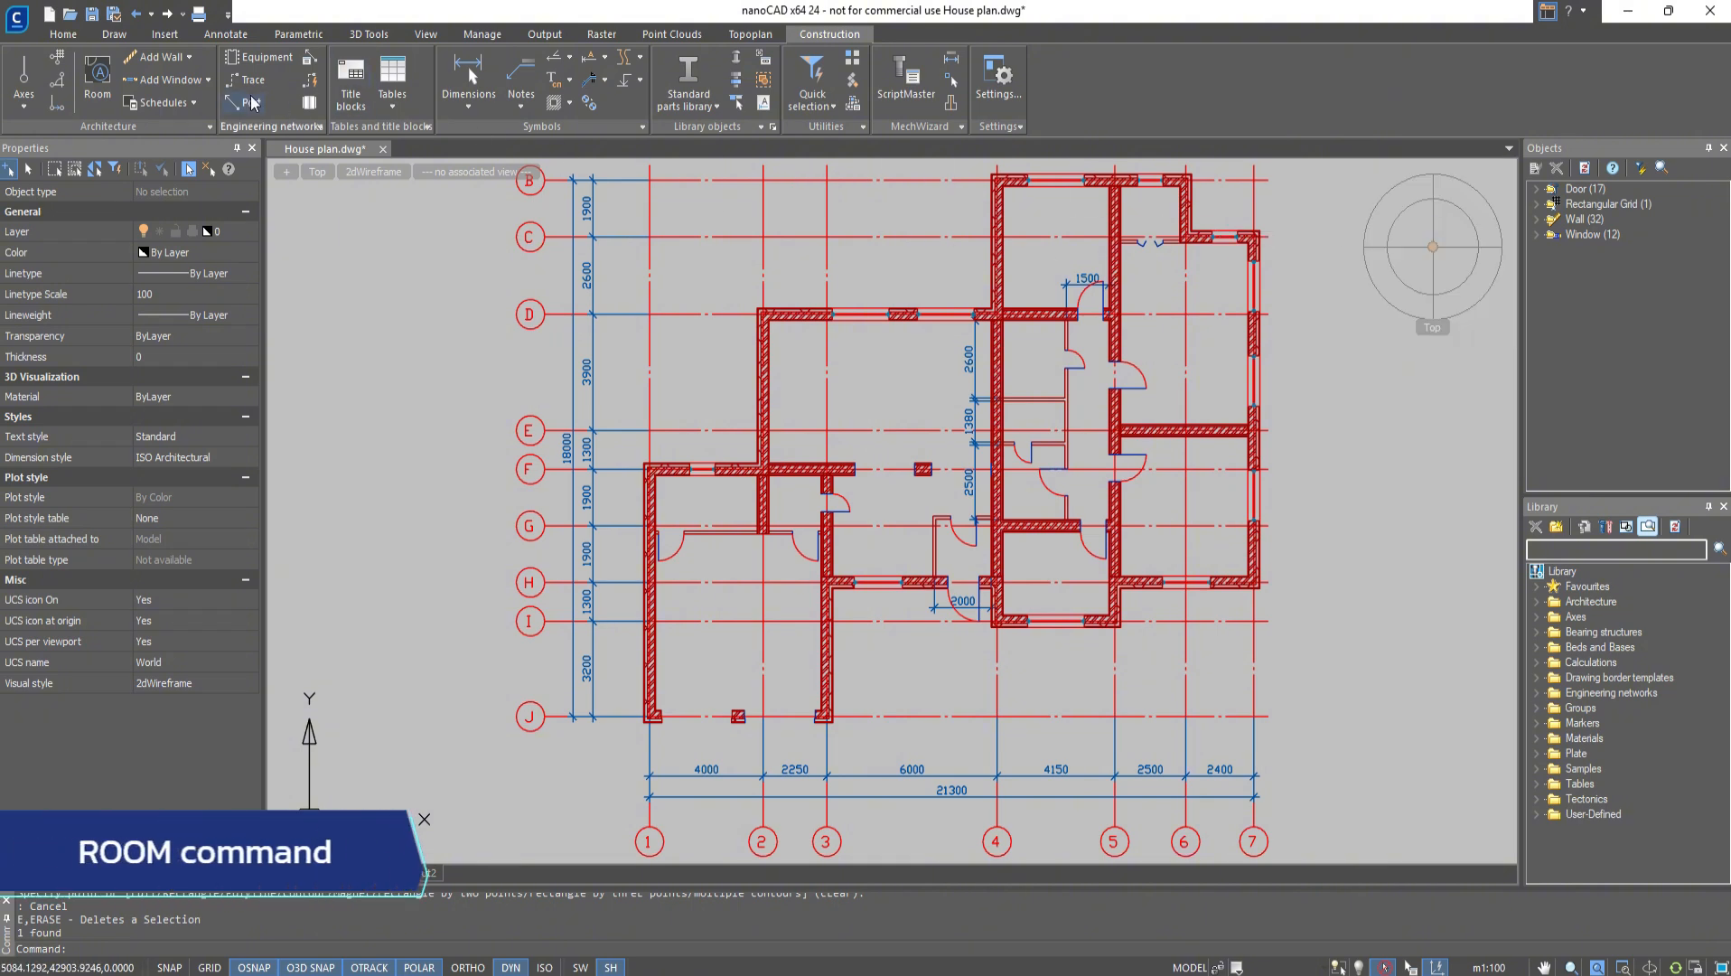
Create a room from the large enclosed space between axes 1 and 3 above axis J and name it Garage
click(102, 72)
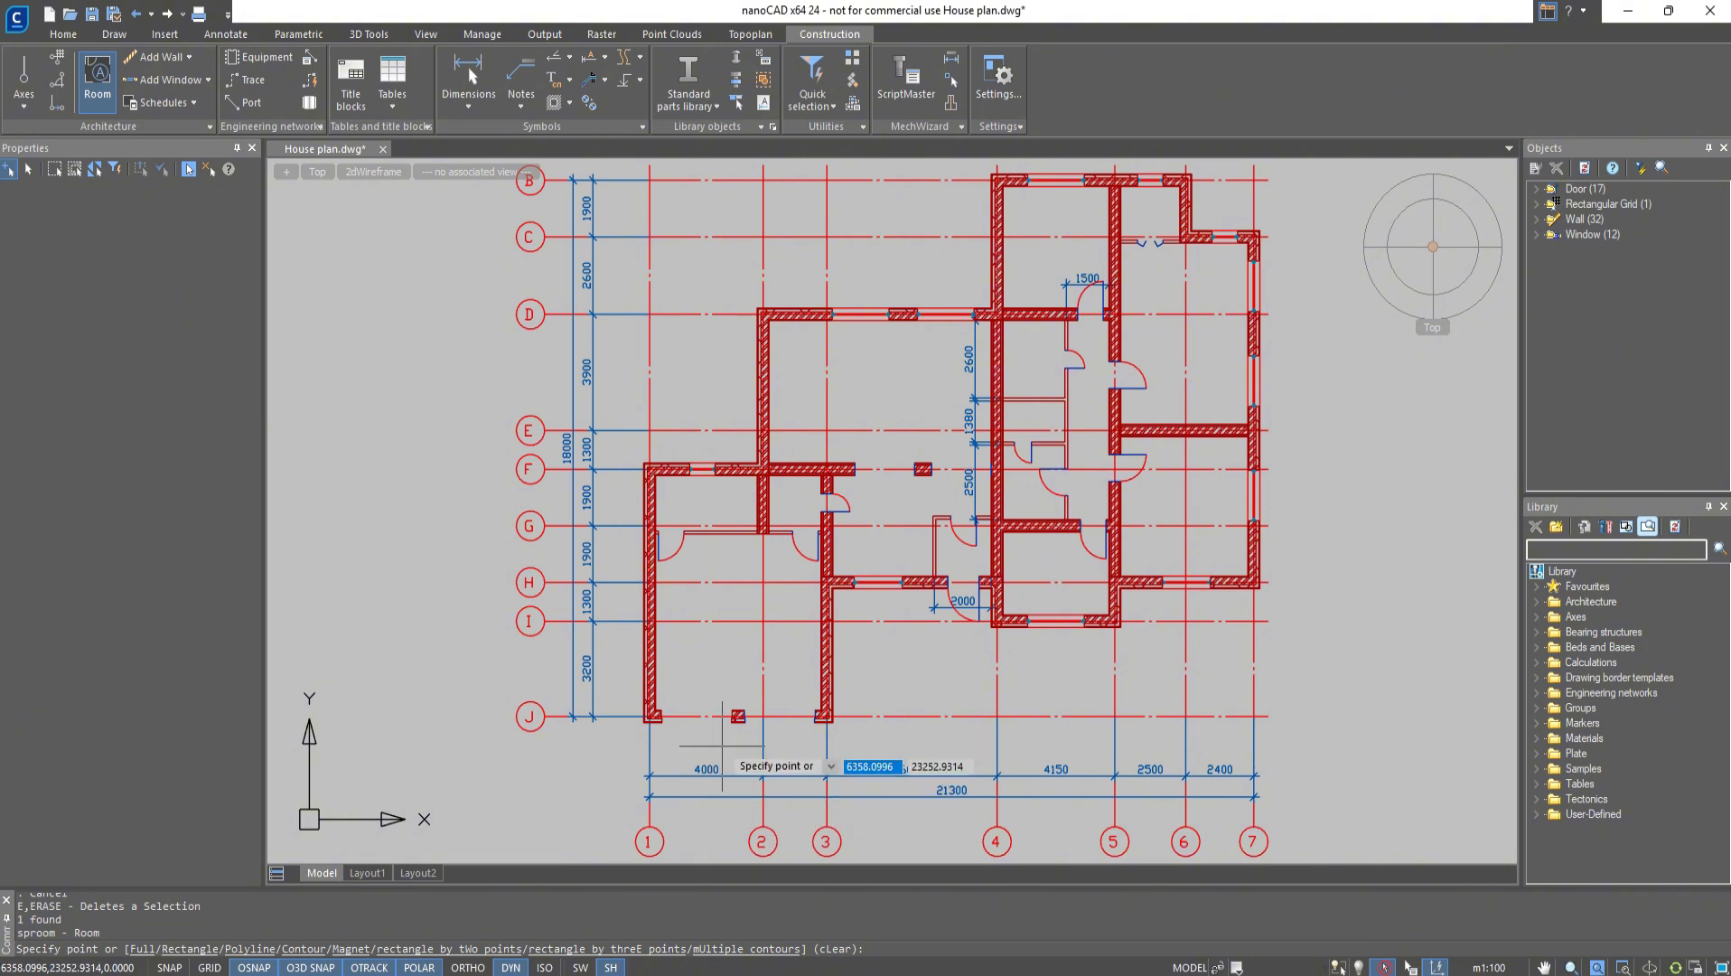
scroll(727, 748, up, 3)
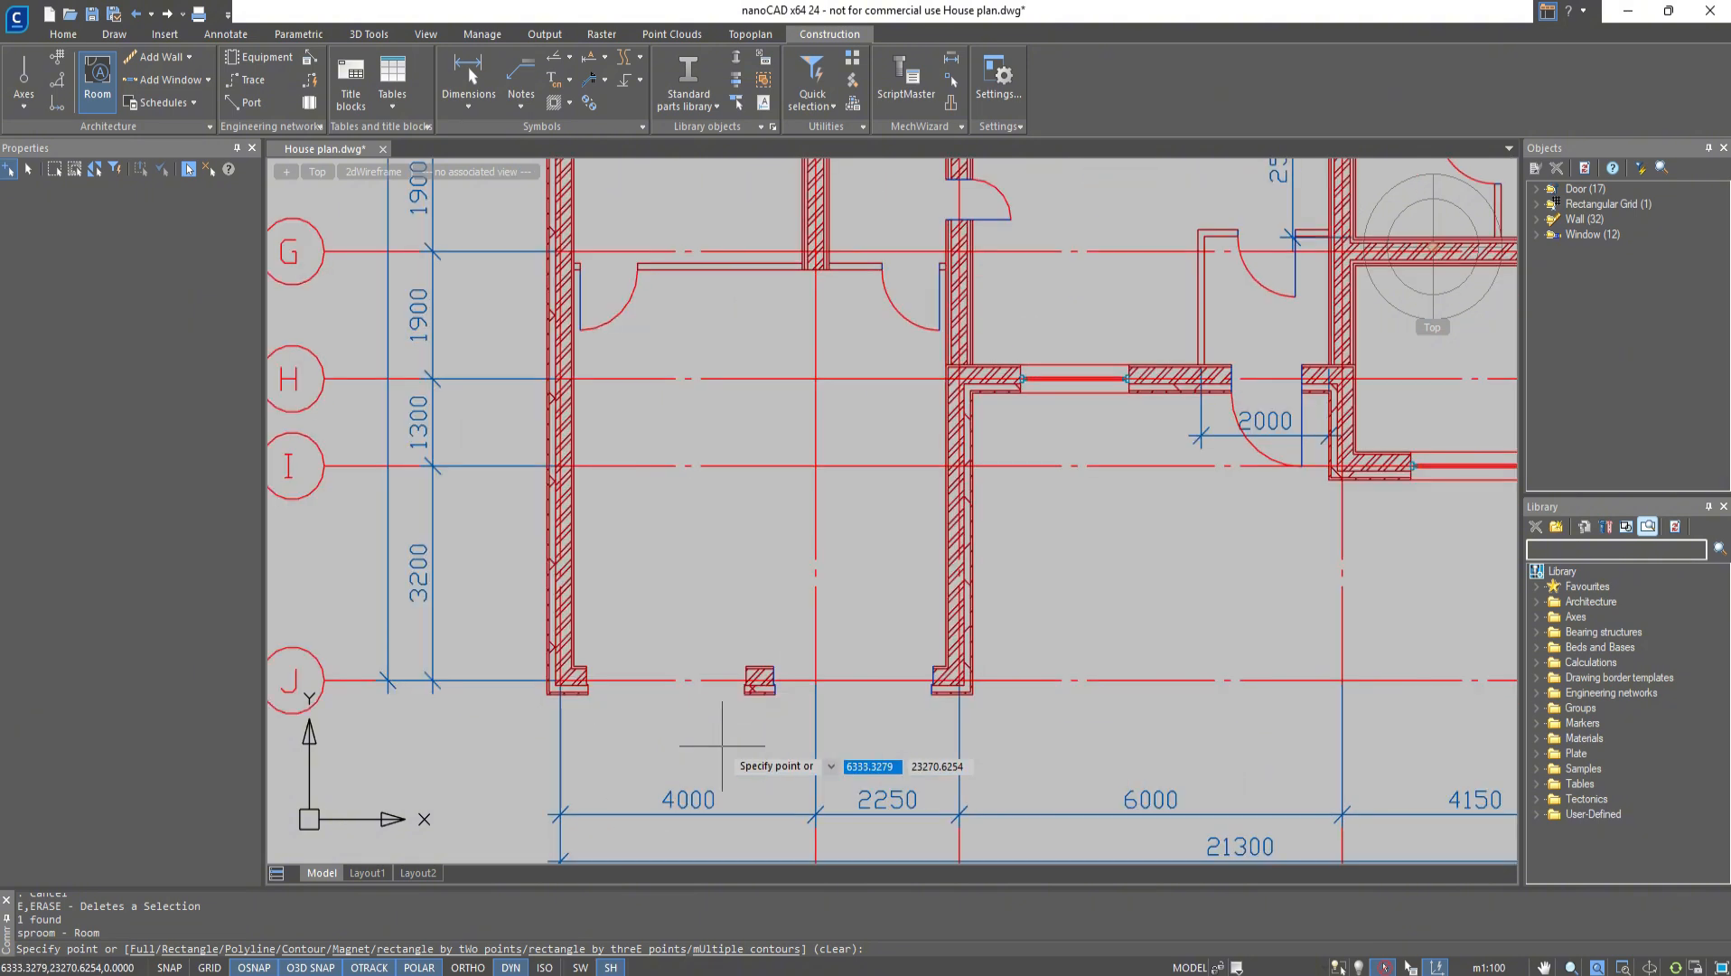
click(750, 431)
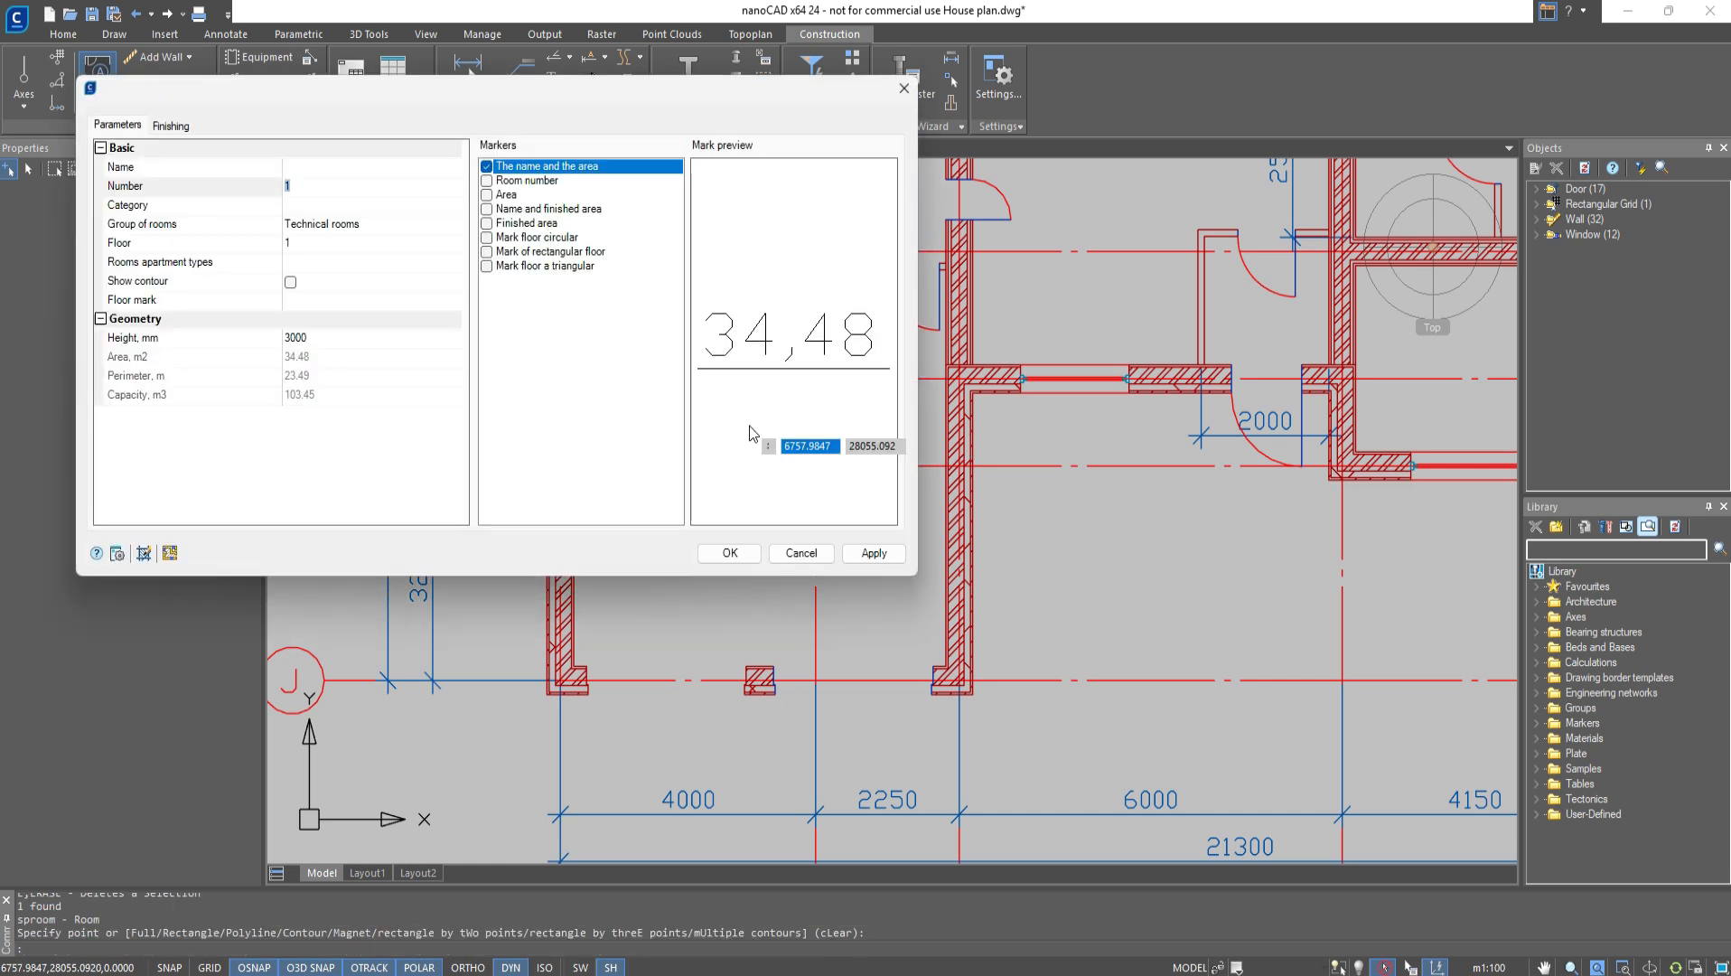
click(406, 168)
text(Garage)
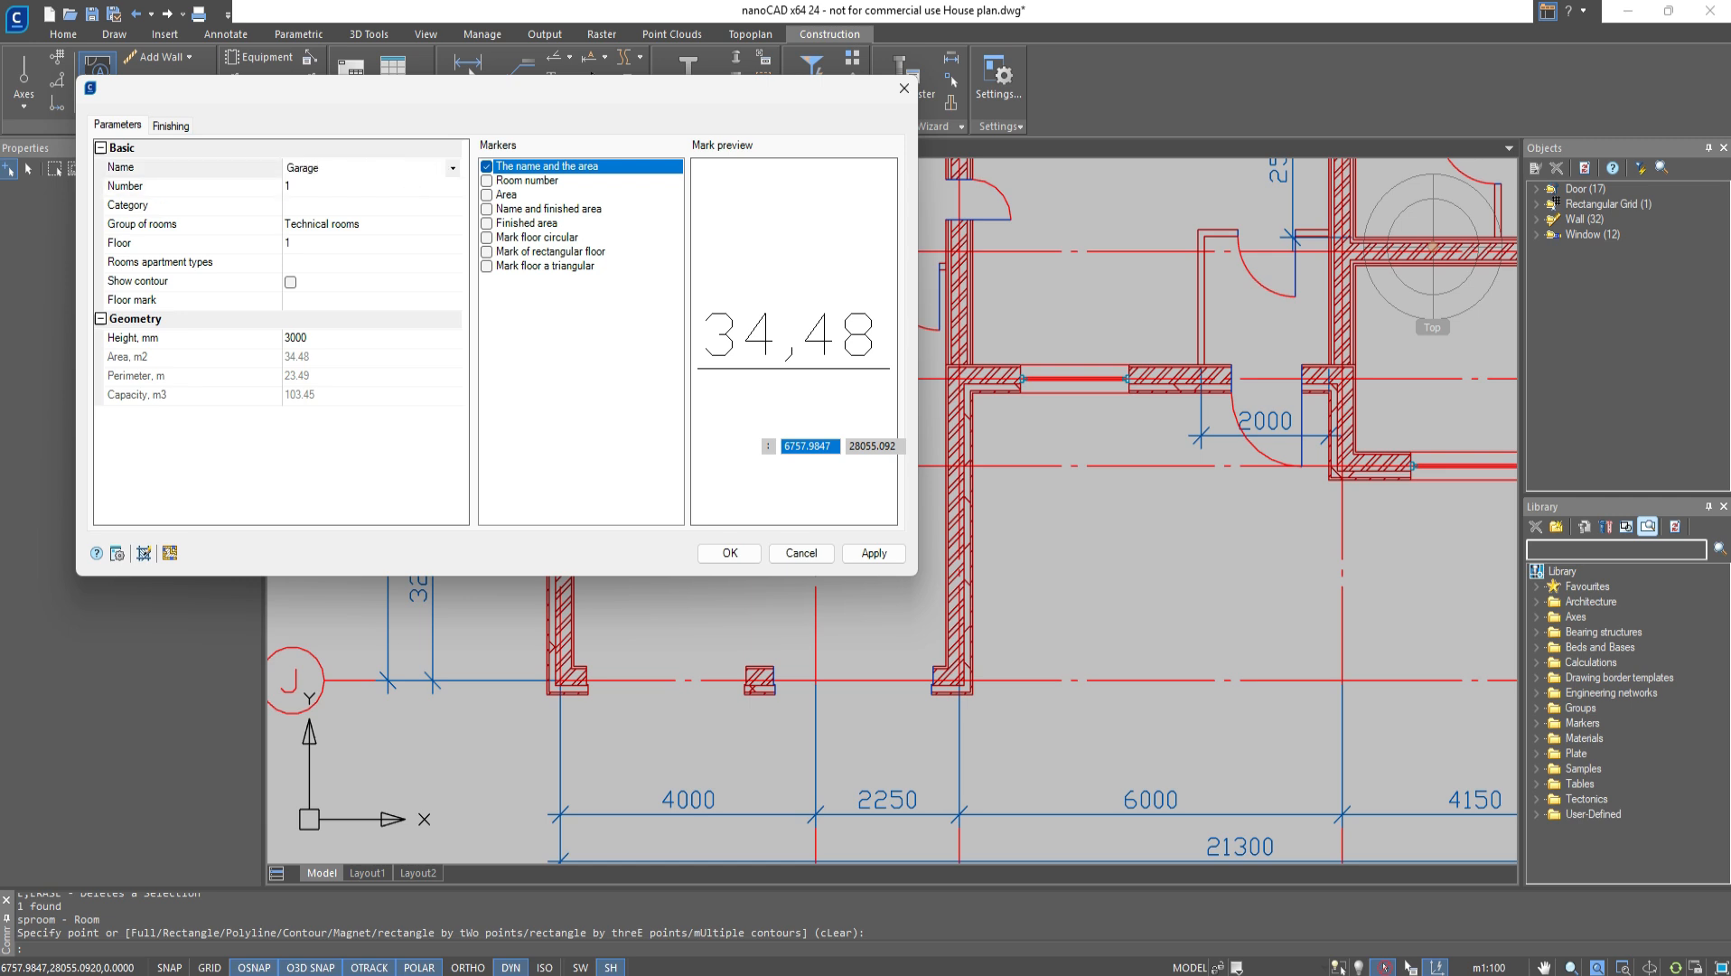
Review the garage's number, category, room group, floor, apartment type and contour display parameters
click(392, 190)
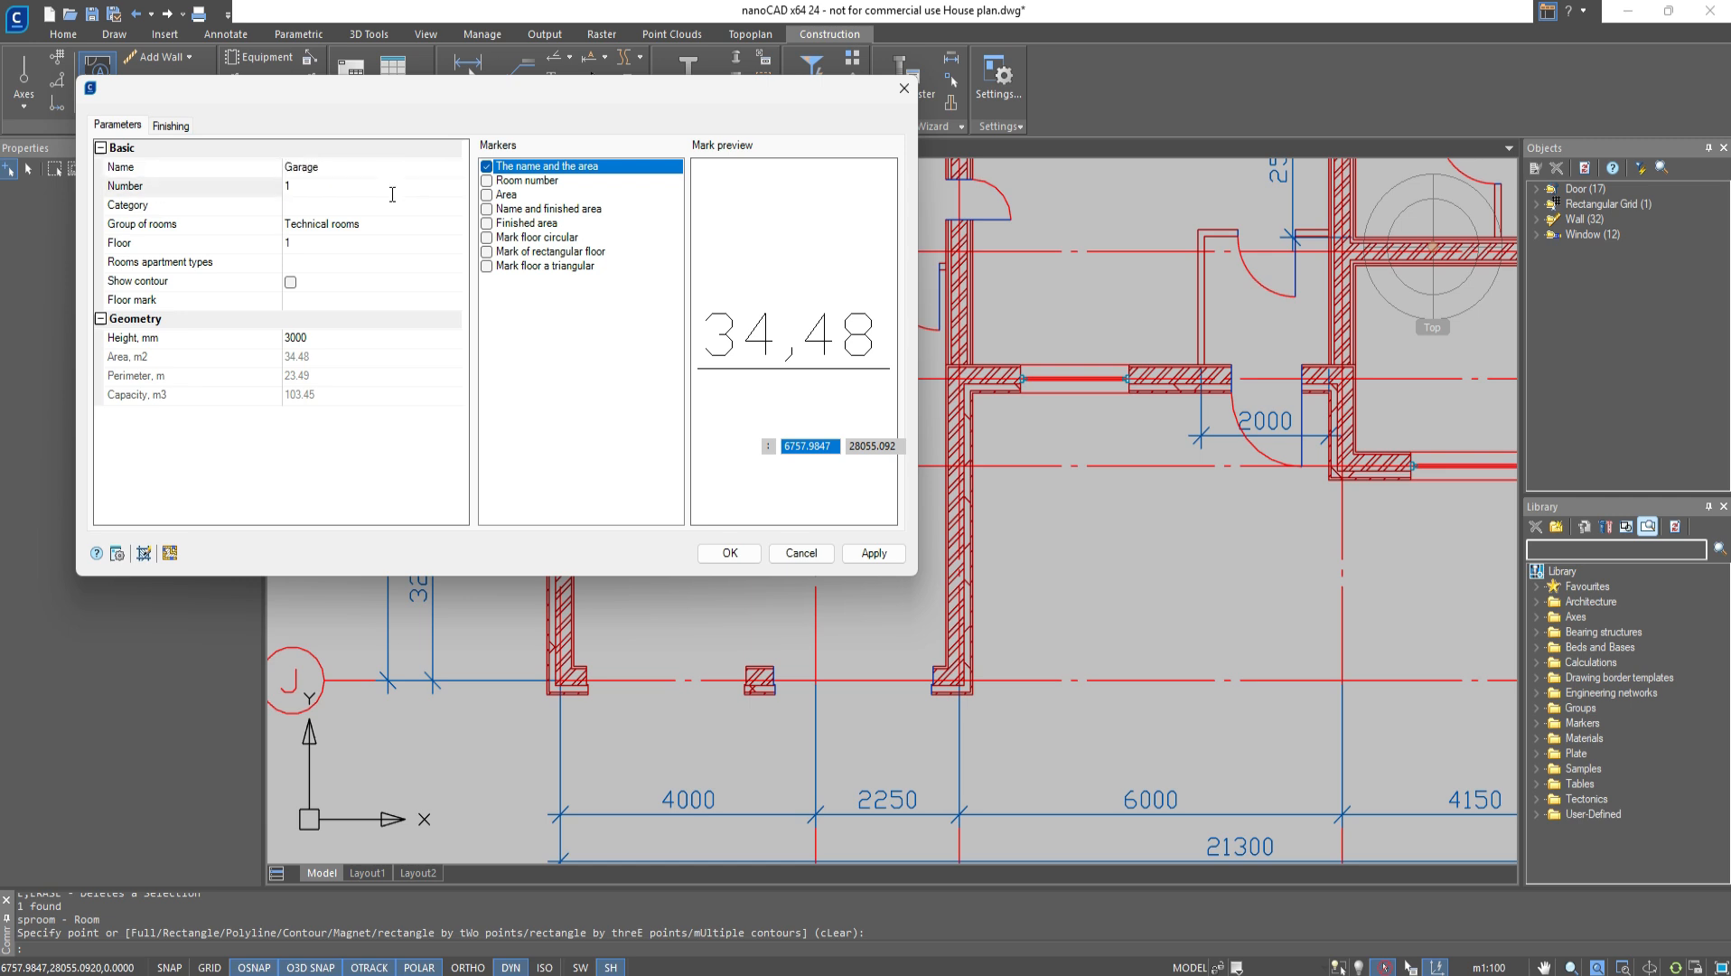
click(413, 204)
click(454, 224)
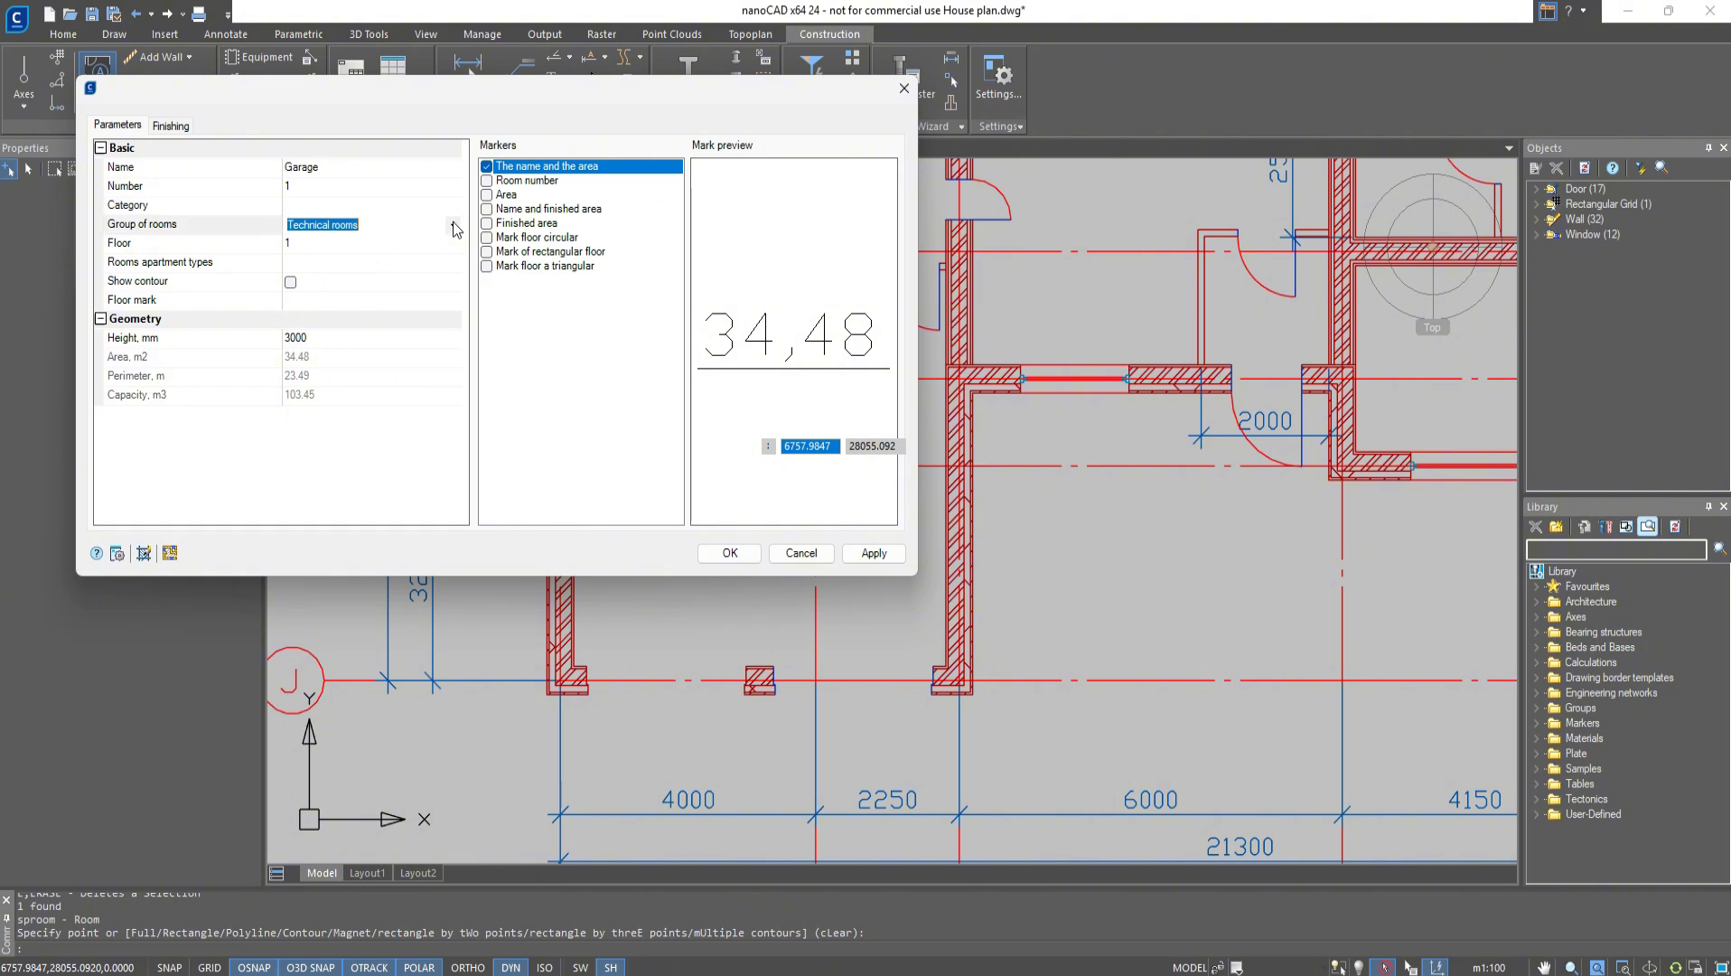
click(454, 226)
click(444, 242)
click(419, 240)
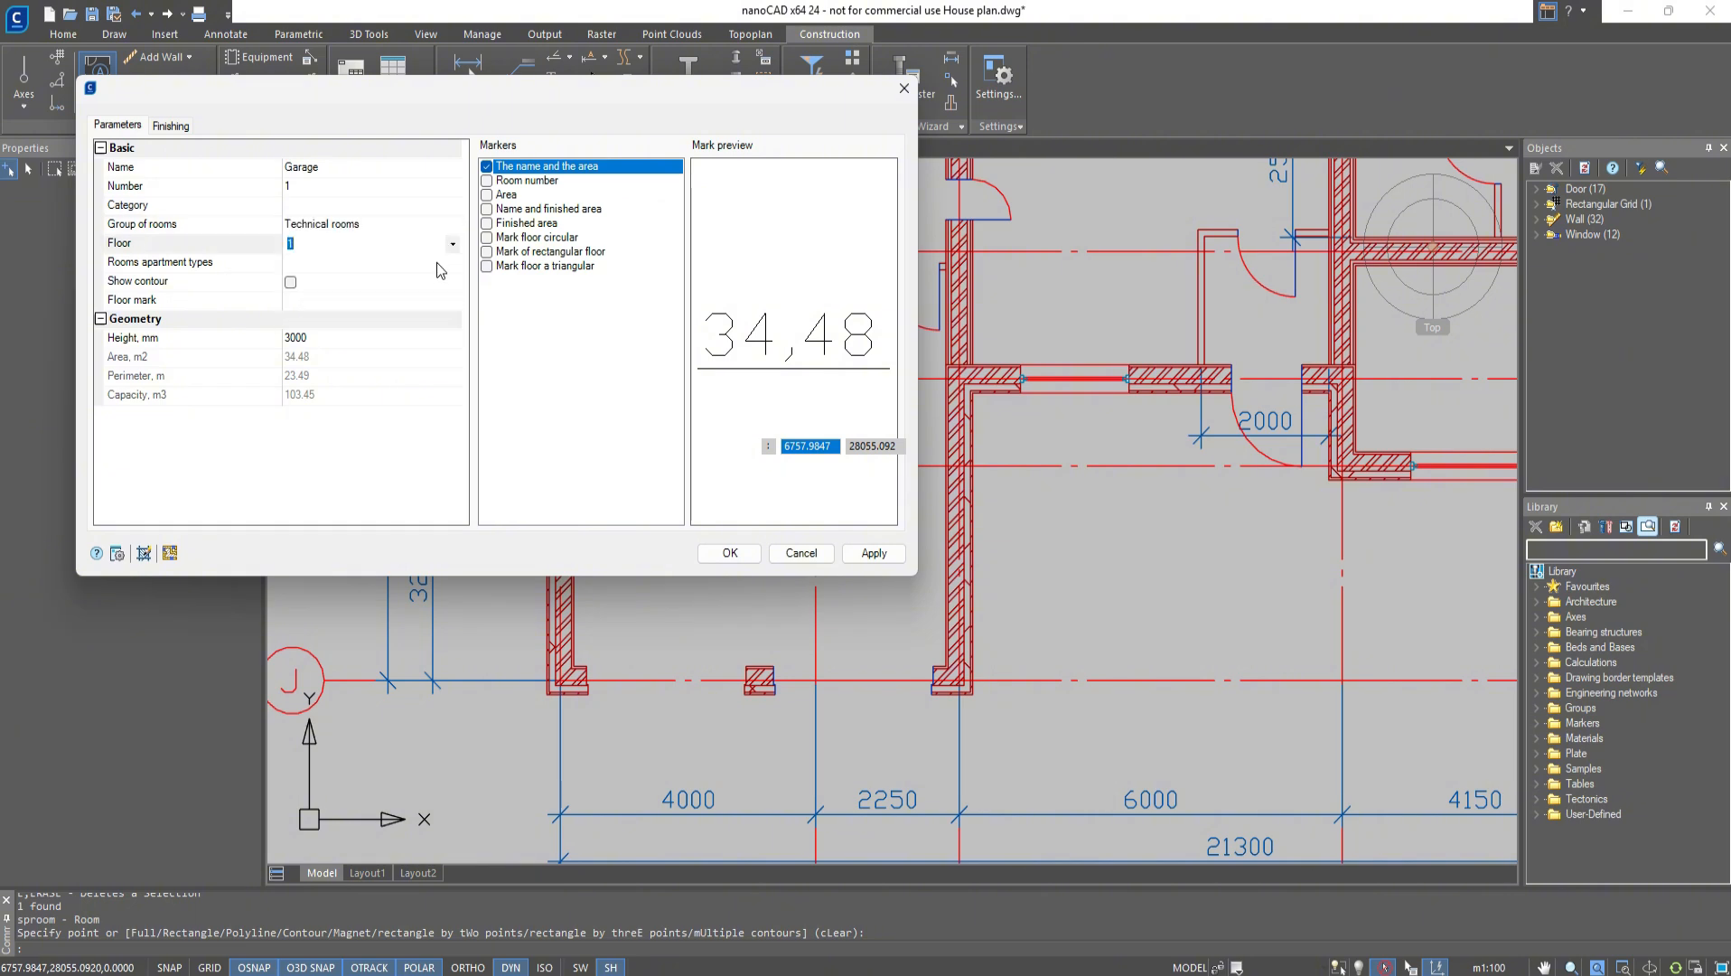
click(437, 262)
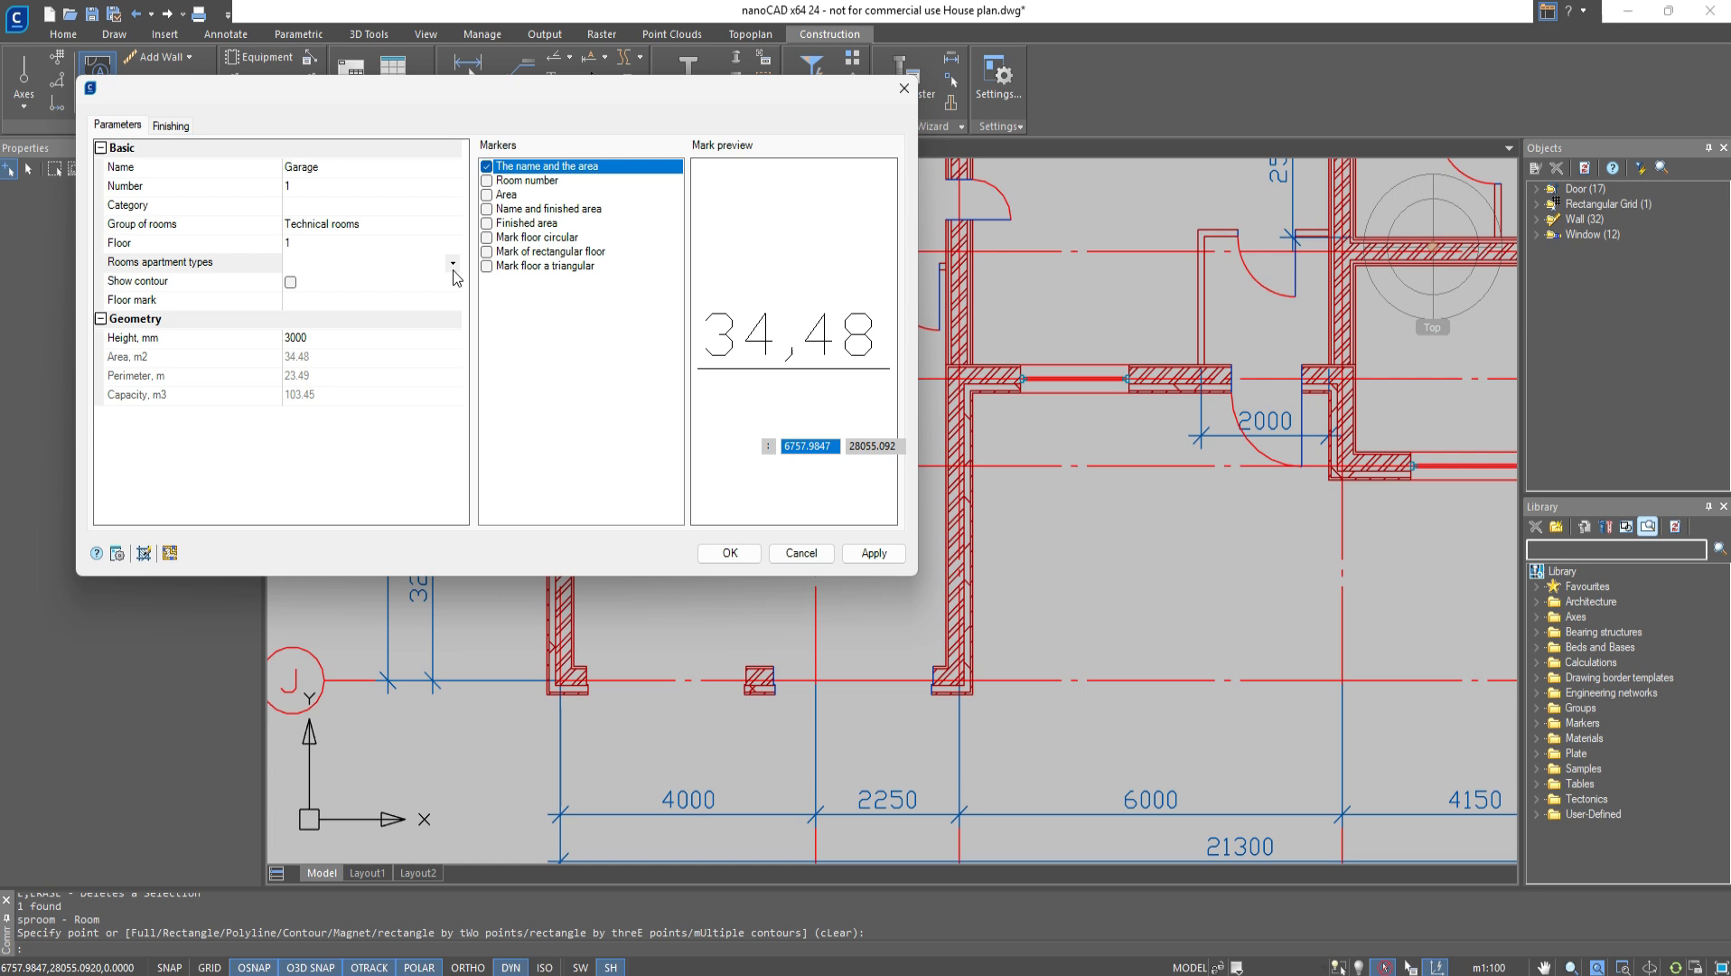
click(290, 282)
click(291, 283)
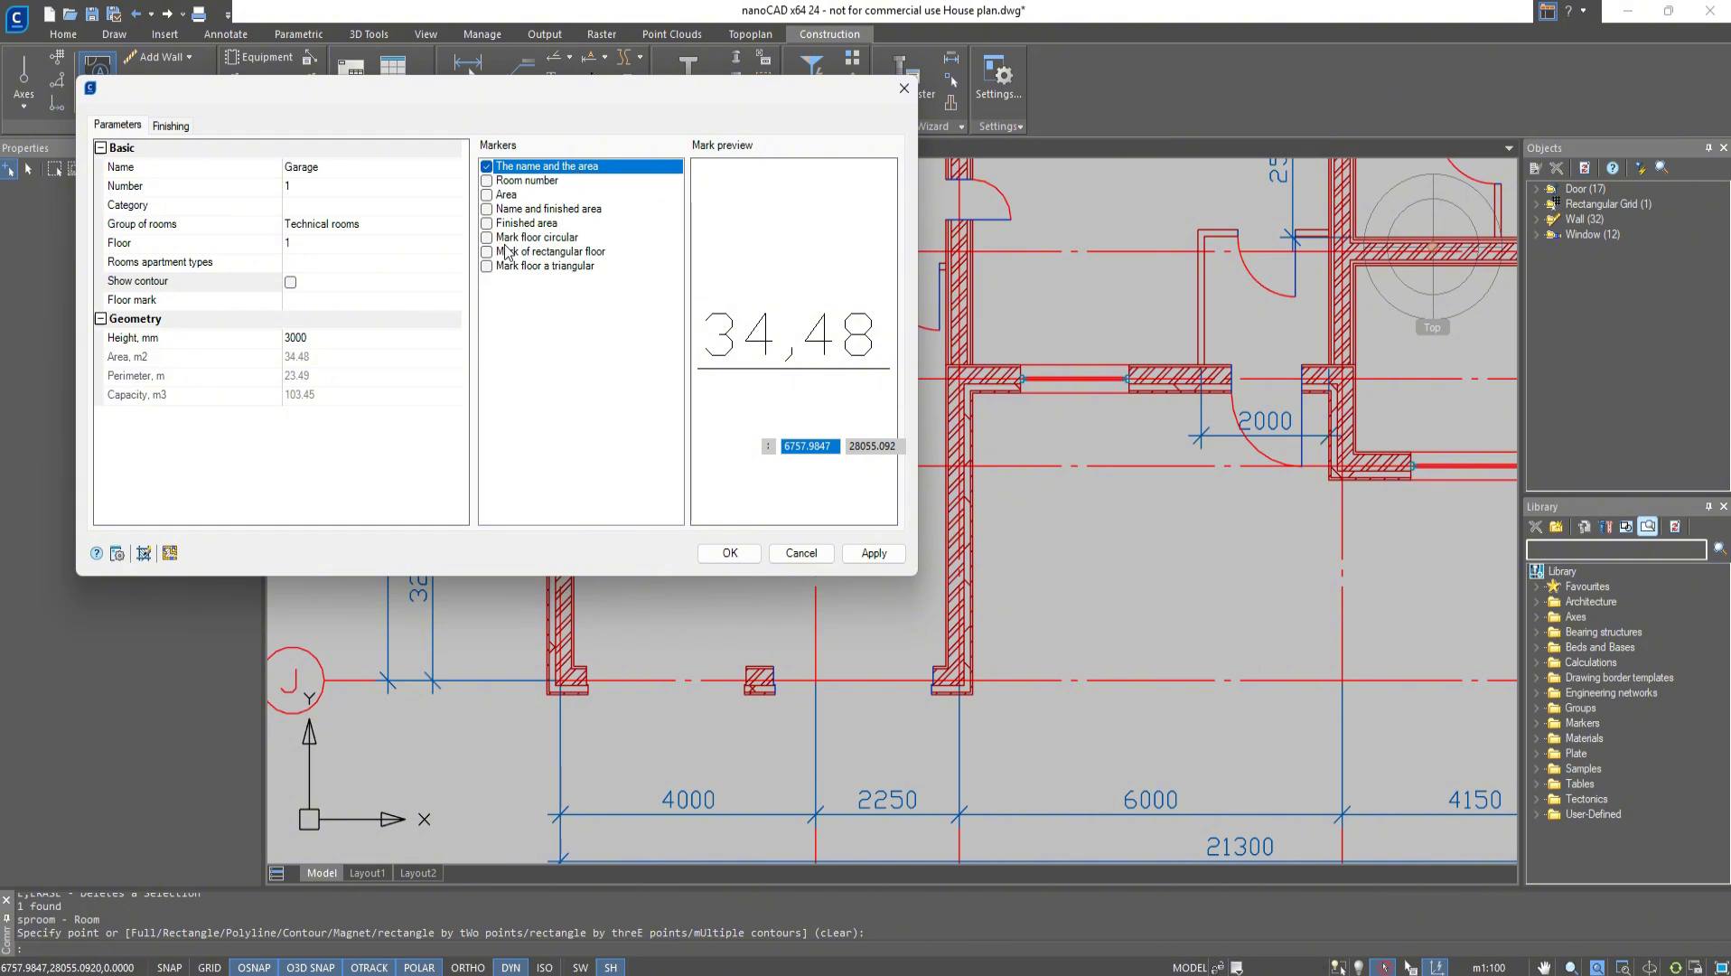
Preview the Area and Room number markers, then finish the garage room with only the name and area marker and inspect it
click(535, 196)
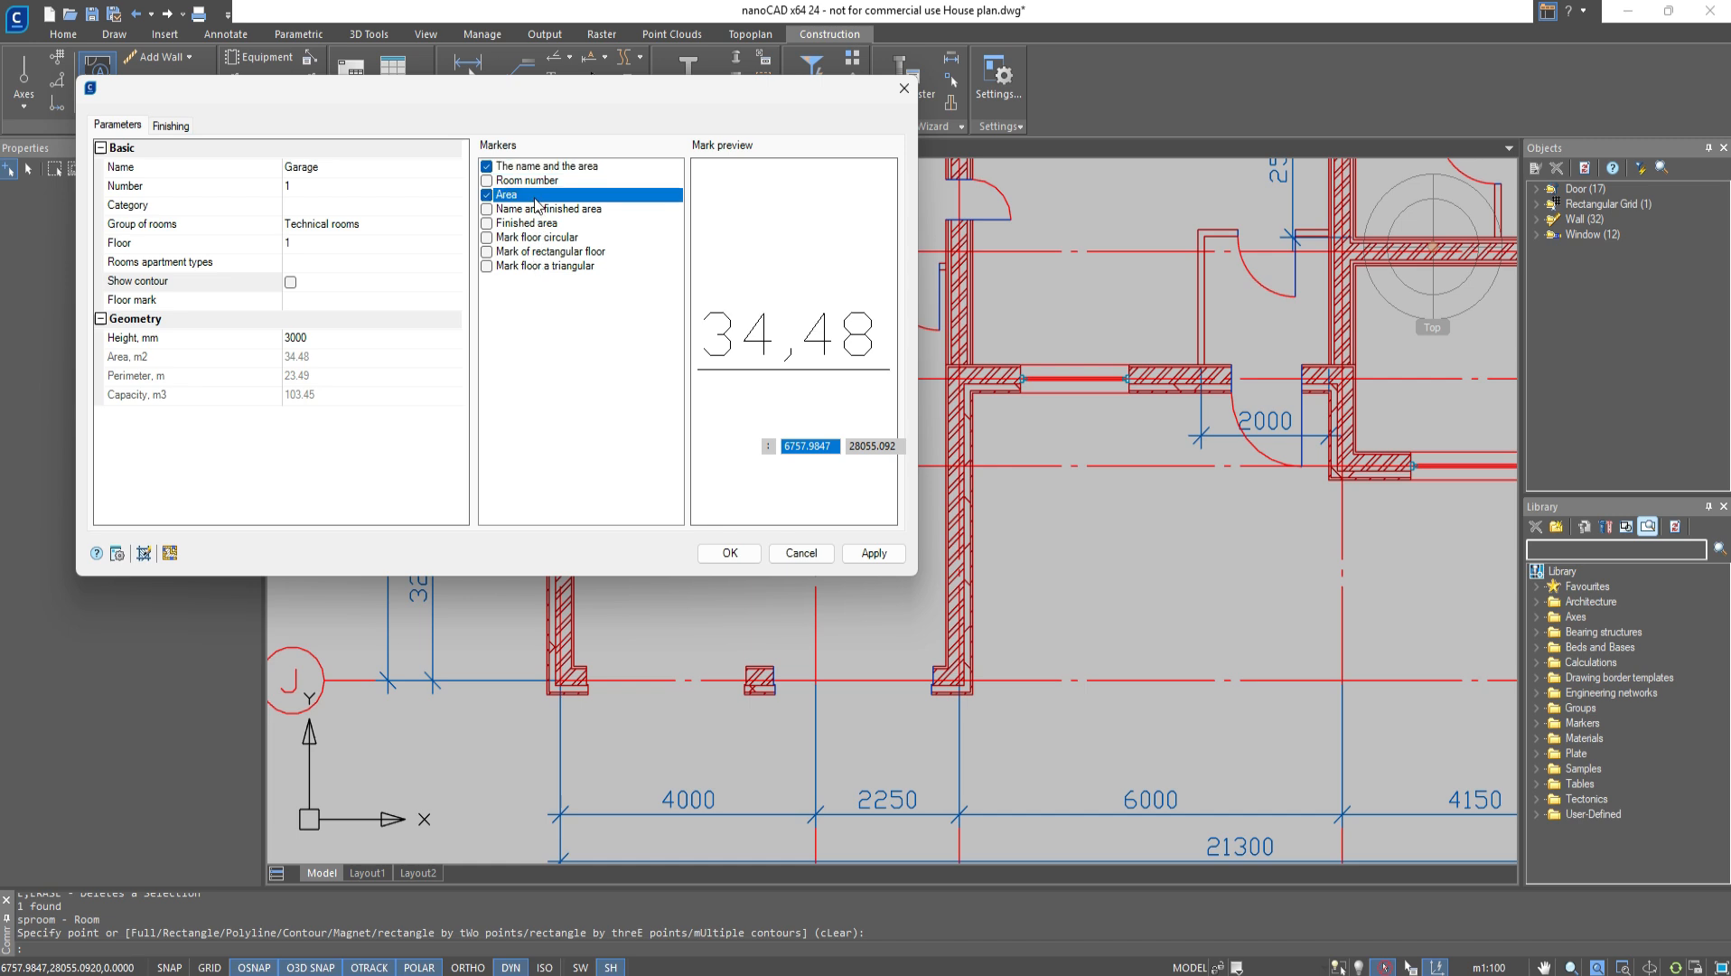
click(542, 183)
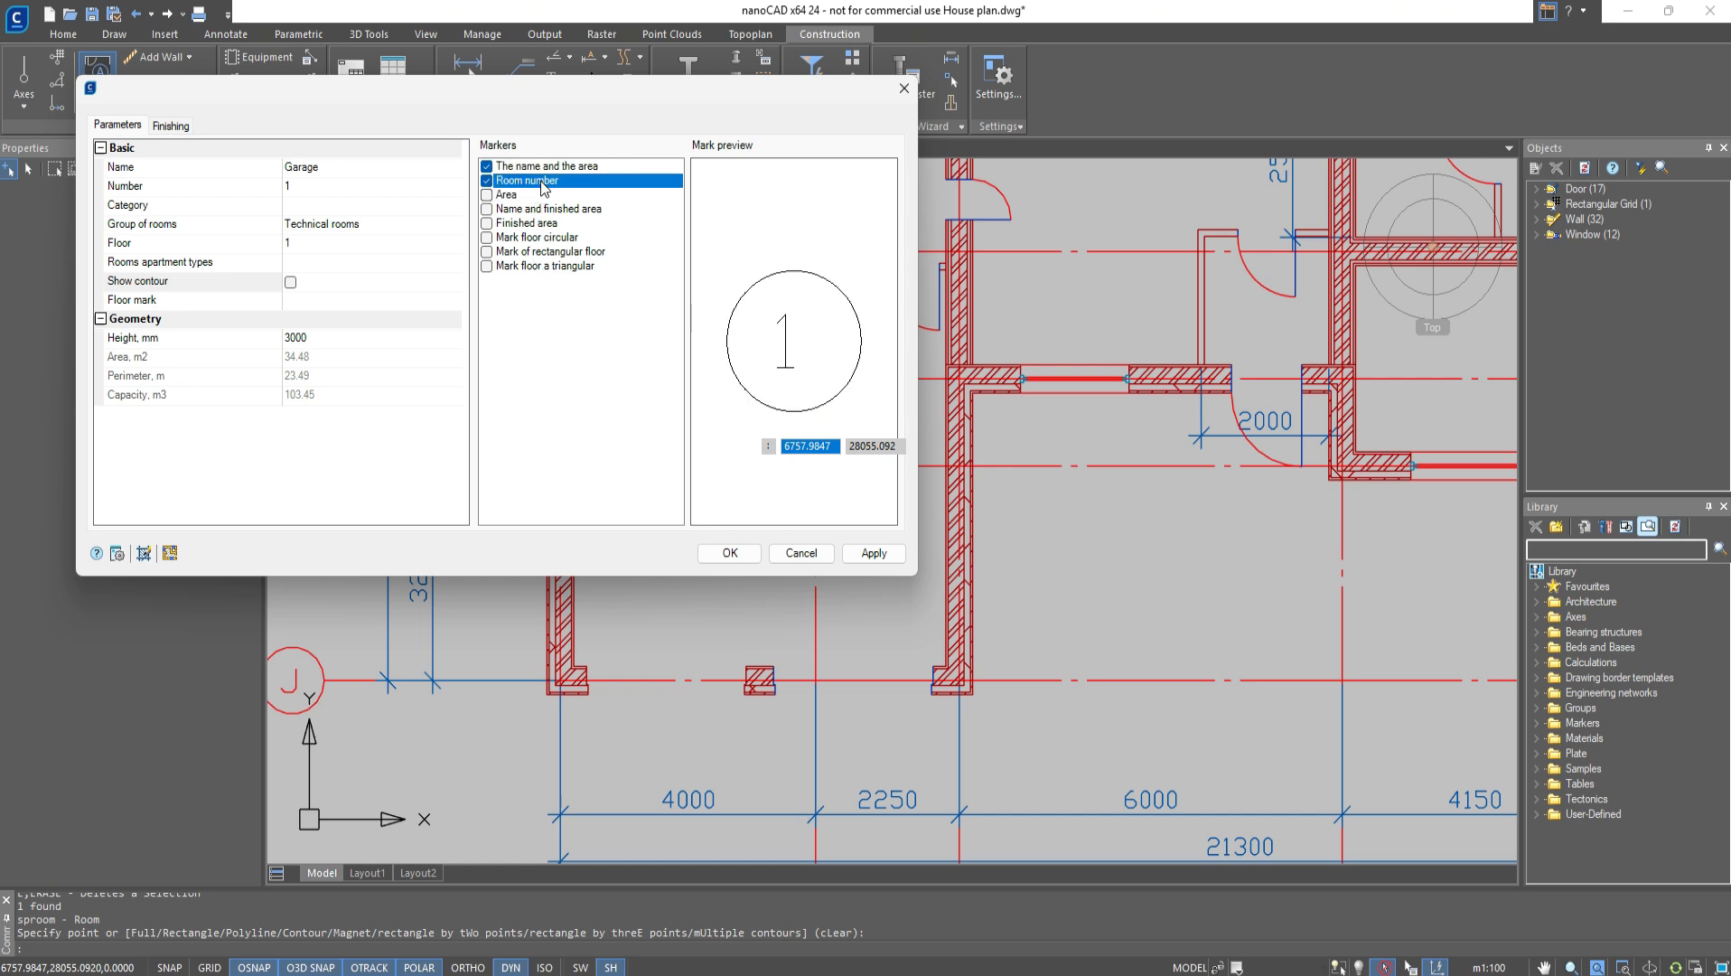
click(543, 168)
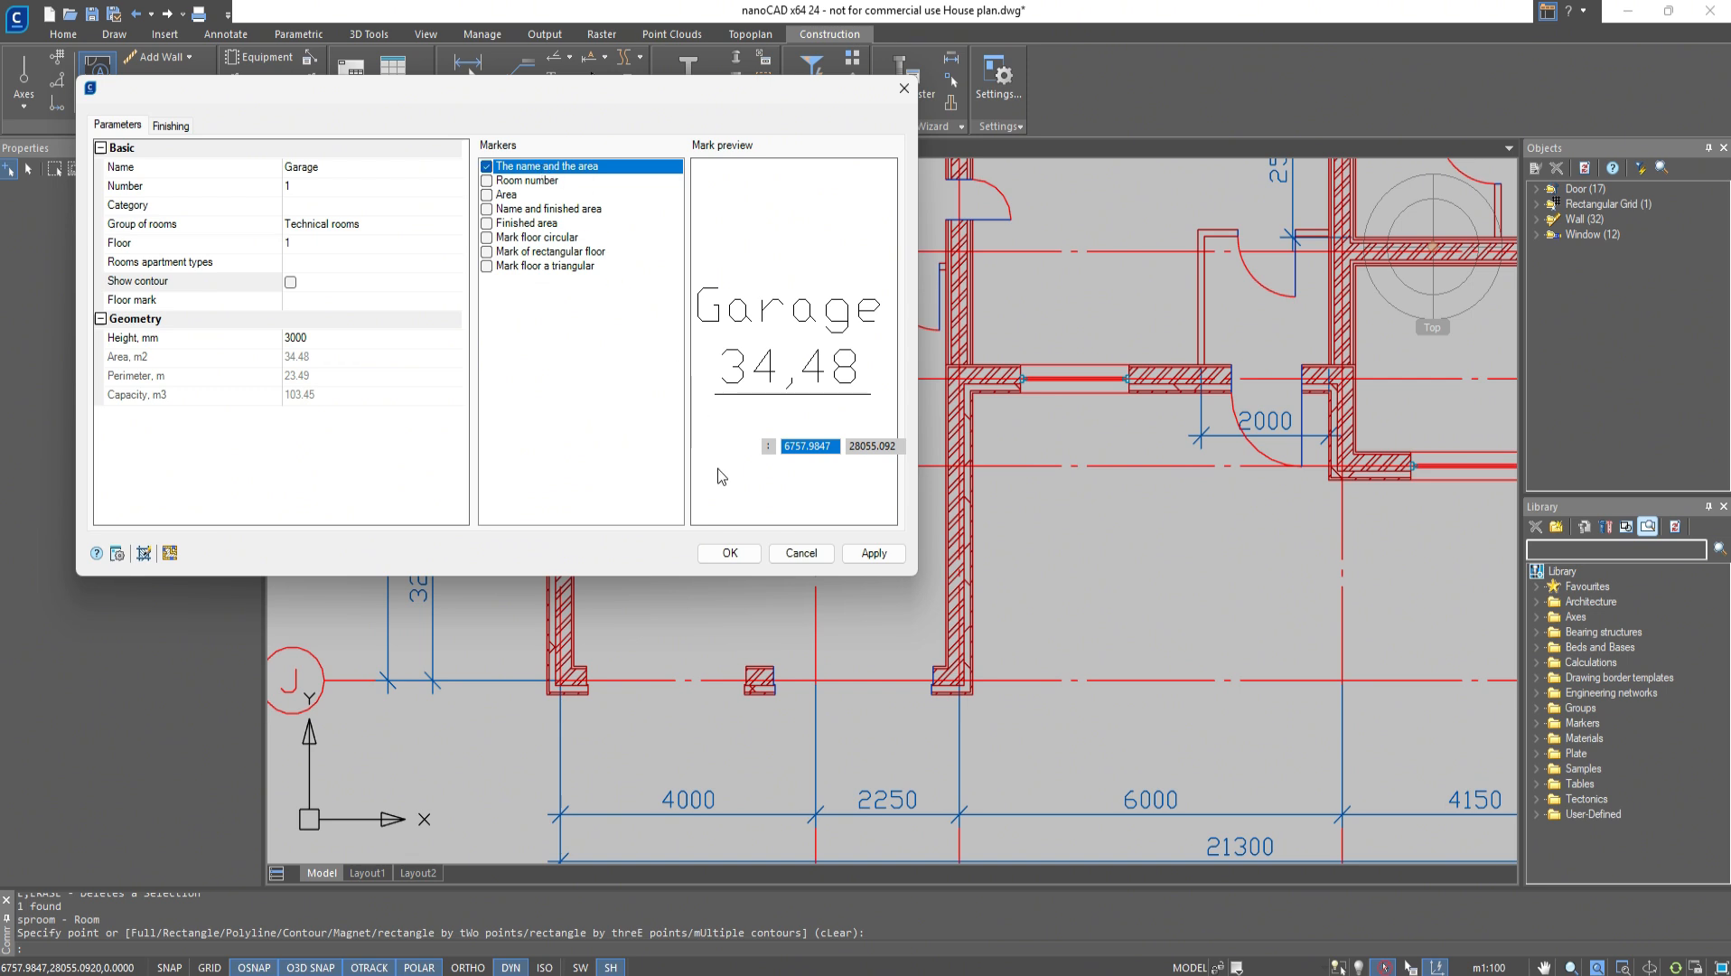
click(728, 553)
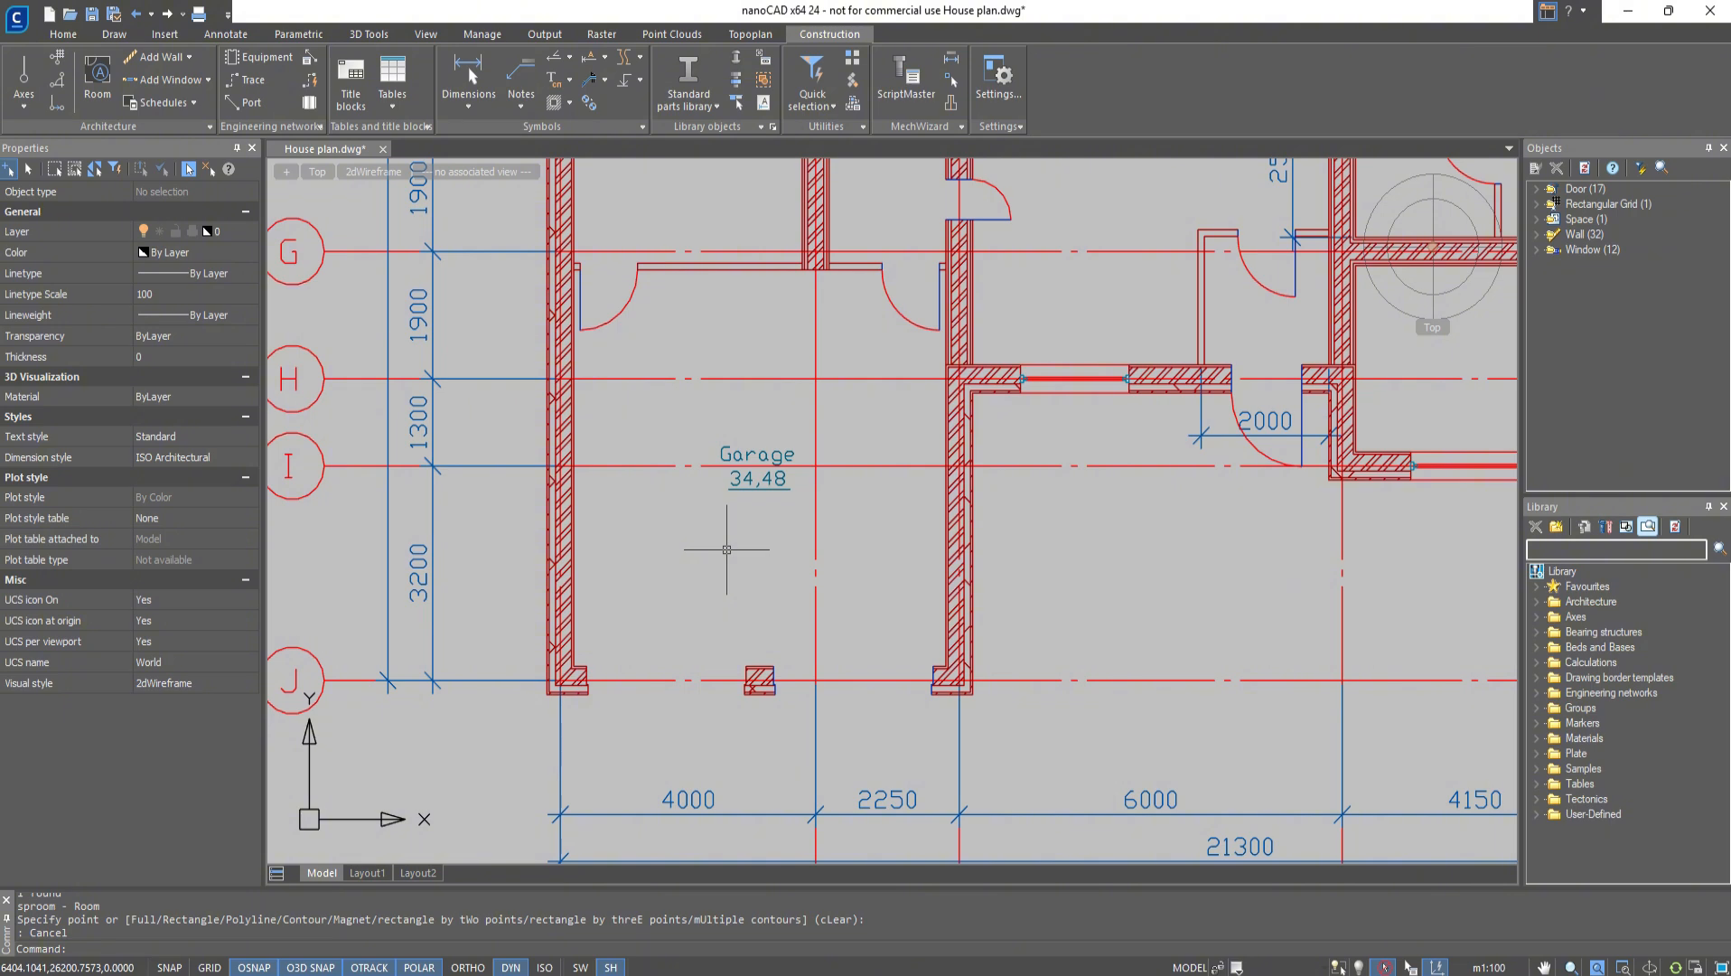
click(735, 449)
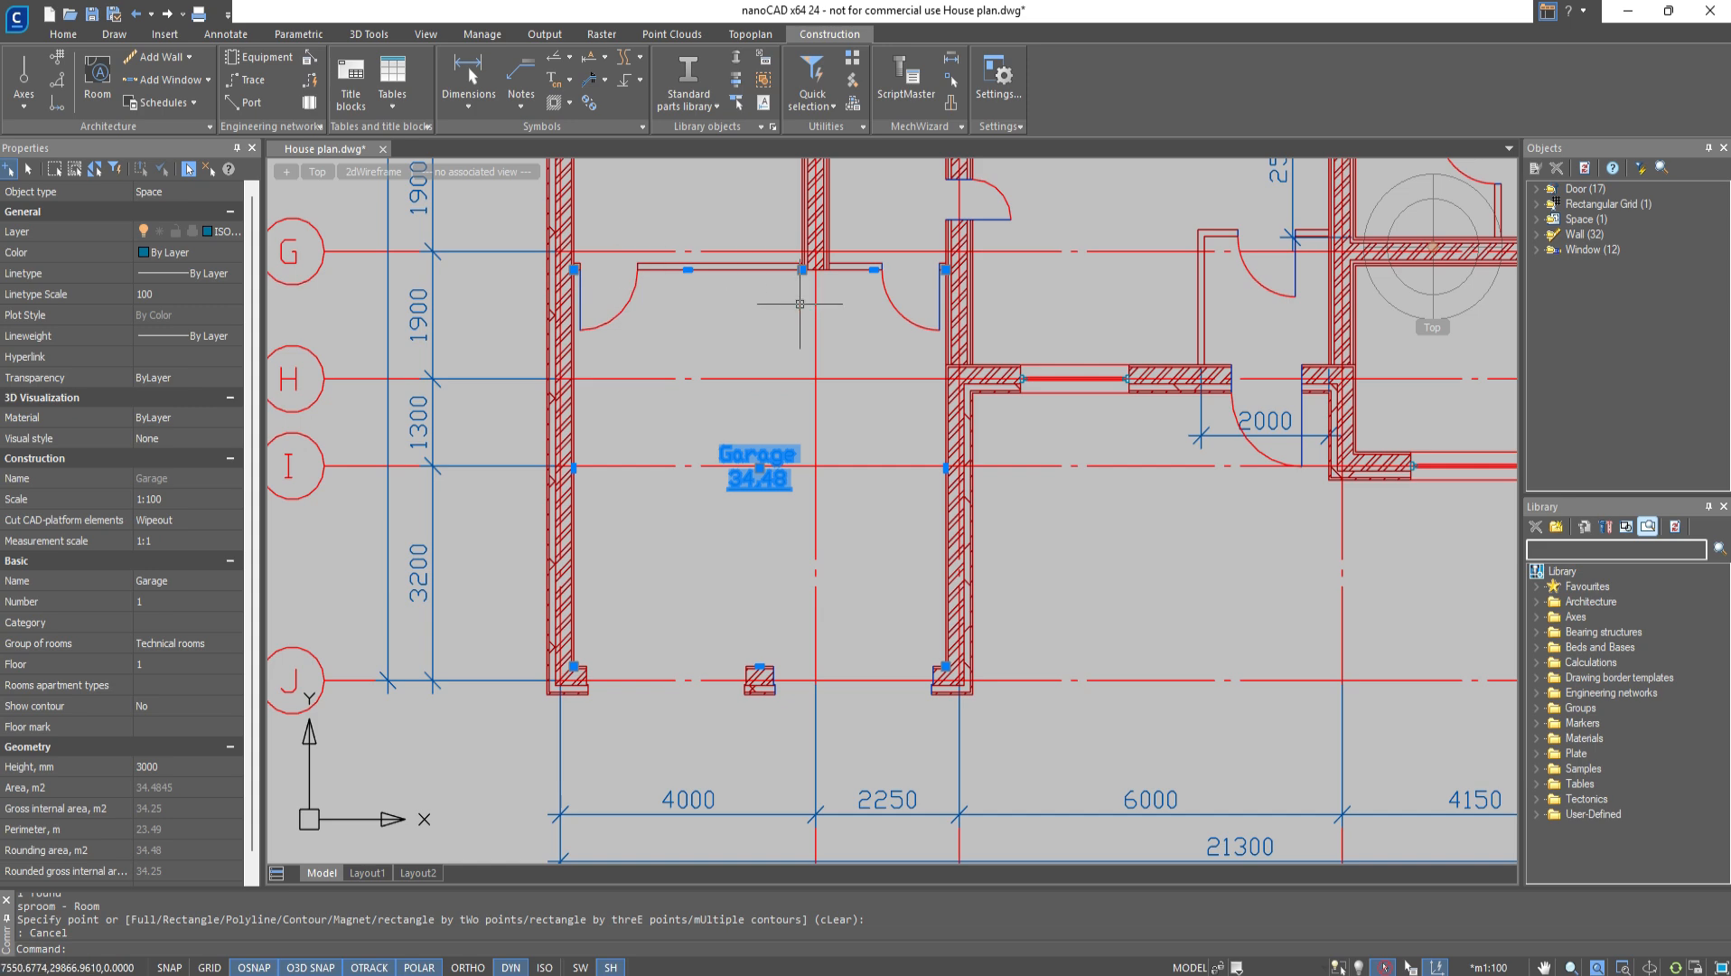
key(Escape)
Create a room named Boiler room in the wider of the two small spaces above the garage
middle_drag(799, 305, 804, 508)
key(Return)
click(700, 380)
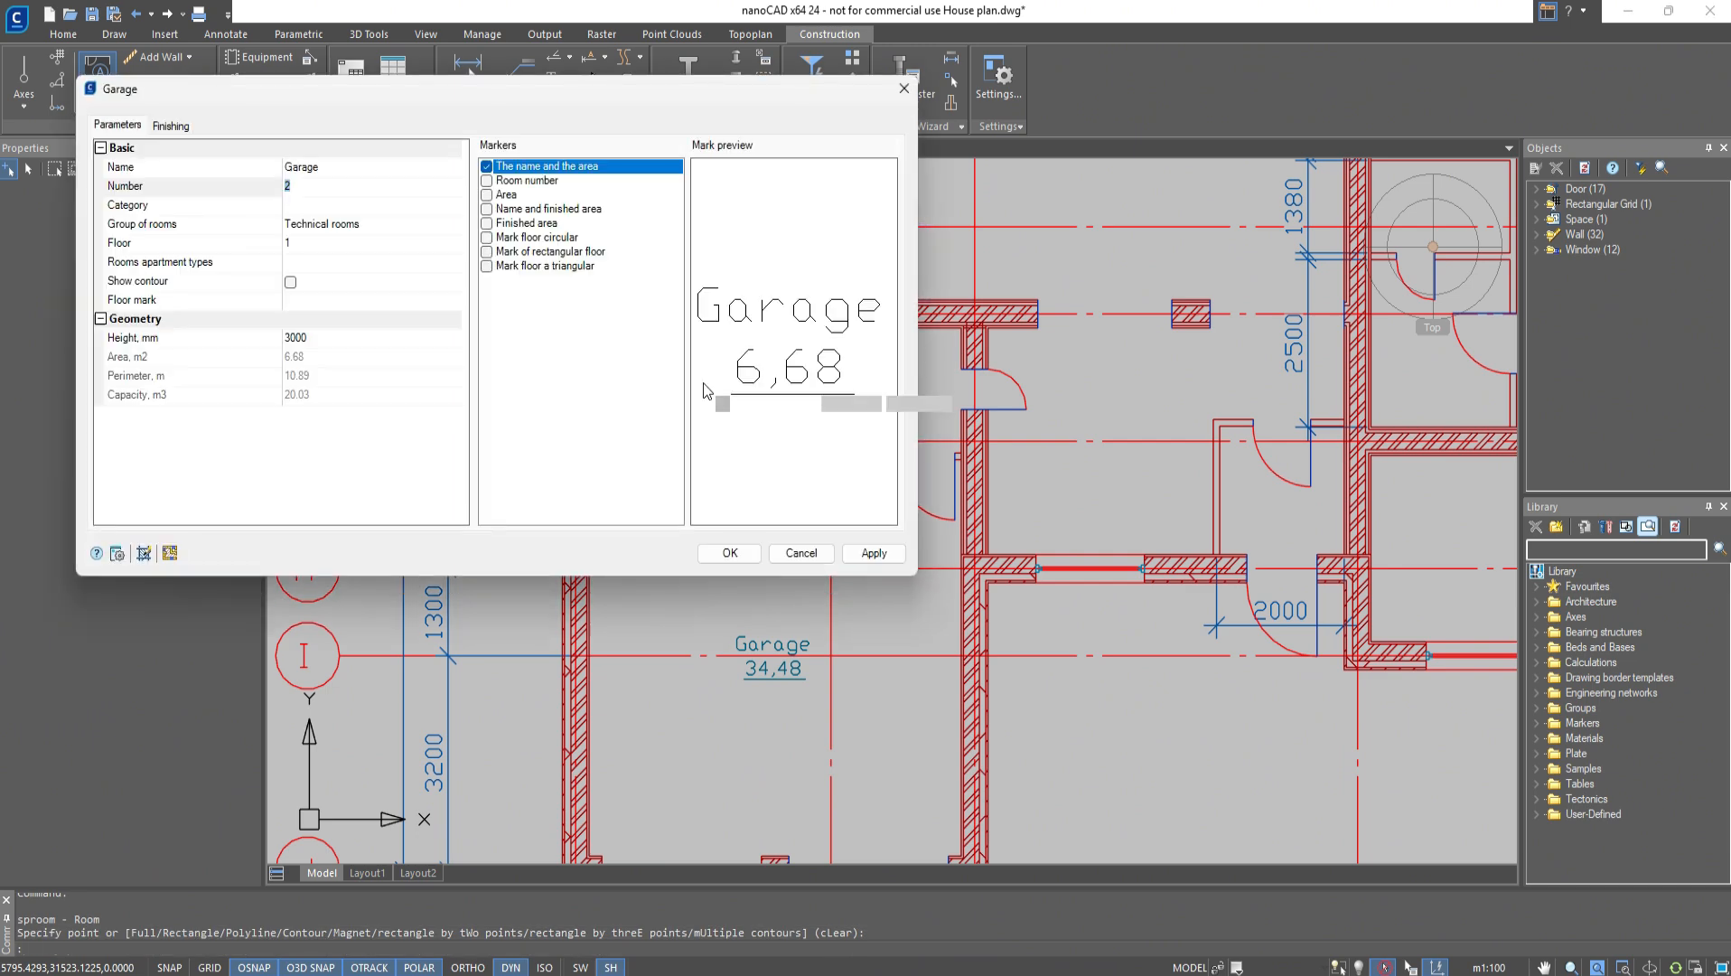
click(366, 167)
text(Boiler room)
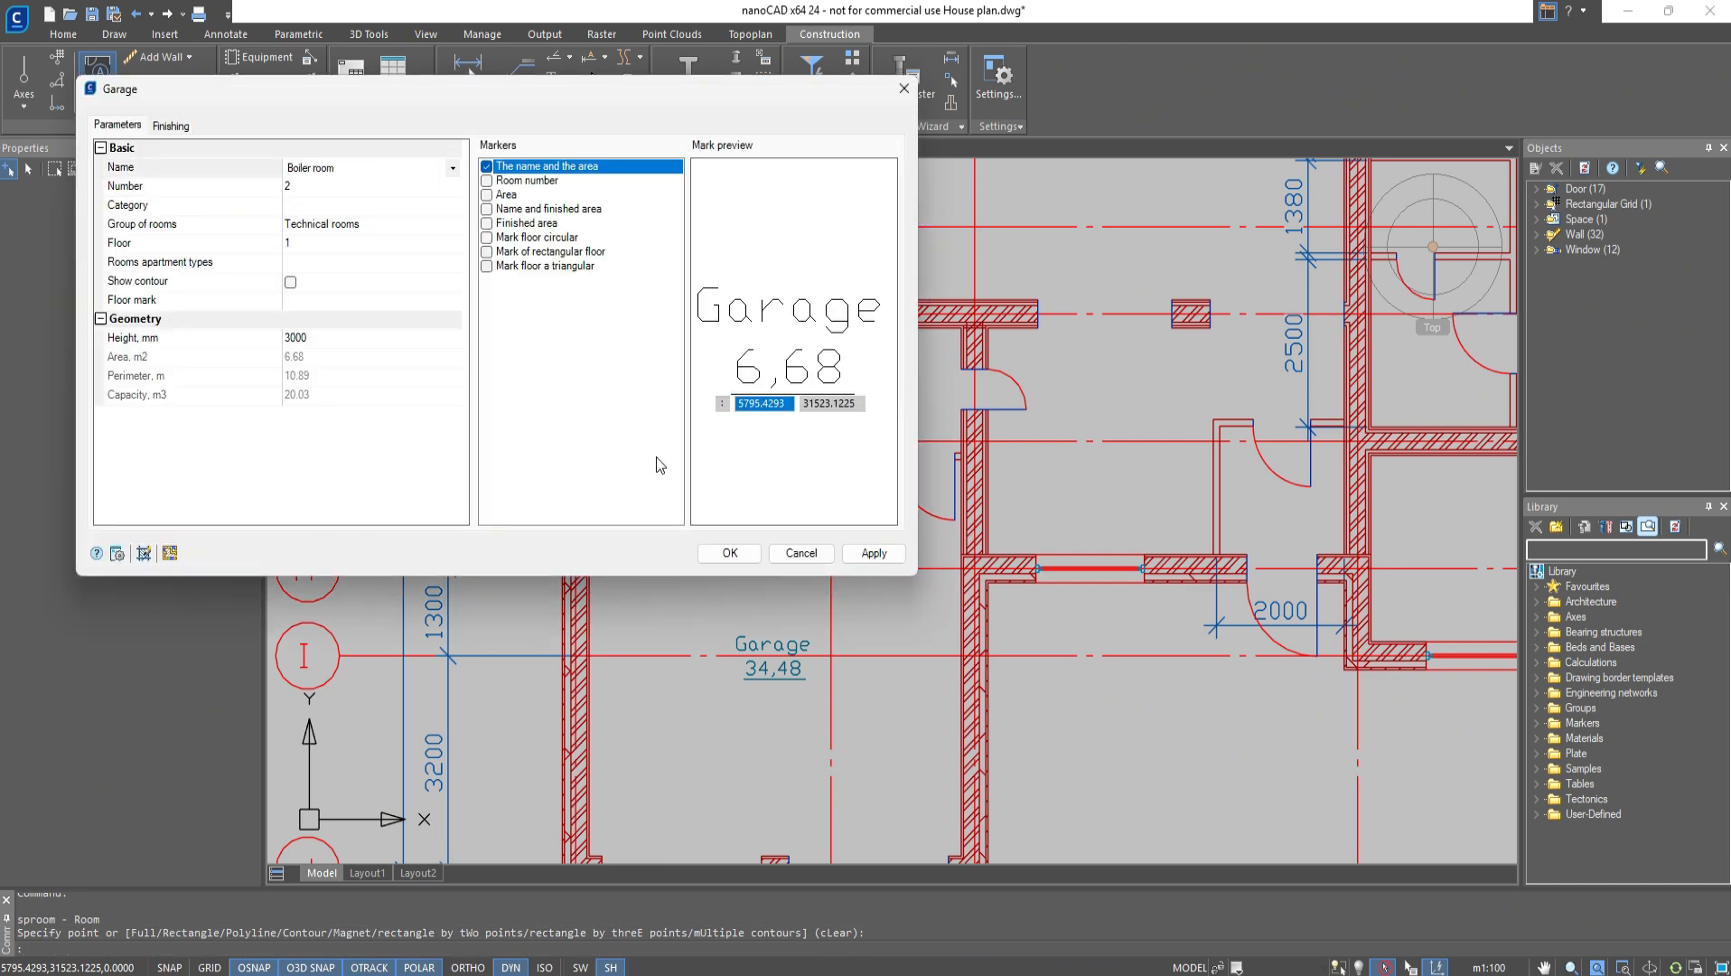
click(730, 553)
Create a room named Storeroom in the small space beside the boiler room
click(883, 396)
click(336, 169)
text(Storeroom)
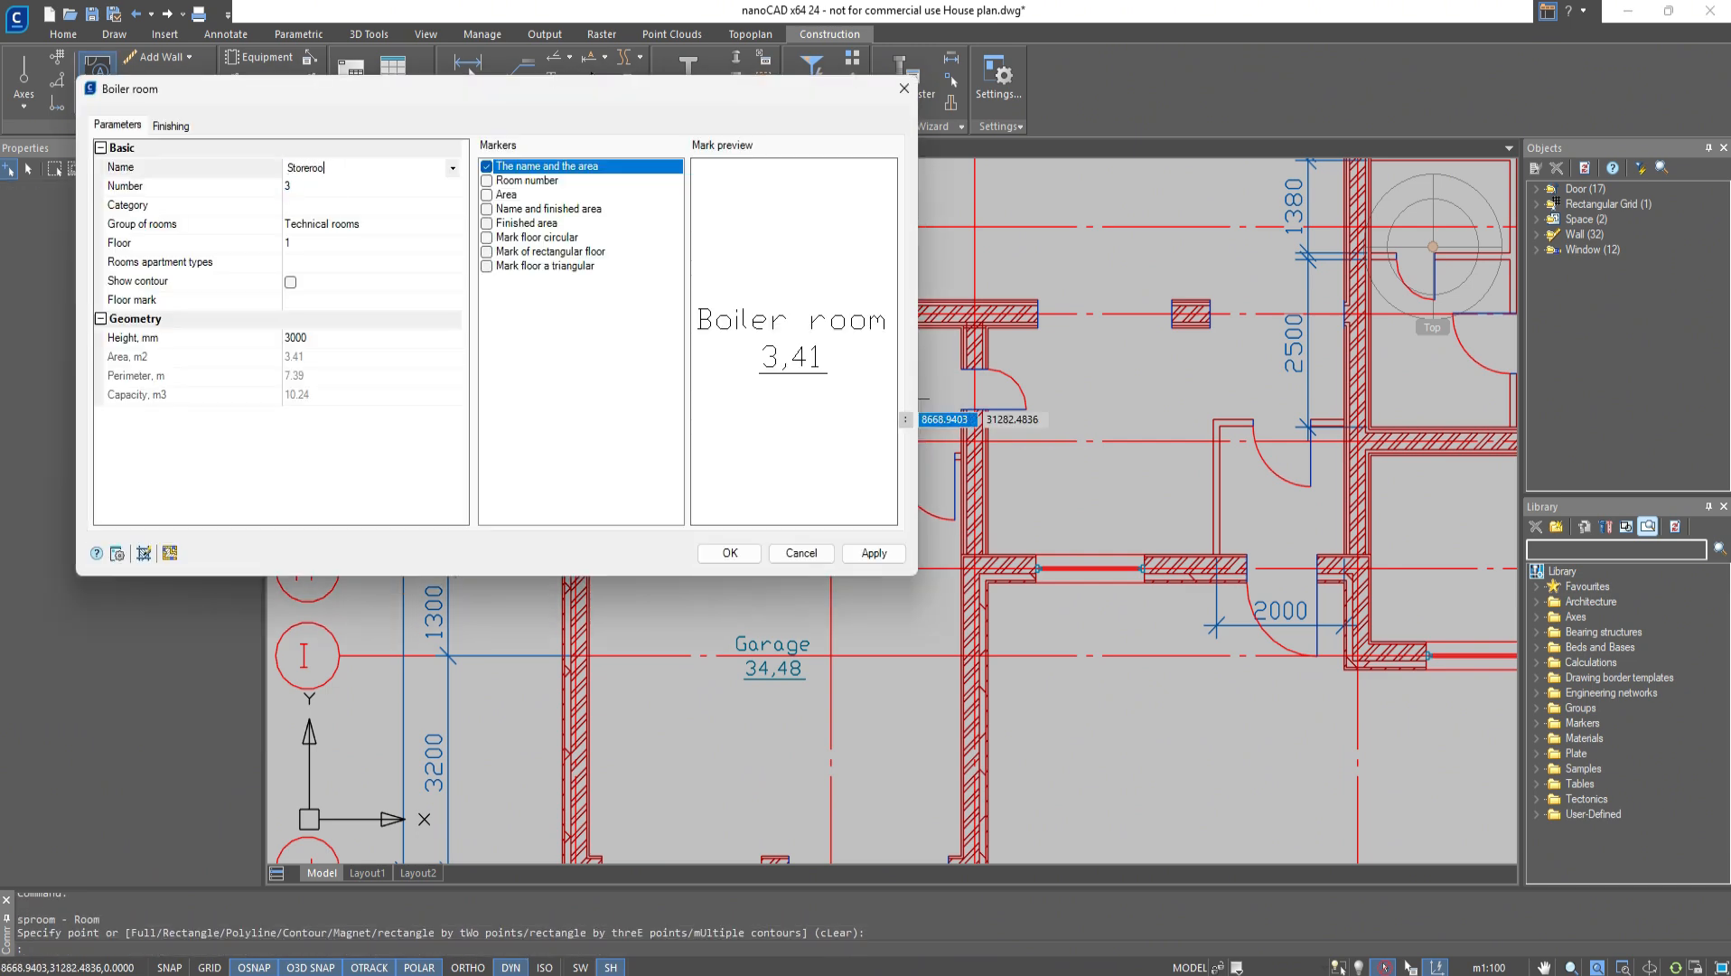
click(744, 547)
key(Escape)
Try to create a room named Kitchen in the Kitchens group from the open area beside the storeroom, and undo it
middle_drag(872, 531, 546, 547)
key(Return)
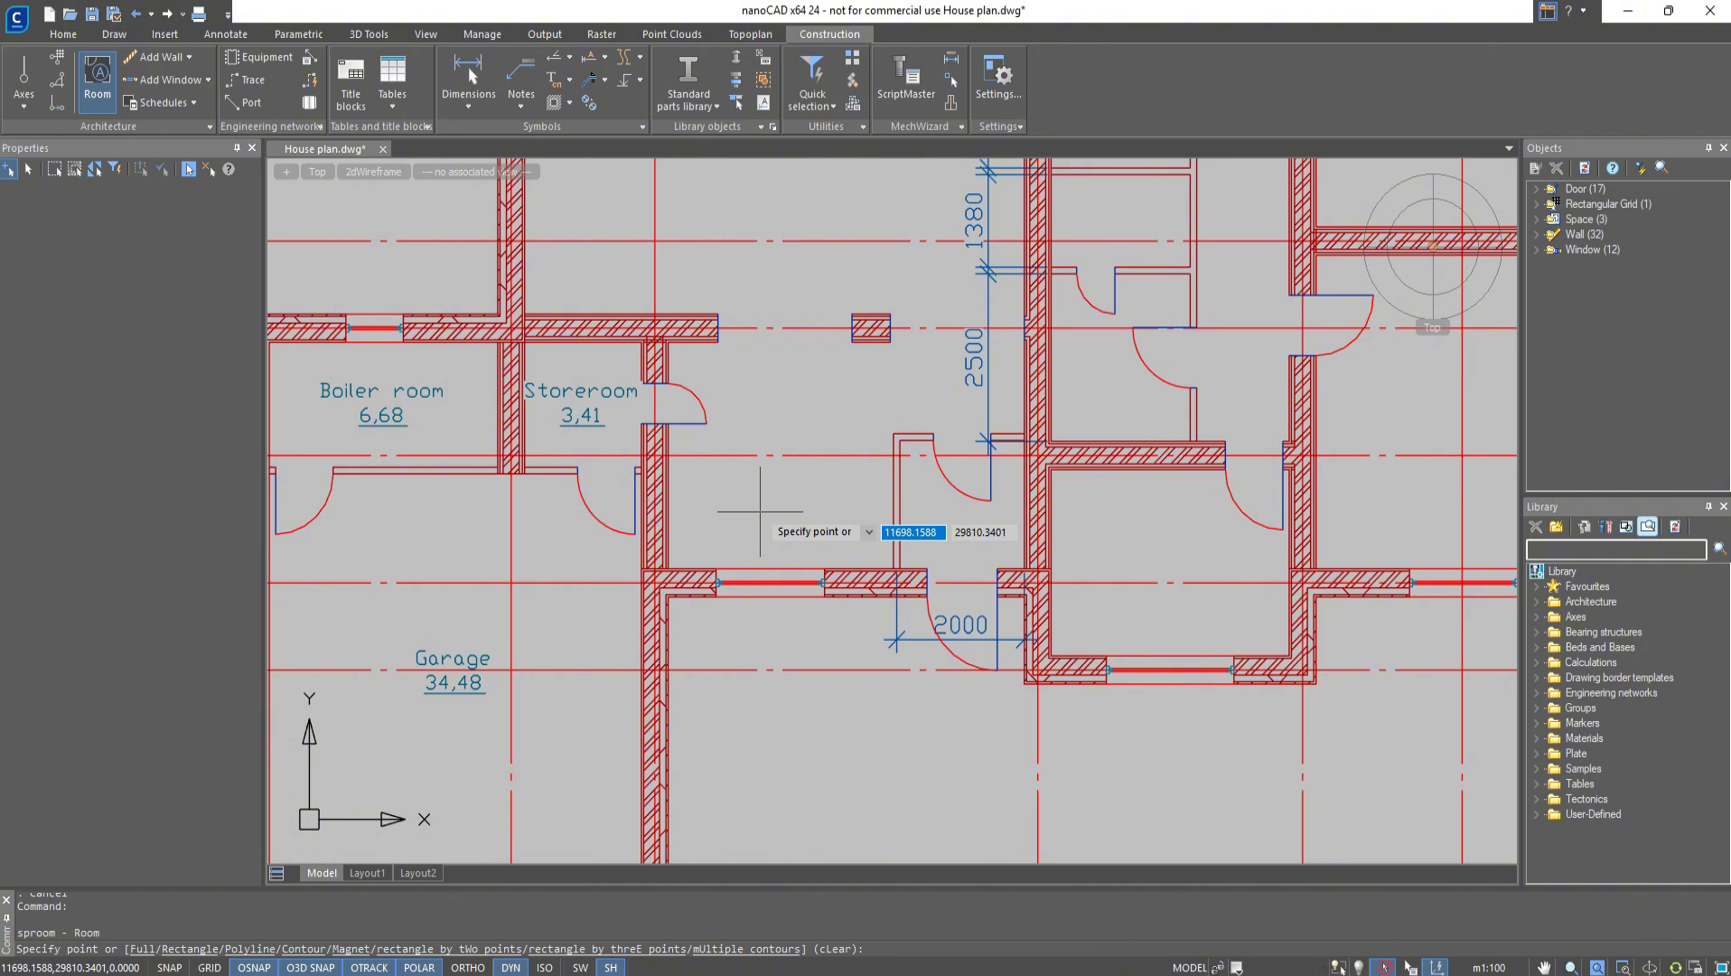
click(760, 510)
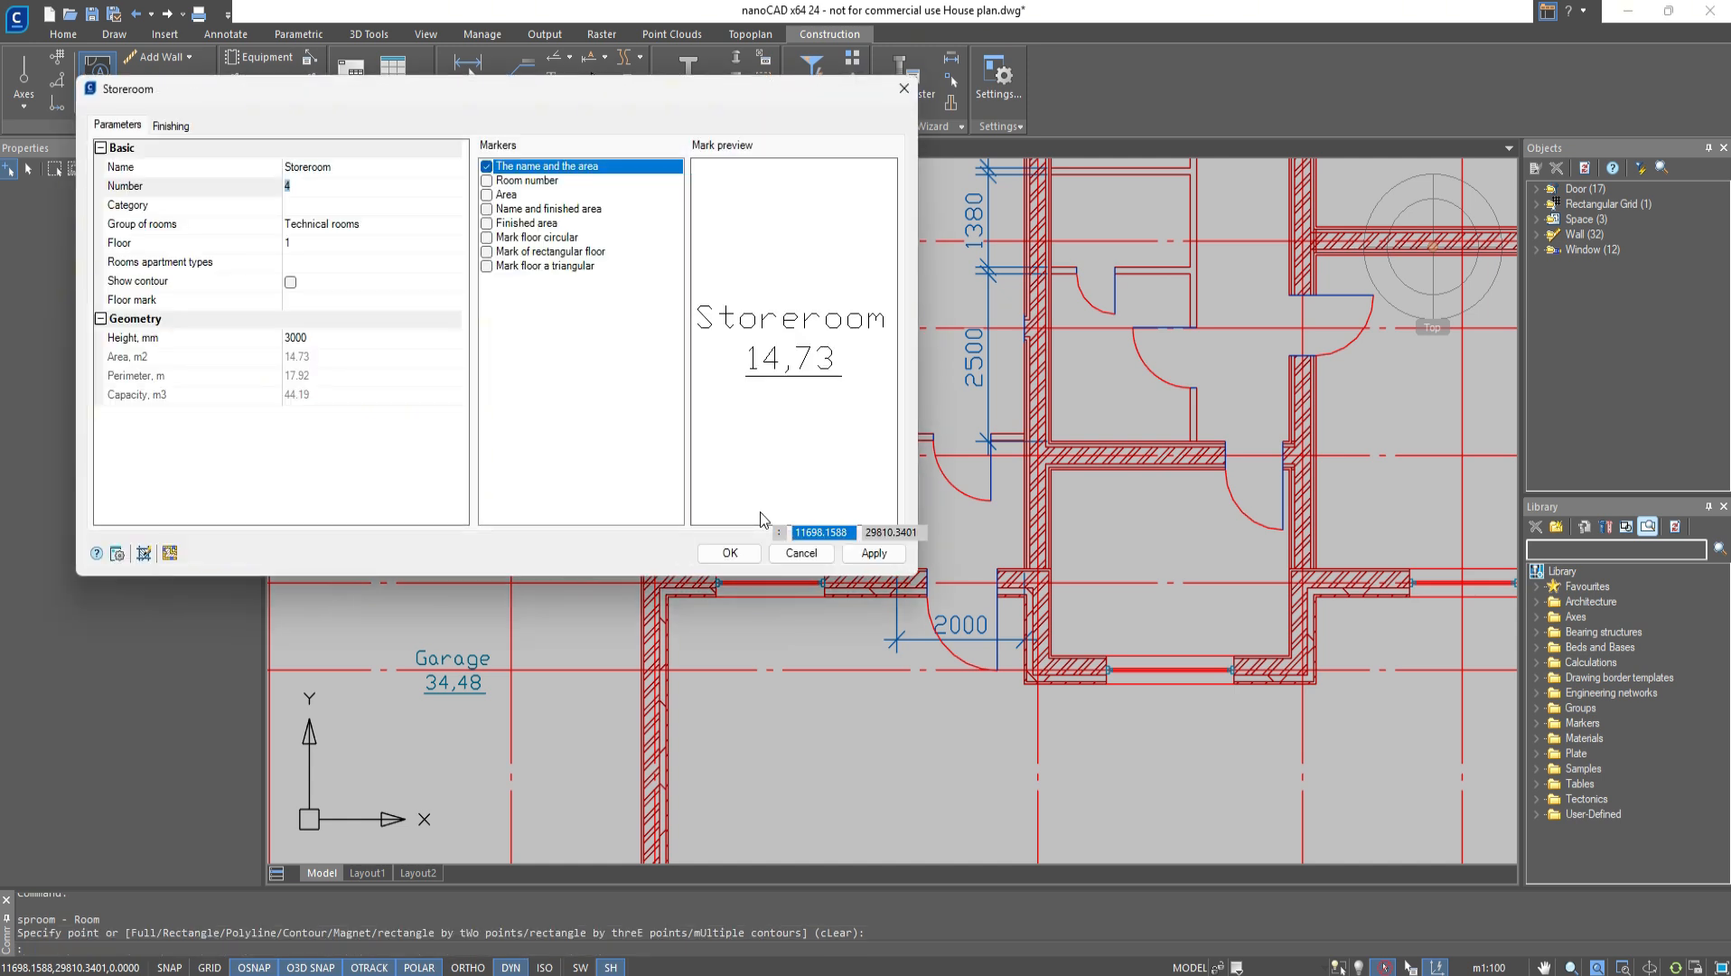
click(448, 224)
click(449, 235)
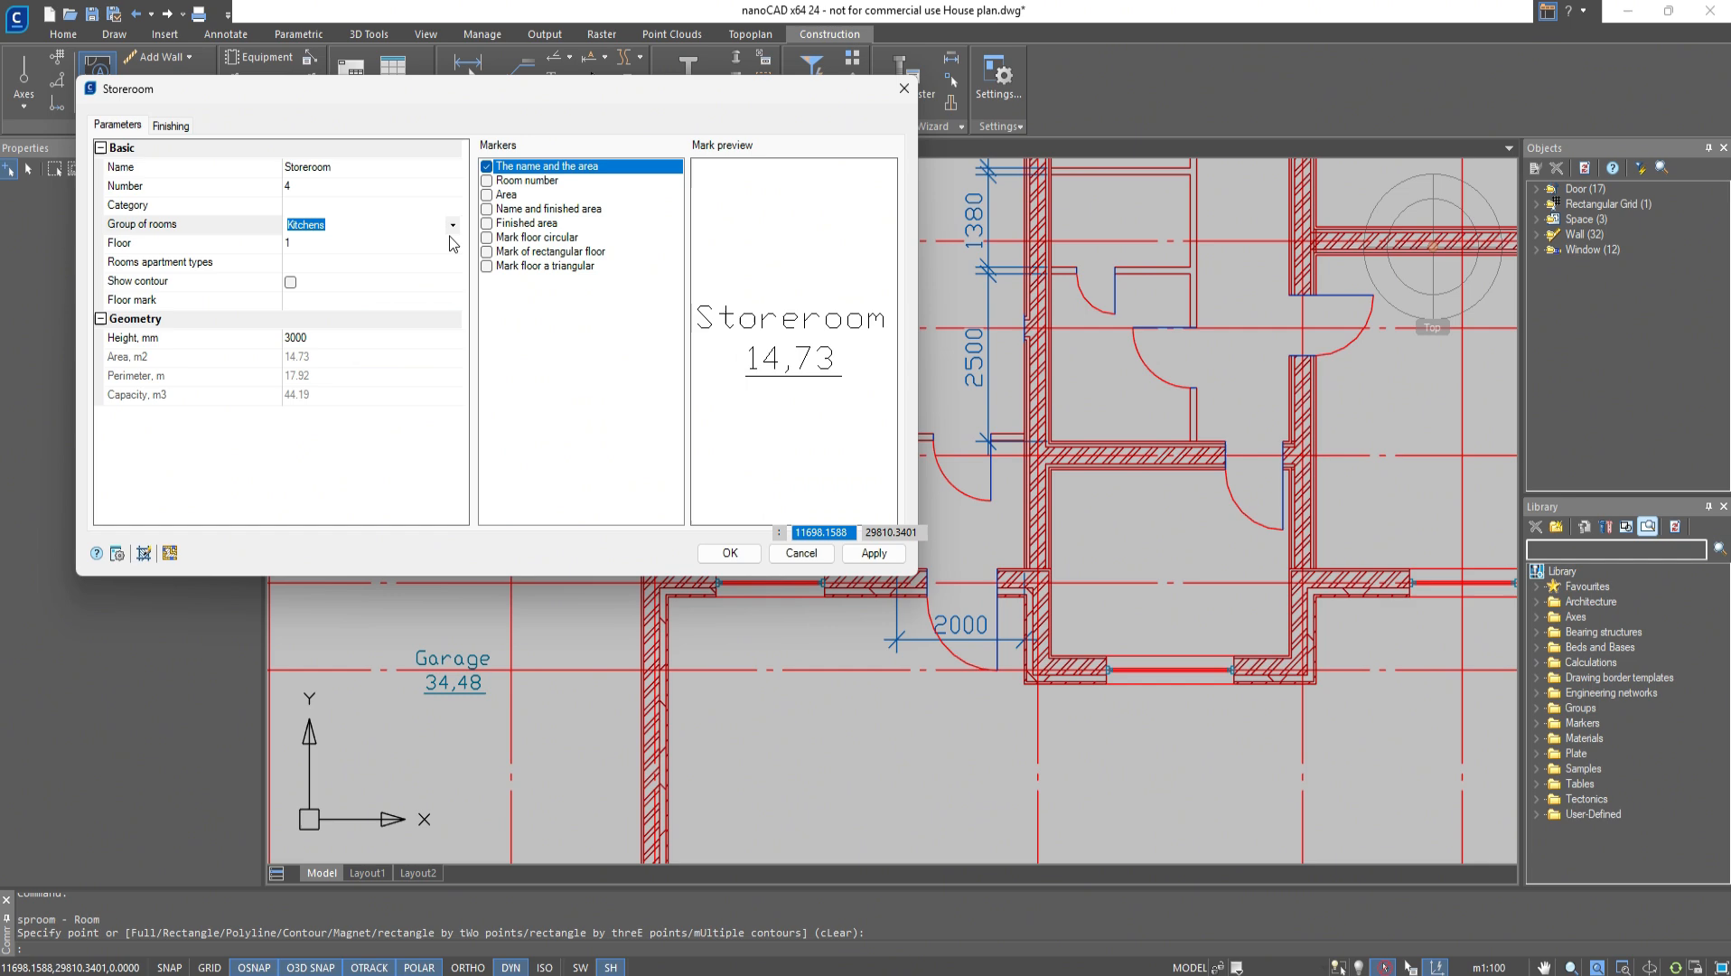
click(452, 169)
text(Kitchen)
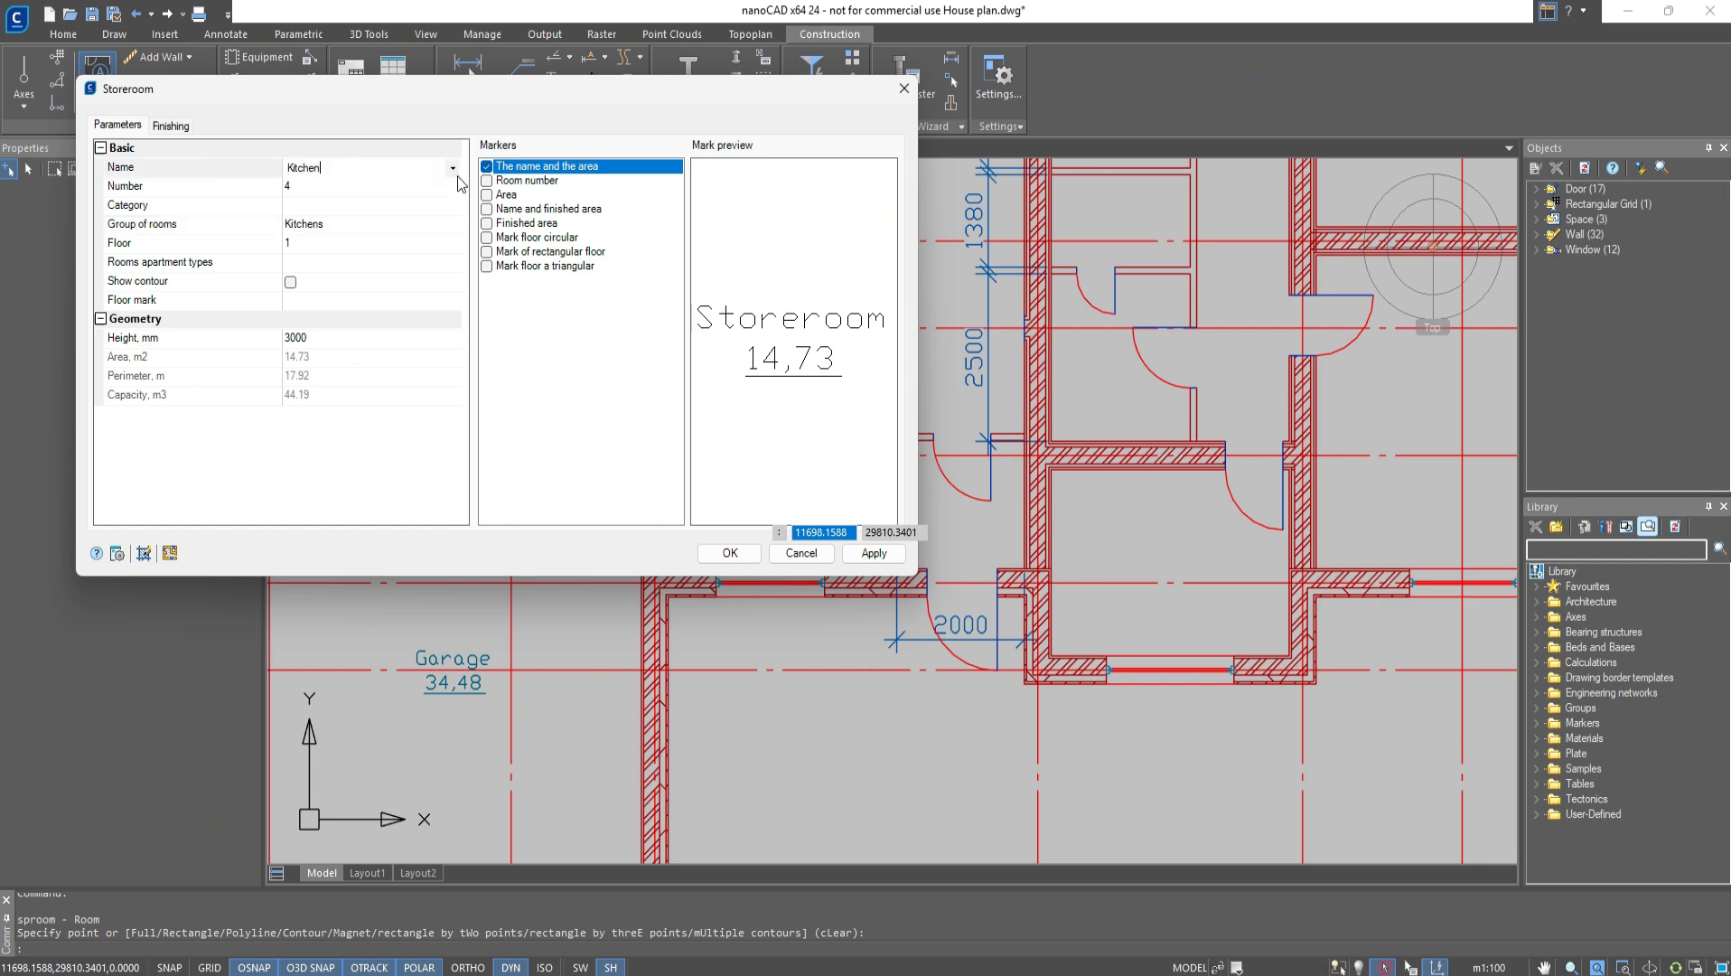
click(727, 552)
click(806, 439)
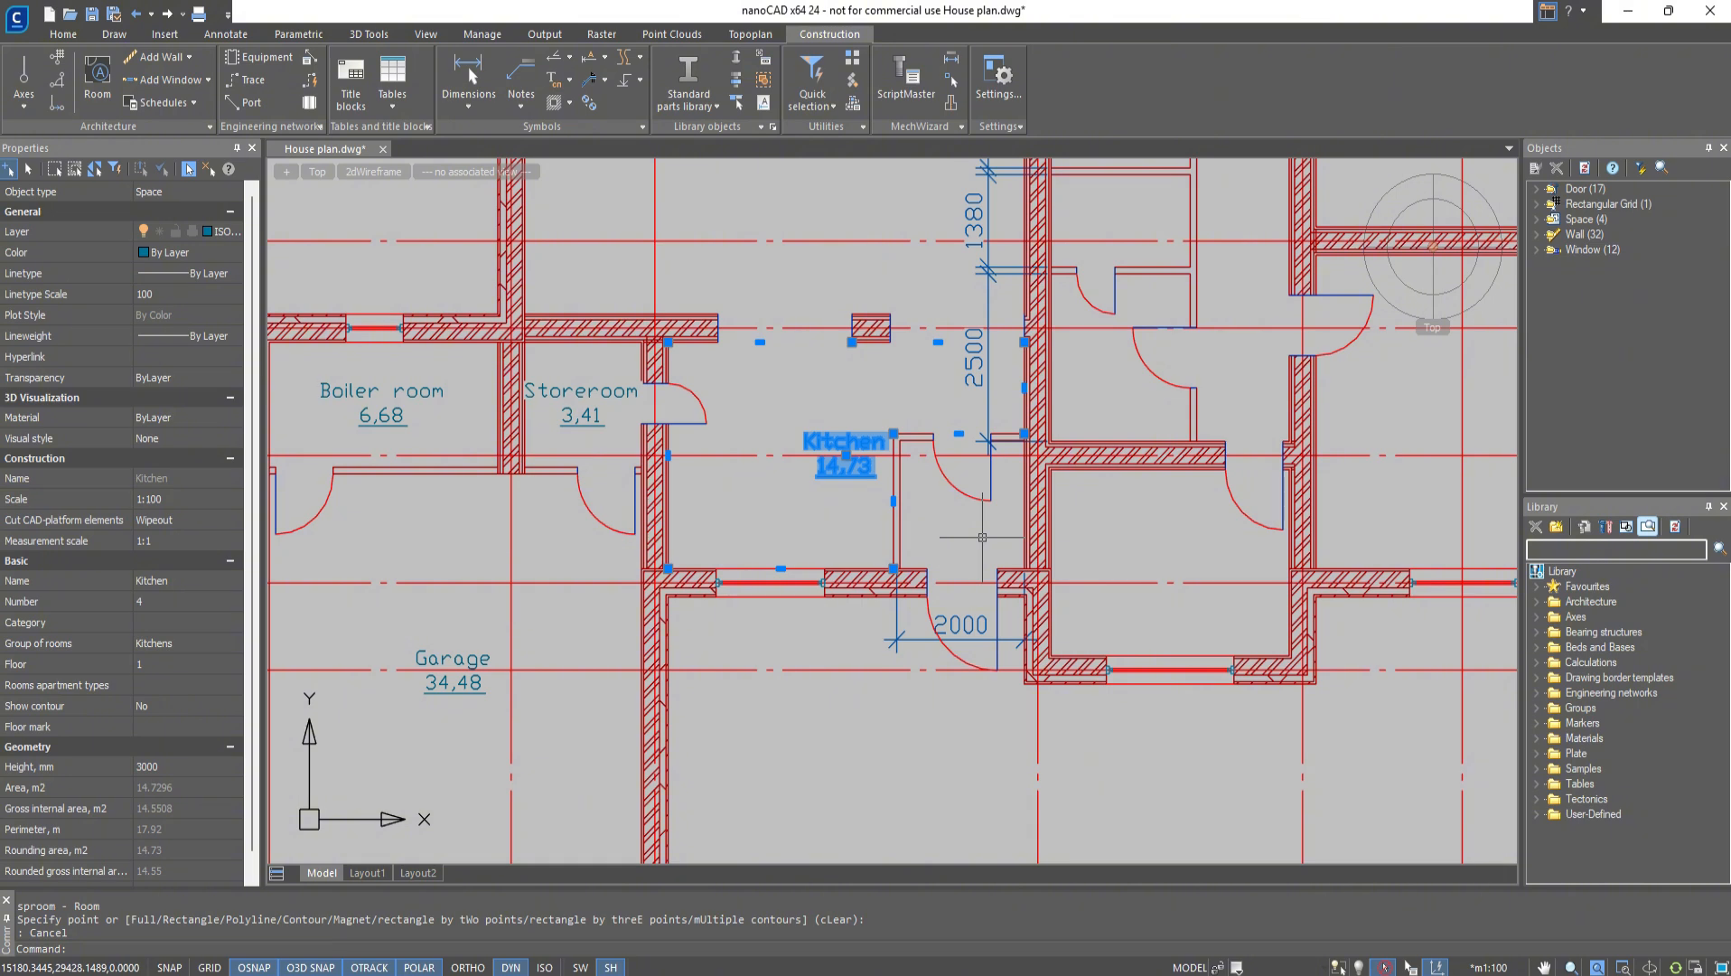
key(ctrl+z)
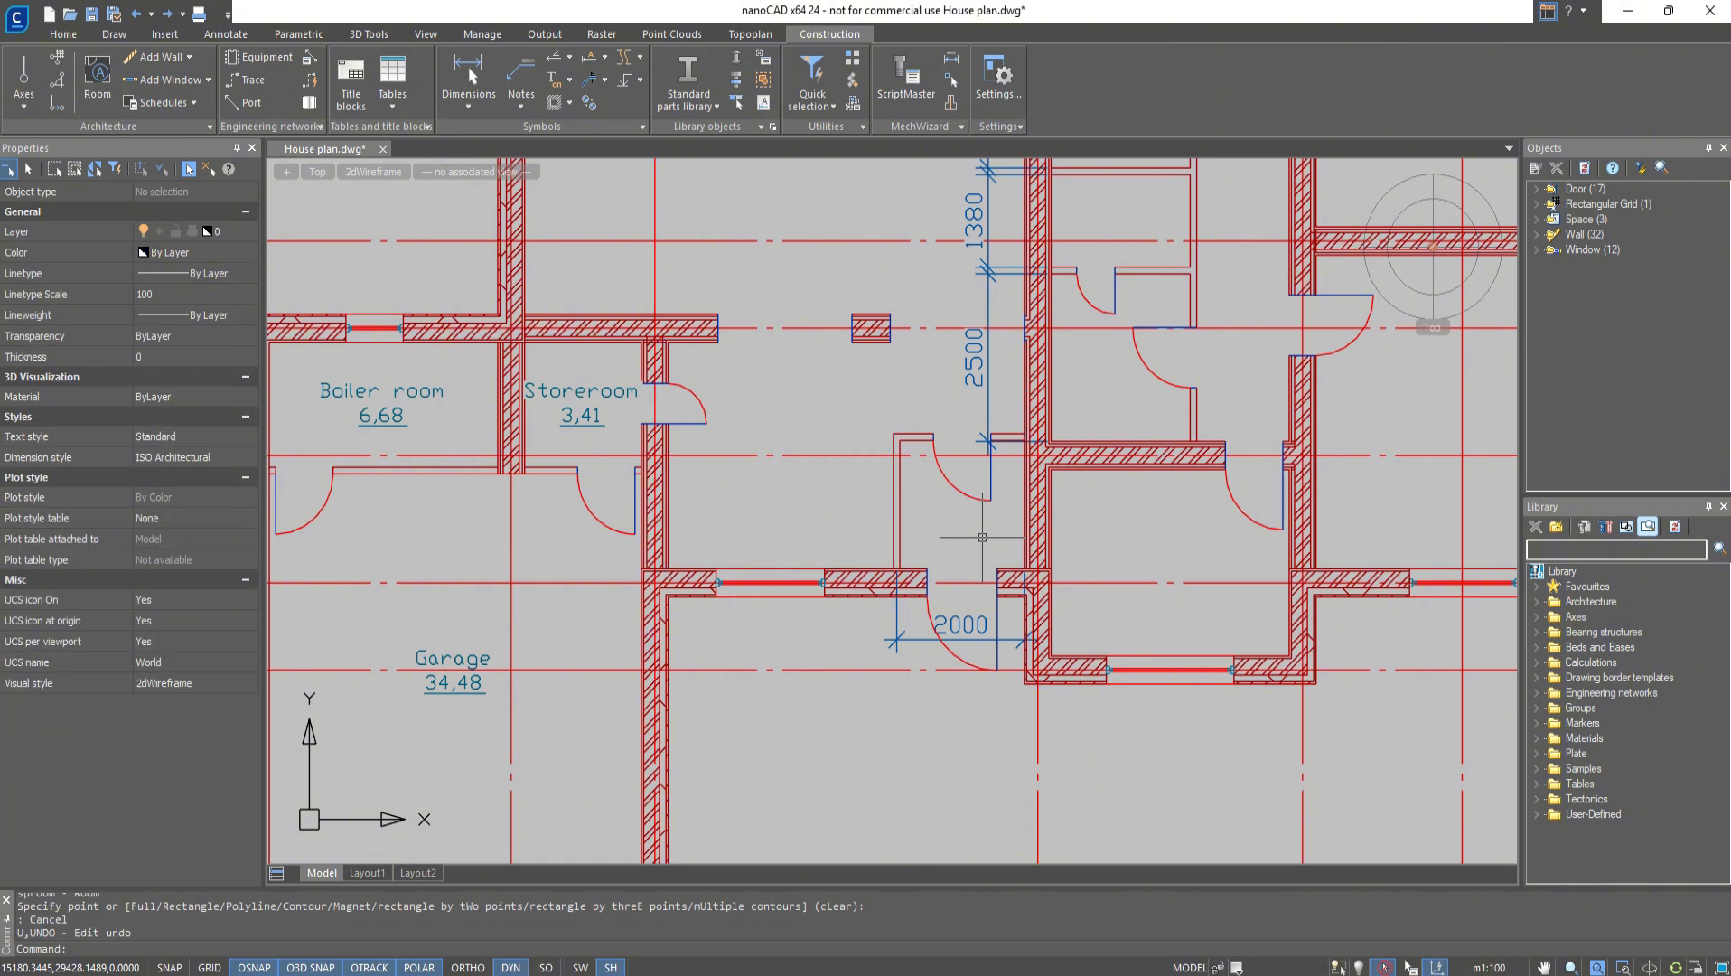
Draw a rectangular kitchen room from the lower inner wall corner beside the garage to the lower right corner of the free-standing column
click(96, 77)
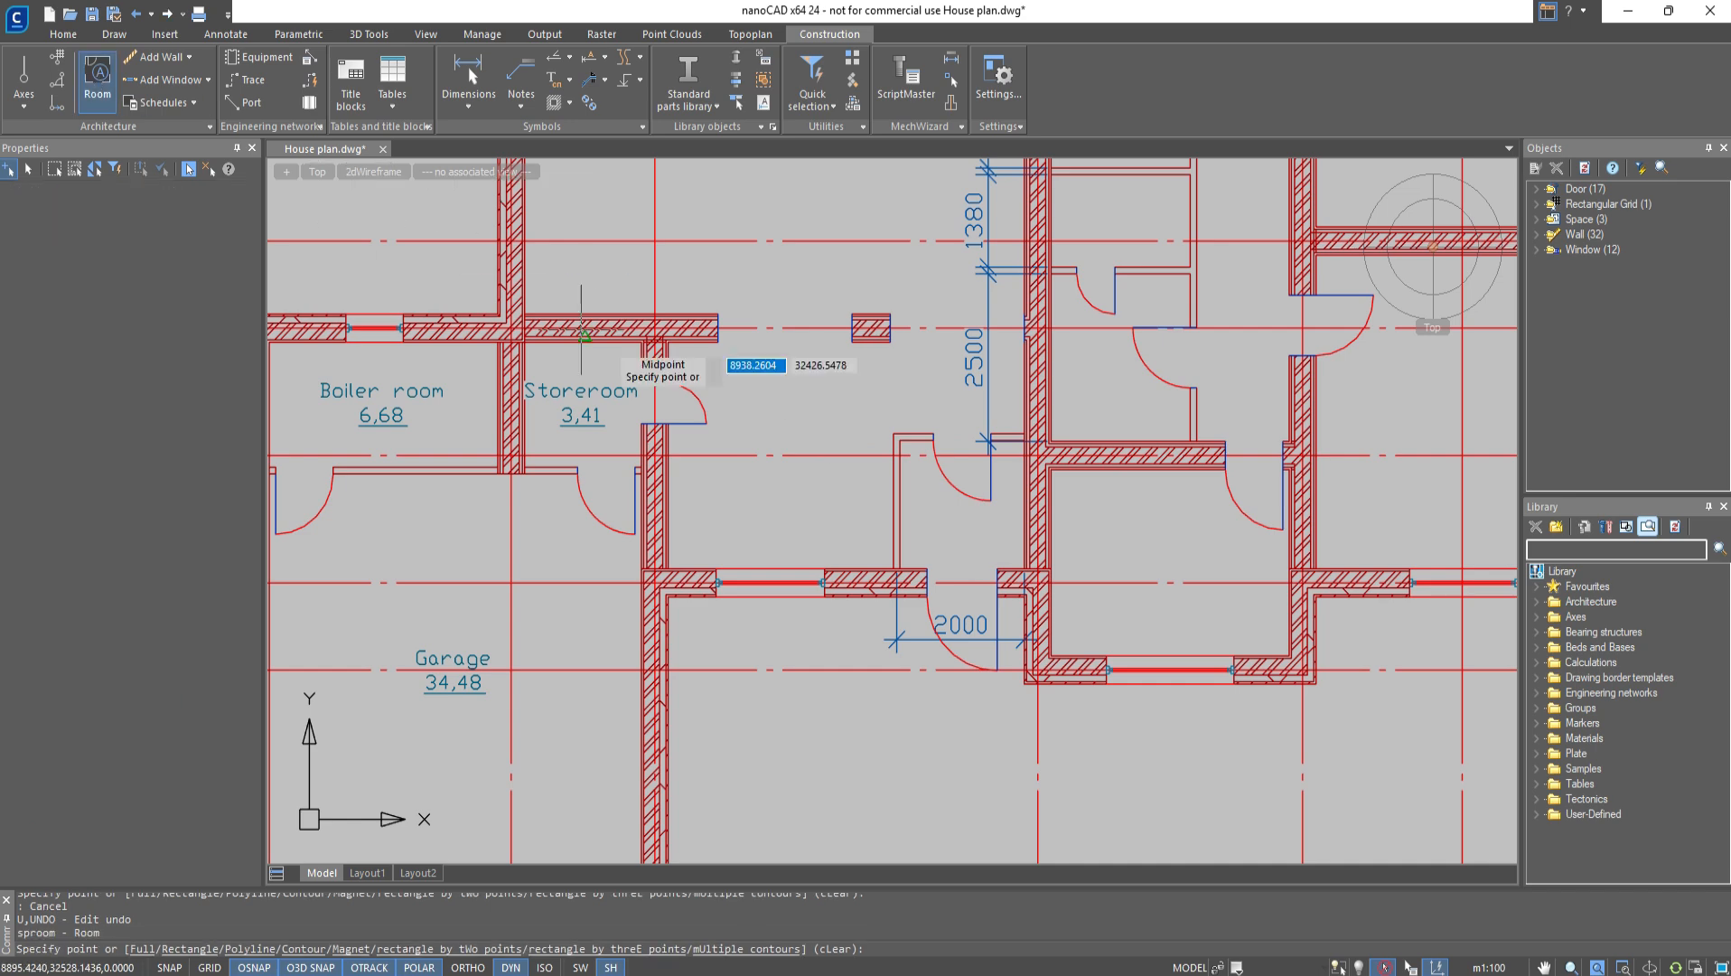
click(199, 949)
scroll(677, 555, up, 4)
click(657, 586)
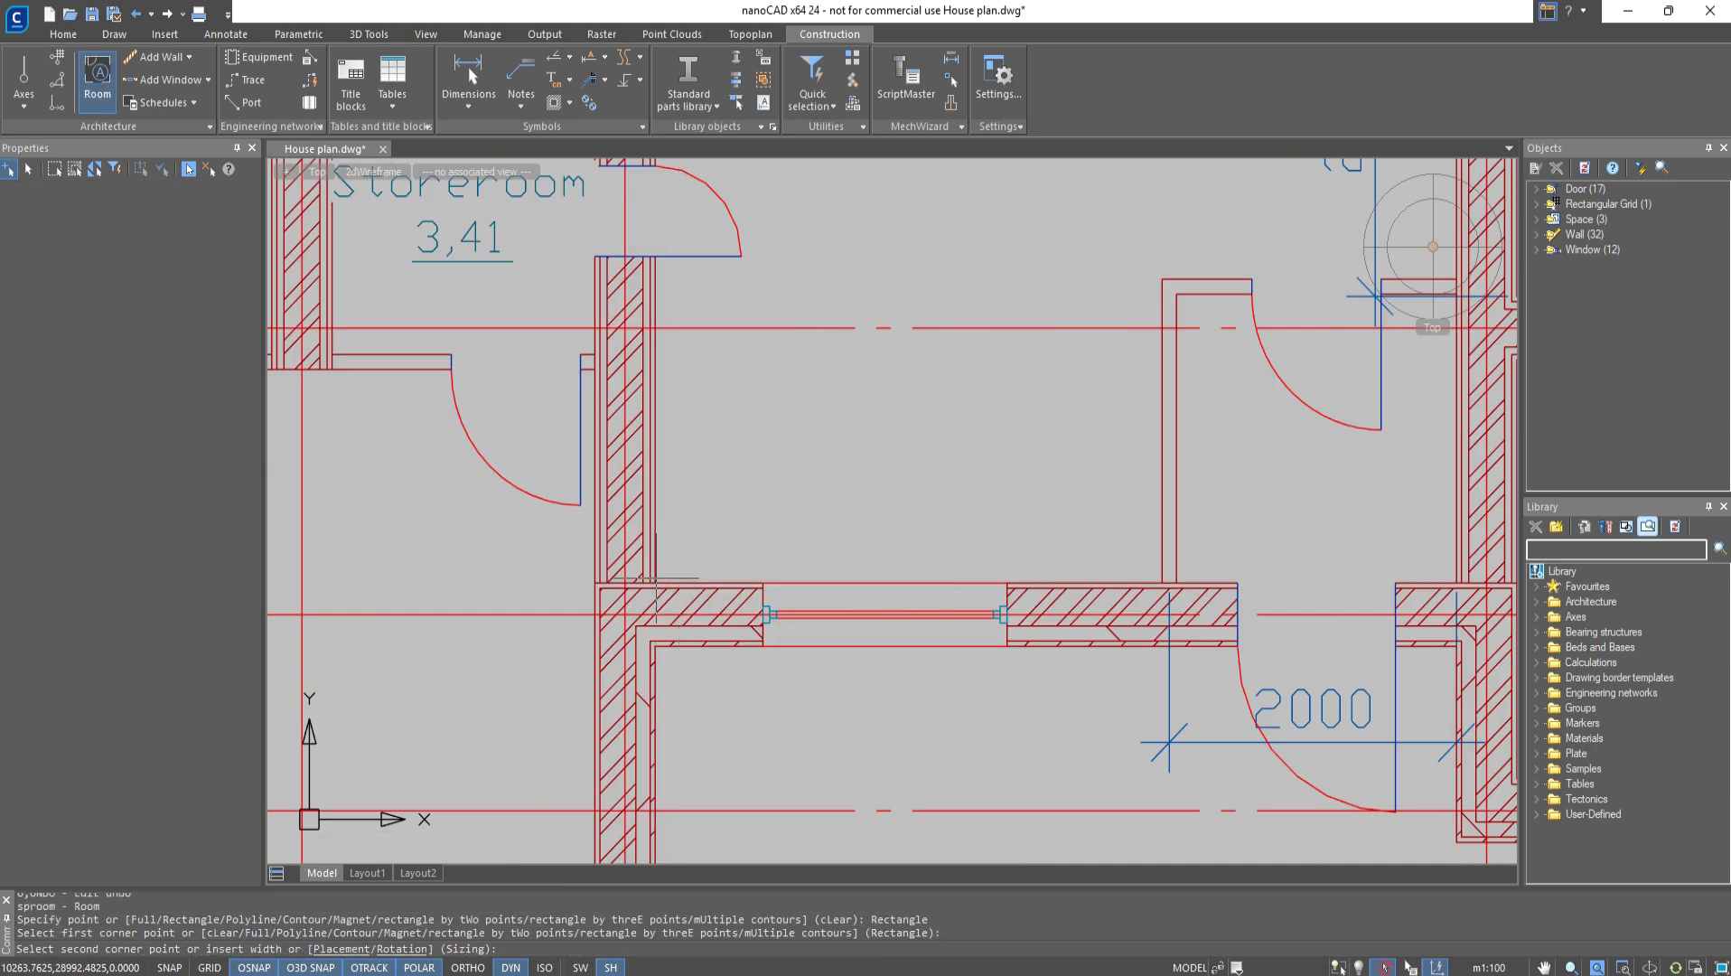
middle_drag(1020, 289, 665, 503)
scroll(782, 298, up, 5)
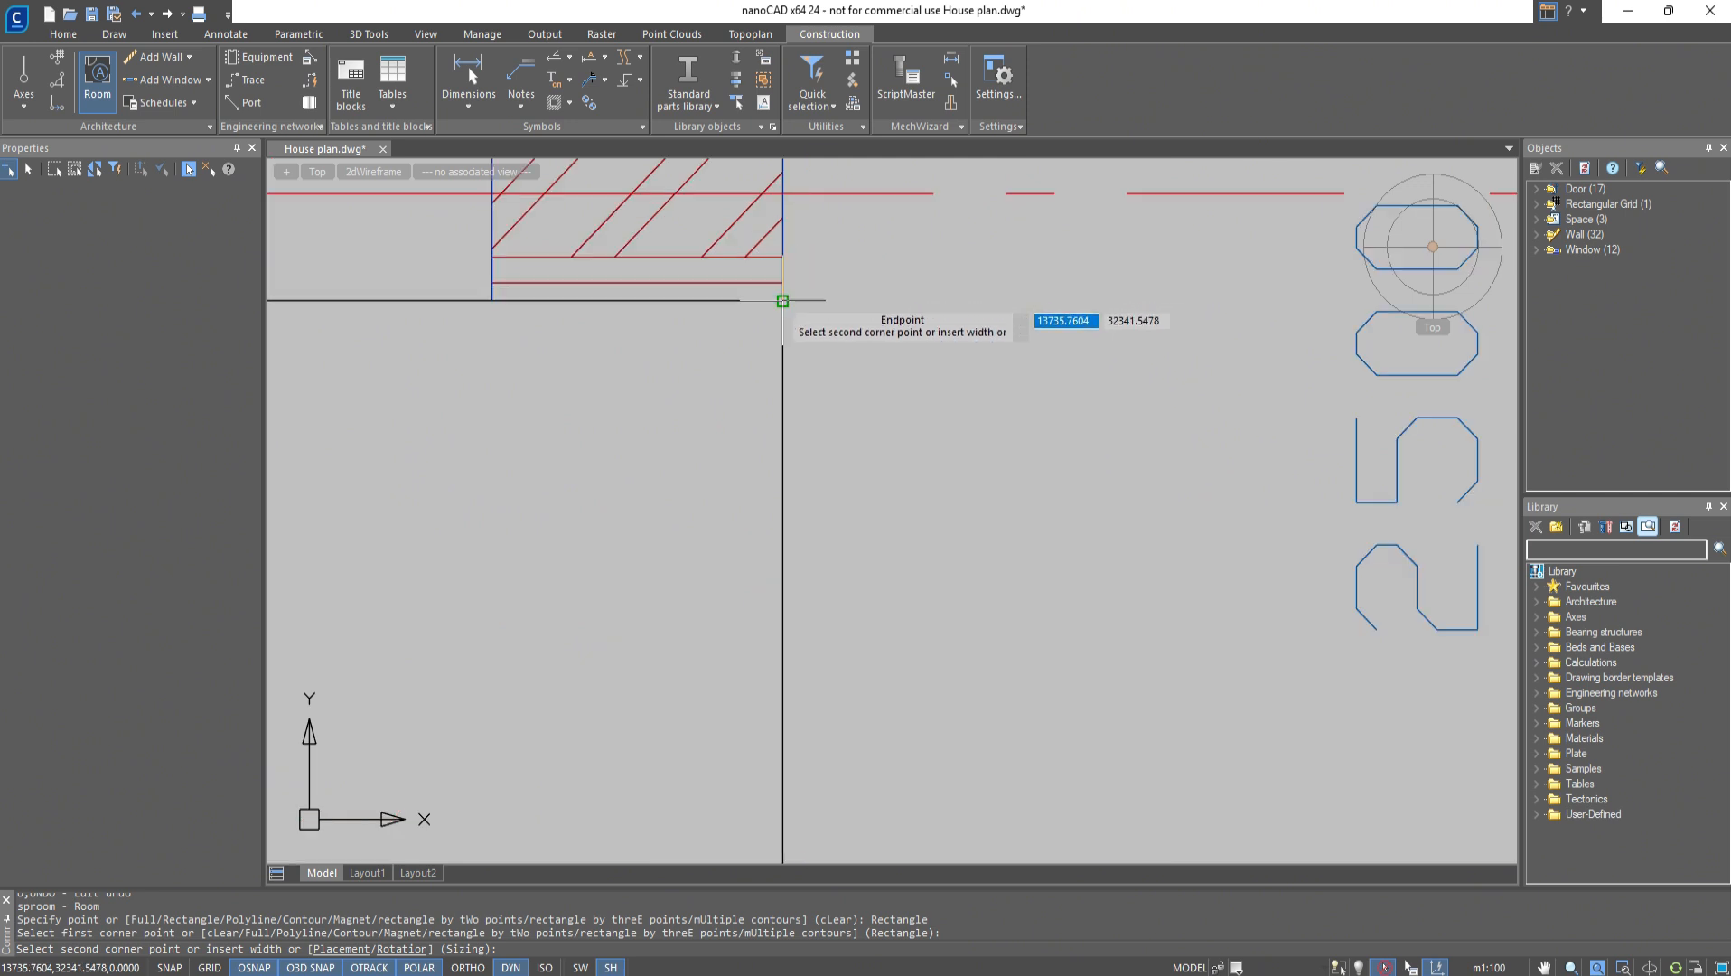
click(782, 298)
Turn on contour display for the rectangular Kitchen room and finish creating it
click(290, 281)
click(290, 281)
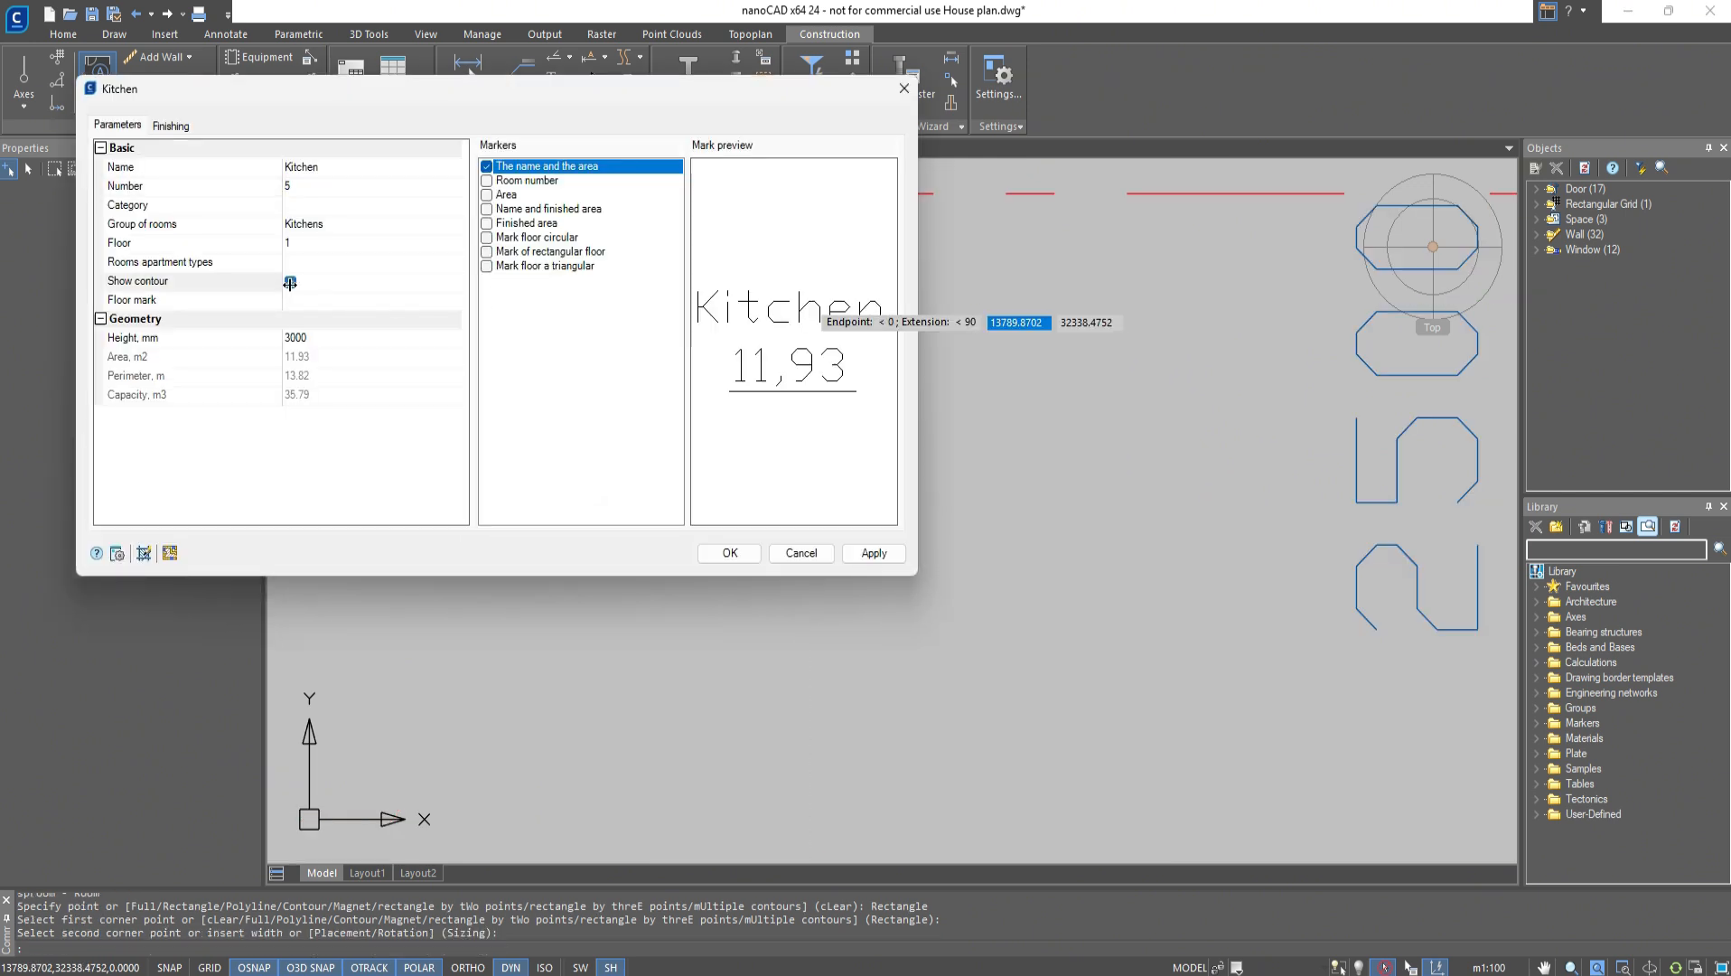
click(331, 184)
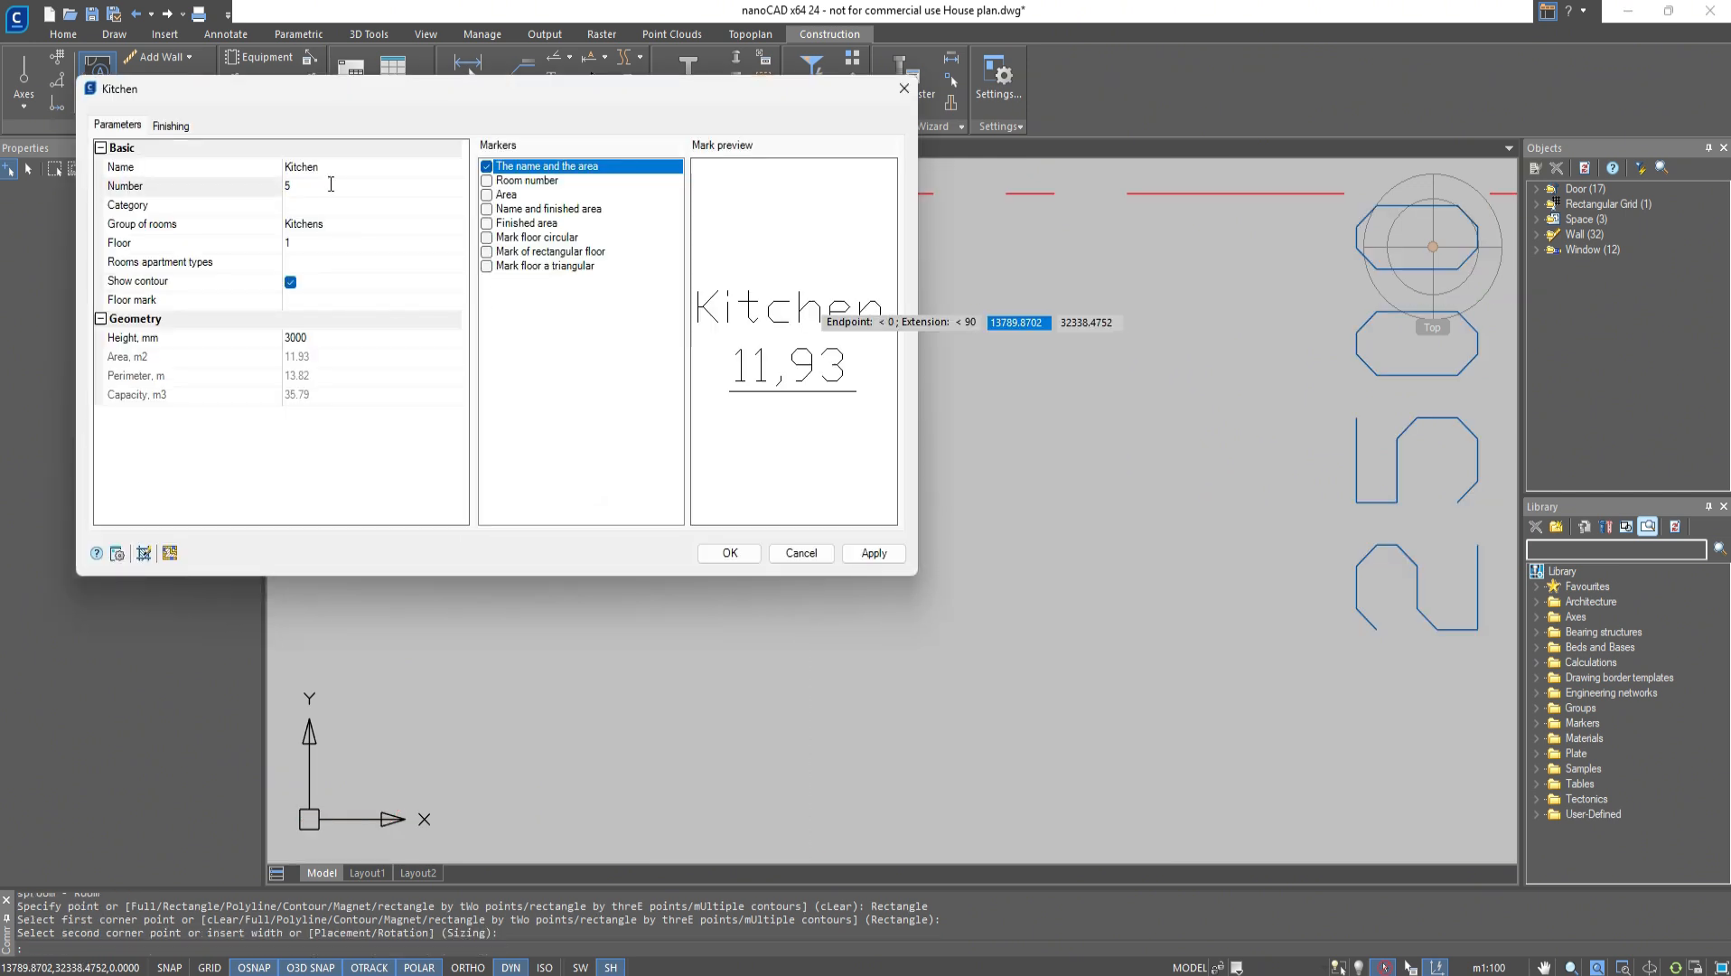
click(728, 552)
Draw a rectangular room from the kitchen contour at the entrance partition's corner to the opposite wall, level with the kitchen's upper edge
scroll(739, 548, down, 3)
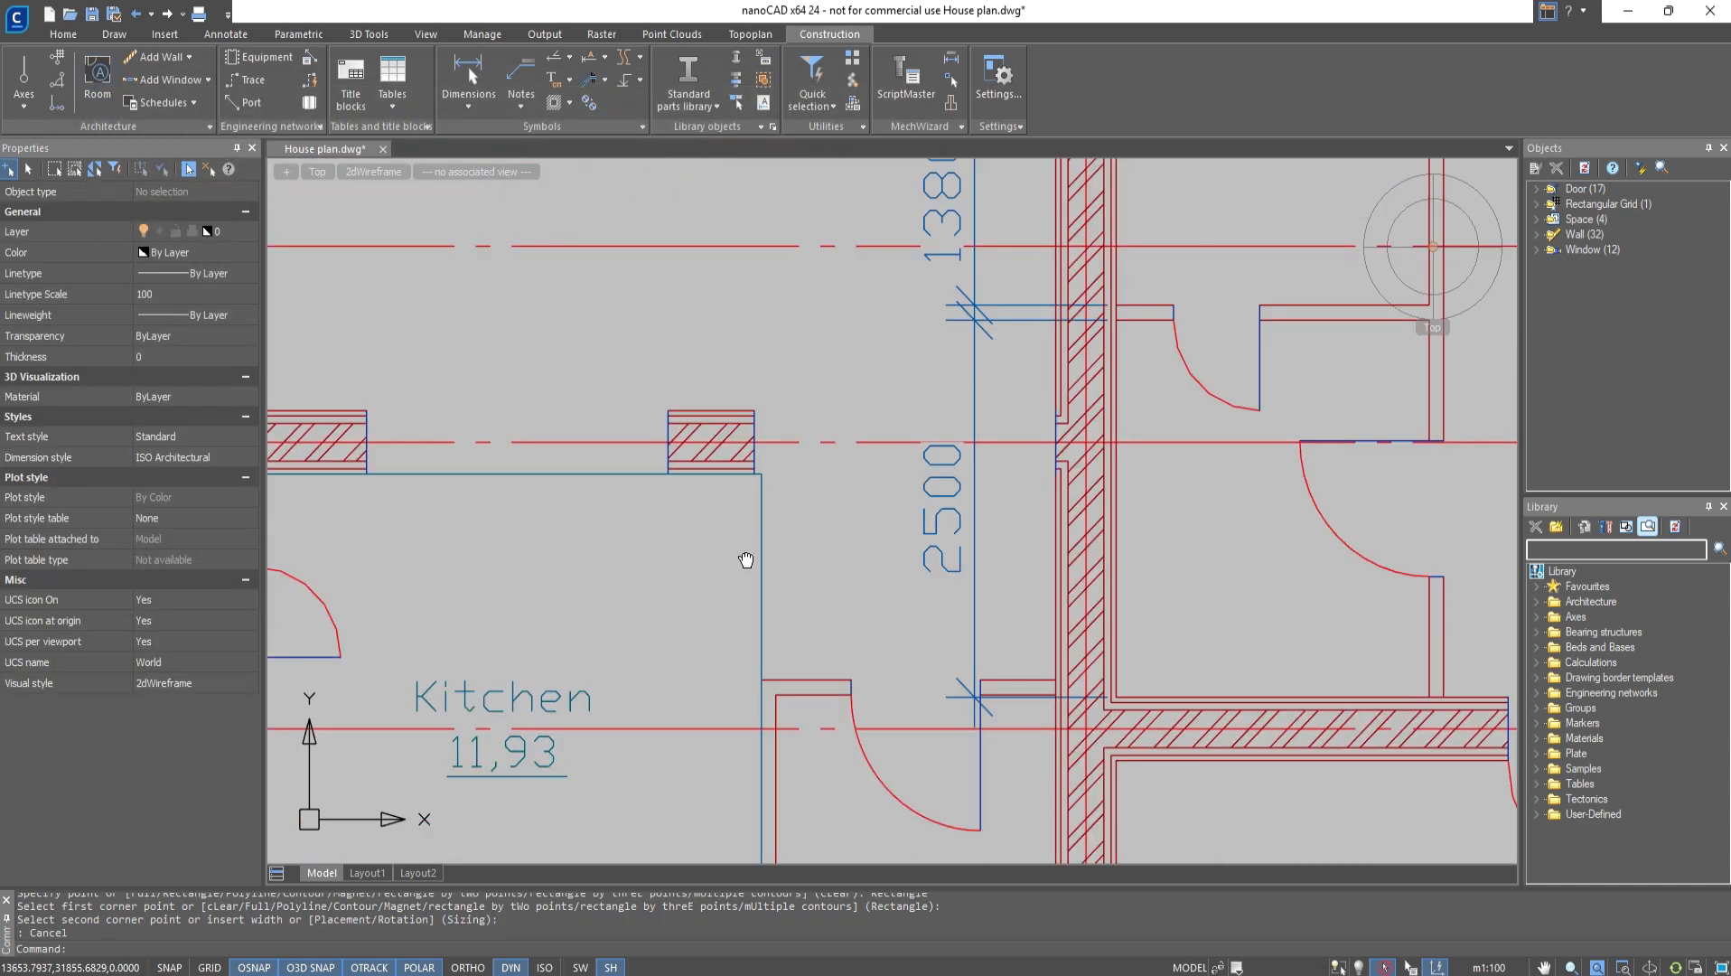
scroll(894, 420, down, 3)
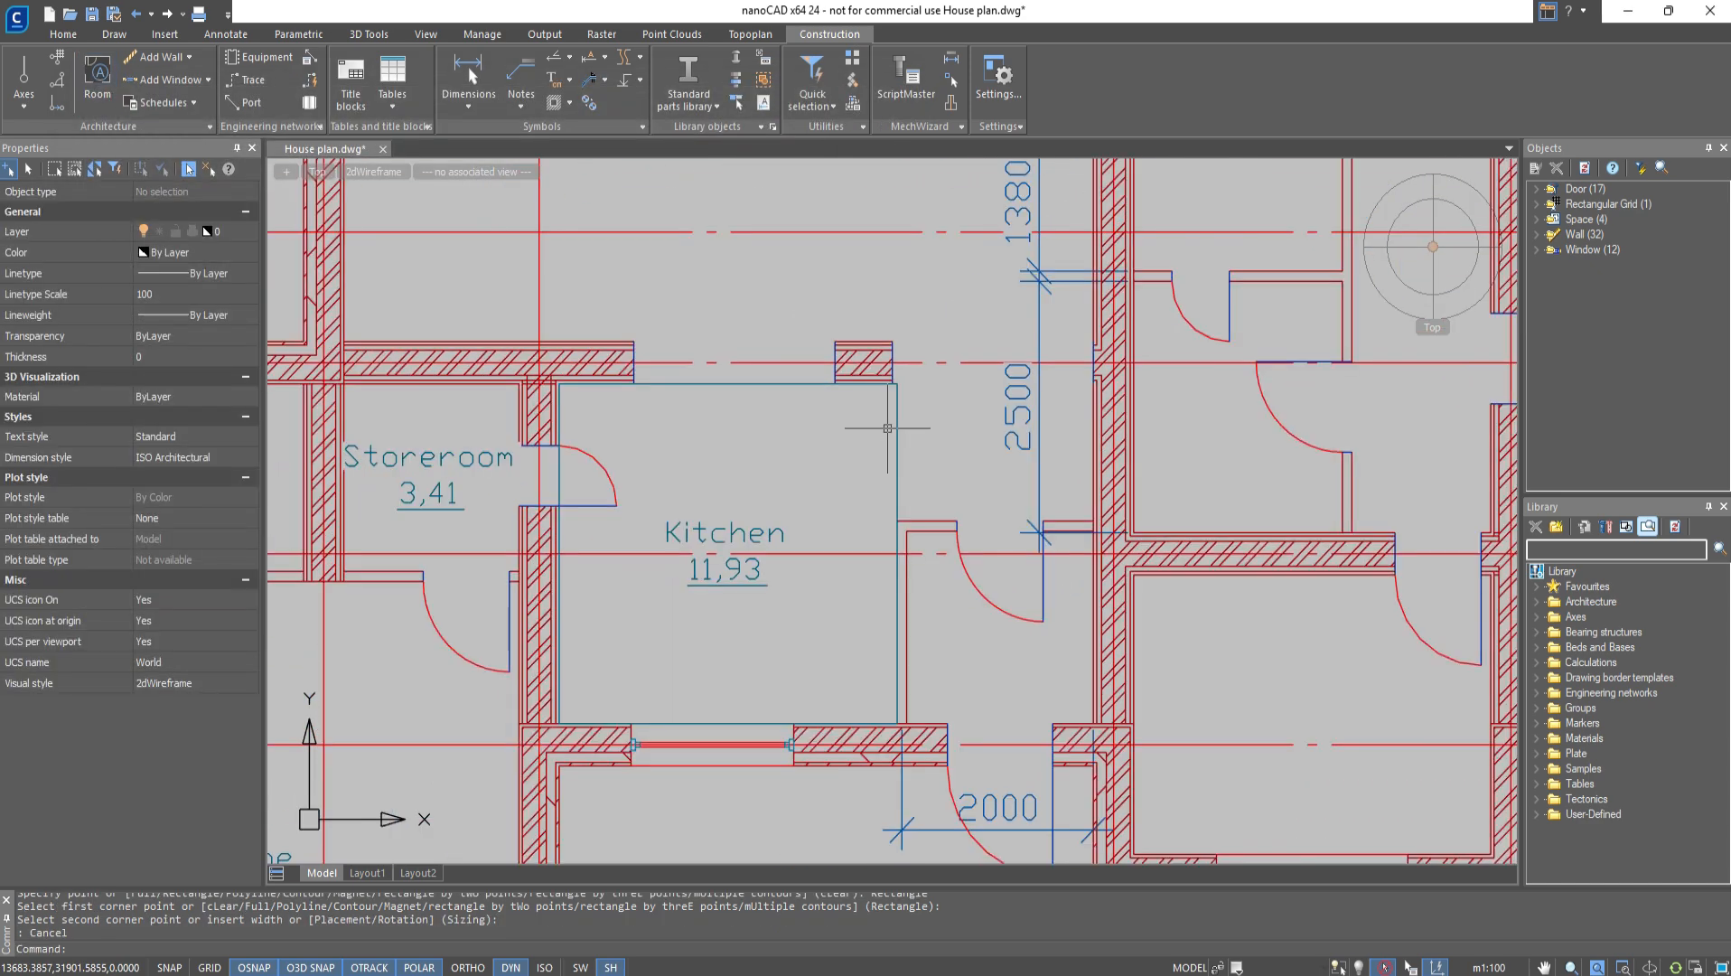
key(Return)
click(898, 521)
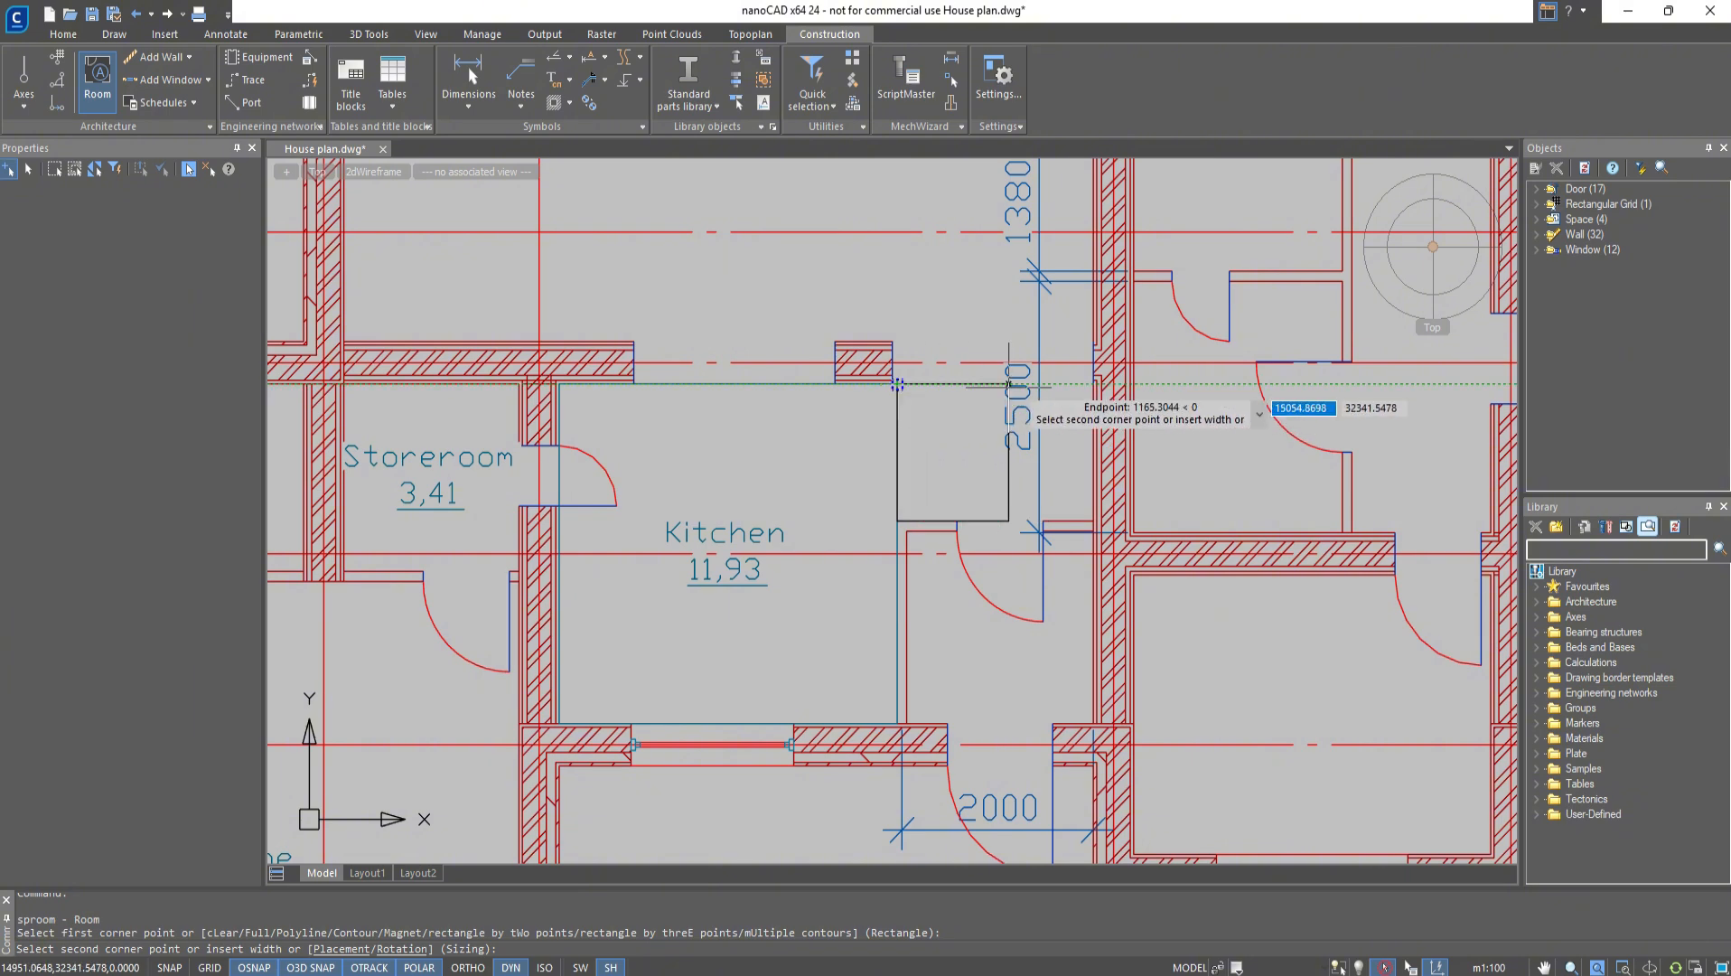
scroll(1096, 383, up, 2)
click(1099, 383)
Assign the new rectangular room to the Corridors group, name it Hallway and finish creating it
click(442, 226)
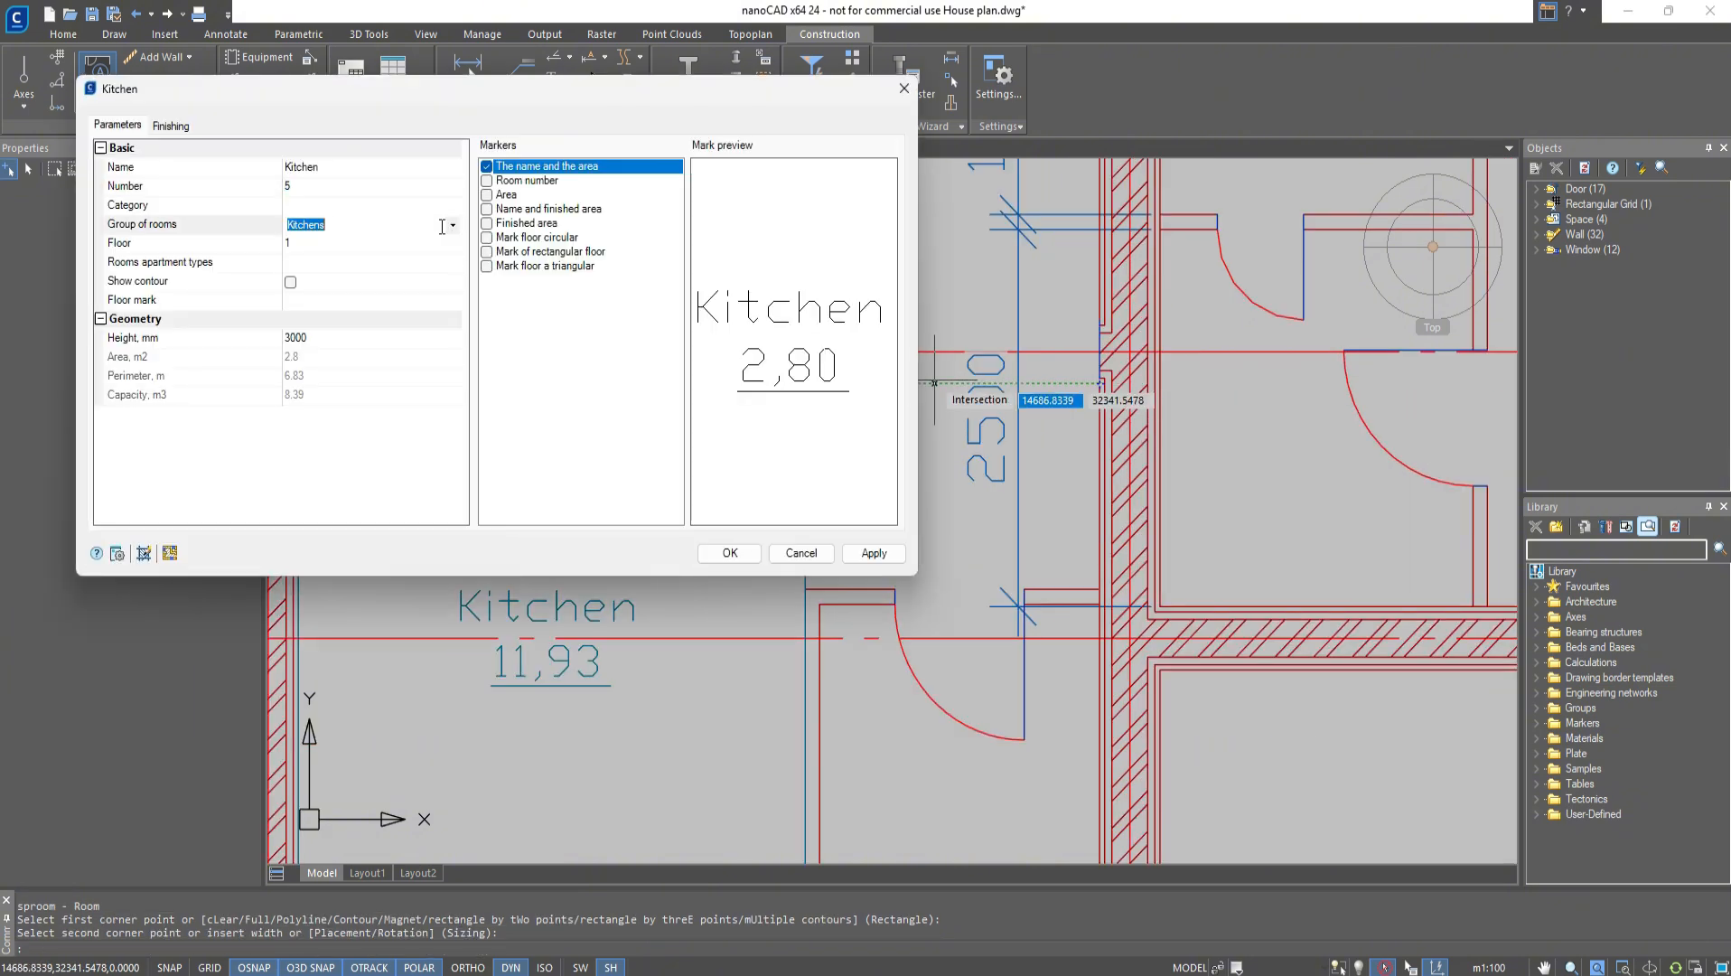
click(452, 224)
click(398, 306)
click(376, 172)
text(Hallway)
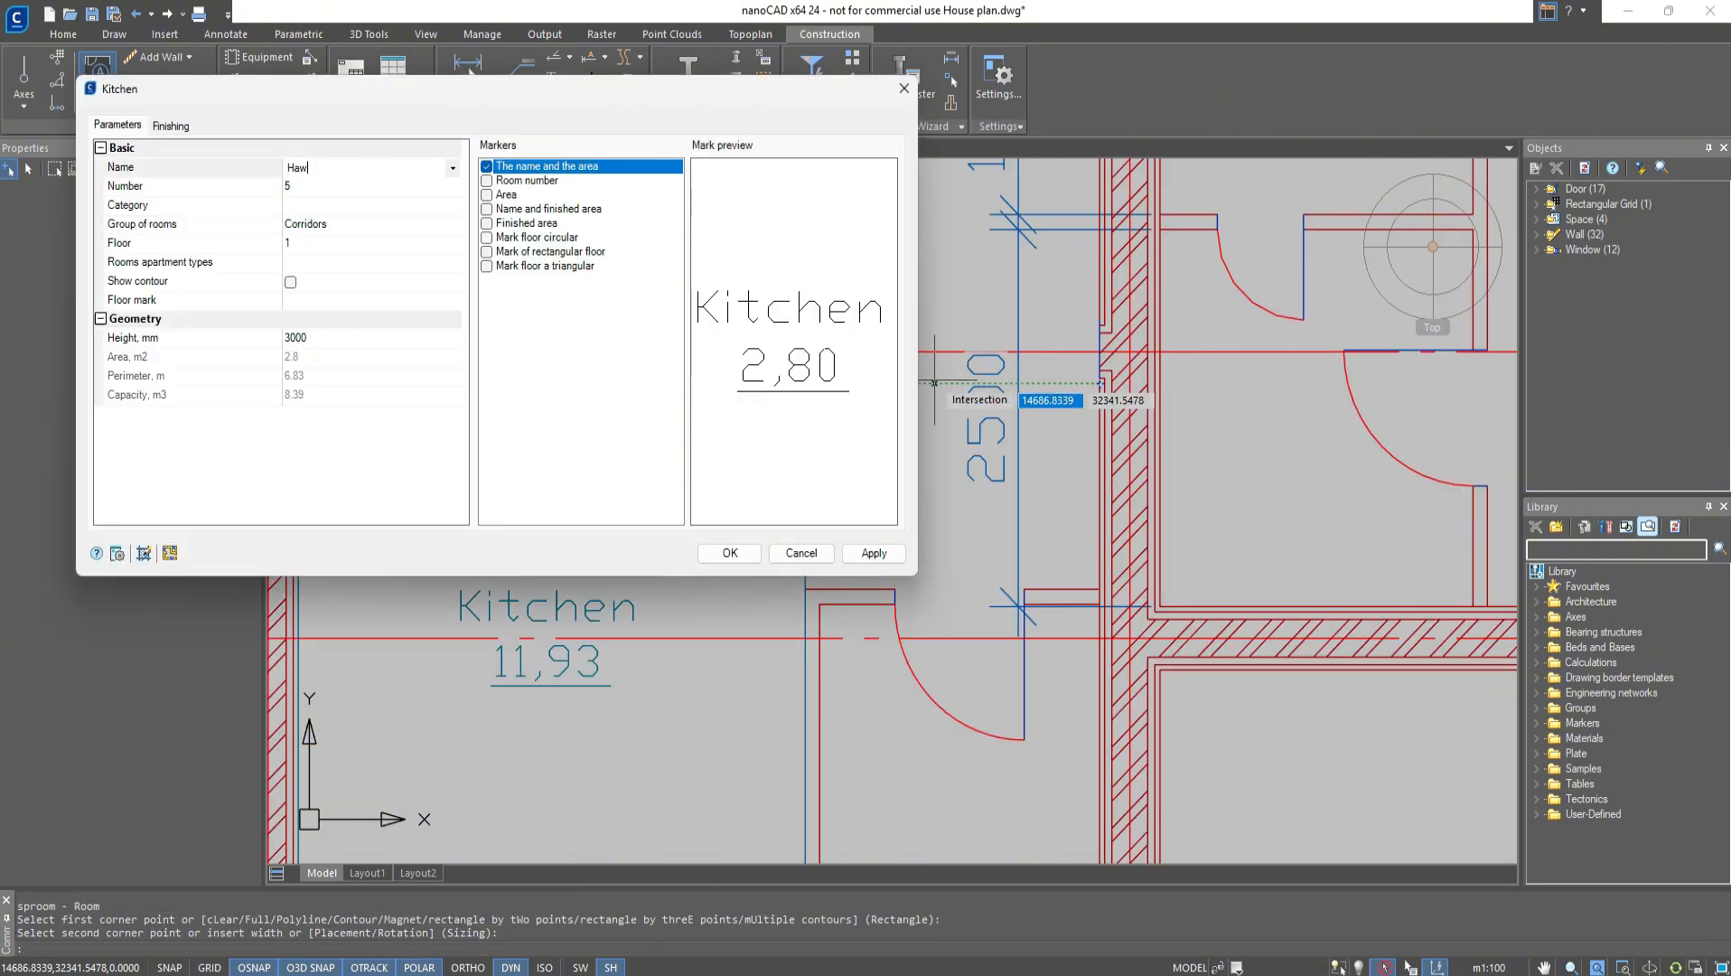
click(723, 552)
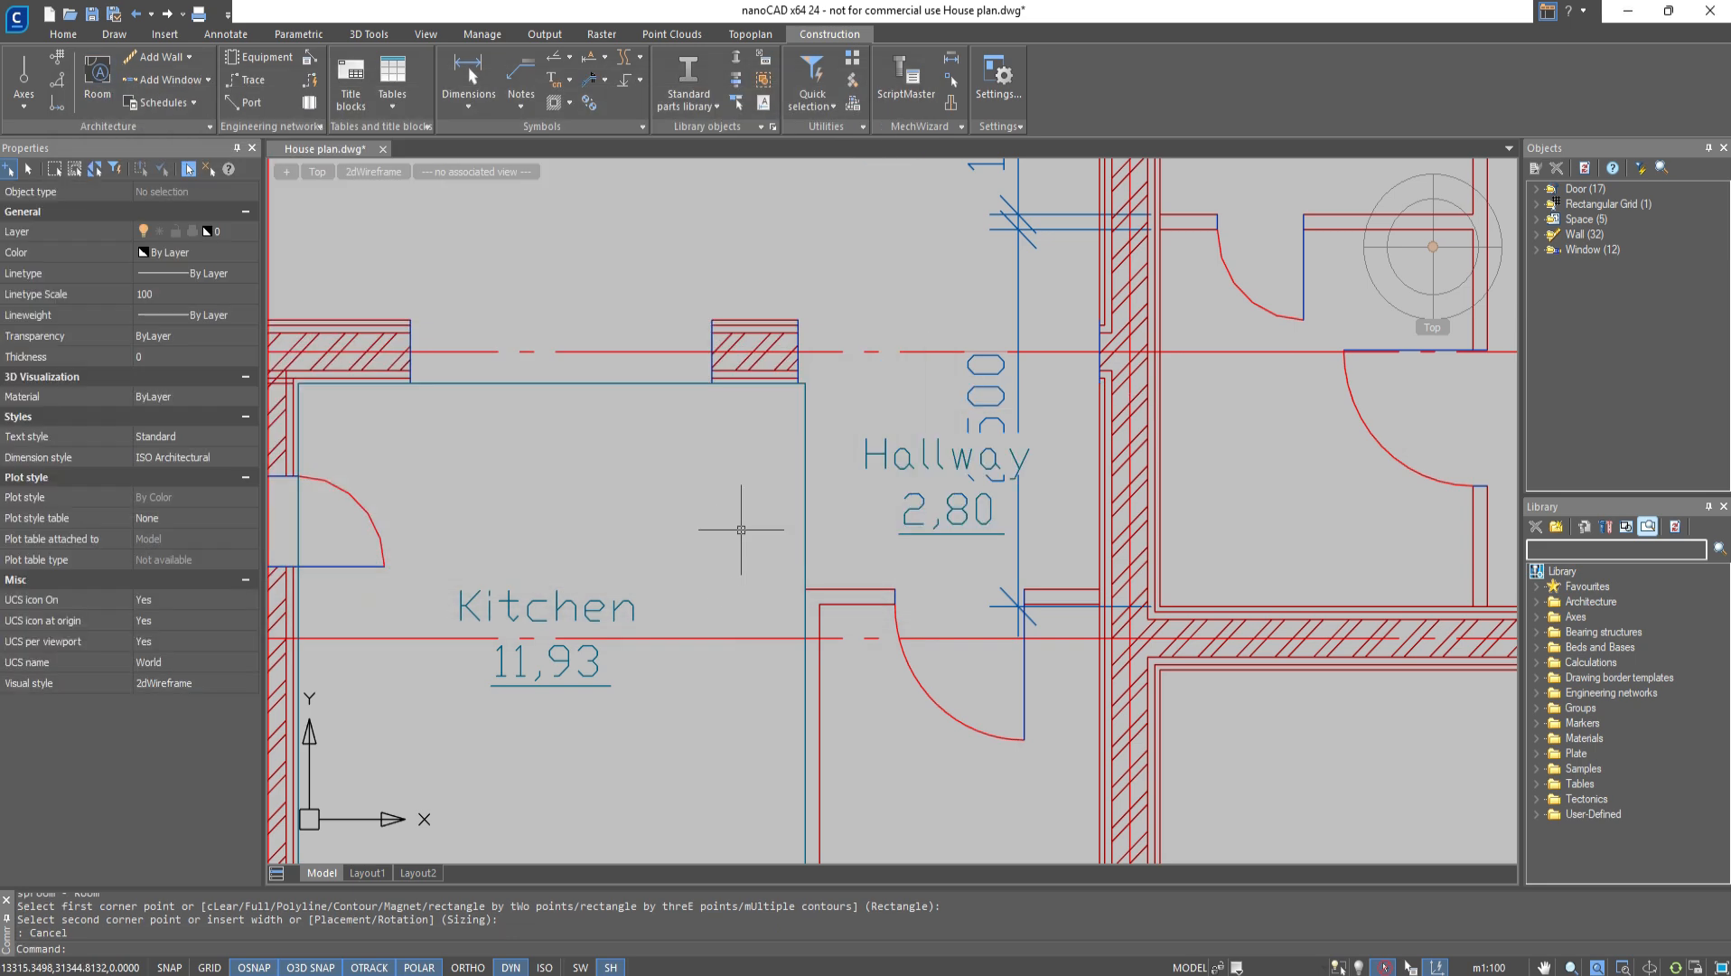
Turn off contour display for the Kitchen room
double_click(807, 406)
click(290, 283)
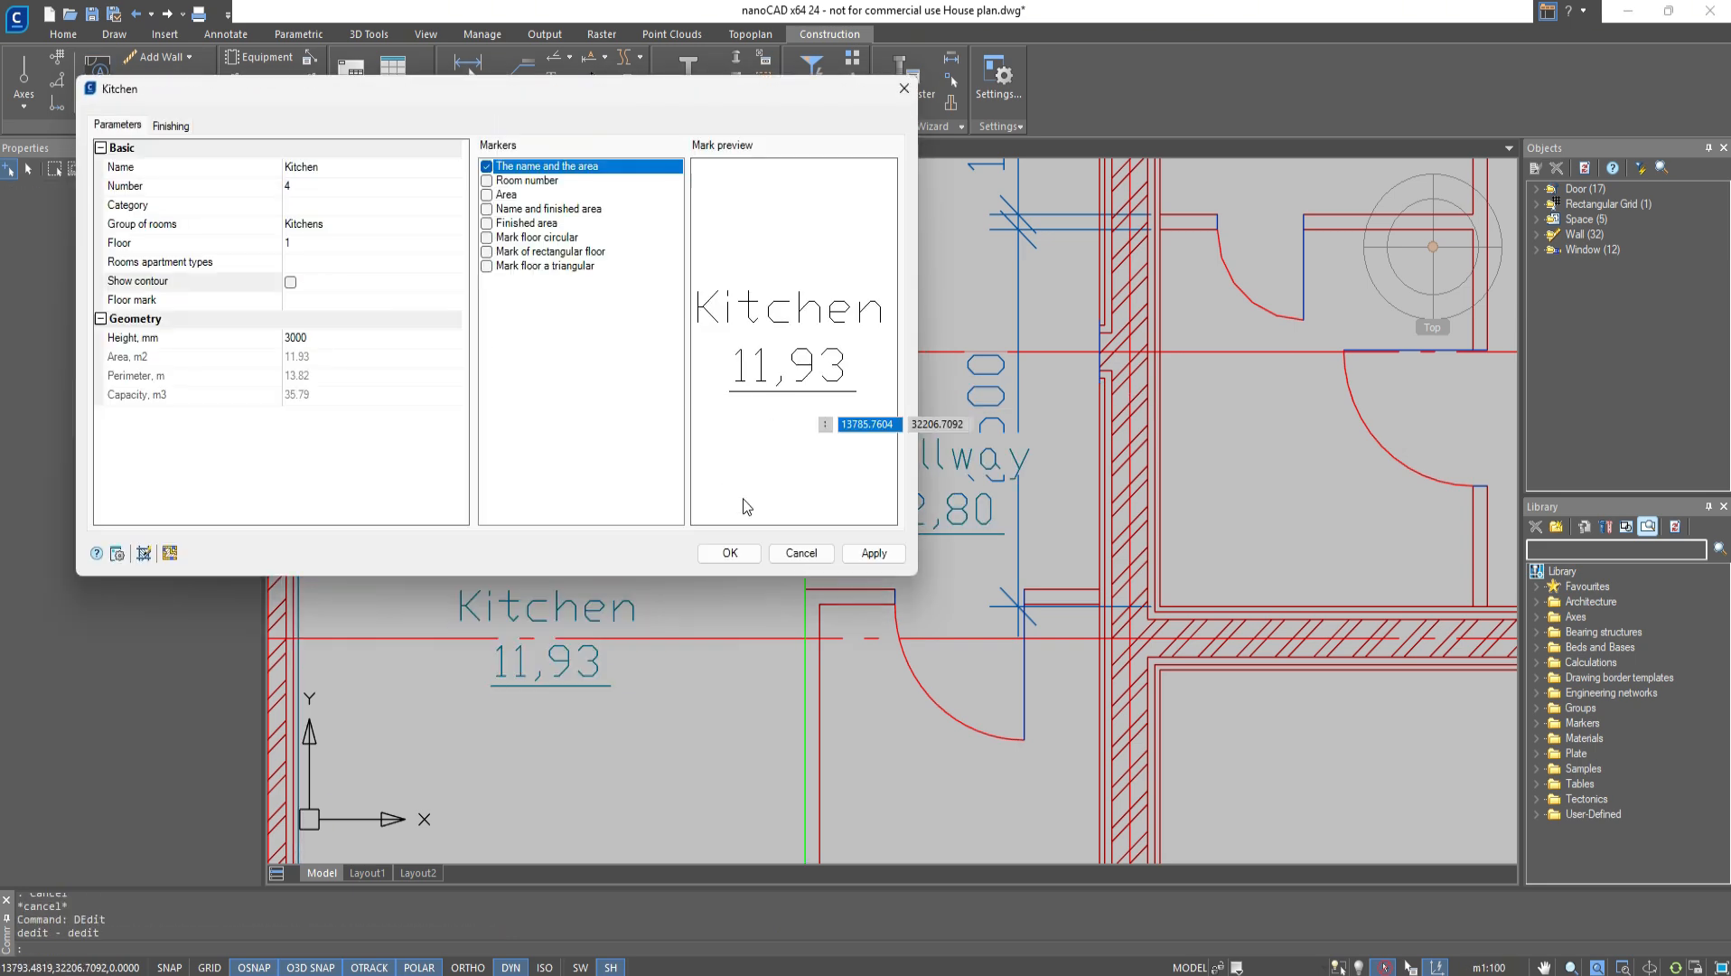
click(730, 552)
Turn off the layer that holds the plan's dimensions in the layer properties
click(70, 34)
click(361, 81)
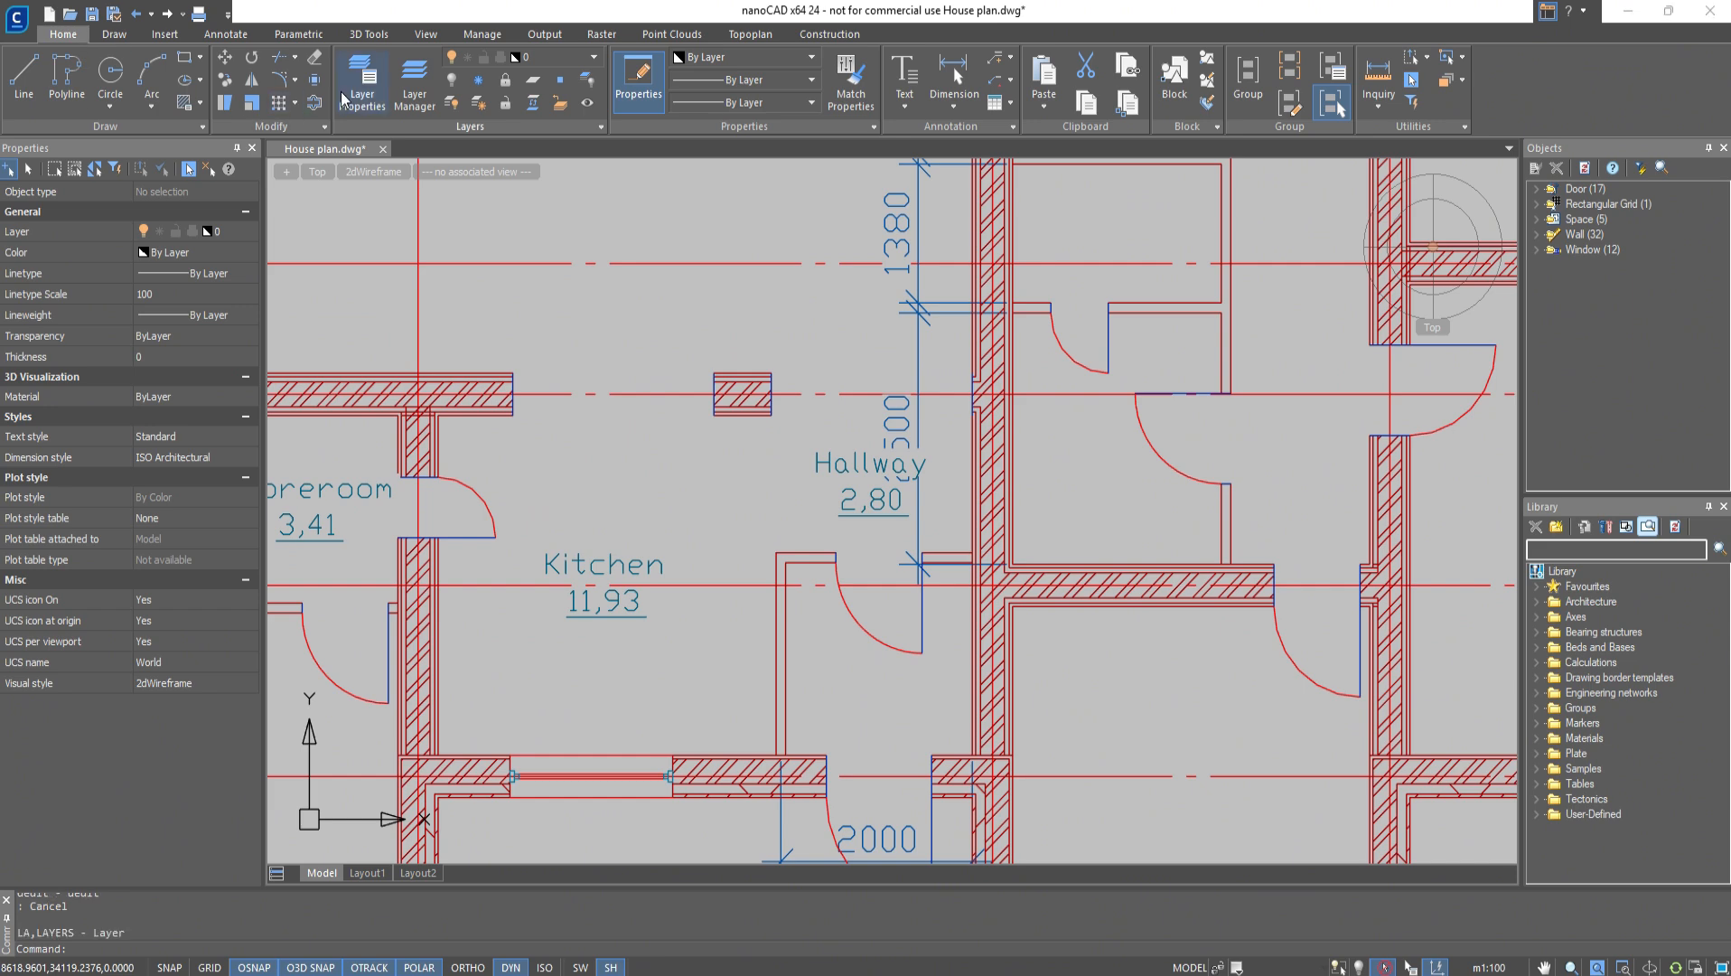
click(657, 512)
click(1241, 655)
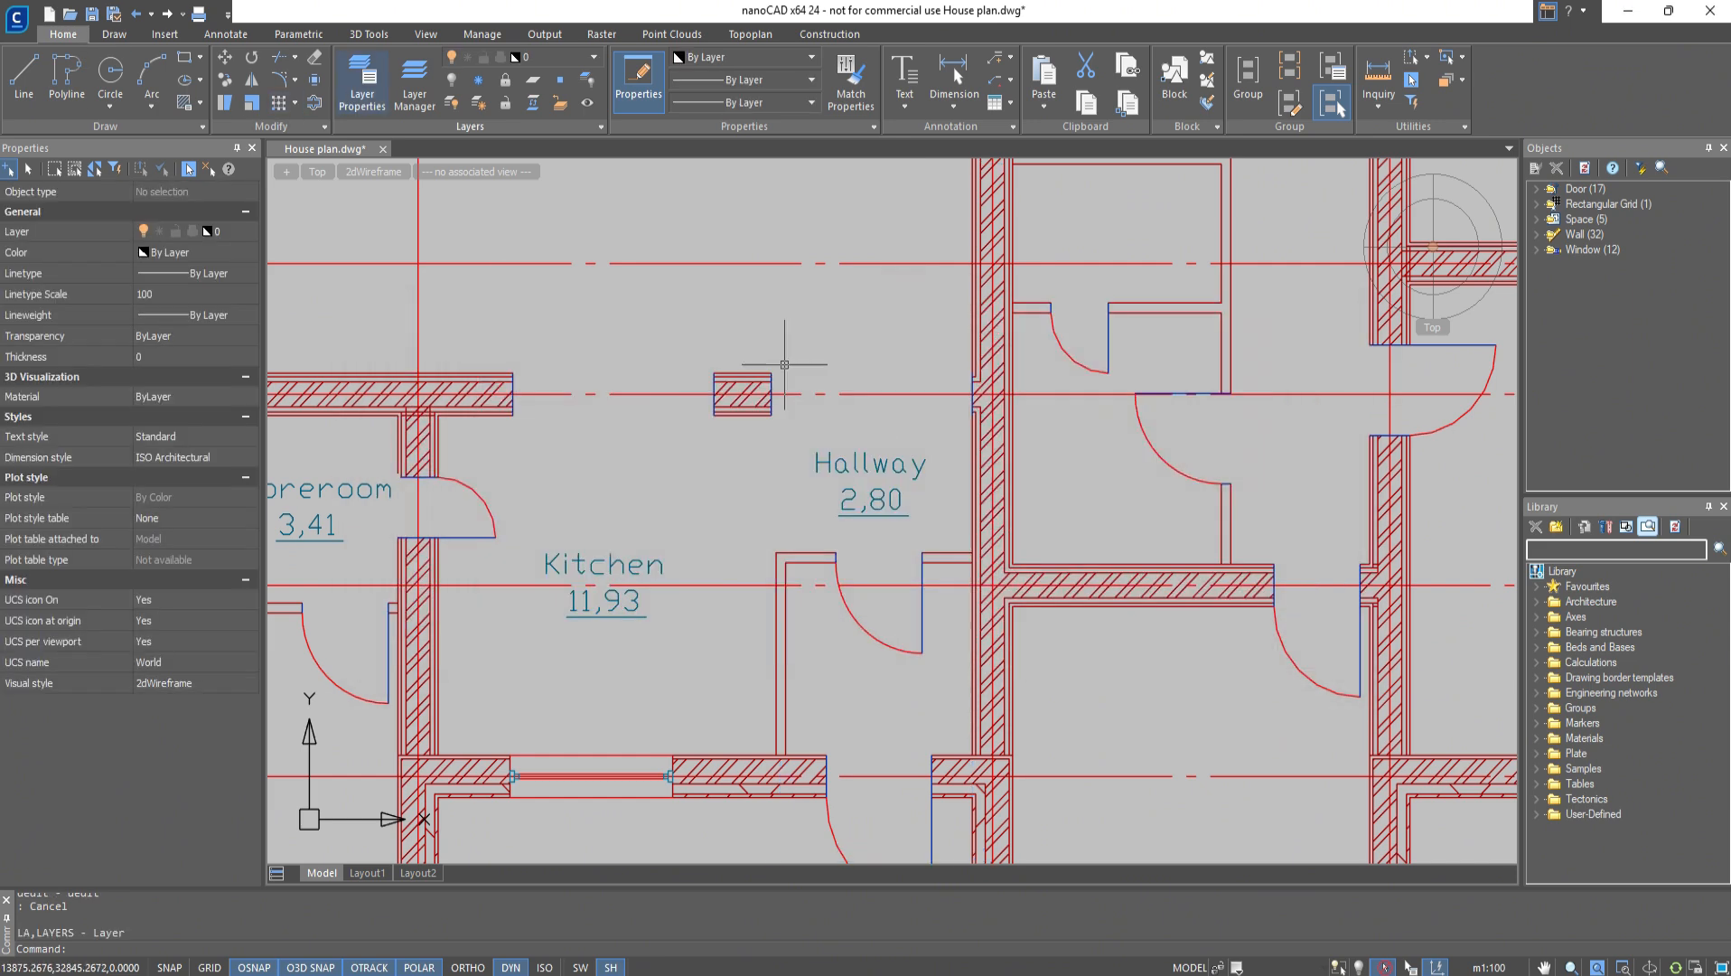
Start a new room with the Clear contour method inside the large space above the kitchen
scroll(784, 367, down, 2)
middle_drag(798, 349, 881, 476)
click(828, 35)
click(96, 79)
click(720, 340)
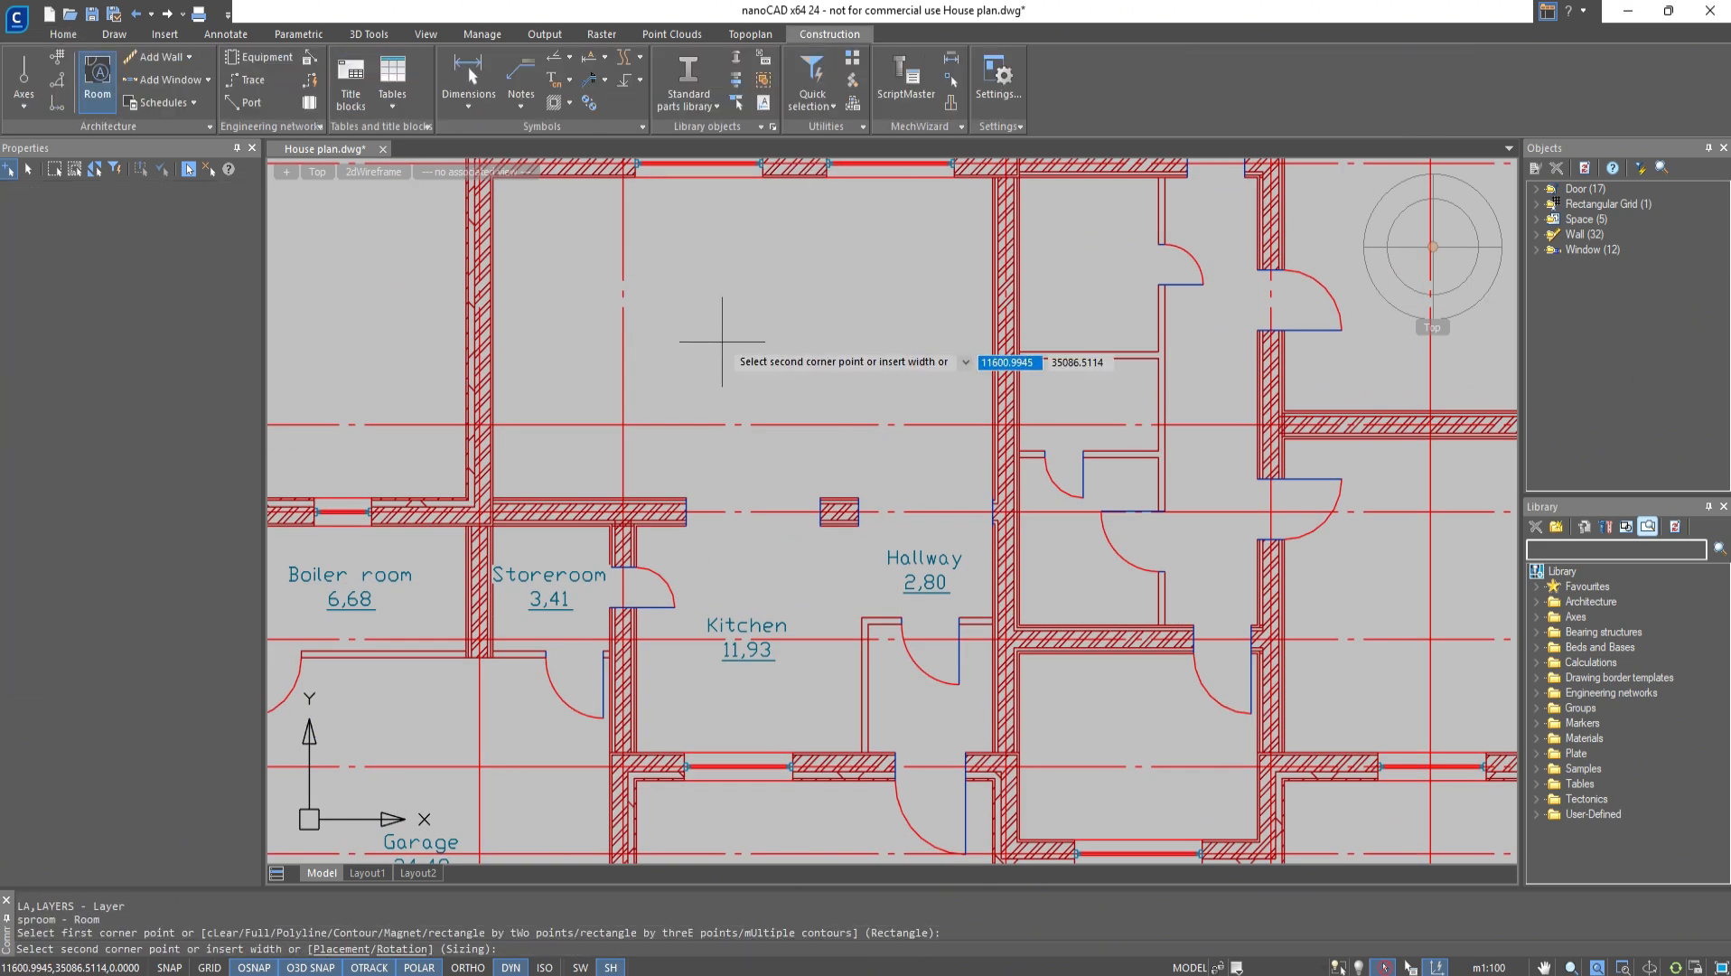
key(Escape)
click(223, 949)
click(732, 357)
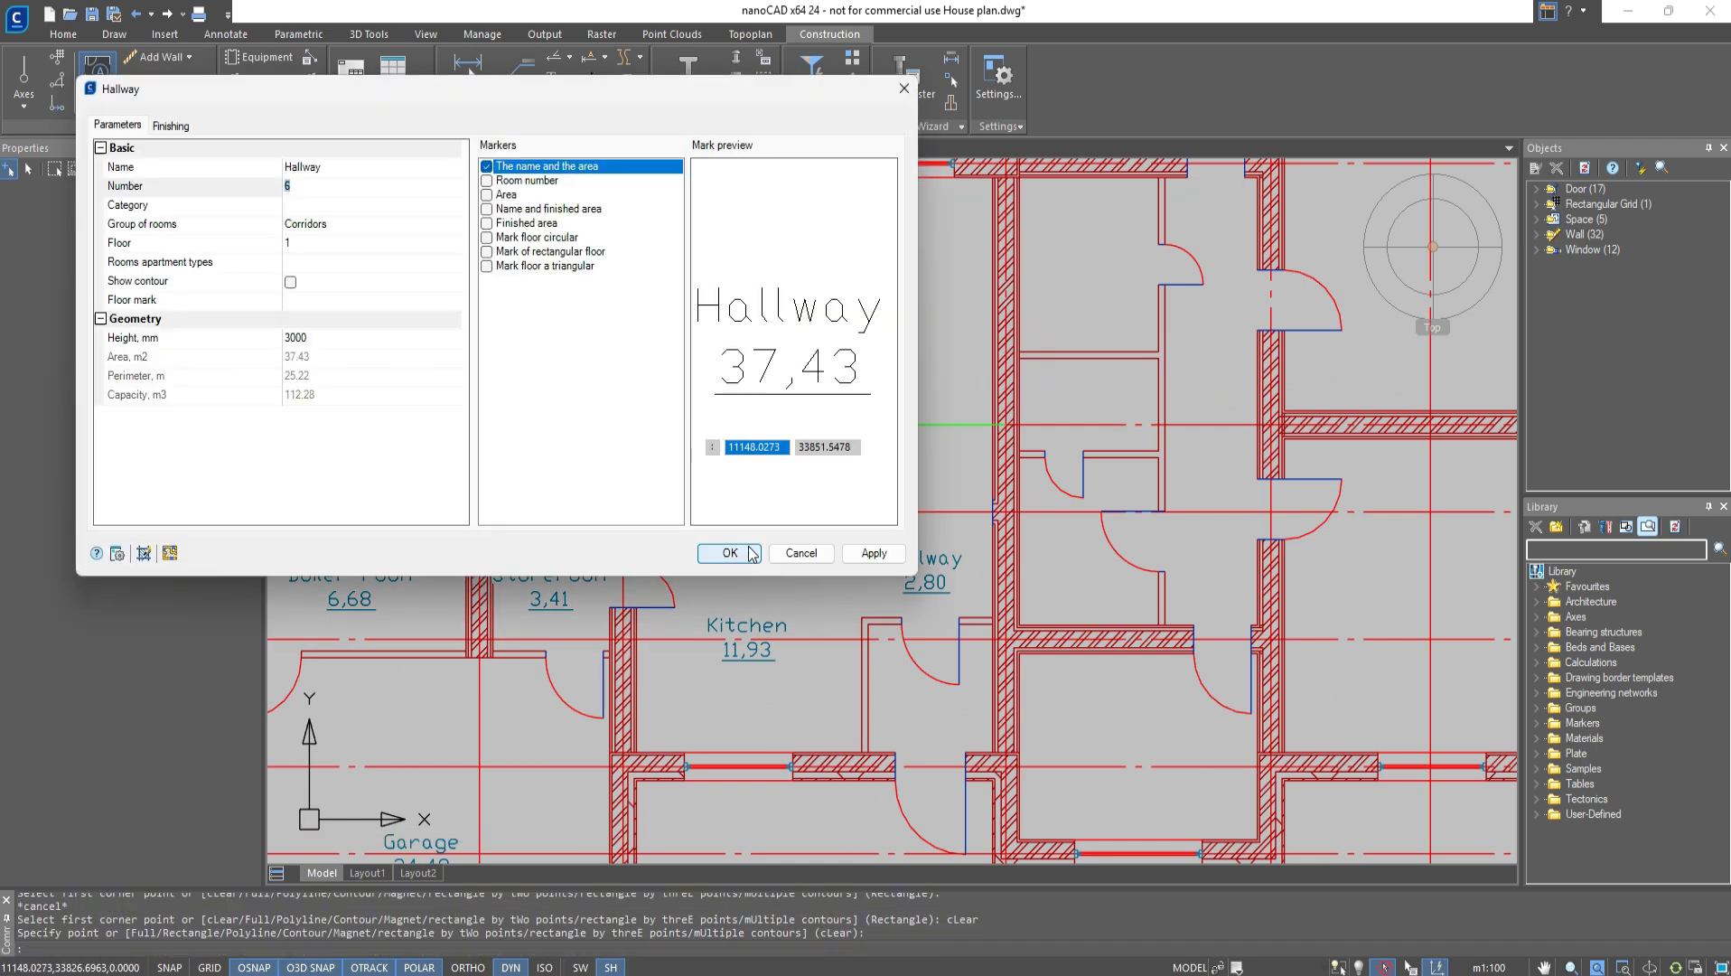
Name the new room Living room, assign it to the Living quarters group and finish creating it
click(370, 168)
text(Living room)
click(453, 225)
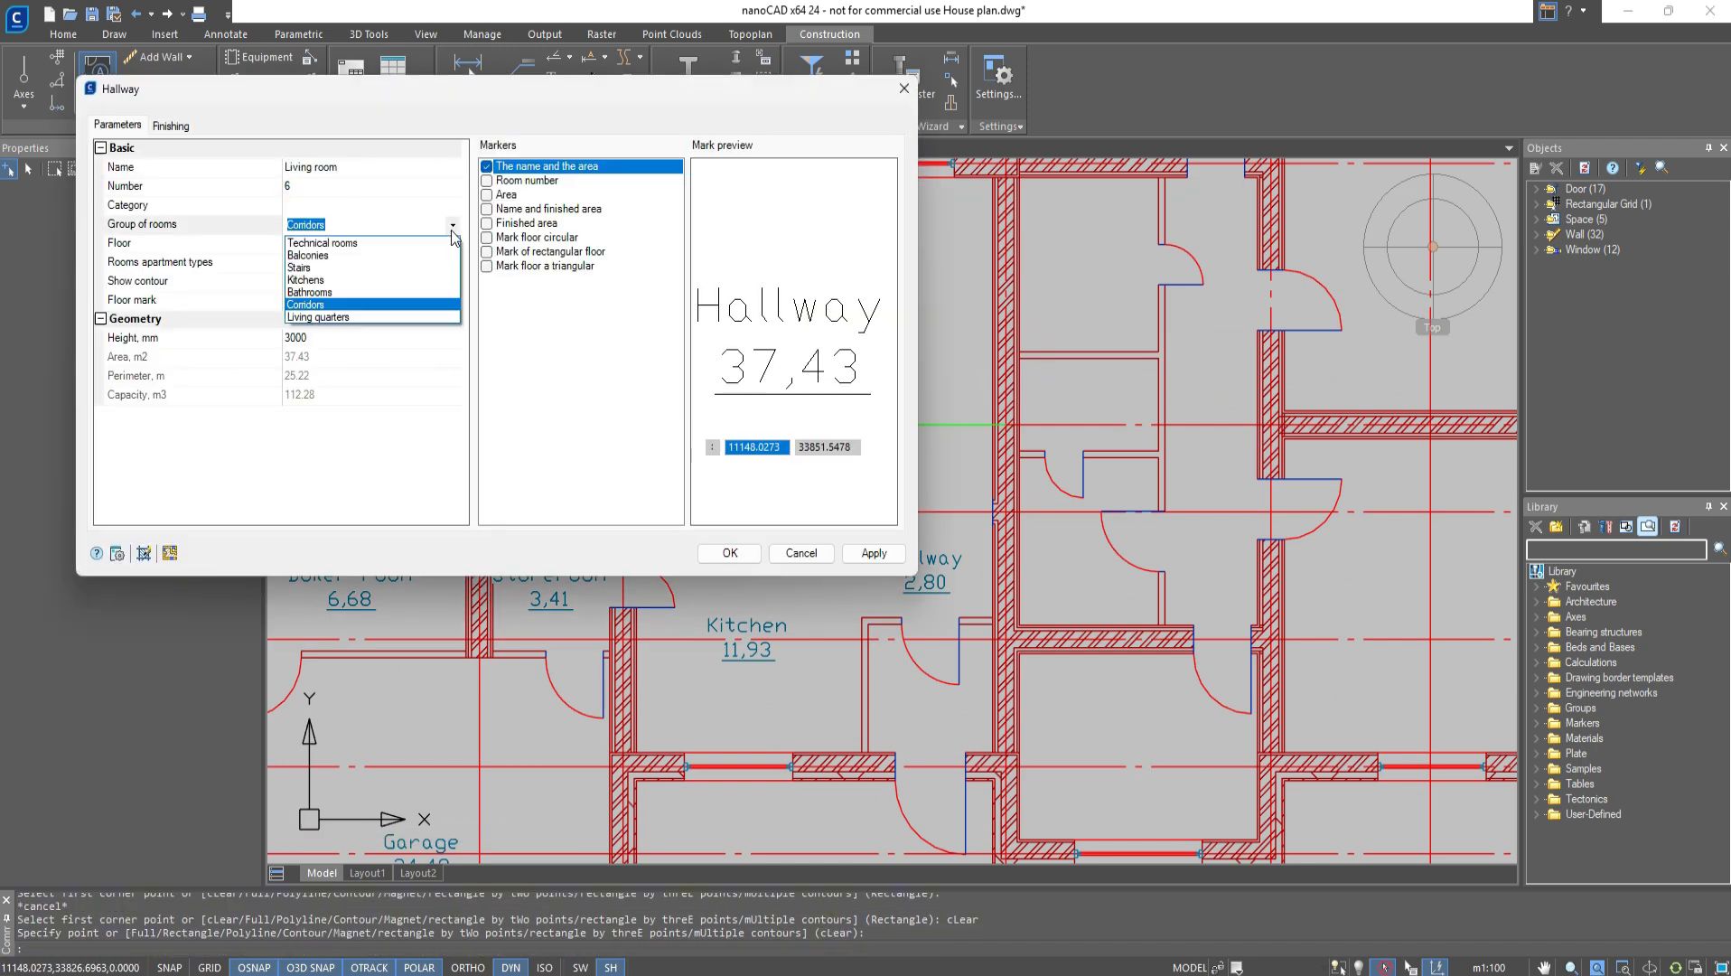
click(318, 317)
click(730, 553)
Add a room named Entrance hall in the Technical rooms group inside the small entrance space below the Hallway
middle_drag(897, 704, 869, 560)
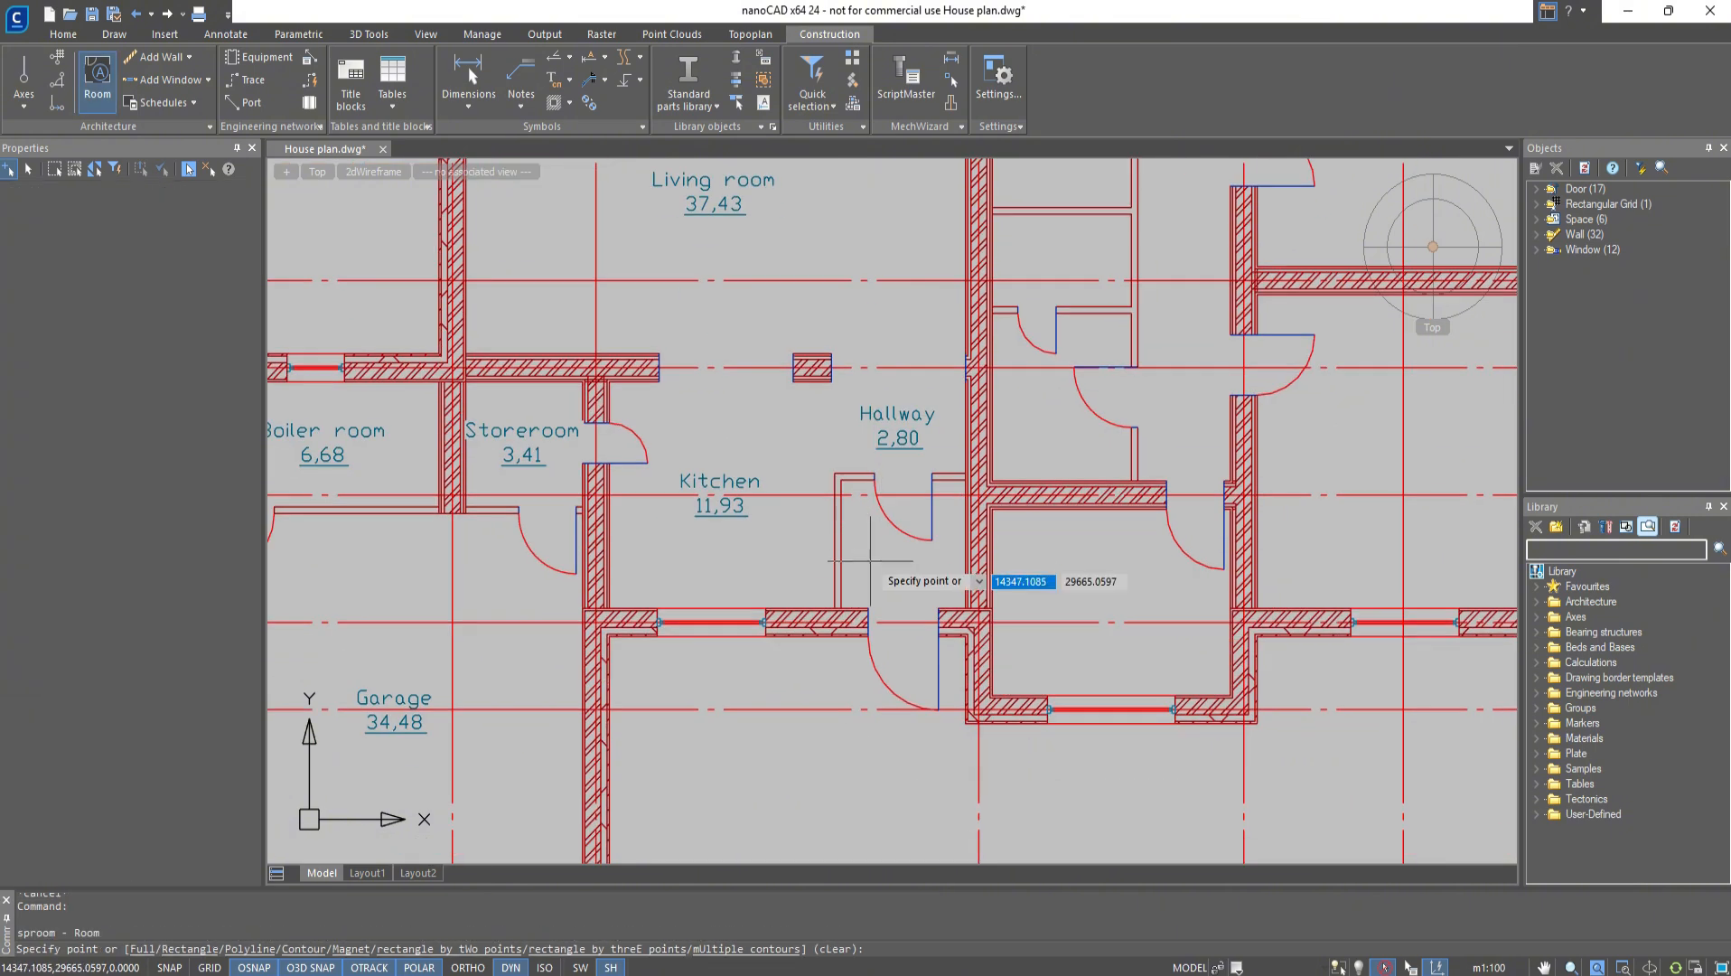
click(869, 560)
click(370, 168)
text(Entrance ha)
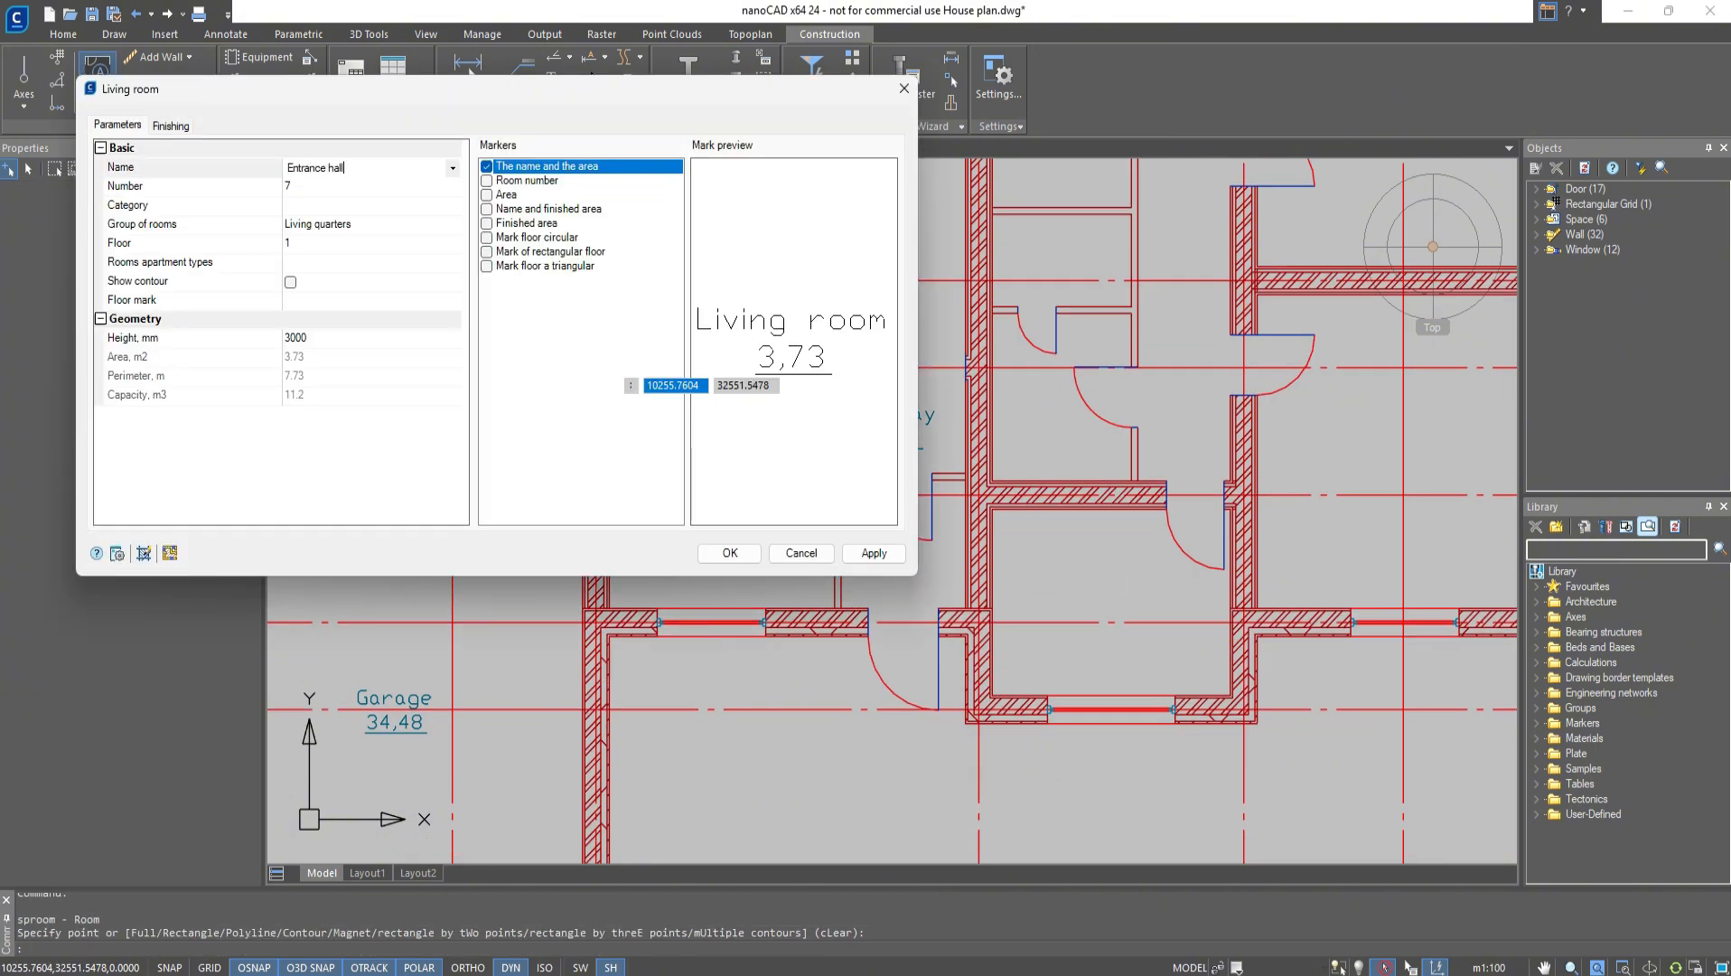
text(ll)
click(453, 225)
click(437, 242)
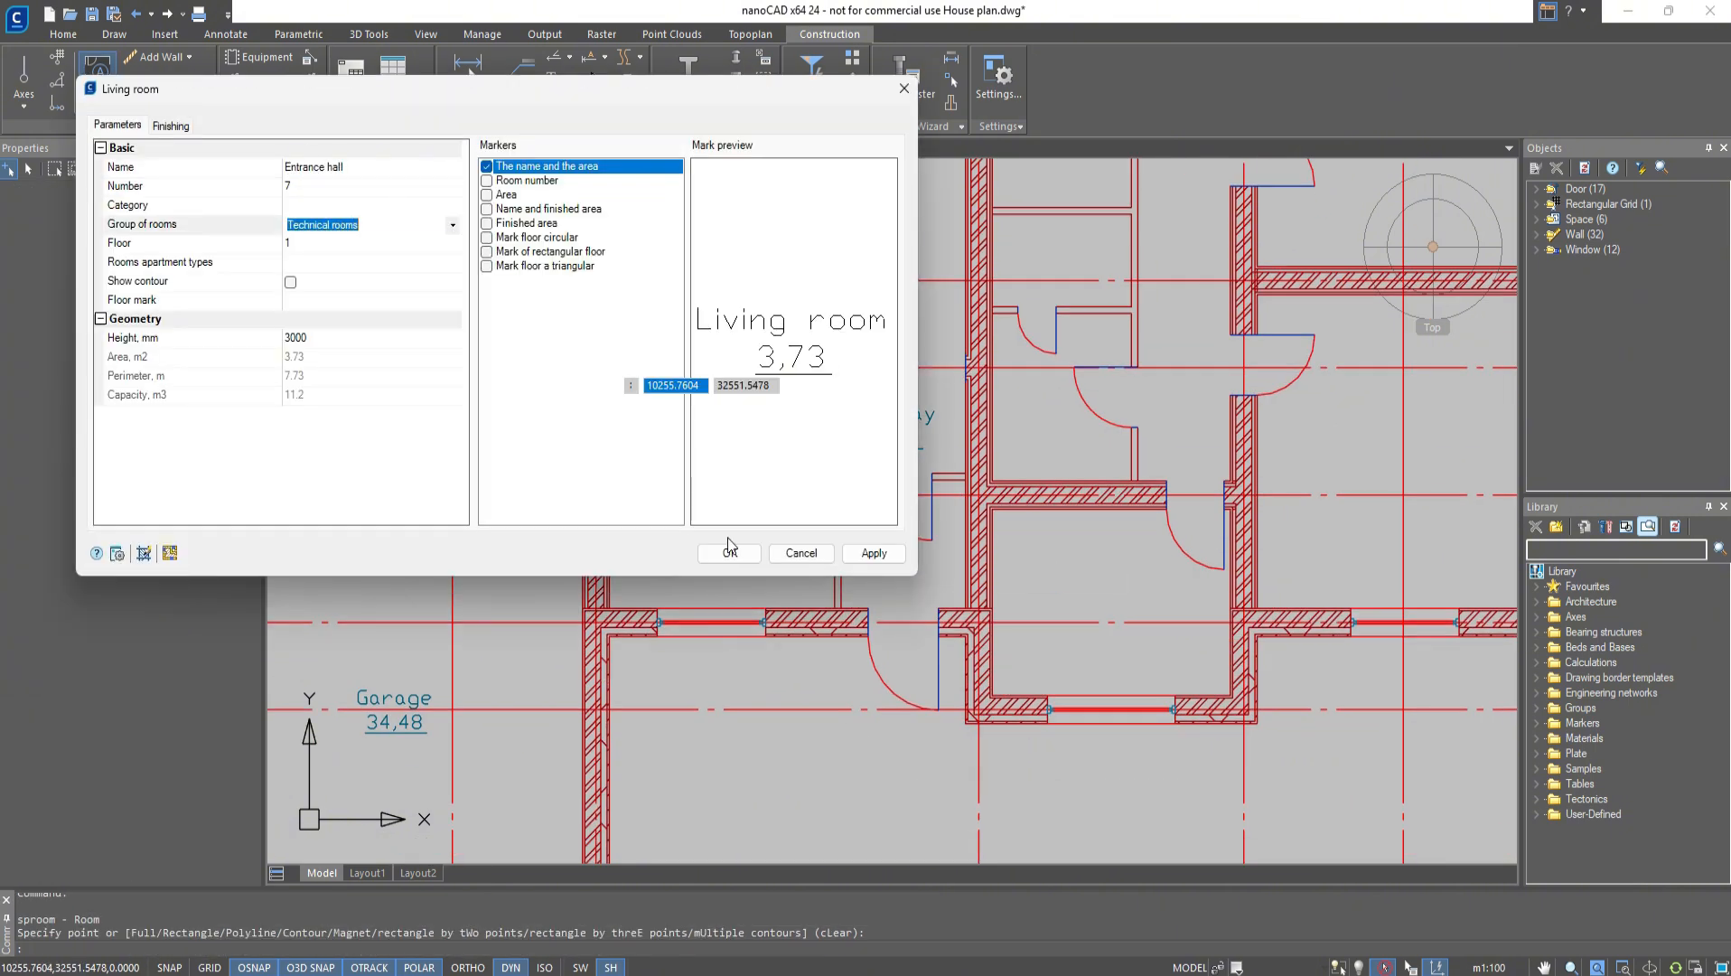
click(729, 552)
Add a room named Bedroom in the Living quarters group to the space just right of the Entrance hall
key(Return)
click(918, 553)
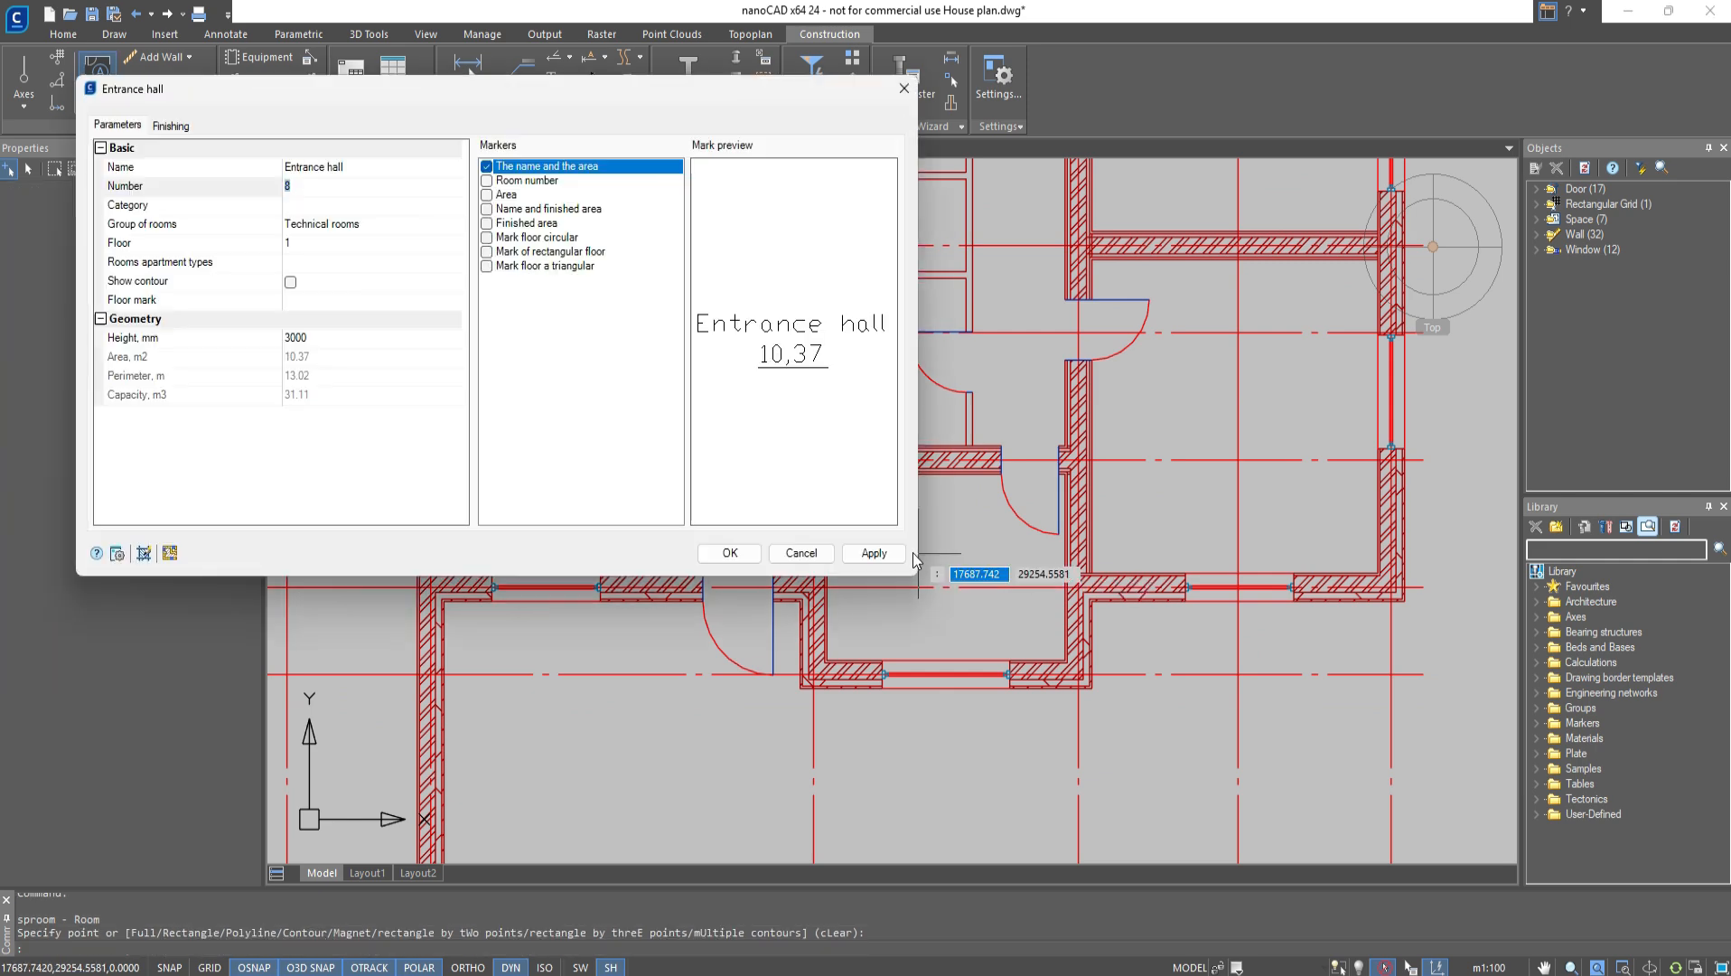
click(455, 168)
click(454, 168)
text(Bedroom)
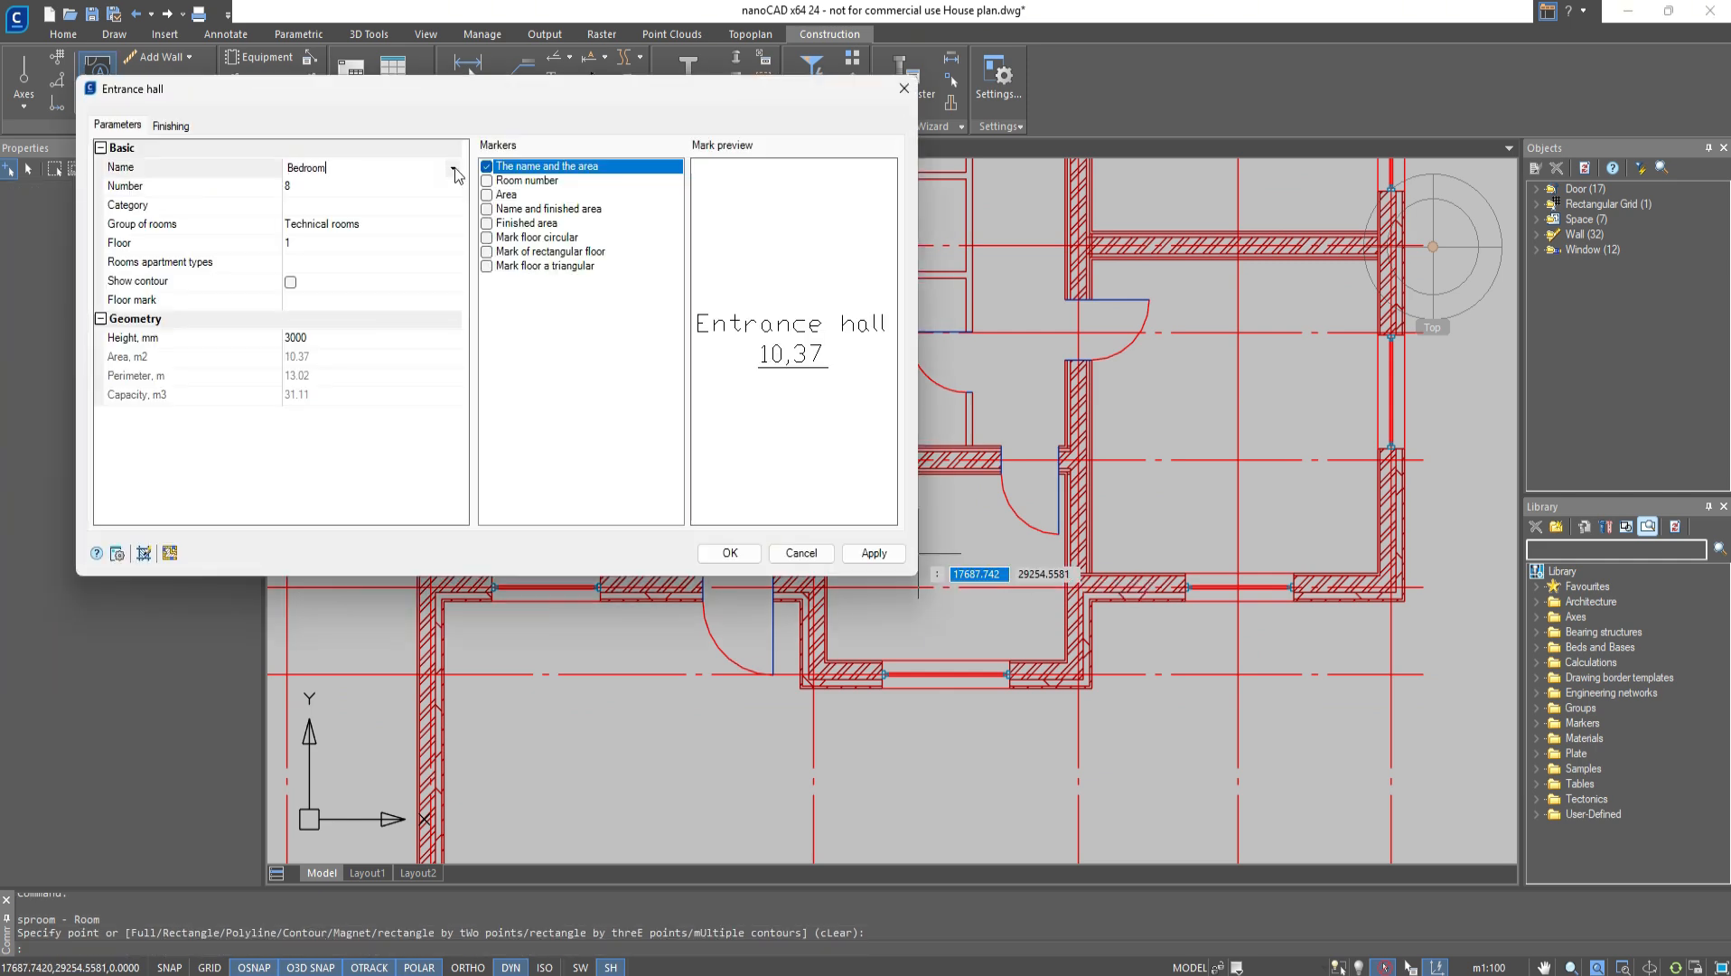
click(455, 226)
click(399, 316)
click(730, 553)
Add another Bedroom with the same settings to the large lower right room of the house
scroll(1213, 524, down, 2)
middle_drag(1213, 524, 1086, 569)
scroll(1086, 569, up, 2)
key(Return)
click(1092, 490)
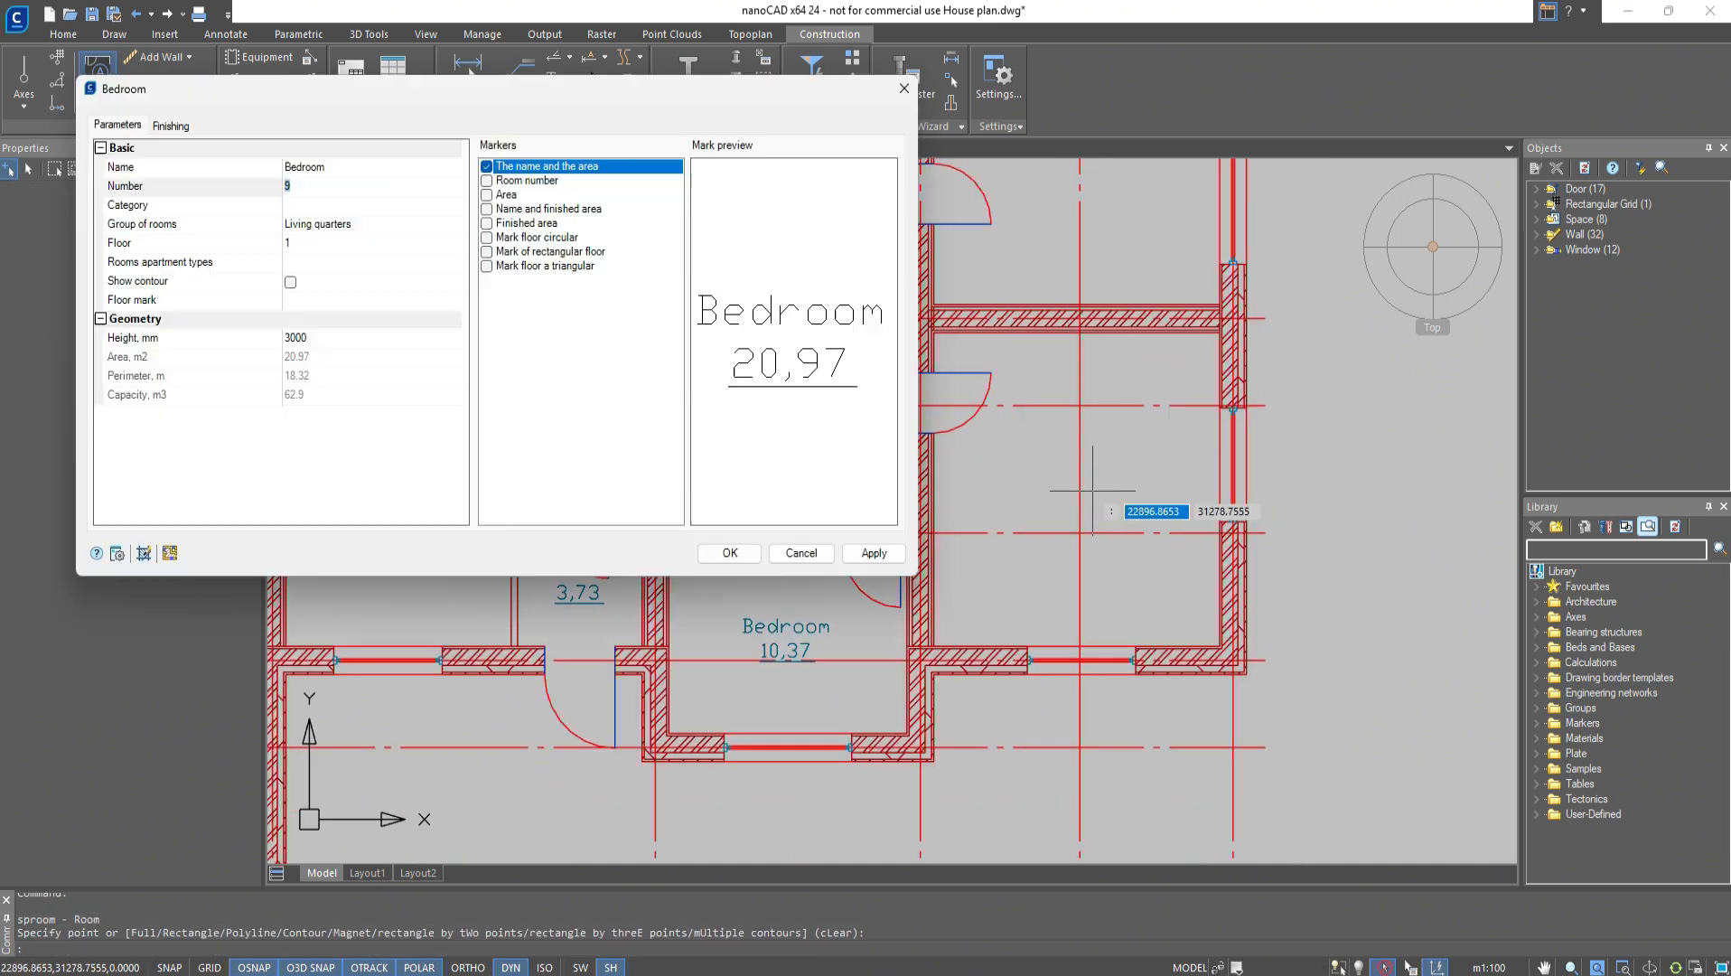
click(730, 553)
Add two more Bedroom rooms, one in the large upper right room and one in the room to its upper left
key(Return)
middle_drag(1031, 270, 959, 761)
click(958, 441)
click(729, 553)
key(Return)
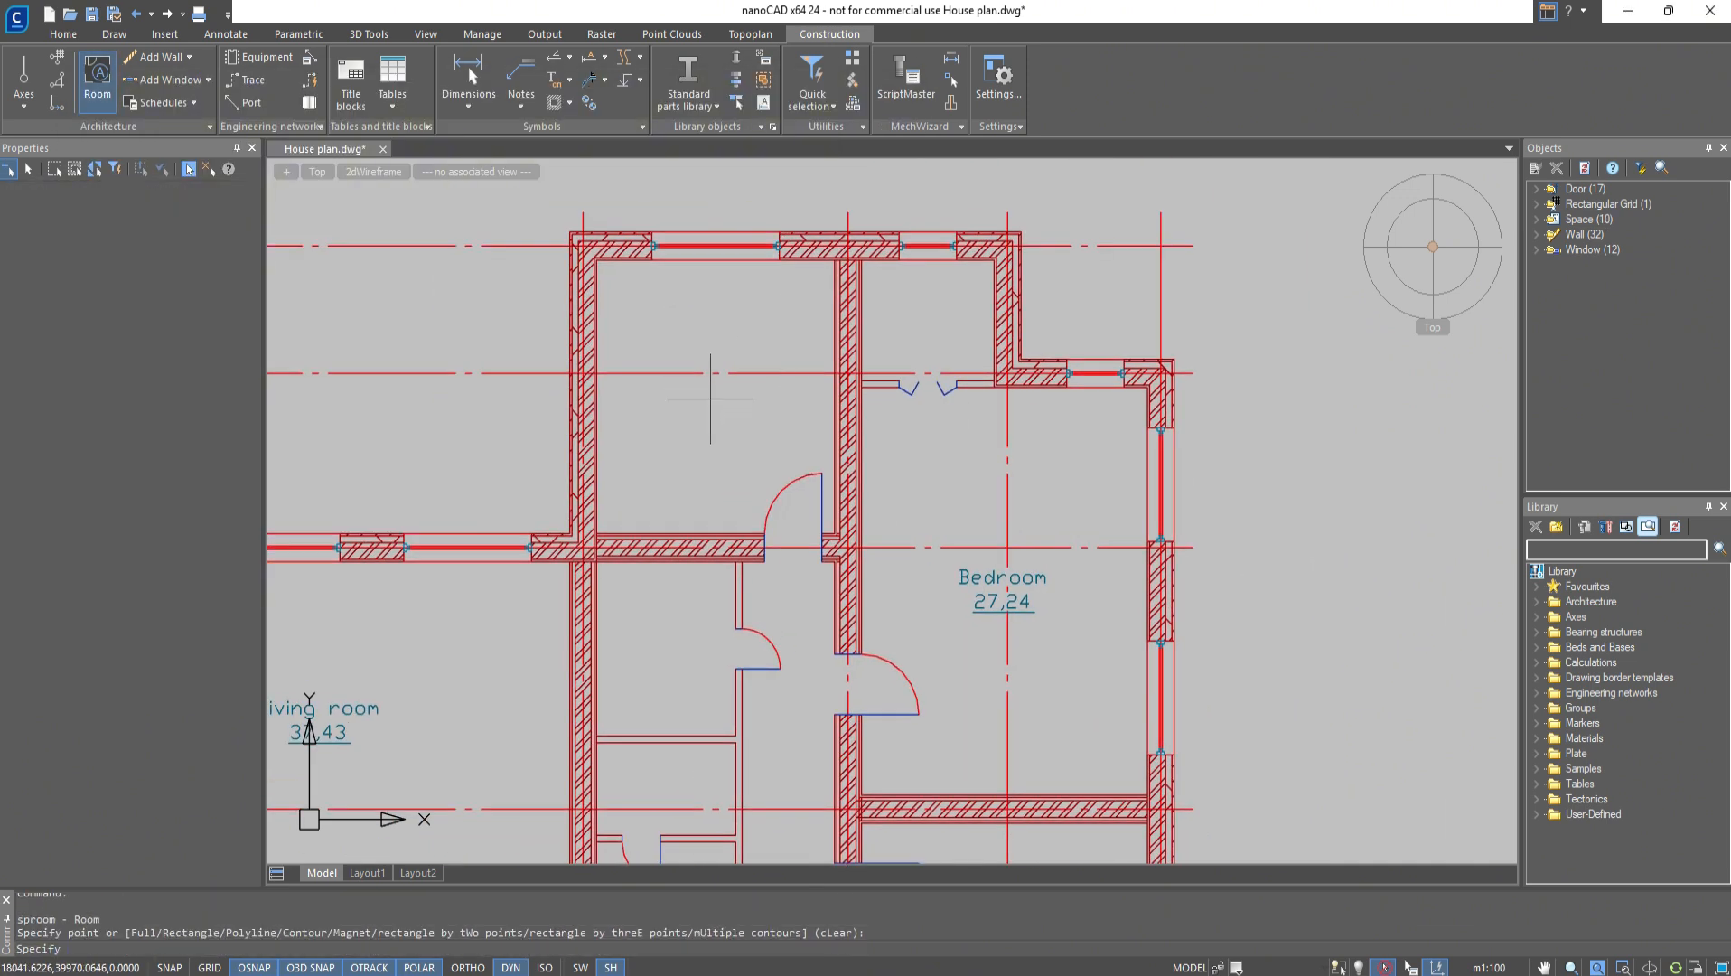
click(710, 398)
click(725, 553)
Add a room named Wardrobe with an empty room group in the small space above the upper right bedroom
key(Return)
click(917, 330)
click(362, 170)
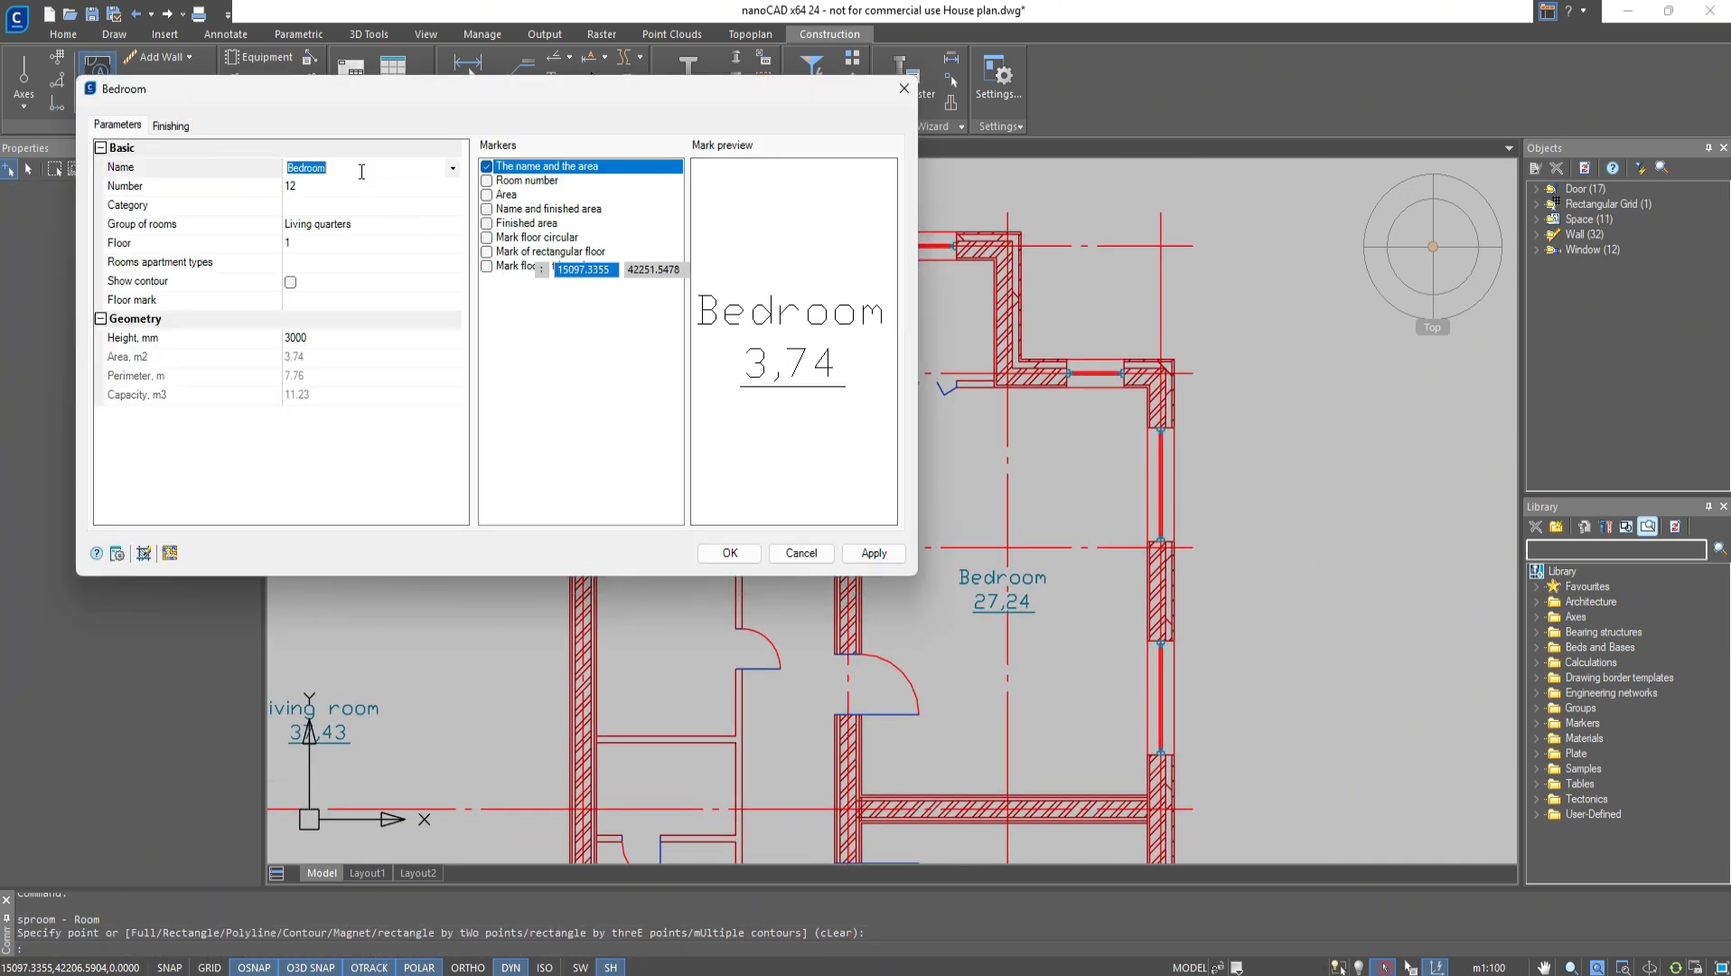
text(Wardrobe)
click(449, 226)
click(449, 226)
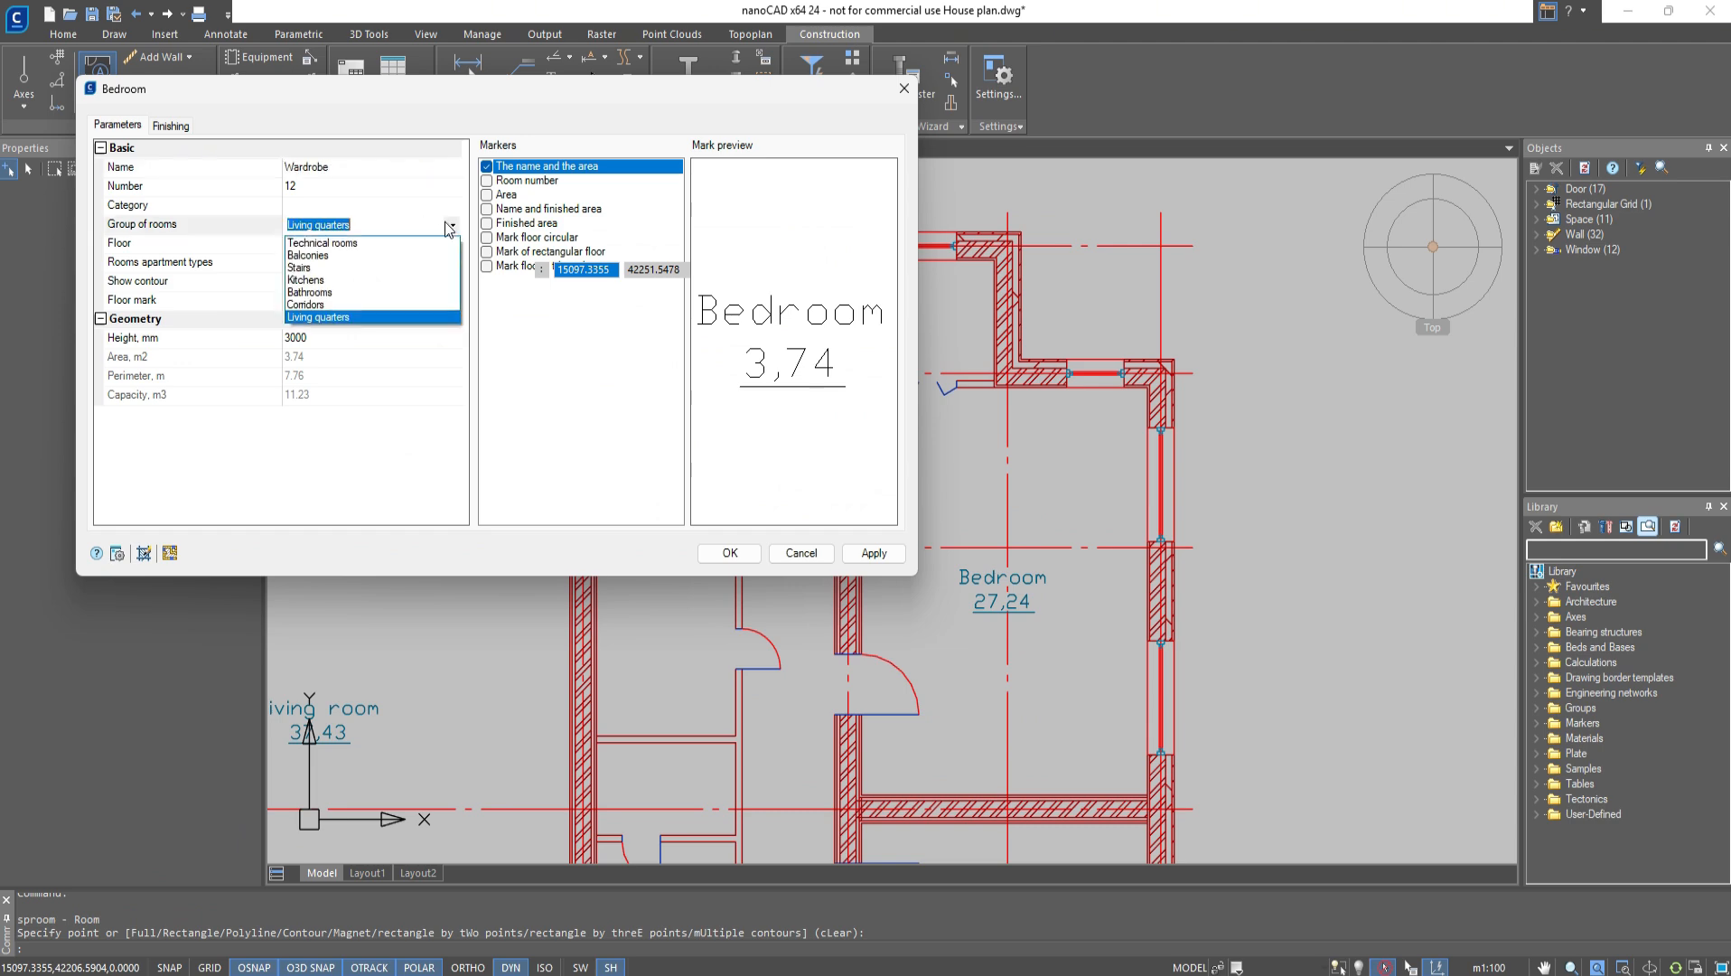
click(417, 225)
click(729, 552)
Add a room named Bathroom in the Bathrooms group to the upper small room right of the Living room
middle_drag(916, 532, 987, 284)
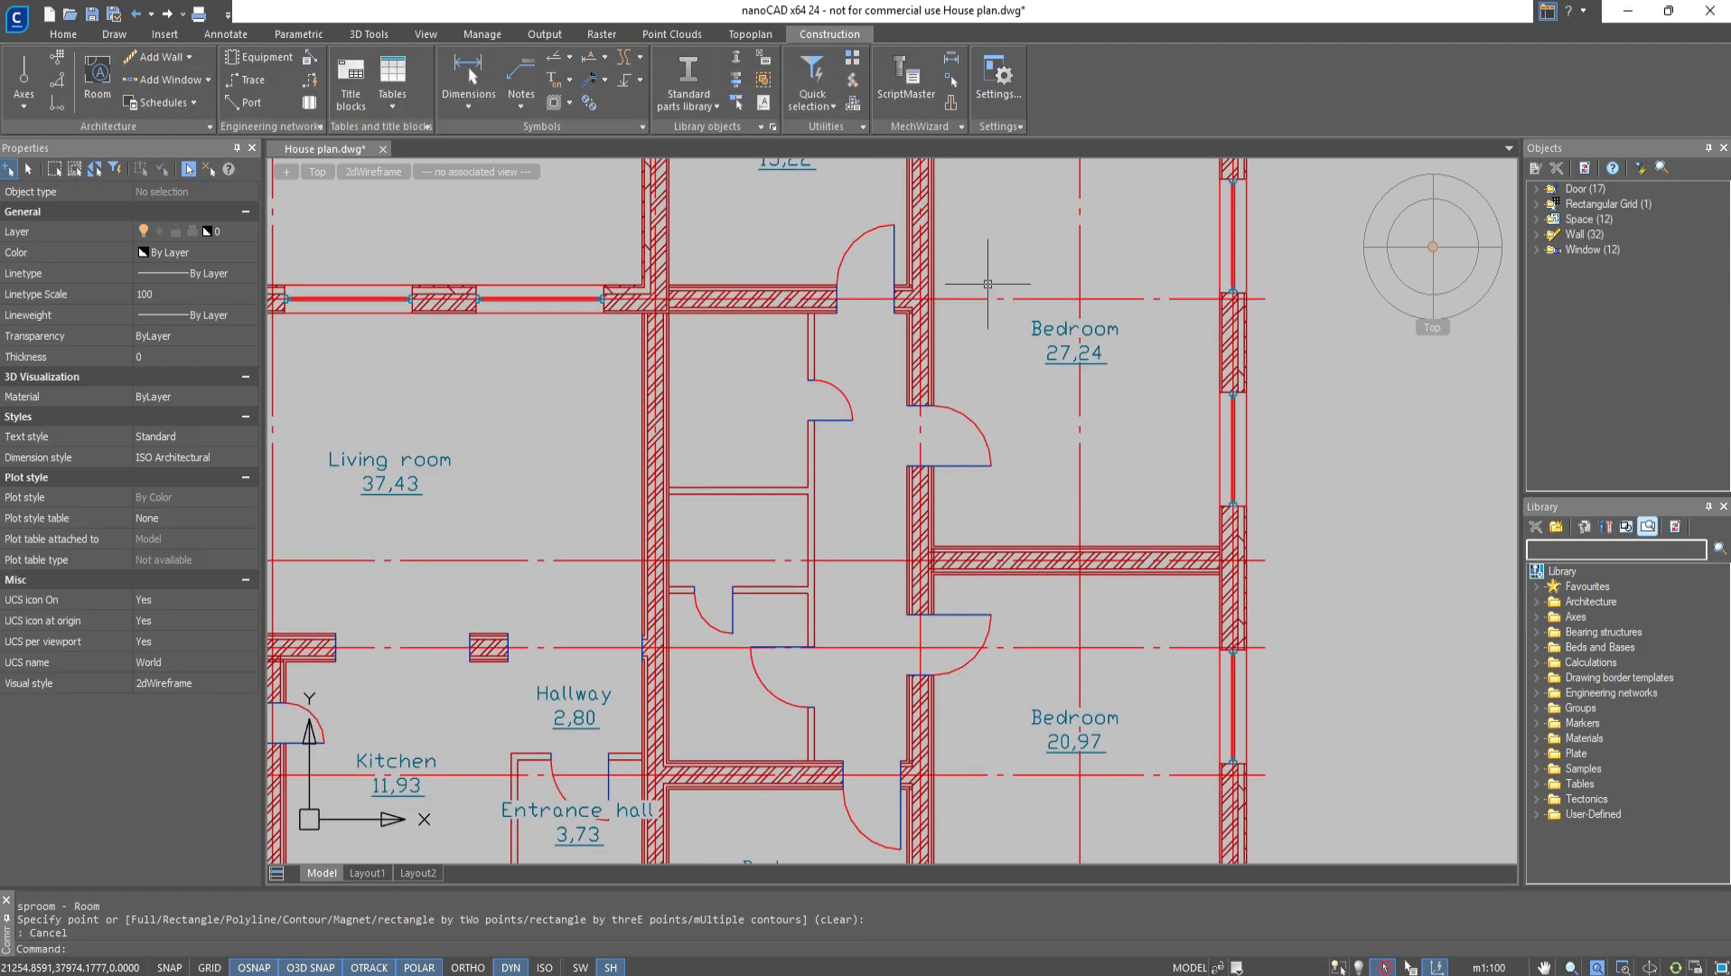
key(Return)
click(757, 403)
text(Bathroom)
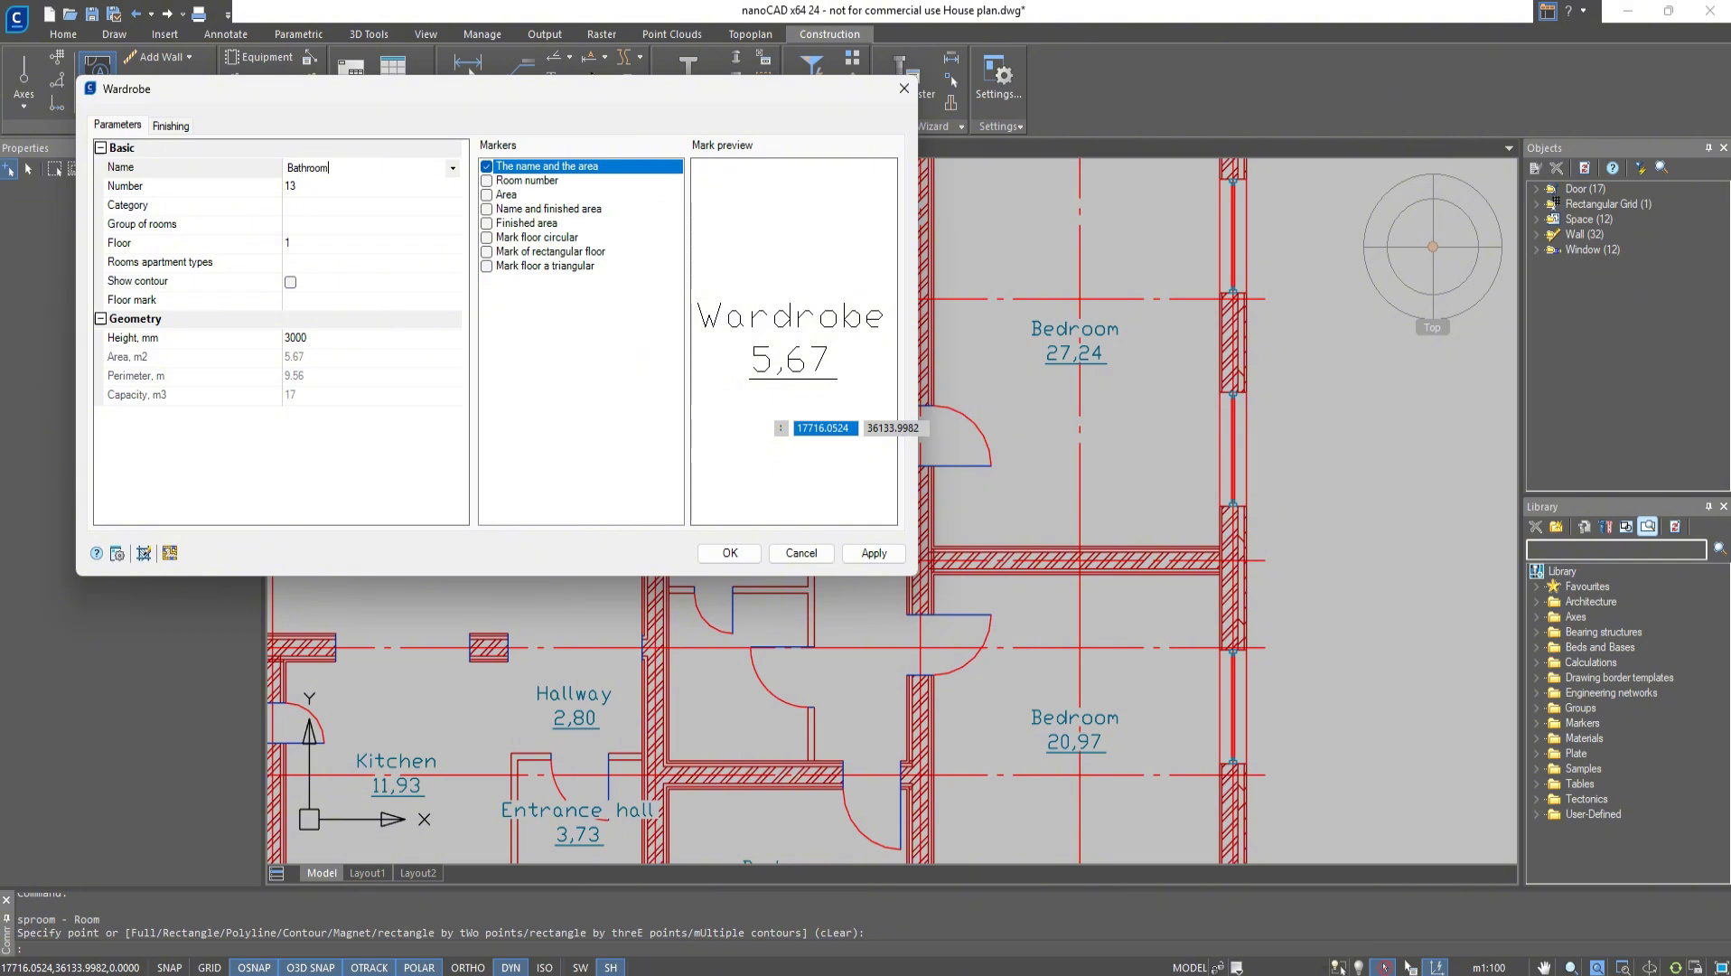
click(449, 228)
click(390, 293)
click(729, 552)
Add a room named Toilet in the Bathrooms group to the small room directly below the Bathroom
click(720, 515)
click(363, 166)
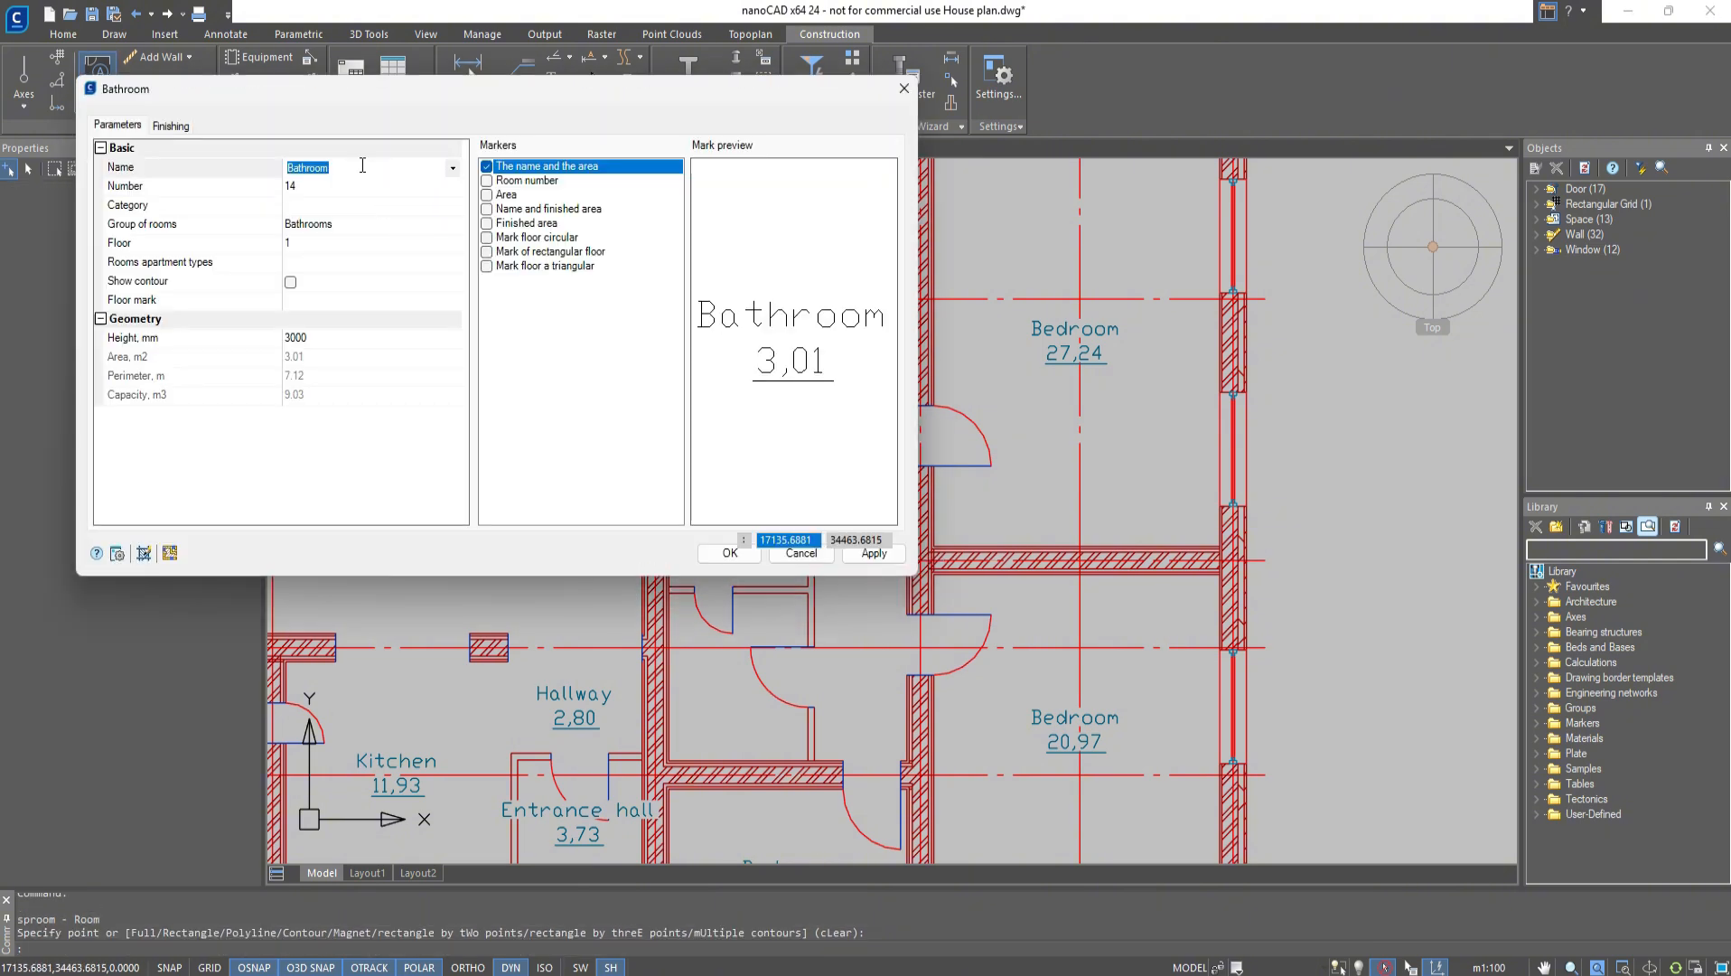
key(BackSpace)
text(Toilet)
click(729, 552)
Add a room named Passage to the corridor right of the Bathroom and Toilet, changing its room group
click(844, 484)
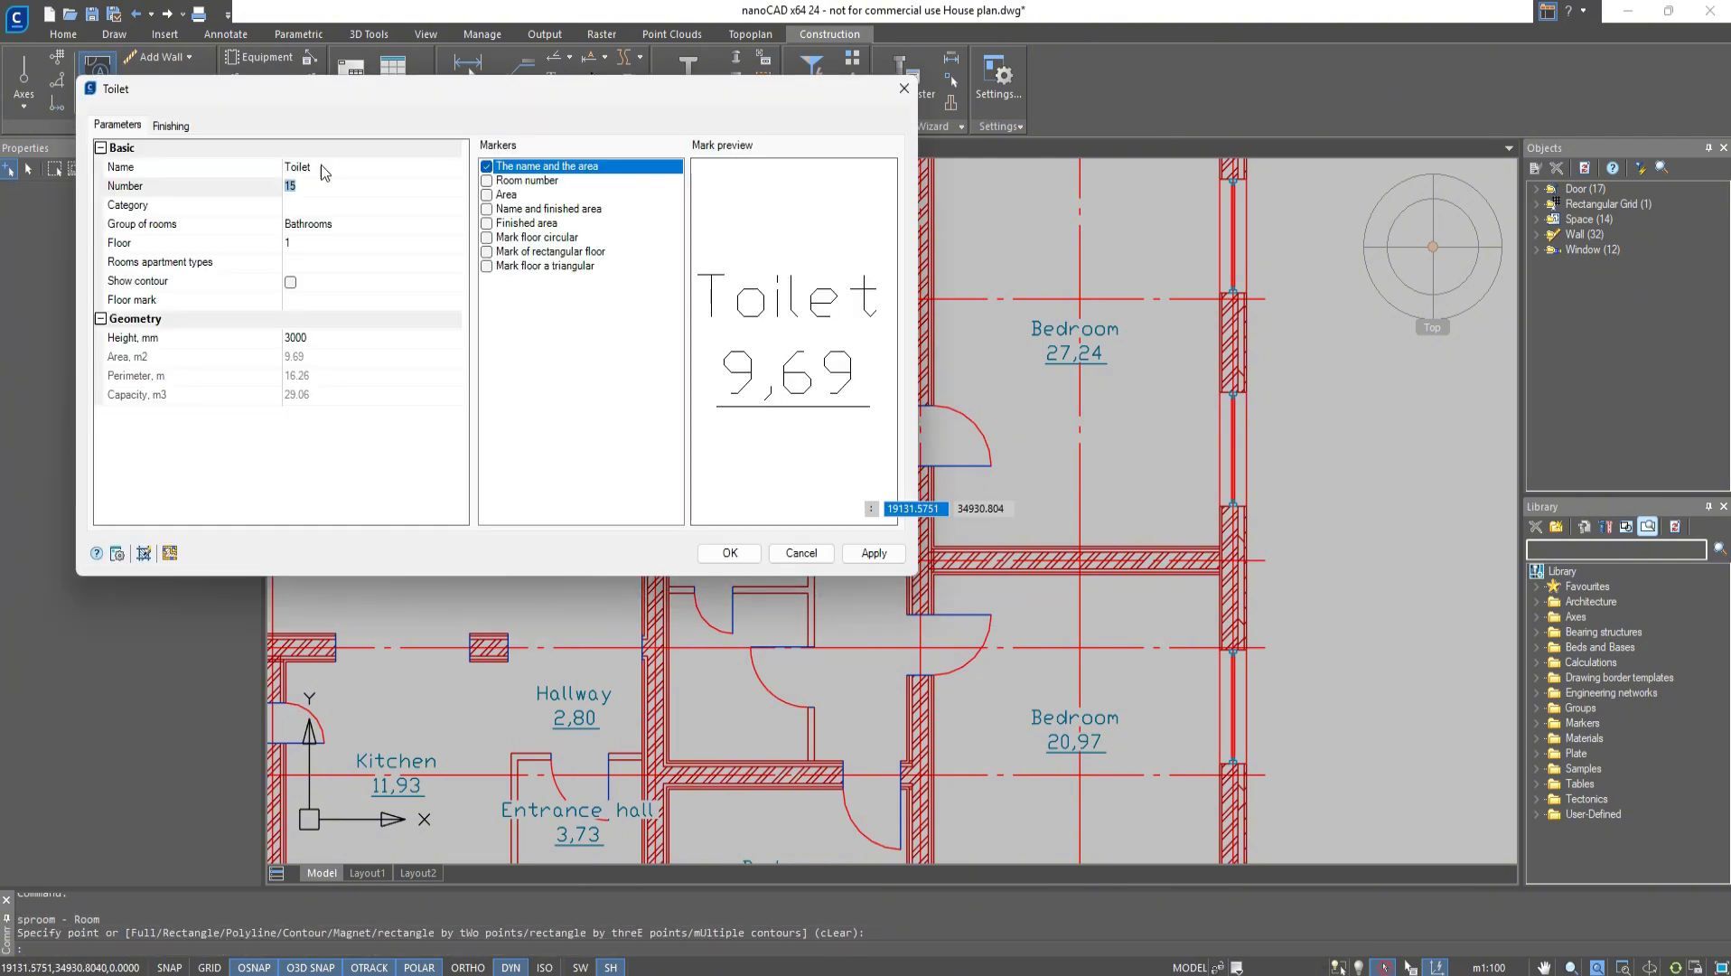
click(323, 166)
text(Passage)
click(451, 228)
click(390, 280)
click(729, 552)
key(Escape)
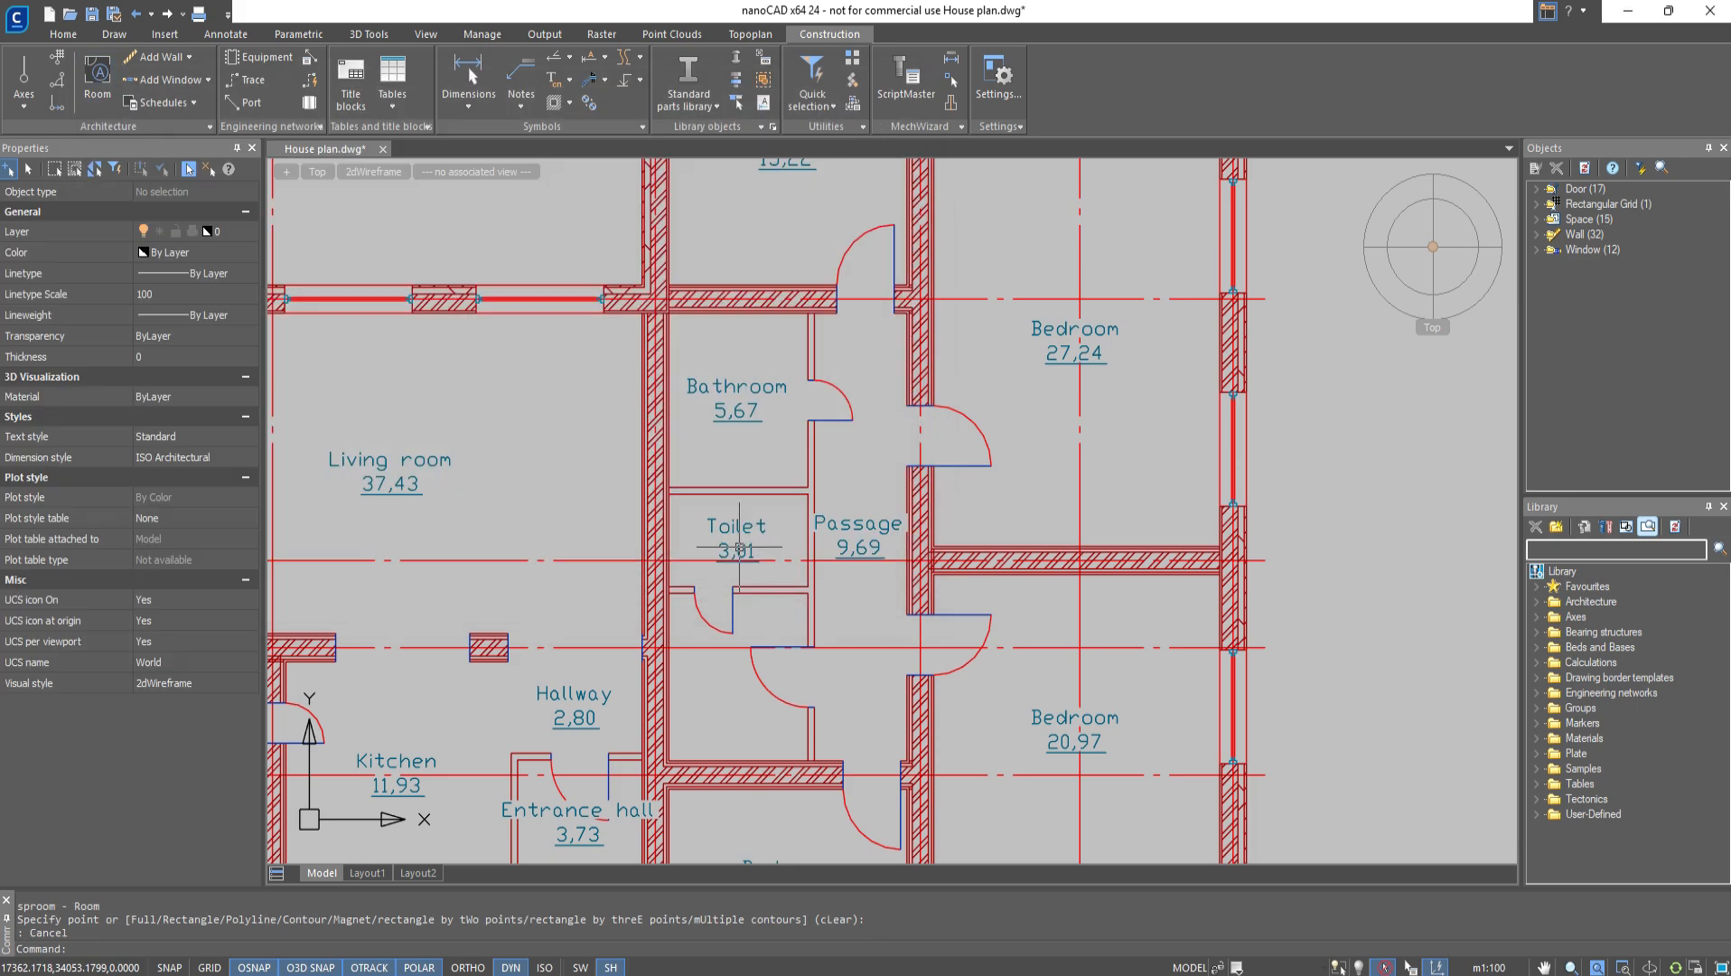
click(1433, 246)
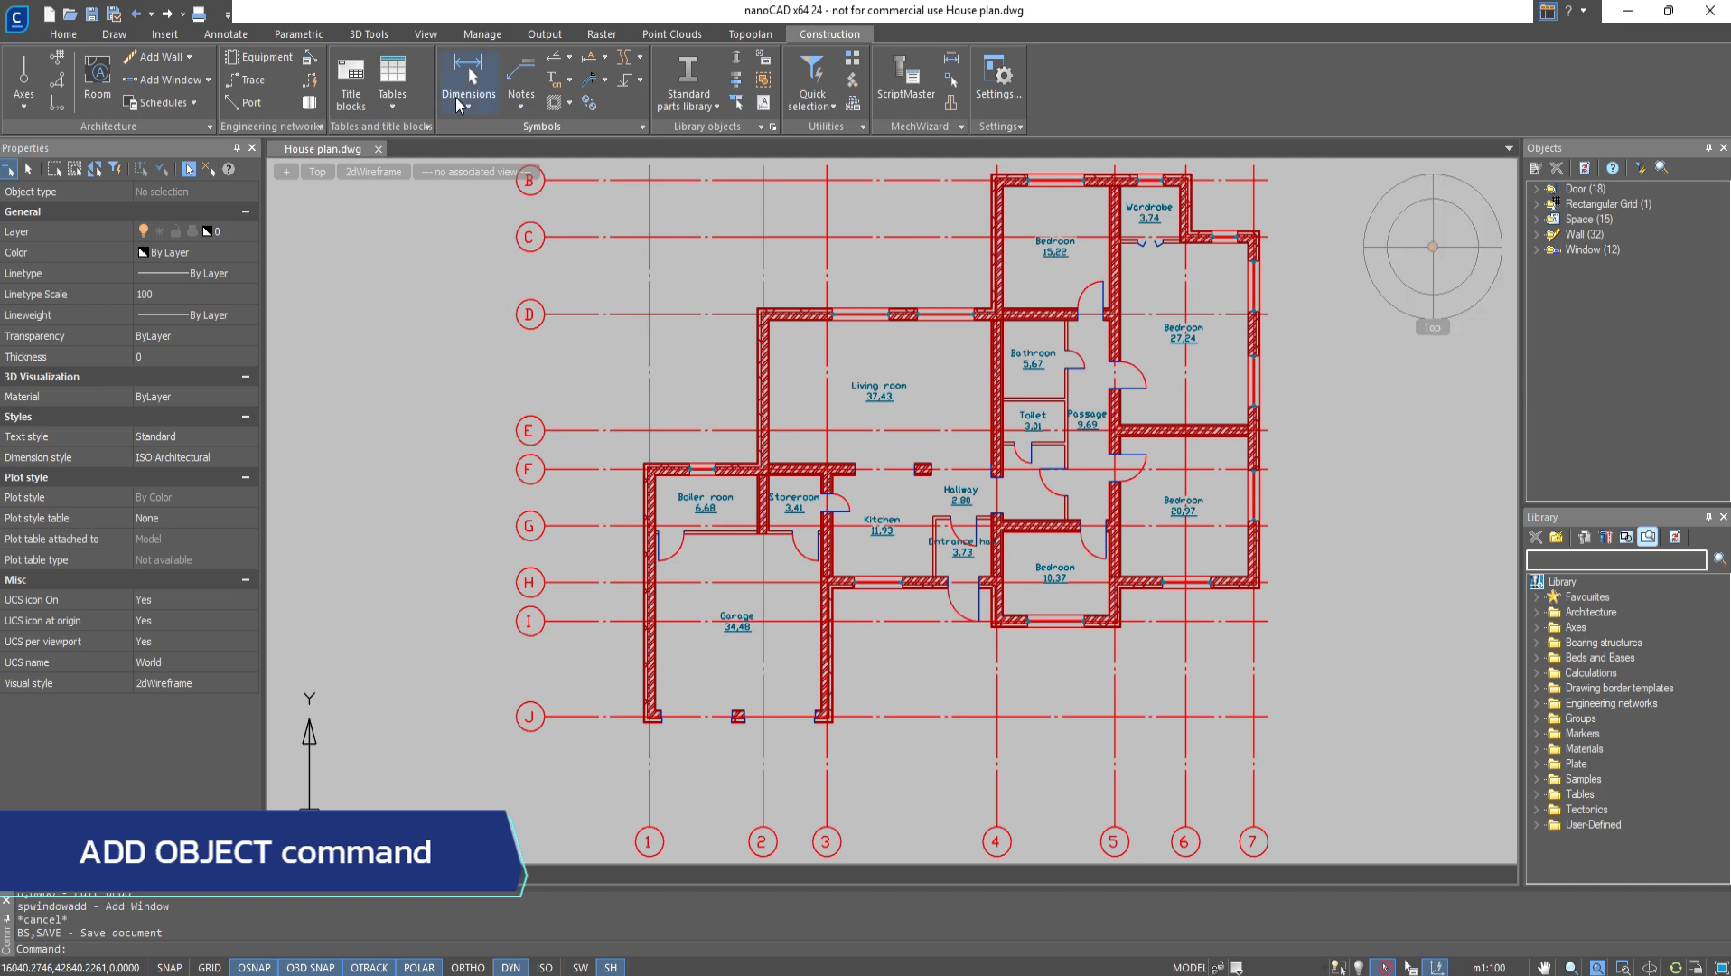
Use Add Object to place a Bath 750x1500 against the Bathroom's lower wall in the left corner
click(210, 79)
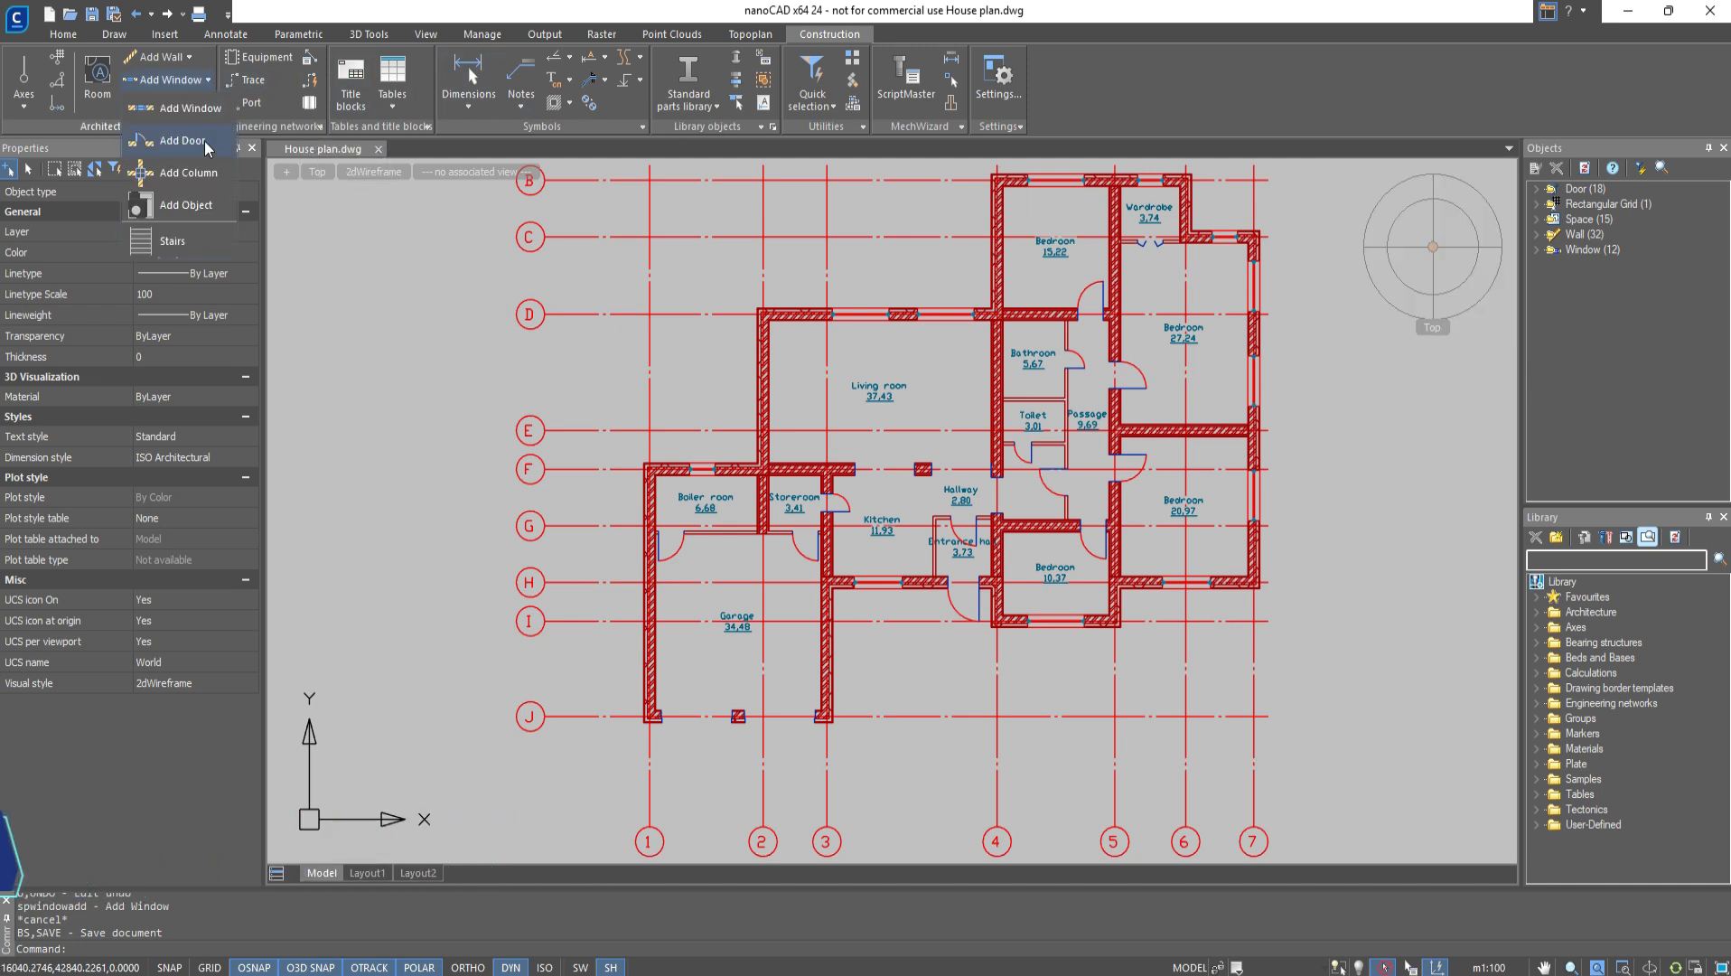
click(197, 198)
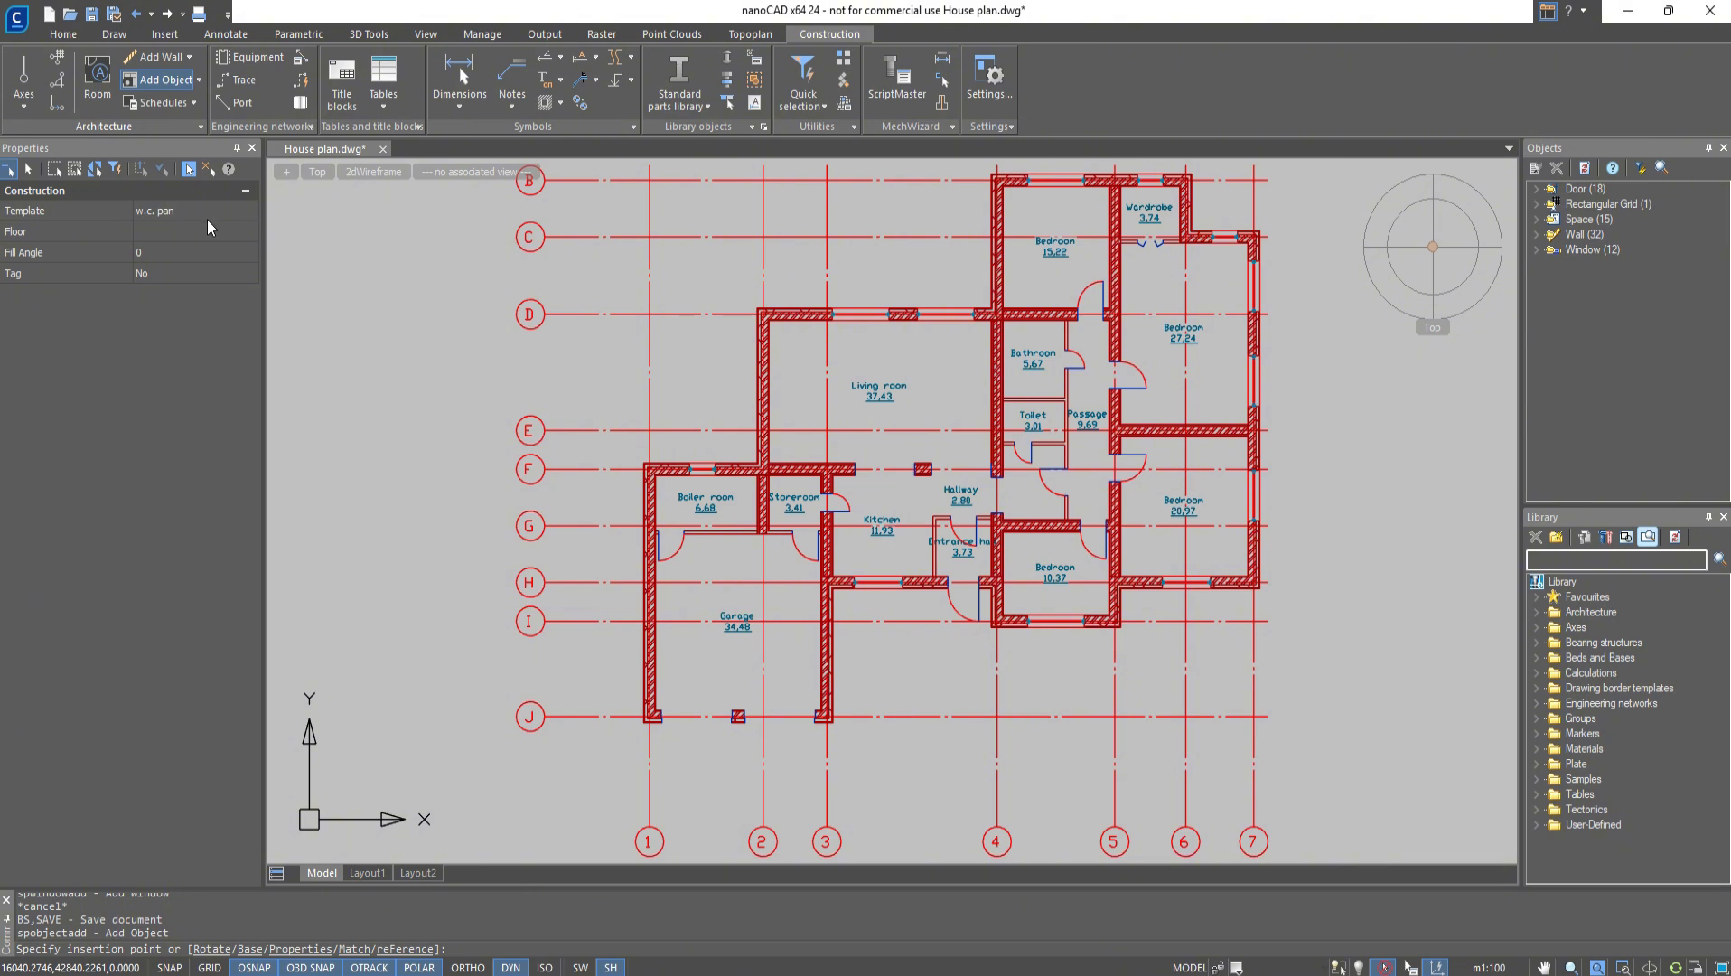
click(207, 218)
click(180, 248)
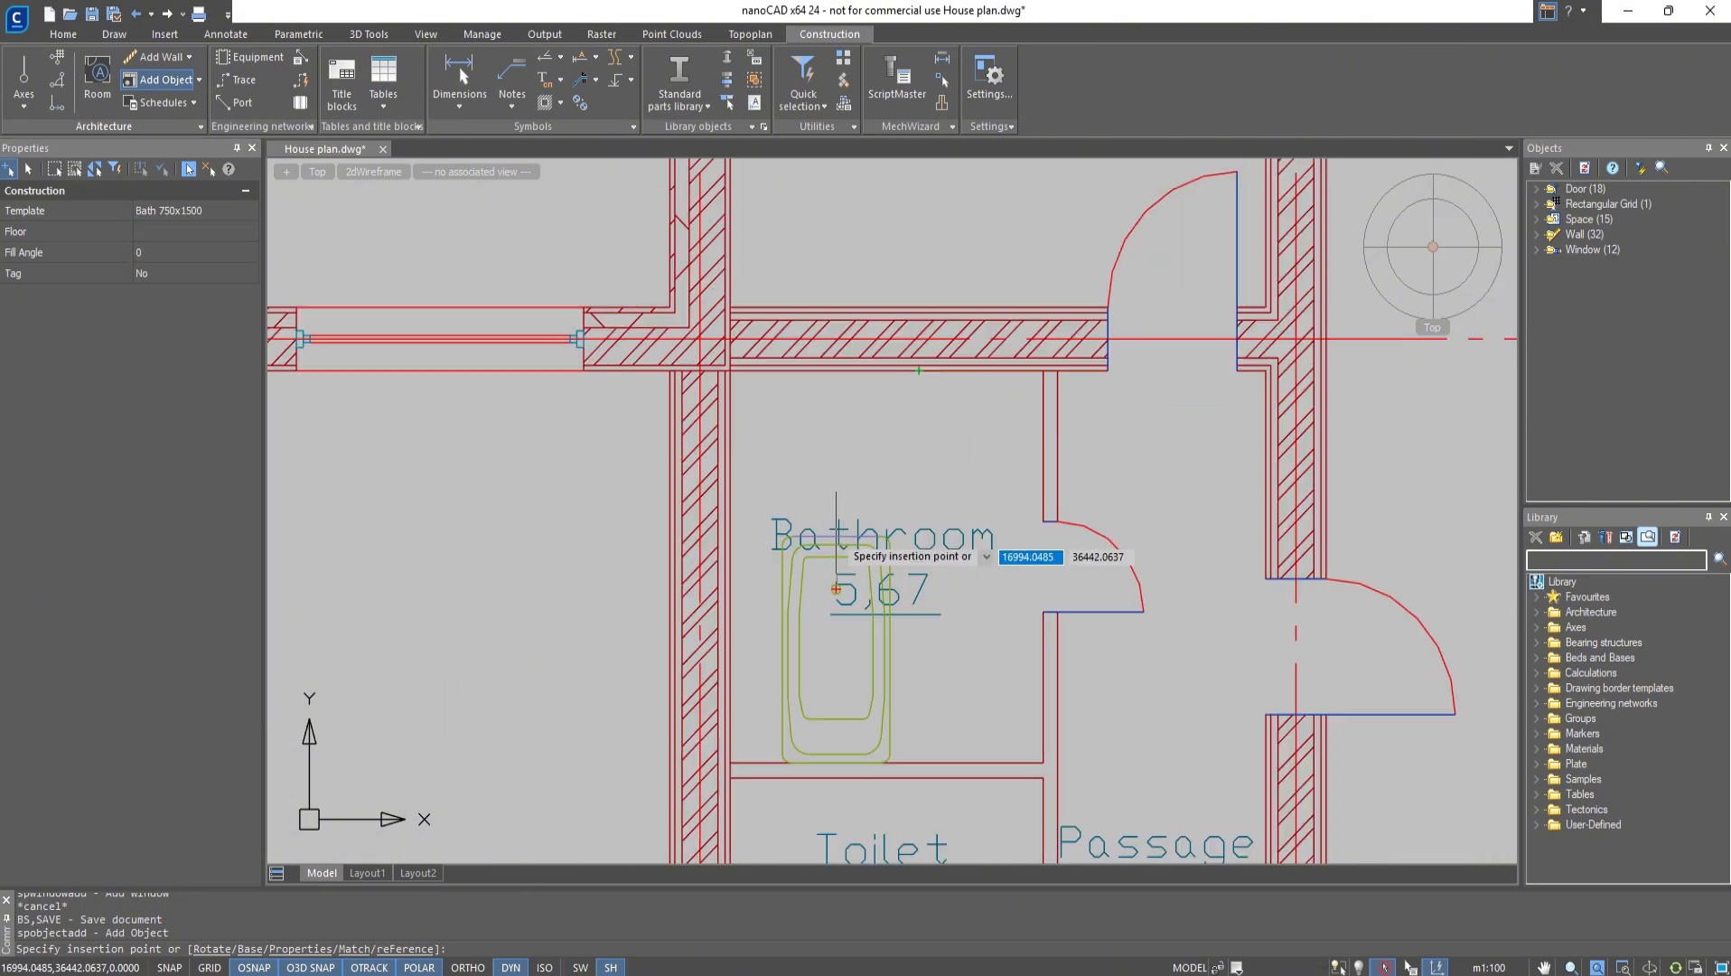
middle_drag(835, 536, 884, 378)
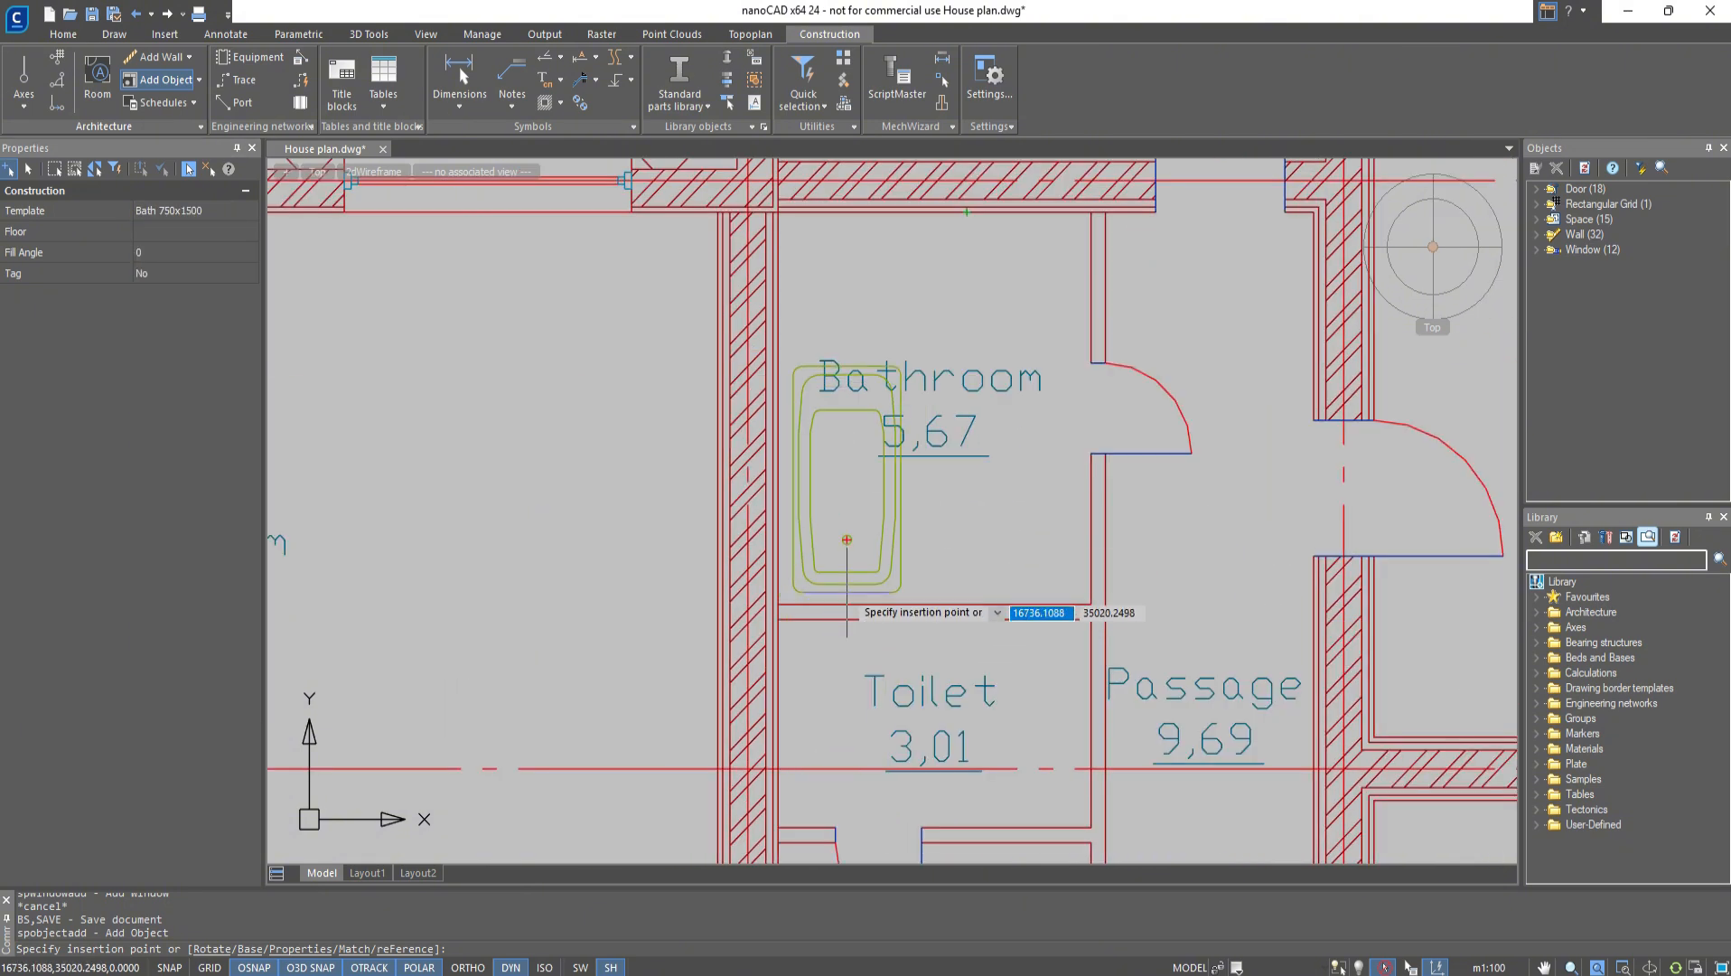
click(838, 603)
Place a Sink 3 object on the Bathroom's left wall just above the bath
click(214, 211)
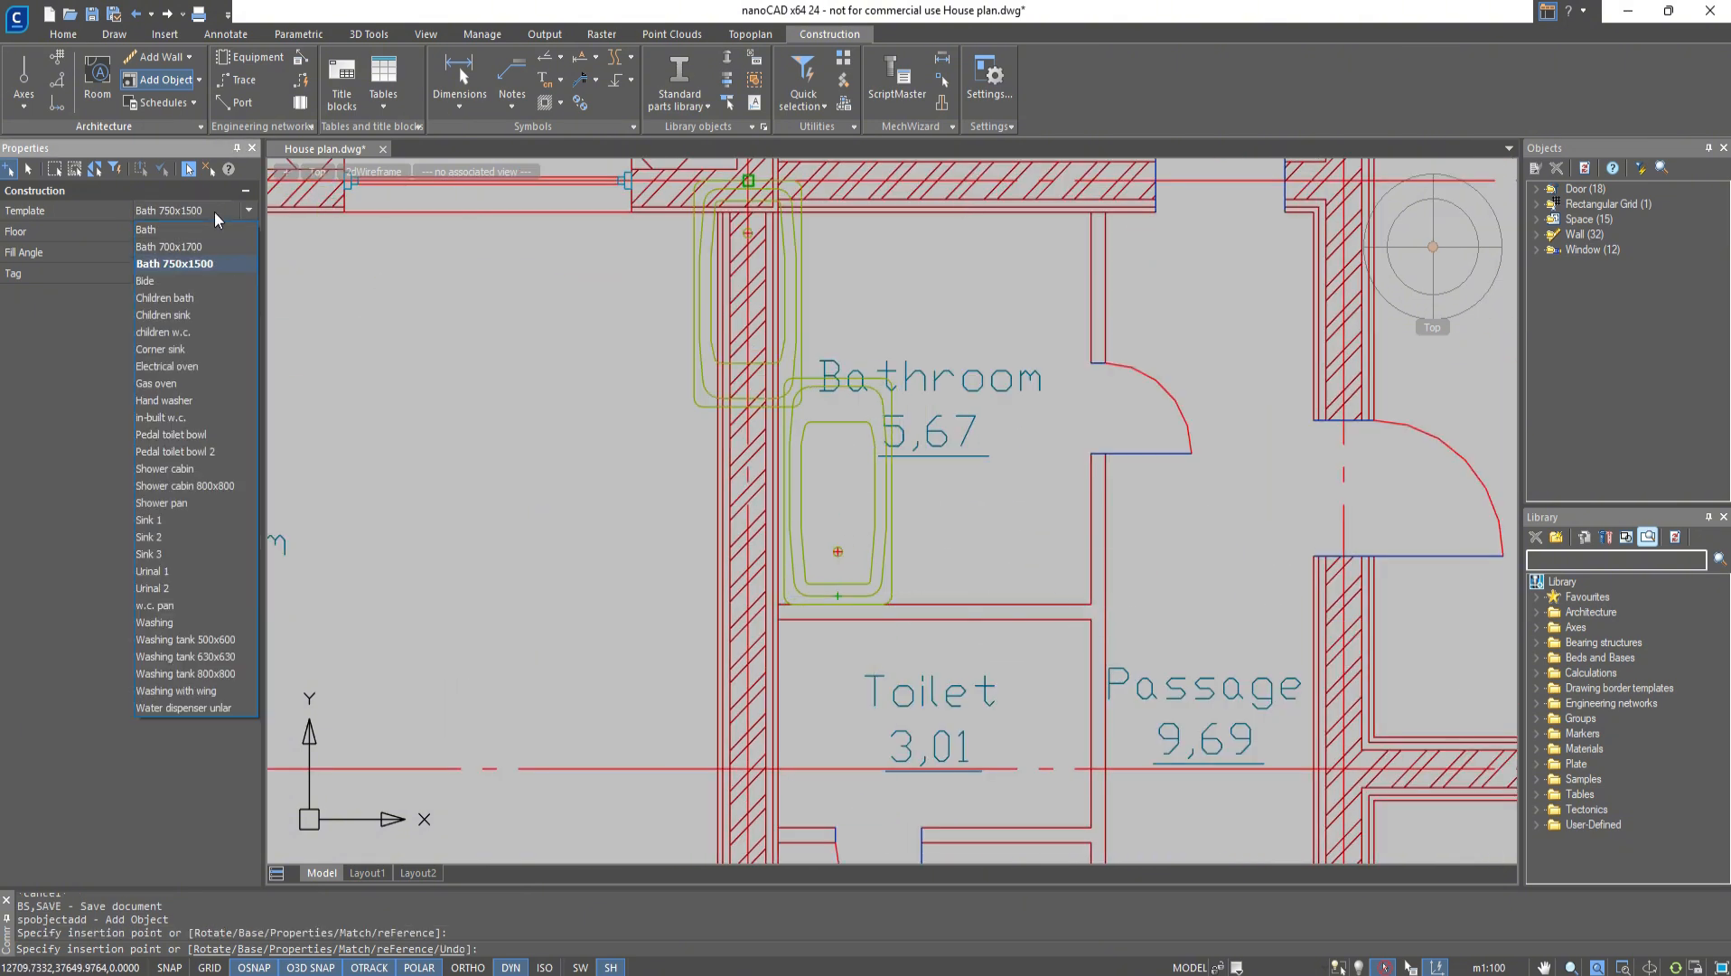
click(181, 565)
scroll(782, 330, up, 1)
click(769, 317)
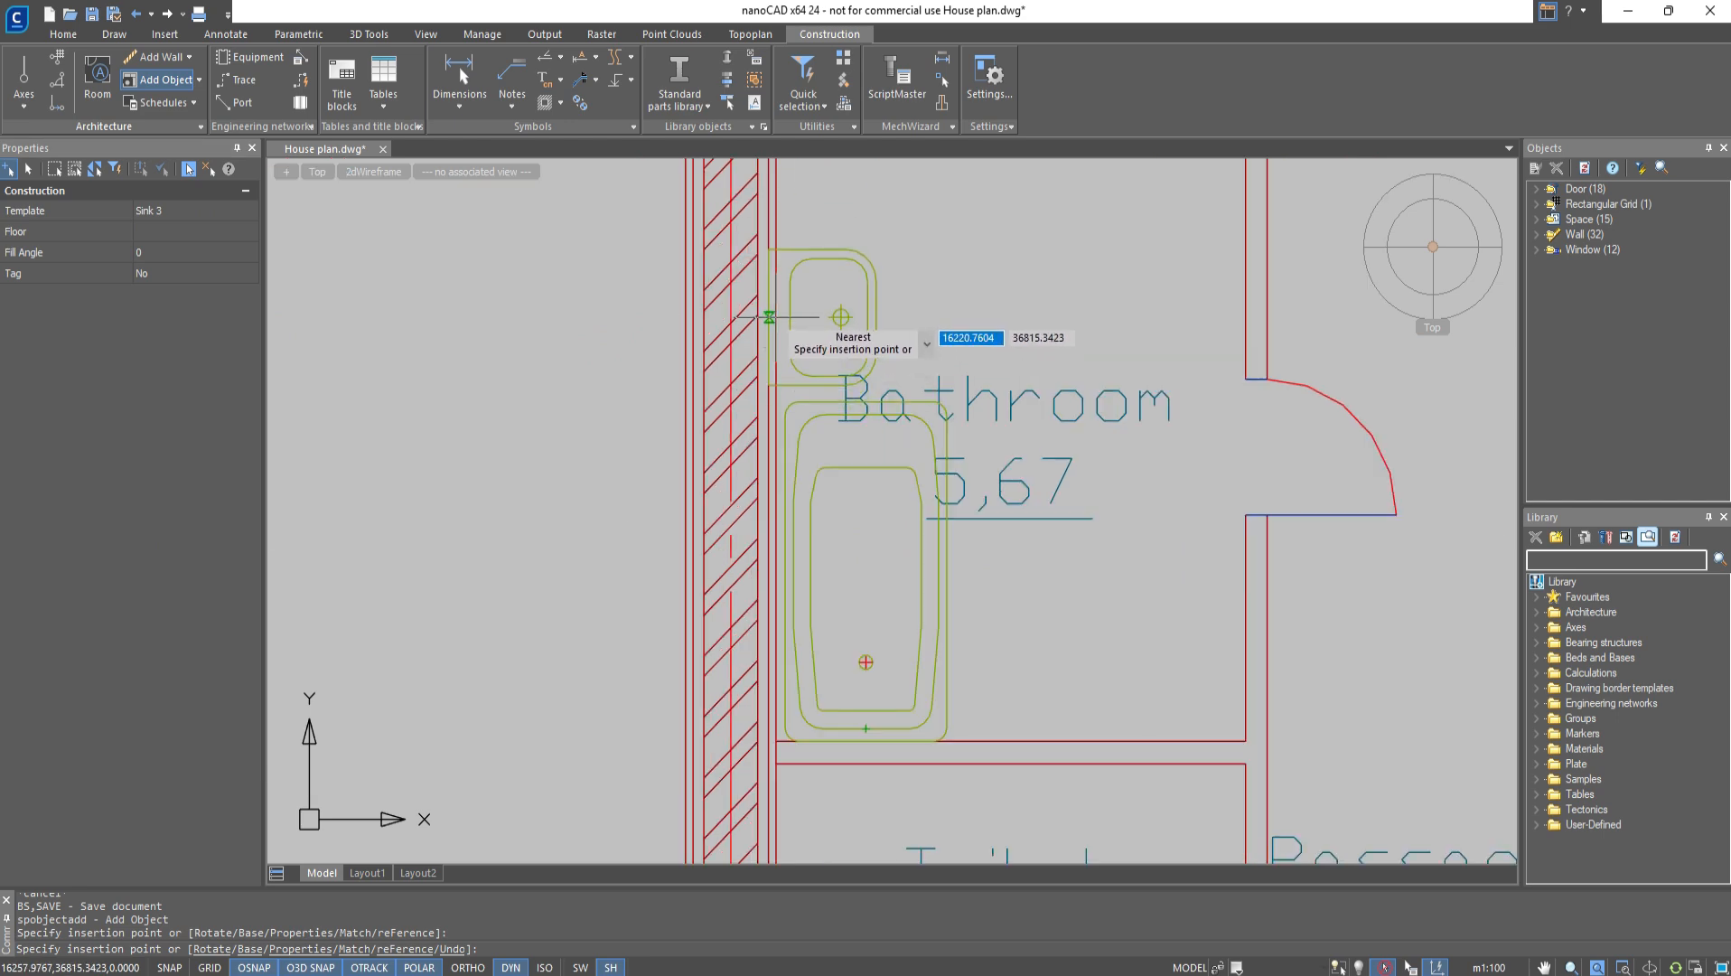
Place a w.c. pan on the Bathroom's upper wall near the right corner
scroll(1036, 258, down, 1)
middle_drag(1035, 258, 888, 301)
click(209, 207)
click(155, 604)
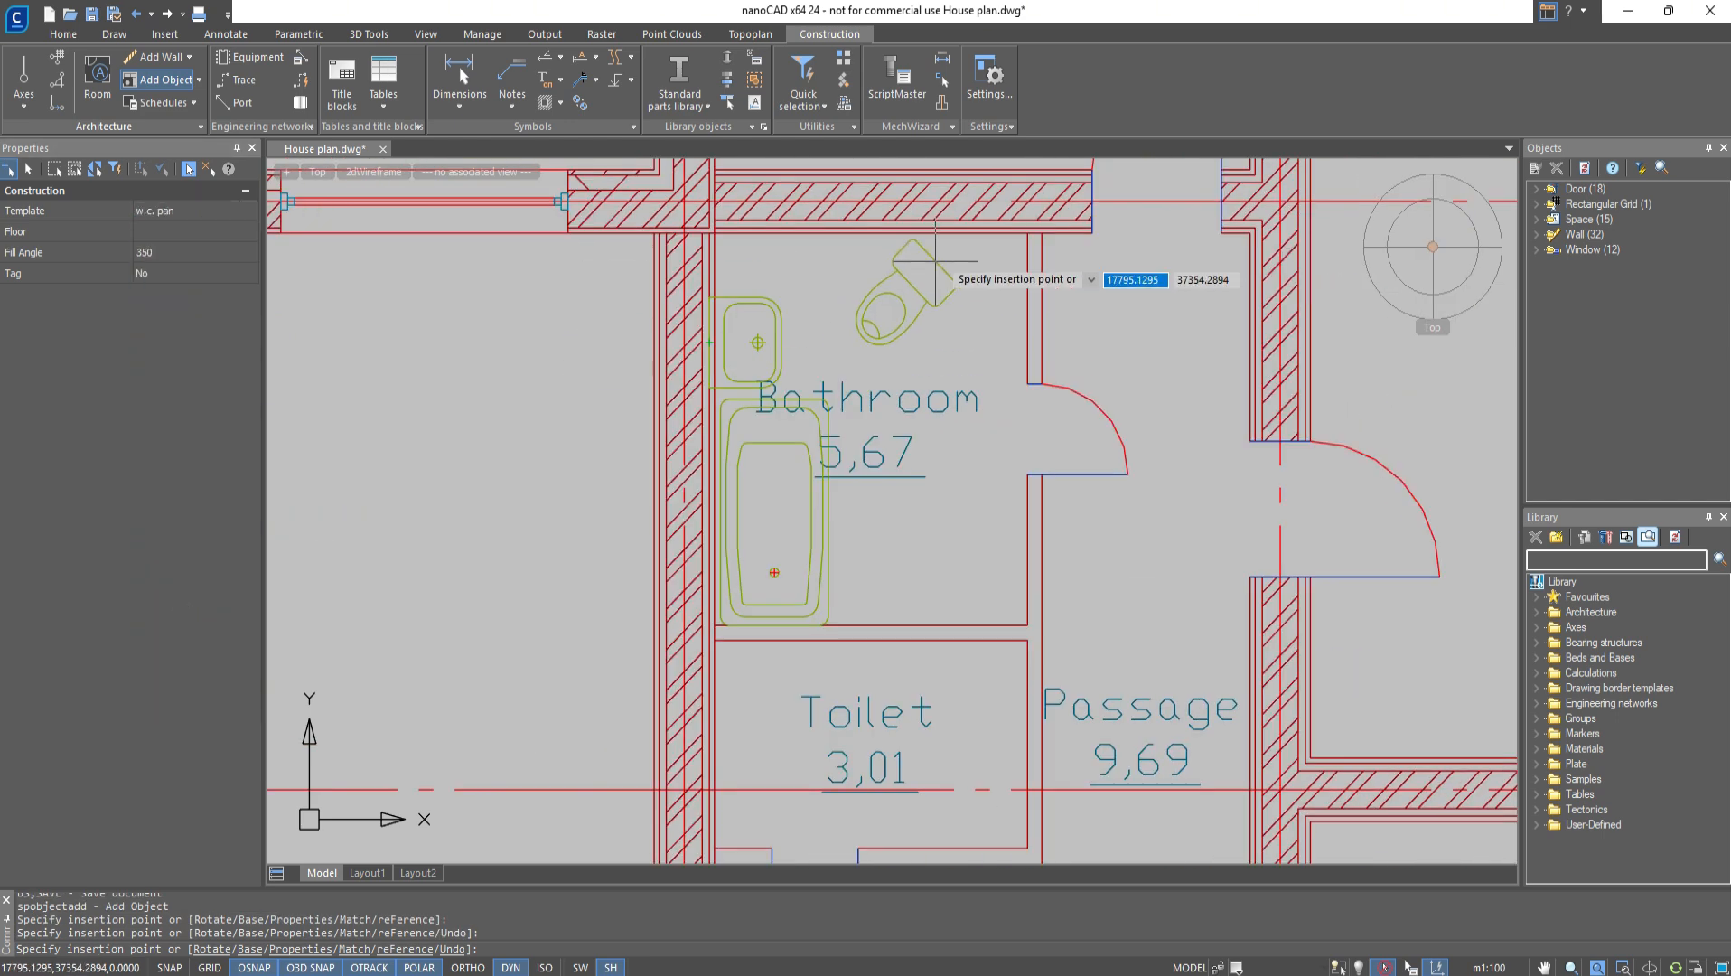
click(980, 233)
Place a Shower cabin in the upper left corner of the Toilet room
click(203, 209)
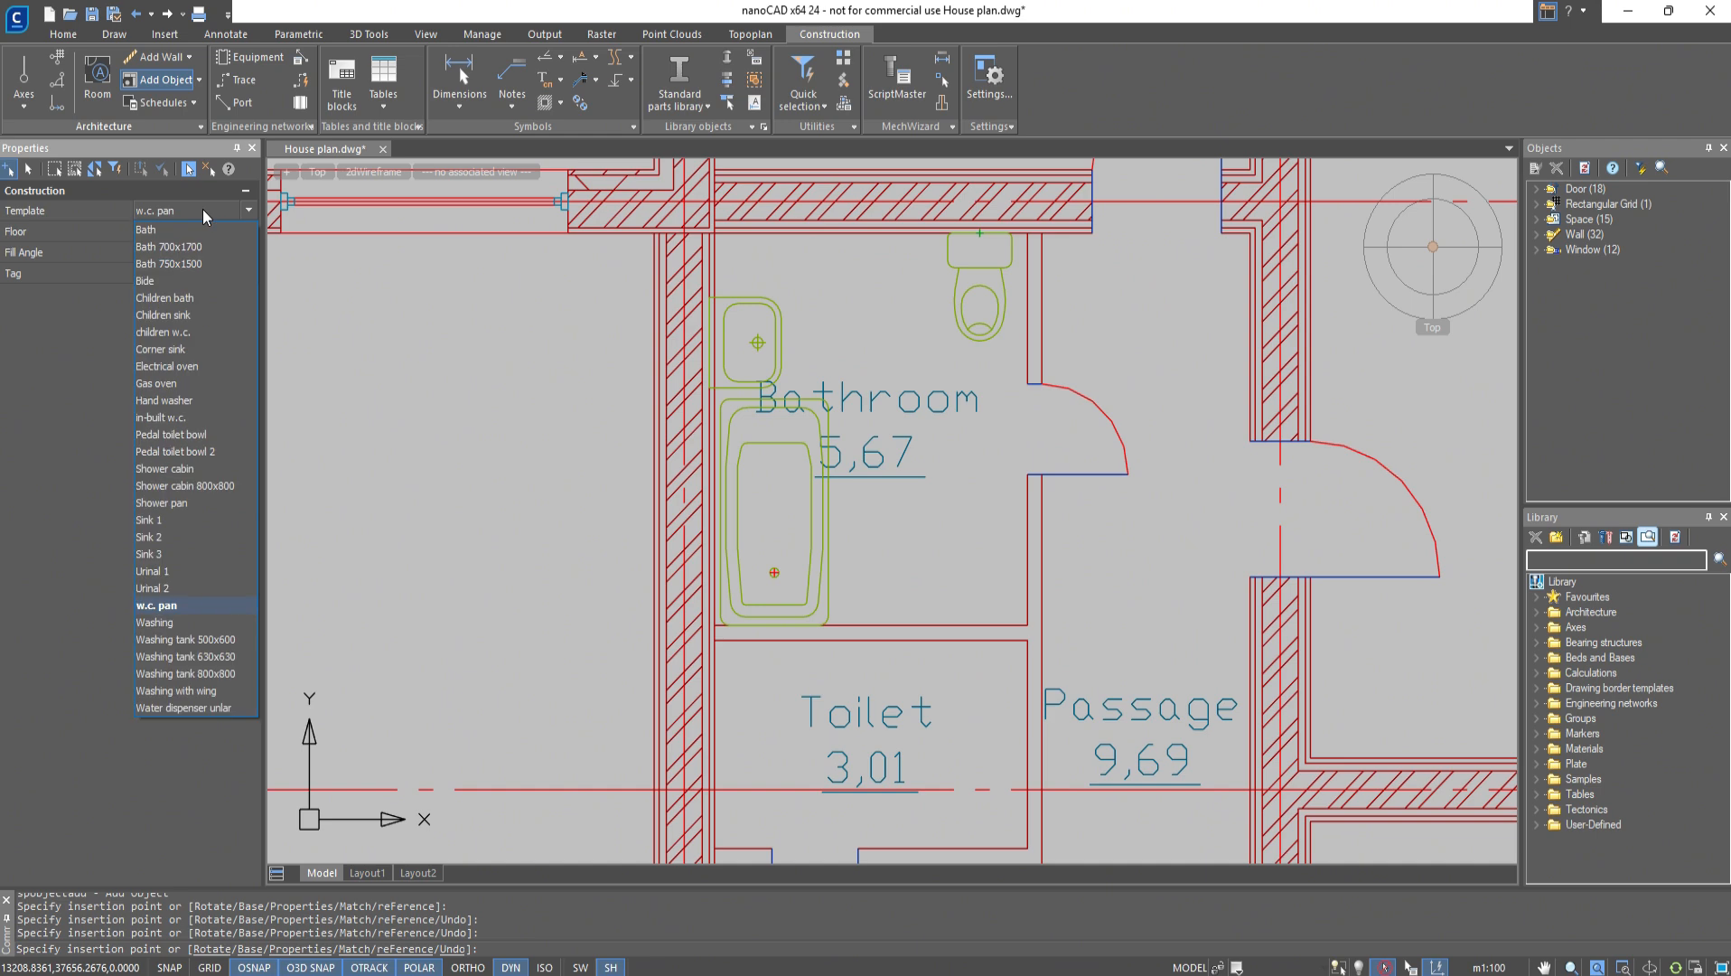
click(168, 469)
middle_drag(732, 653, 696, 454)
click(680, 442)
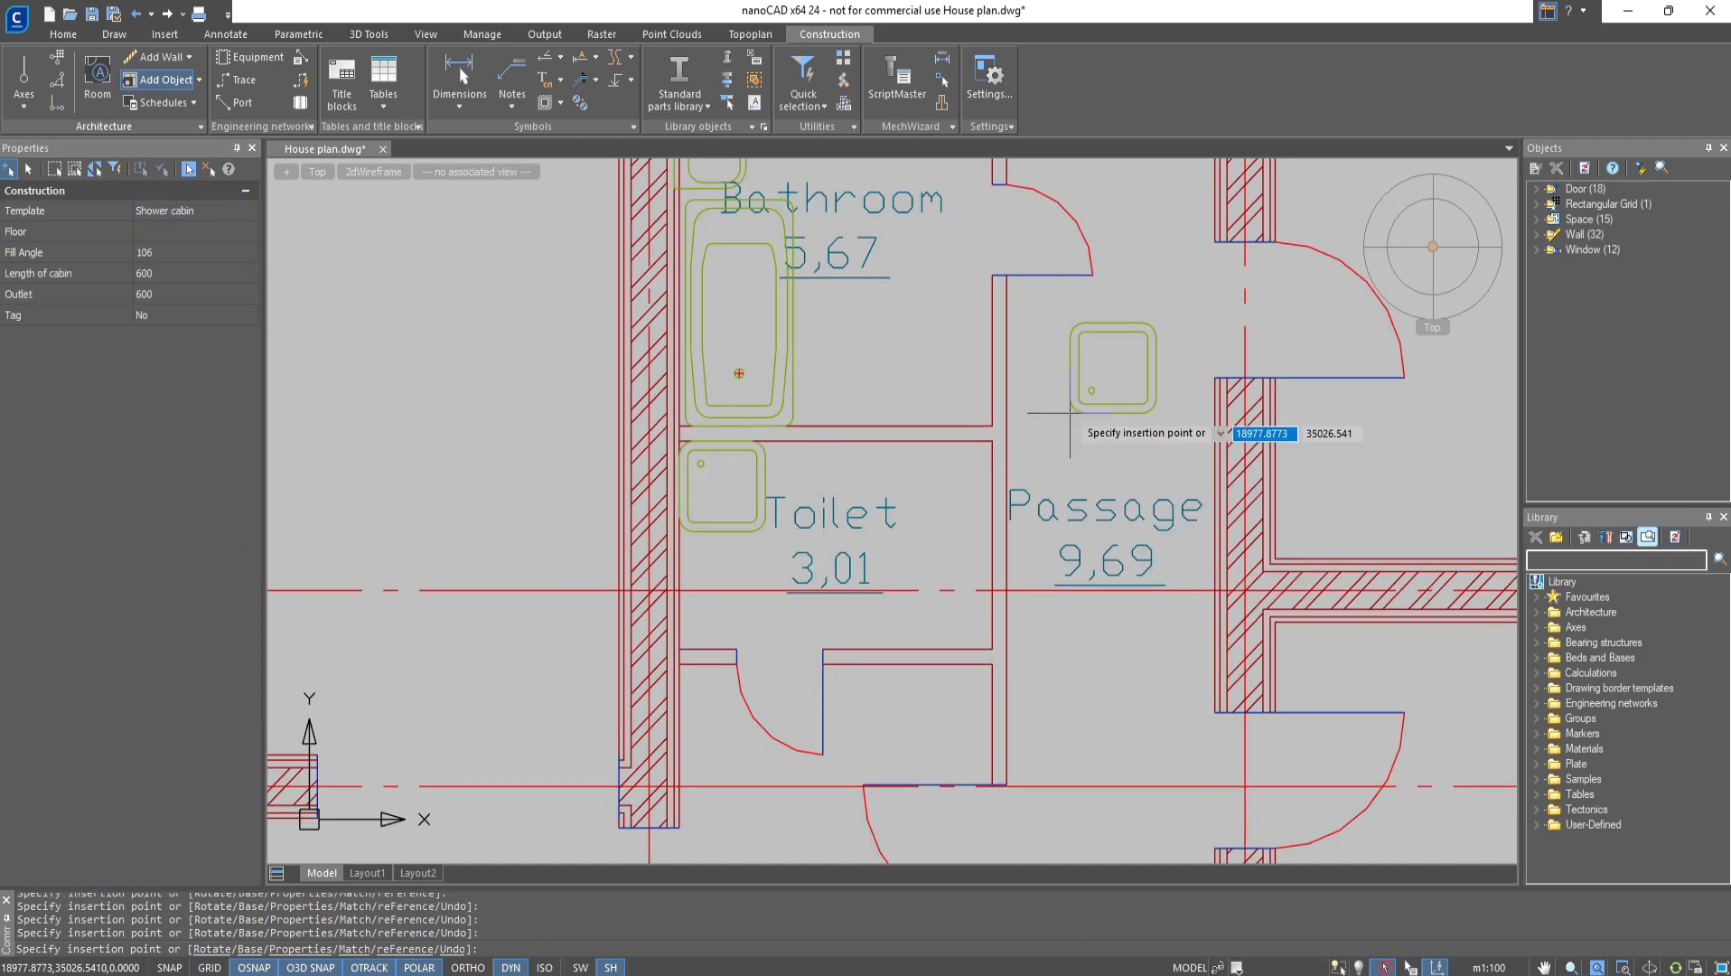
Match the Bathroom's sink and place a copy on the Toilet room's upper wall beside the shower cabin
click(354, 949)
middle_drag(807, 409, 752, 578)
click(690, 314)
middle_drag(870, 635, 861, 524)
click(780, 559)
Match the Bathroom's w.c. pan and place a copy on the right wall of the Toilet room
click(354, 949)
middle_drag(867, 277, 865, 390)
click(863, 276)
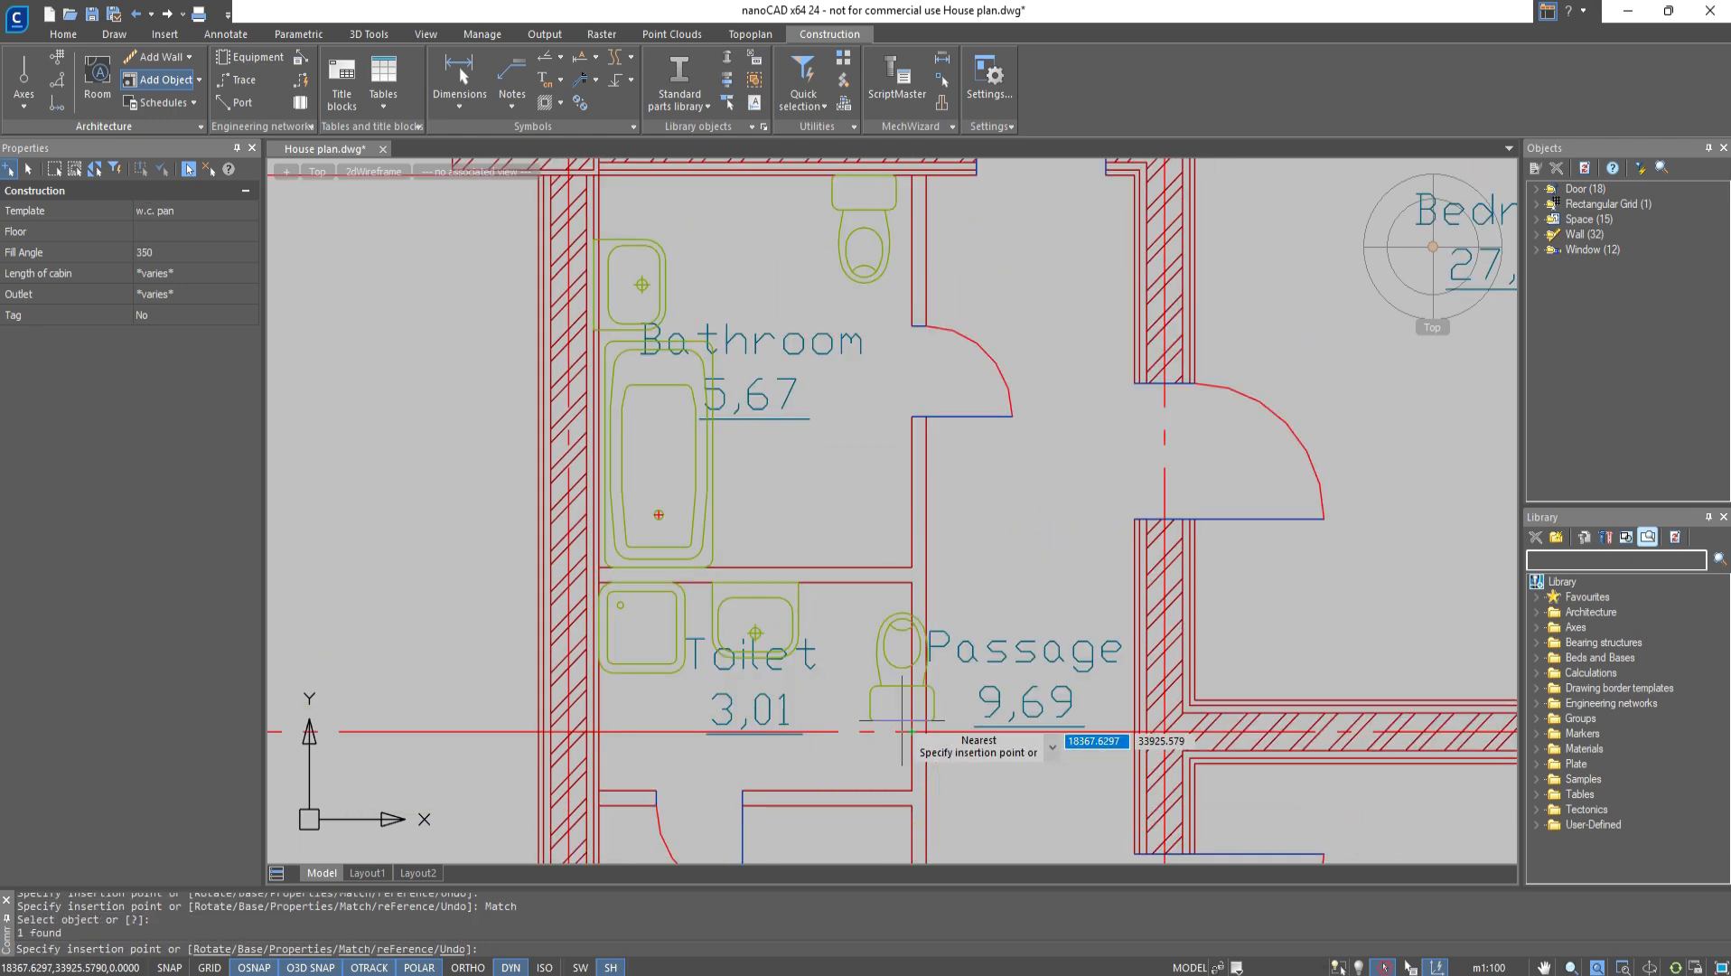
click(911, 750)
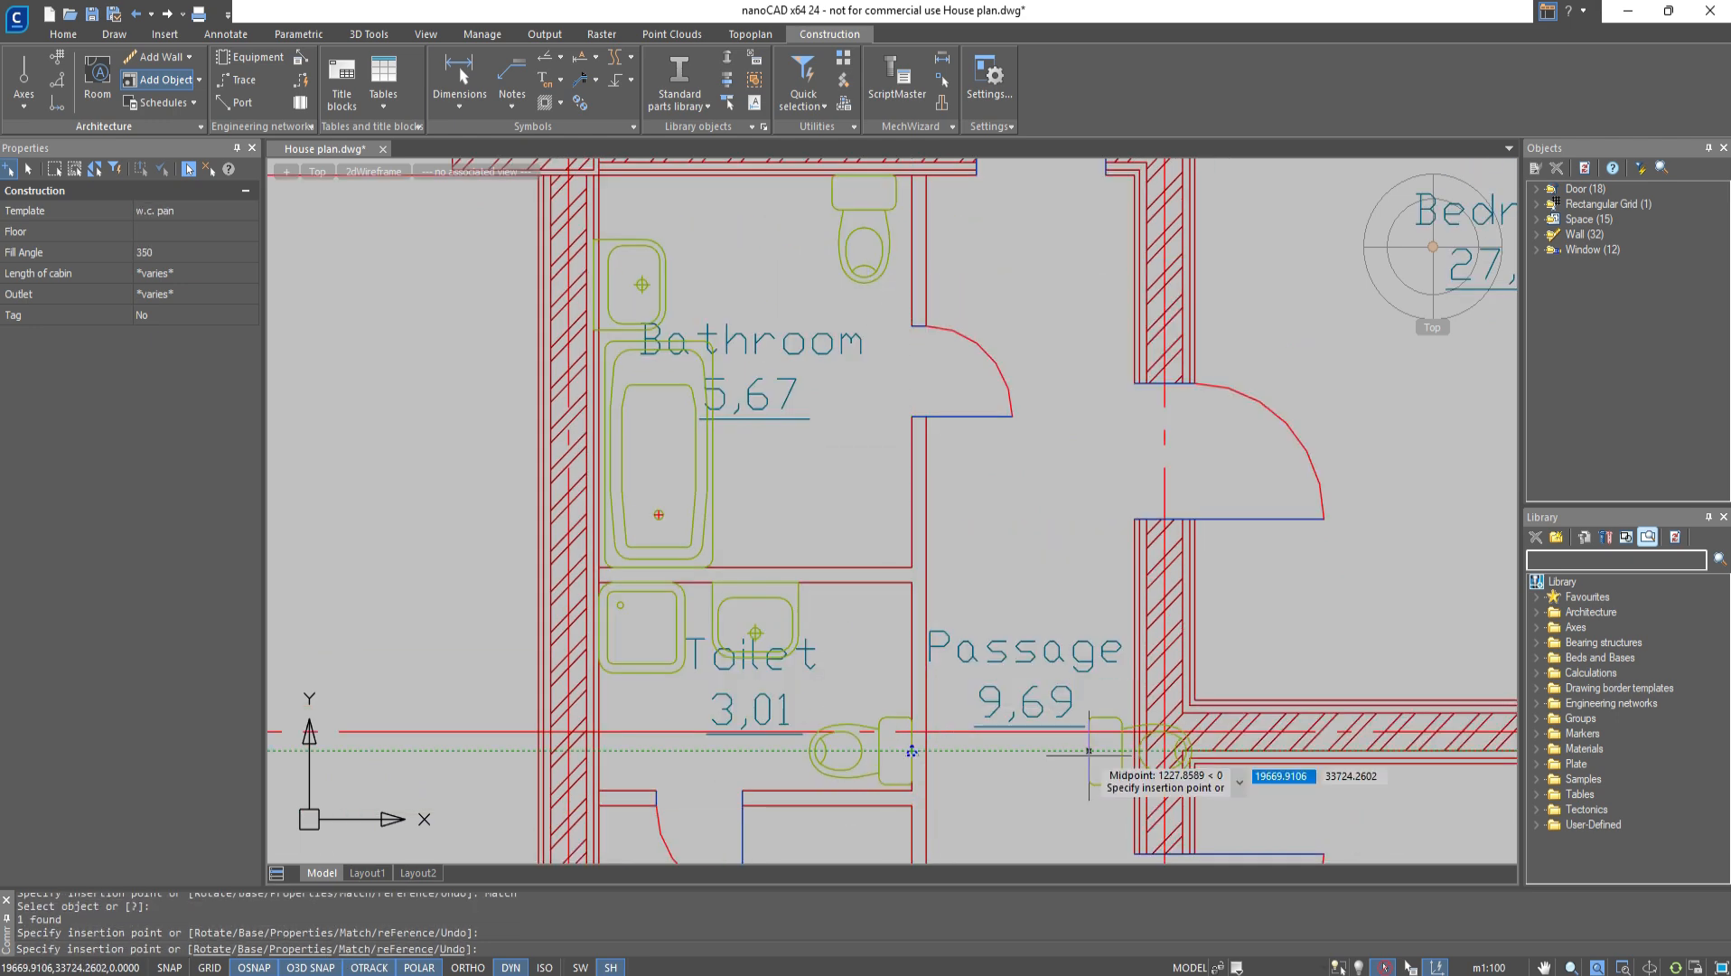
Choose the Washing with wing template for the Kitchen's lower wall and set its base point to the object's upper left corner
click(226, 211)
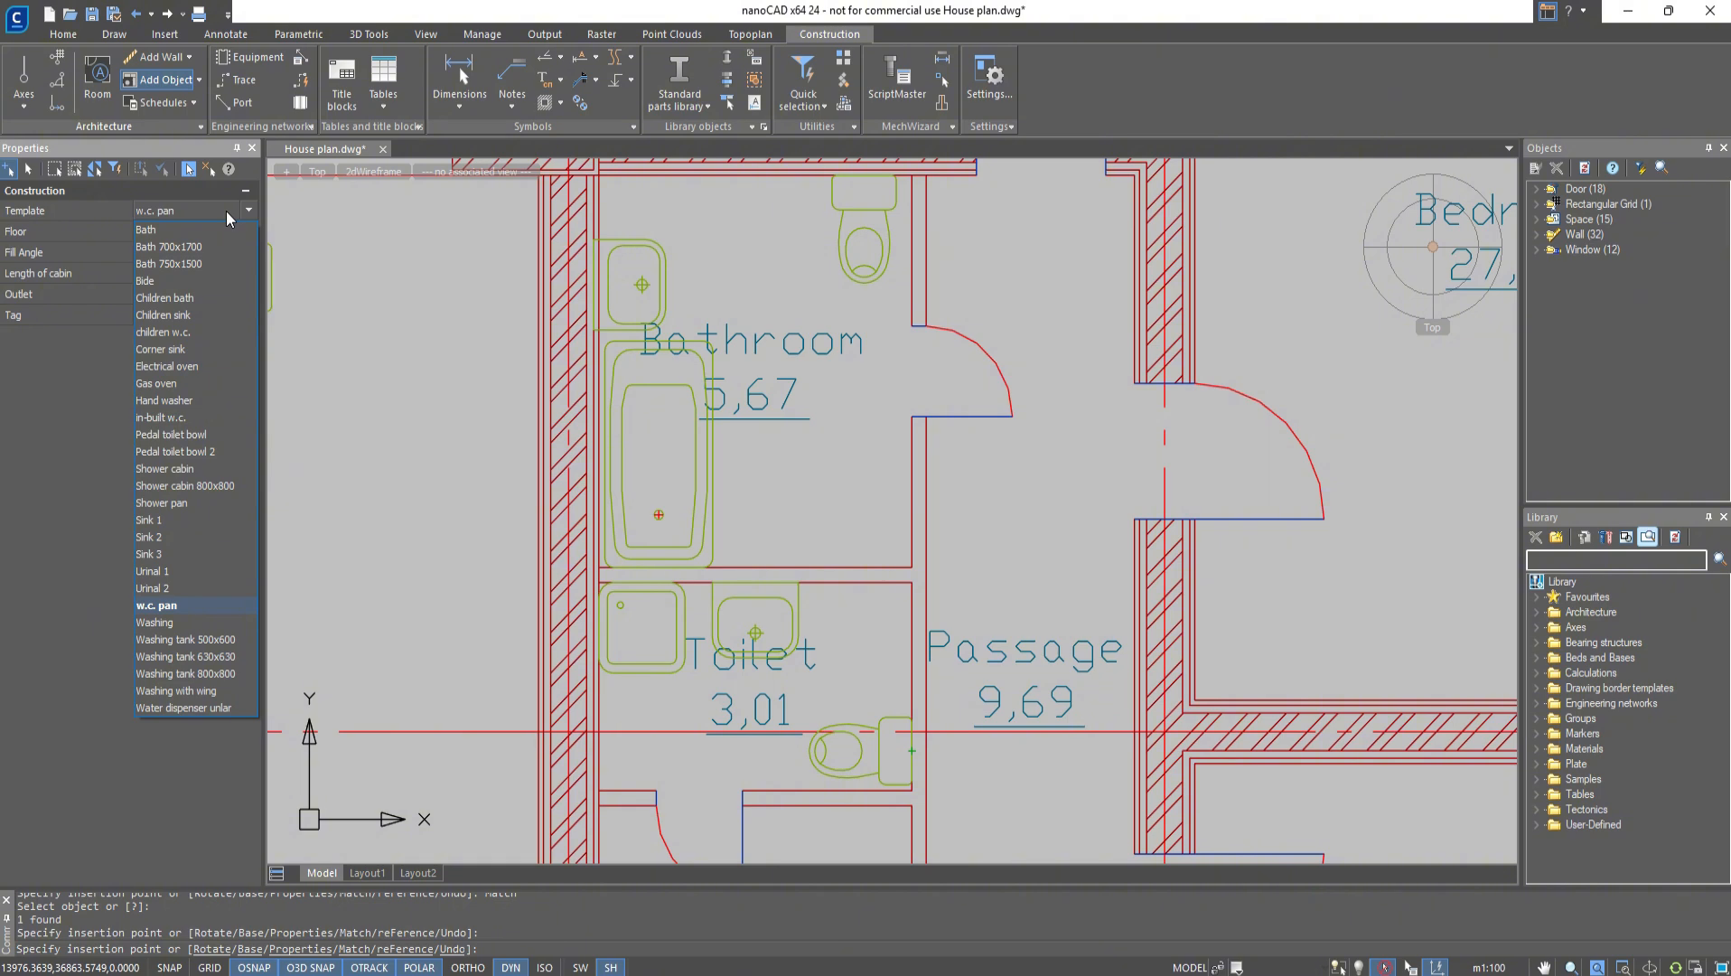
click(176, 691)
middle_drag(486, 703, 939, 336)
middle_drag(651, 858, 924, 519)
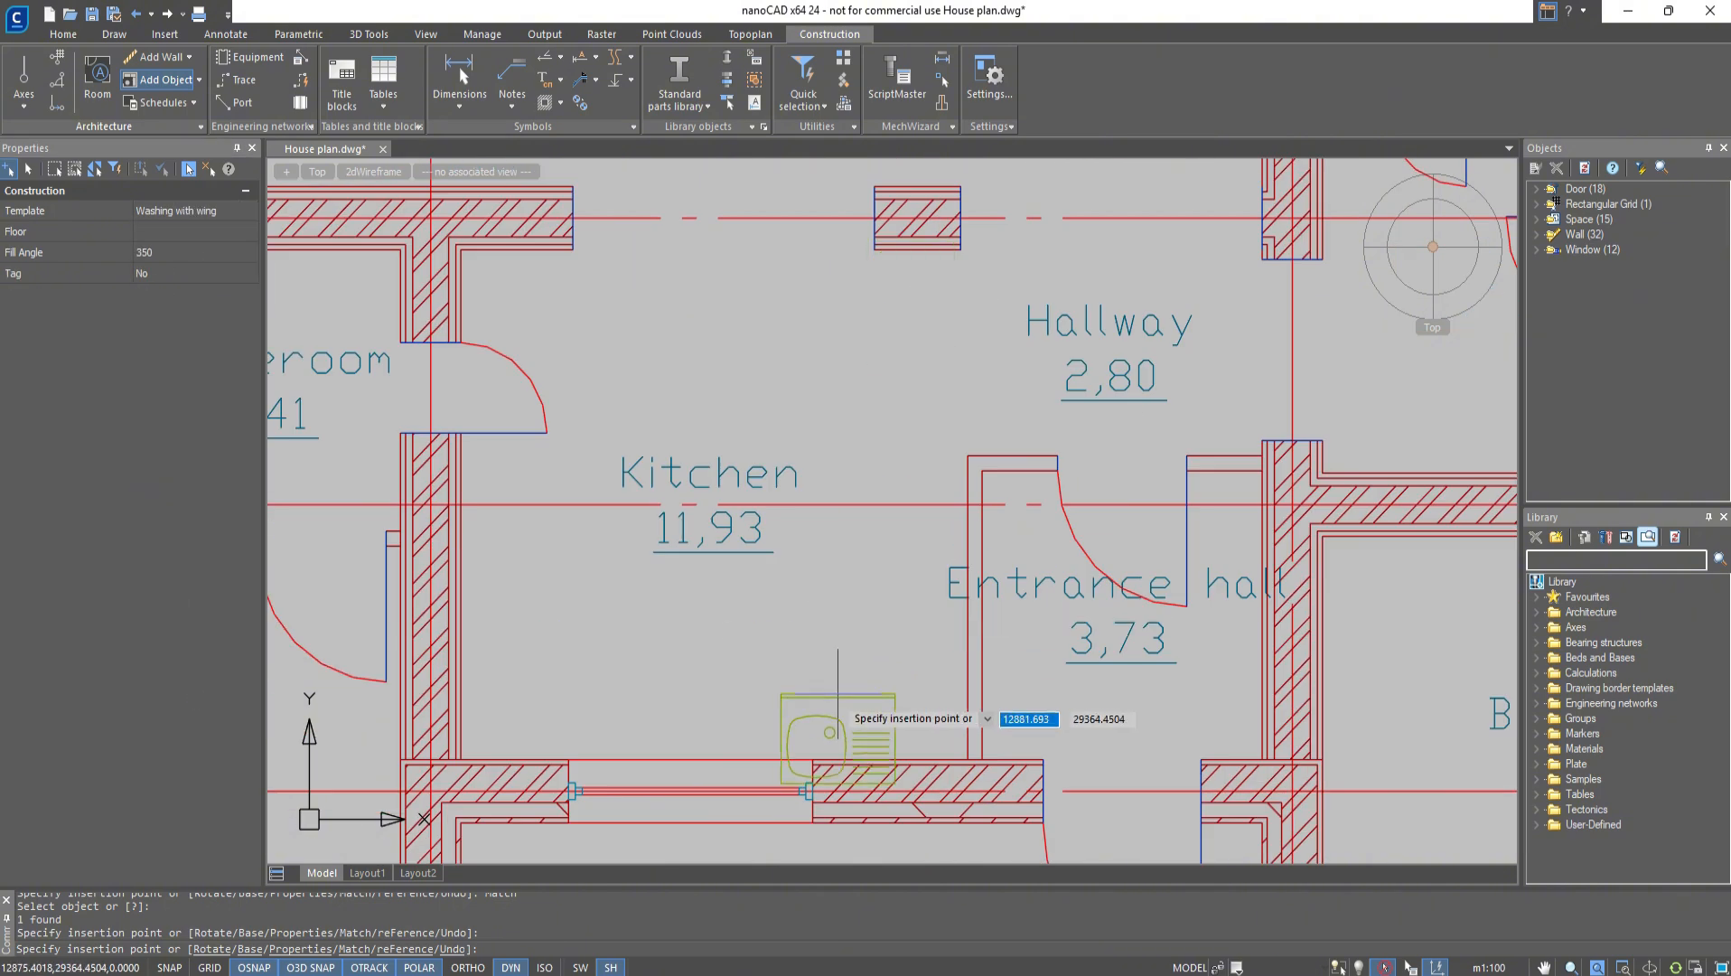
right_click(849, 758)
click(885, 606)
scroll(897, 777, up, 2)
click(915, 734)
Place the sink against the Kitchen's lower wall, measured from a reference point at the foot of the Entrance hall partition
right_click(916, 734)
click(955, 863)
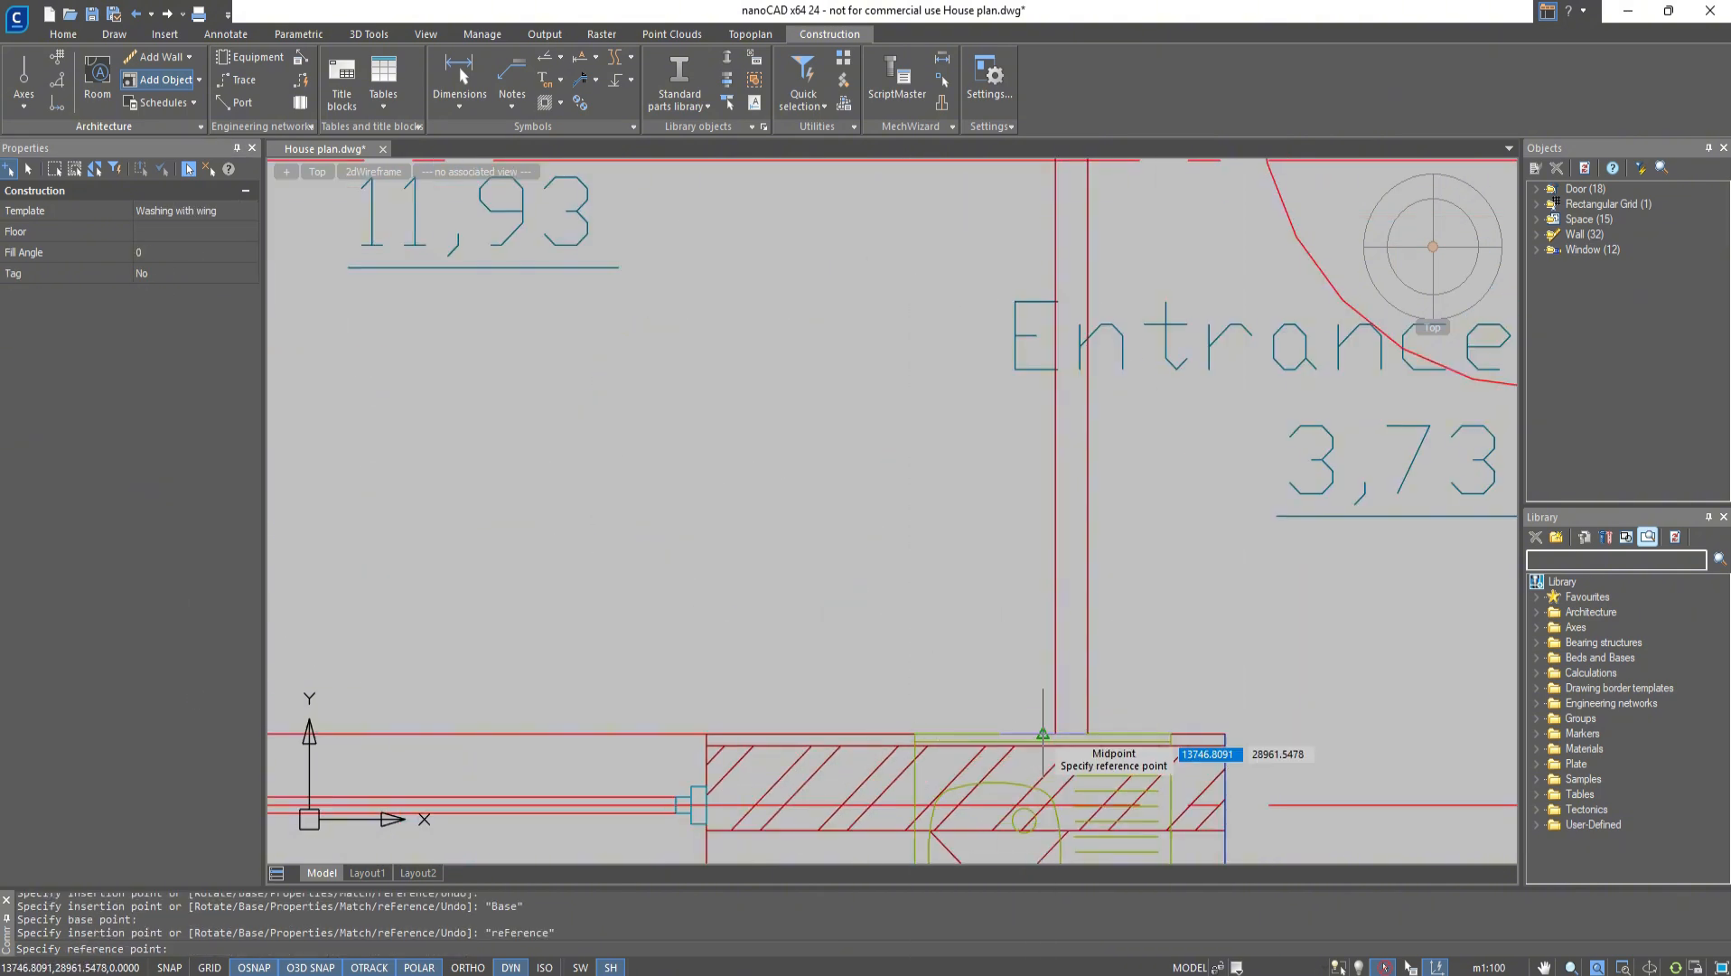
click(1055, 734)
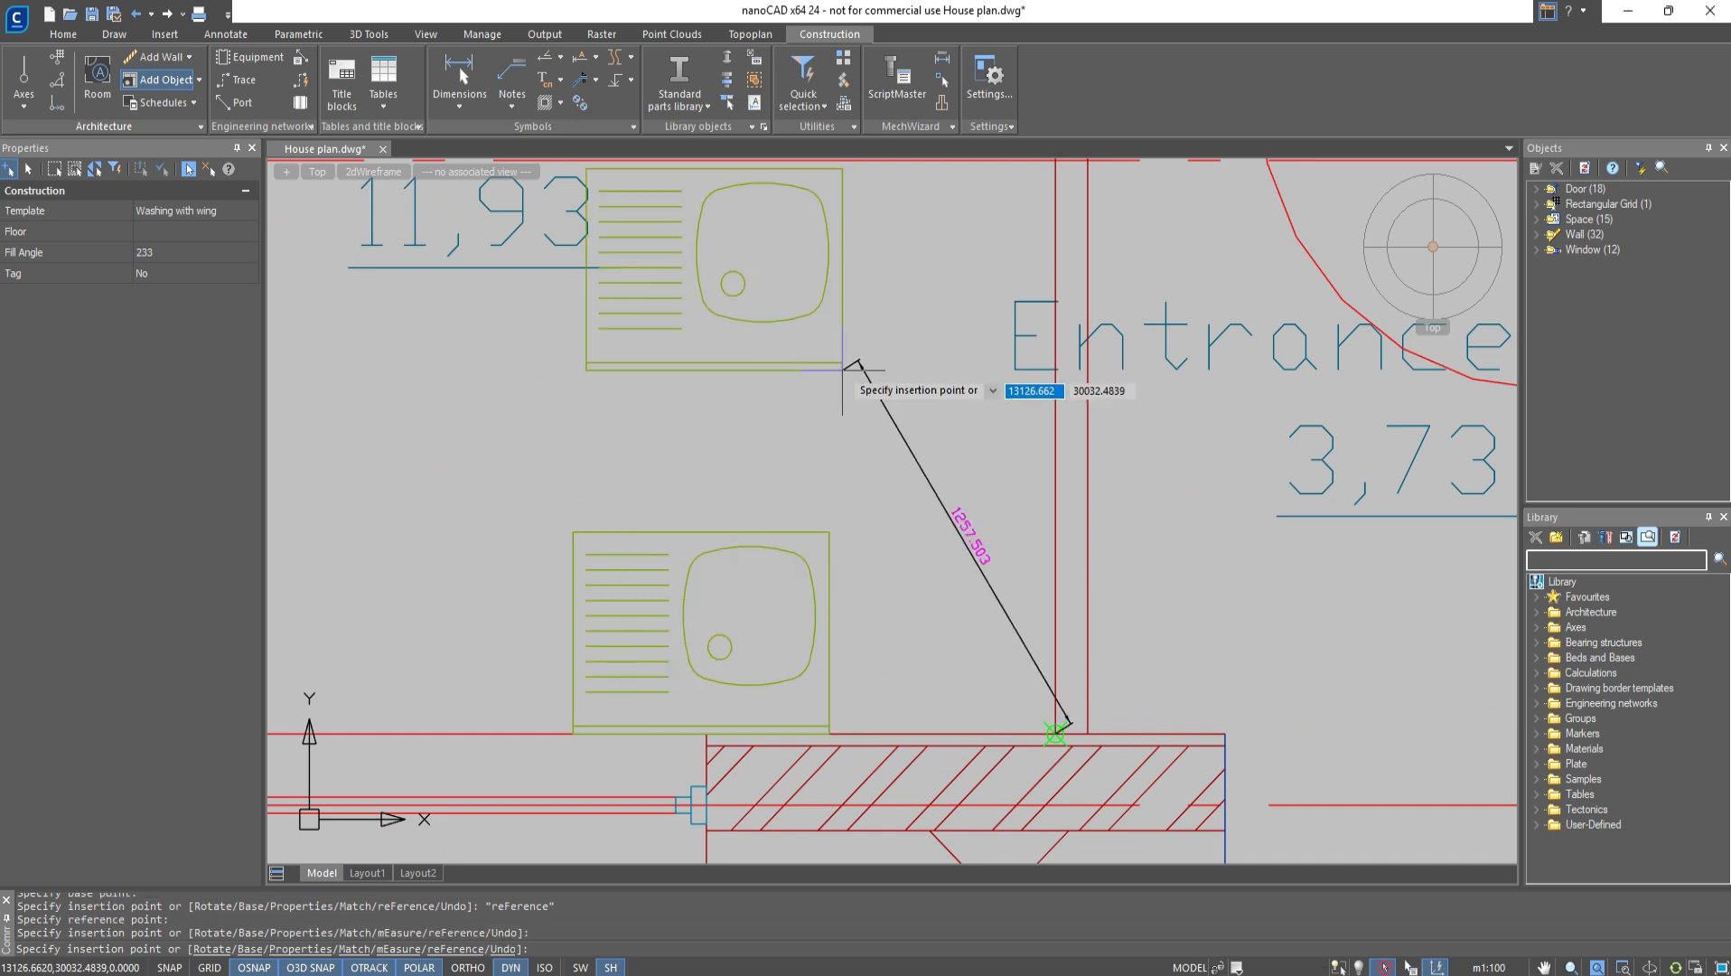
key(Escape)
Choose the Electrical oven template for the Kitchen's lower wall and set its base point to the object's lower right corner
click(163, 79)
click(181, 211)
click(167, 373)
middle_drag(330, 649, 892, 620)
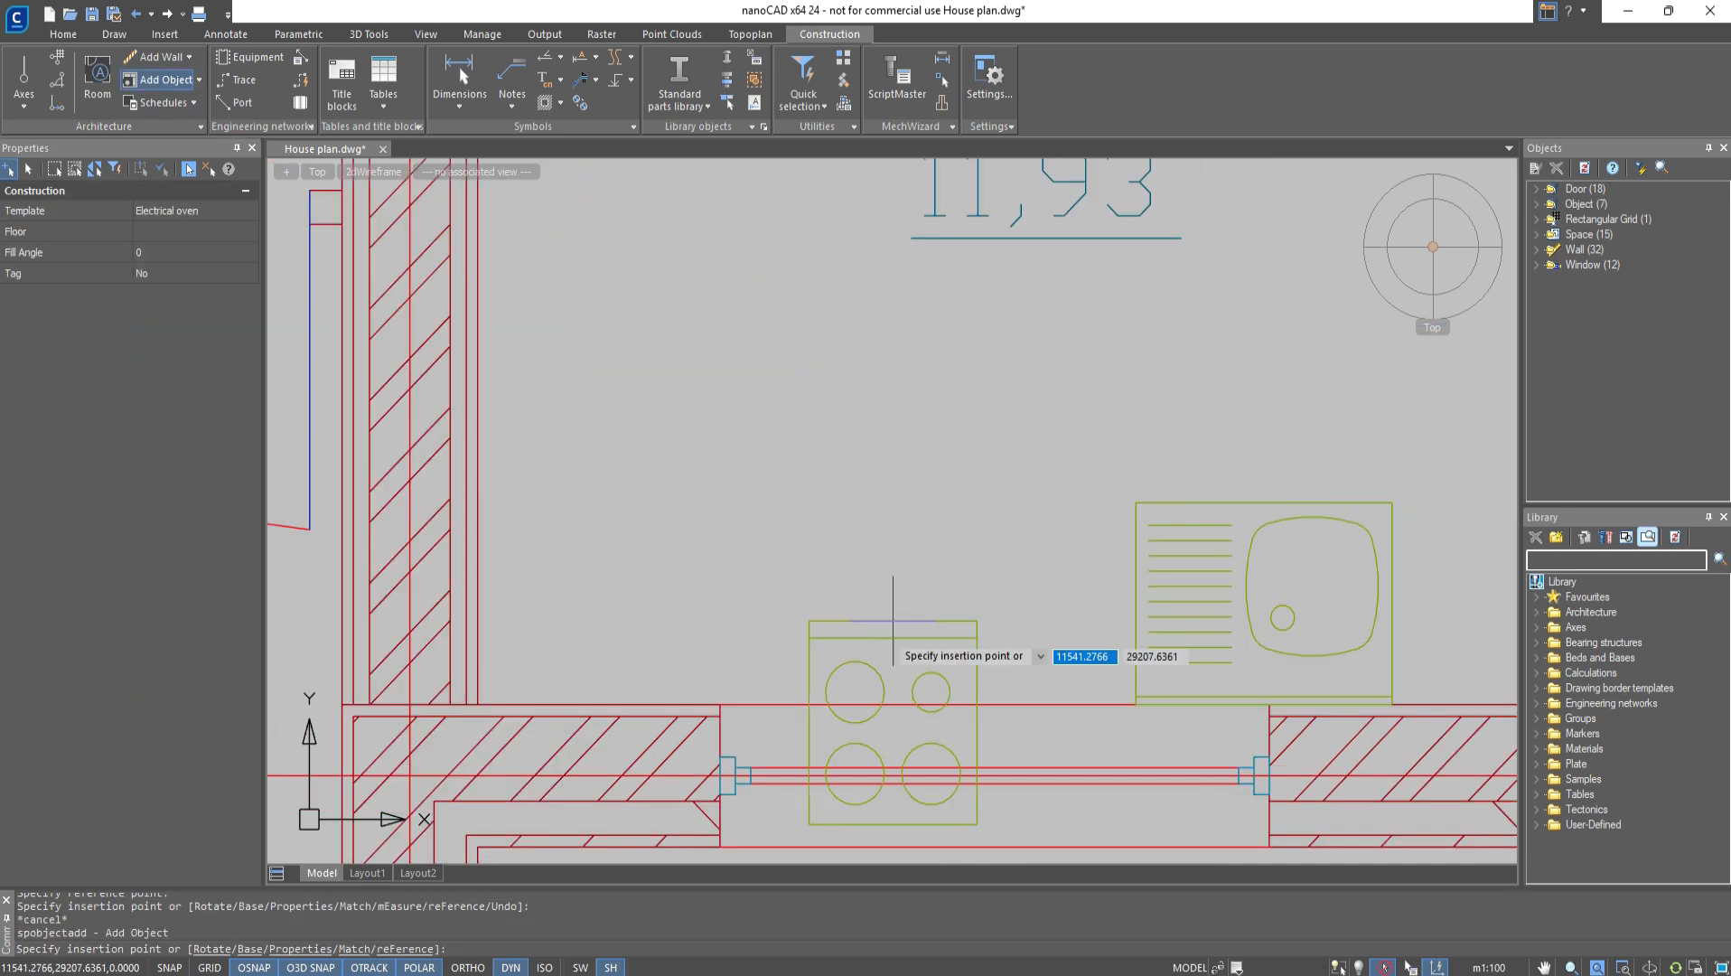
right_click(865, 697)
click(903, 773)
click(947, 703)
Place the oven against the Kitchen's lower wall at a set distance left of the sink's lower left corner
right_click(946, 704)
click(998, 834)
click(1135, 703)
text(70)
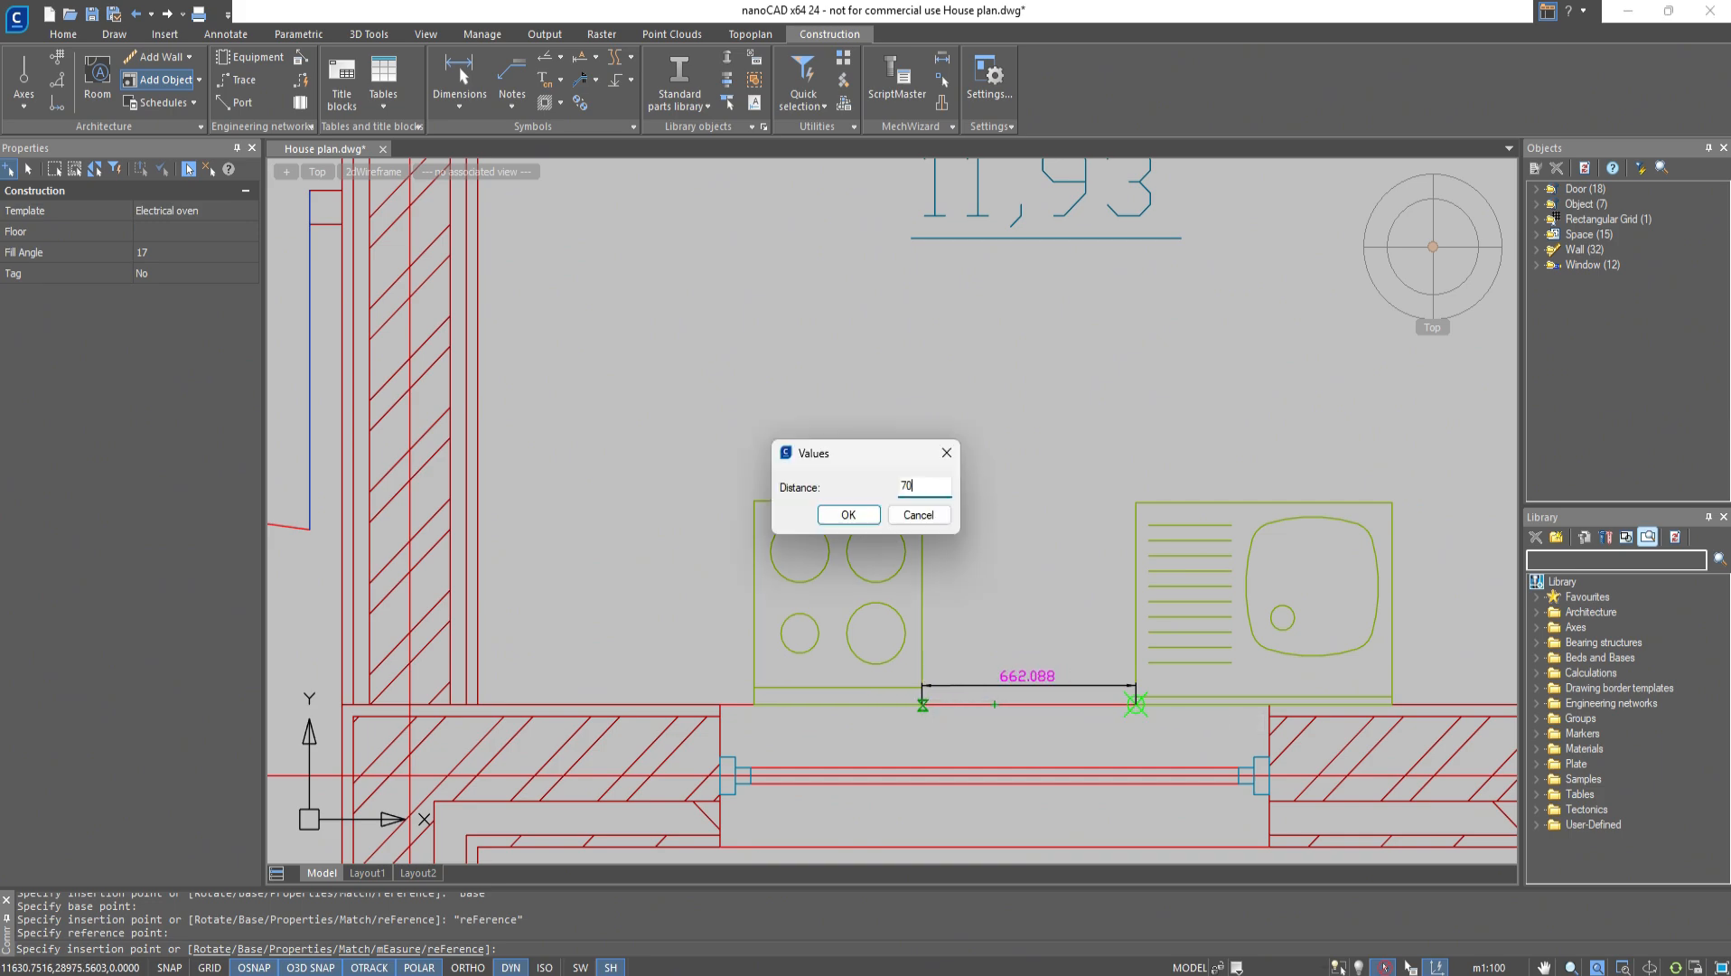
key(Return)
key(Escape)
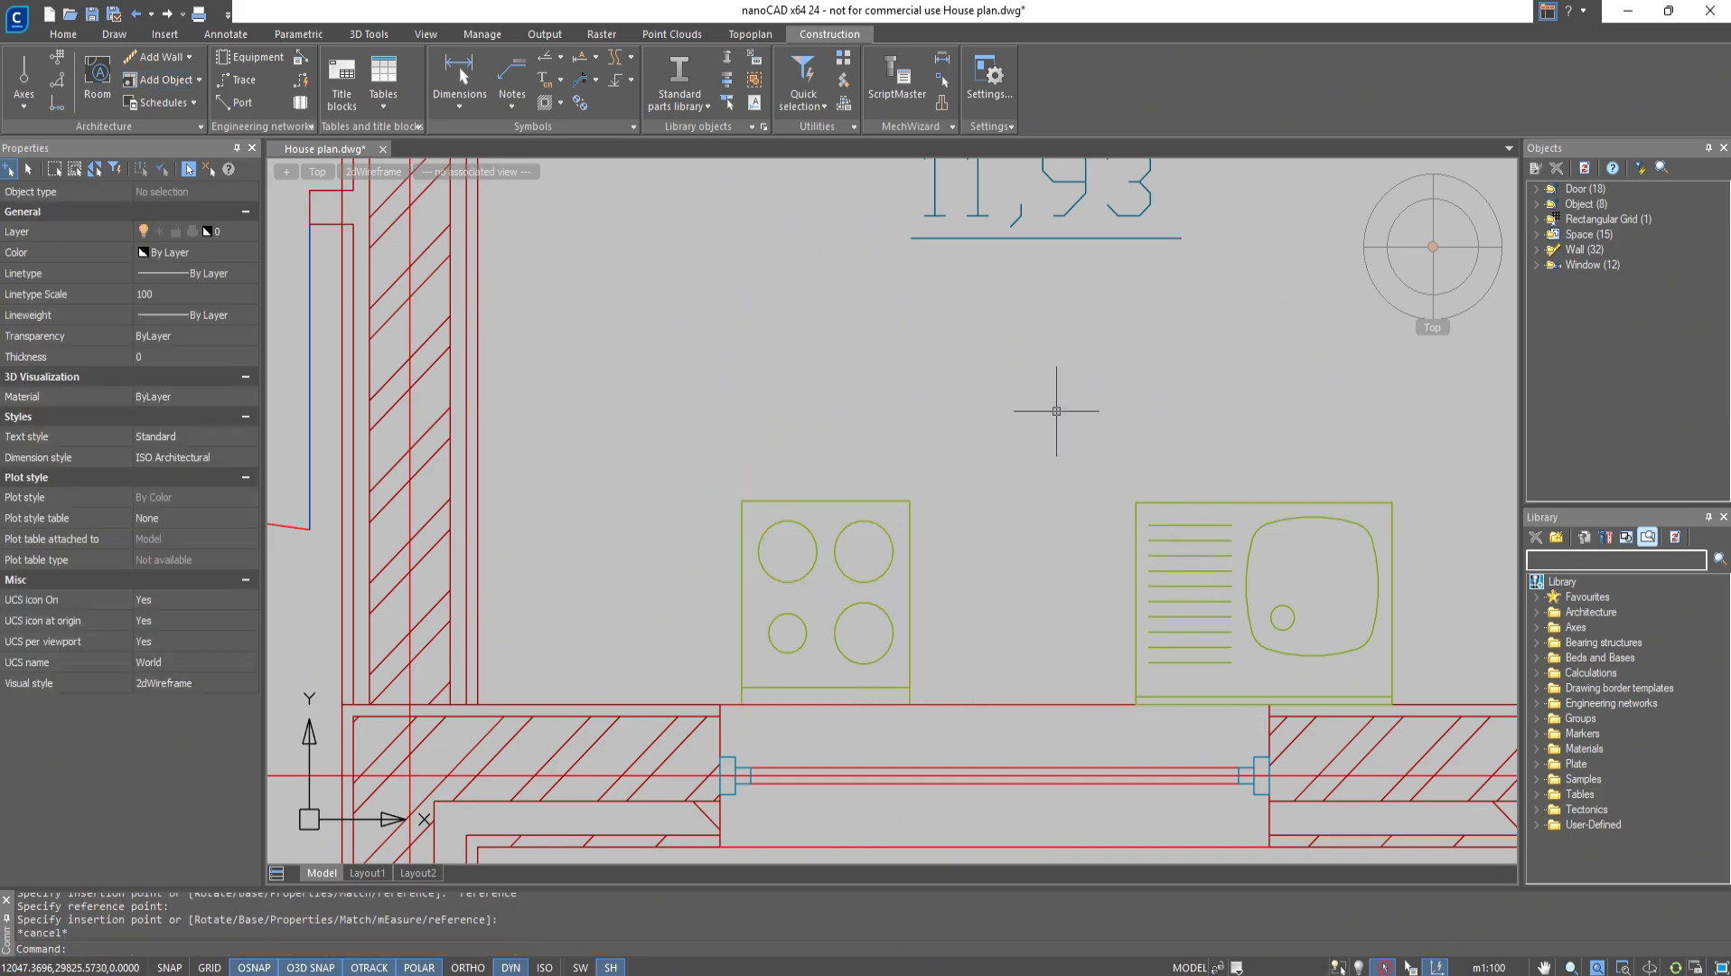
Generate a Schedule of rooms from the whole floor plan with storey headings and place it right of the plan
click(1433, 246)
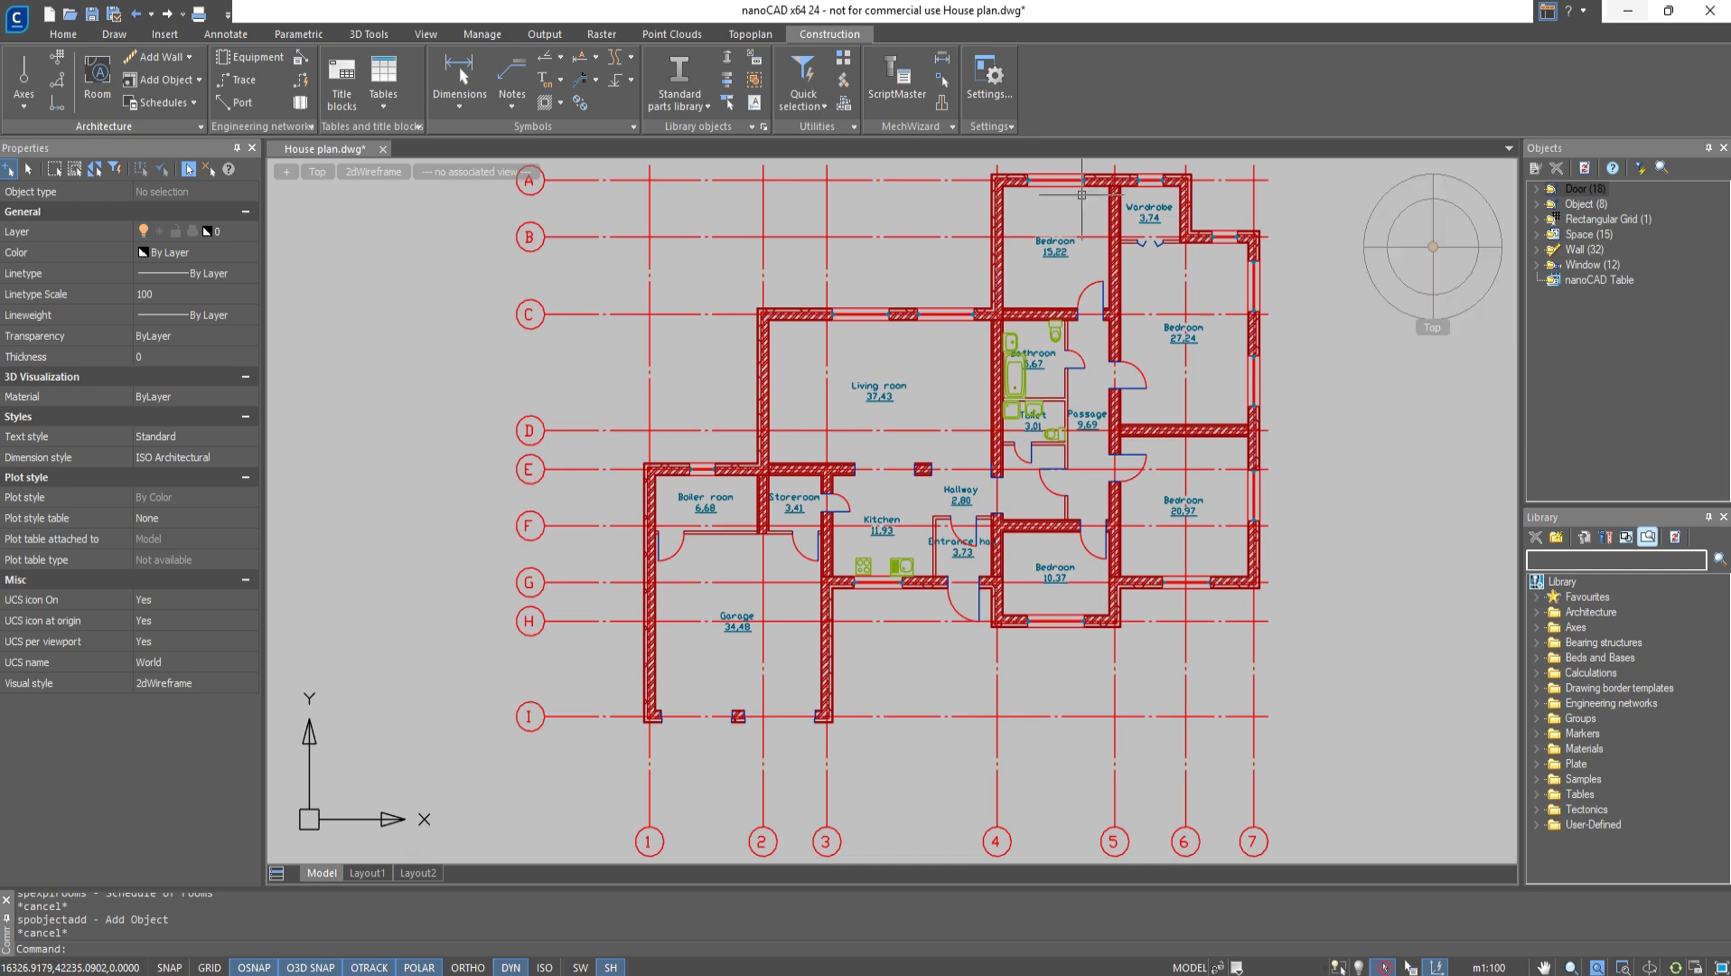
click(194, 101)
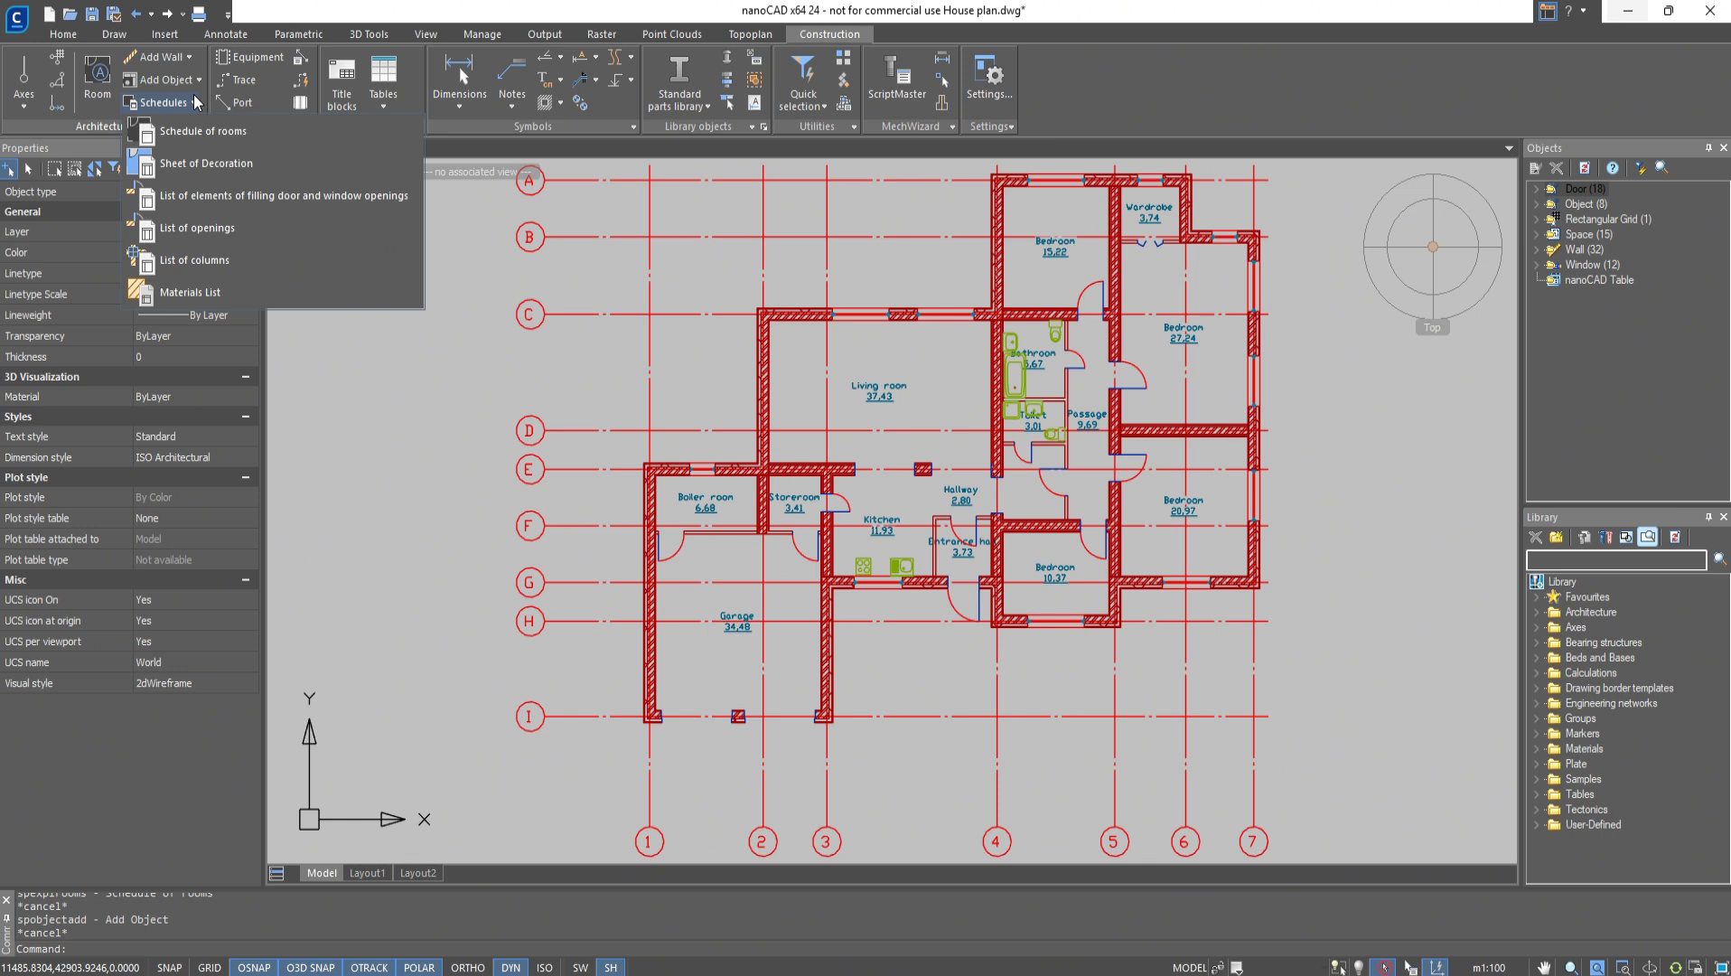
click(217, 143)
scroll(790, 455, down, 2)
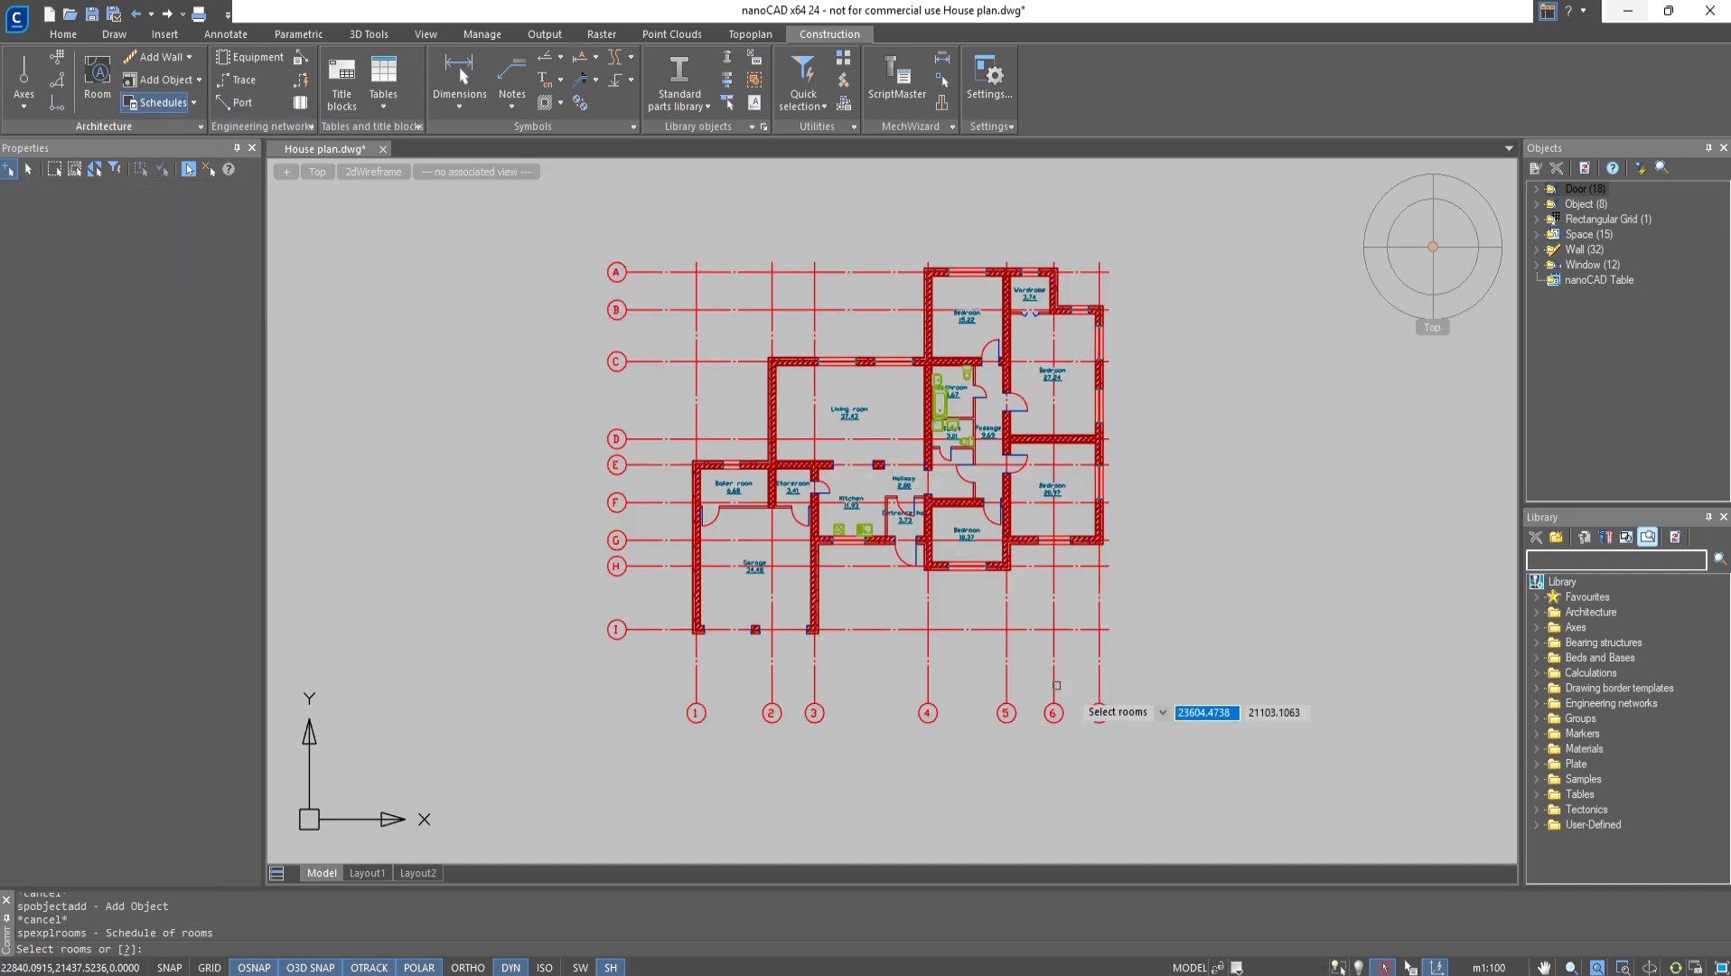
click(1171, 766)
click(570, 205)
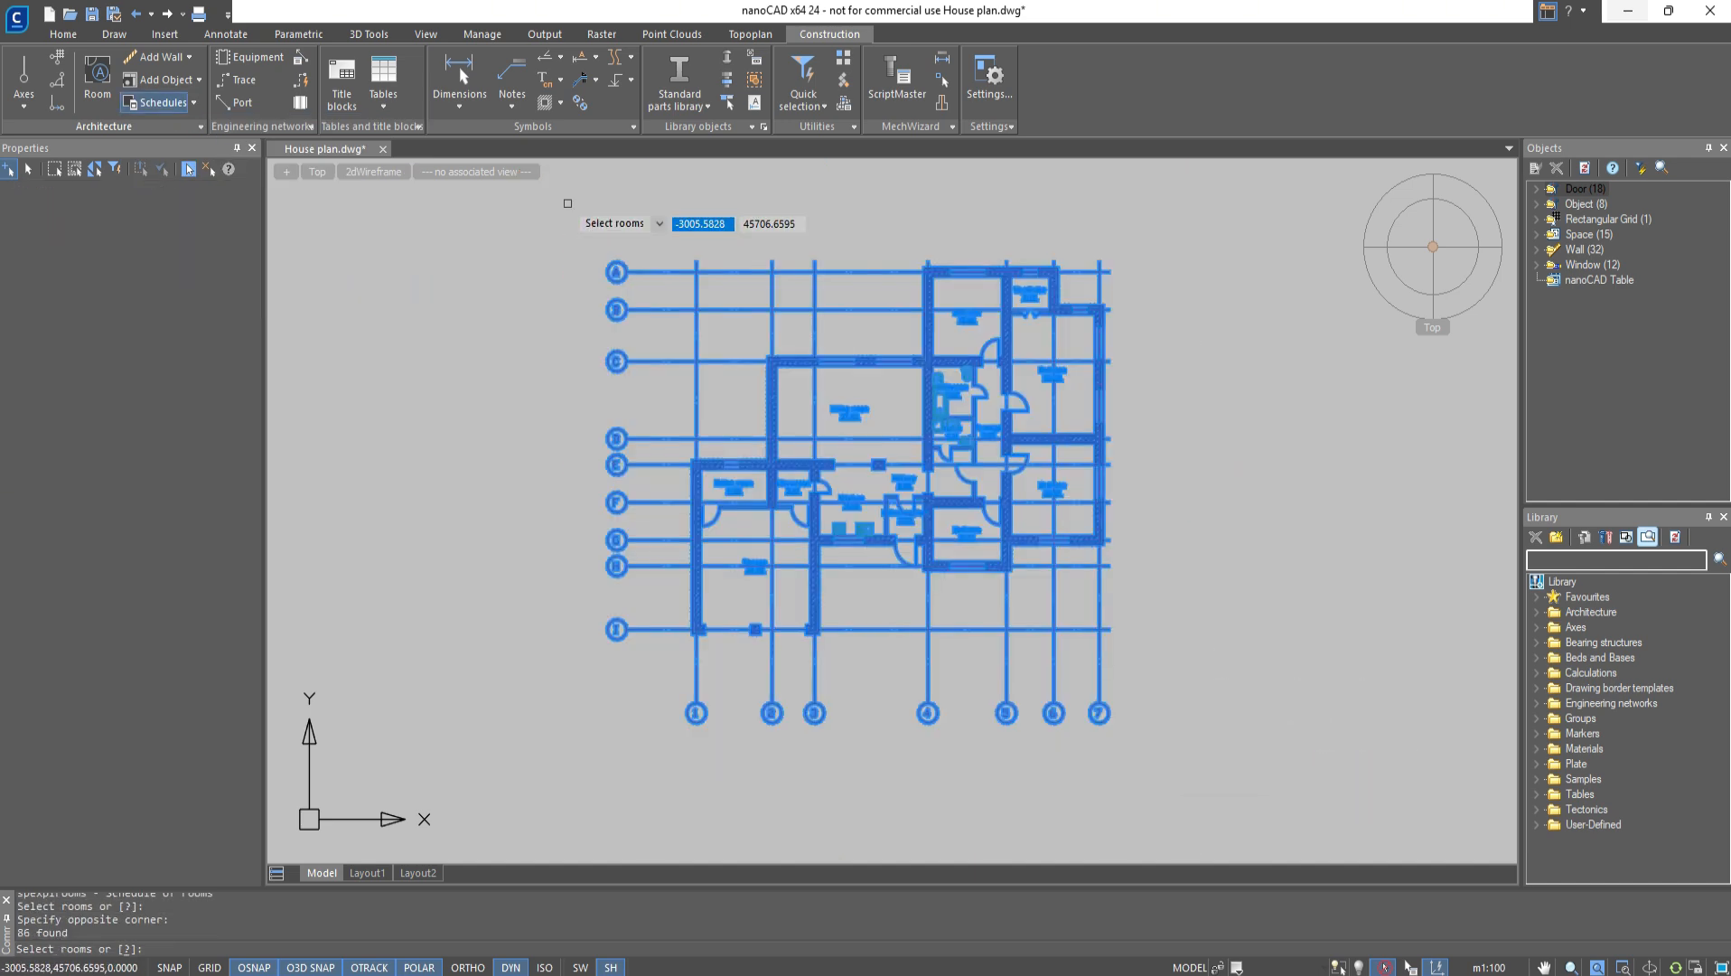
key(Return)
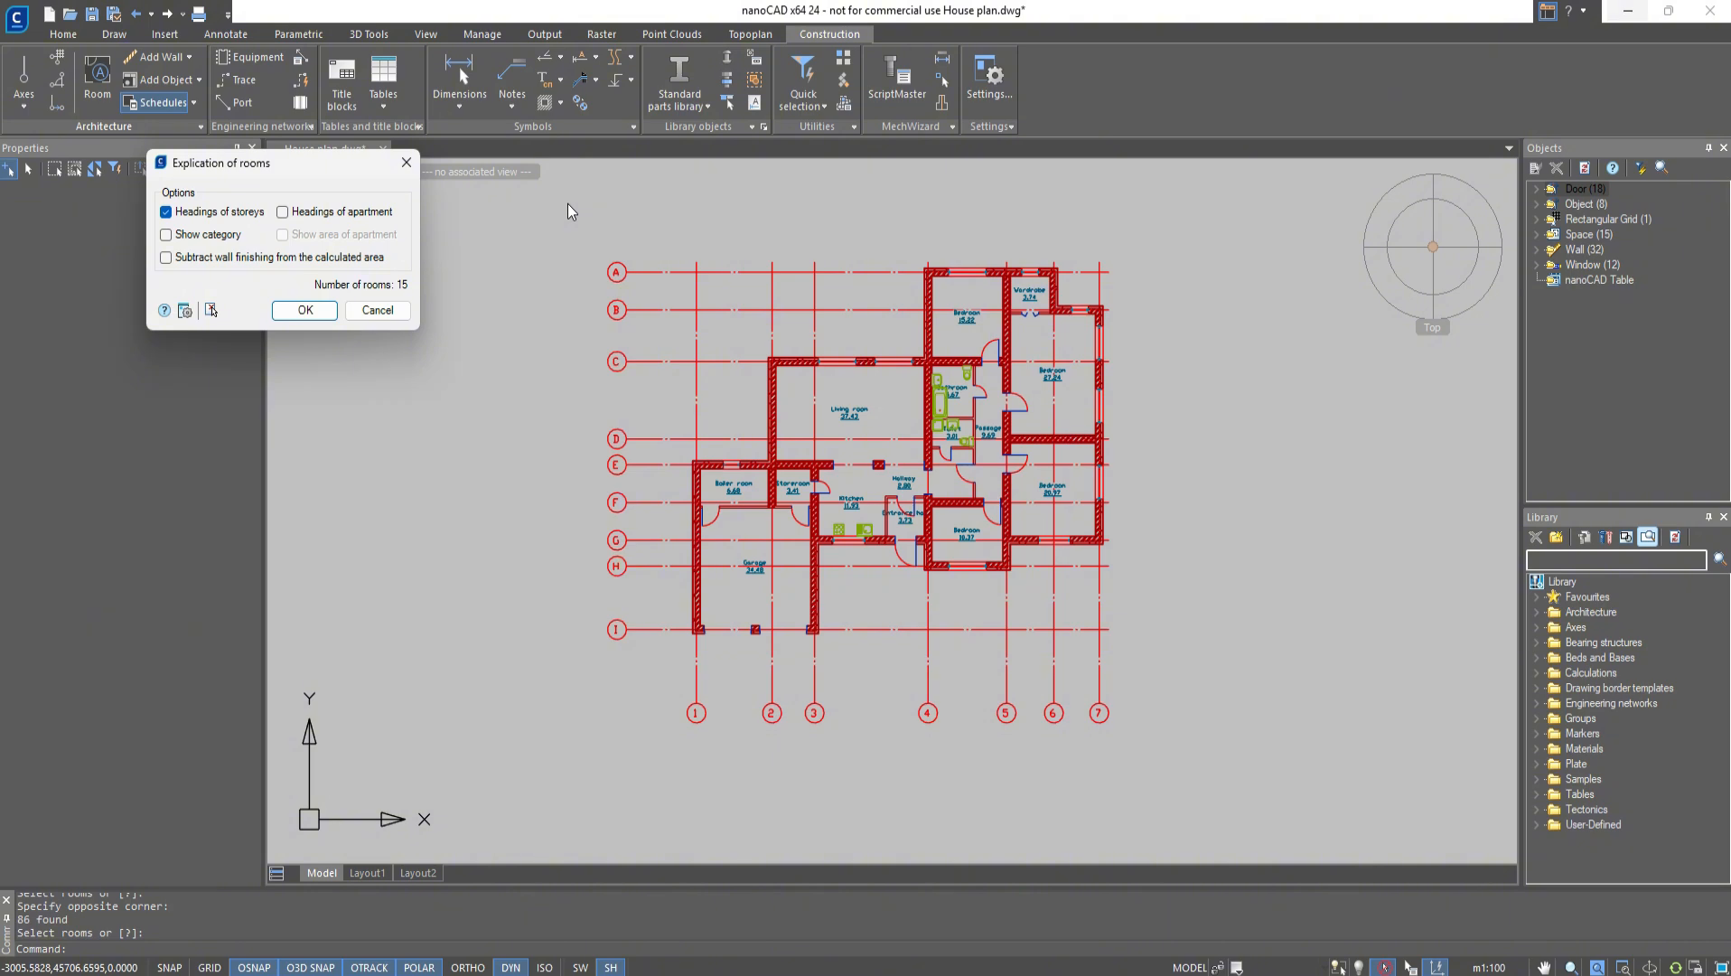
click(323, 308)
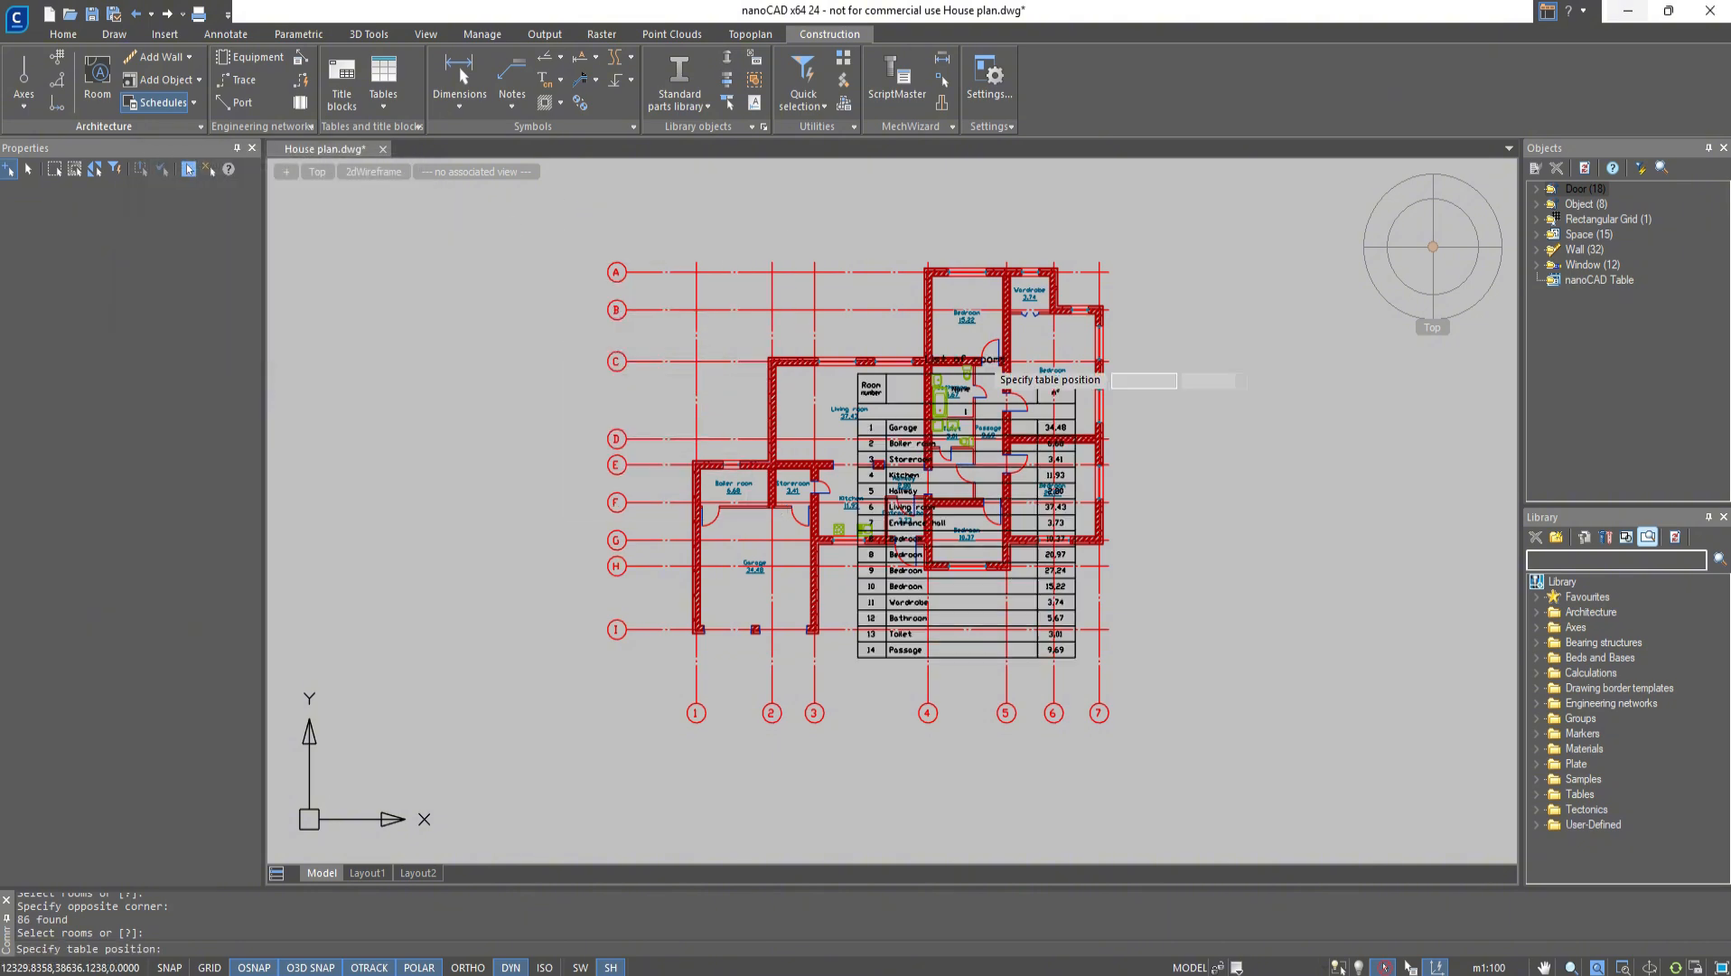
click(1175, 289)
Edit the List of rooms table to include apartment headings and the area of the apartment
scroll(1235, 457, up, 3)
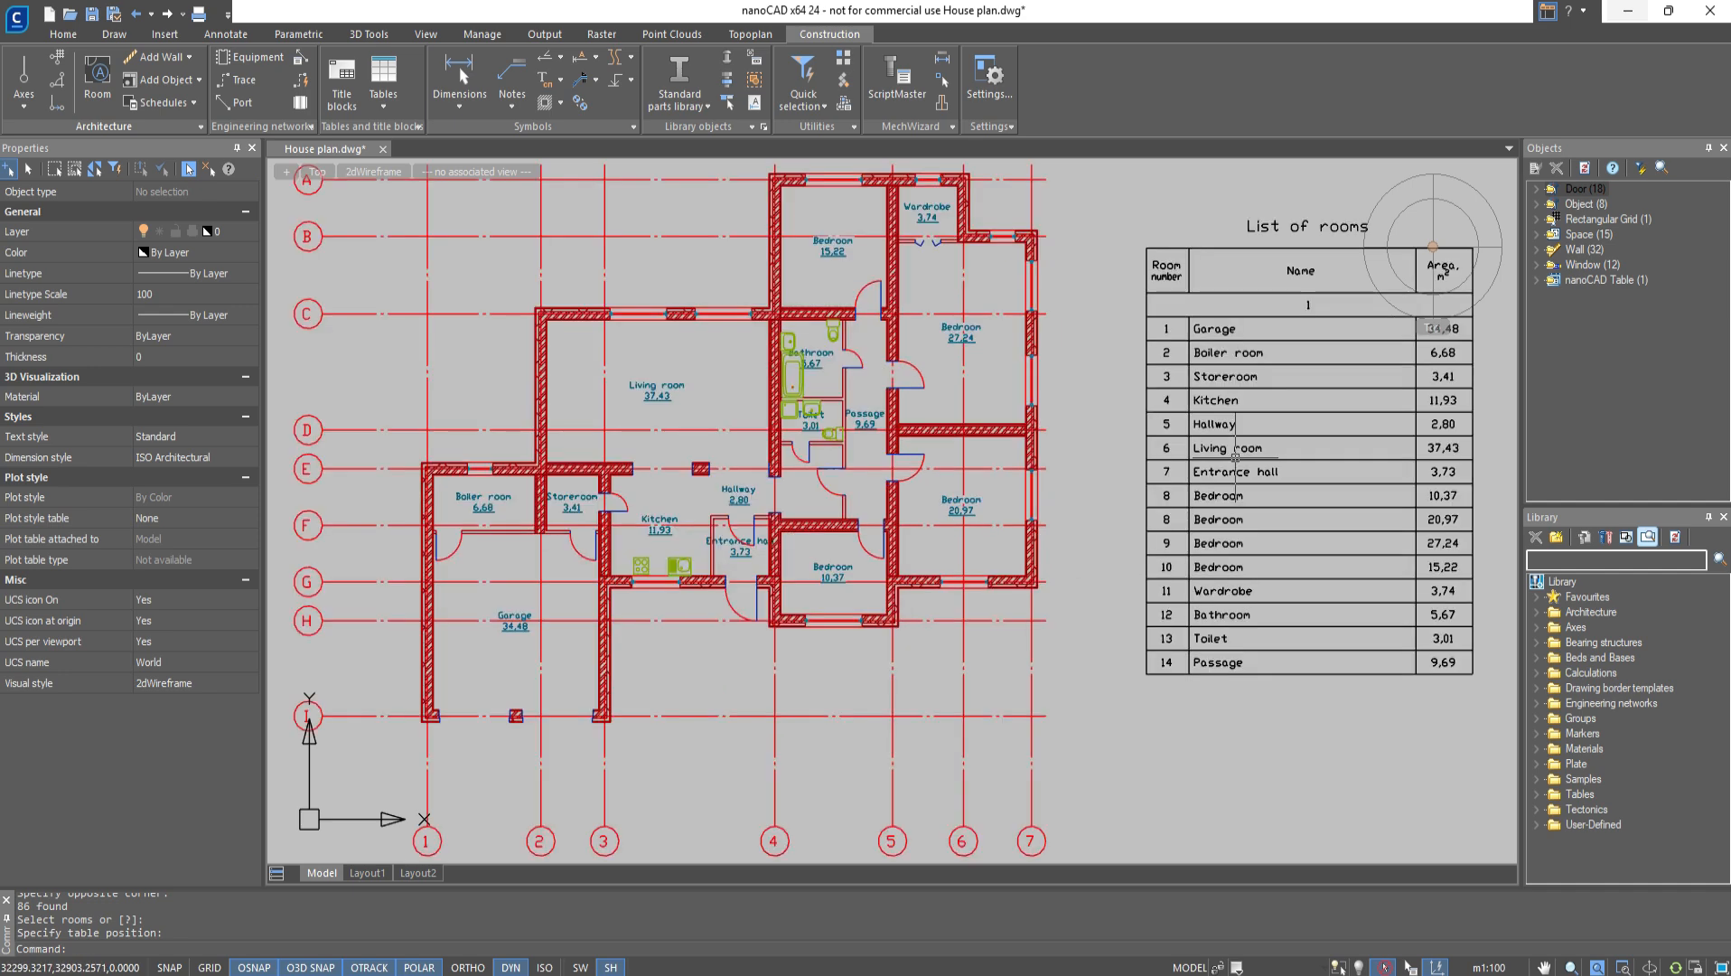
scroll(904, 455, up, 2)
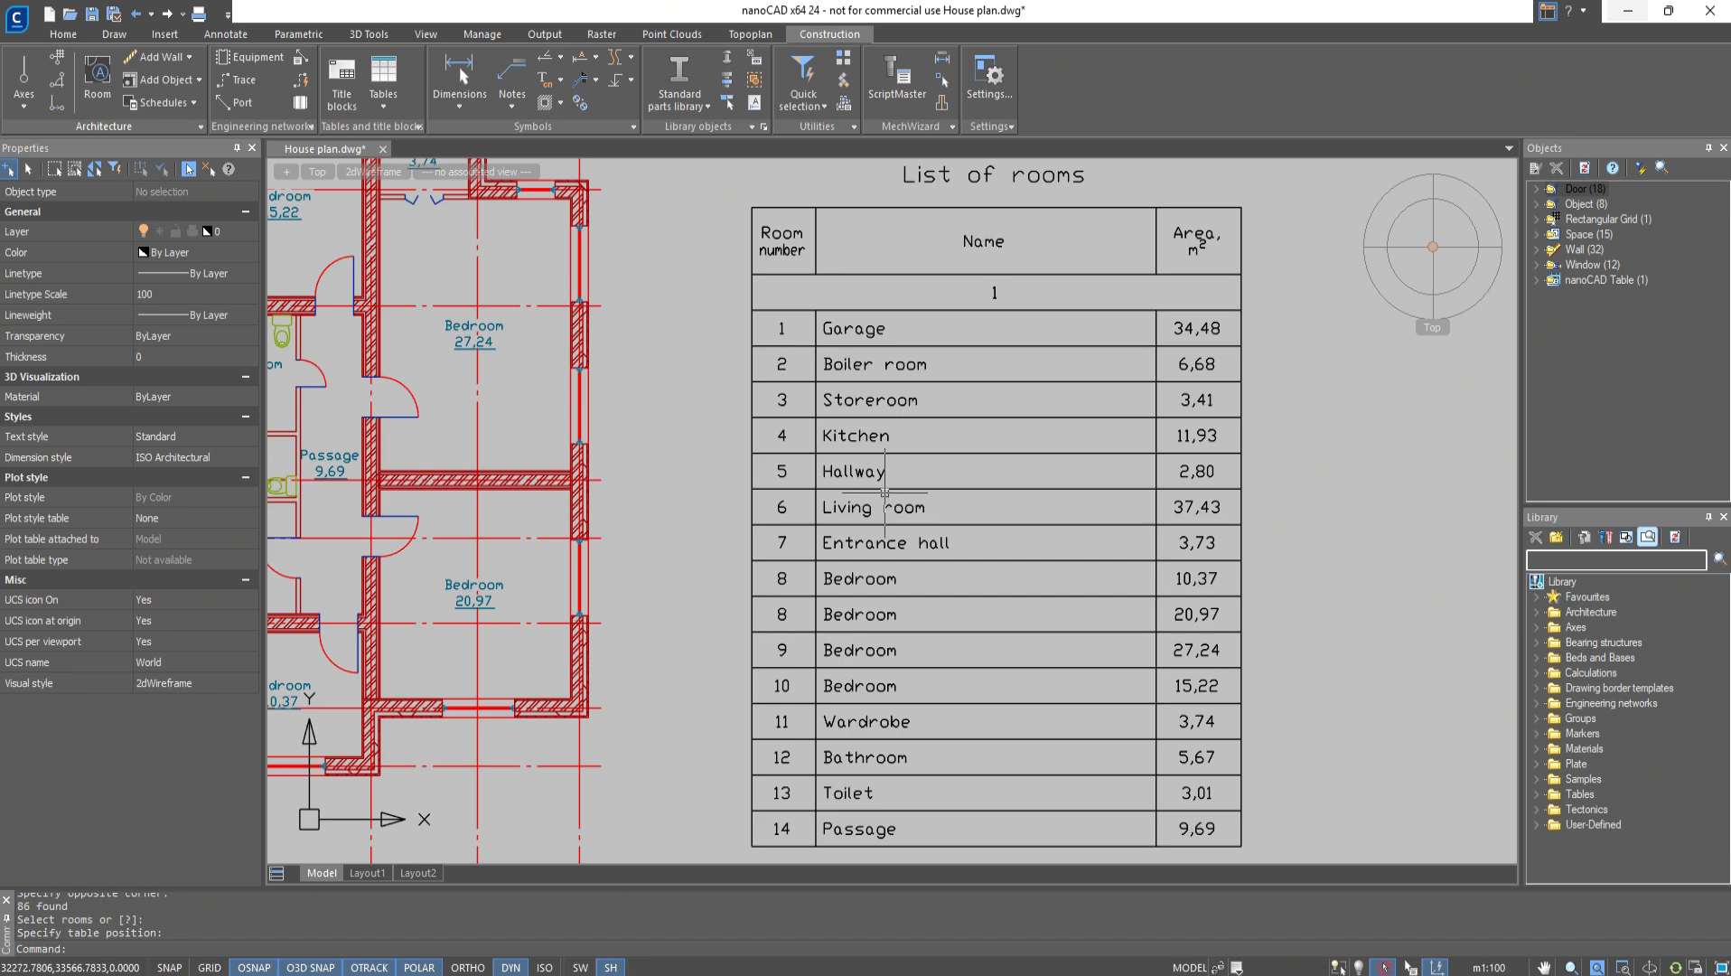
double_click(883, 491)
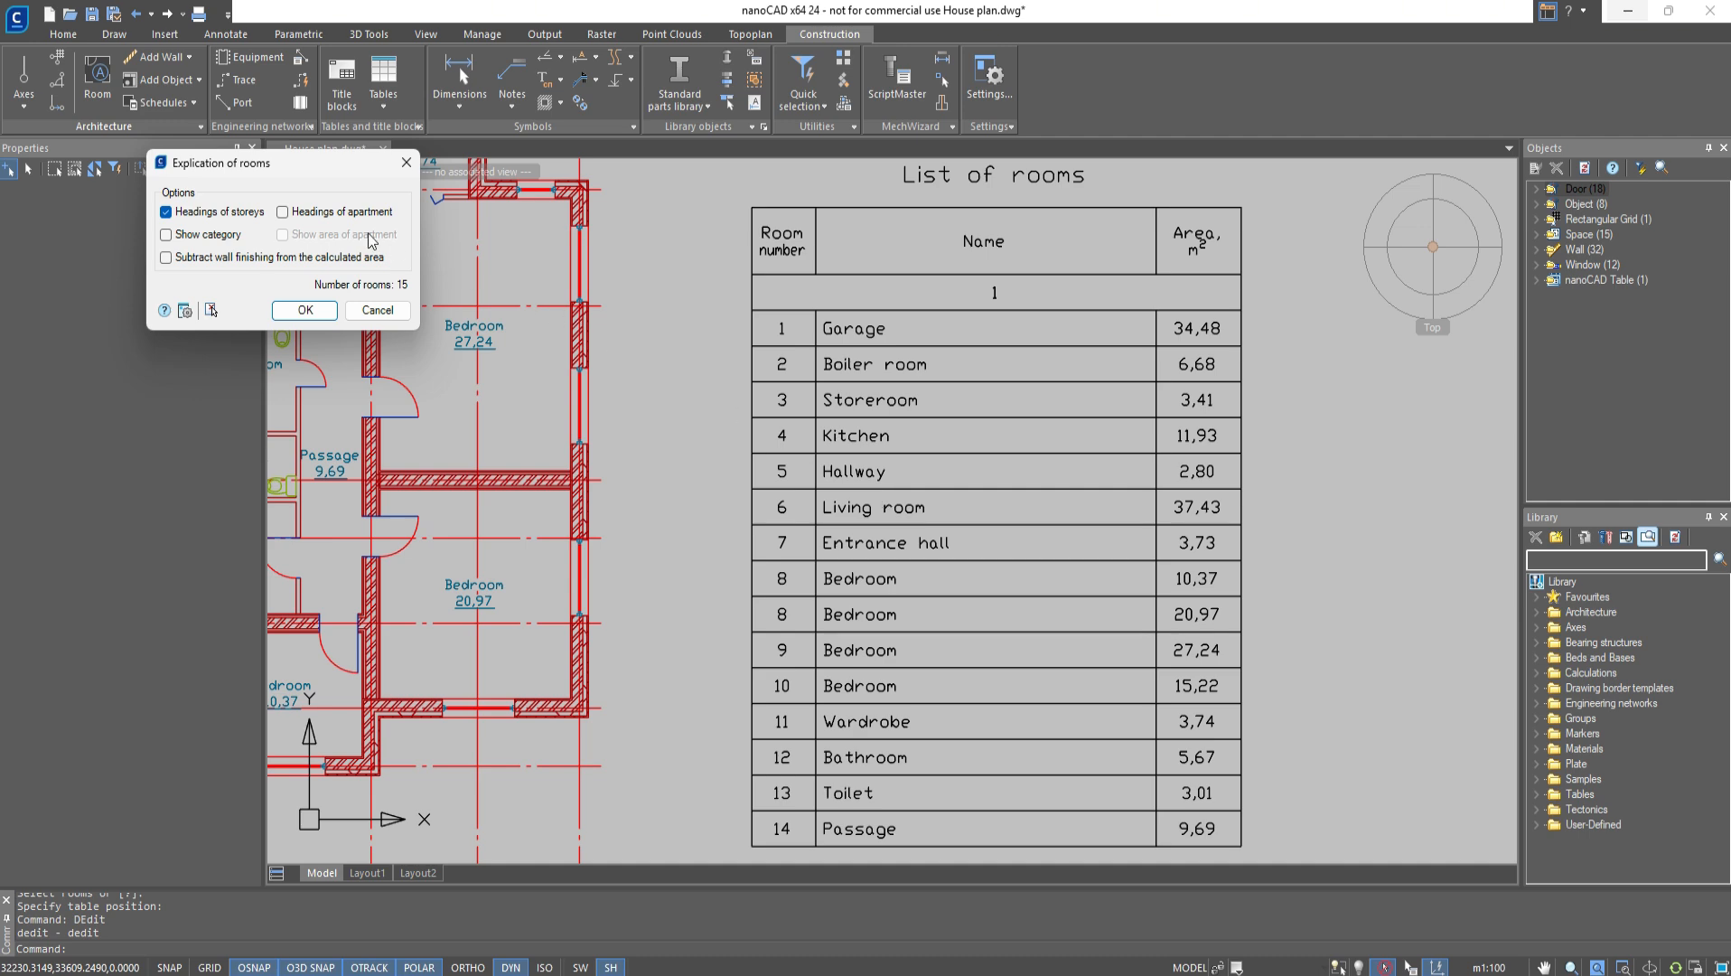
click(284, 213)
click(283, 234)
click(295, 311)
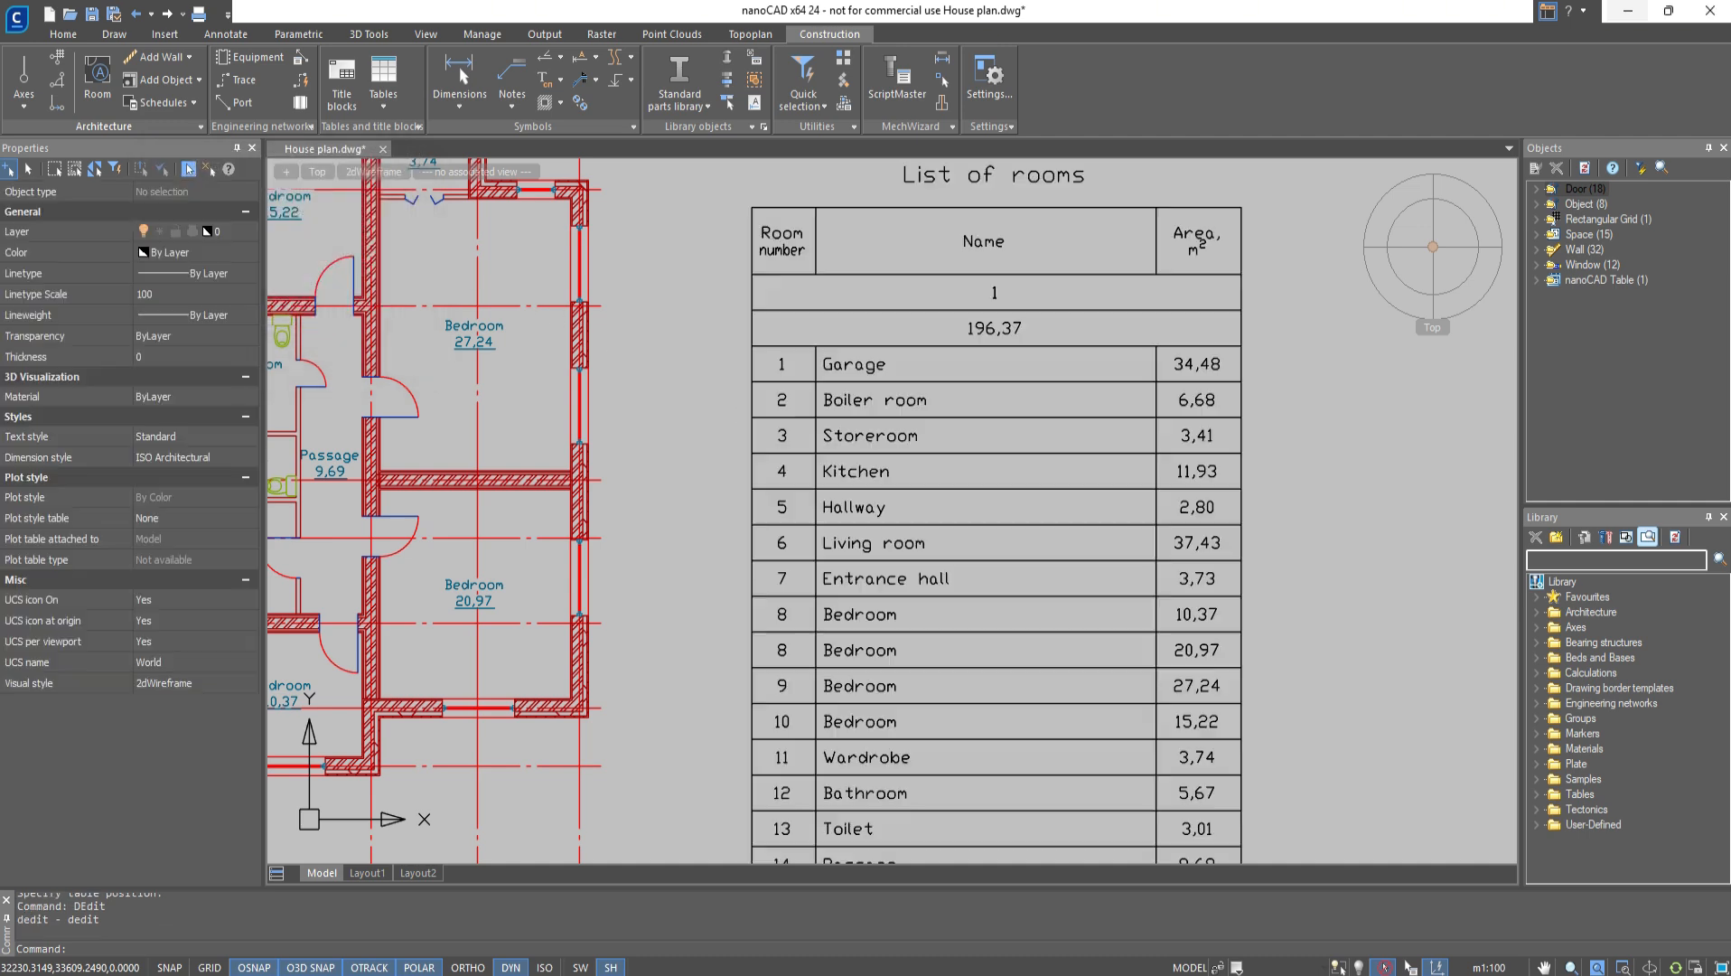
scroll(1052, 506, down, 2)
middle_drag(1060, 505, 1037, 440)
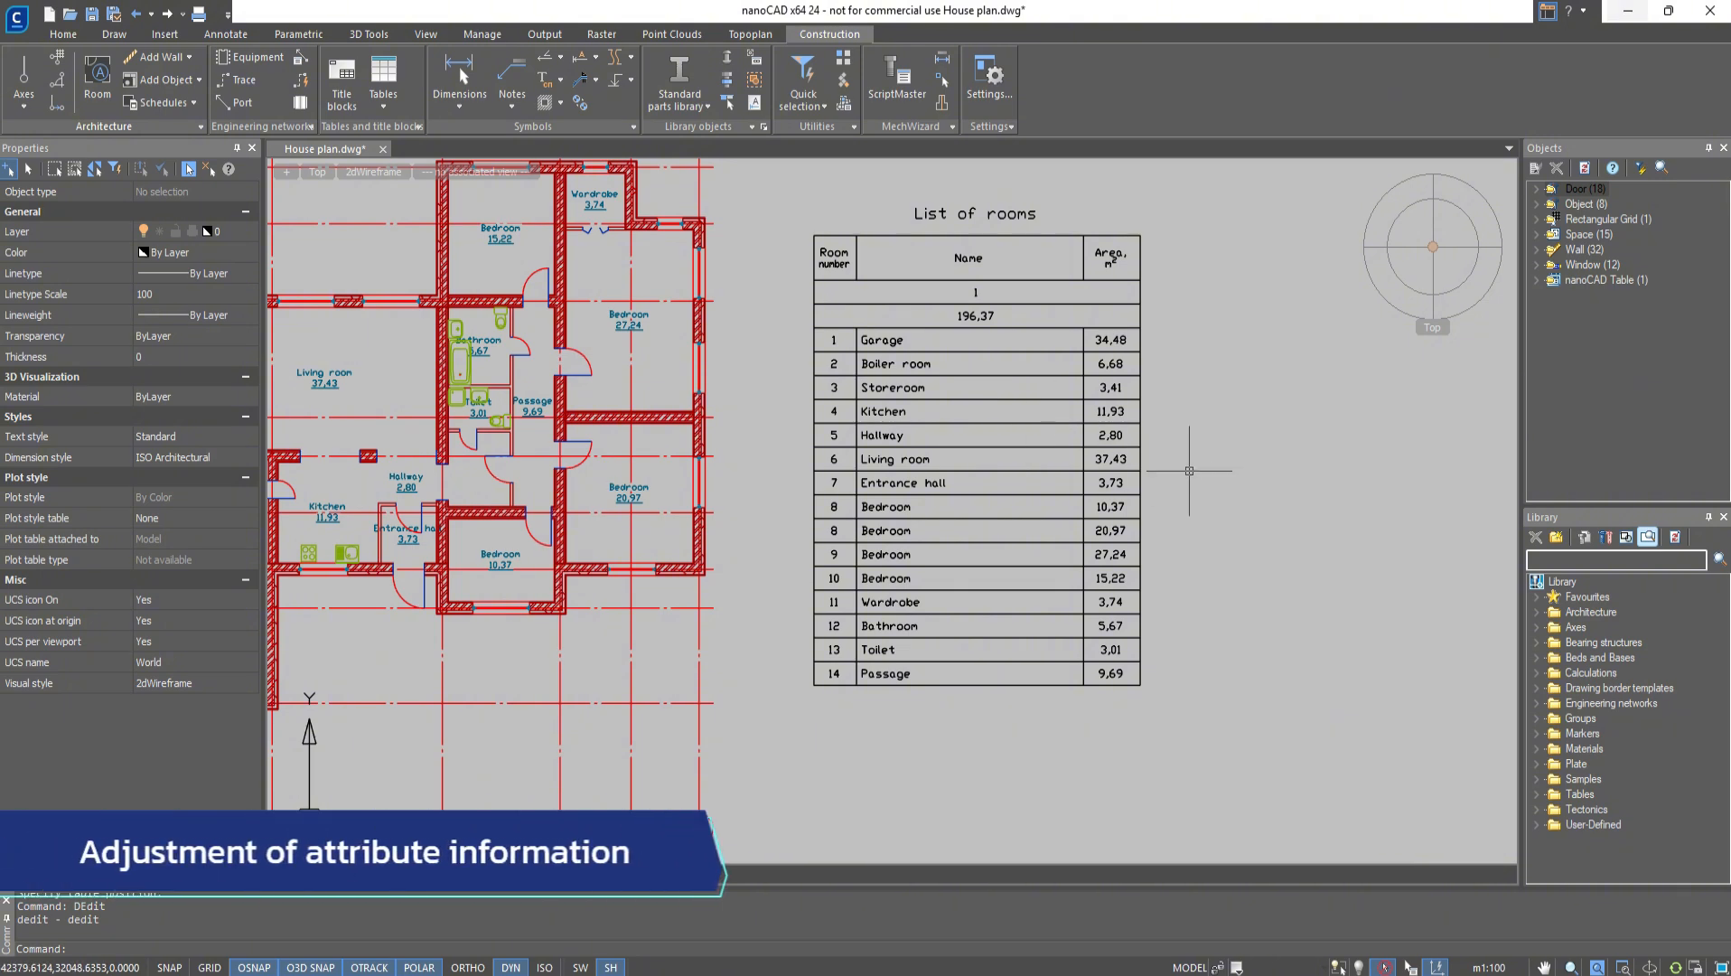
Select only the Space objects of the floor plan and set their Floor property to "1 floor"
middle_drag(738, 460, 1068, 455)
scroll(1057, 499, down, 2)
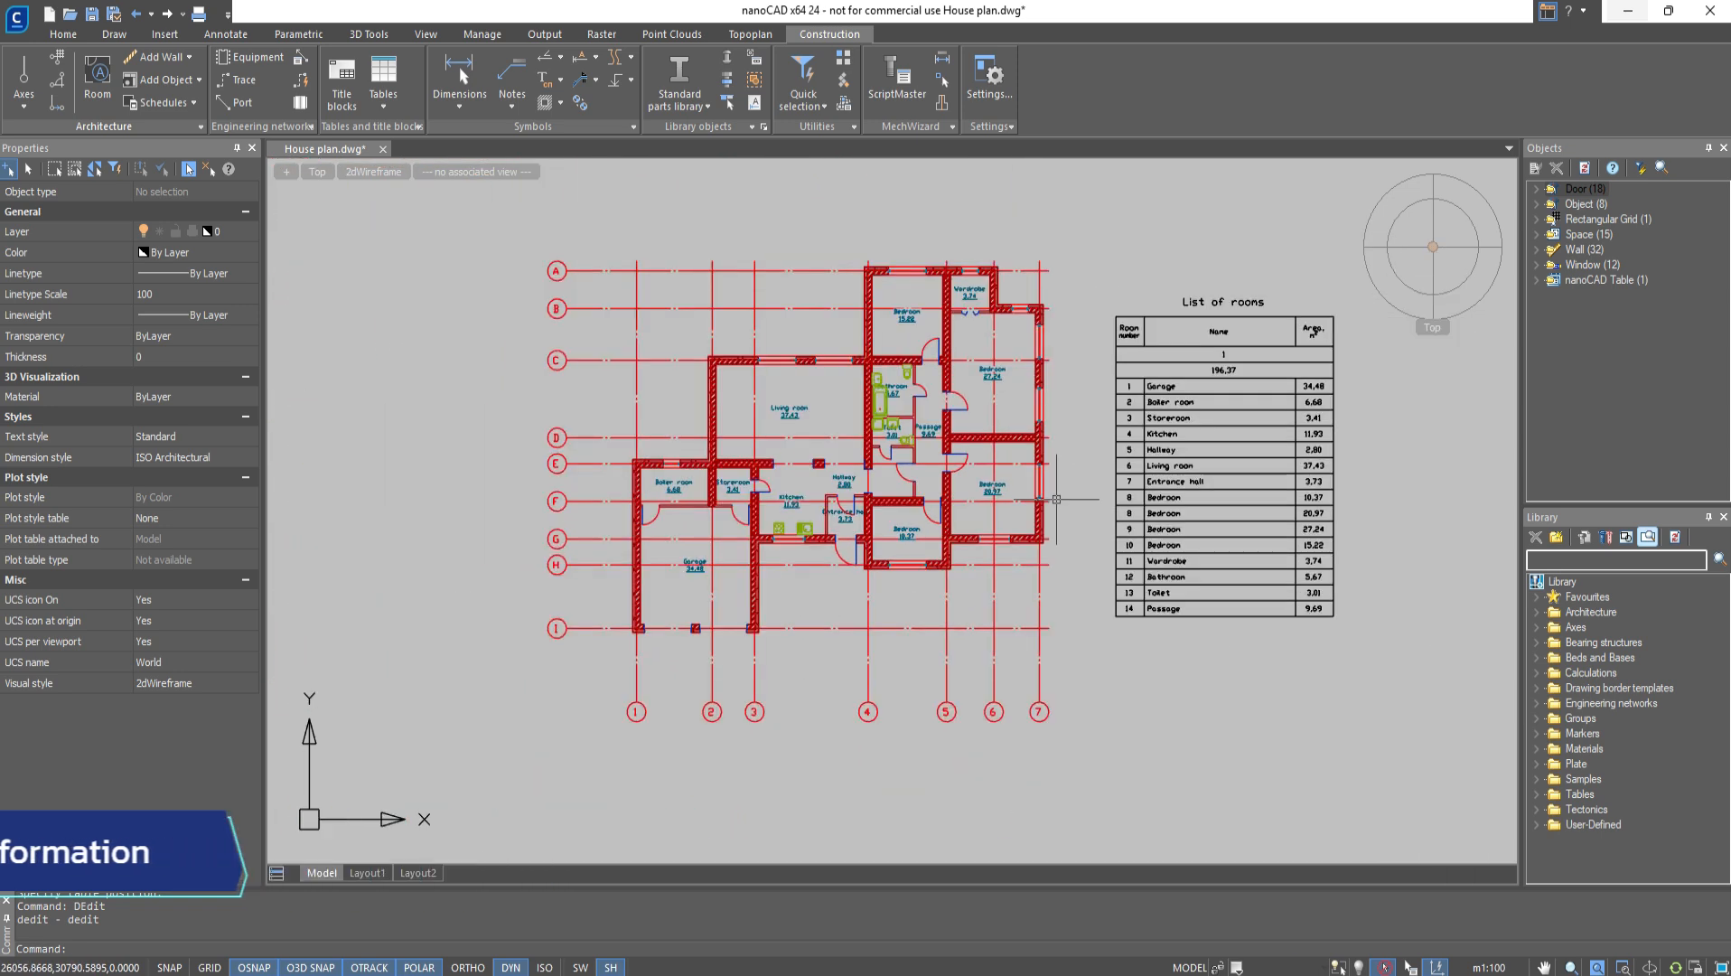
click(1105, 705)
click(497, 231)
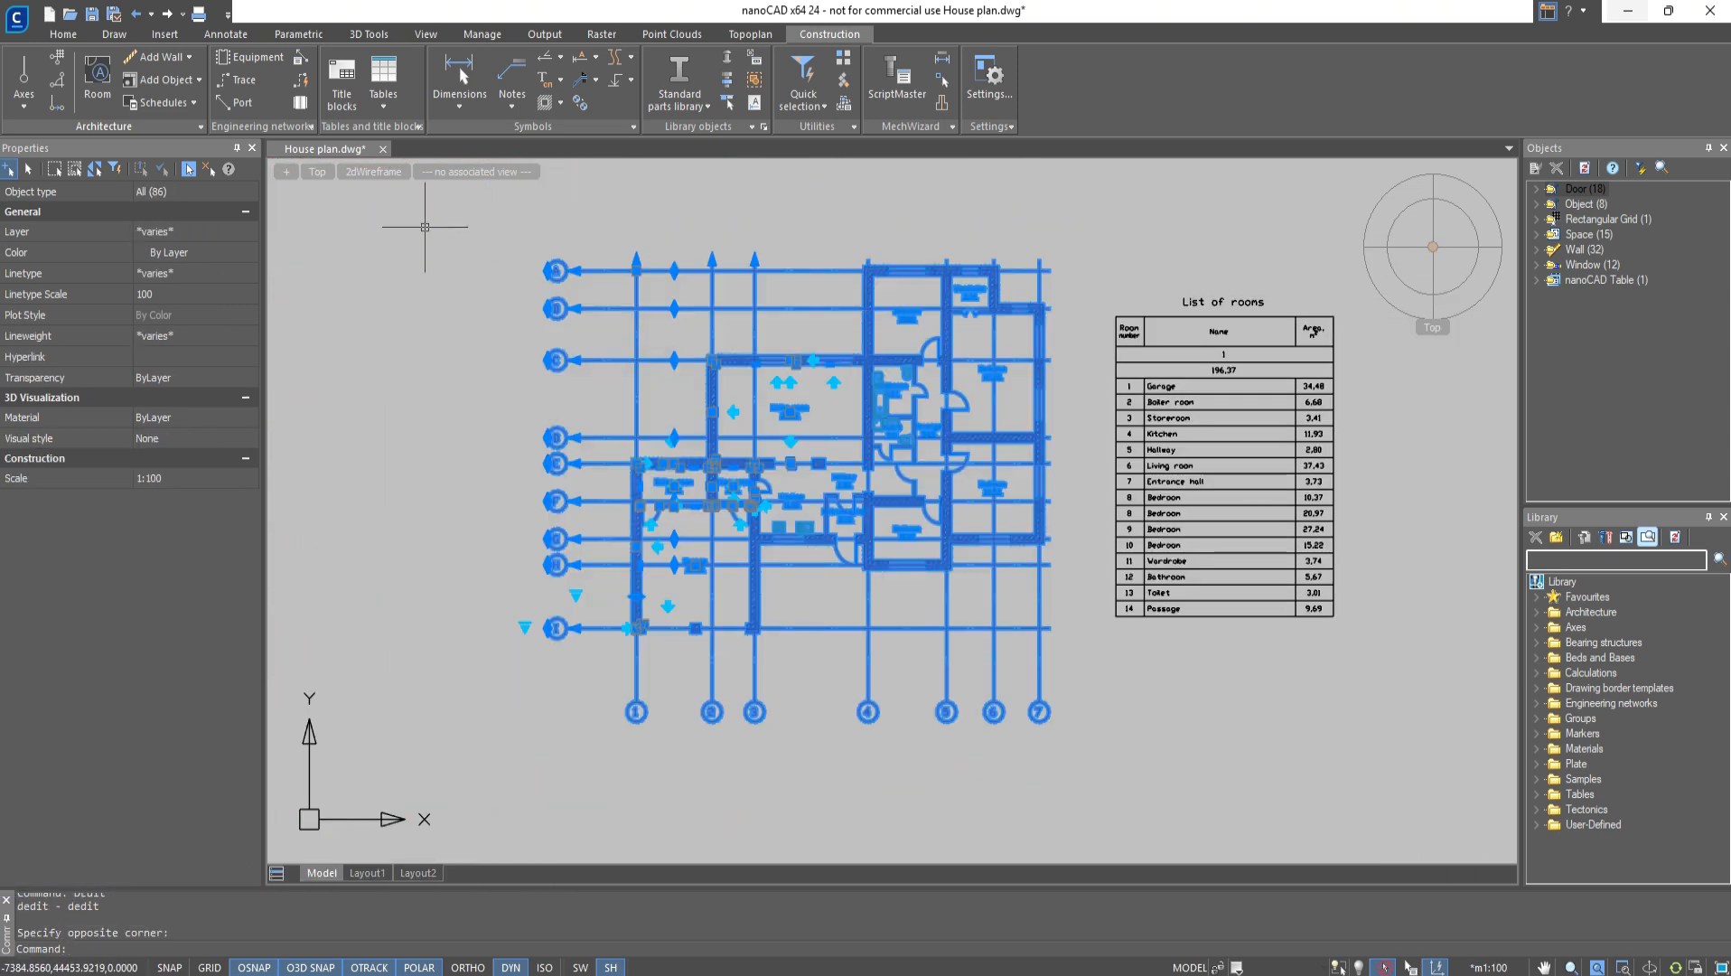
click(201, 194)
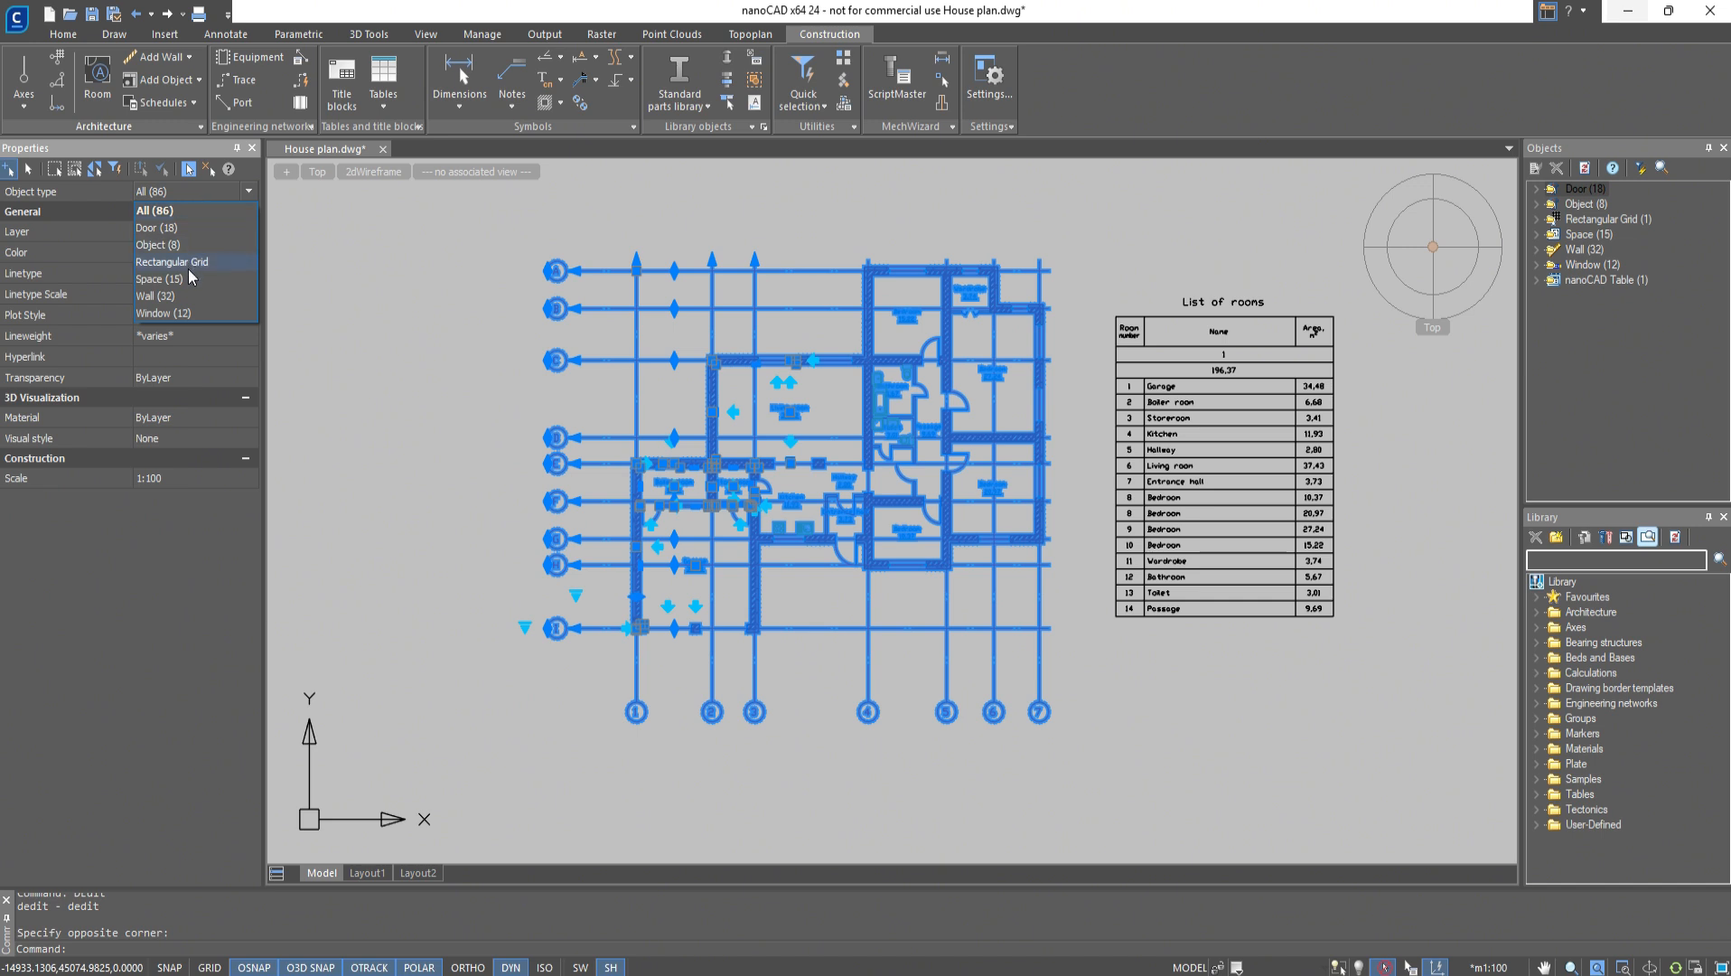
click(186, 278)
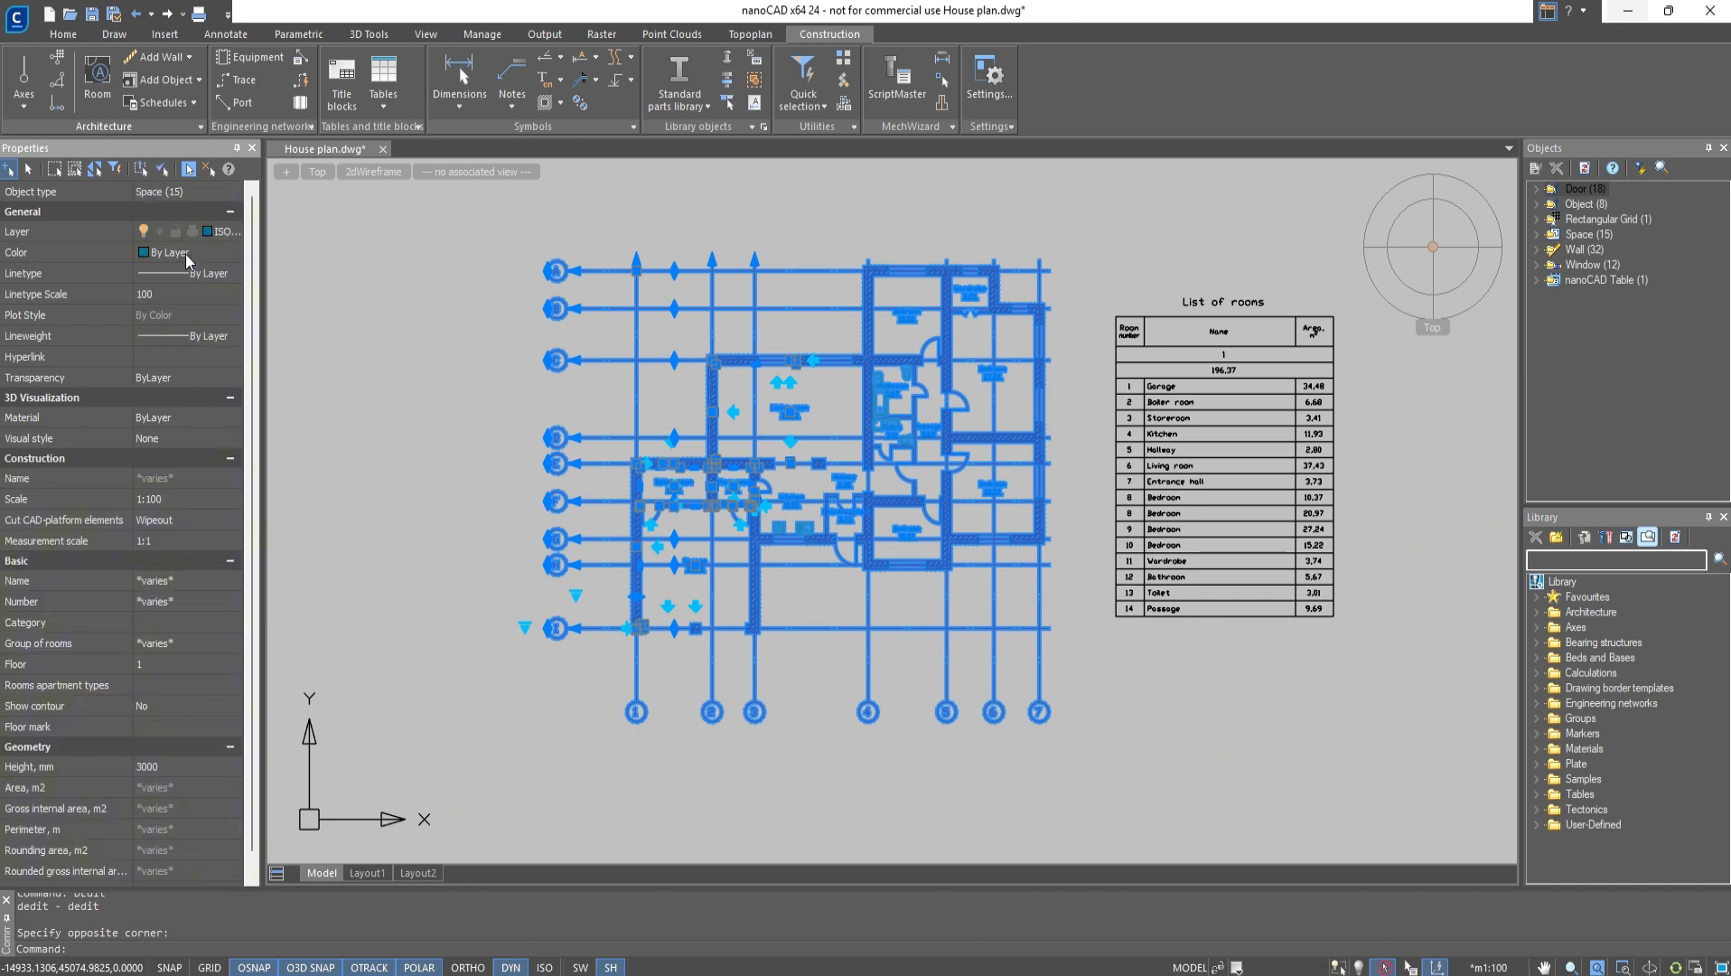
click(164, 171)
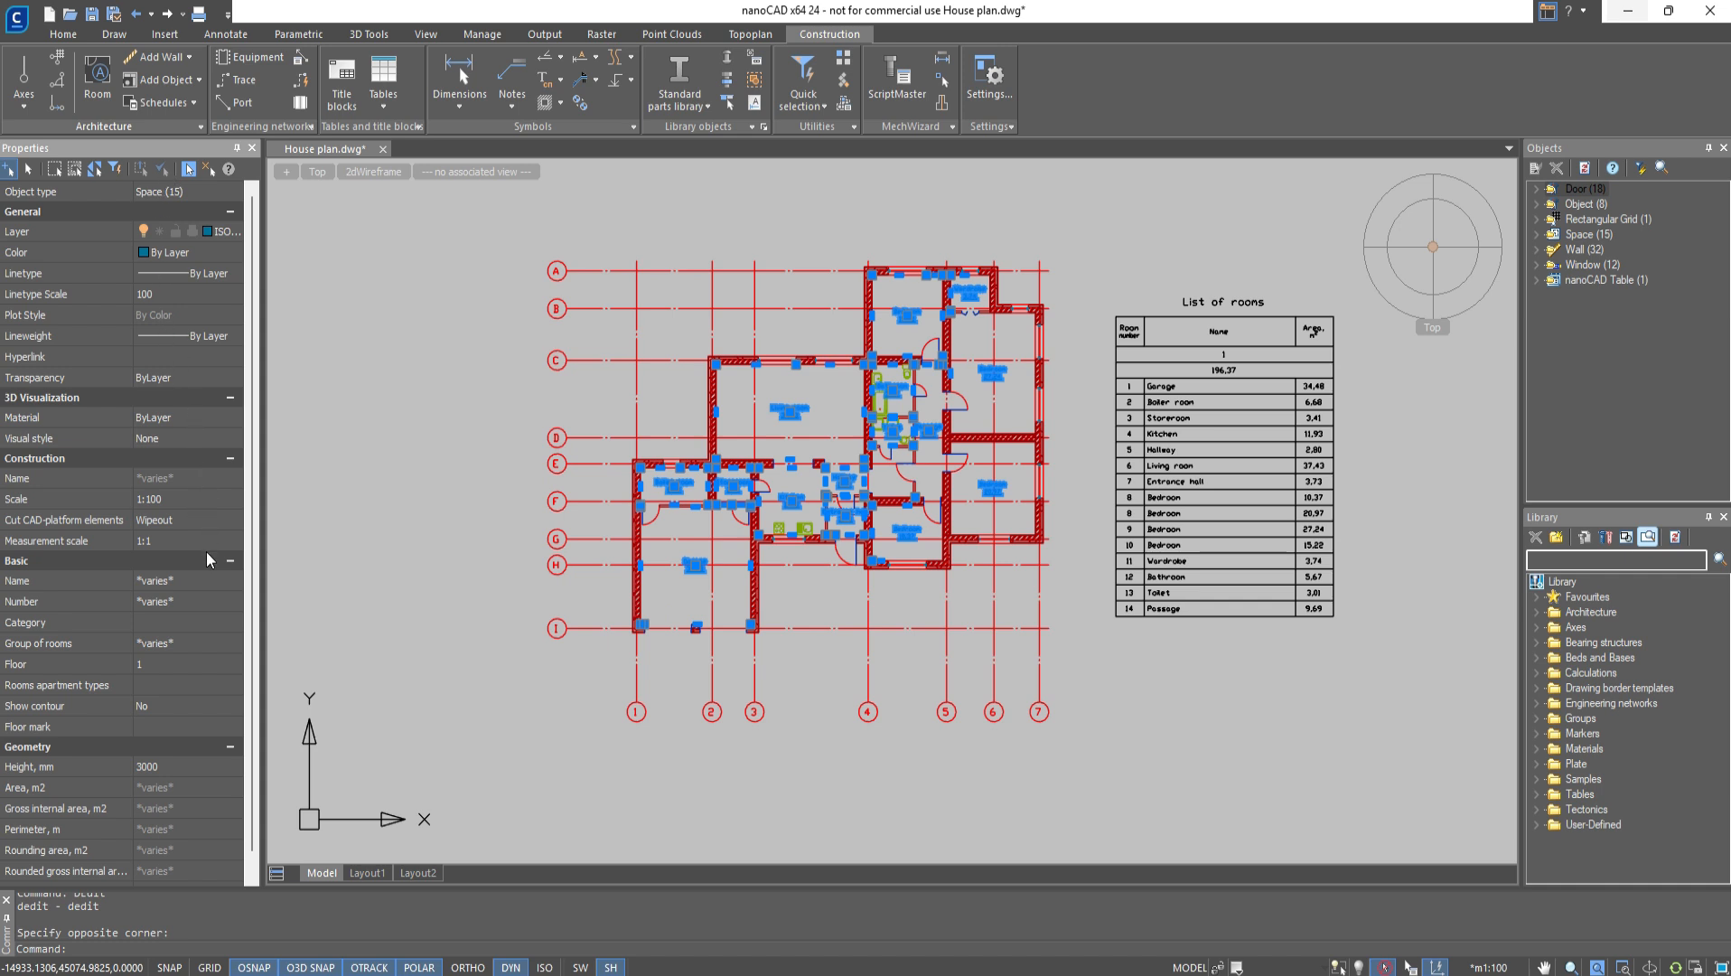
scroll(206, 552, down, 1)
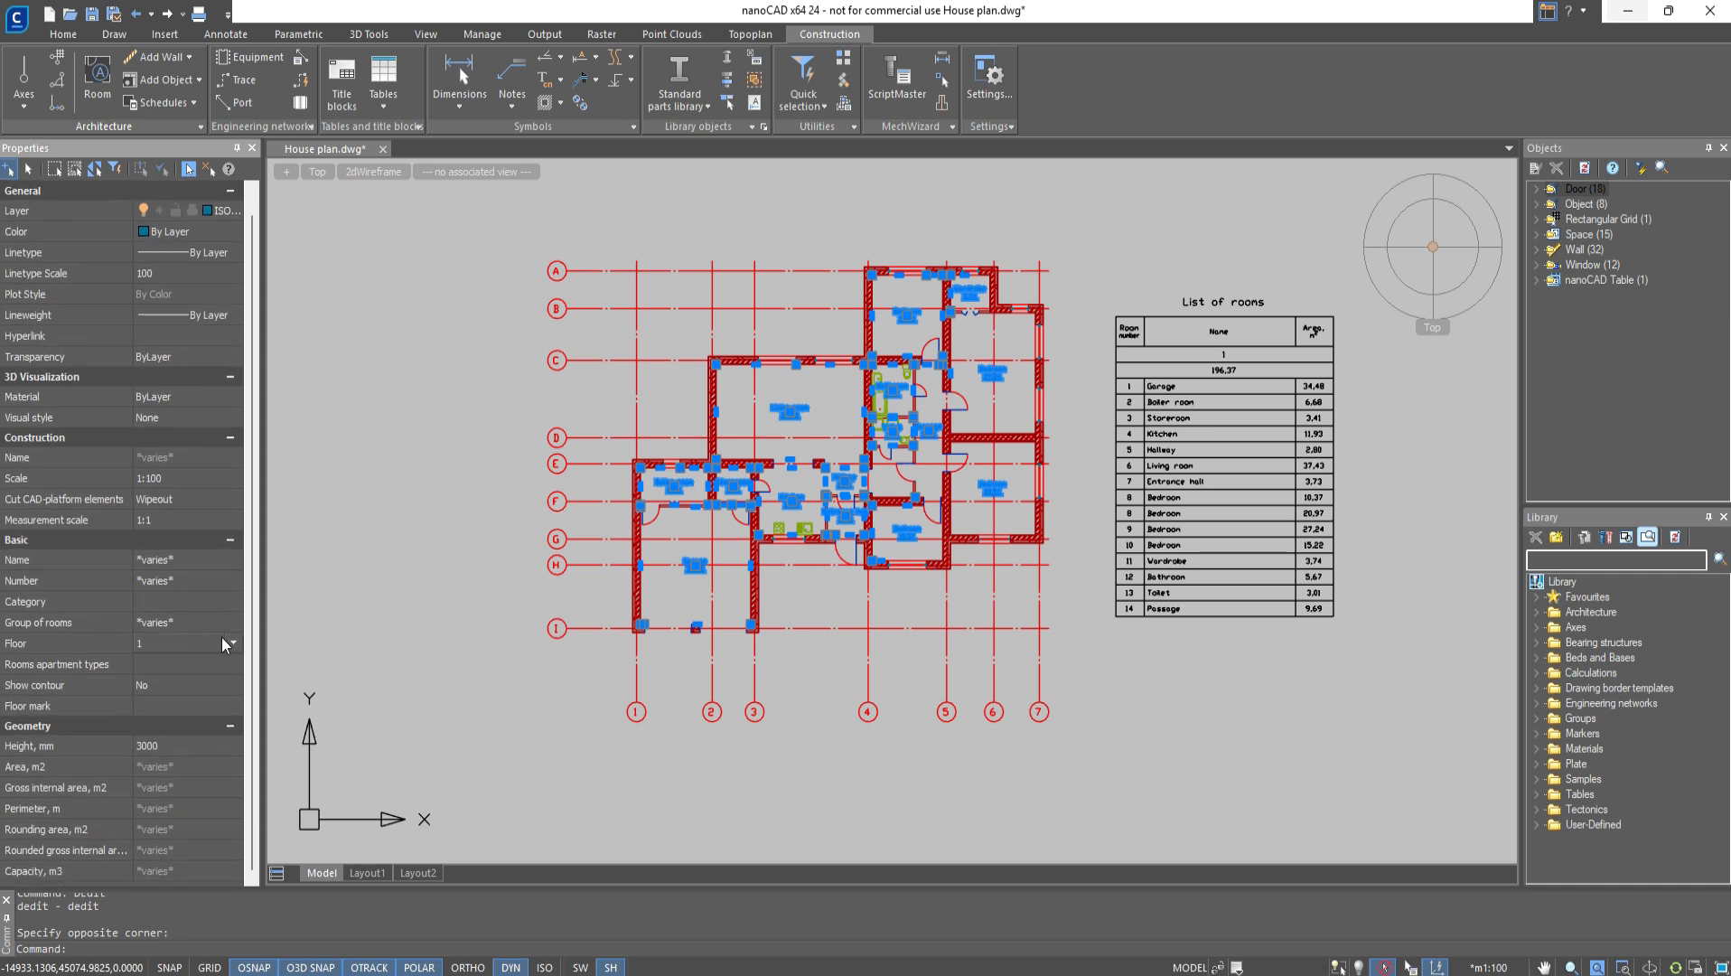
click(222, 642)
click(183, 698)
key(Escape)
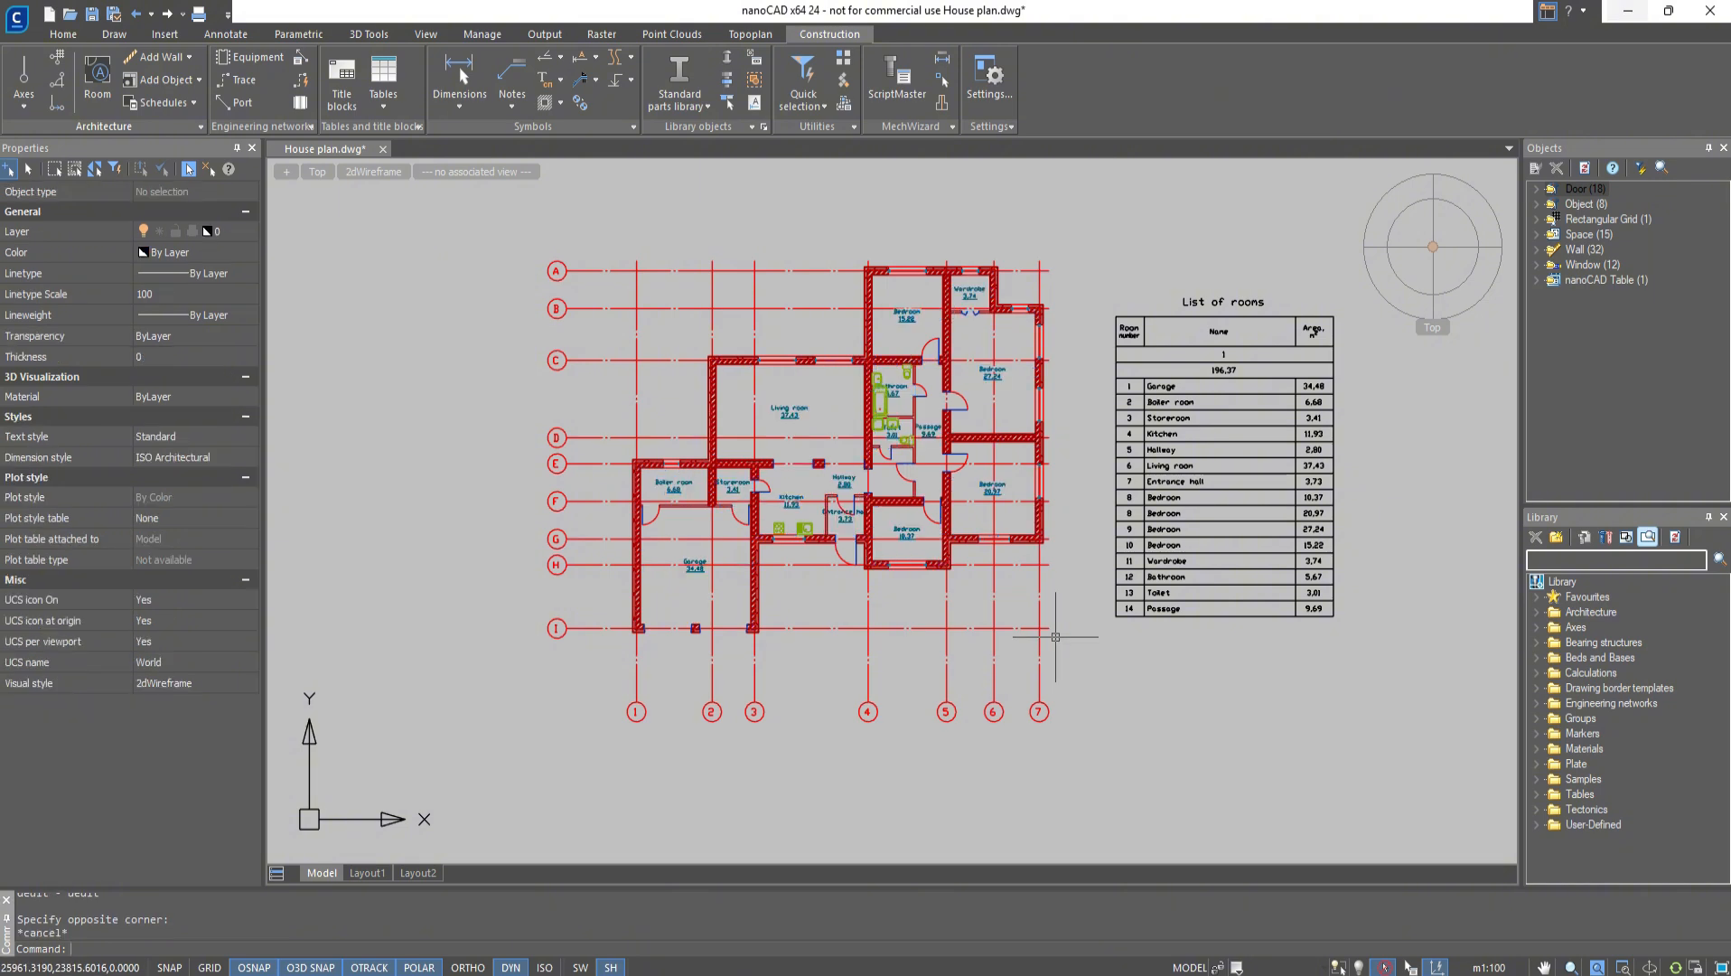
Delete the List of rooms table beside the plan
click(1244, 650)
click(1104, 493)
key(Delete)
Generate a Schedule of rooms from the whole plan with storey headings but no apartment headings, and place it right of the plan
click(194, 105)
click(172, 124)
click(1224, 779)
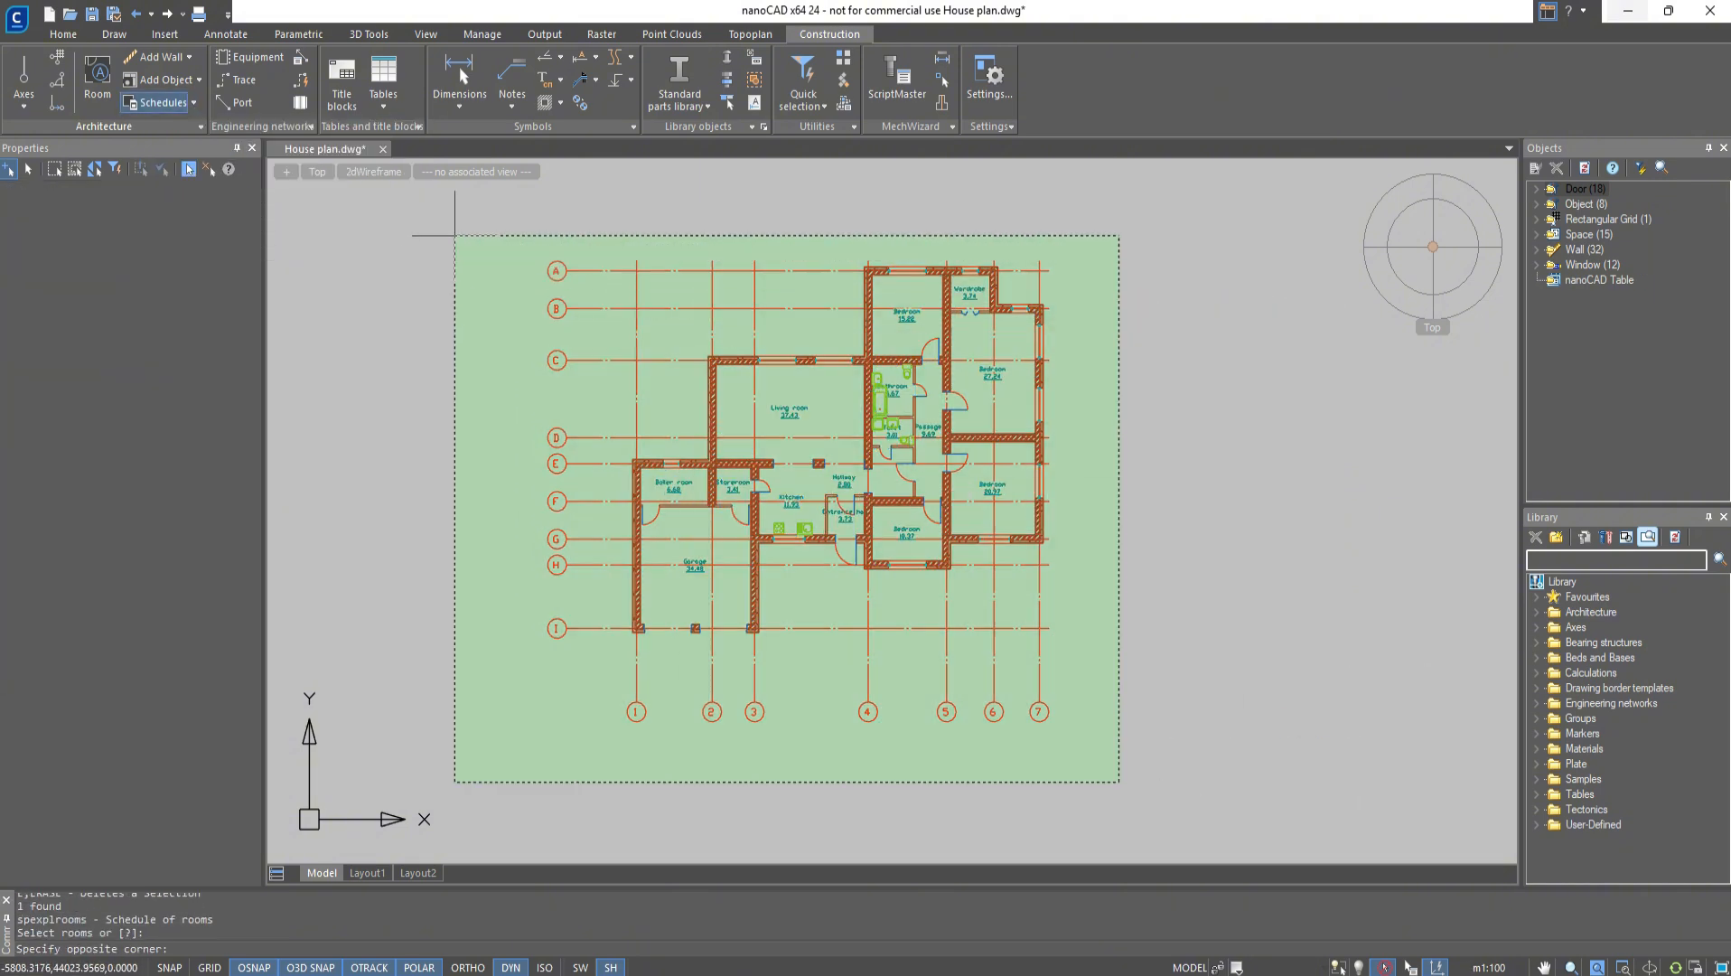
click(453, 236)
key(Return)
click(281, 211)
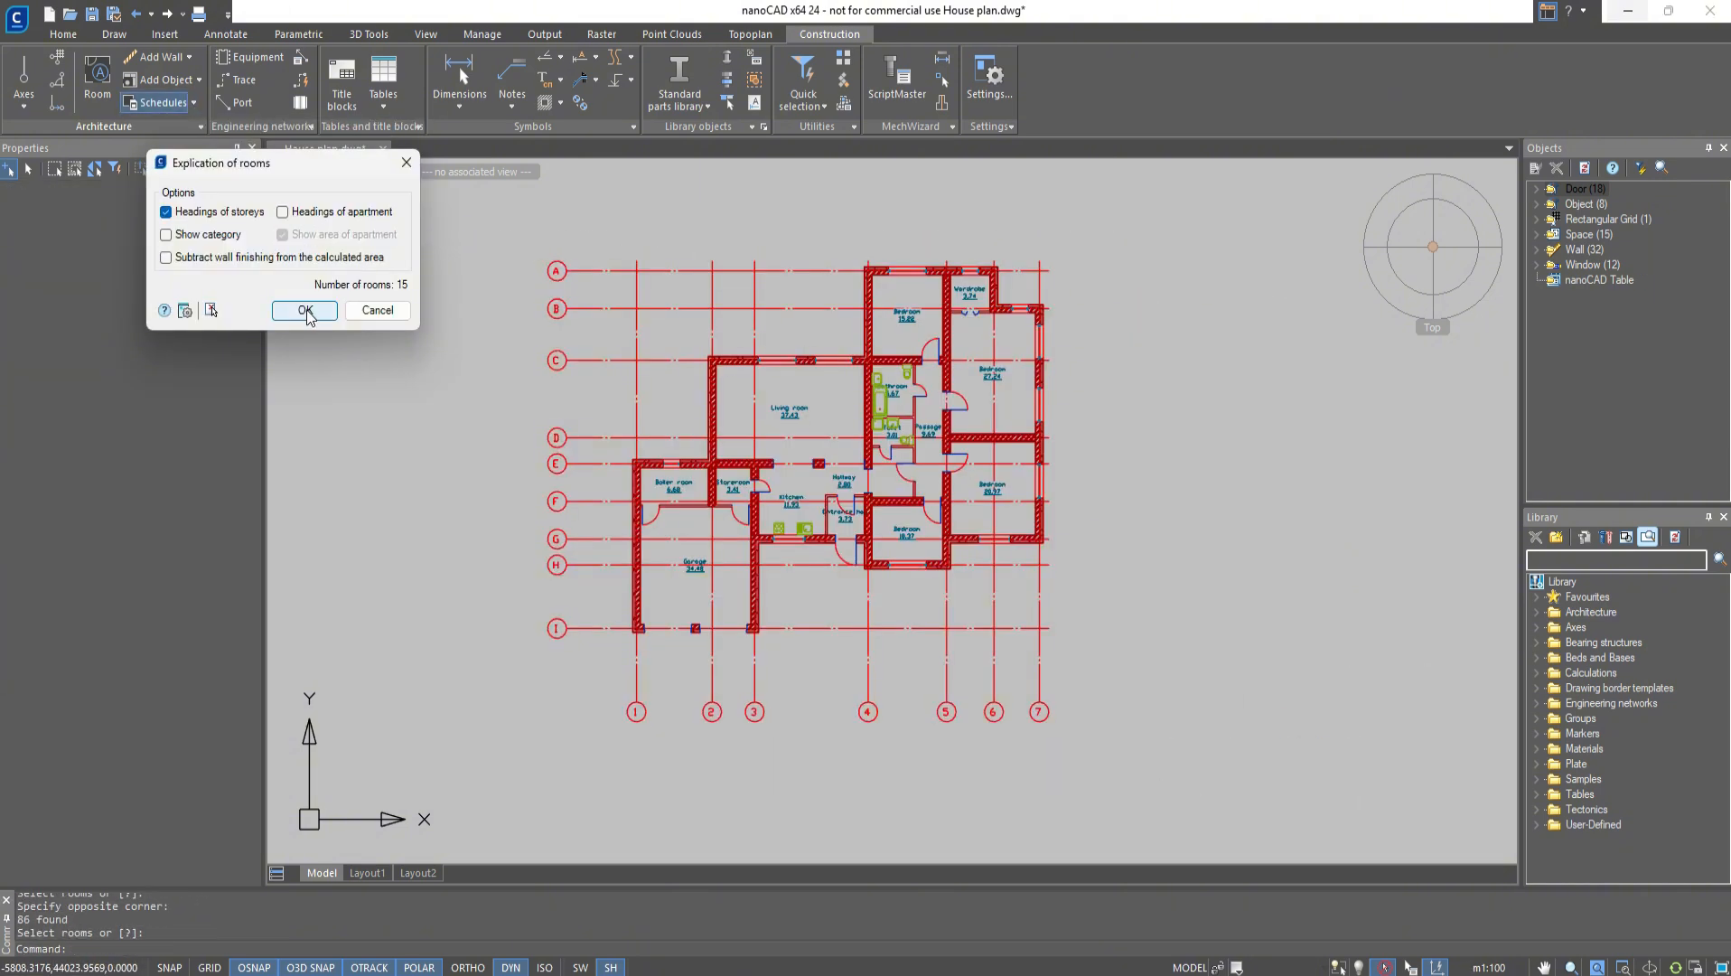
click(305, 310)
click(1144, 278)
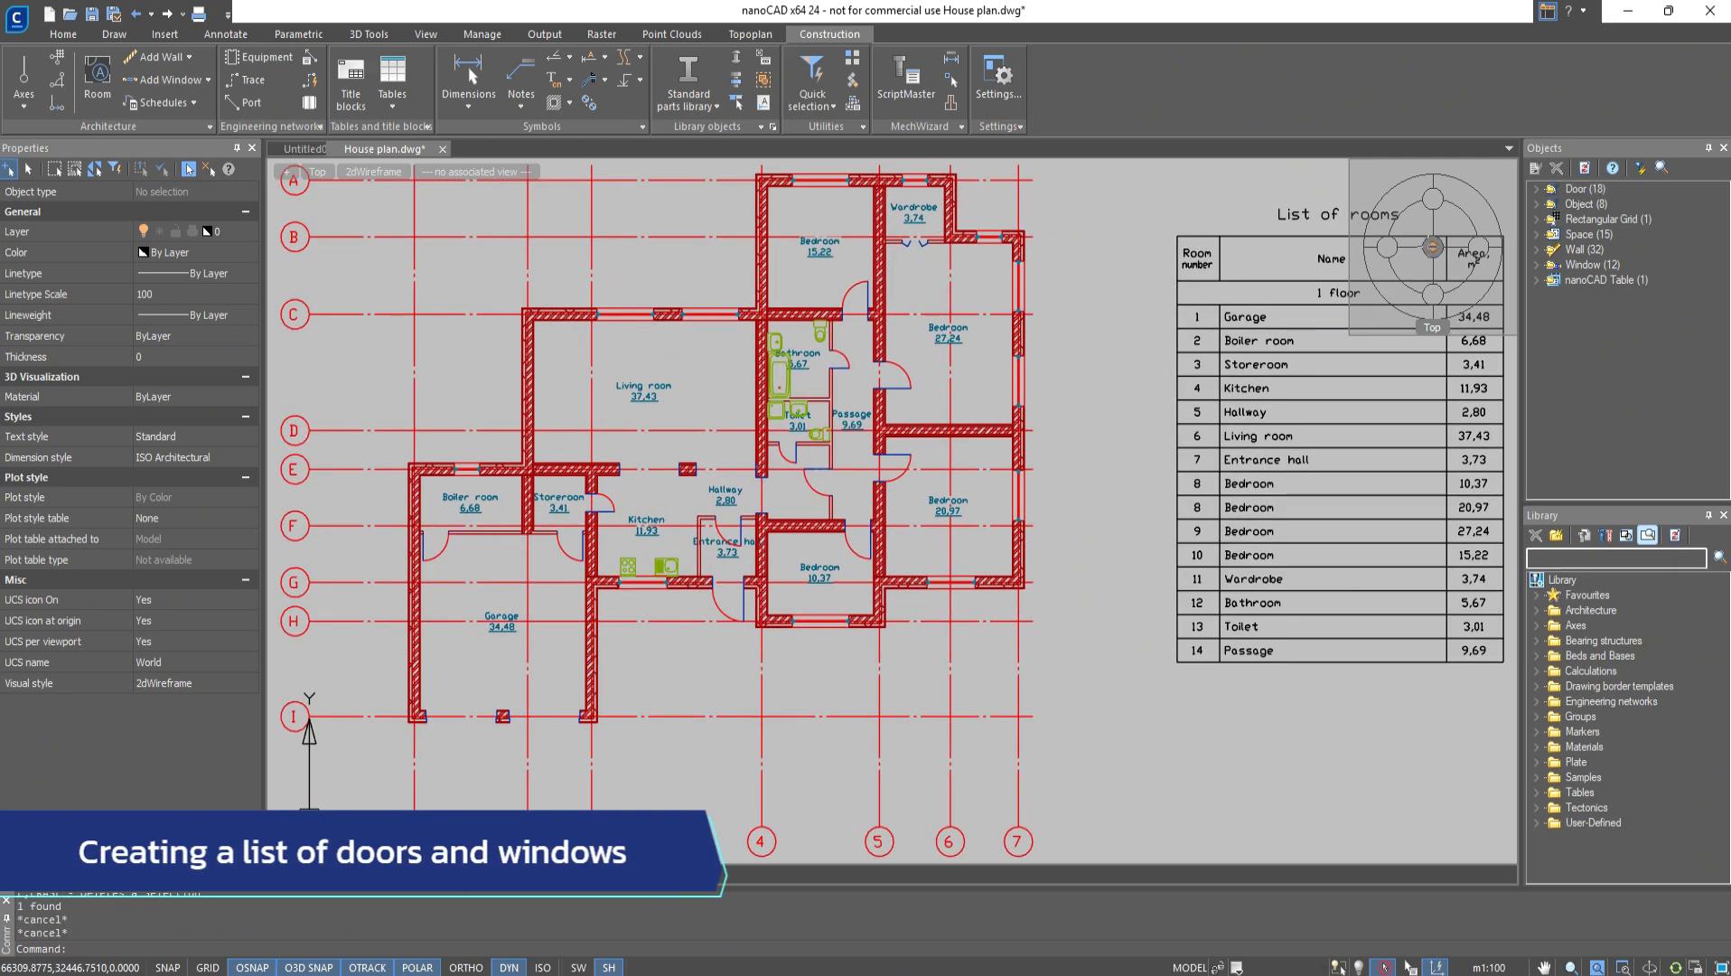
Generate a List of elements of filling door and window openings from the whole plan and place it below the List of rooms
click(194, 104)
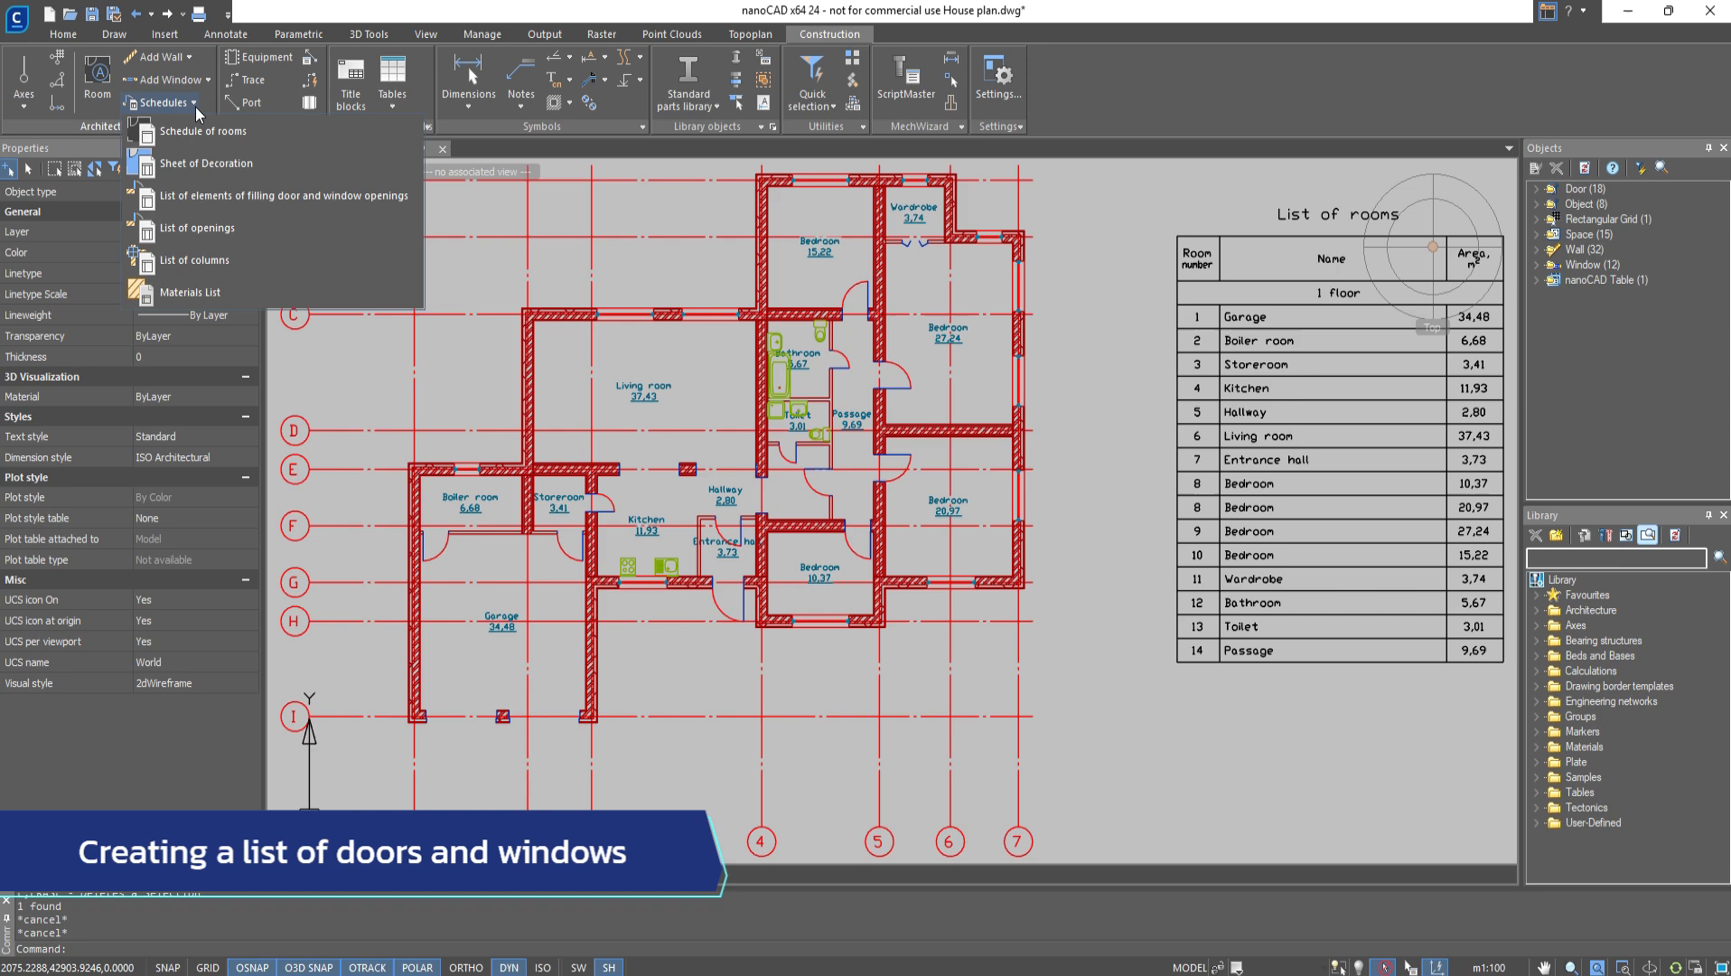
click(232, 207)
scroll(444, 321, down, 1)
middle_drag(445, 321, 713, 355)
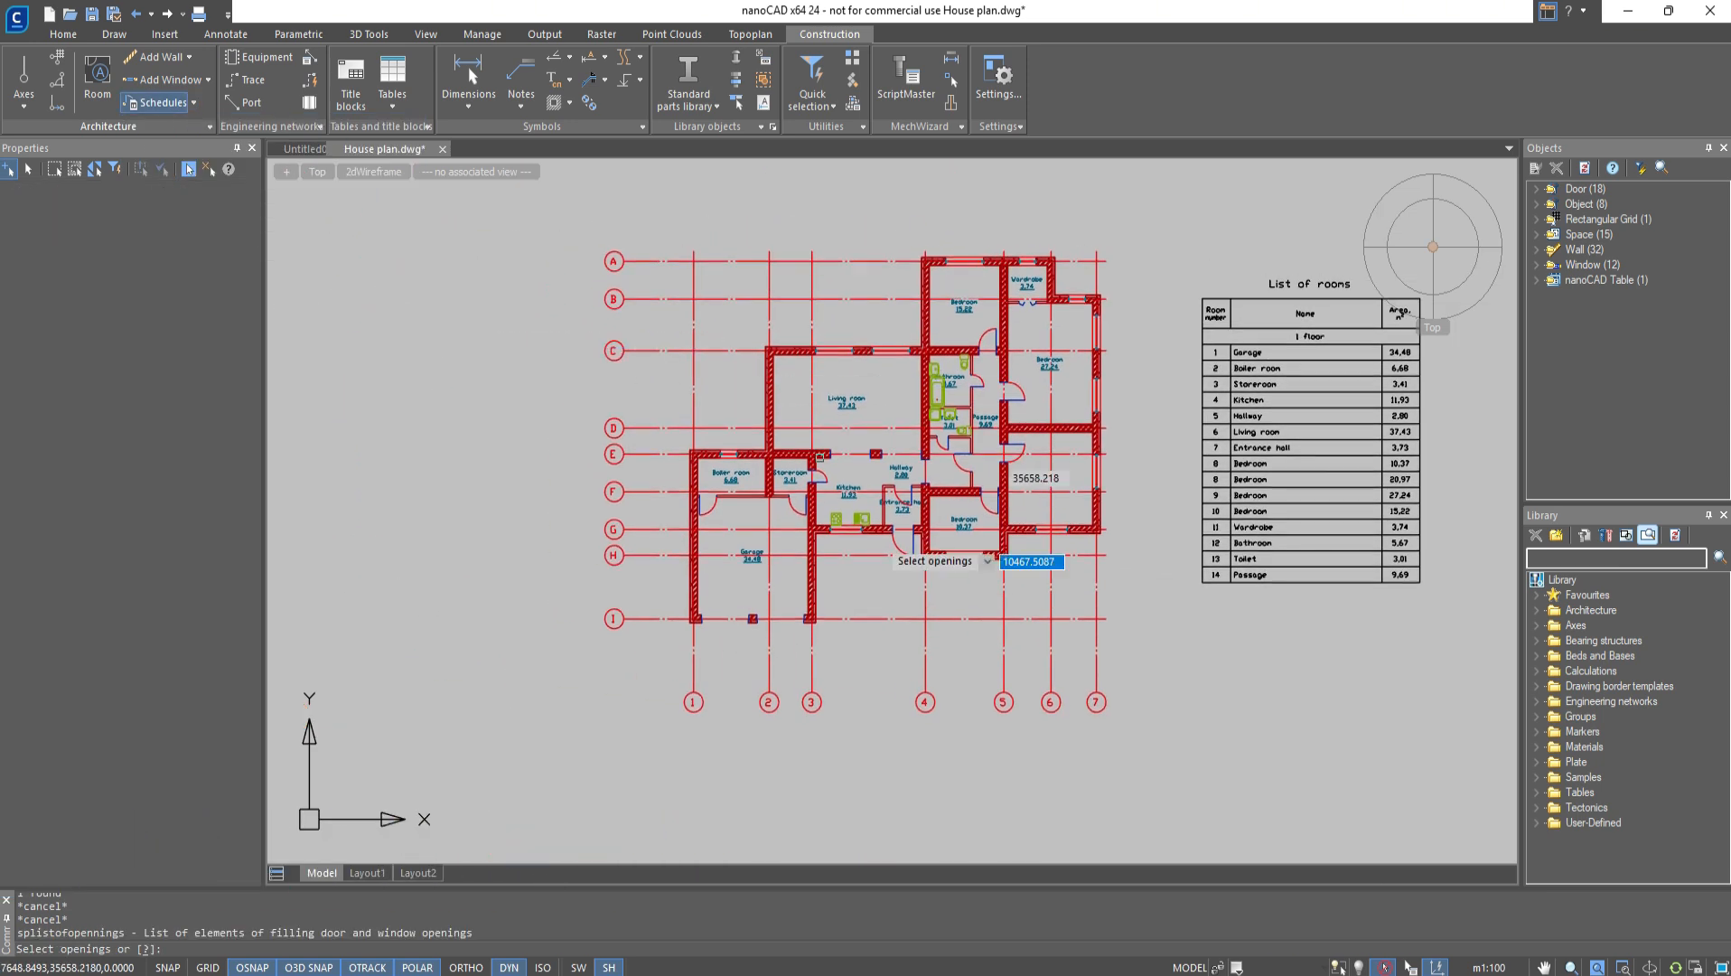
click(1126, 746)
click(596, 245)
key(Return)
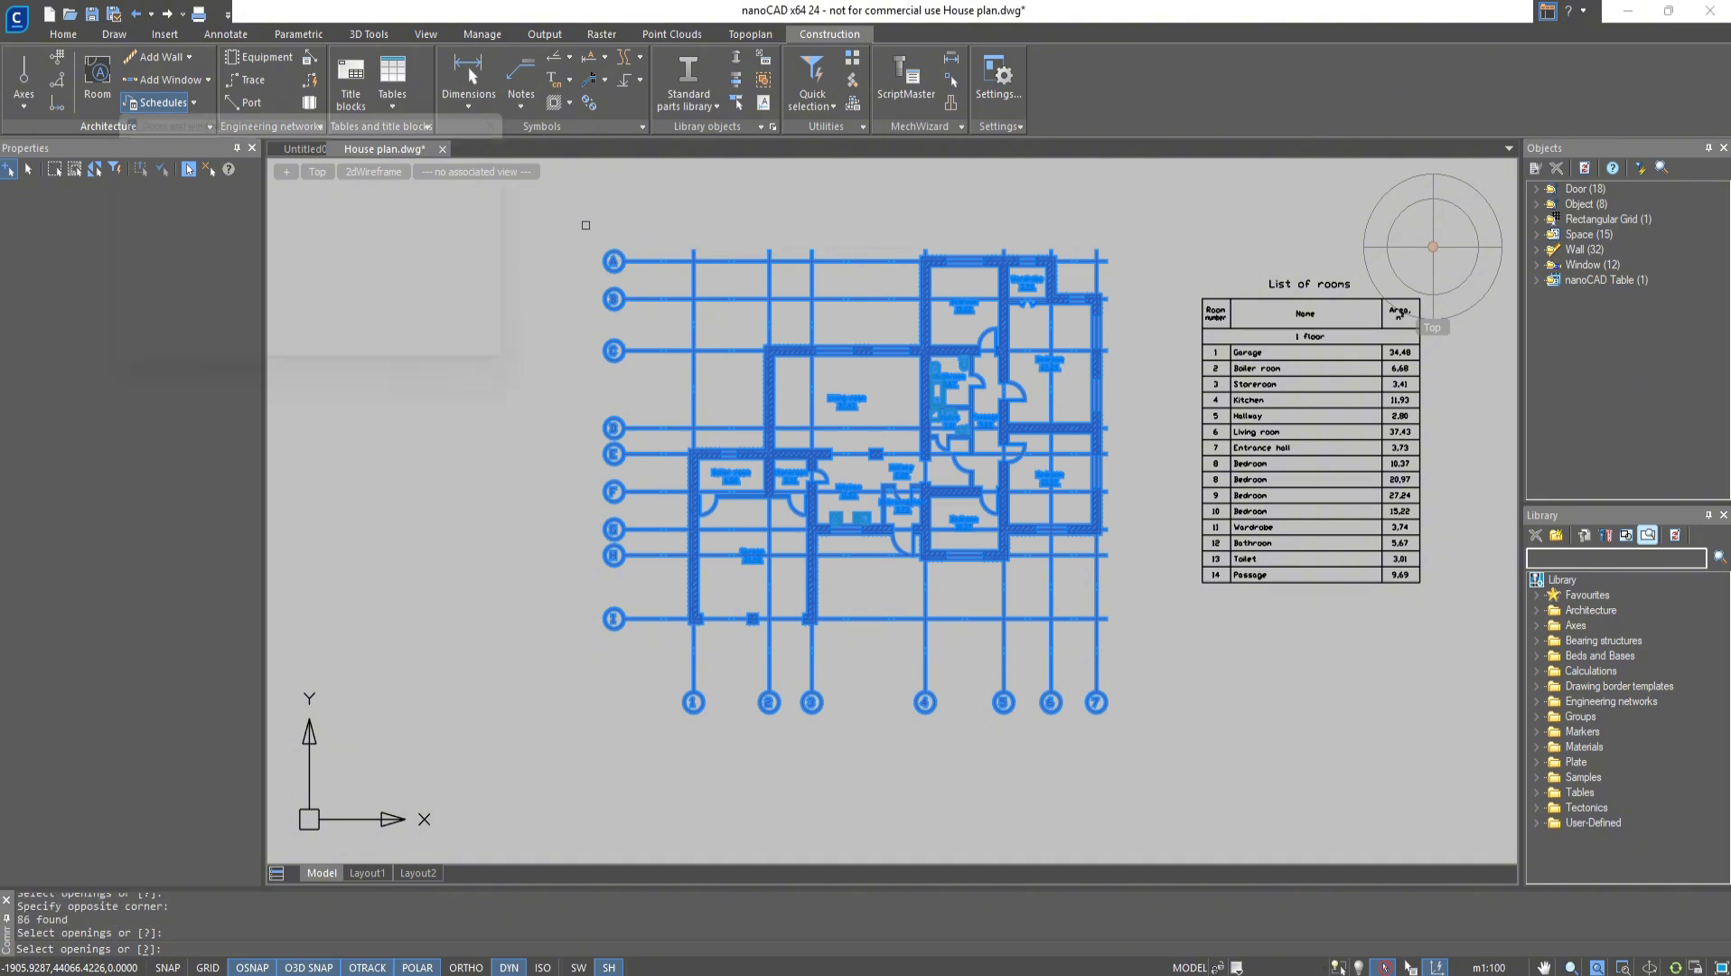
click(421, 354)
mouse_move(1126, 632)
middle_down()
mouse_move(919, 541)
mouse_move(900, 495)
middle_up()
click(928, 487)
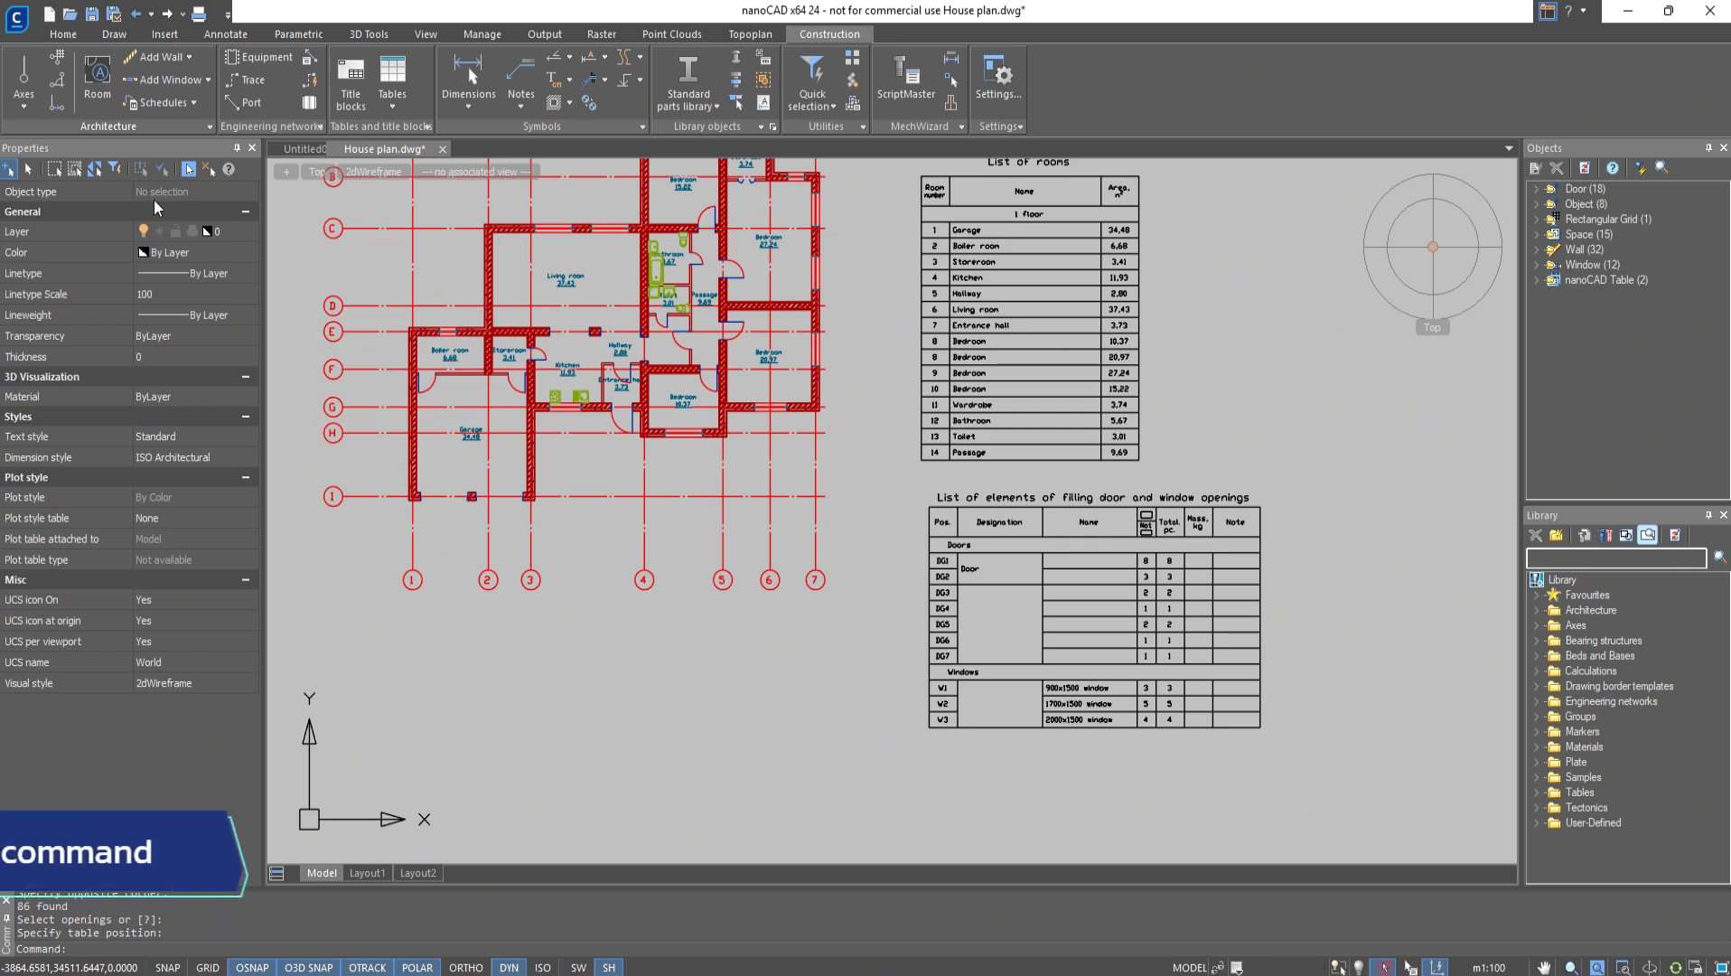
Use Quick Selection to pick the doors whose Template equals "Opening with quarter" and set their Name to "Garage doors"
click(115, 169)
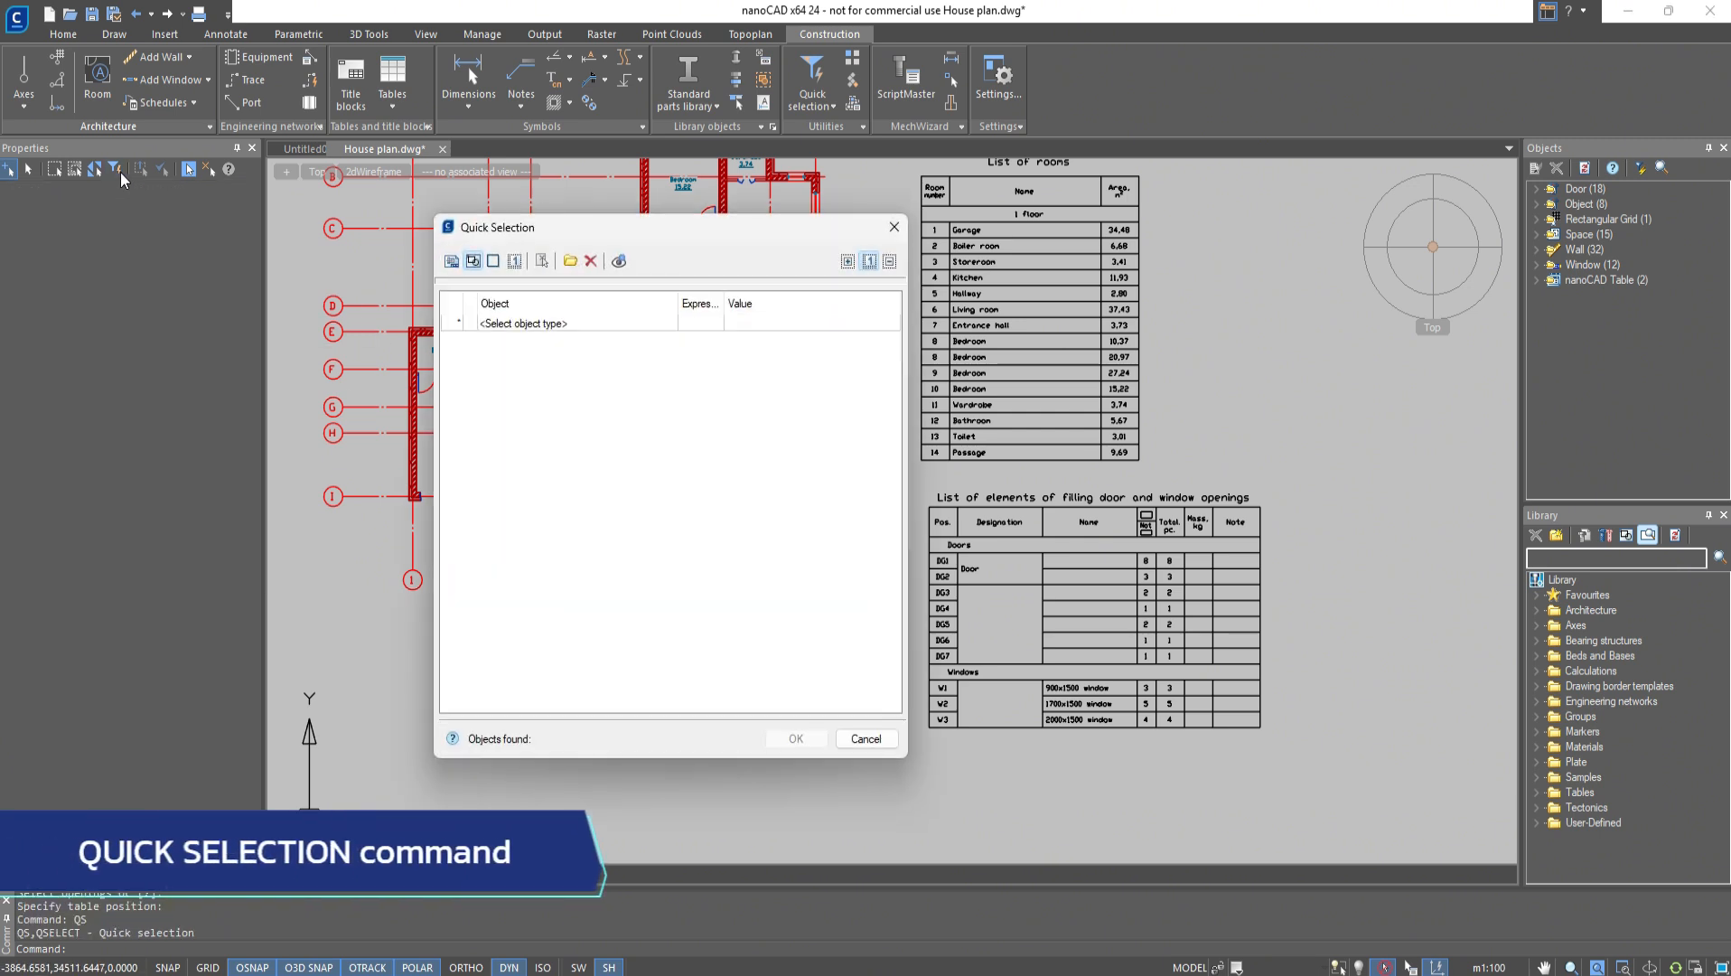
click(560, 324)
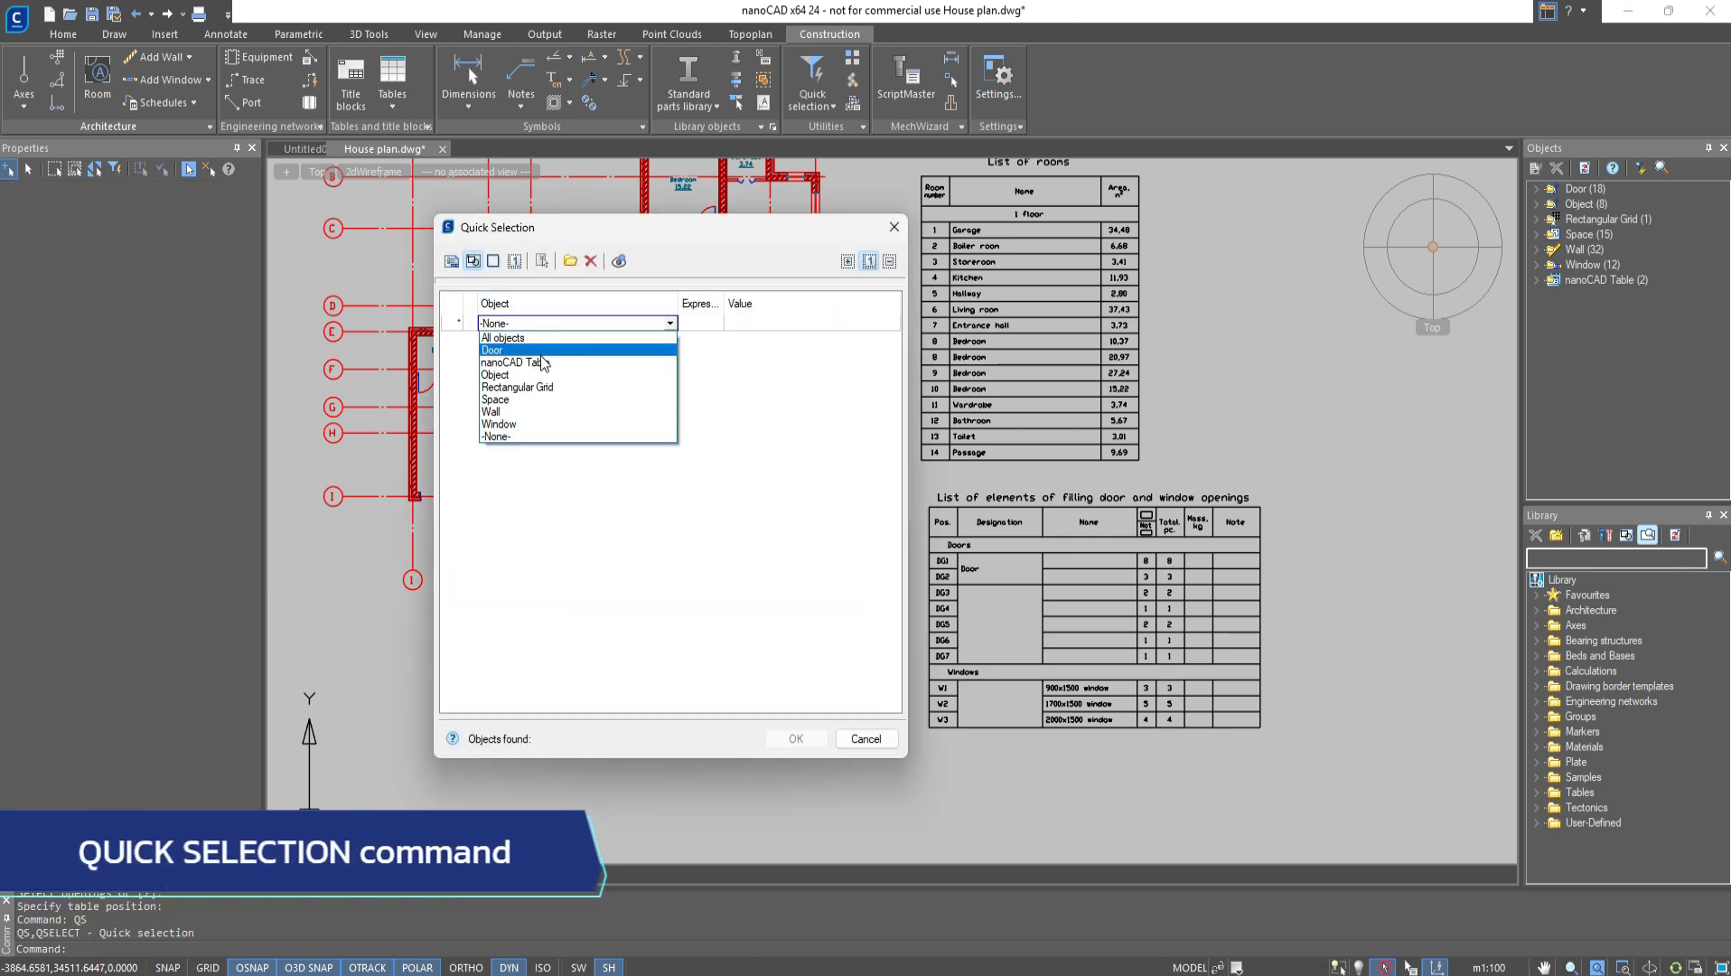
click(493, 350)
scroll(595, 488, down, 4)
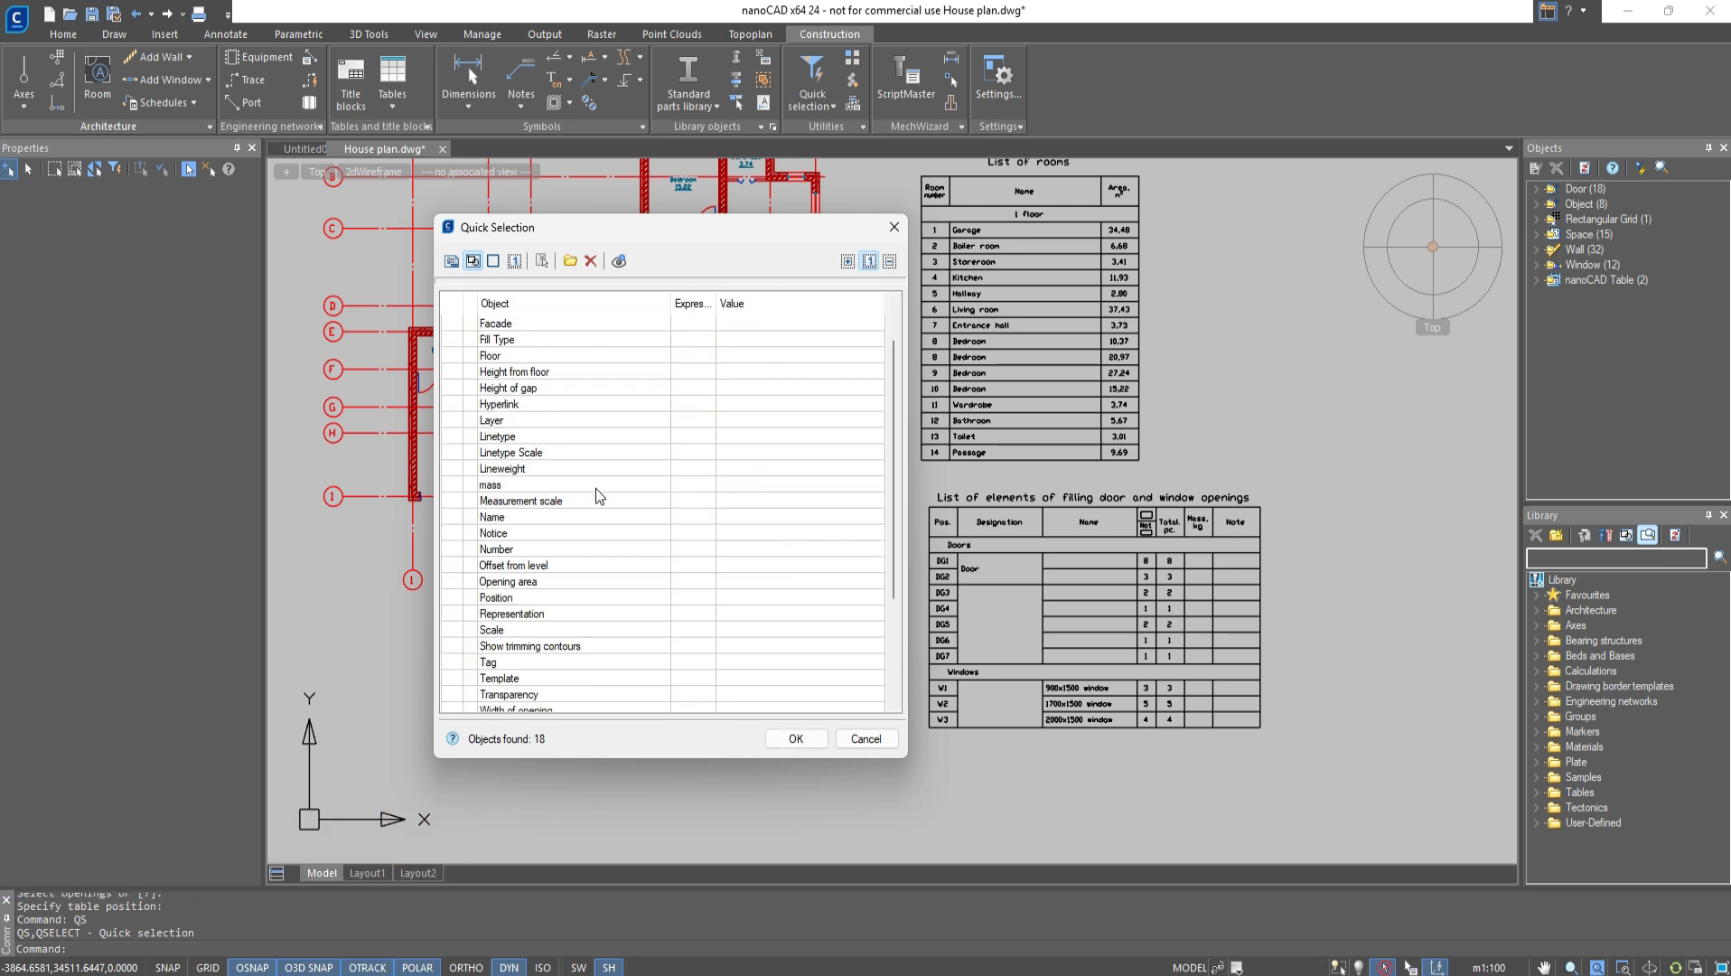
click(695, 631)
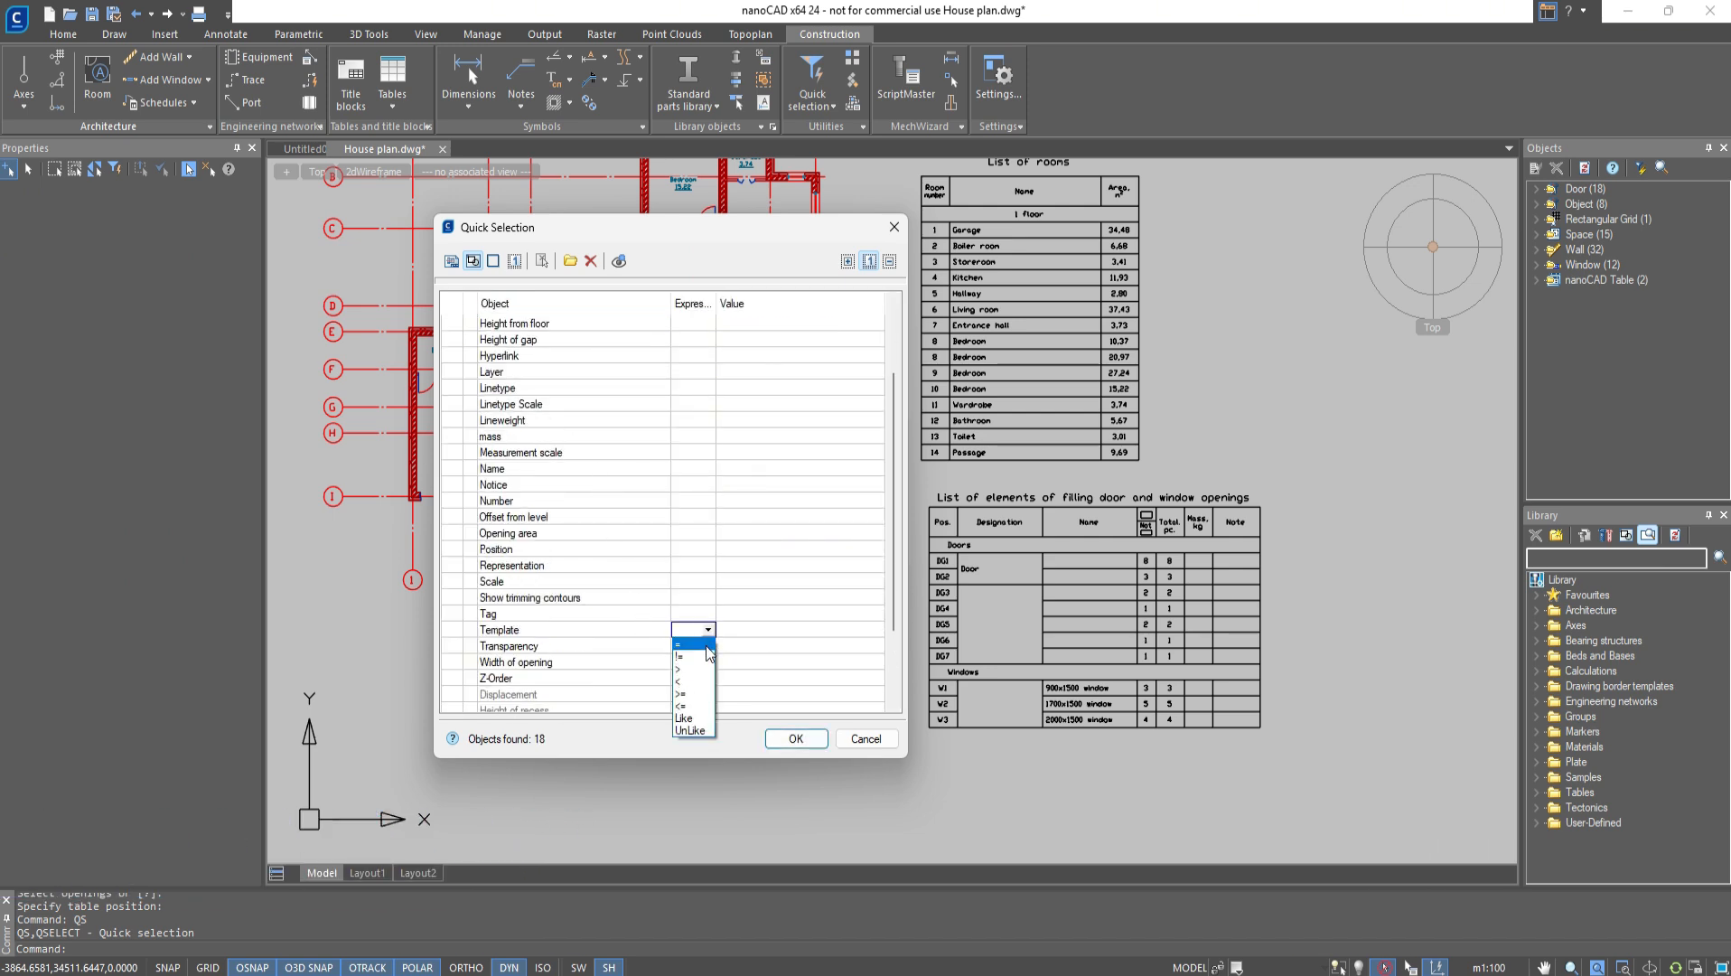
click(691, 640)
click(865, 631)
click(875, 632)
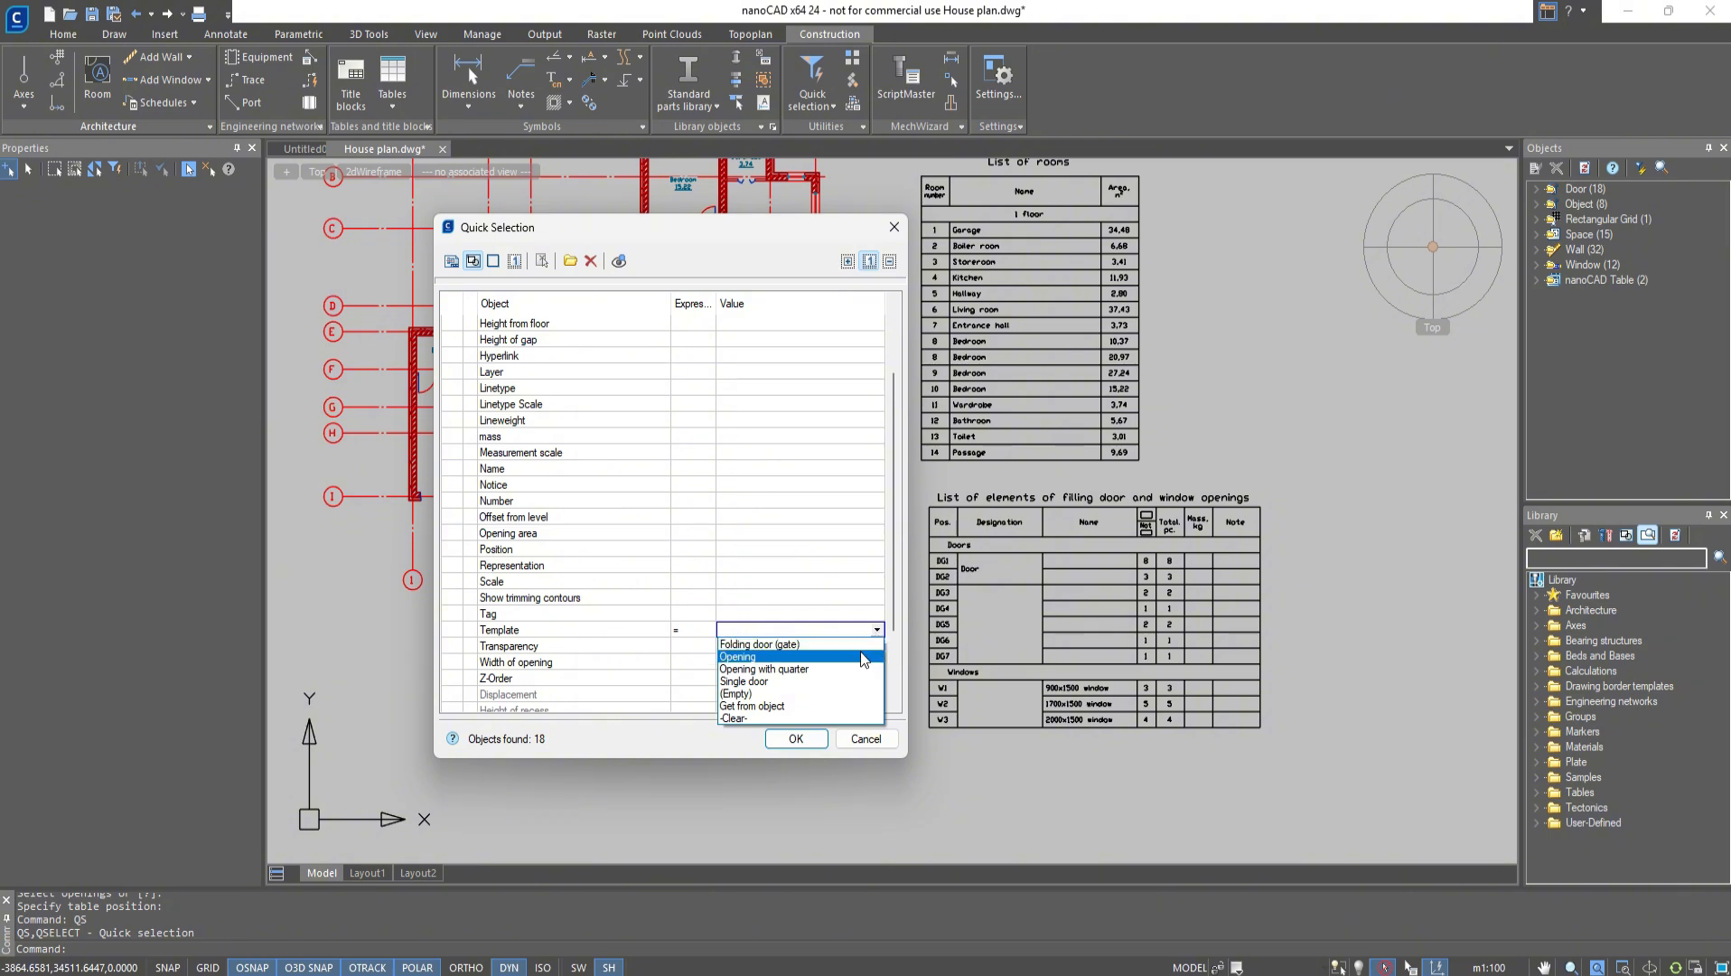
click(852, 668)
click(795, 738)
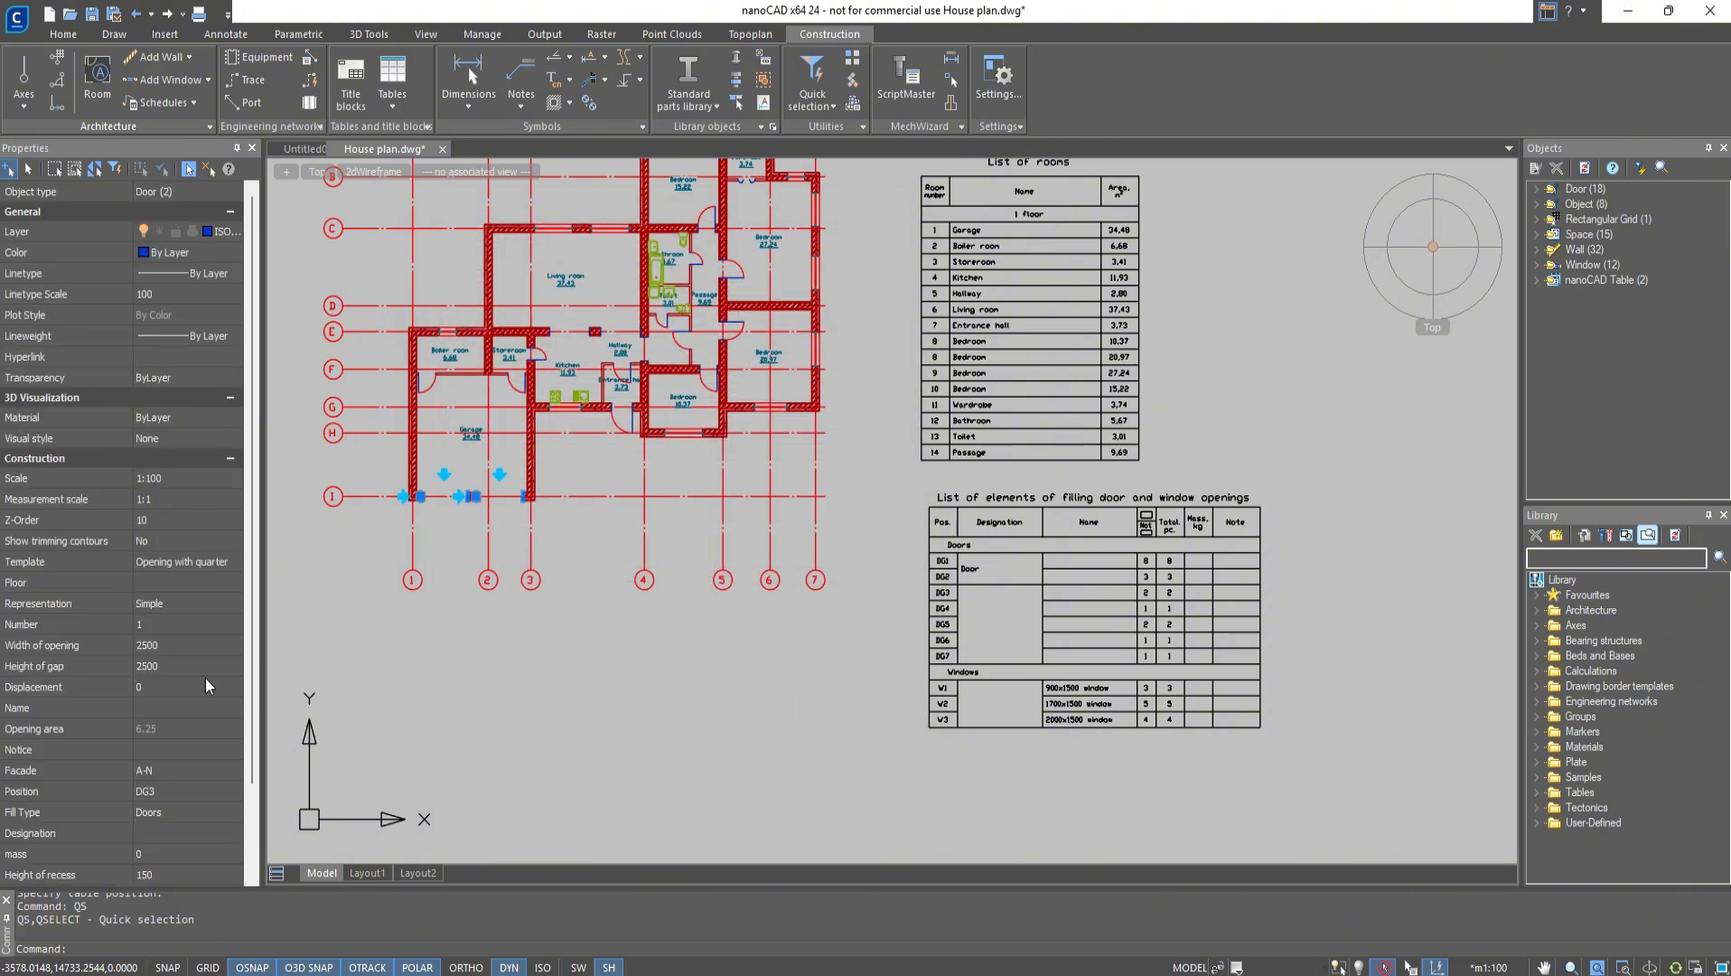
click(178, 707)
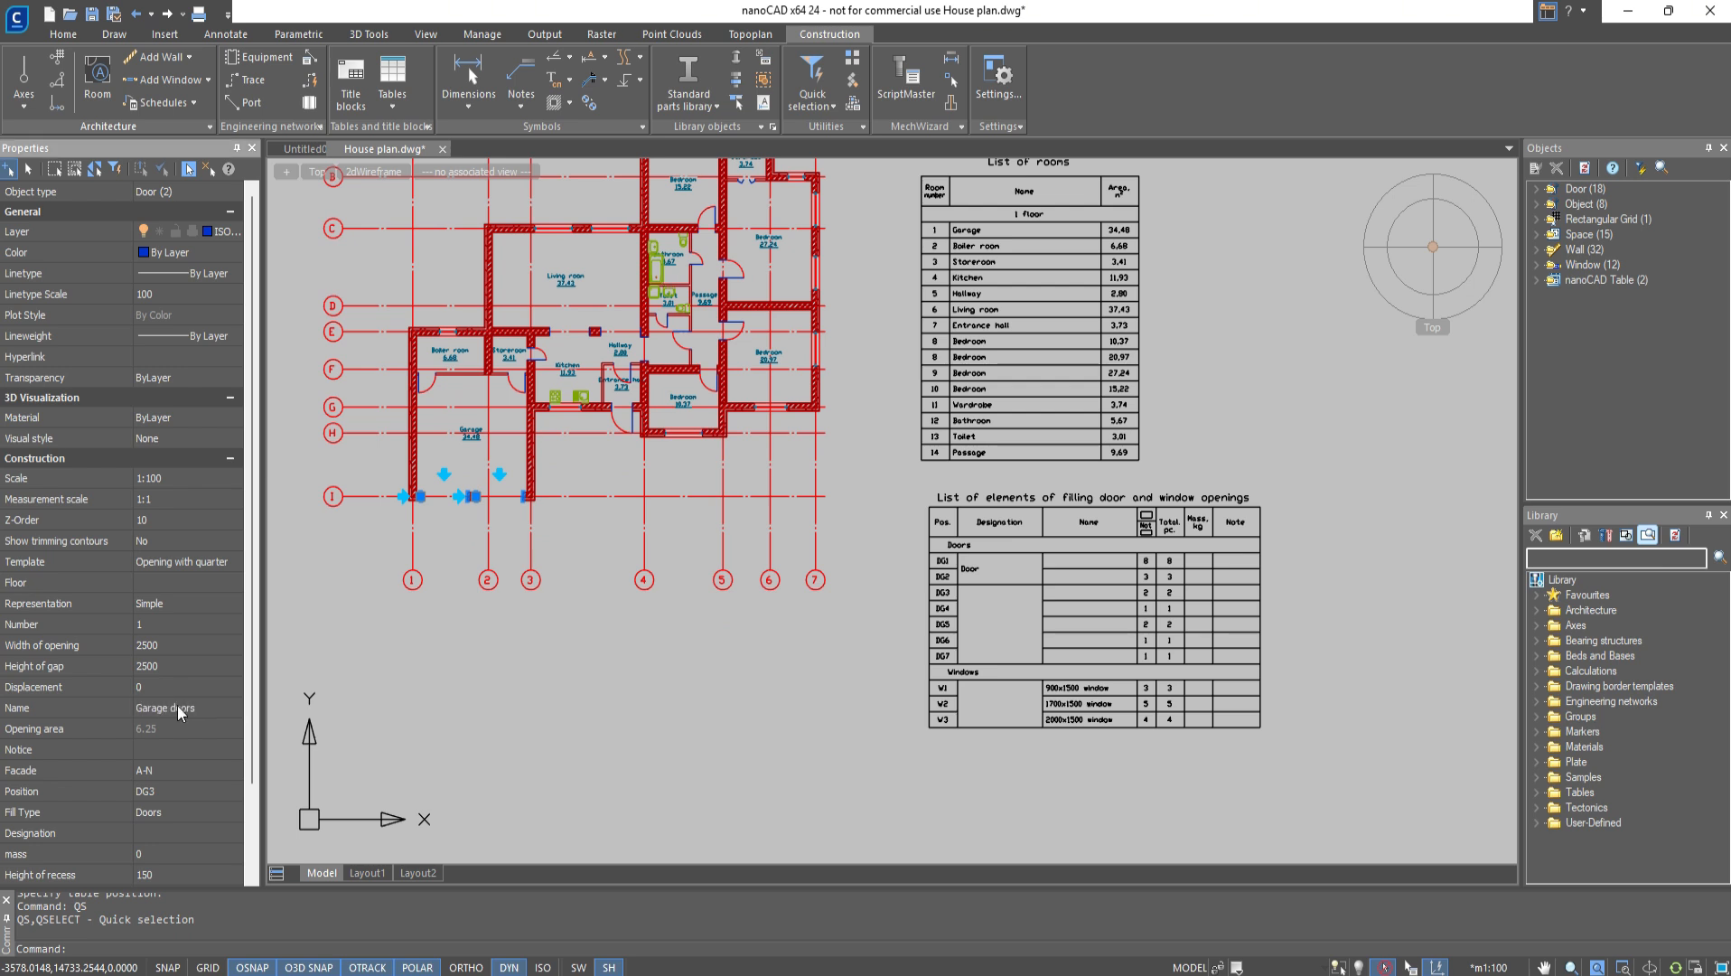
key(Escape)
Quick-select the doors whose Template equals "Opening" and set their Name to "Opening"
key(Return)
click(634, 324)
click(657, 353)
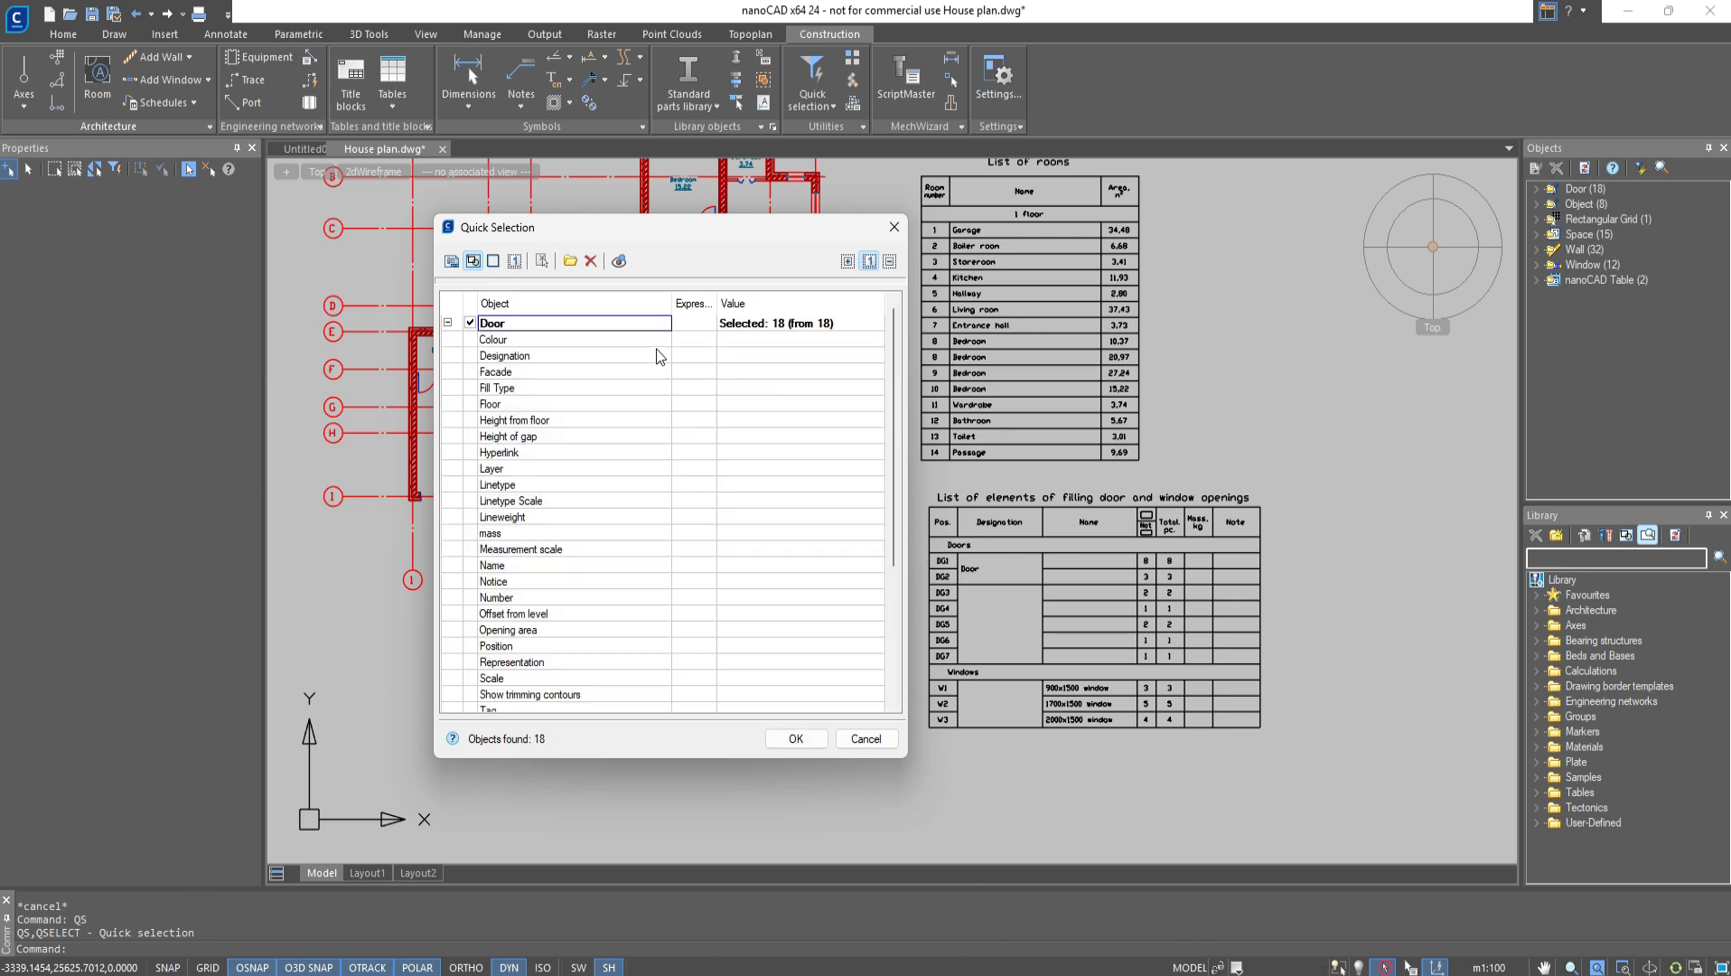
scroll(656, 352, down, 2)
click(699, 630)
click(699, 644)
click(869, 630)
click(869, 656)
click(795, 738)
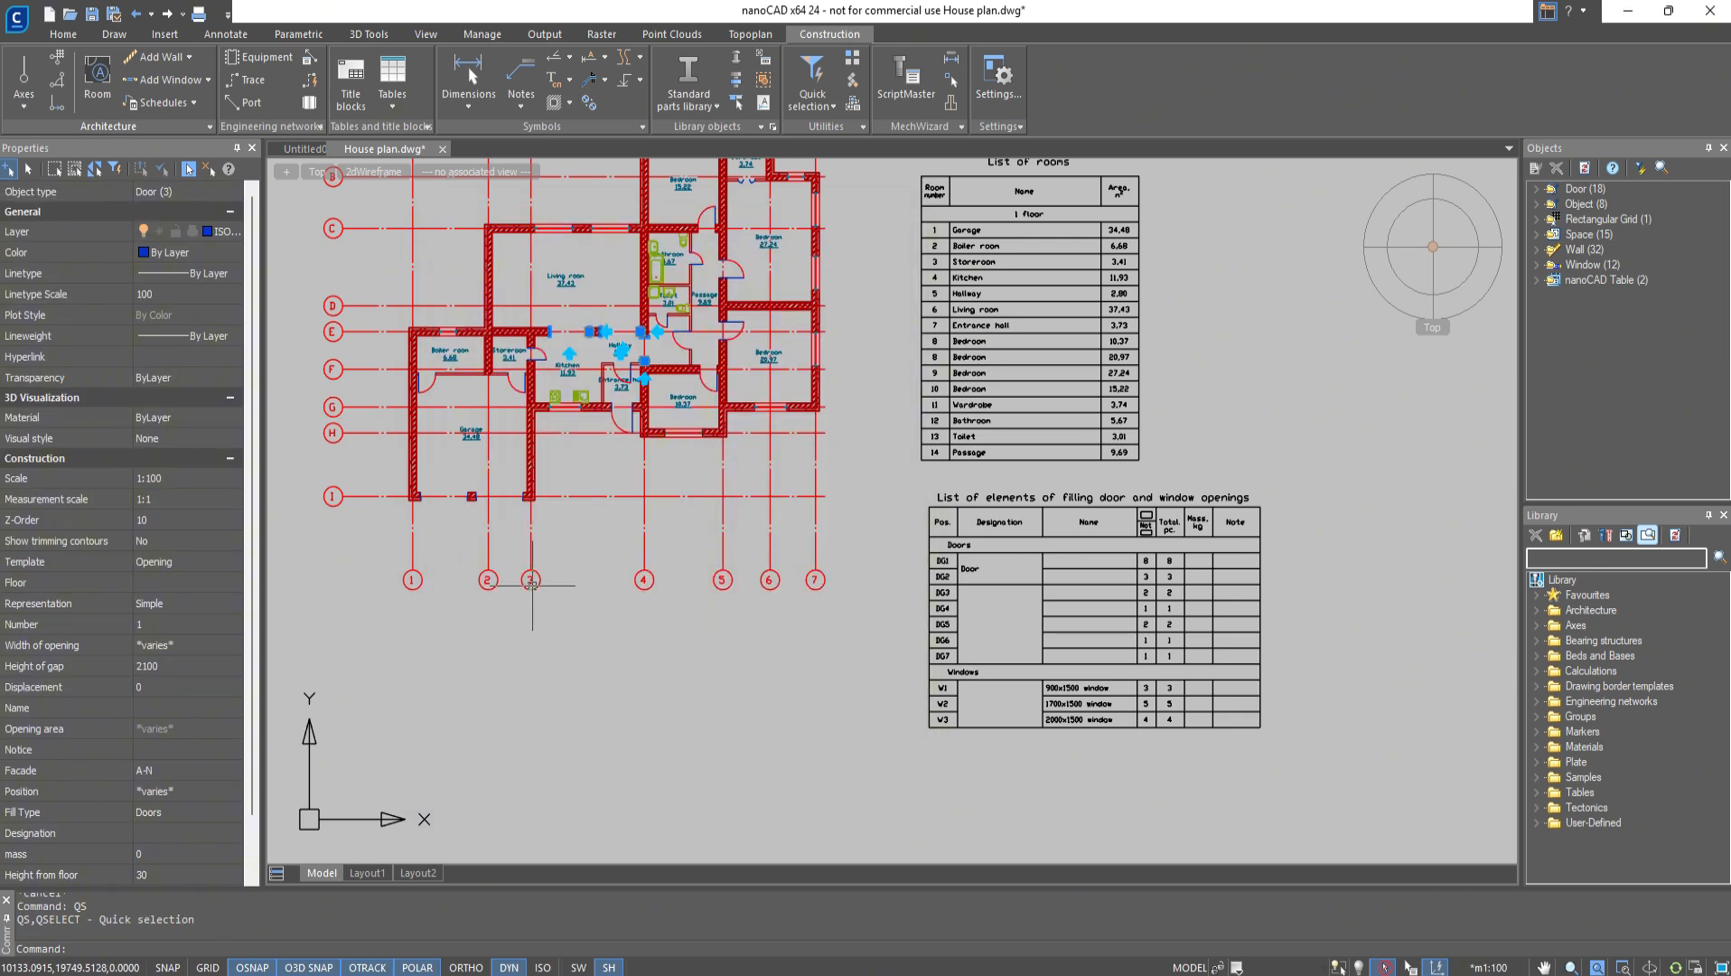
click(184, 708)
text(Opening)
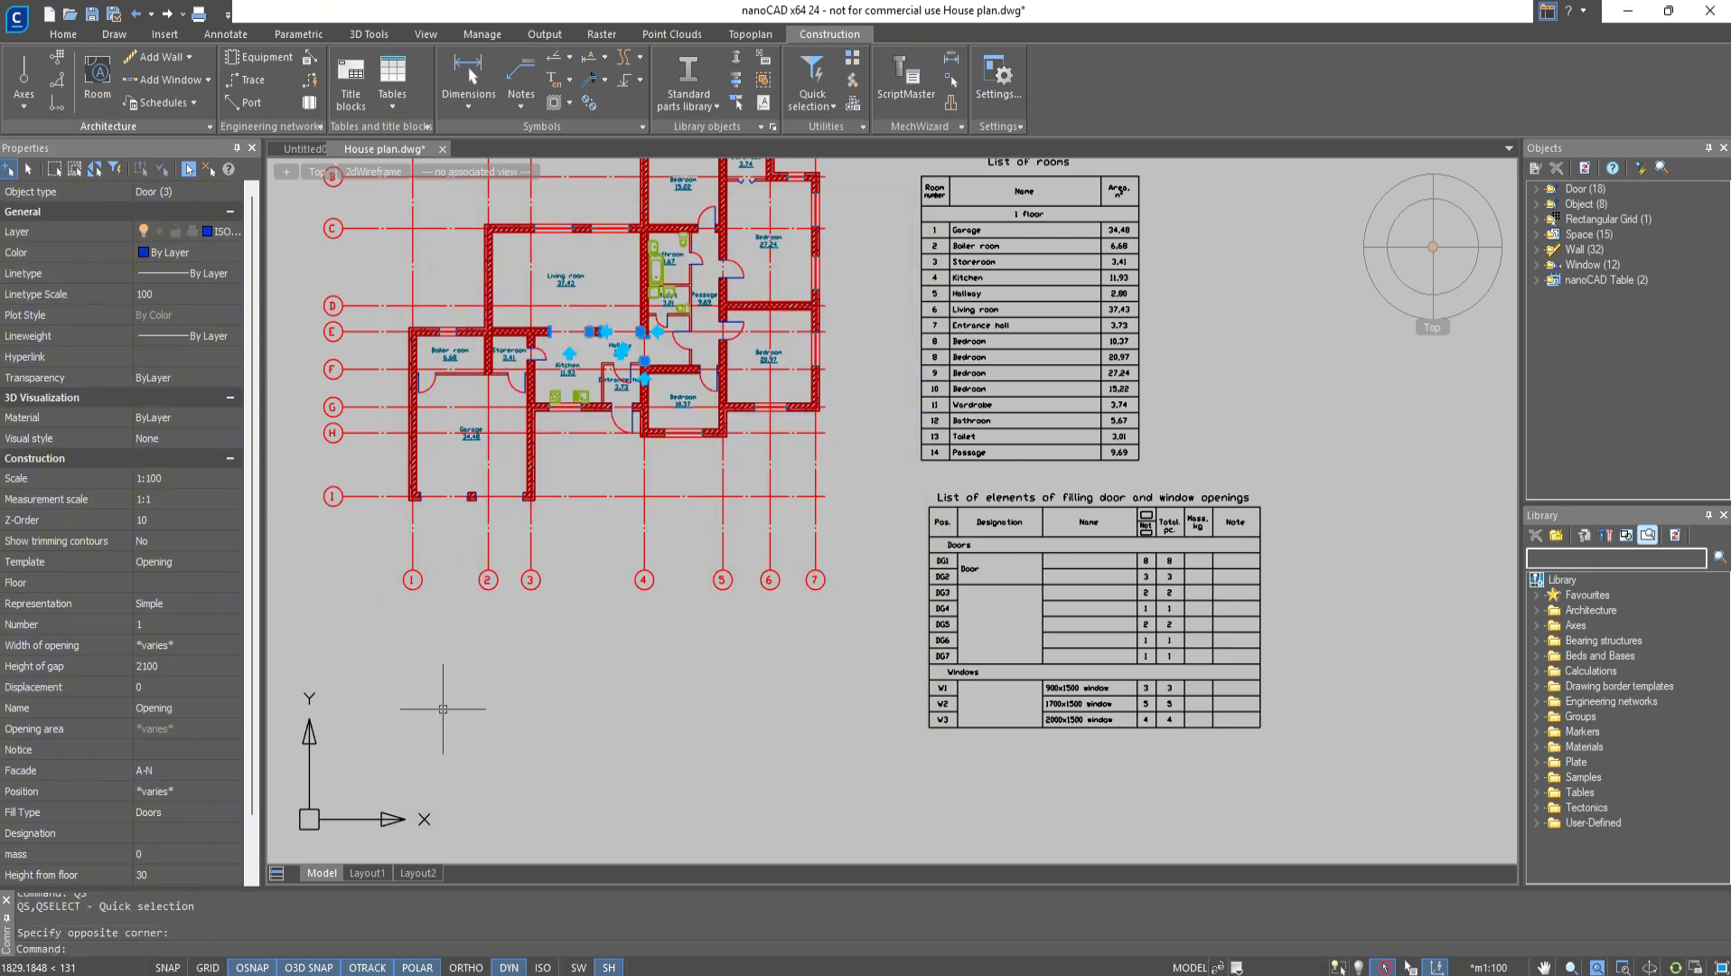
key(Escape)
Quick-select the doors whose Template equals "Single door" and set their Name to "Single door"
key(Return)
click(634, 324)
click(656, 352)
click(704, 630)
click(866, 631)
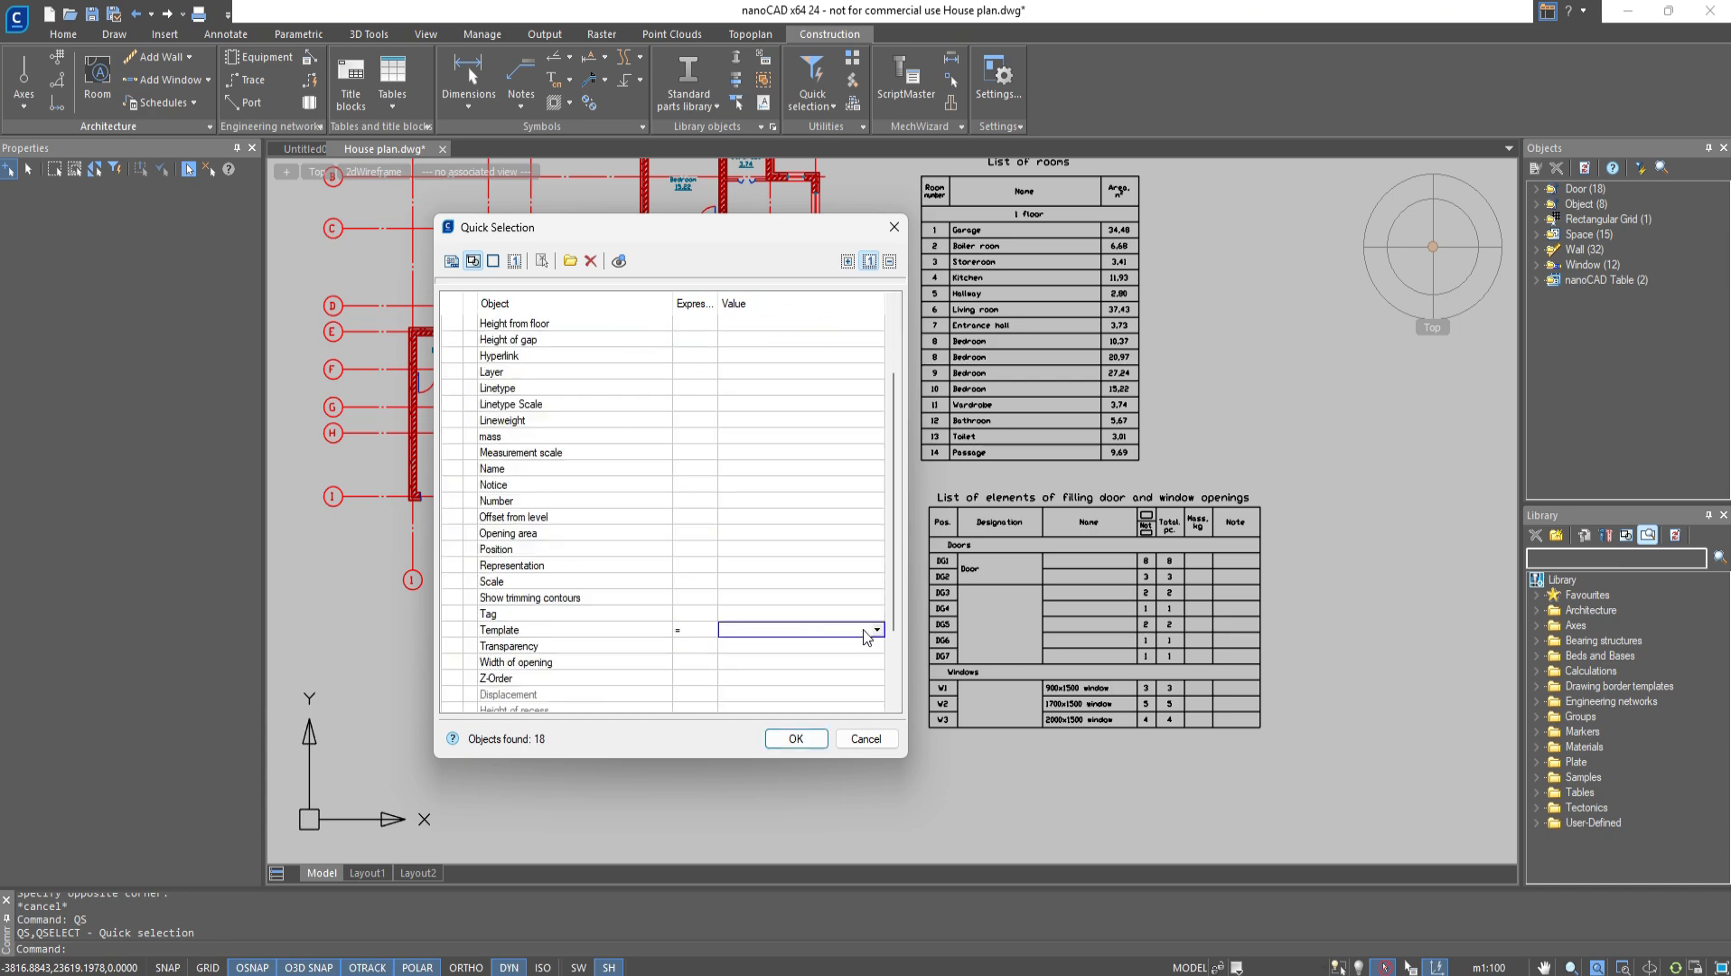
click(831, 682)
click(795, 738)
scroll(697, 484, up, 4)
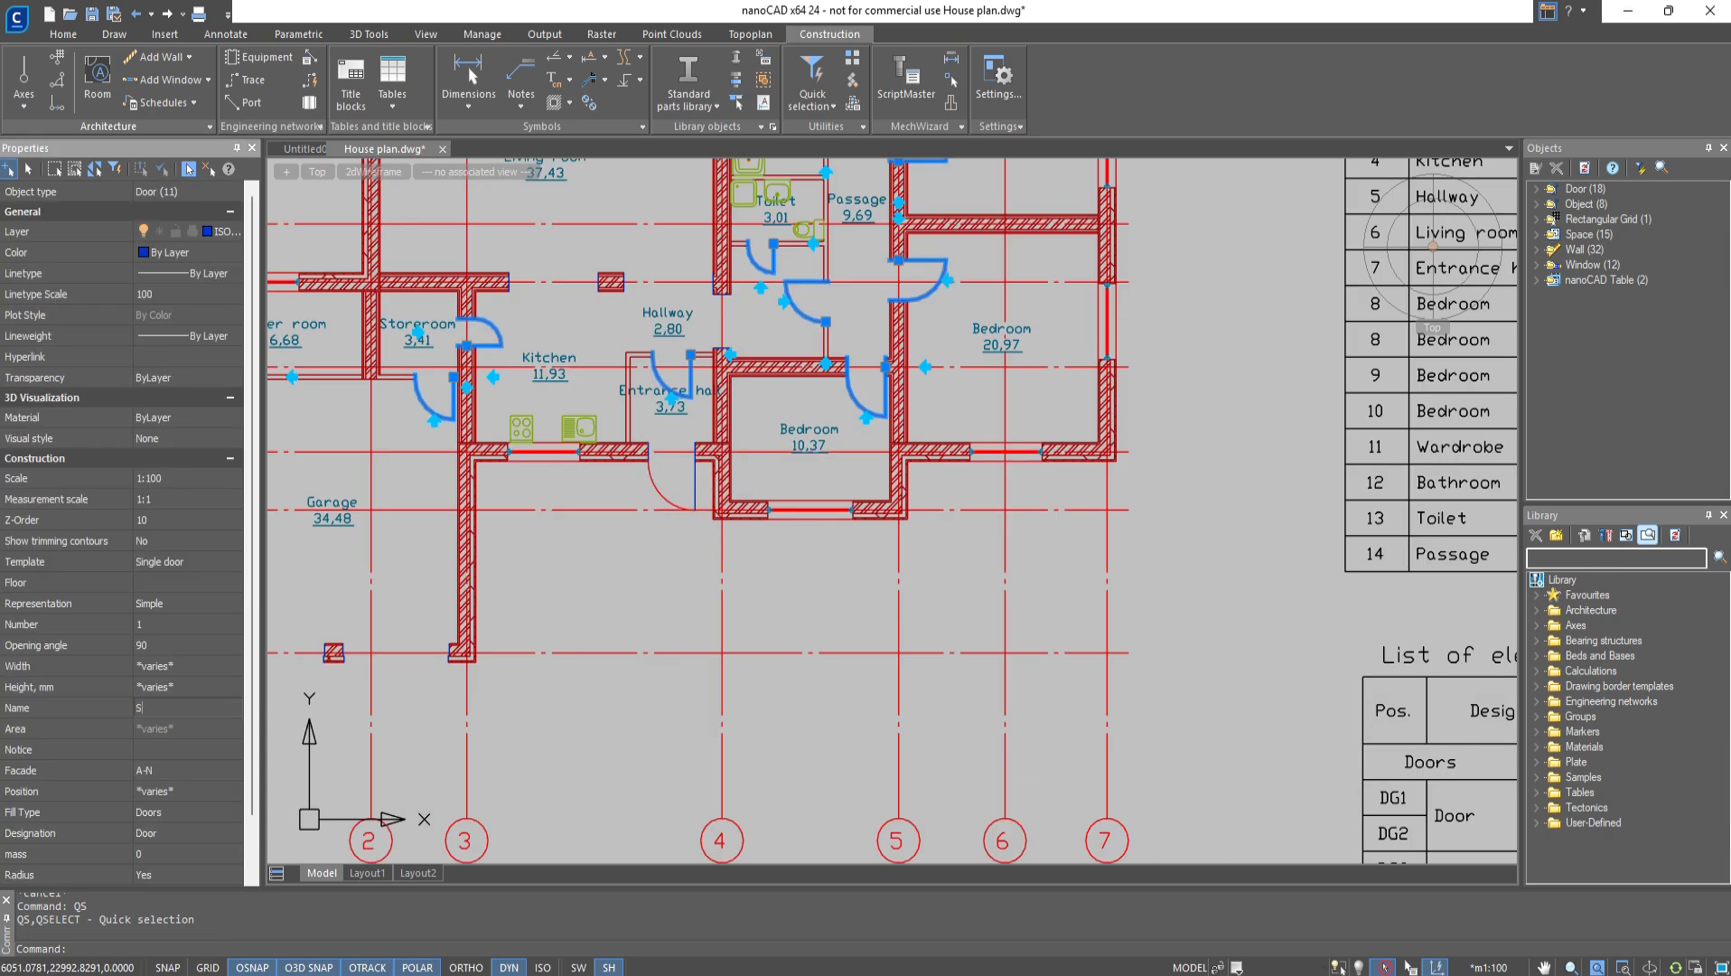
key(Escape)
Name the exterior door of the entrance hall "Entrance door" and the wardrobe's folding door "Wardrobe door"
click(694, 478)
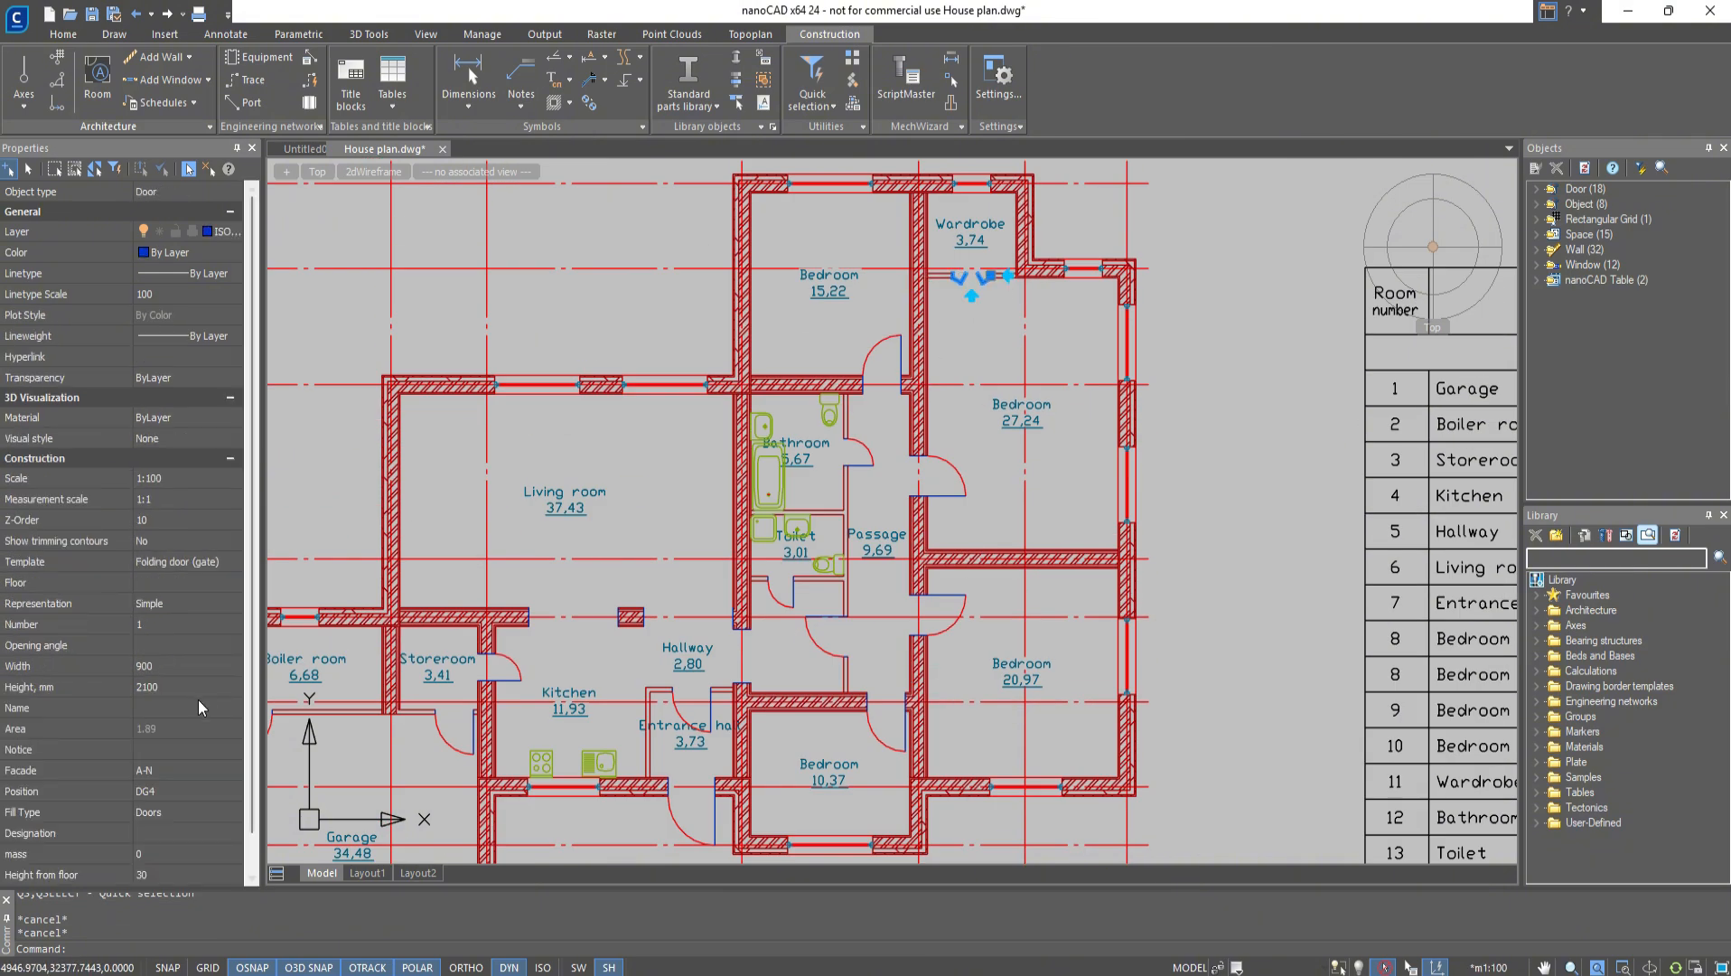
click(198, 708)
text(Wardrobe door)
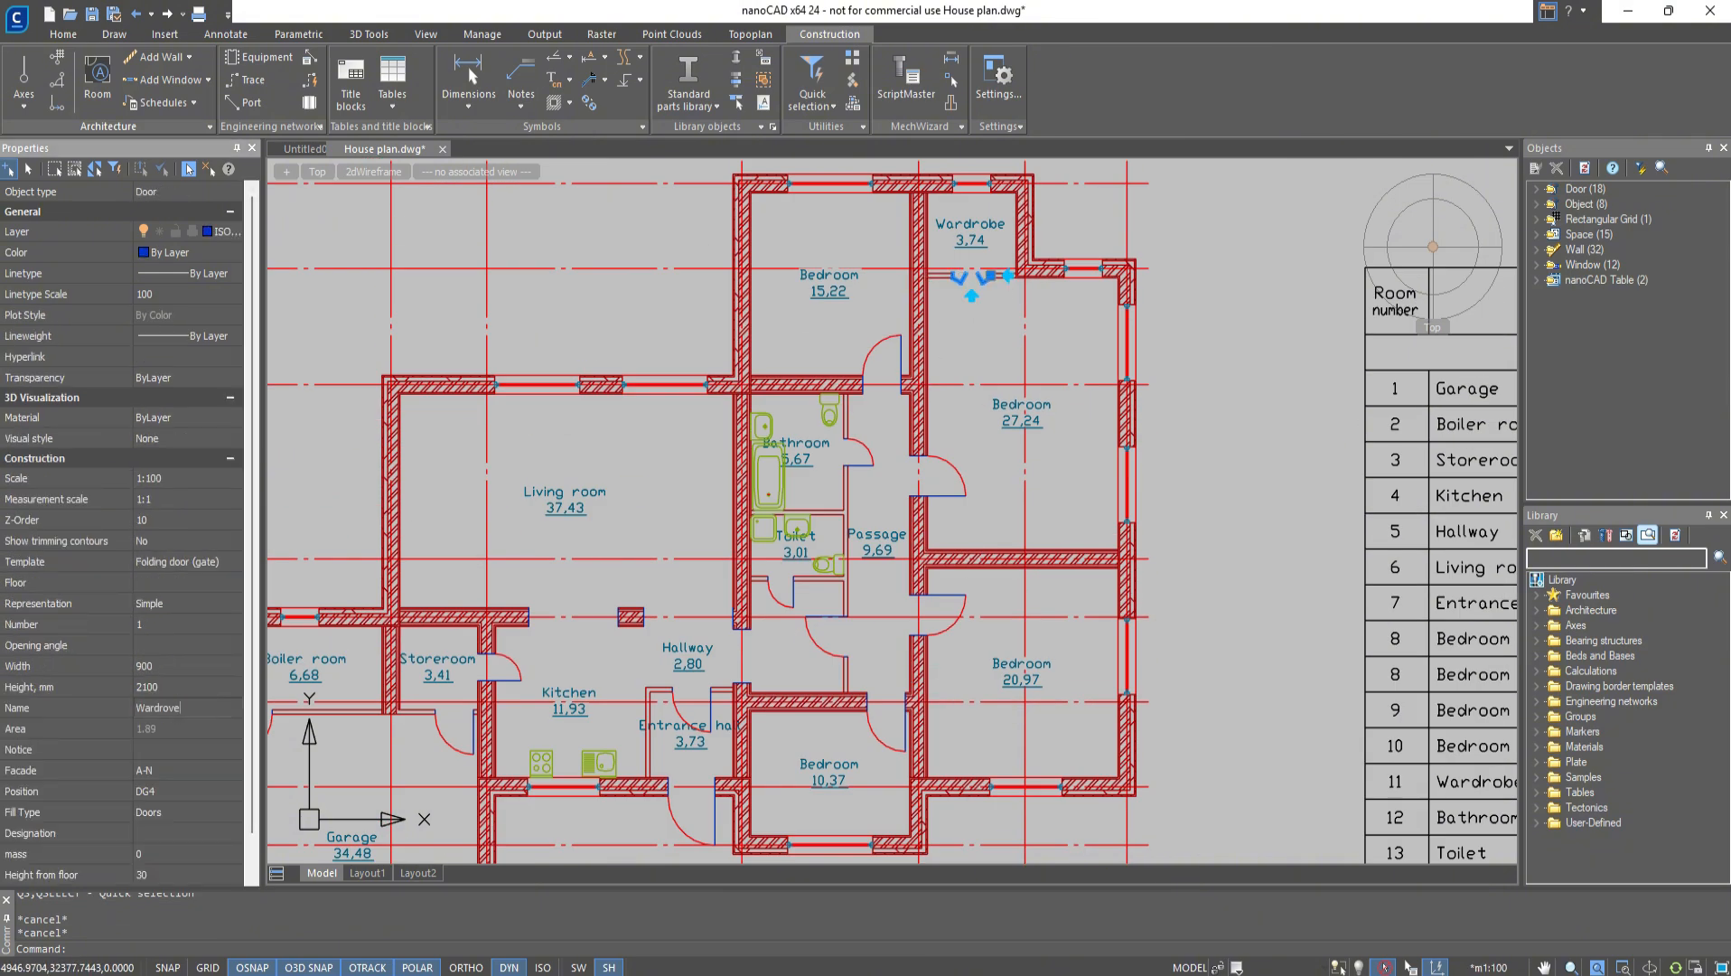
key(Return)
key(Escape)
Erase the List of elements of filling door and window openings table
scroll(1252, 560, down, 2)
middle_drag(1248, 692, 868, 347)
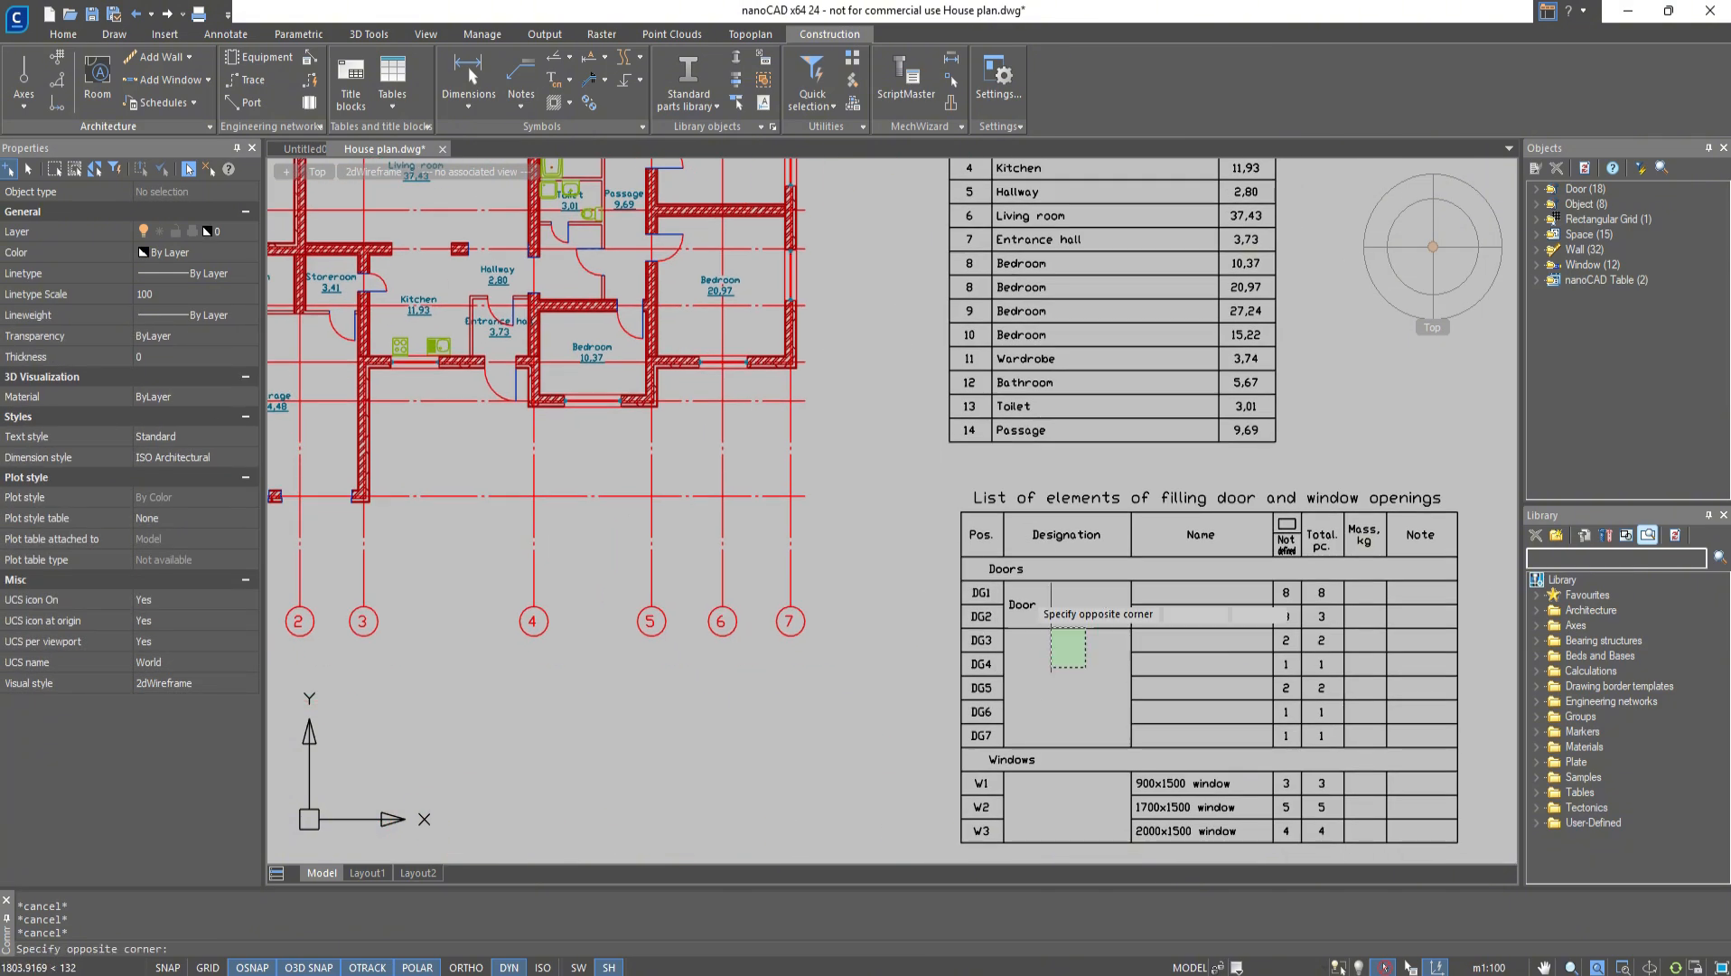
click(1012, 650)
text(e)
key(Return)
Regenerate the List of elements of filling door and window openings from the whole plan and place it under the List of rooms
scroll(737, 451, down, 2)
middle_drag(736, 452, 912, 518)
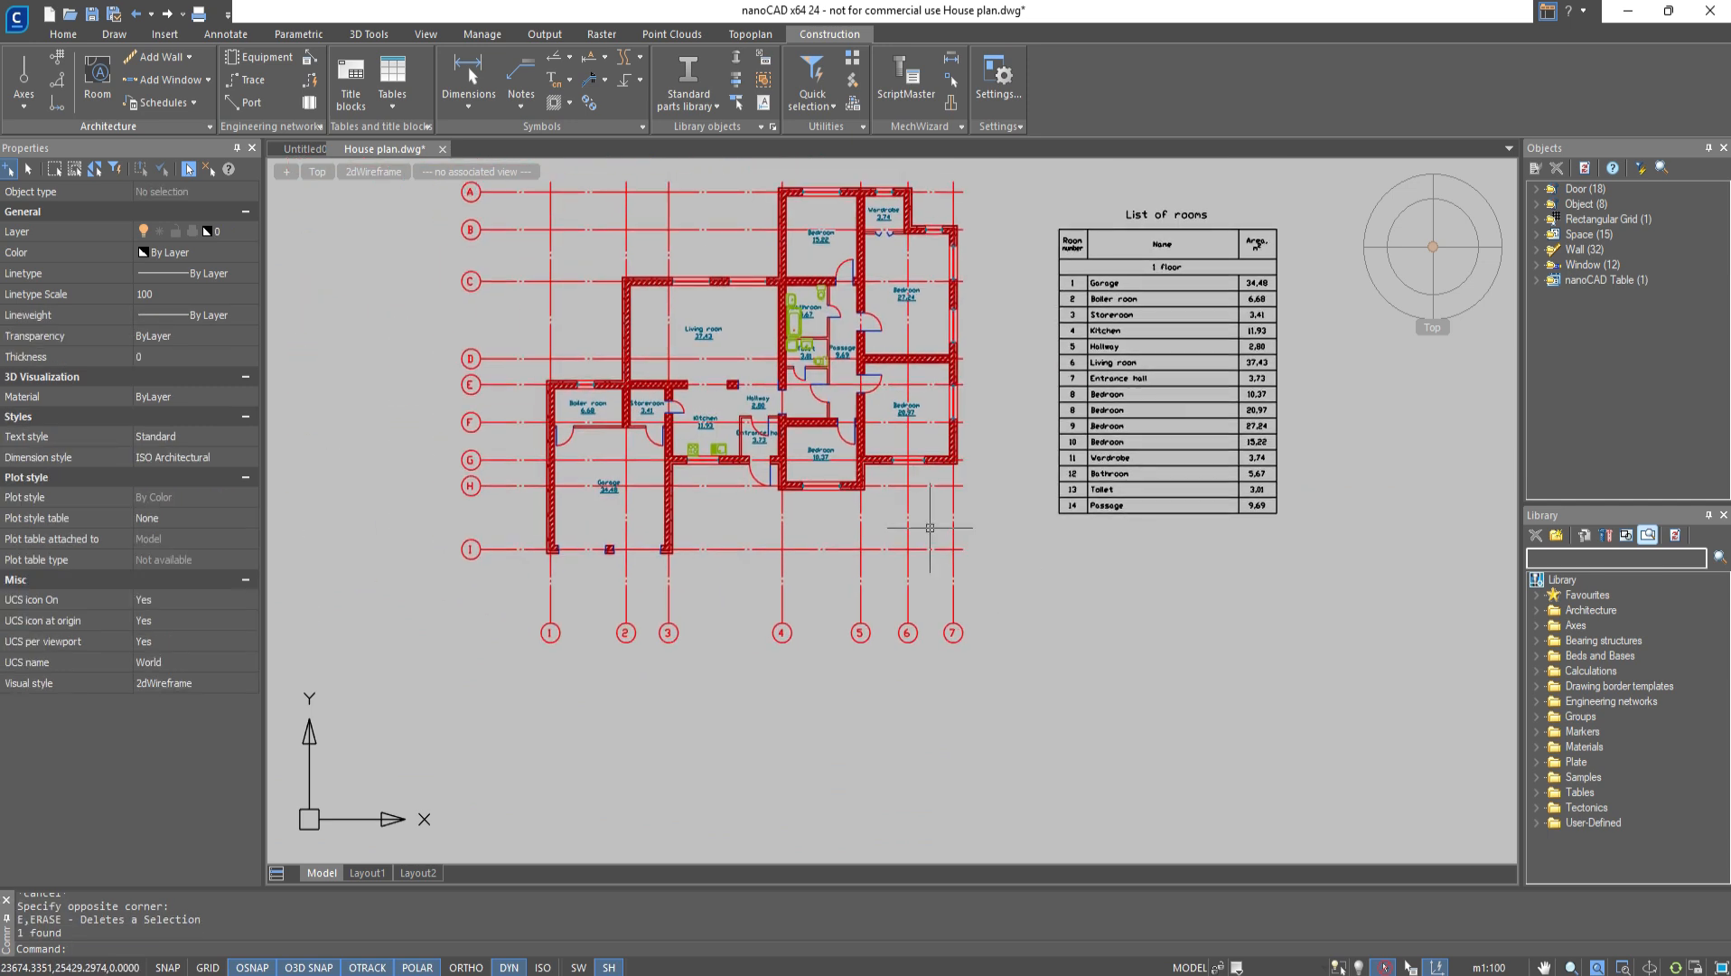
click(196, 103)
click(284, 195)
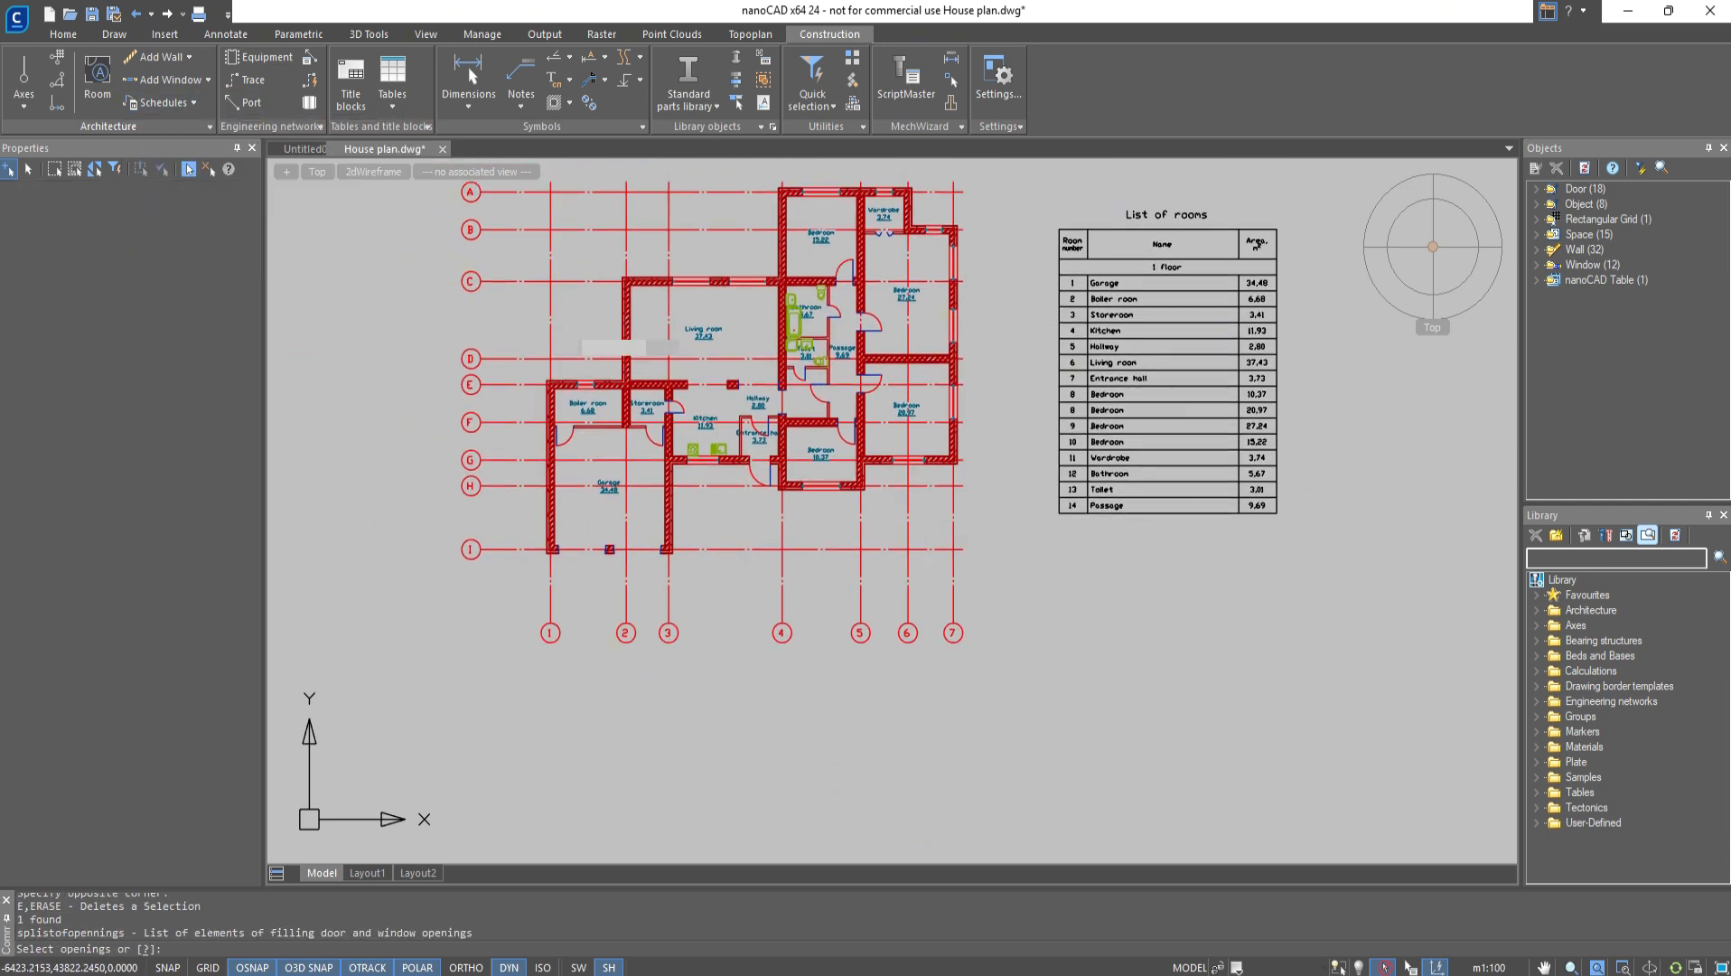
click(1009, 683)
click(426, 189)
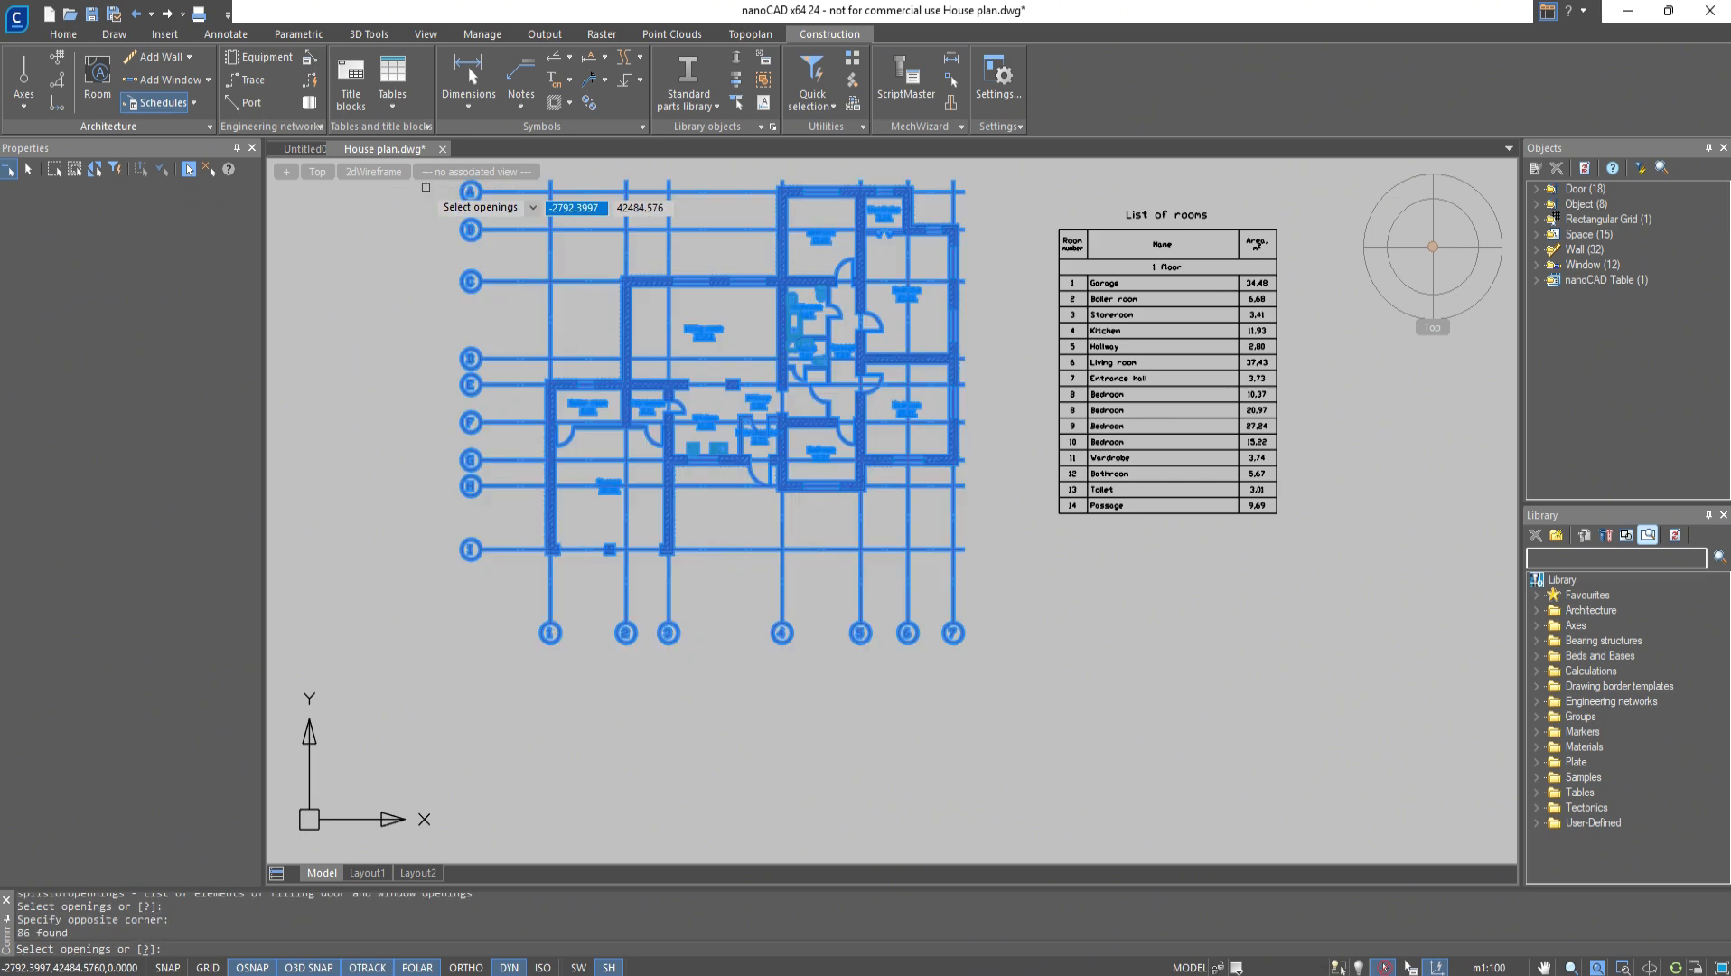
key(Return)
click(421, 363)
click(1093, 582)
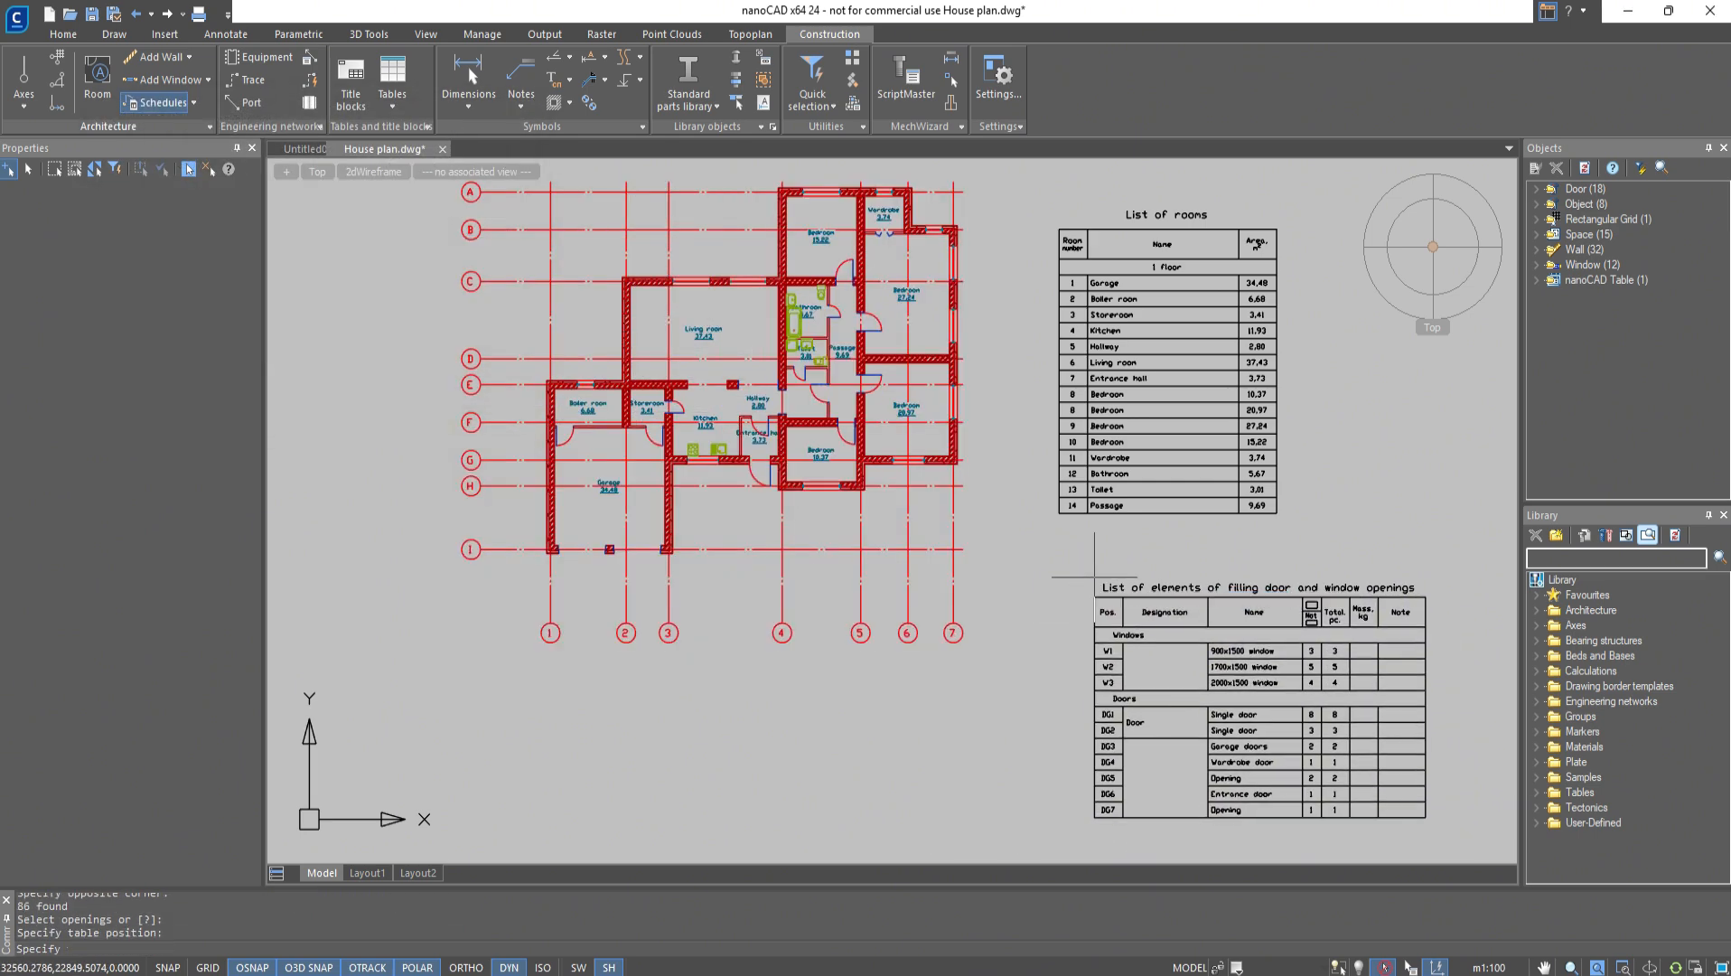
Open the openings table for editing and delete its Designation column and its count-by-floor column
middle_drag(1252, 500, 939, 301)
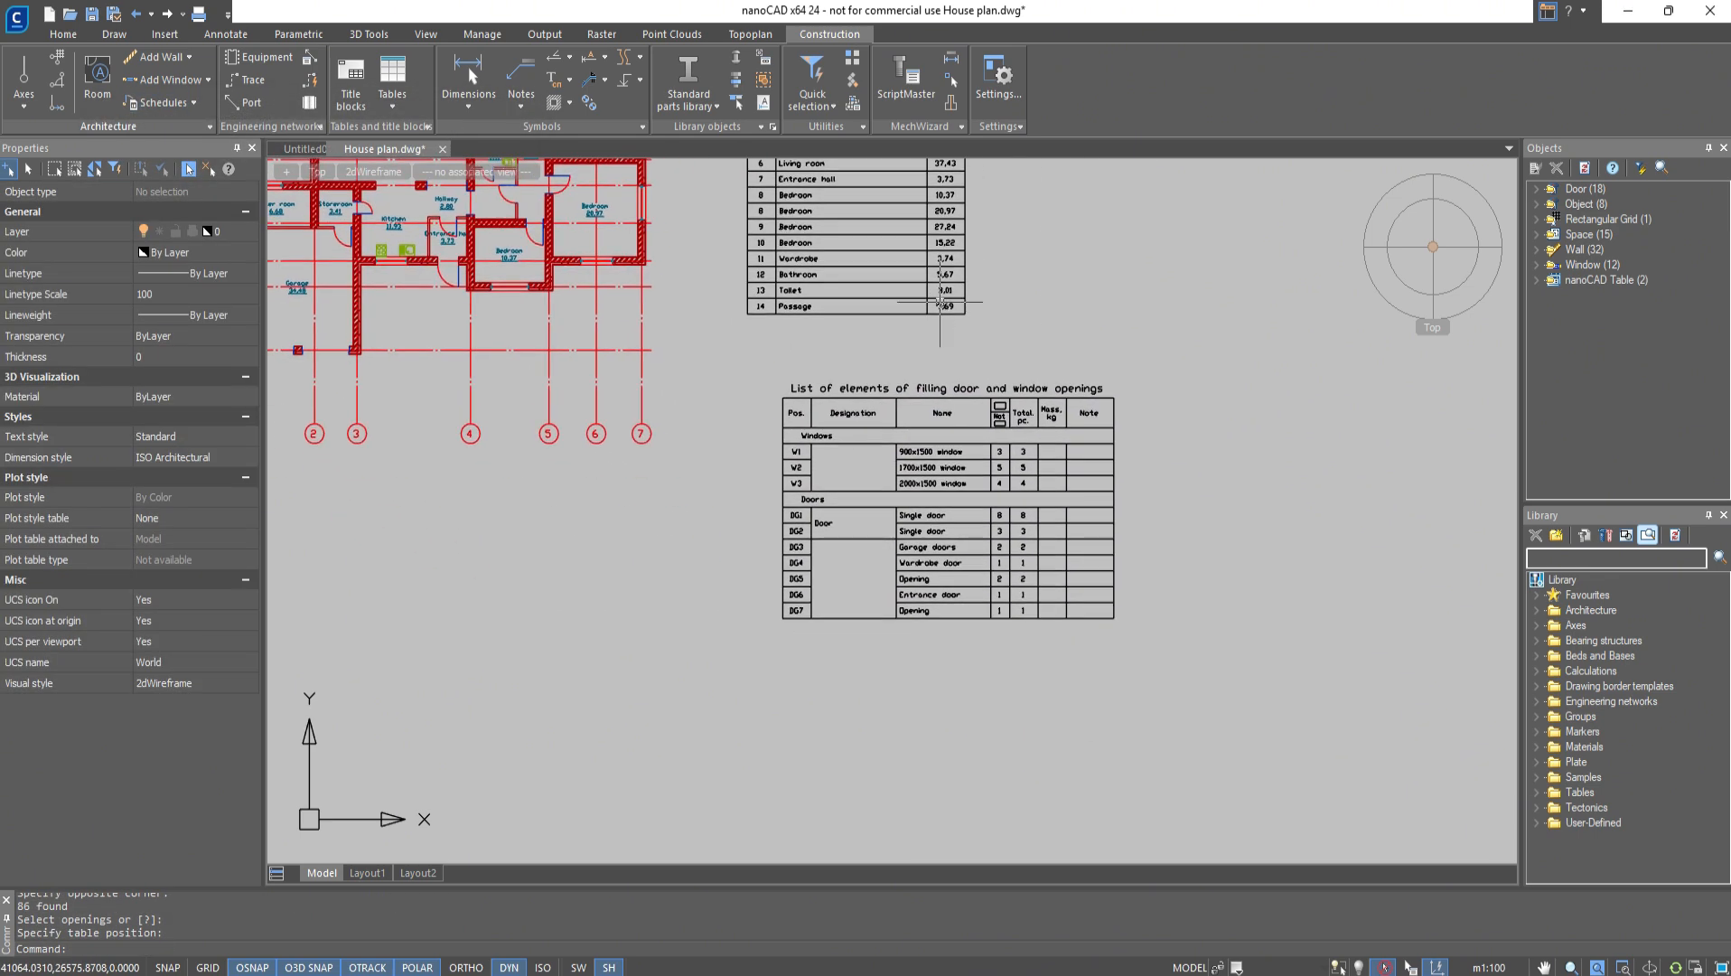
scroll(939, 301, up, 3)
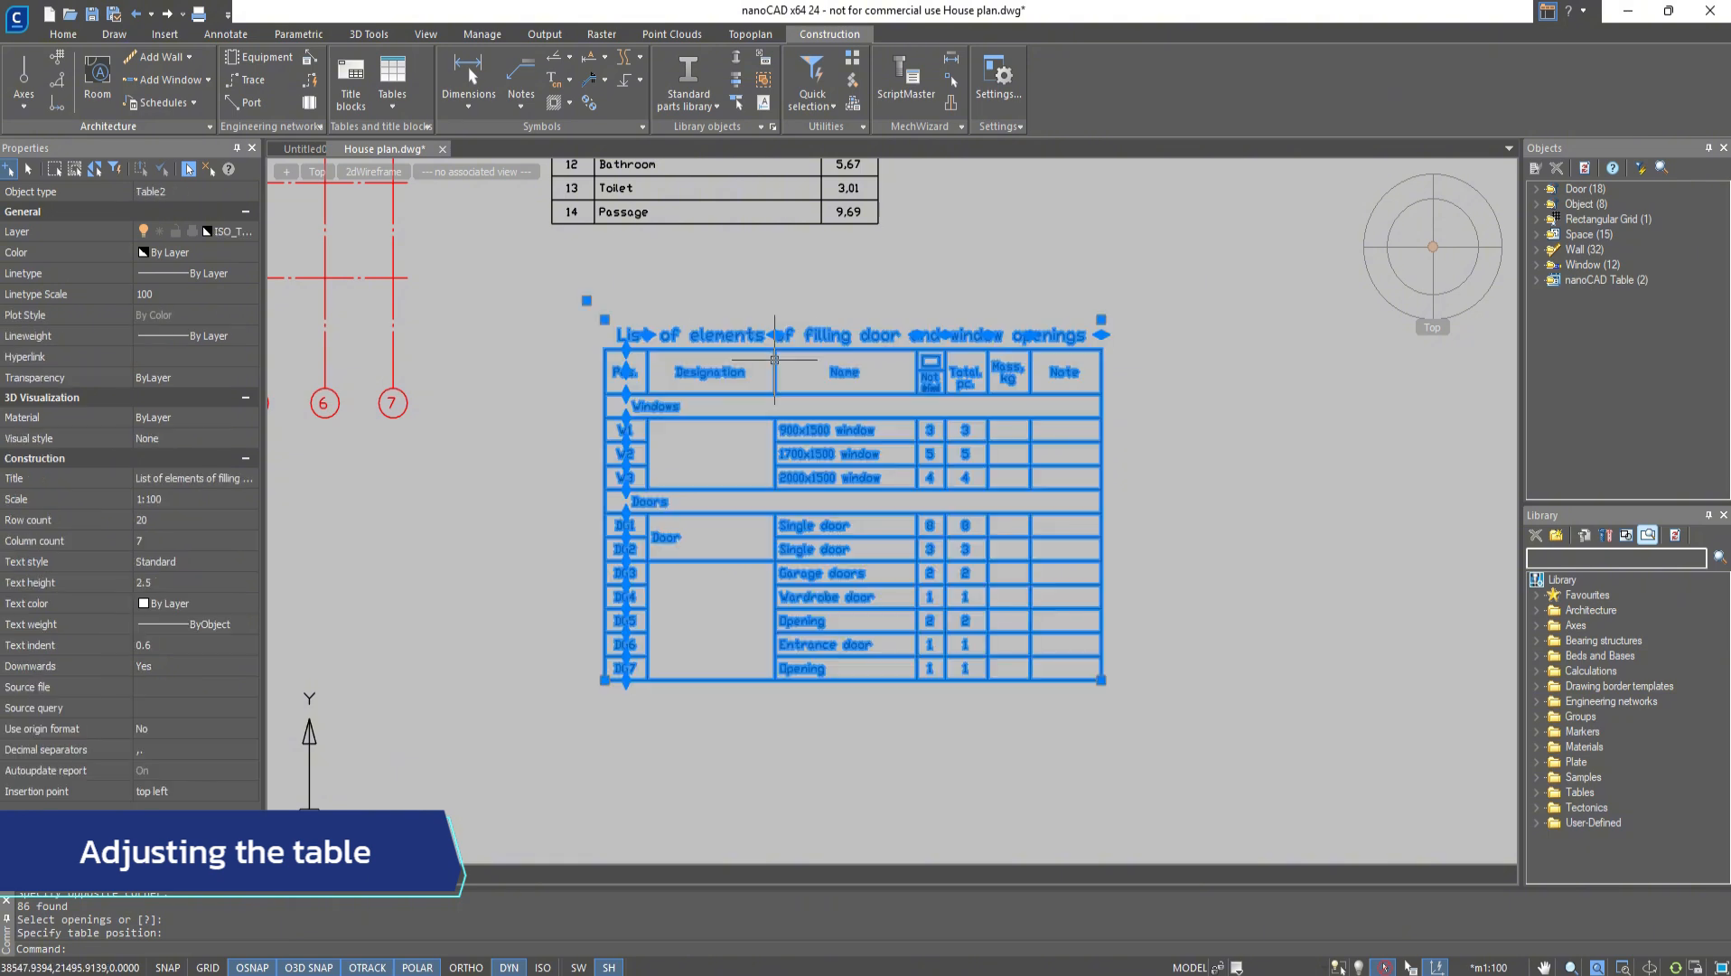
click(770, 348)
right_click(779, 366)
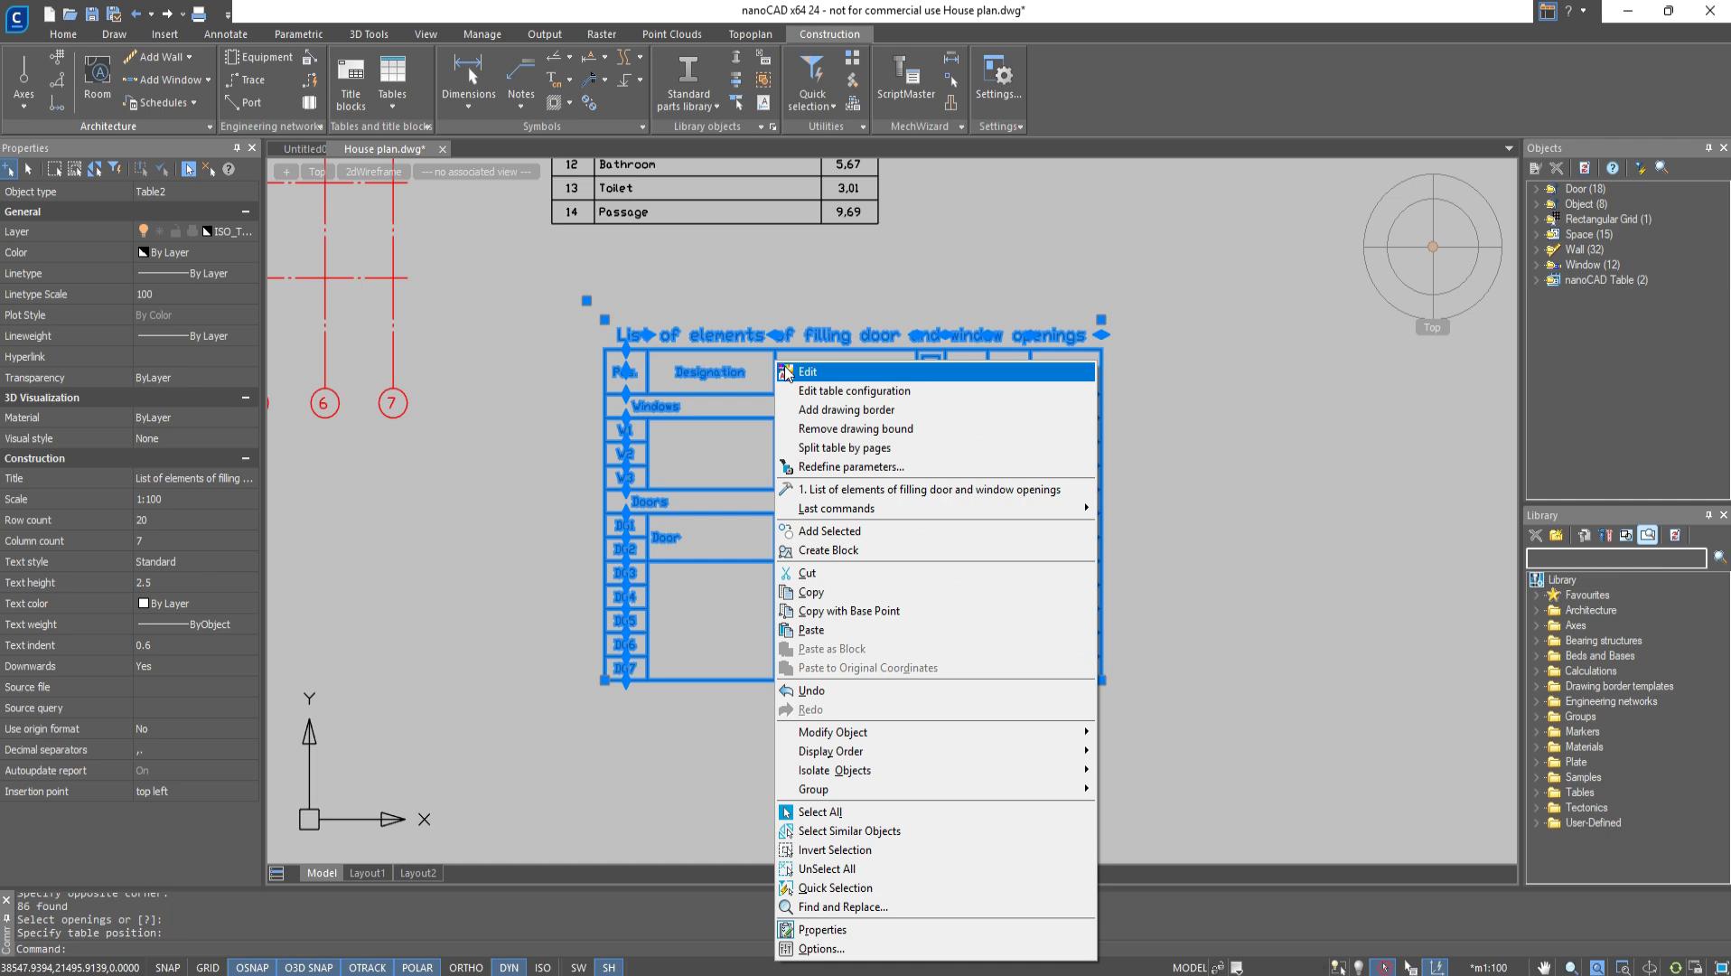
click(786, 371)
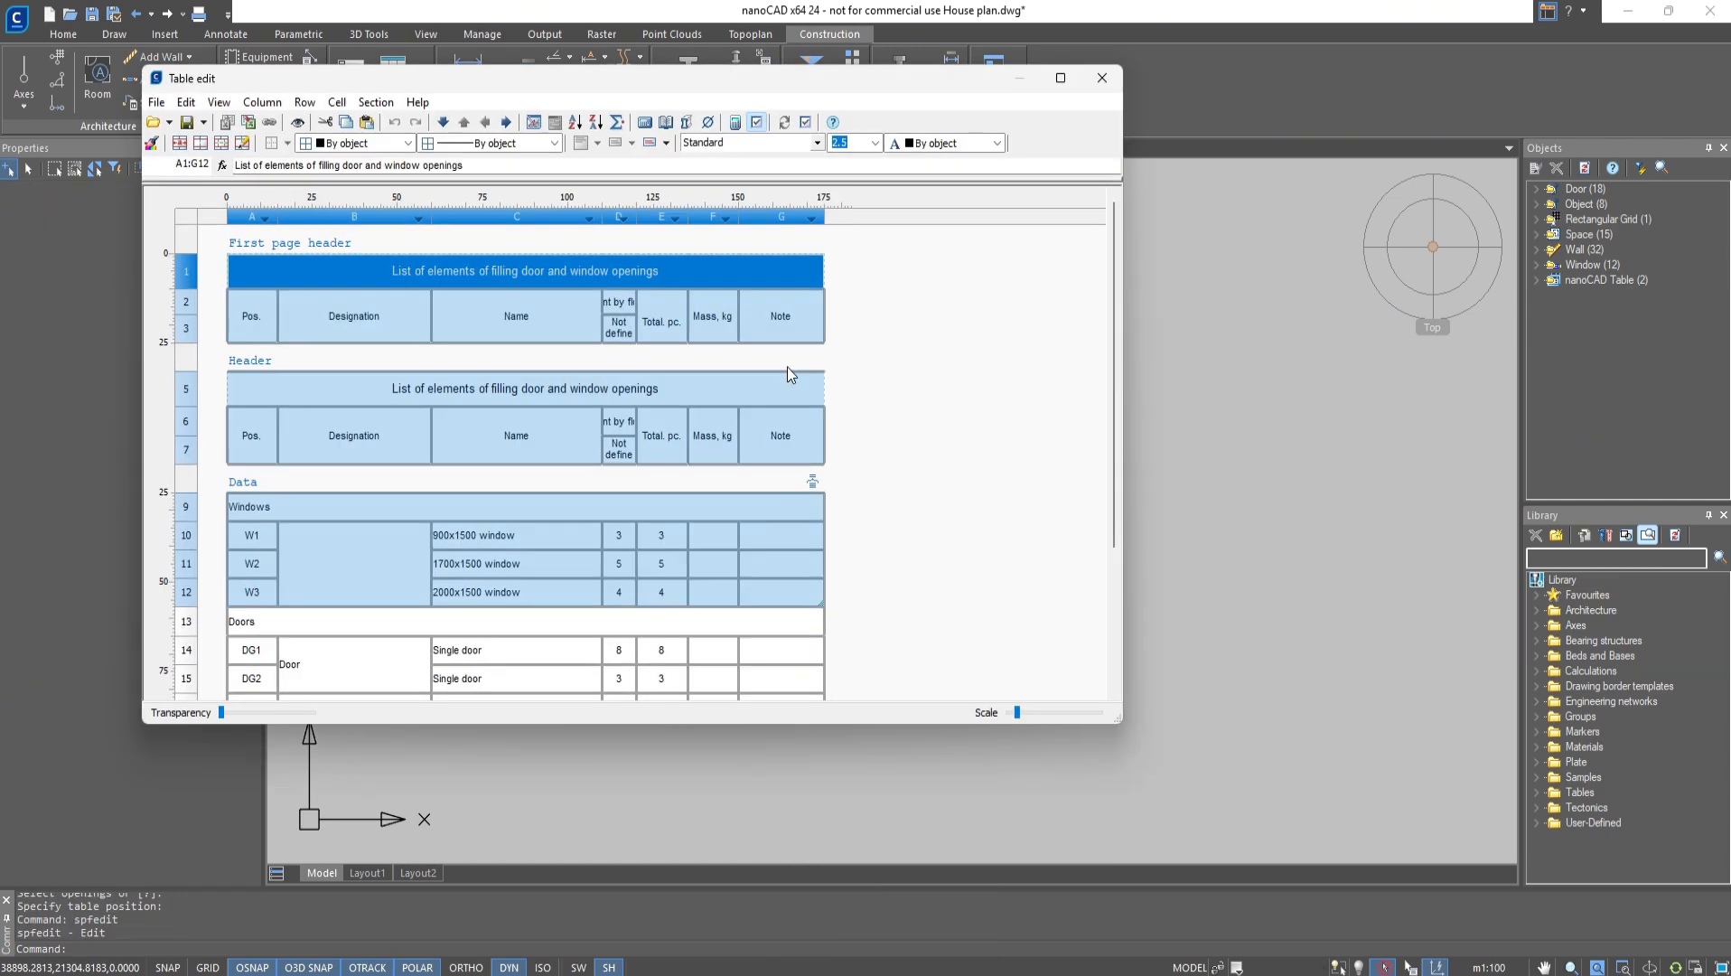
right_click(353, 224)
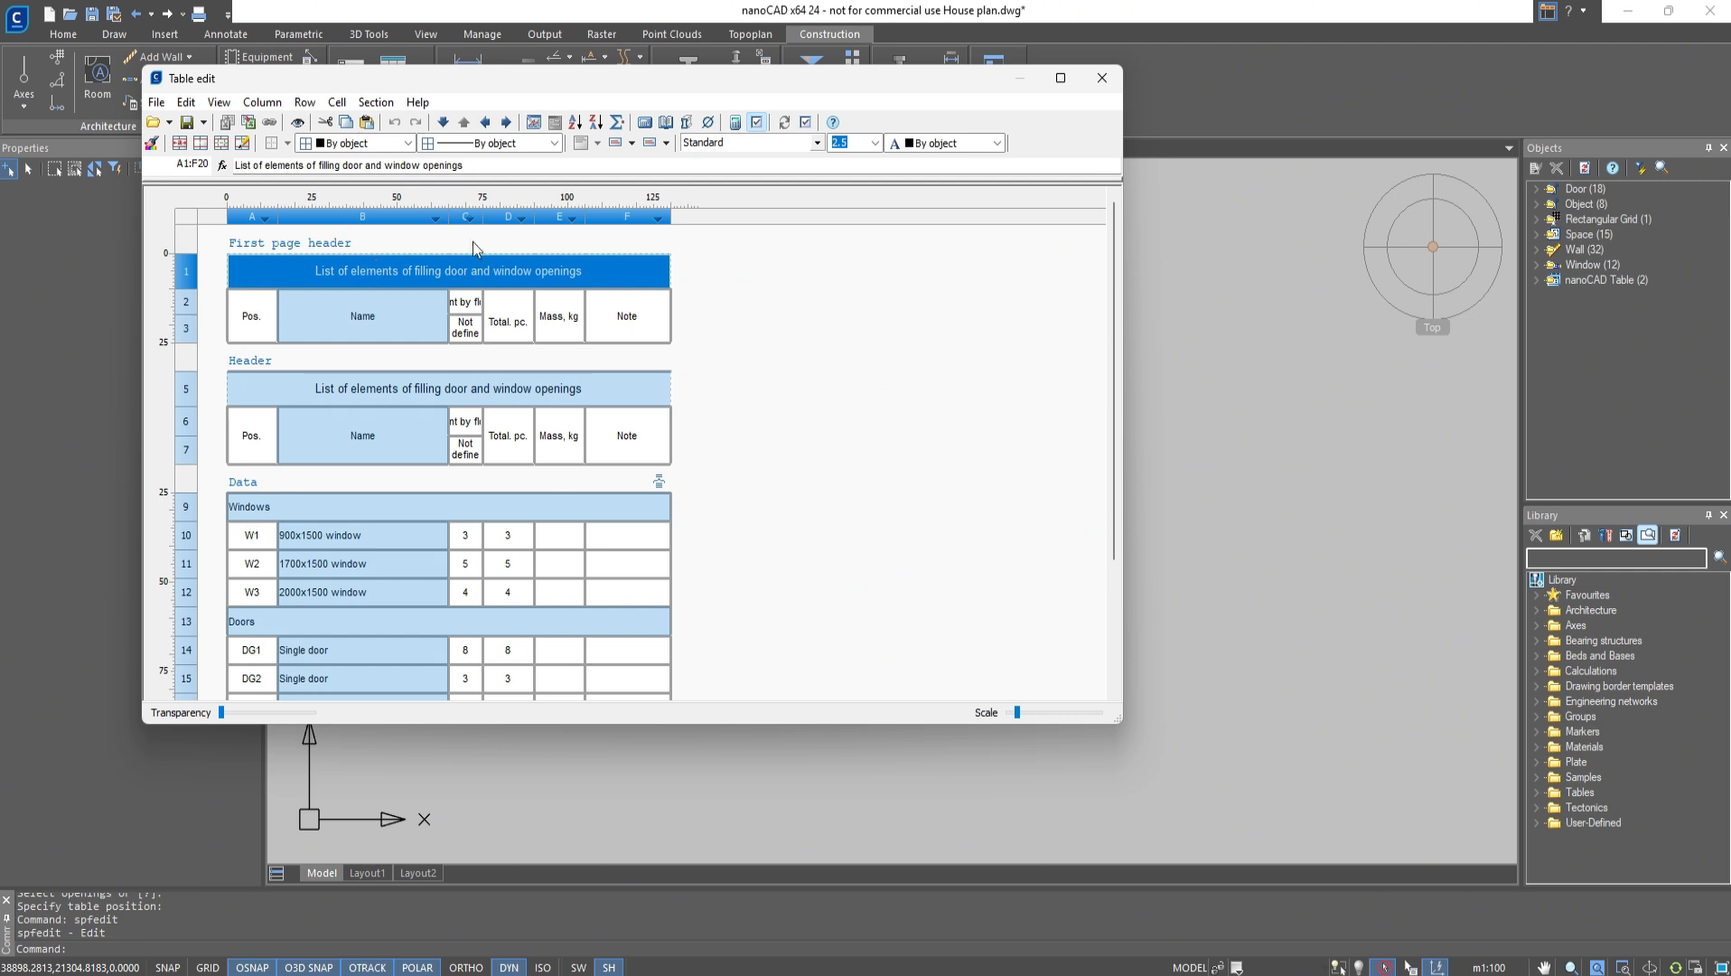
click(461, 217)
right_click(462, 223)
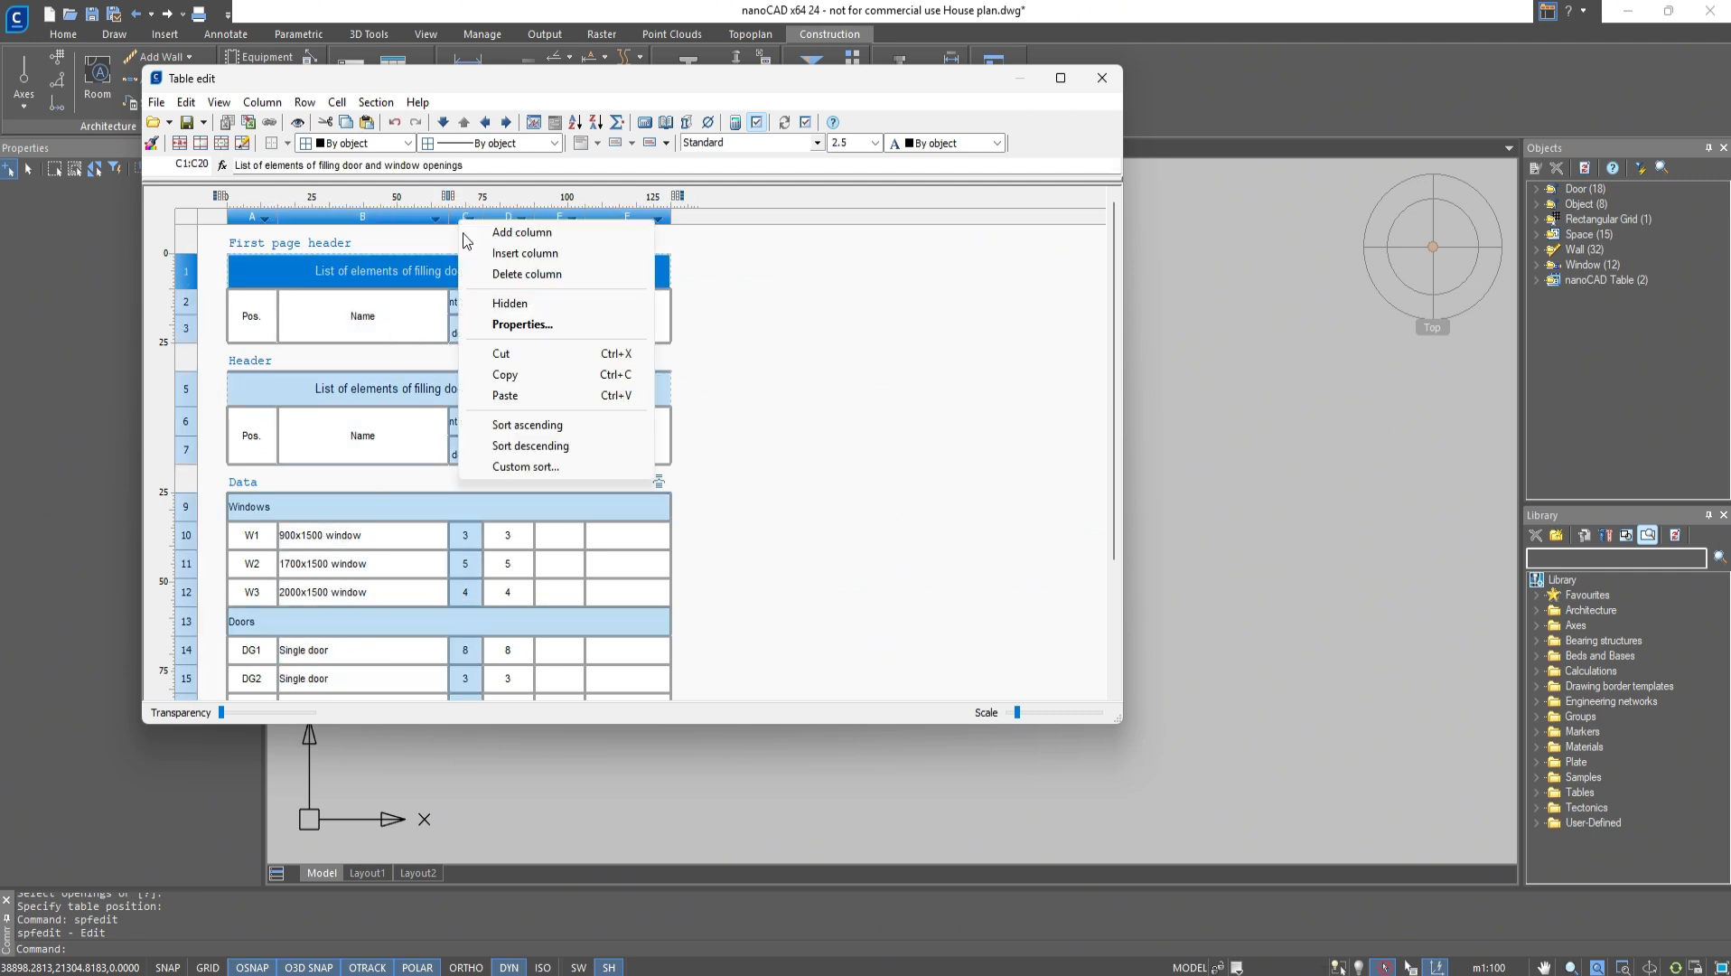
click(509, 396)
click(531, 309)
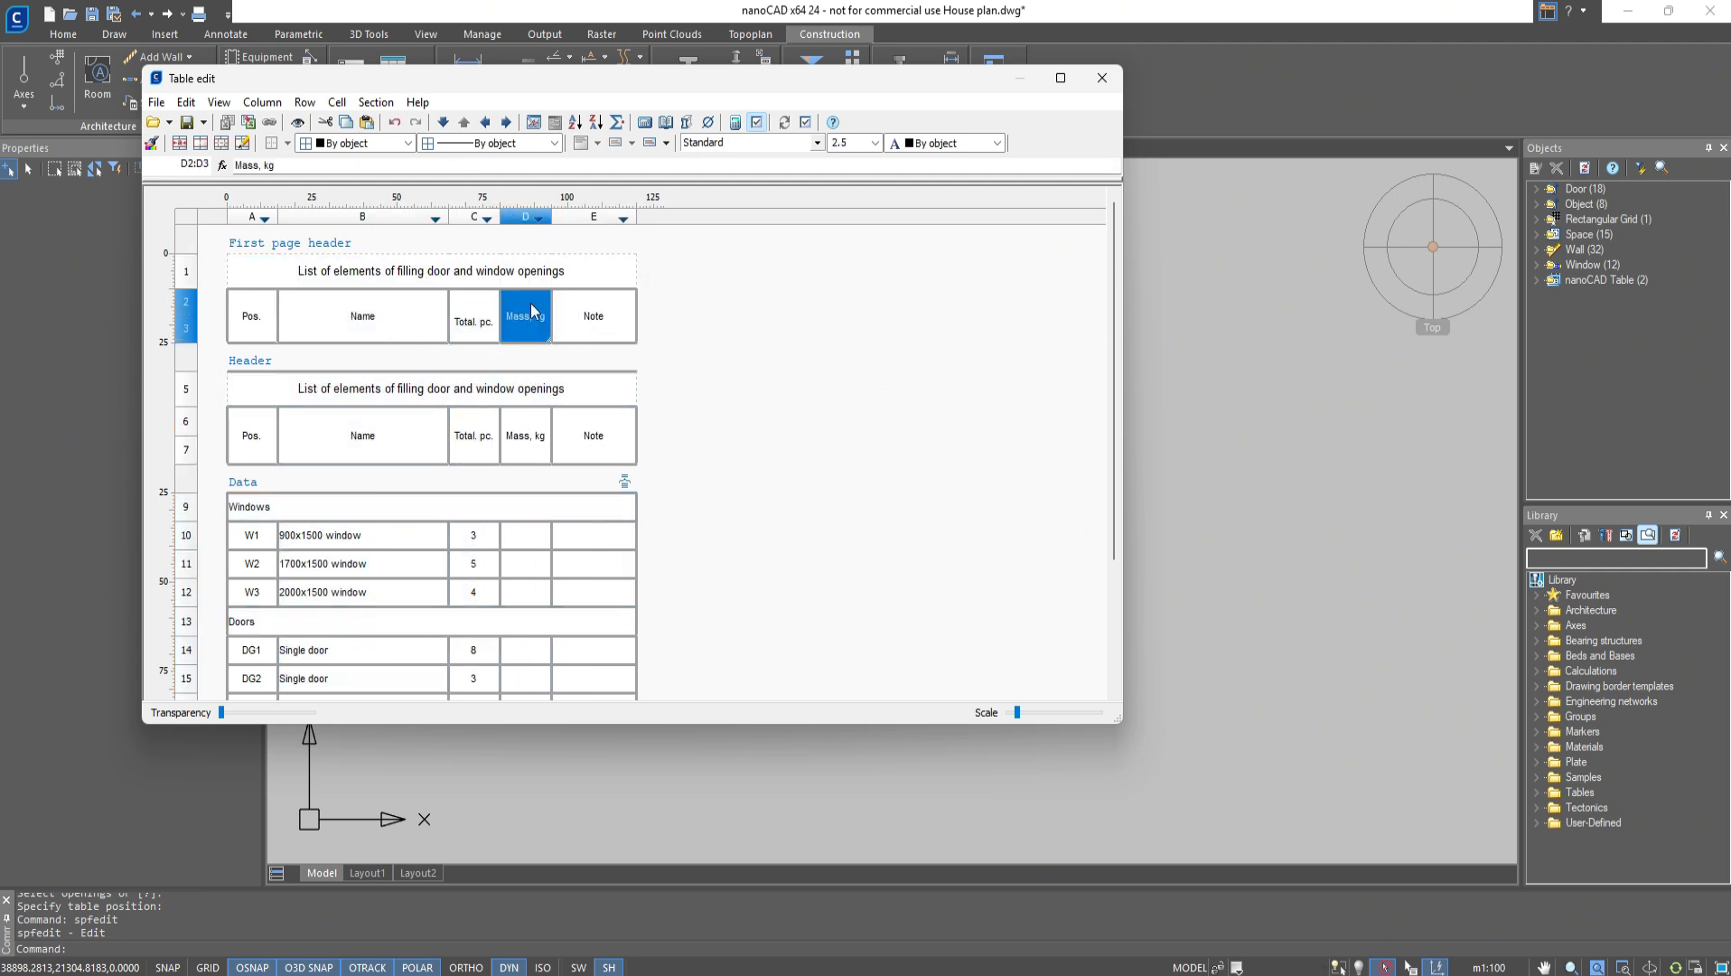
Delete the Mass, kg and Note columns from the openings table and close the table editor
click(524, 218)
right_click(524, 222)
click(586, 274)
click(552, 221)
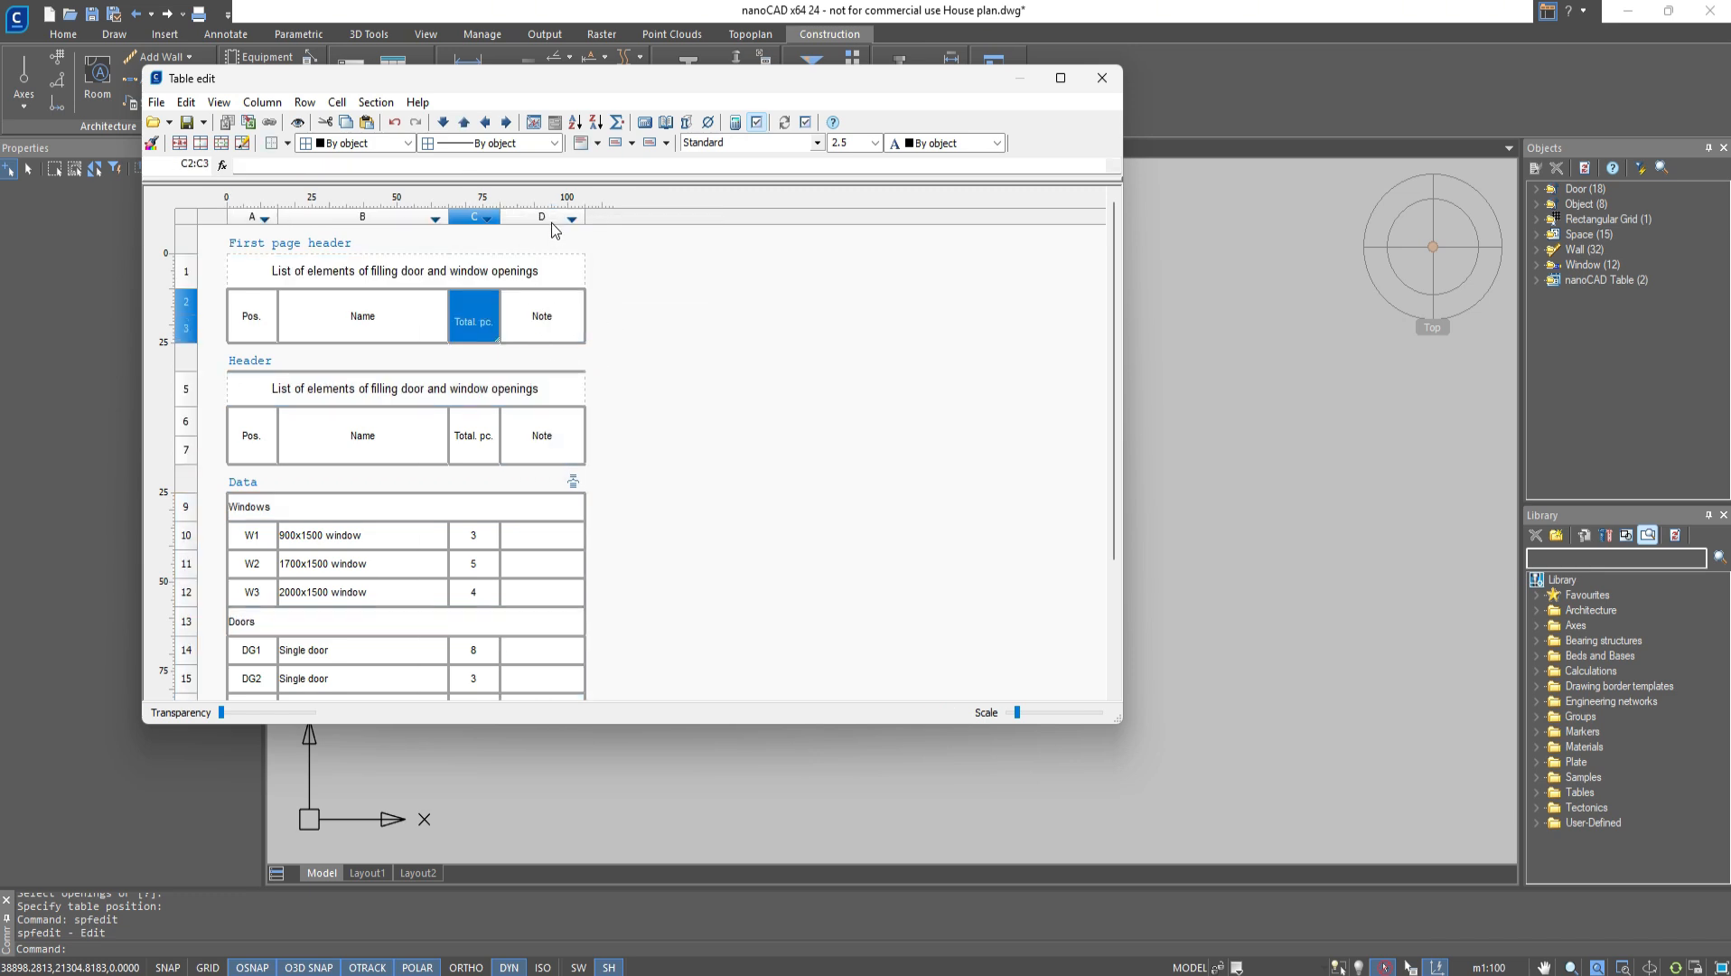
right_click(552, 221)
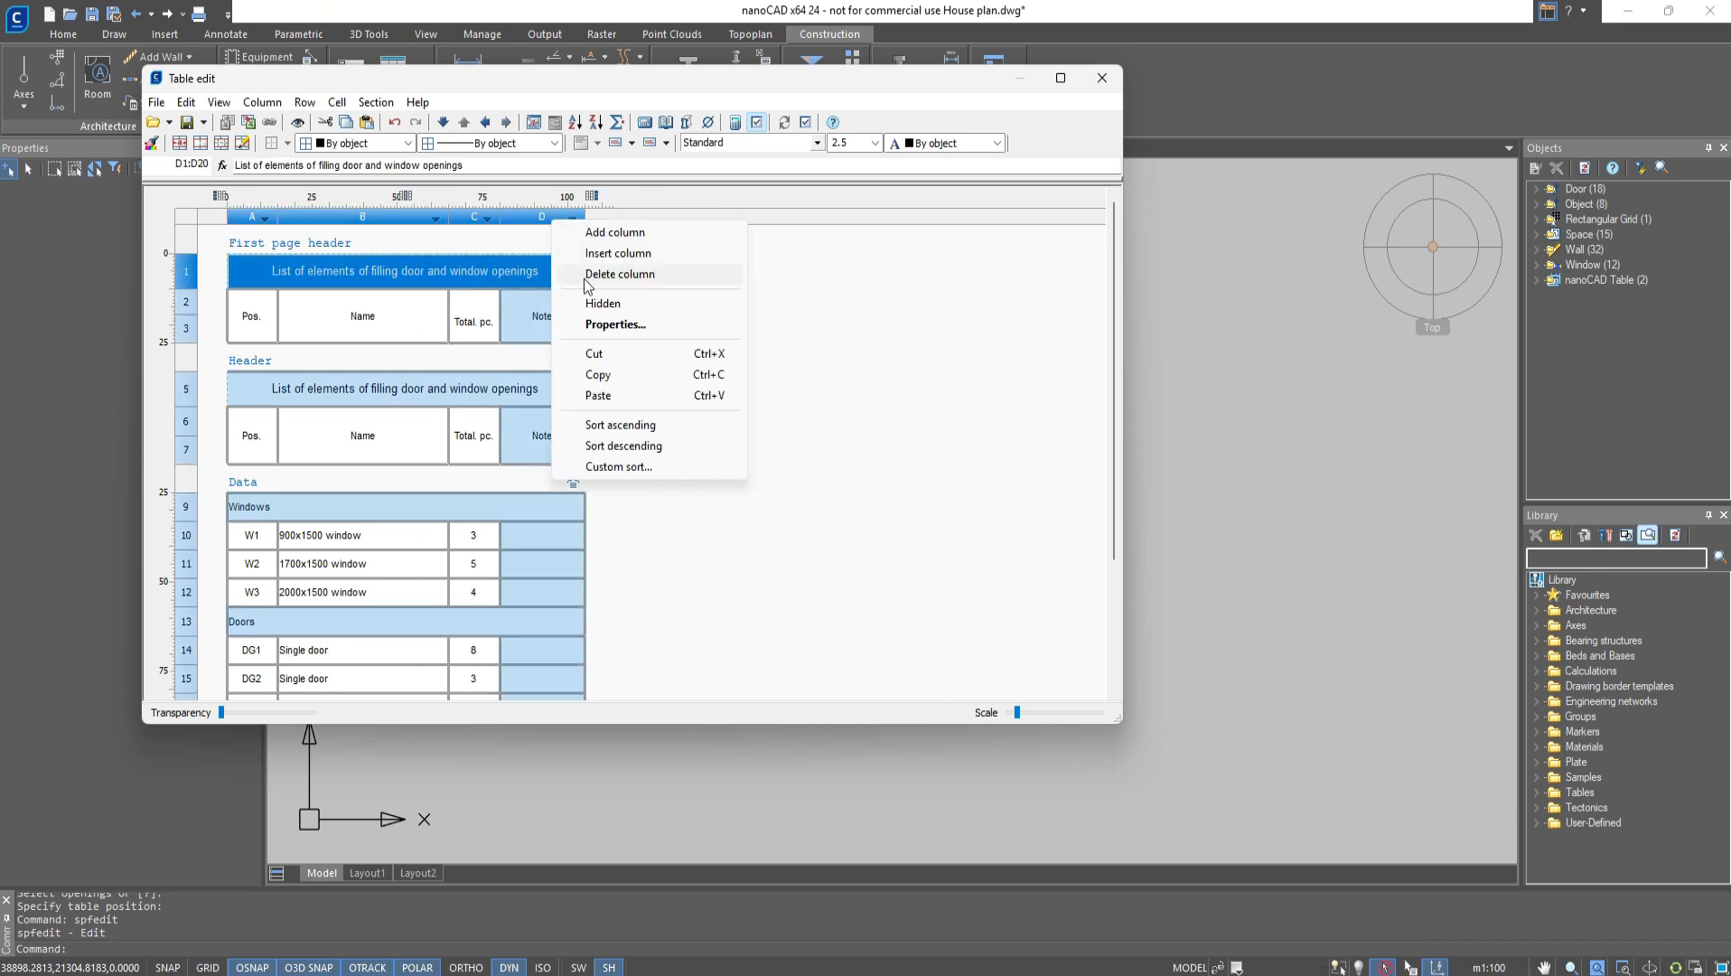
click(588, 275)
click(1101, 78)
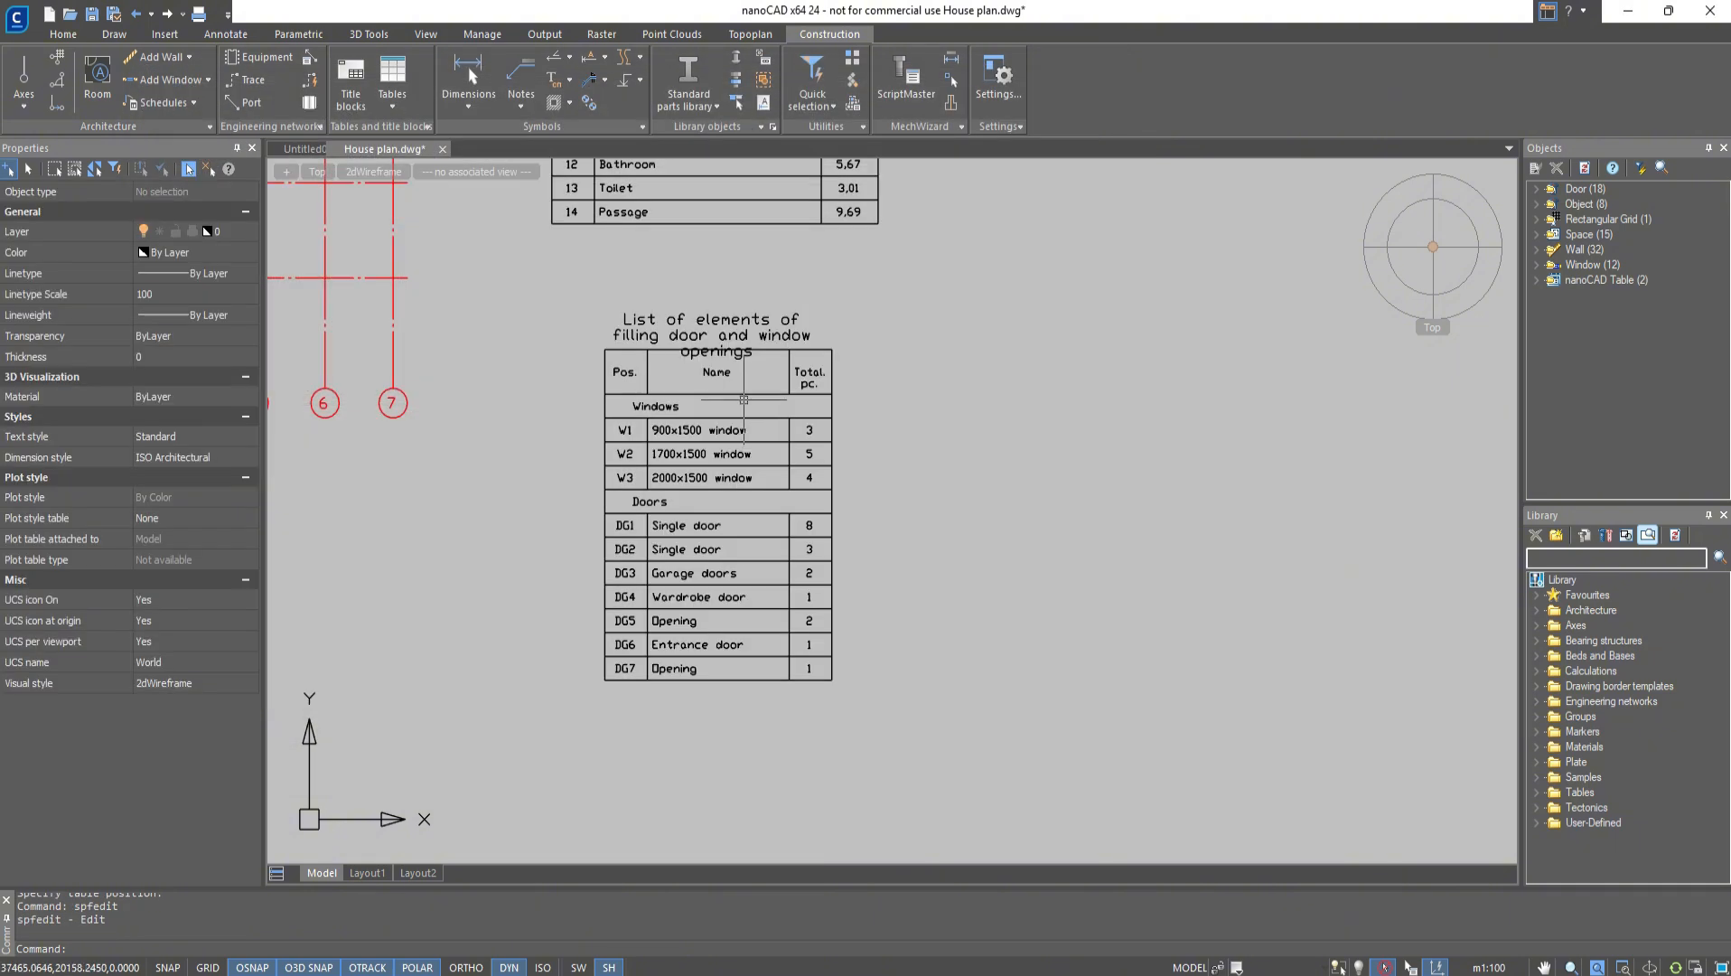
Reopen the openings table for editing and increase the height of its first-page title row
click(628, 335)
right_click(628, 334)
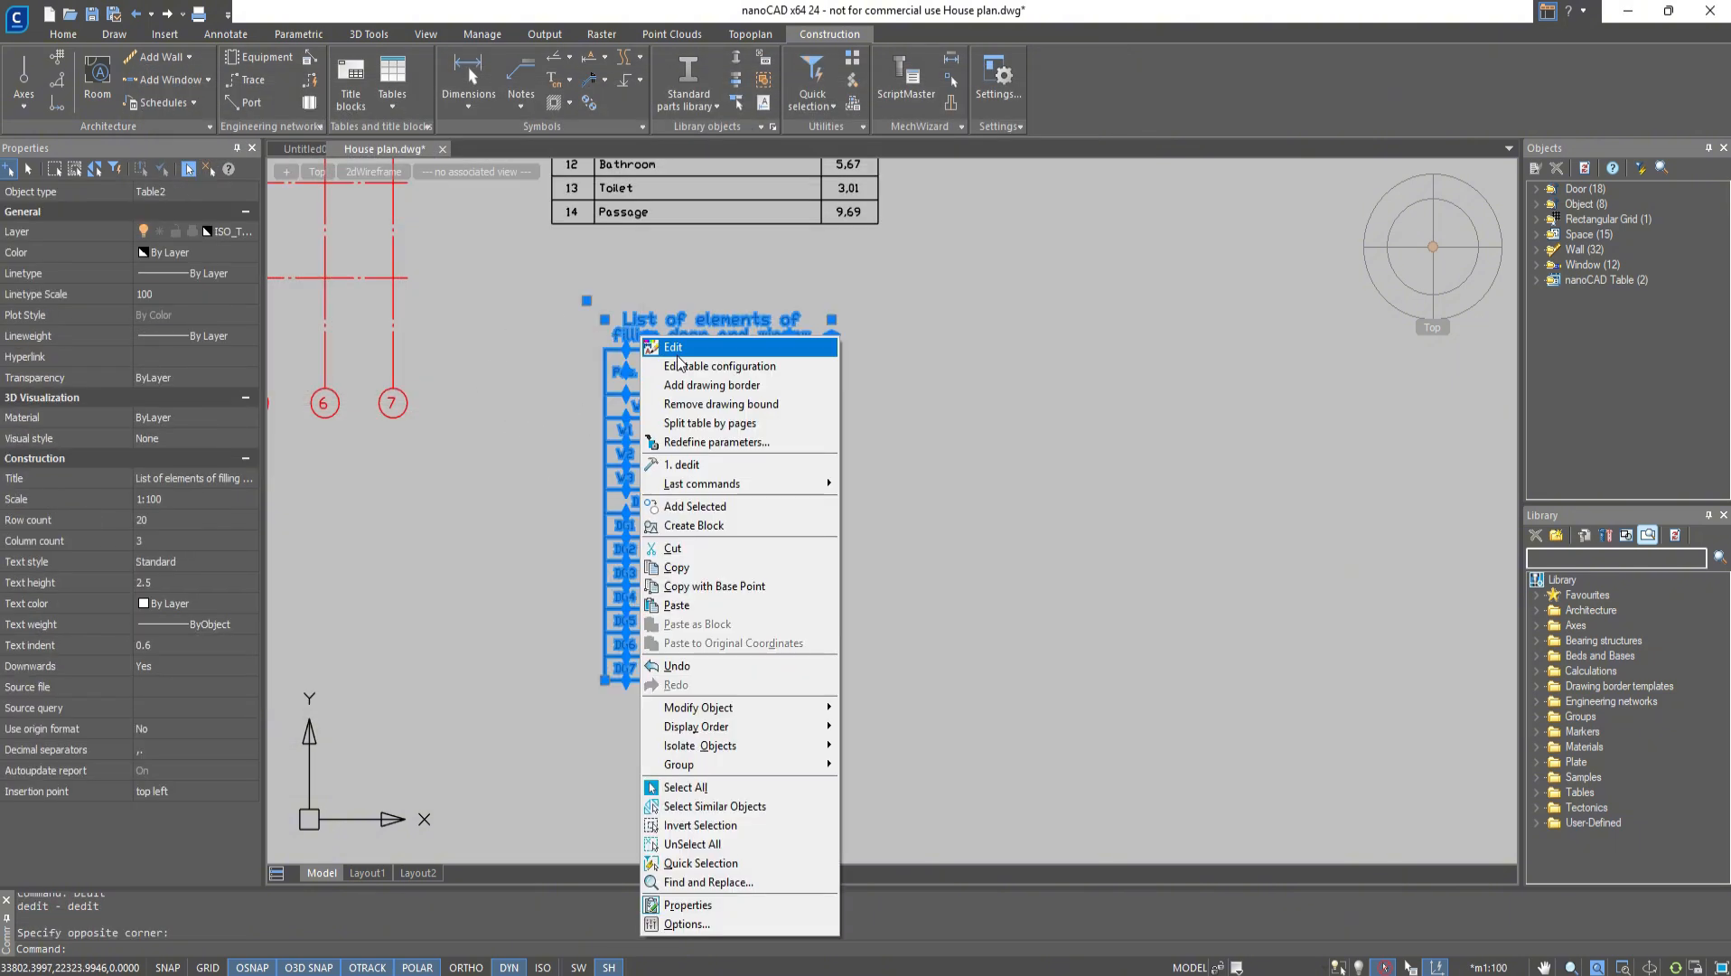
click(678, 358)
drag(191, 288, 189, 315)
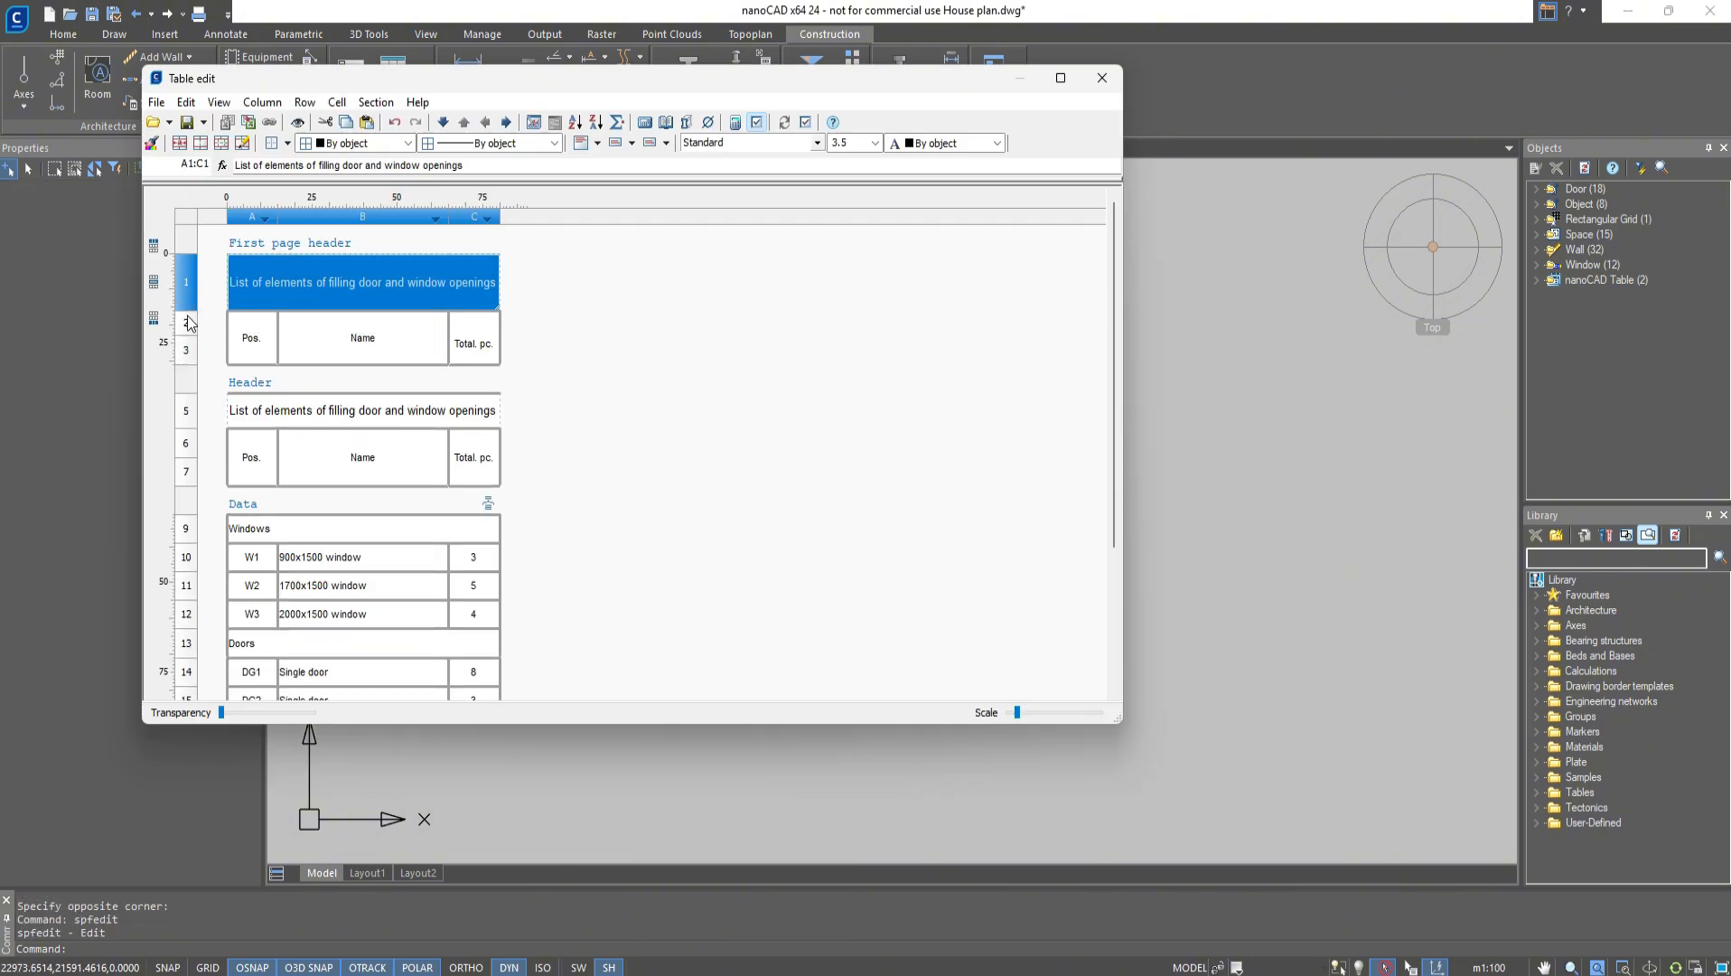
click(1103, 80)
Stretch the openings table's right edge outward by about 3275 units and widen its Name column toward the Total column
click(837, 376)
click(832, 370)
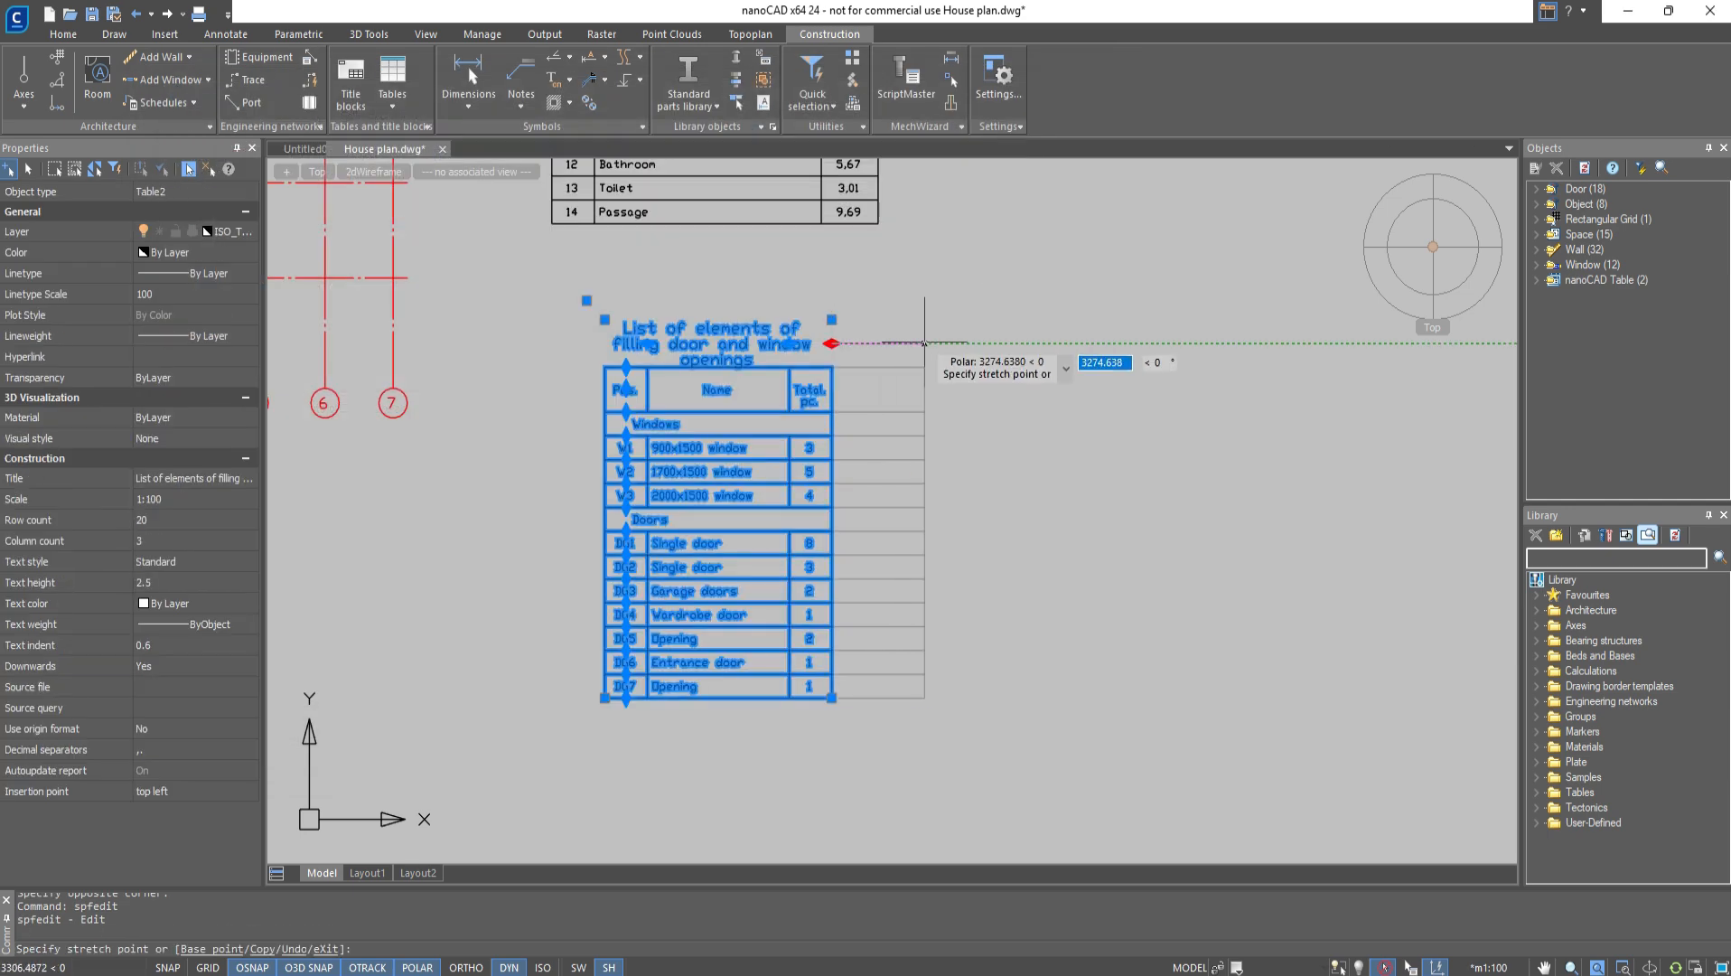
click(926, 368)
key(Escape)
click(792, 347)
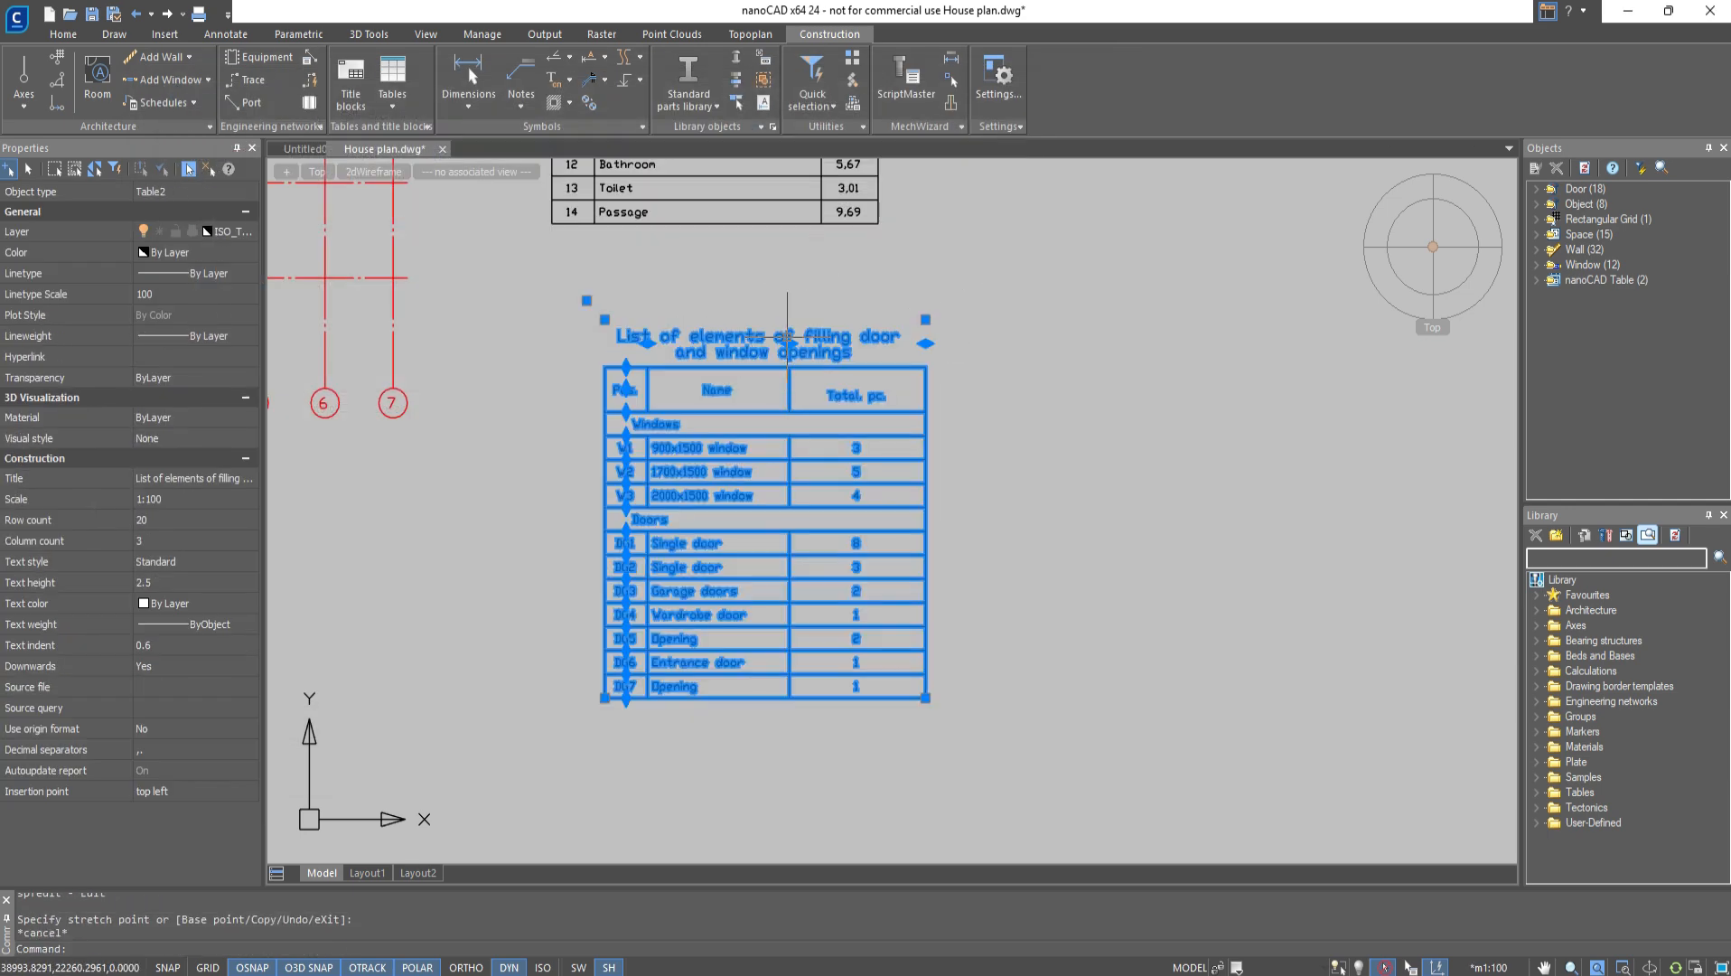
click(789, 343)
click(822, 344)
key(Escape)
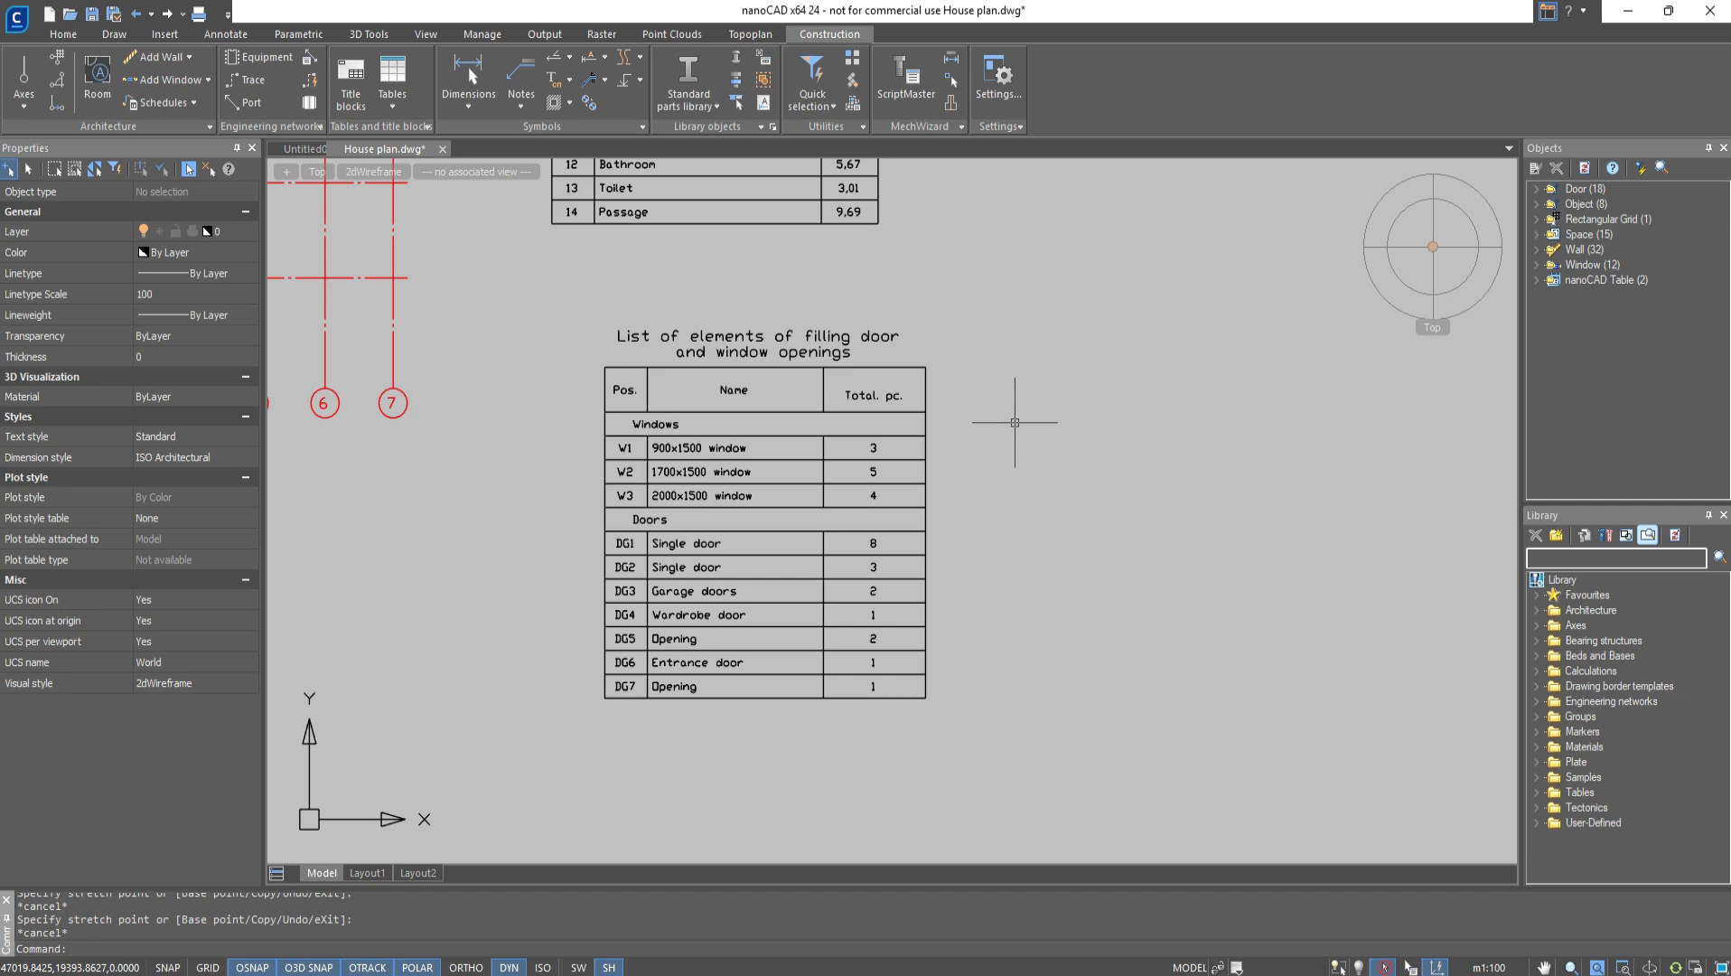
Copy the floor plan and its openings table together about 60400 units beyond the list of rooms
drag(1004, 461, 773, 276)
scroll(773, 277, down, 5)
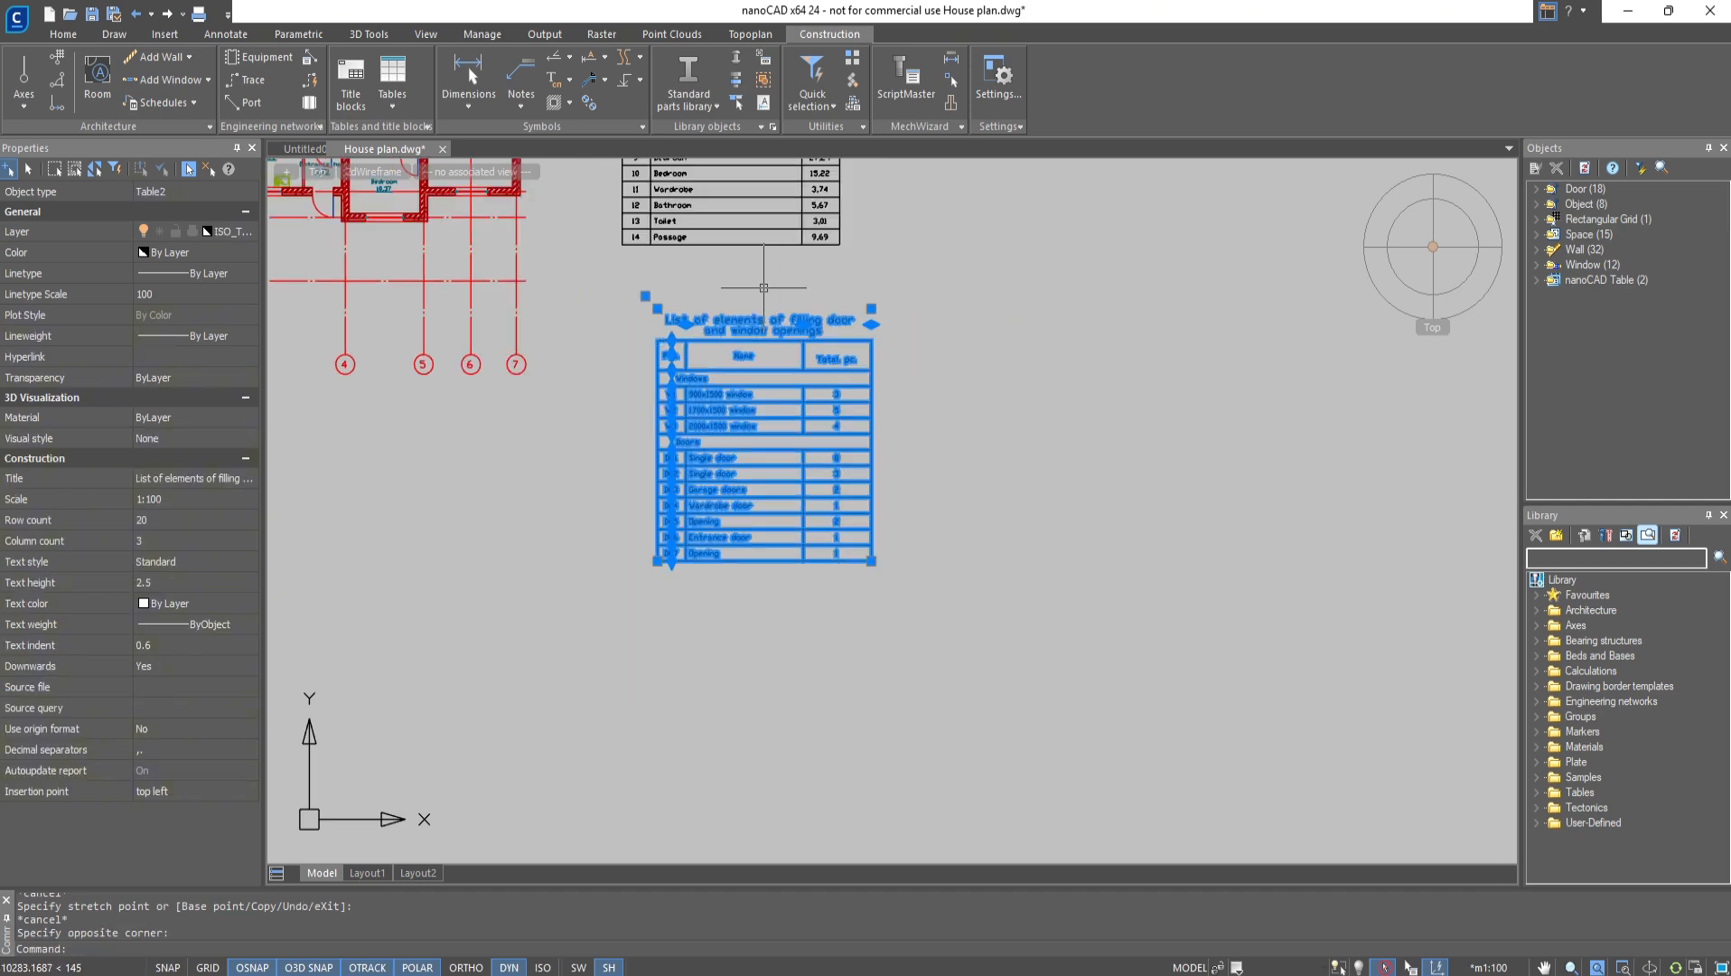
middle_drag(1095, 512, 1089, 543)
click(1059, 622)
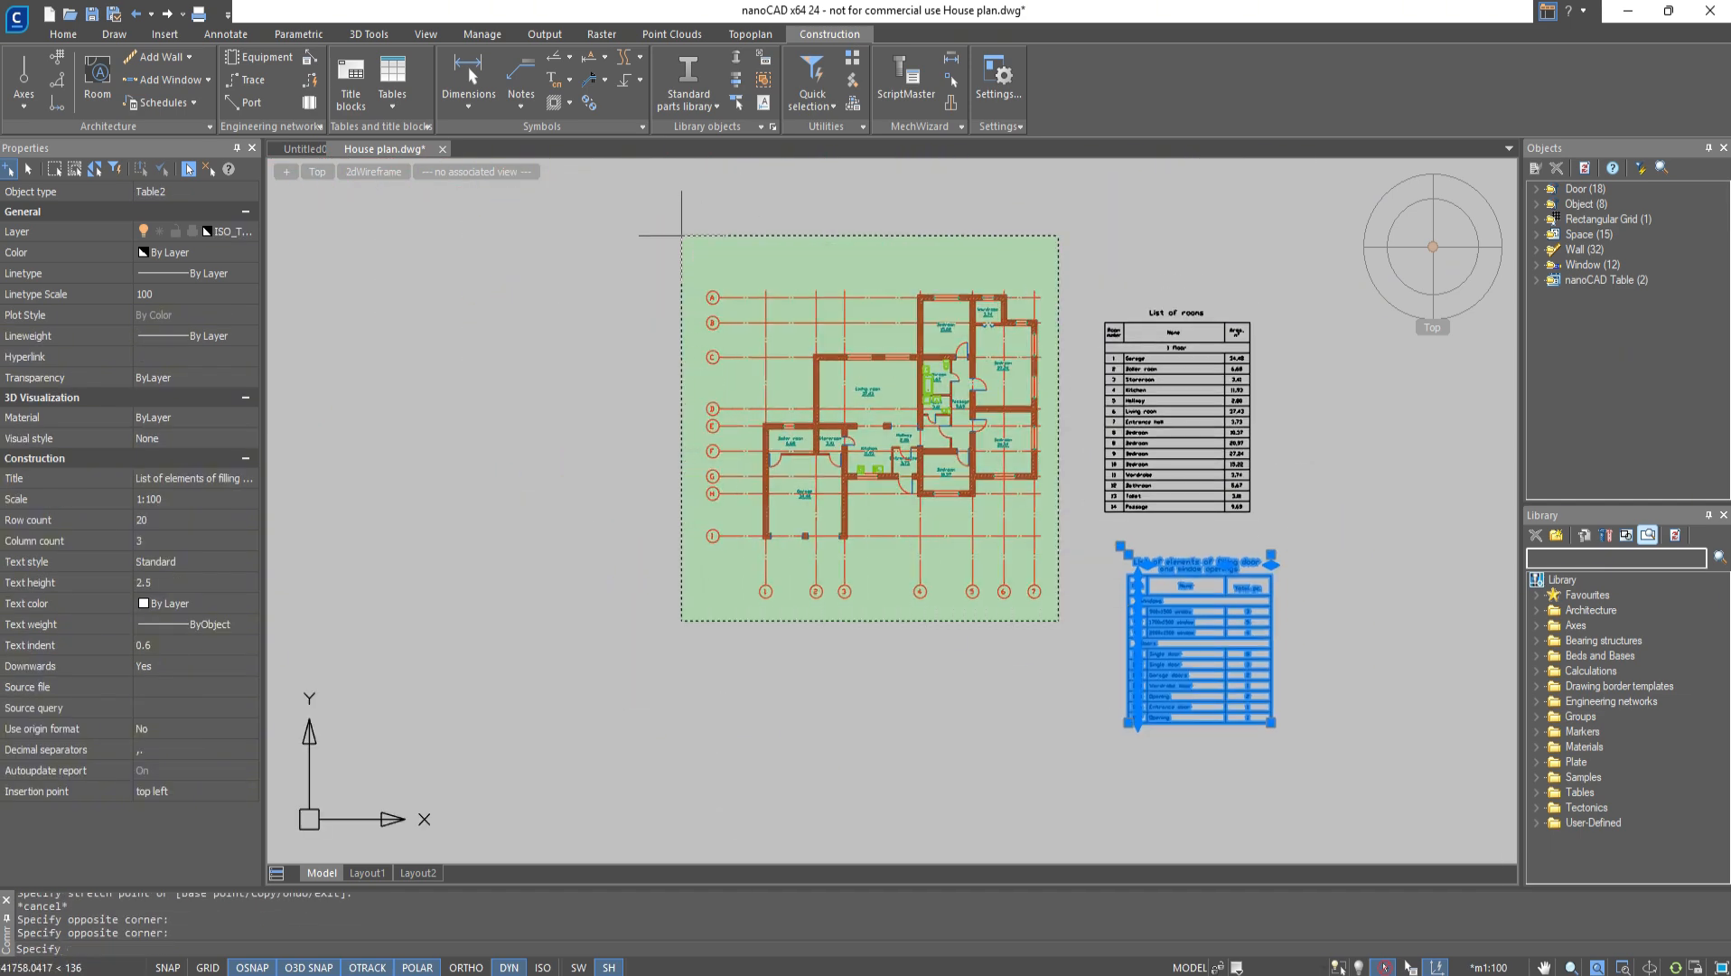
click(679, 235)
text(m)
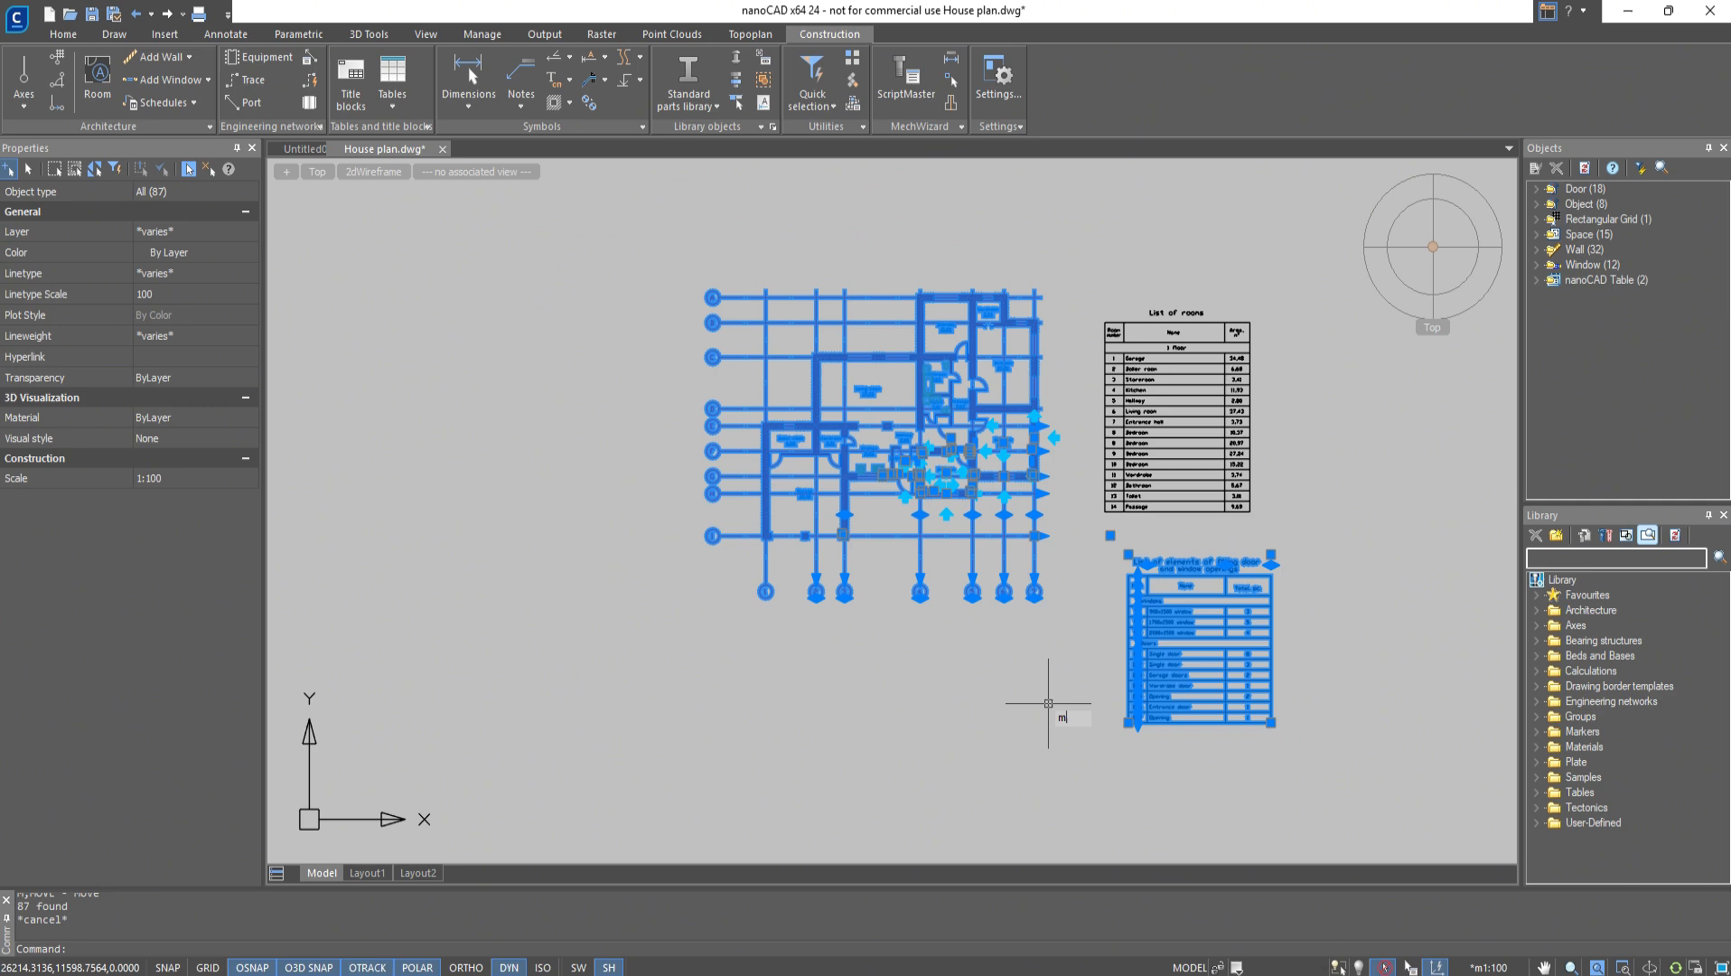
text(ovec)
key(Return)
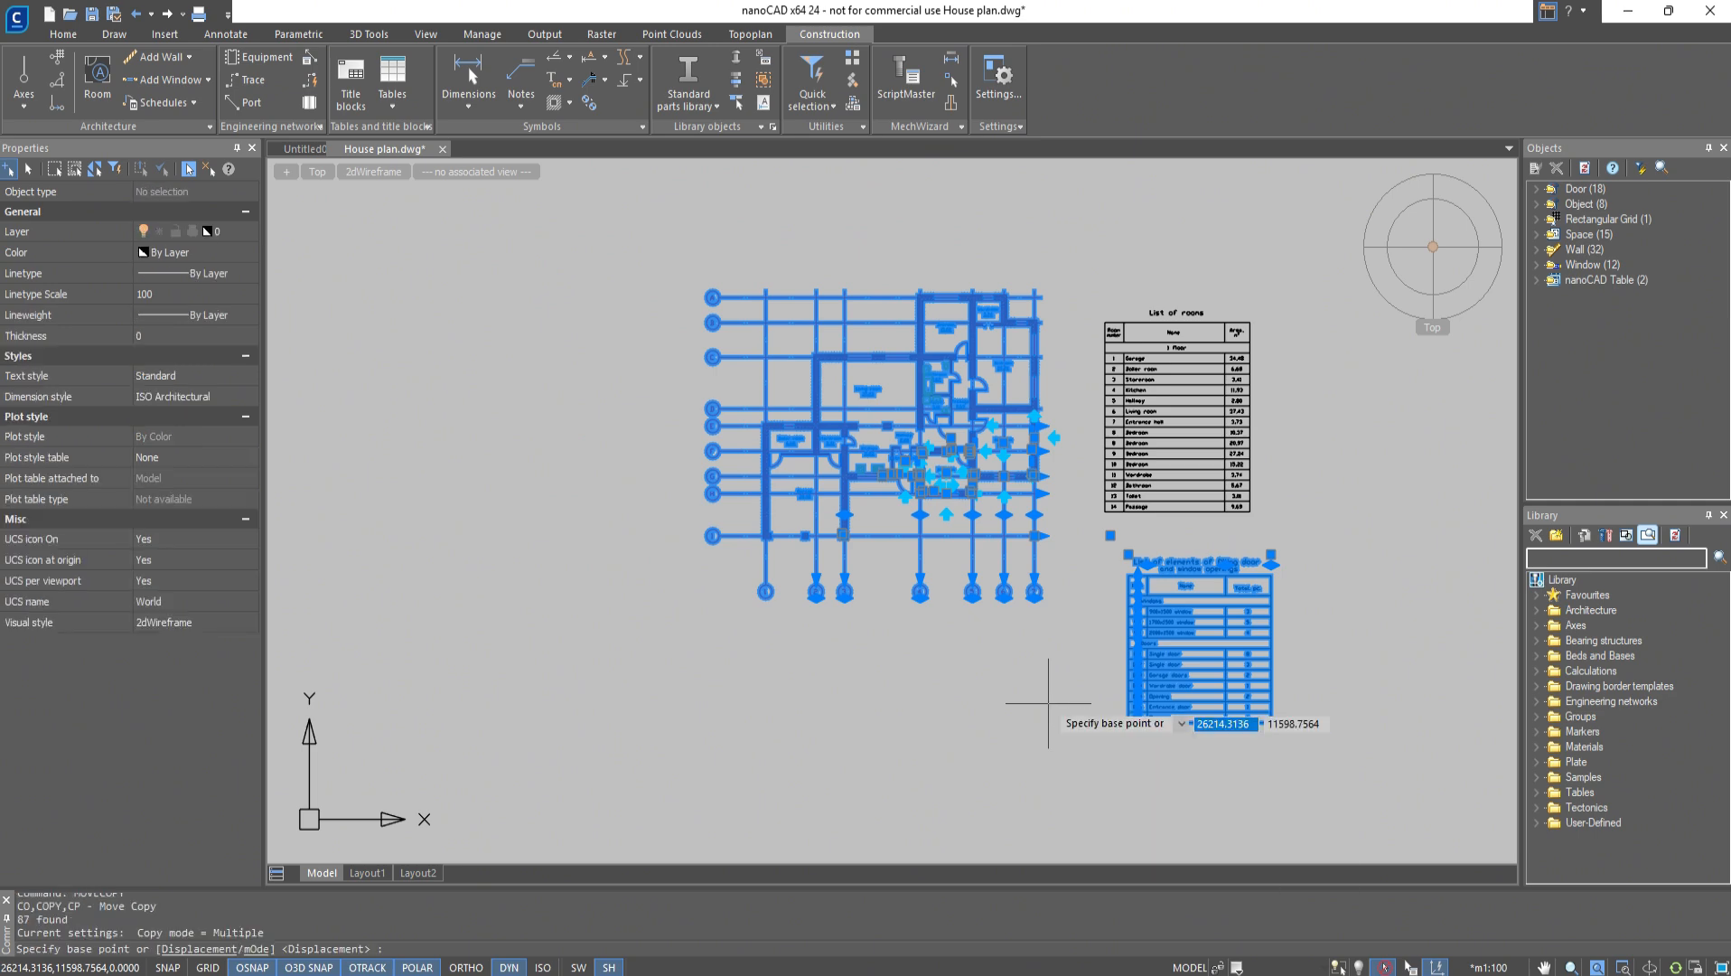
click(1048, 703)
middle_drag(1324, 569, 692, 625)
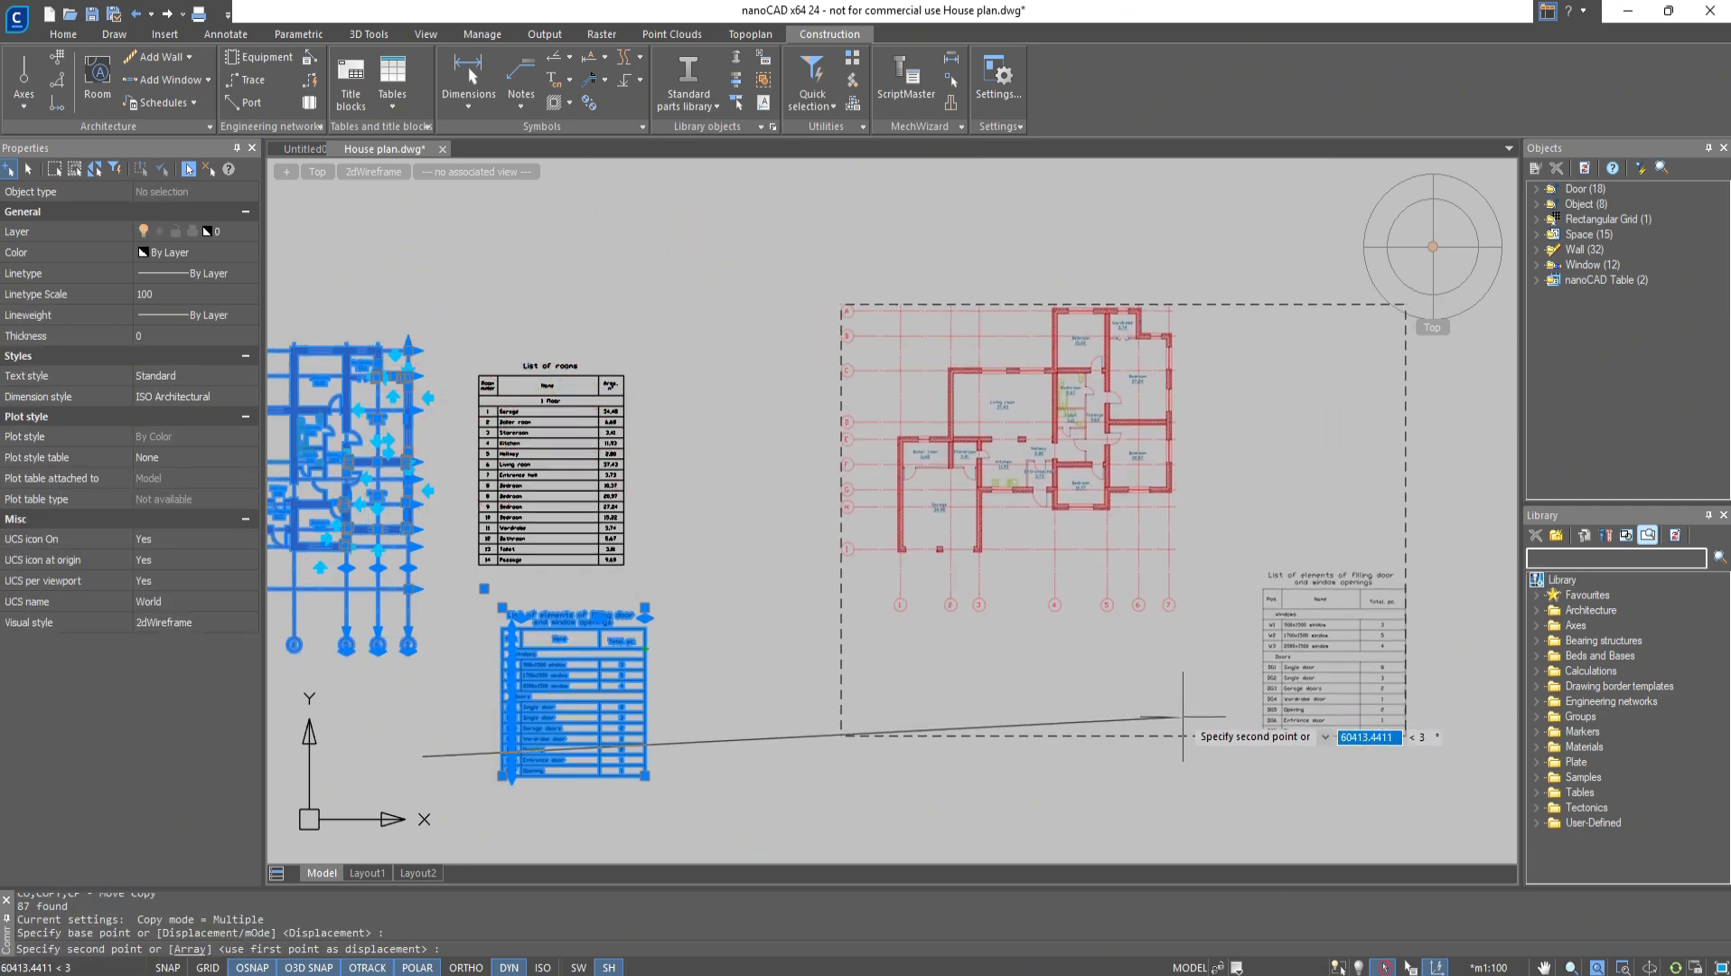
click(1183, 713)
key(Escape)
key(Escape)
Delete the original openings table below the list of rooms, leaving only the copied one
click(774, 785)
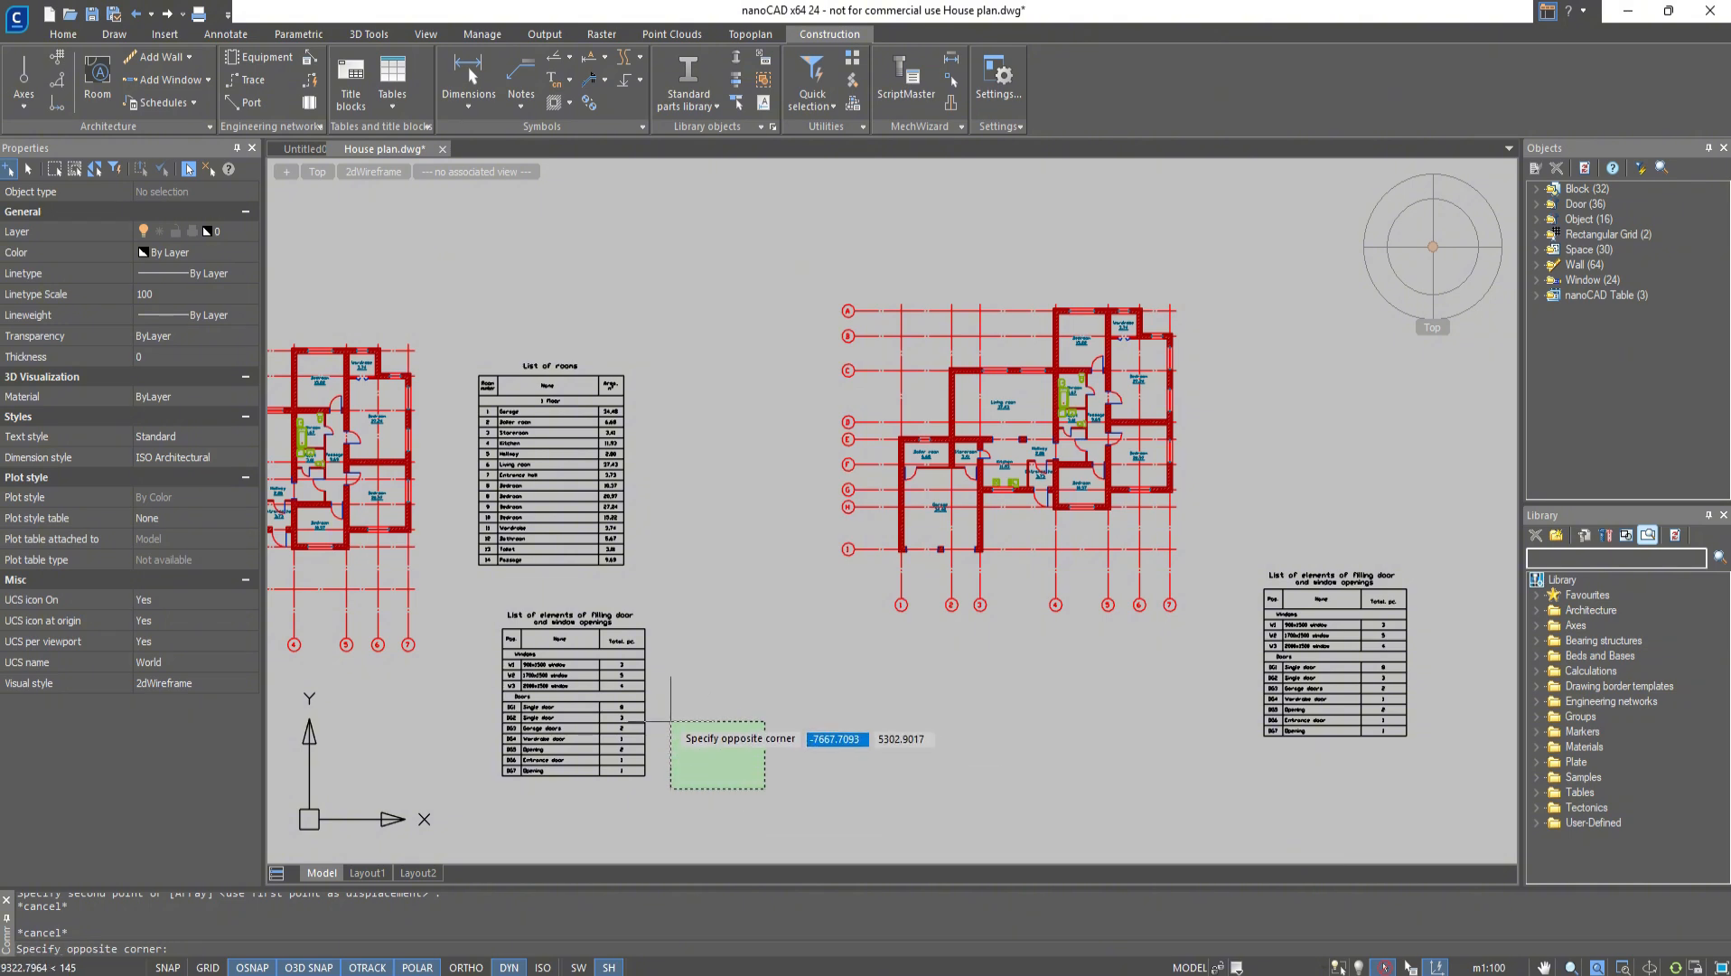
click(623, 721)
key(Delete)
Move the copied openings table upward so it sits beside the copied floor plan
middle_drag(982, 601, 806, 601)
click(1313, 745)
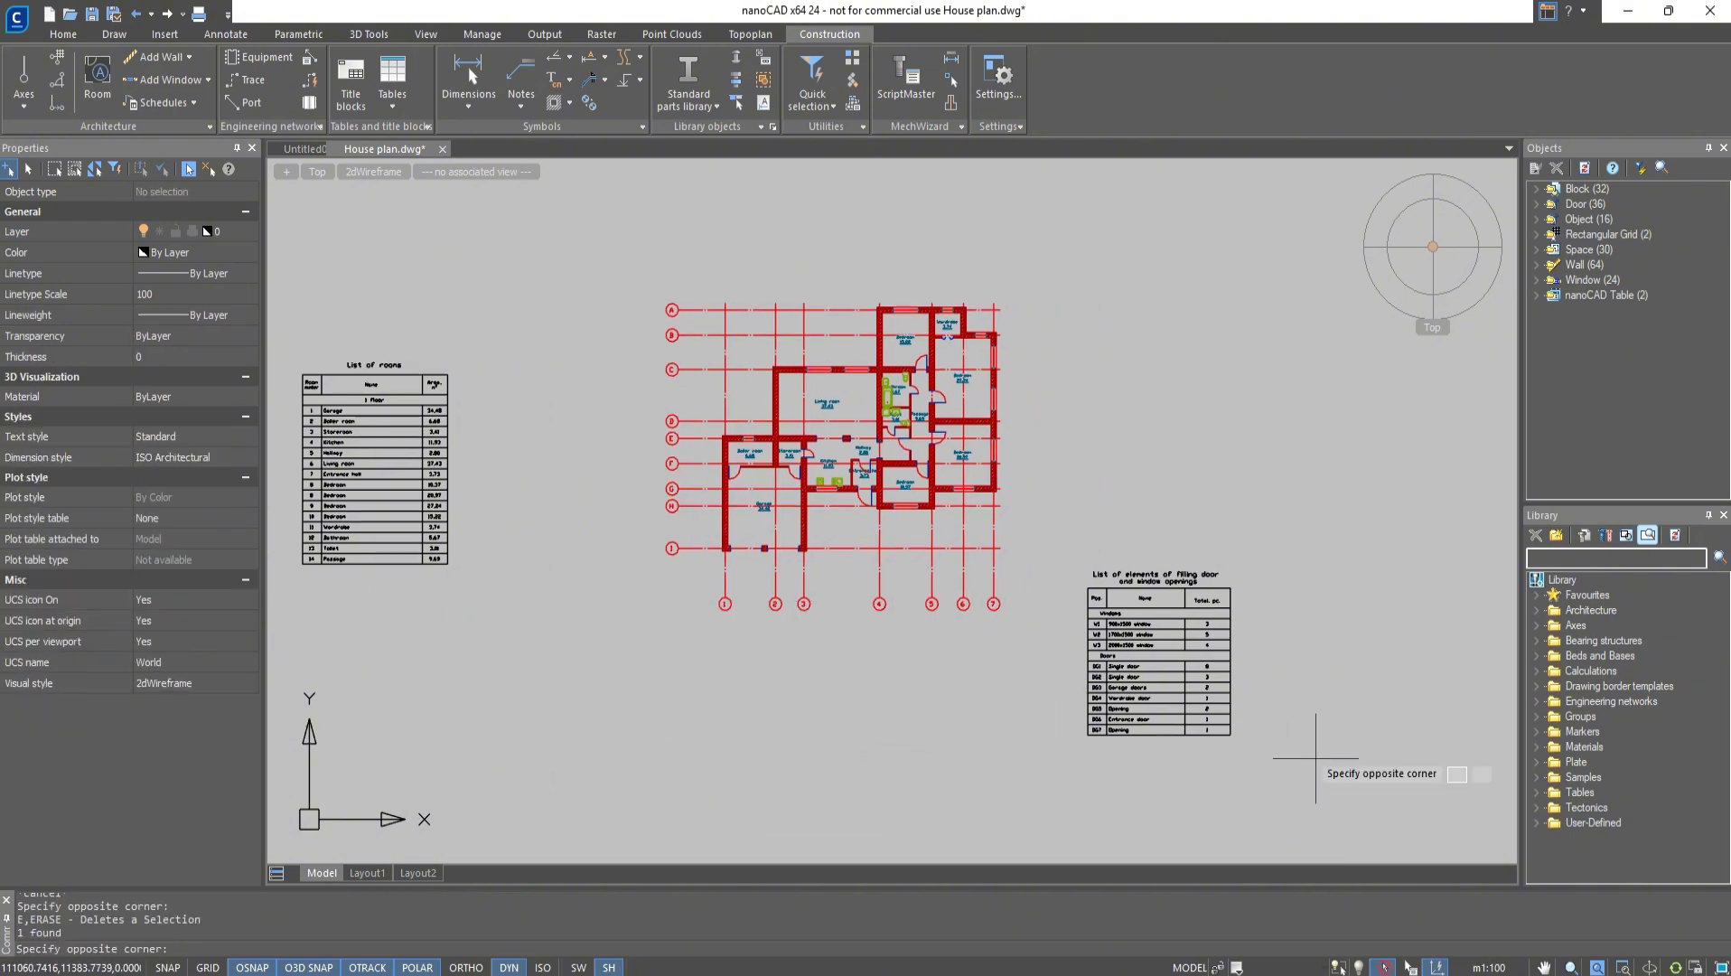
click(1125, 622)
text(move)
key(Return)
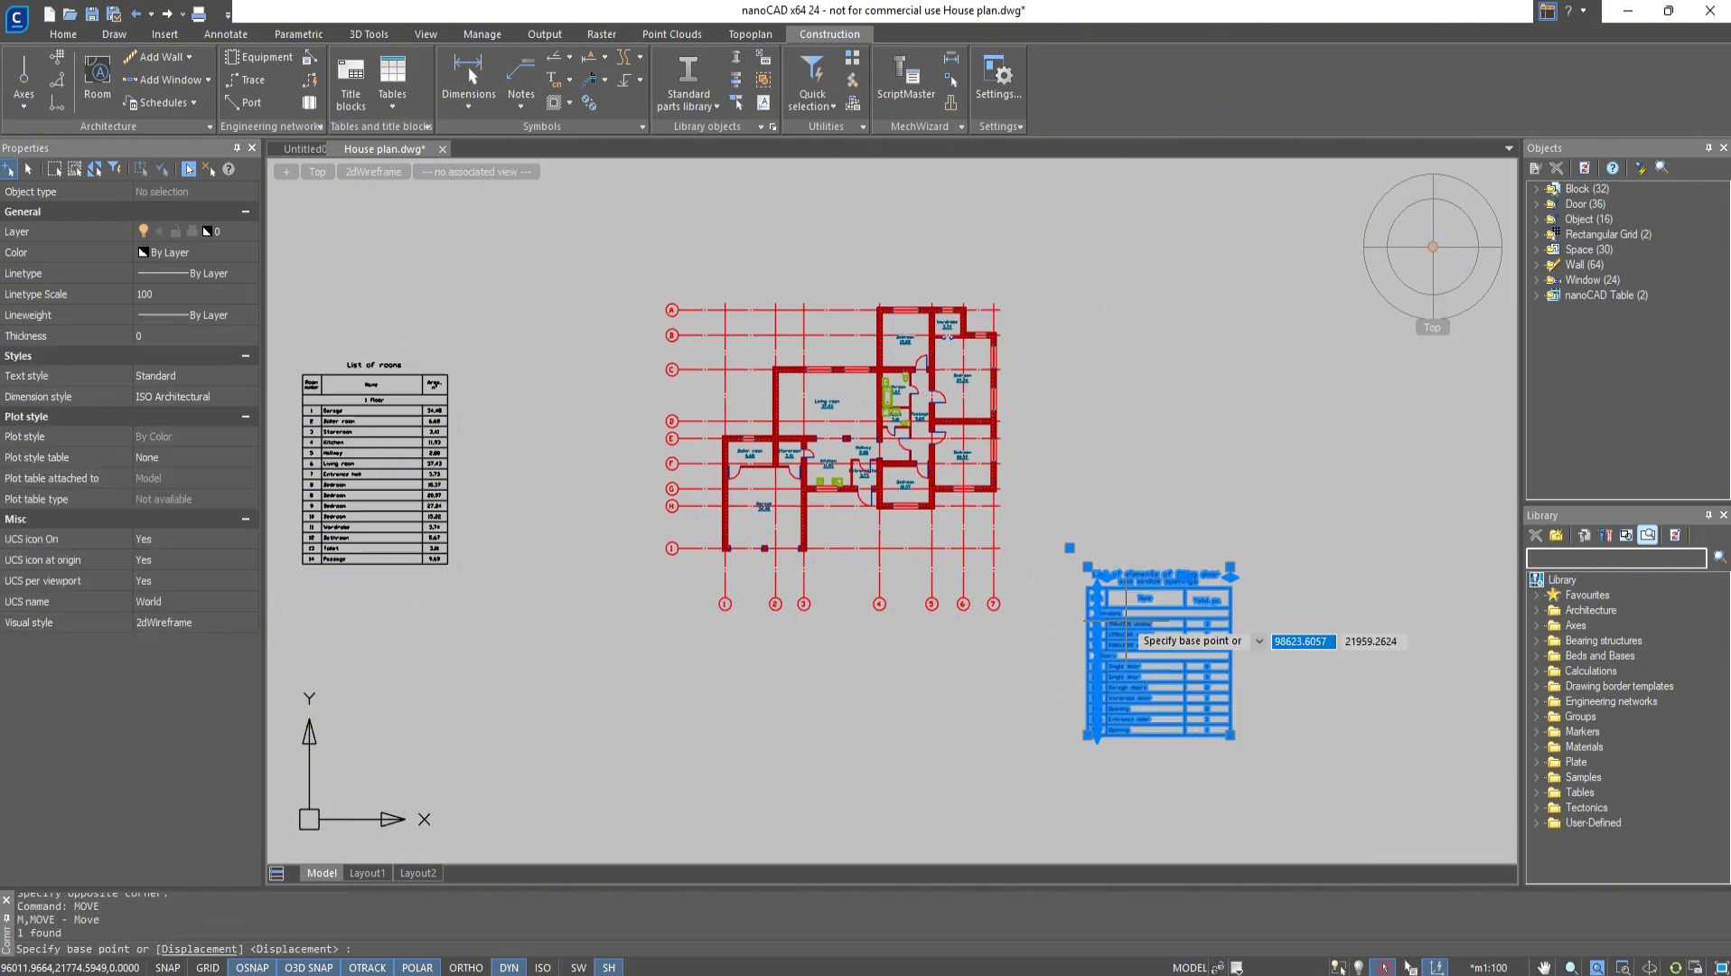
click(1070, 546)
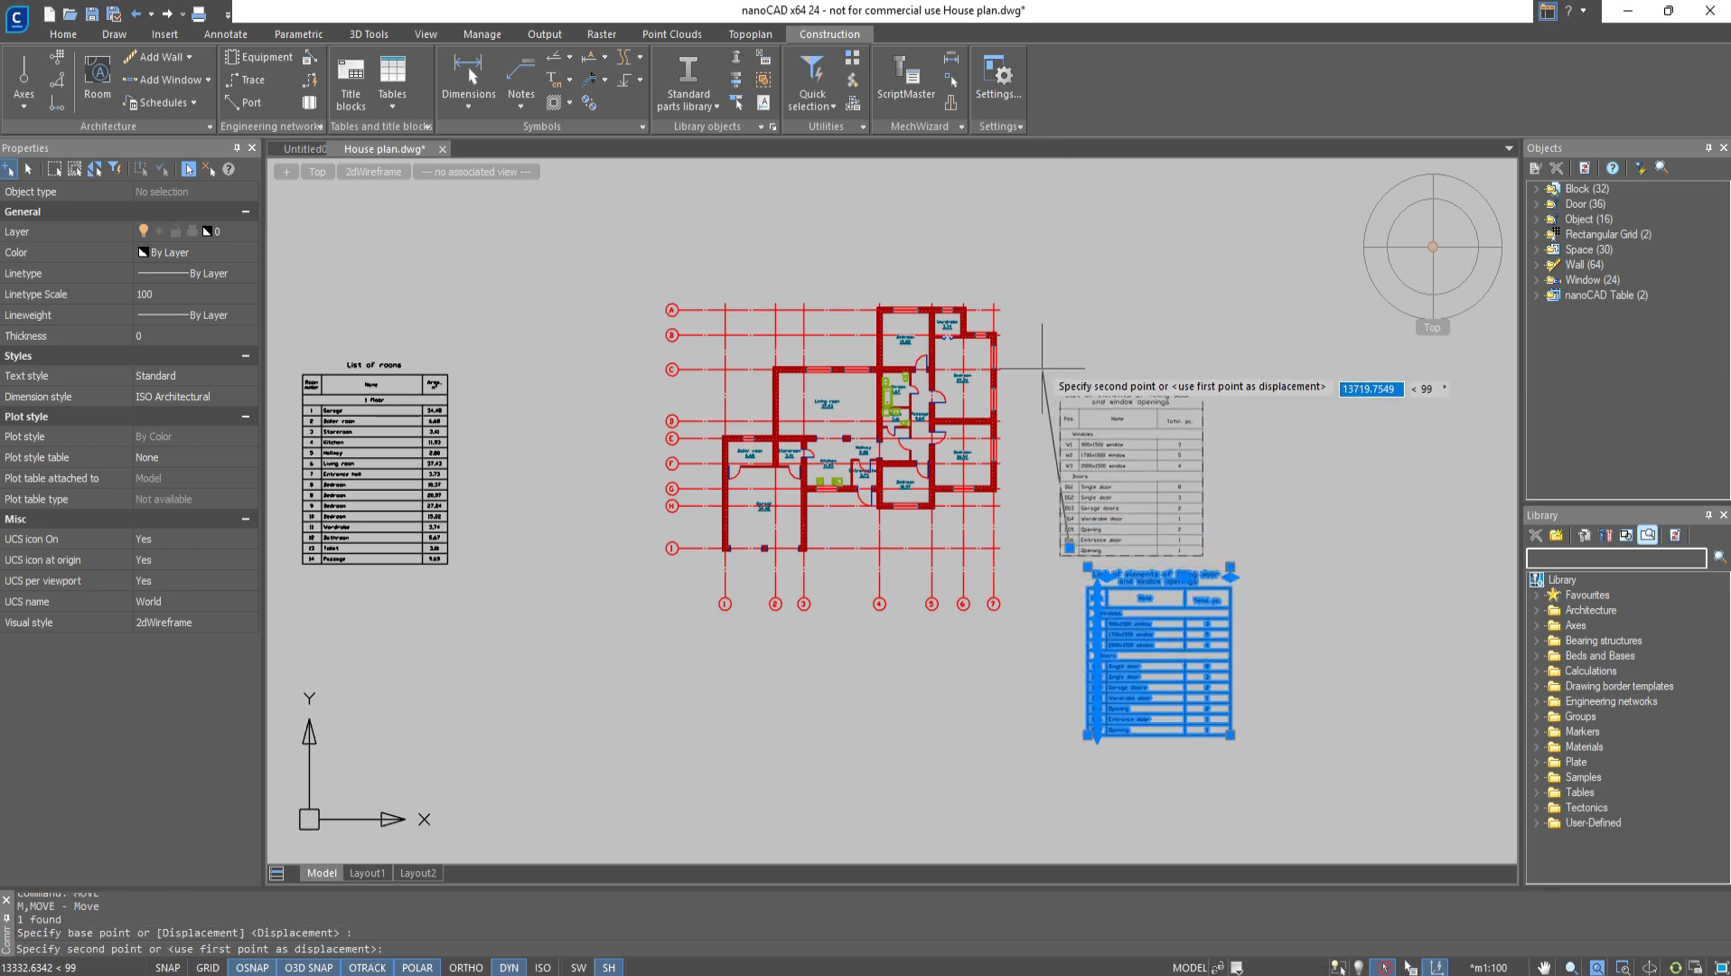
click(1070, 329)
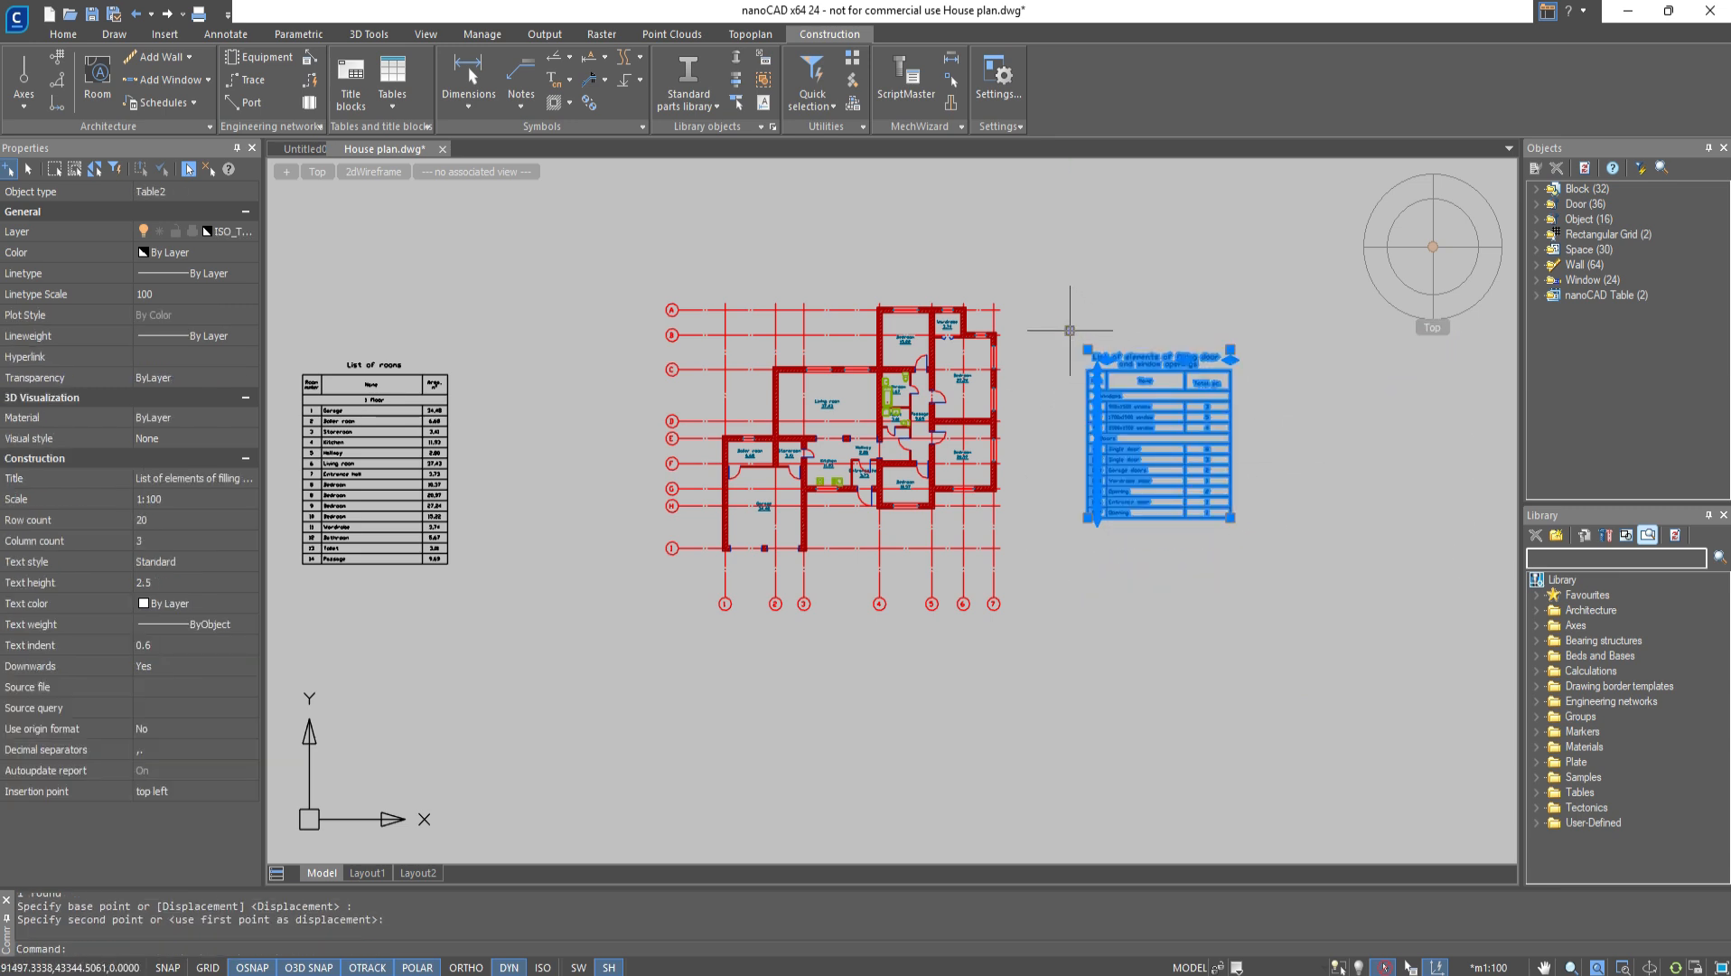
Shift the openings table closer to the copied plan's outer edge and slightly higher, and save the drawing
click(1069, 331)
click(1014, 328)
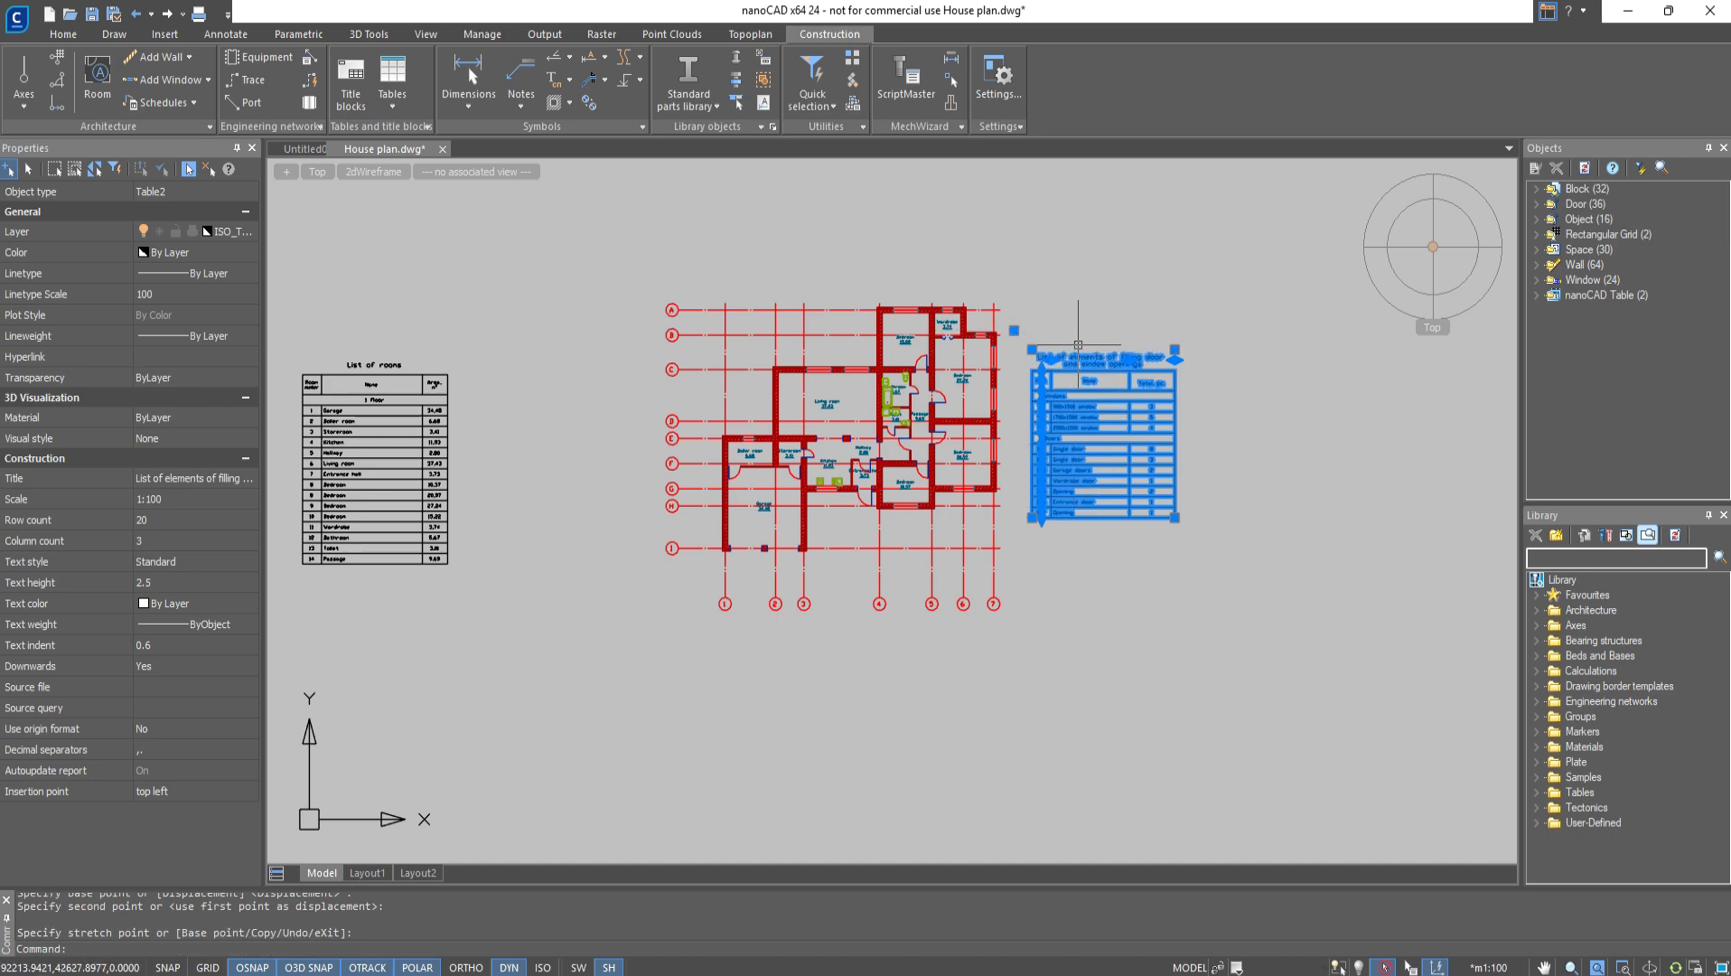
click(1014, 330)
click(1011, 295)
key(Escape)
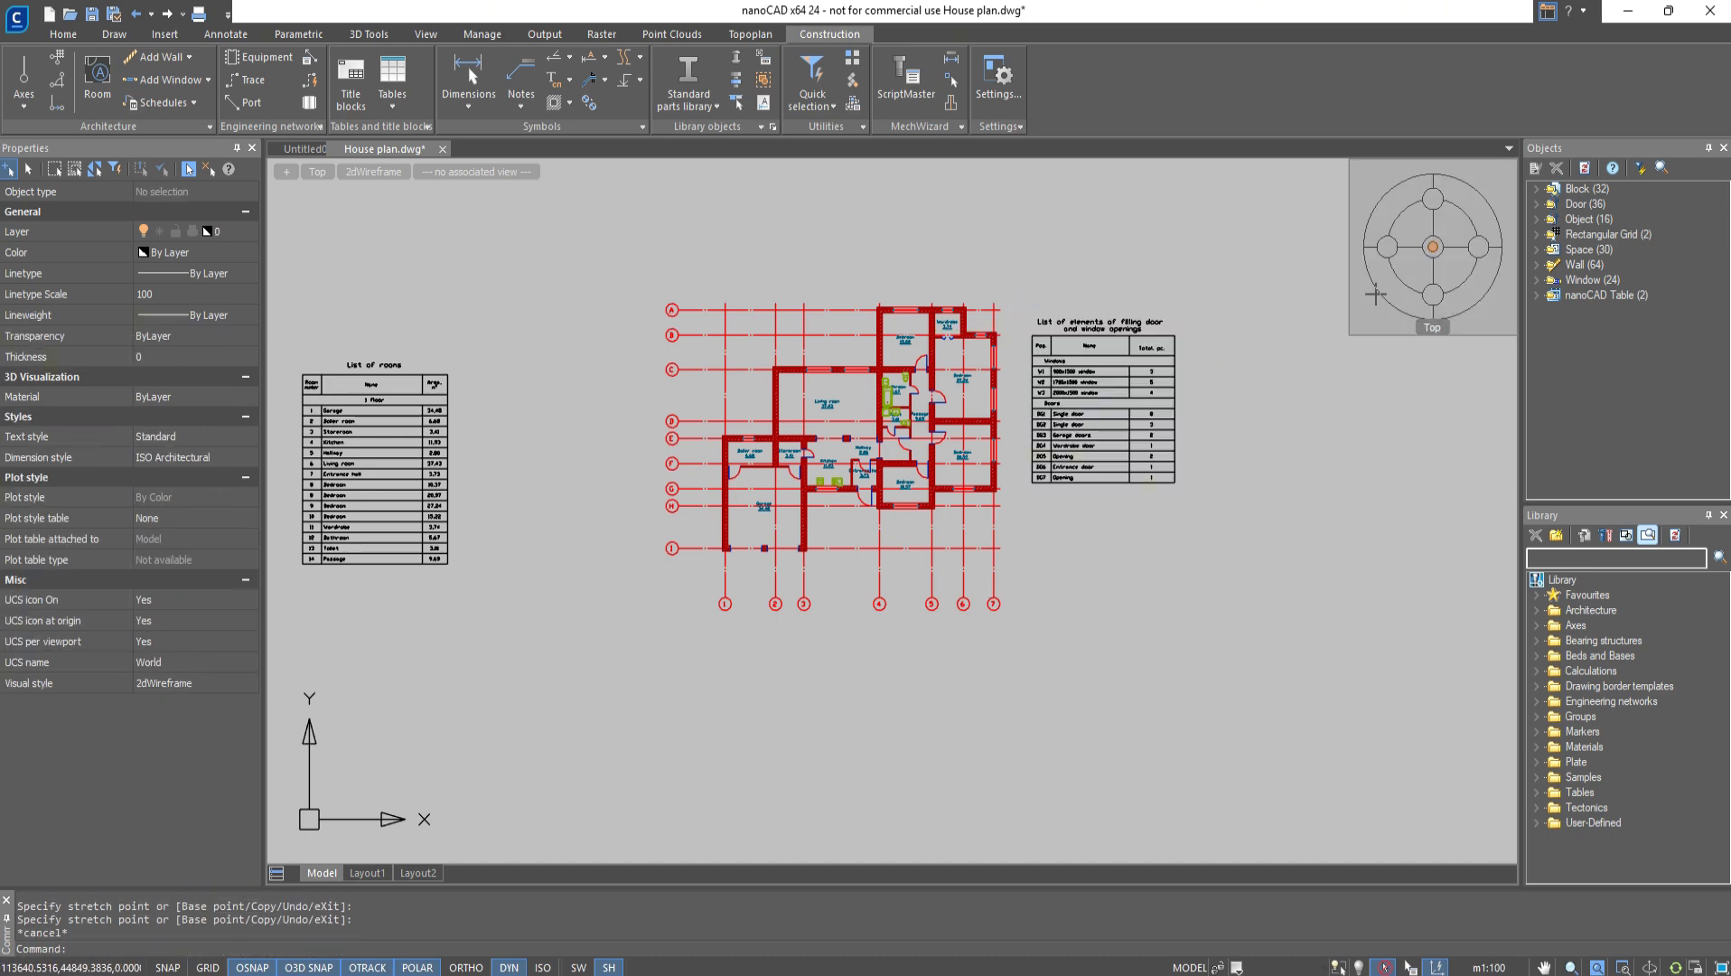
click(1433, 248)
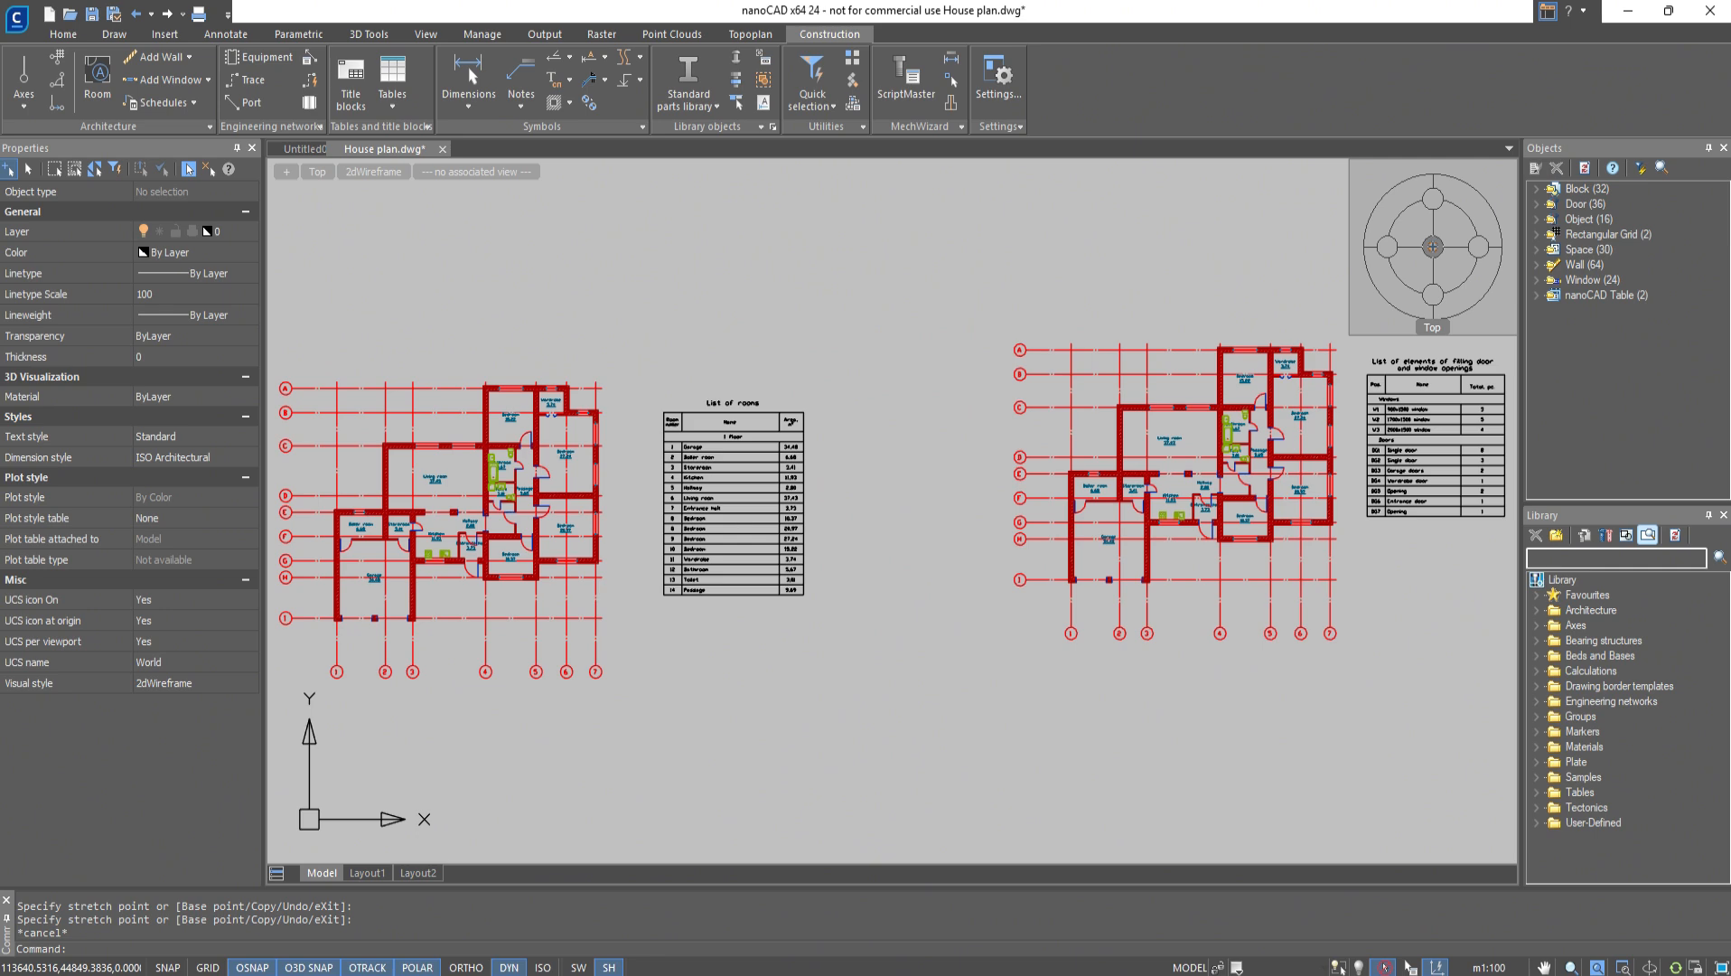
key(ctrl+s)
Filter the copied plan's objects to its doors and set their Tag property to Door mark
scroll(1337, 379, up, 3)
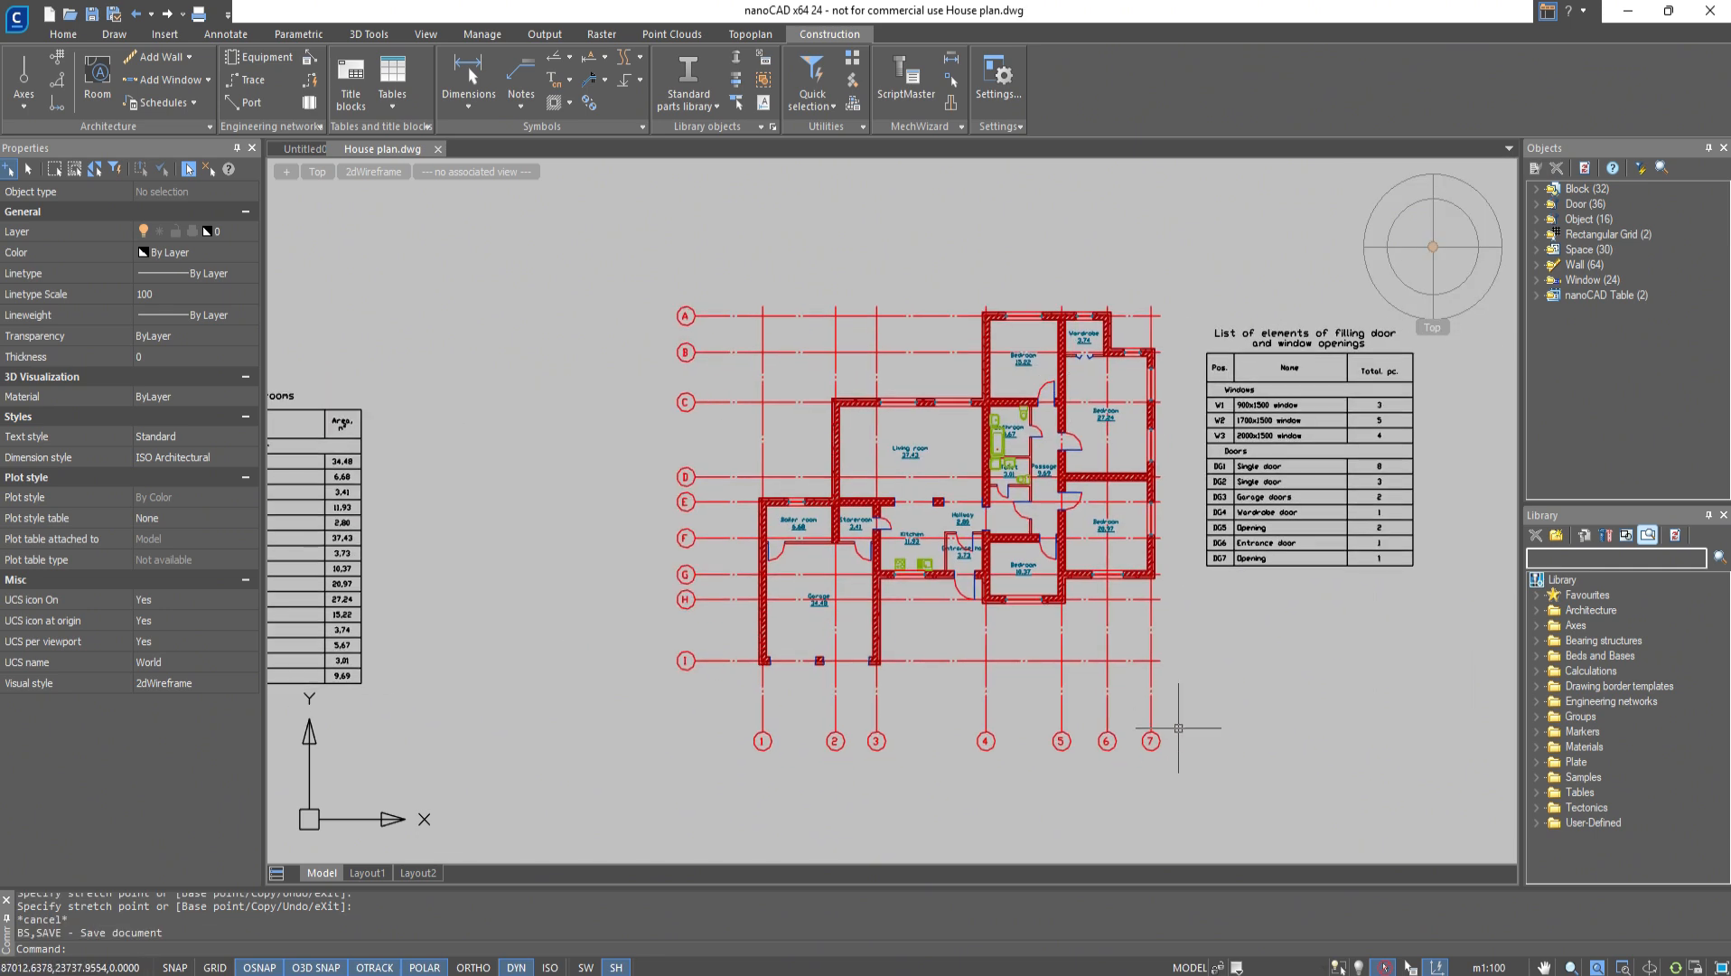
click(1179, 769)
click(650, 204)
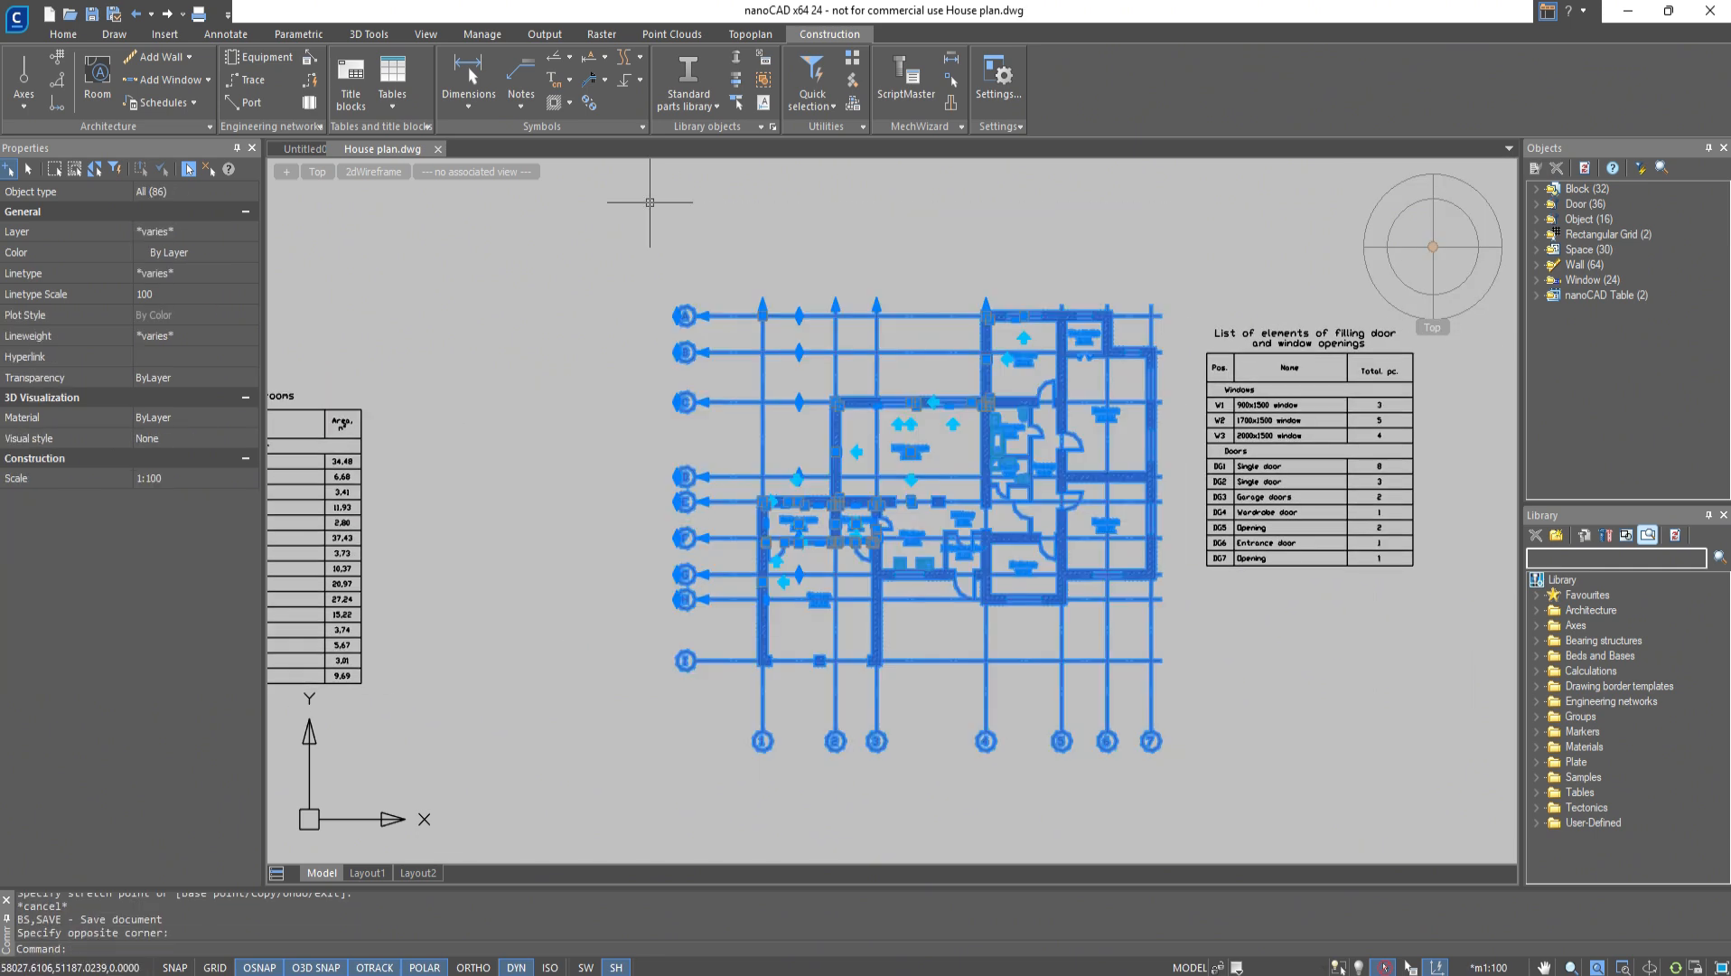
click(242, 190)
click(240, 227)
scroll(230, 827, down, 1)
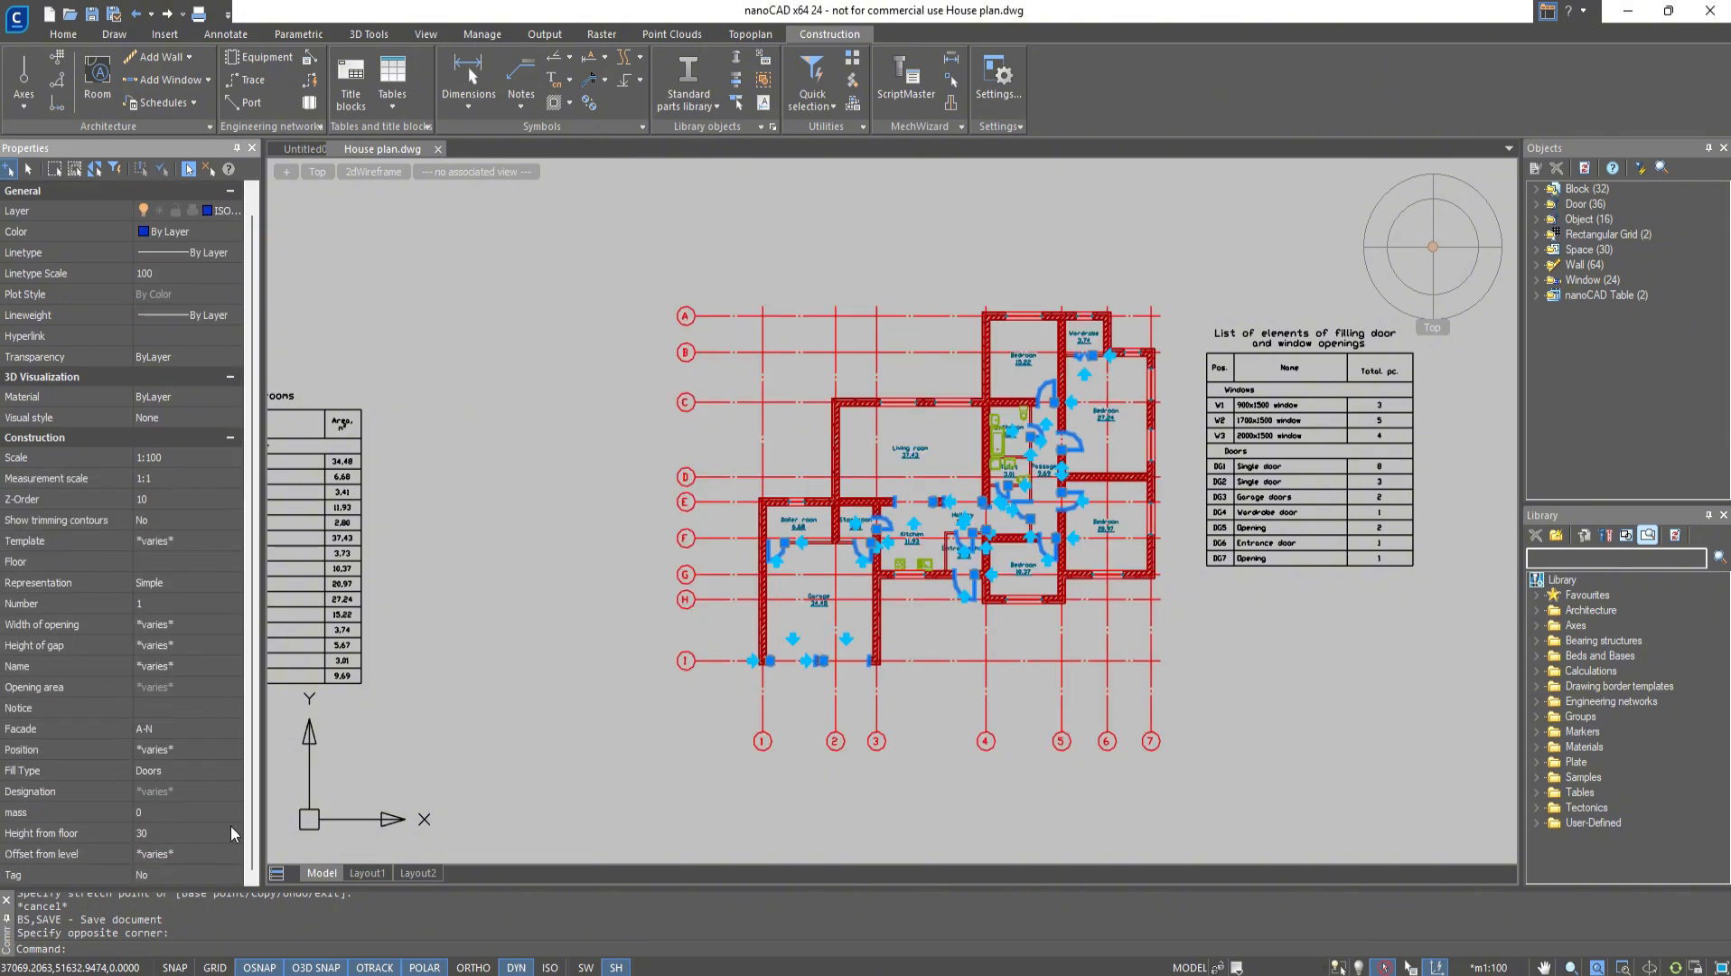
click(234, 874)
click(212, 900)
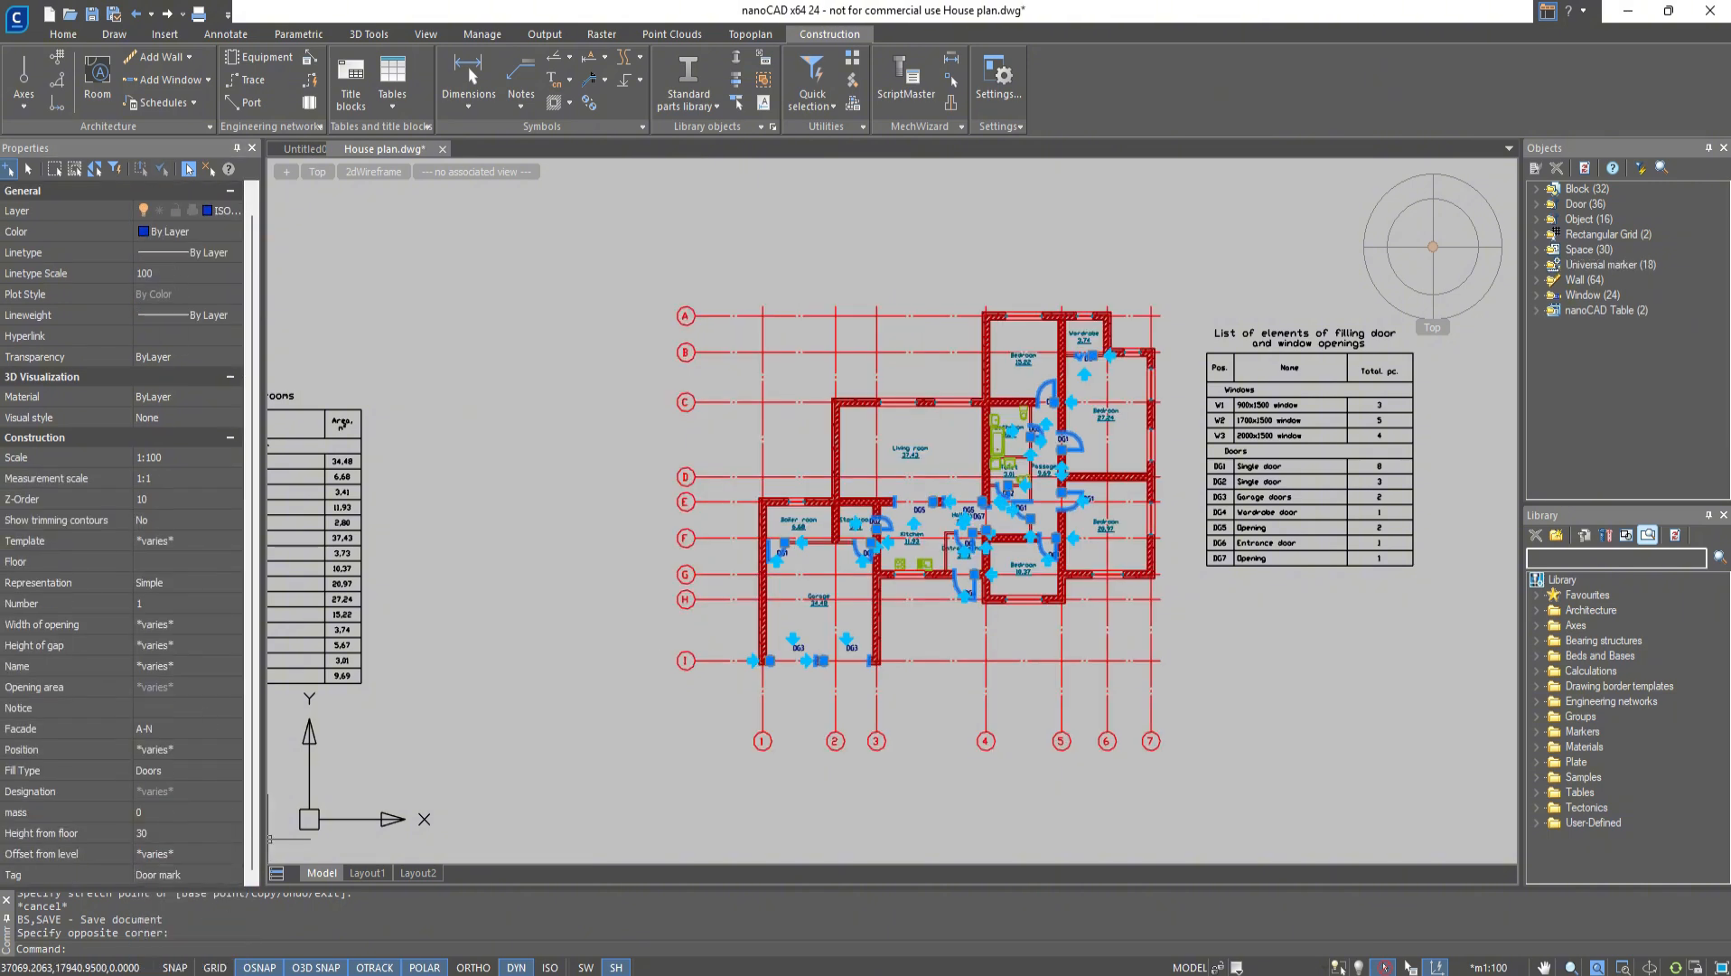
key(Escape)
Filter the copied plan's objects to its windows and turn on their position tags through the Tag property
click(1184, 804)
click(587, 262)
click(227, 190)
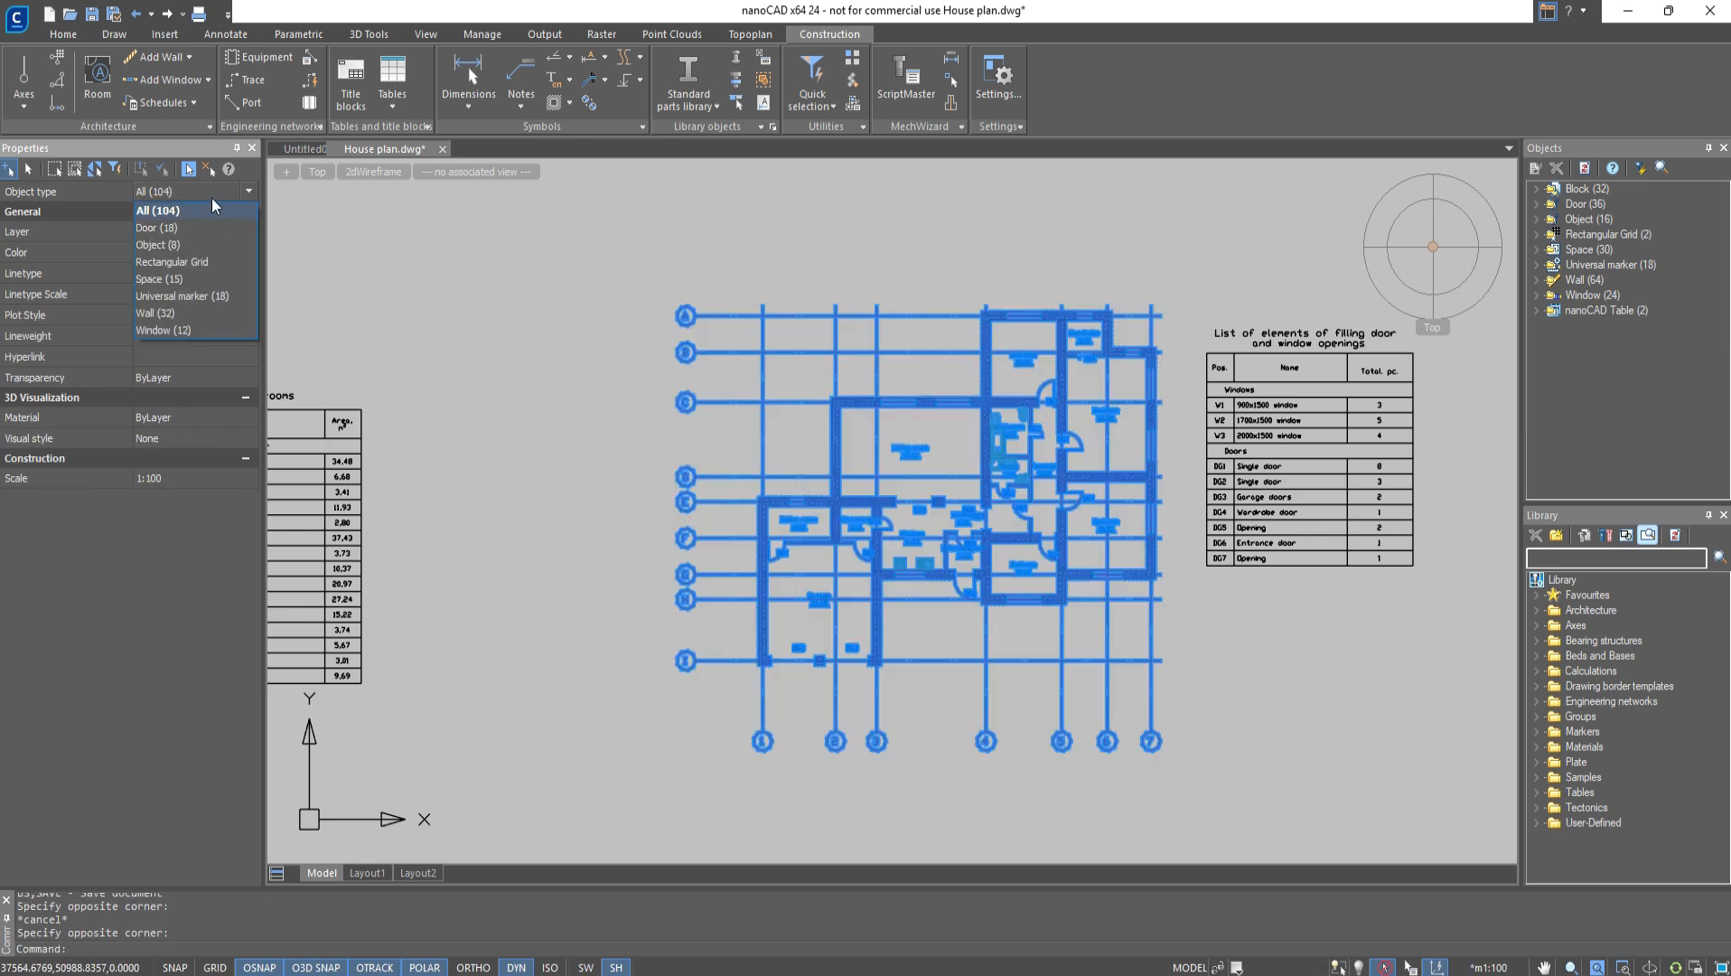
click(181, 330)
scroll(220, 854, down, 1)
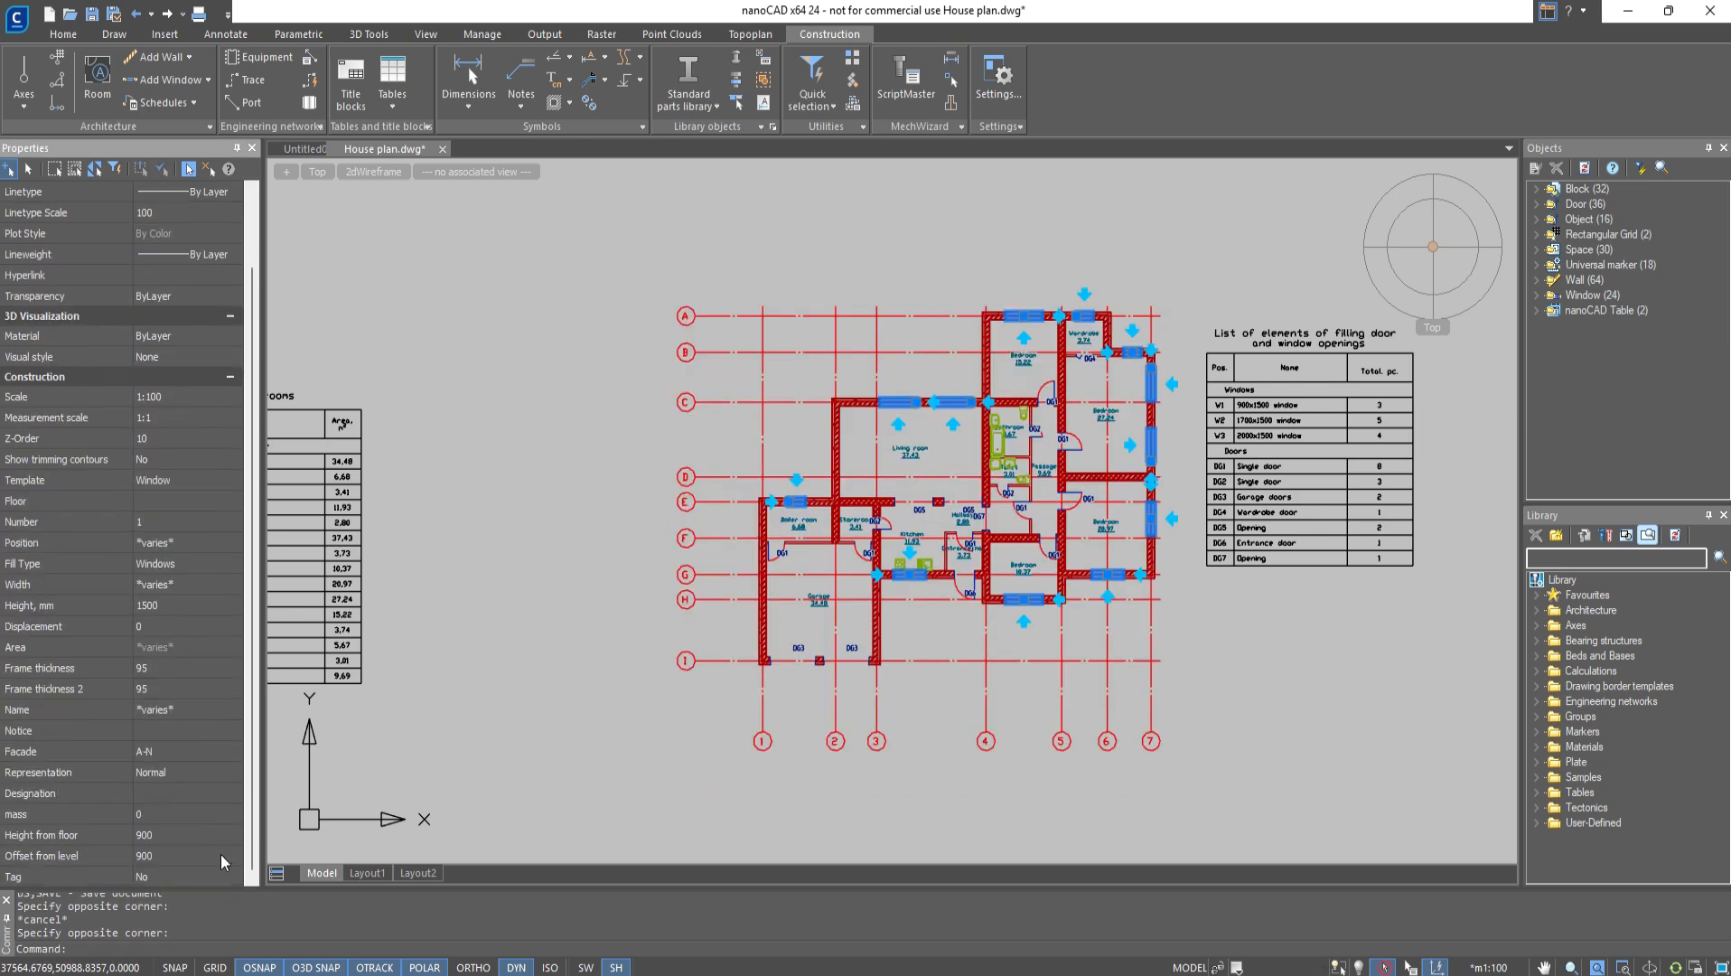
click(233, 876)
key(Escape)
key(Escape)
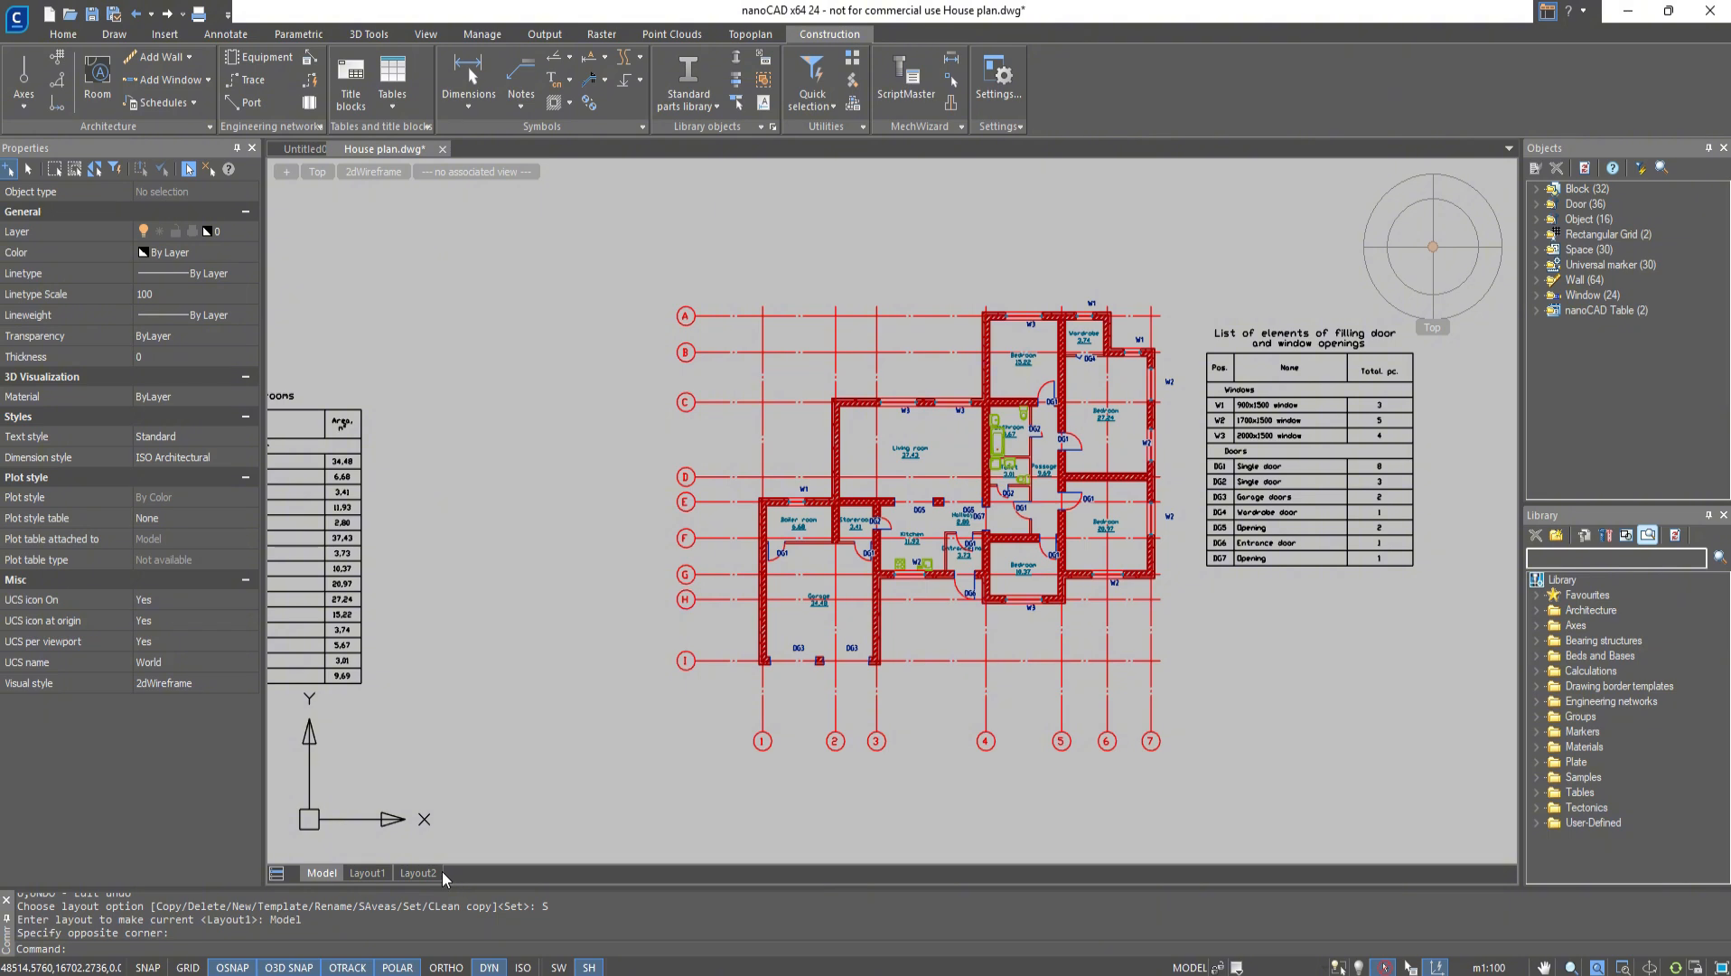
Open the plot settings of Layout1 and choose the Internal PDF Plotter with landscape orientation
click(364, 872)
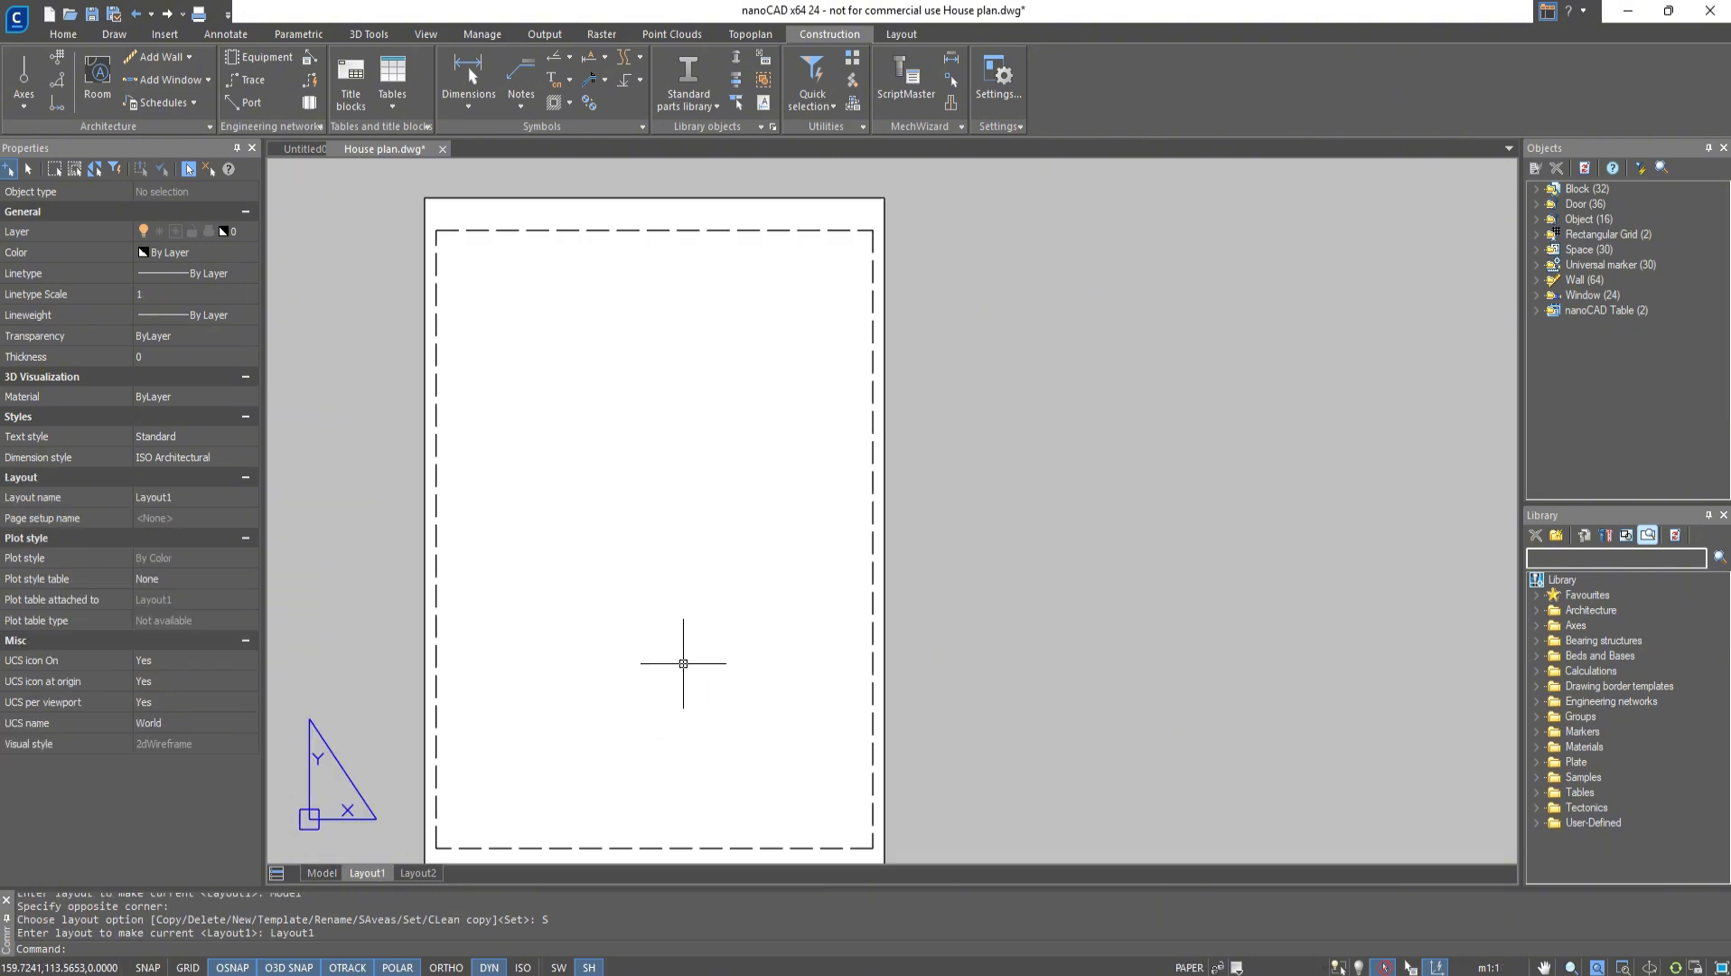
middle_drag(683, 663, 791, 627)
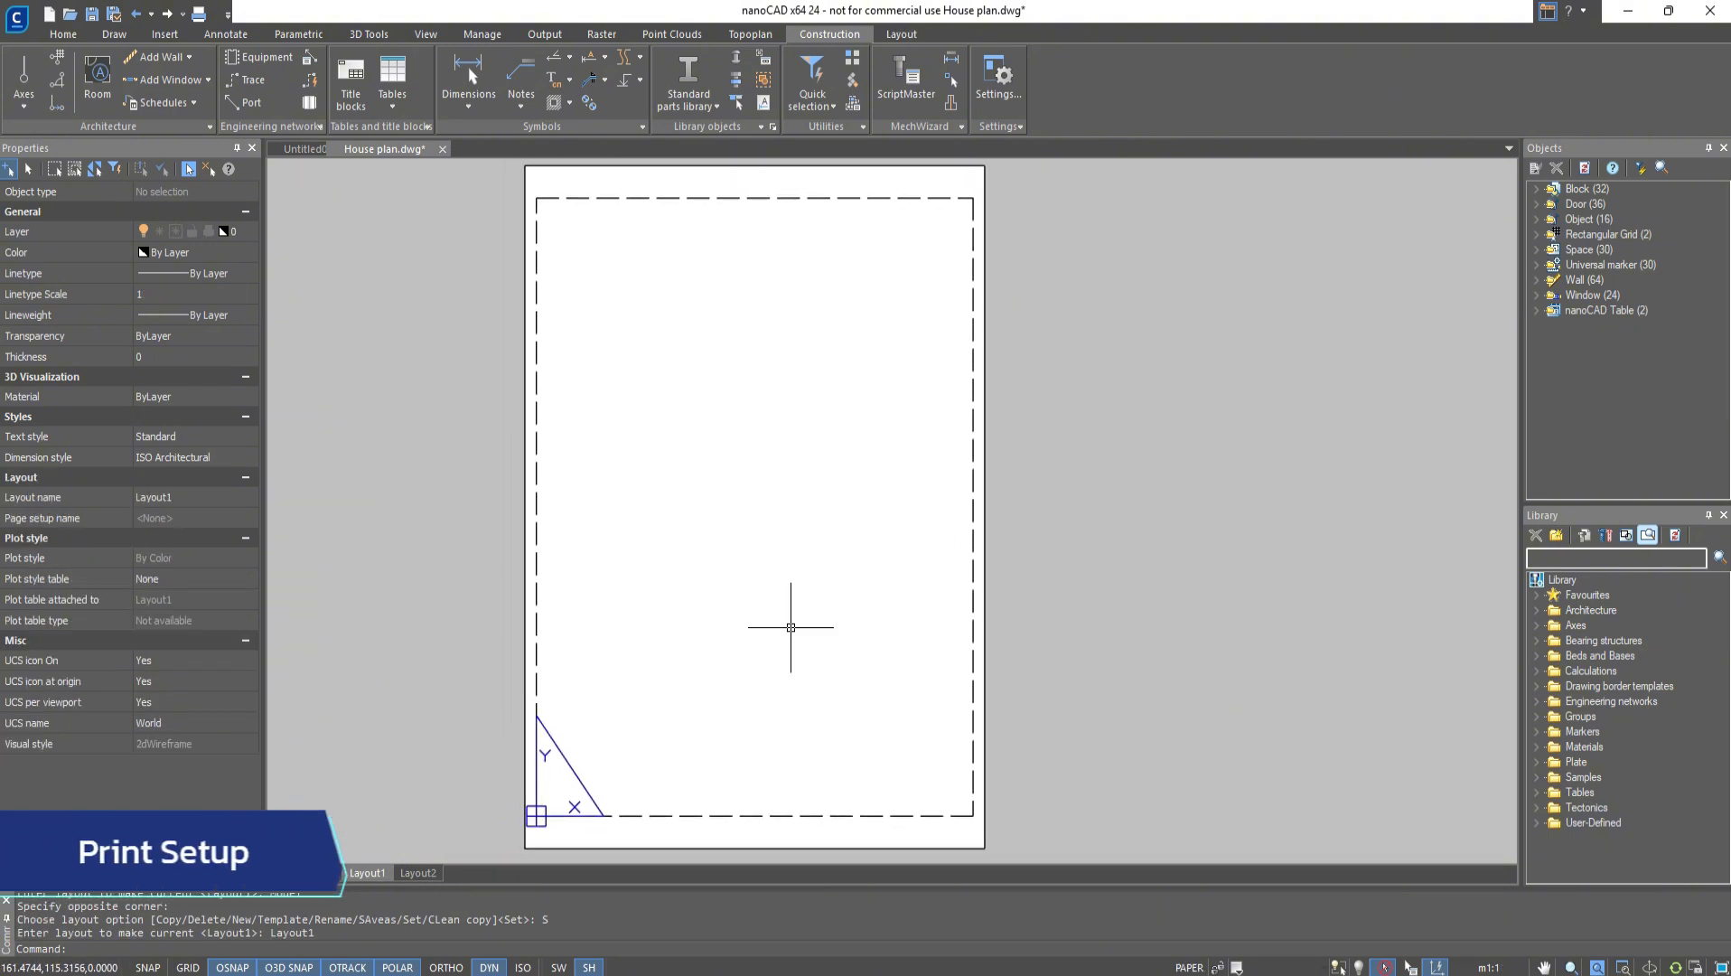
key(ctrl+p)
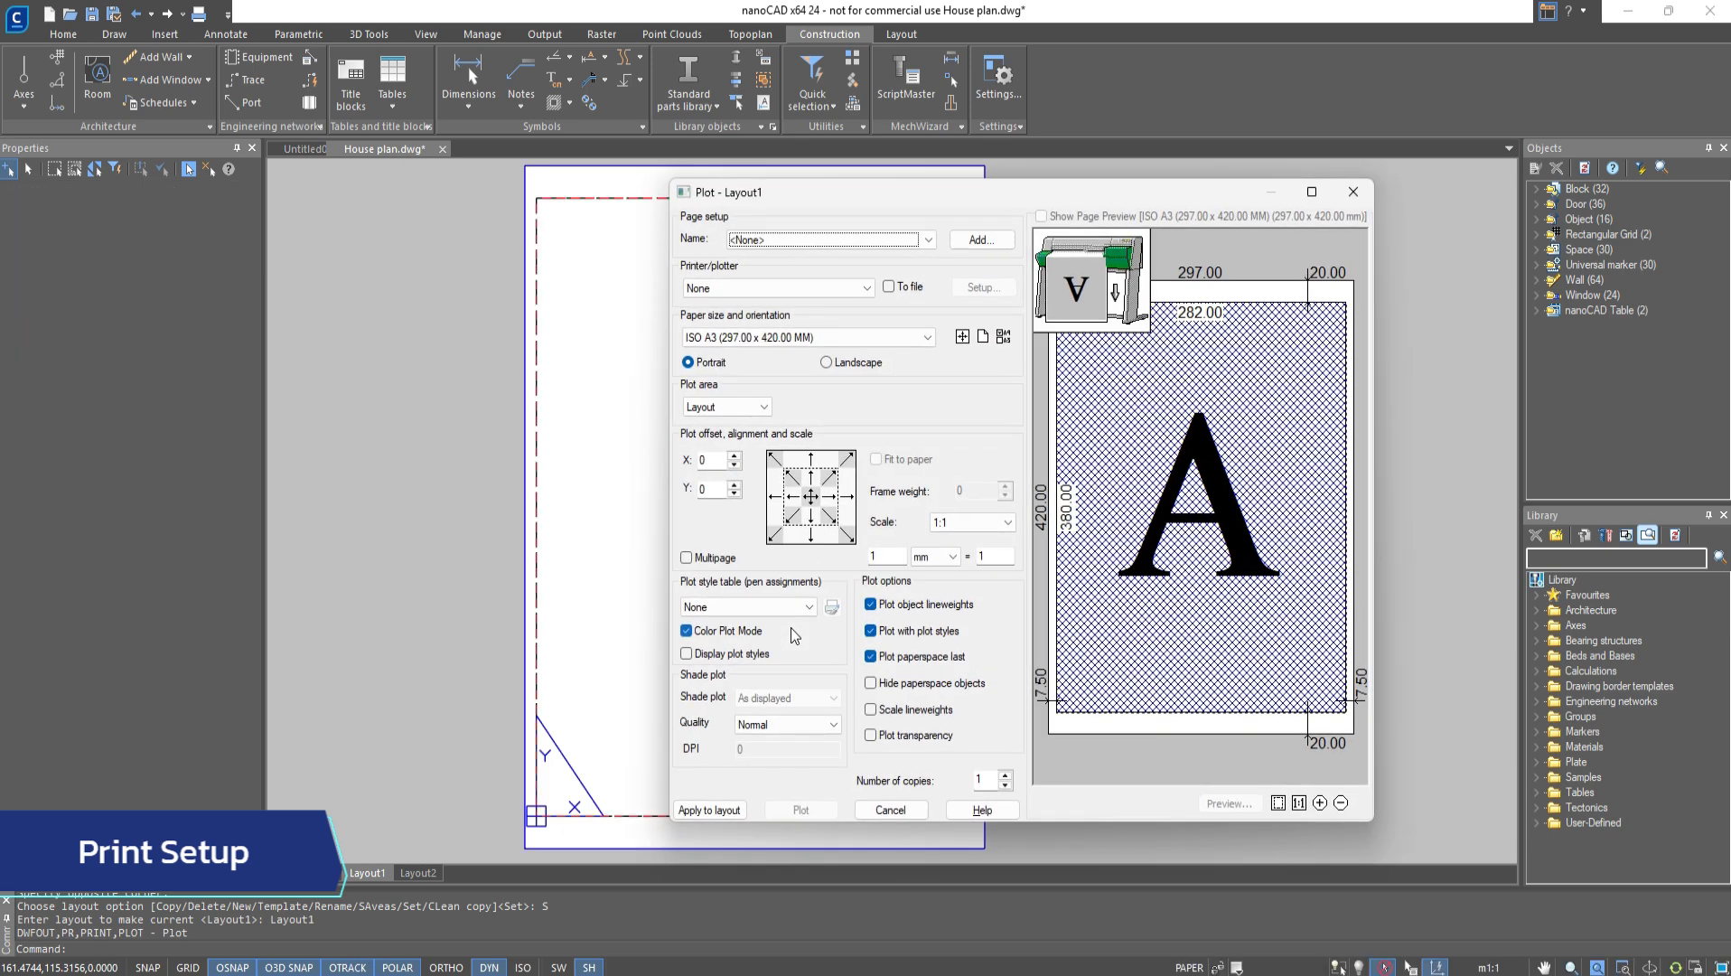
click(740, 289)
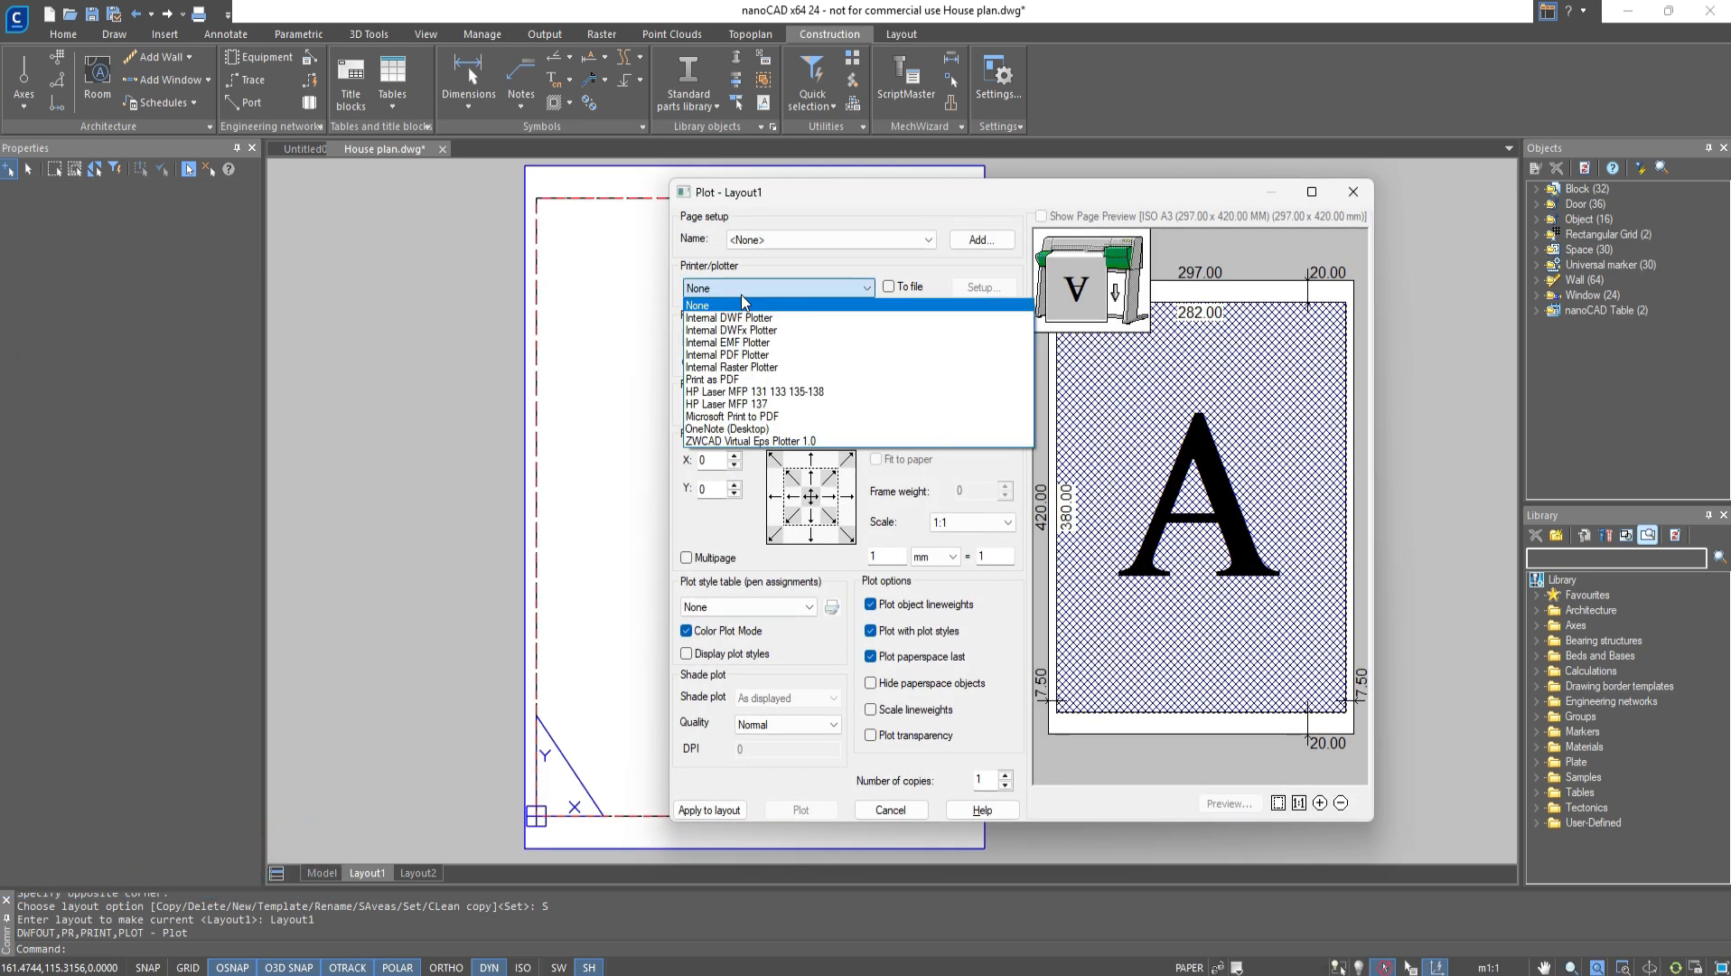
click(738, 354)
click(825, 364)
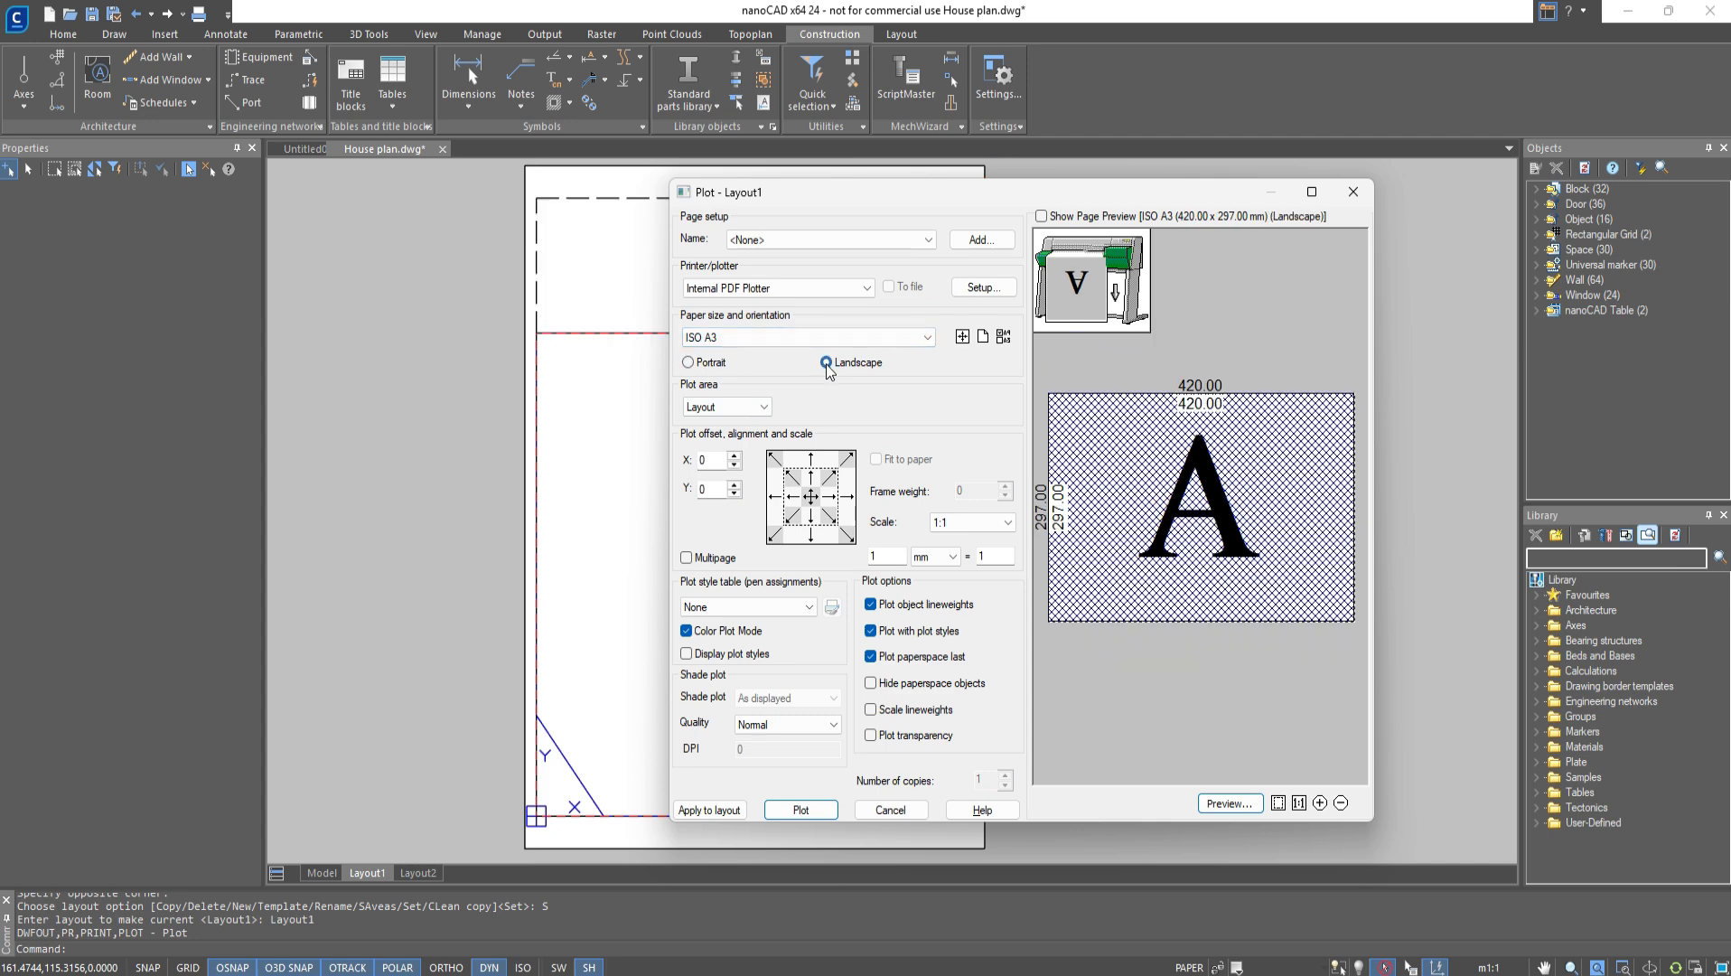
Assign the monochrome.ctb plot style table, apply the settings to Layout1 and close the plot settings without plotting
click(713, 603)
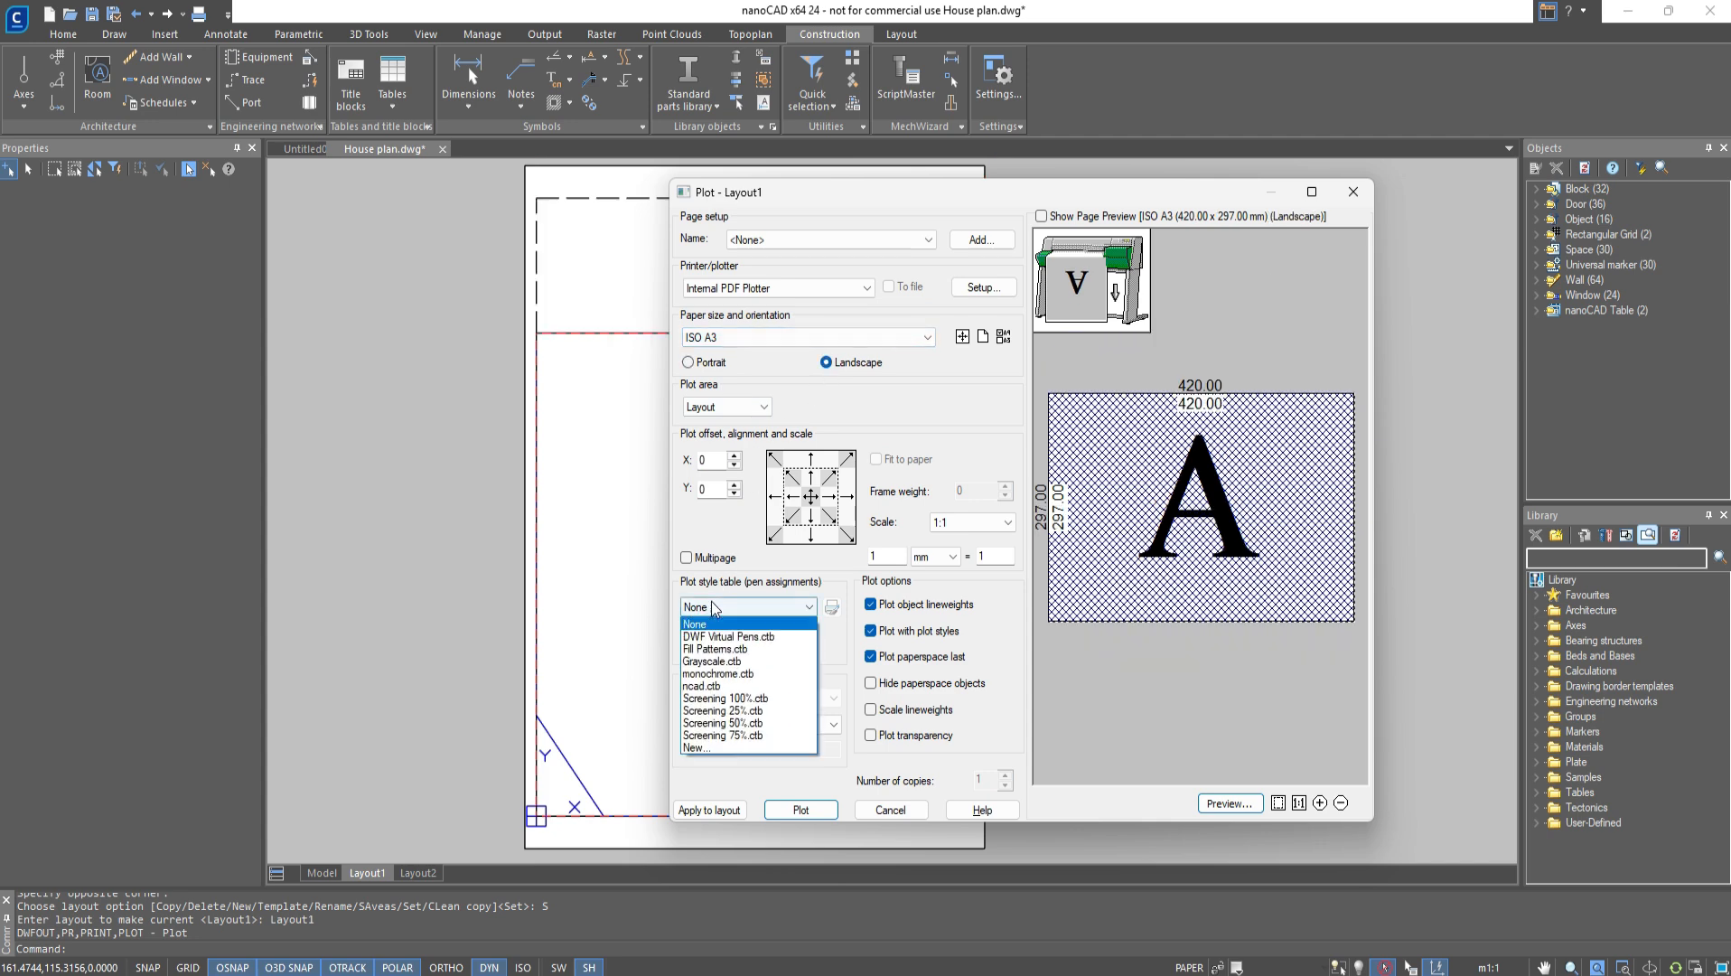
click(720, 677)
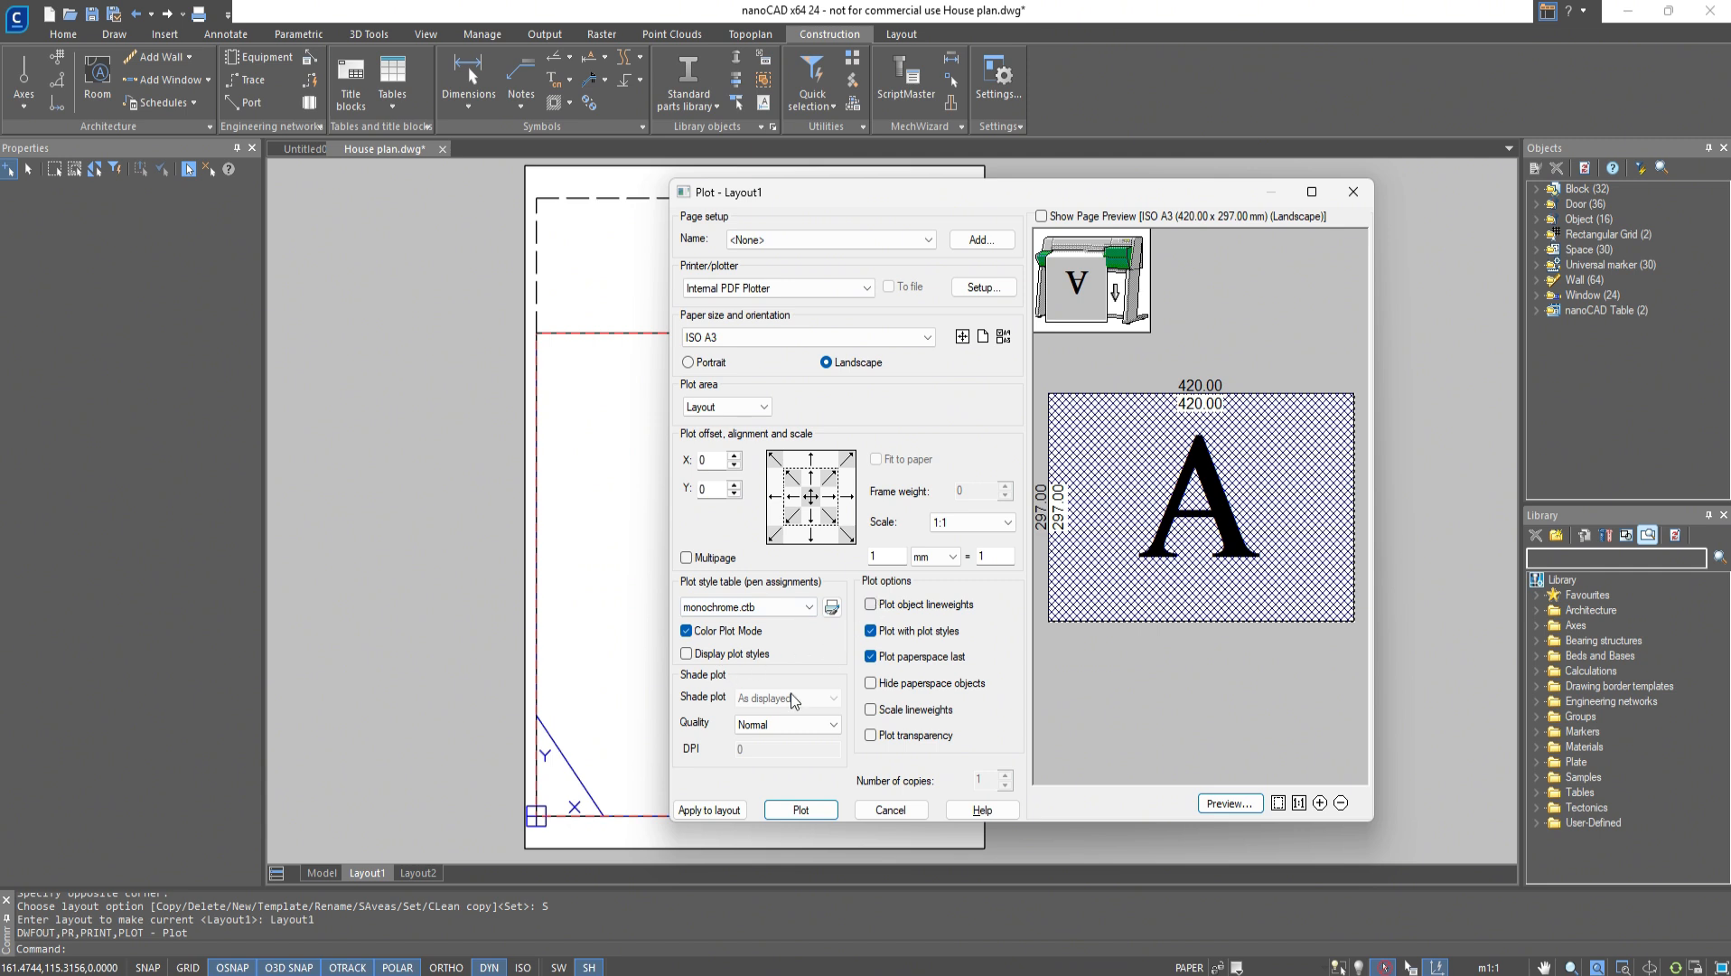
click(710, 809)
click(890, 809)
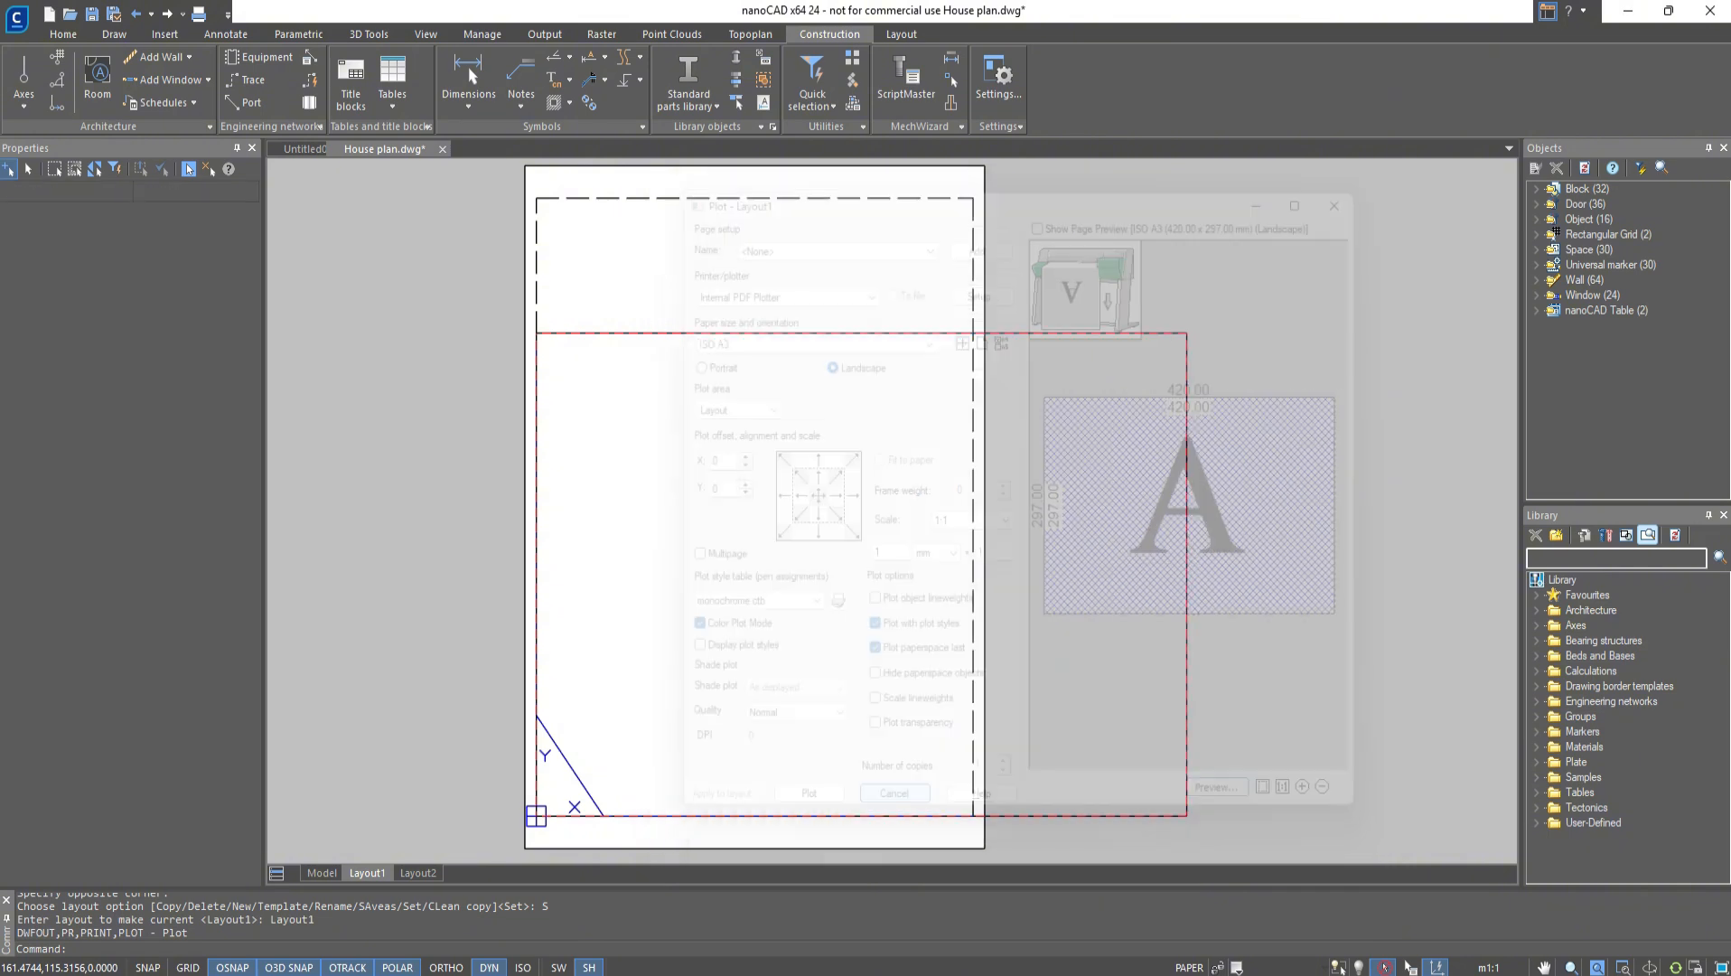
middle_drag(853, 695, 885, 625)
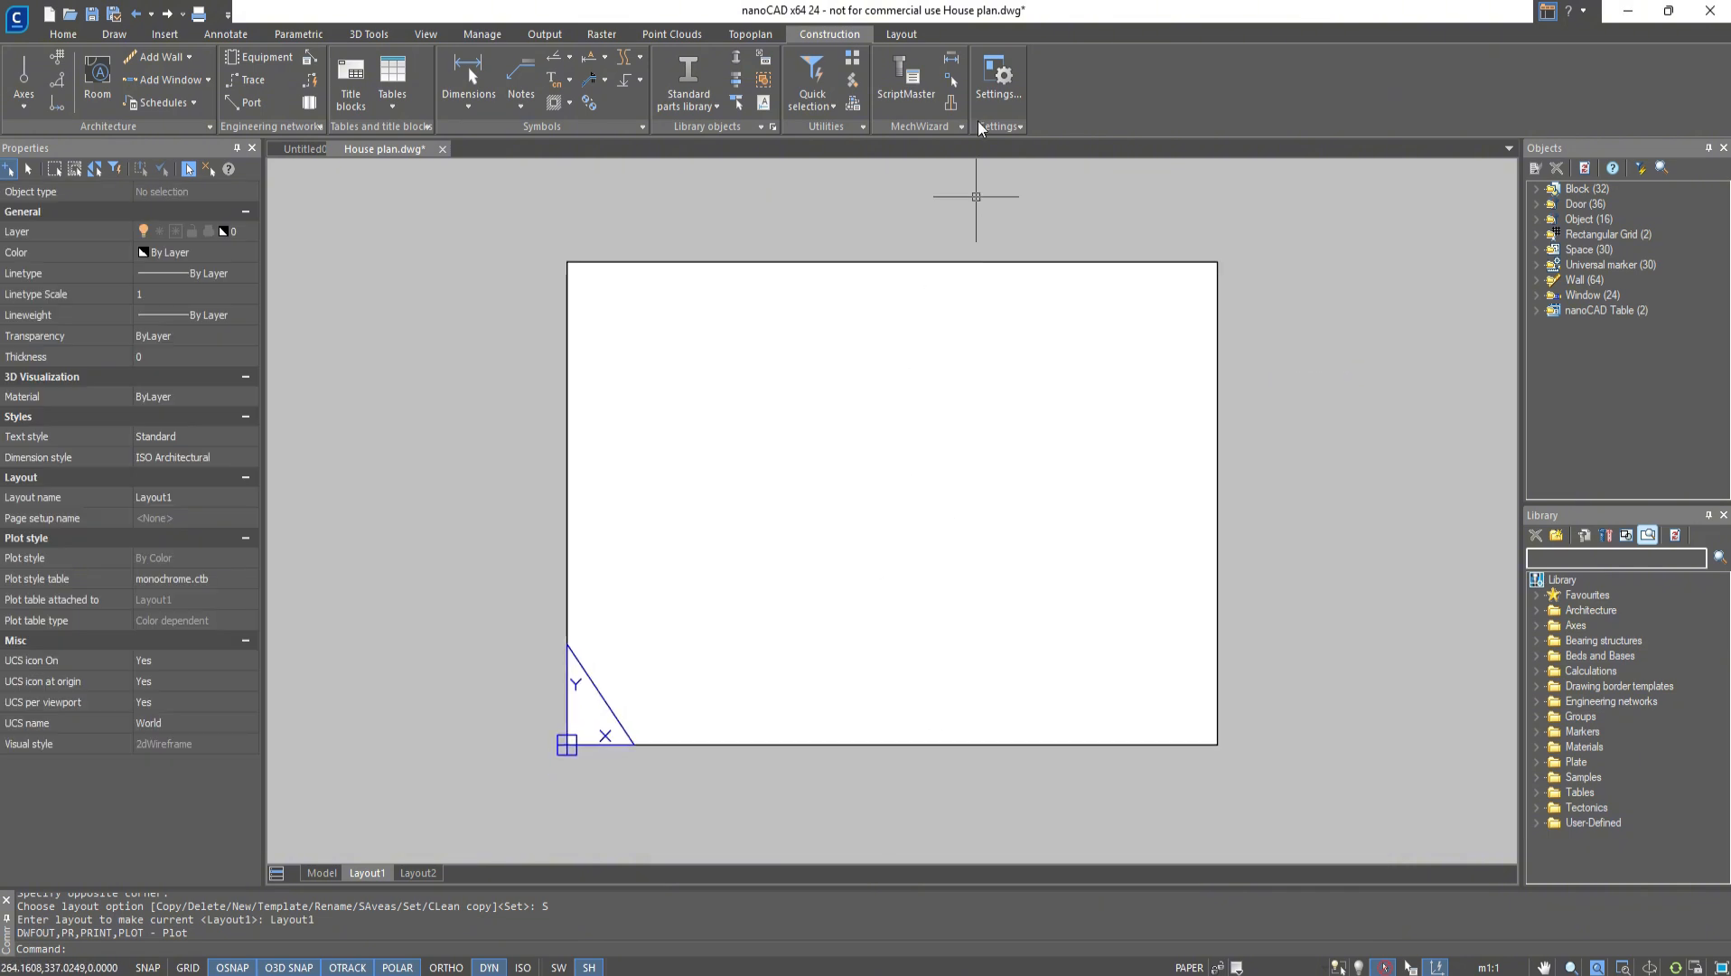
Add a rectangular viewport spanning Layout1's sheet from its lower-left to upper-right endpoint, using the Active view scale
click(918, 35)
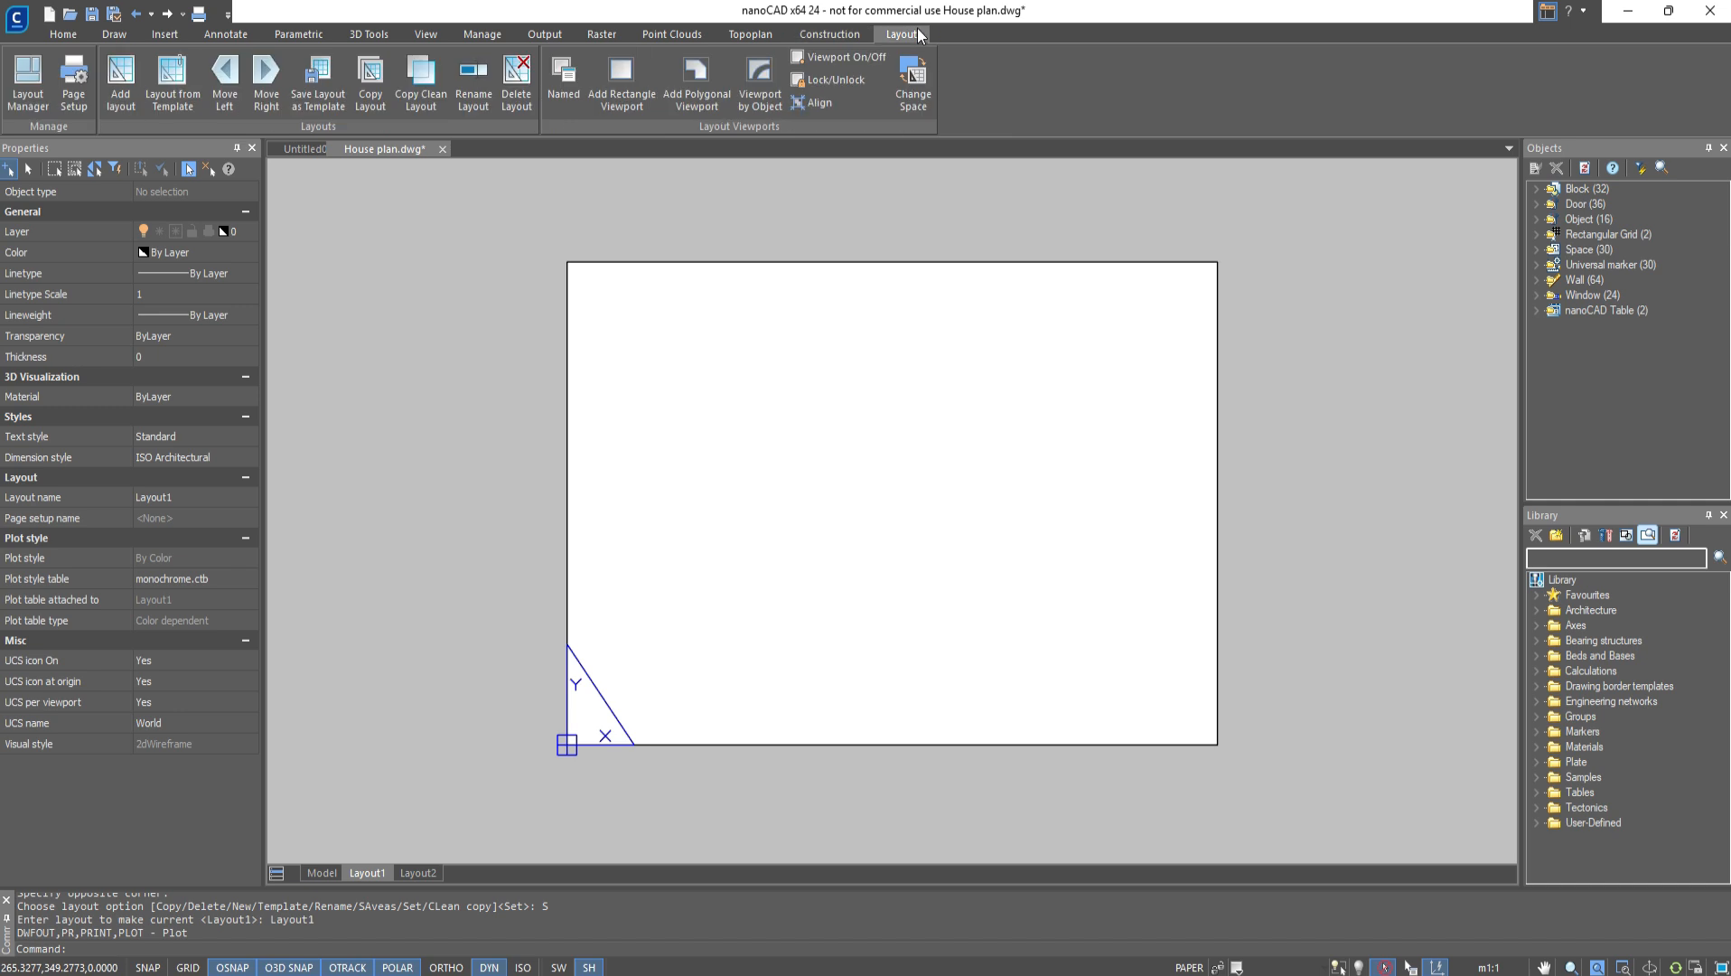
click(621, 81)
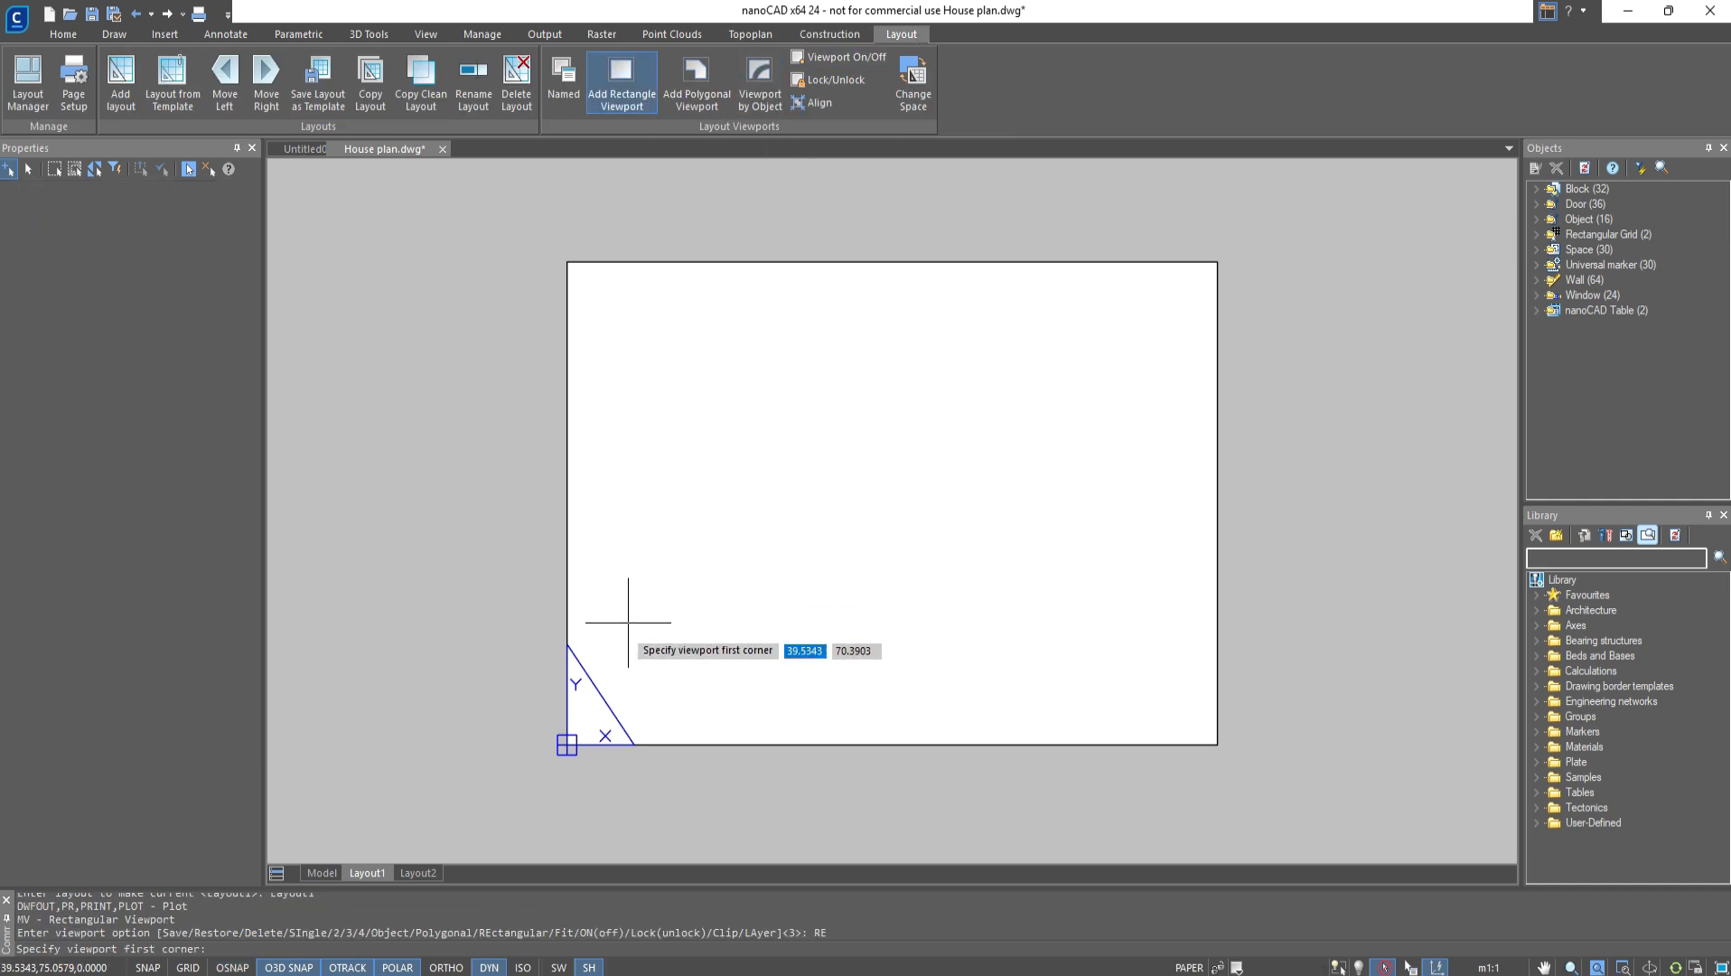
shift+right_click(568, 746)
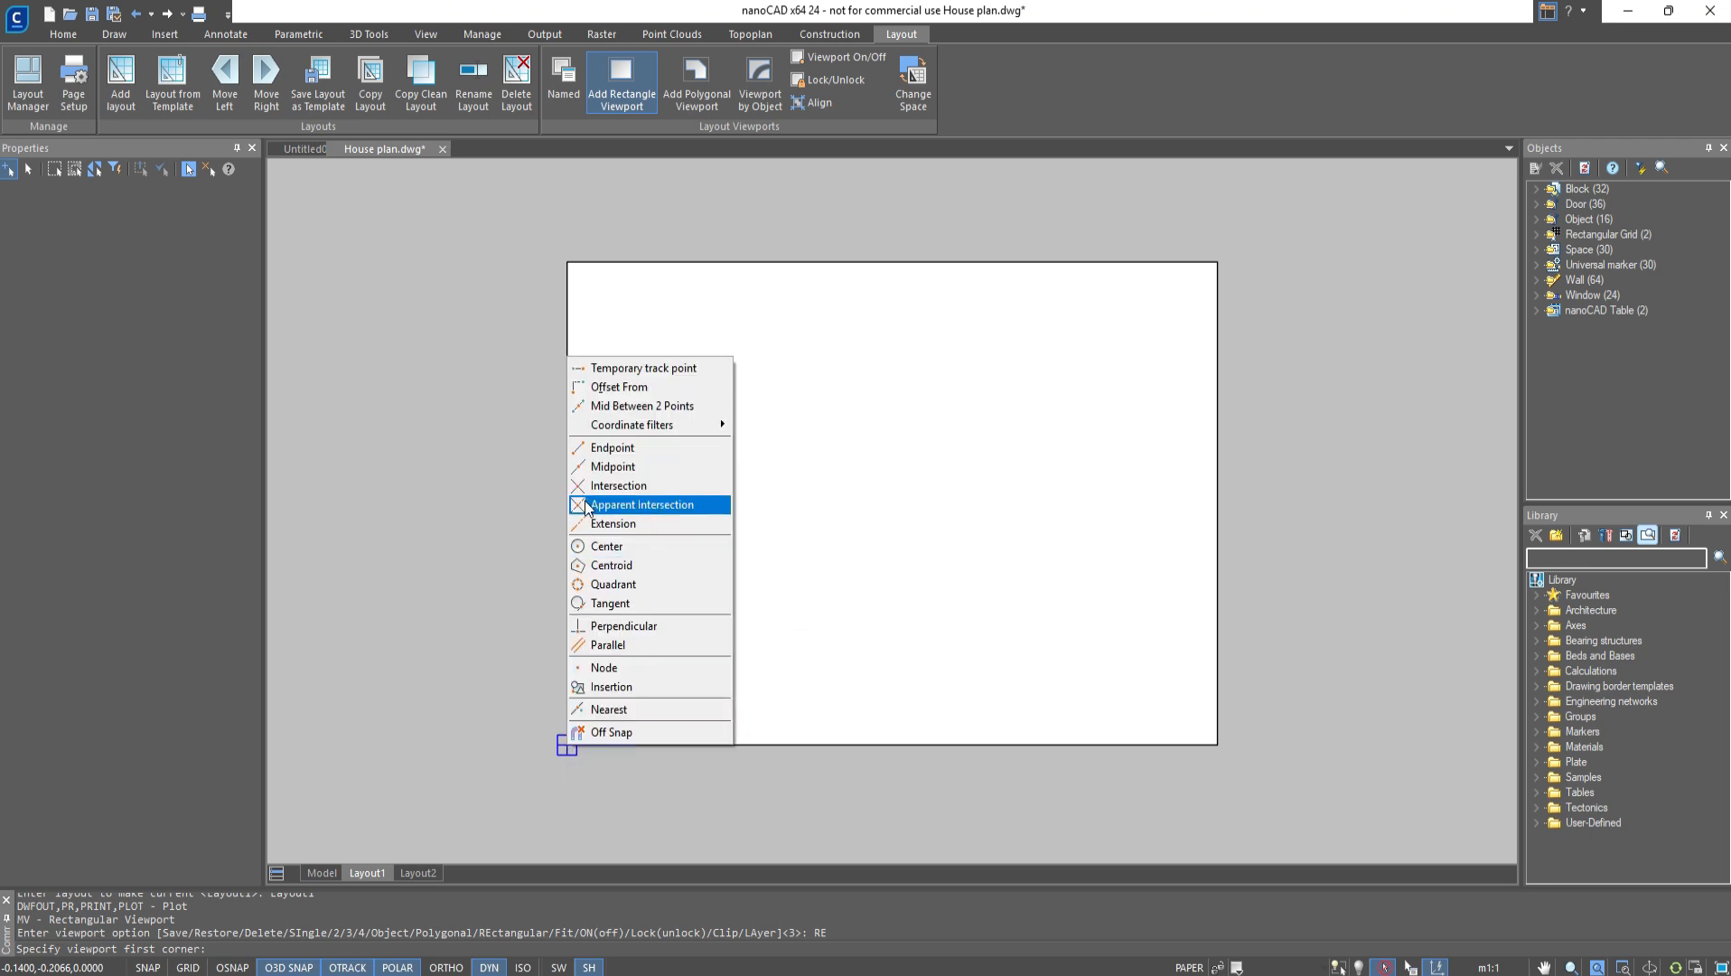
click(593, 454)
click(566, 744)
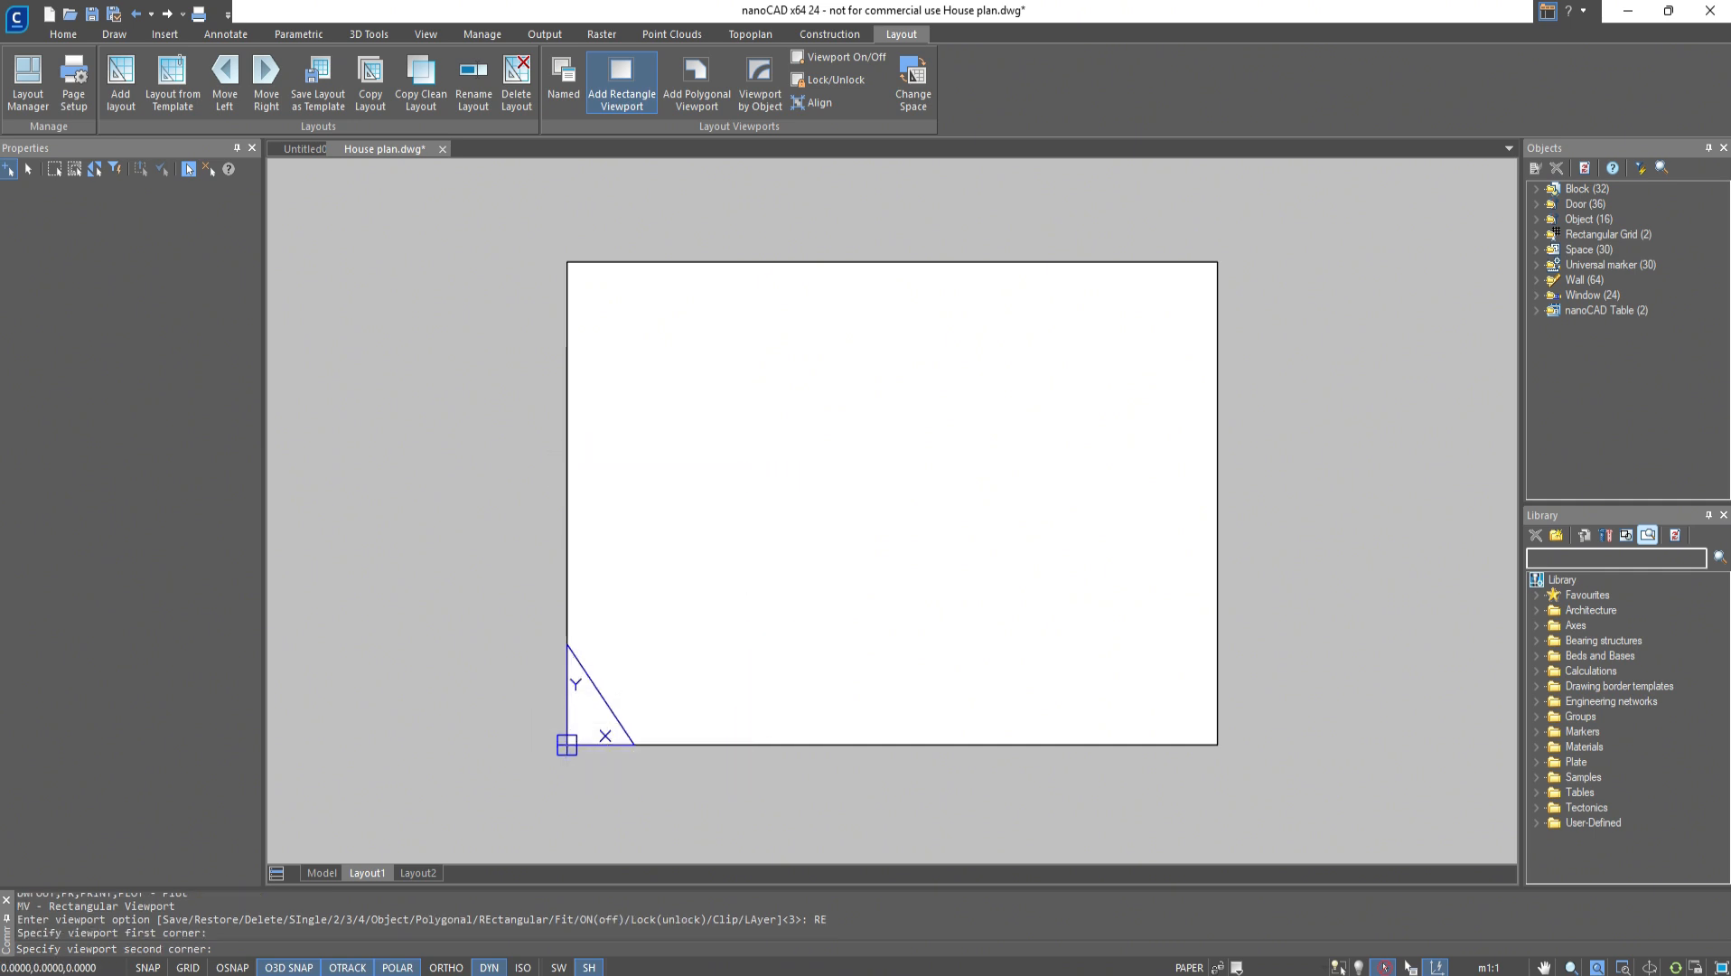
shift+right_click(1208, 268)
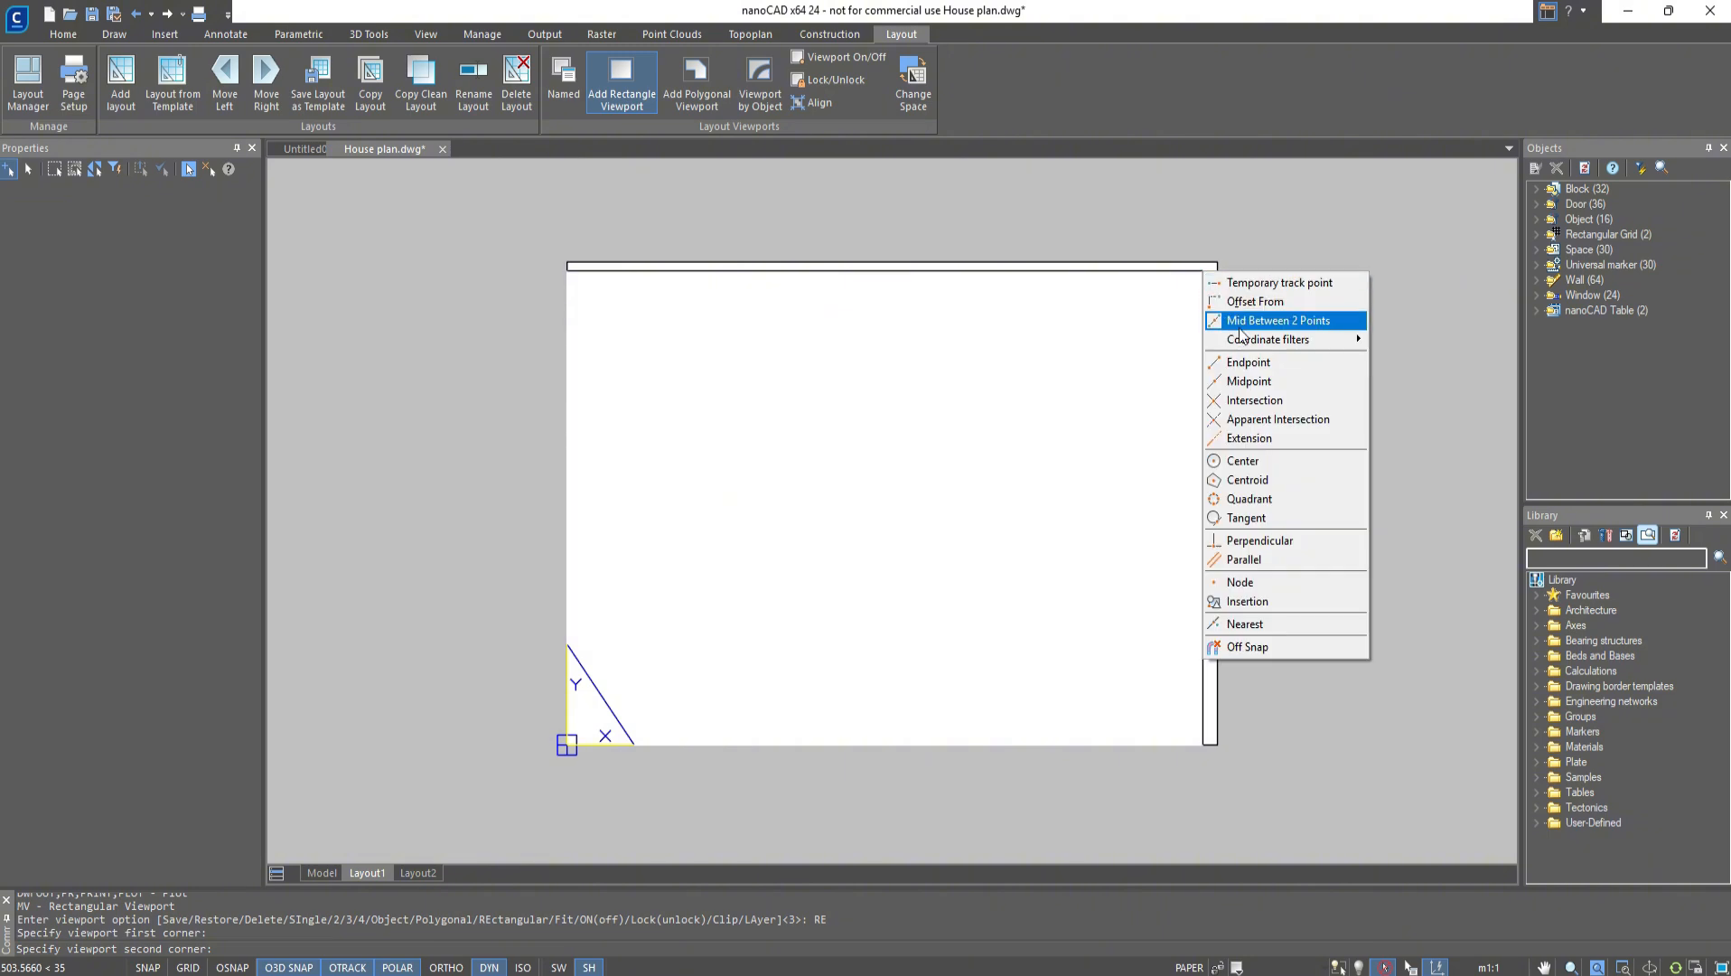
click(1251, 355)
click(1218, 263)
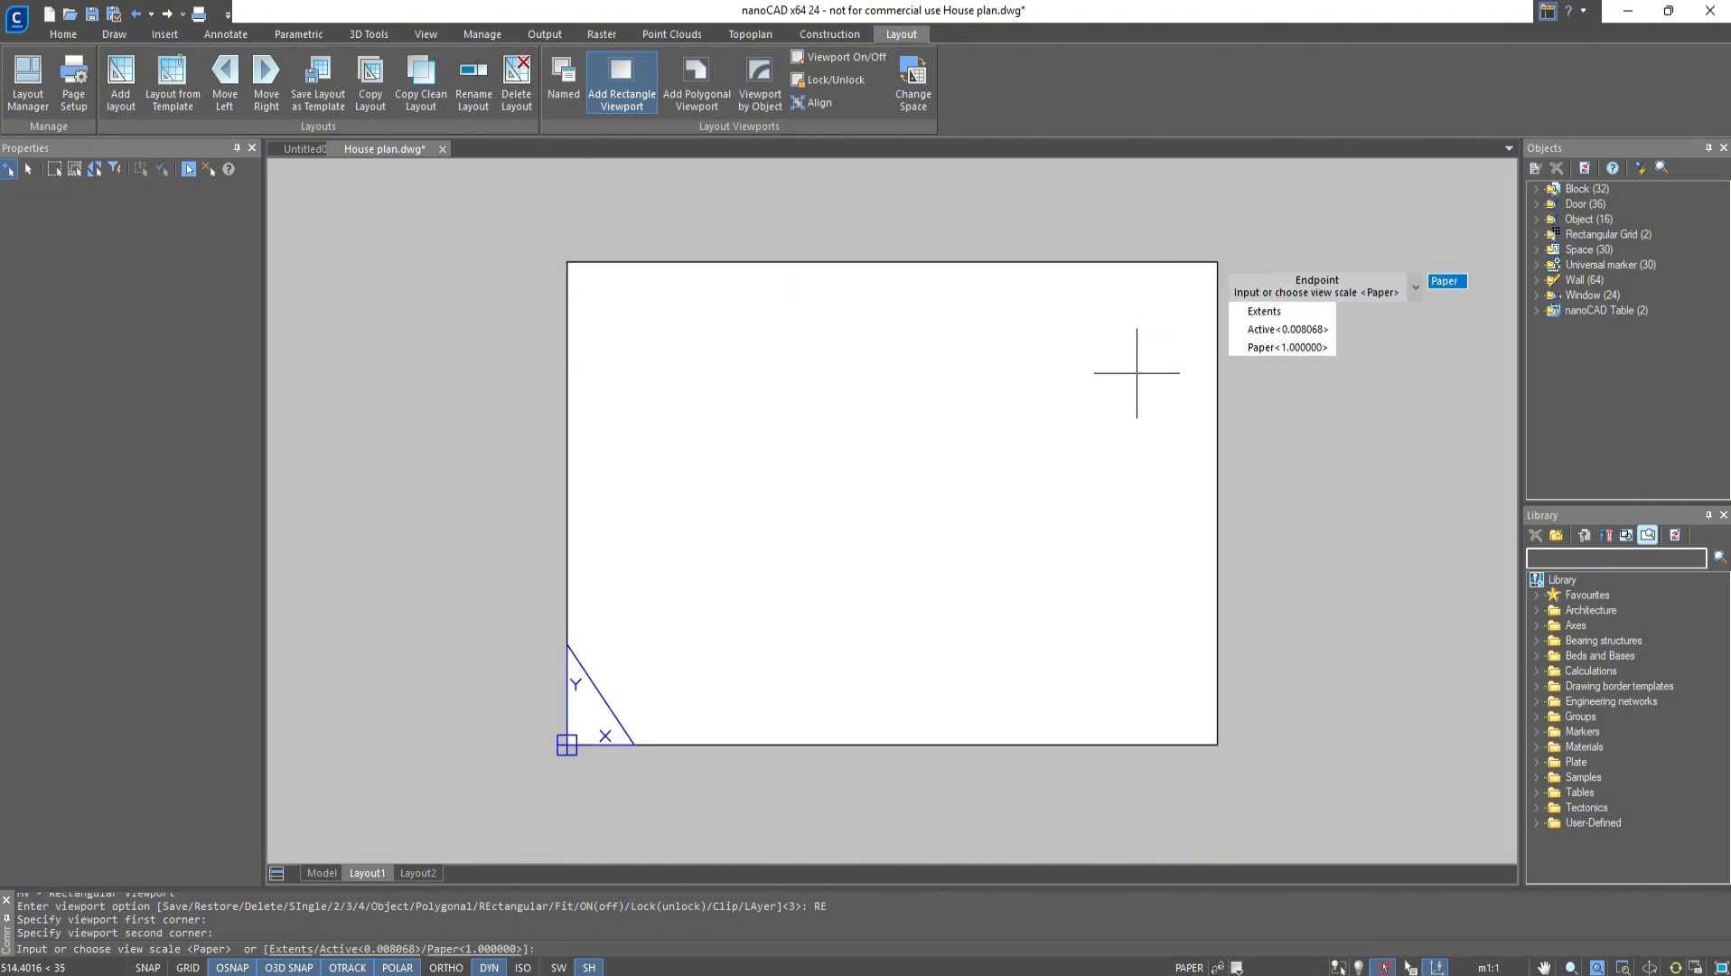
click(1258, 329)
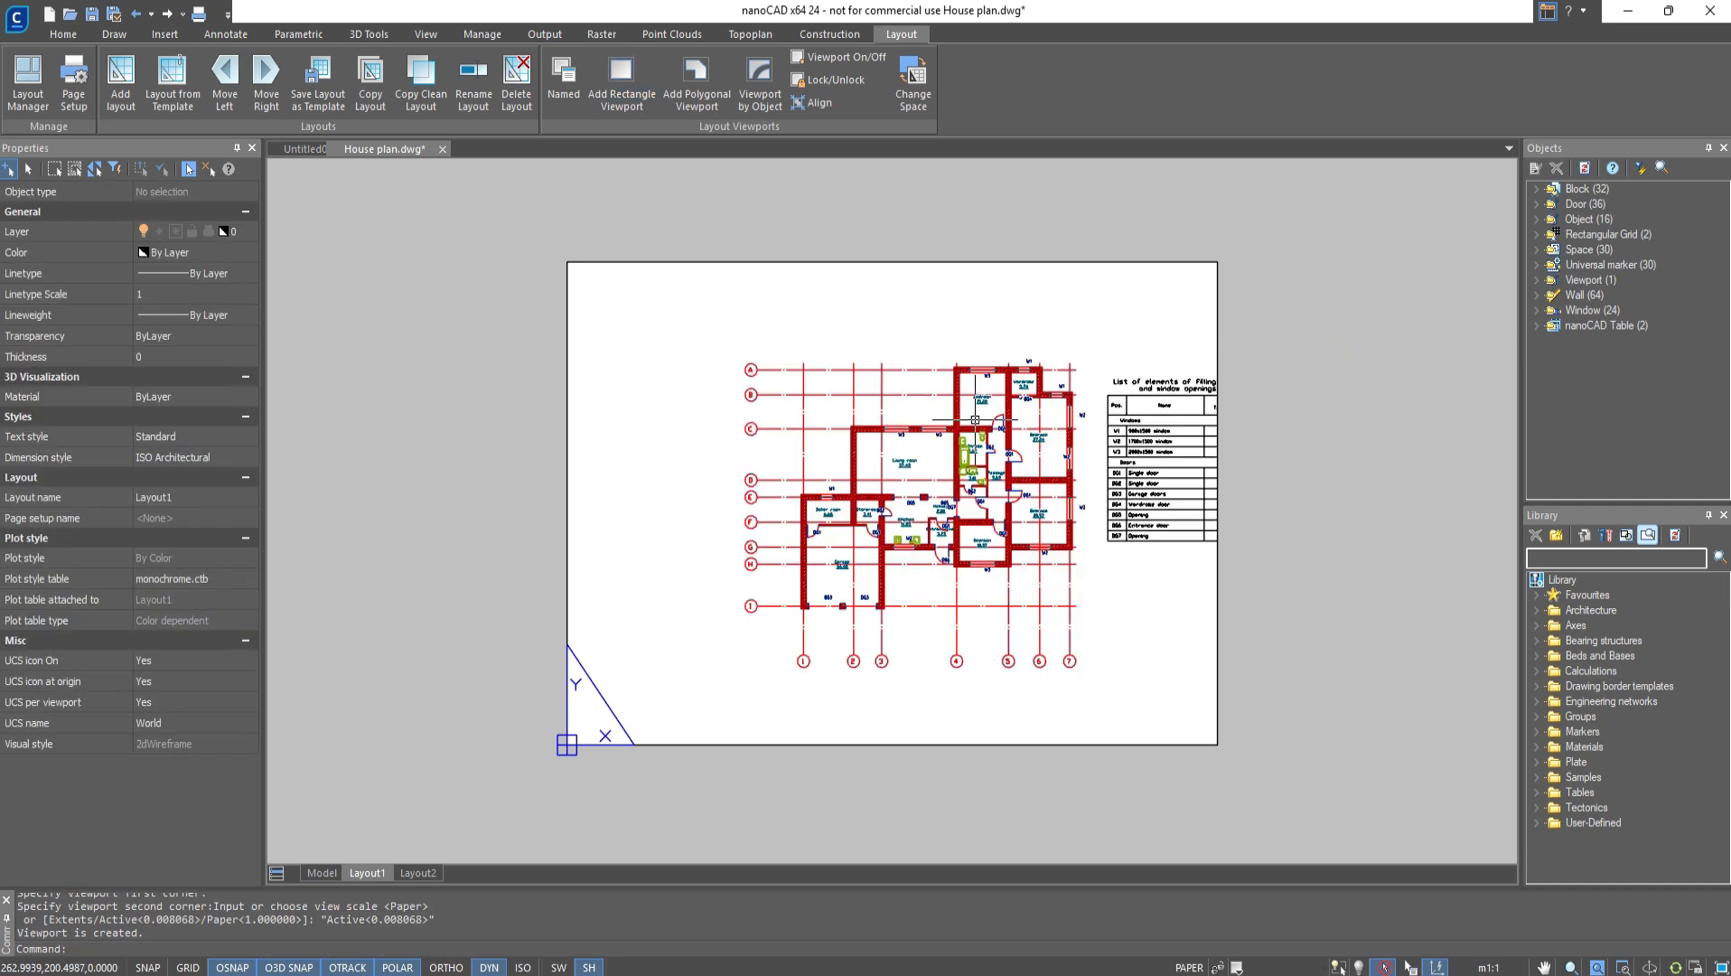
Set the viewport's scale to 1:100 and reposition its view to show the floor plan beside the List of rooms
double_click(1133, 625)
middle_drag(1133, 625, 1080, 627)
middle_drag(637, 606, 1047, 606)
middle_drag(789, 627, 1063, 613)
click(1278, 966)
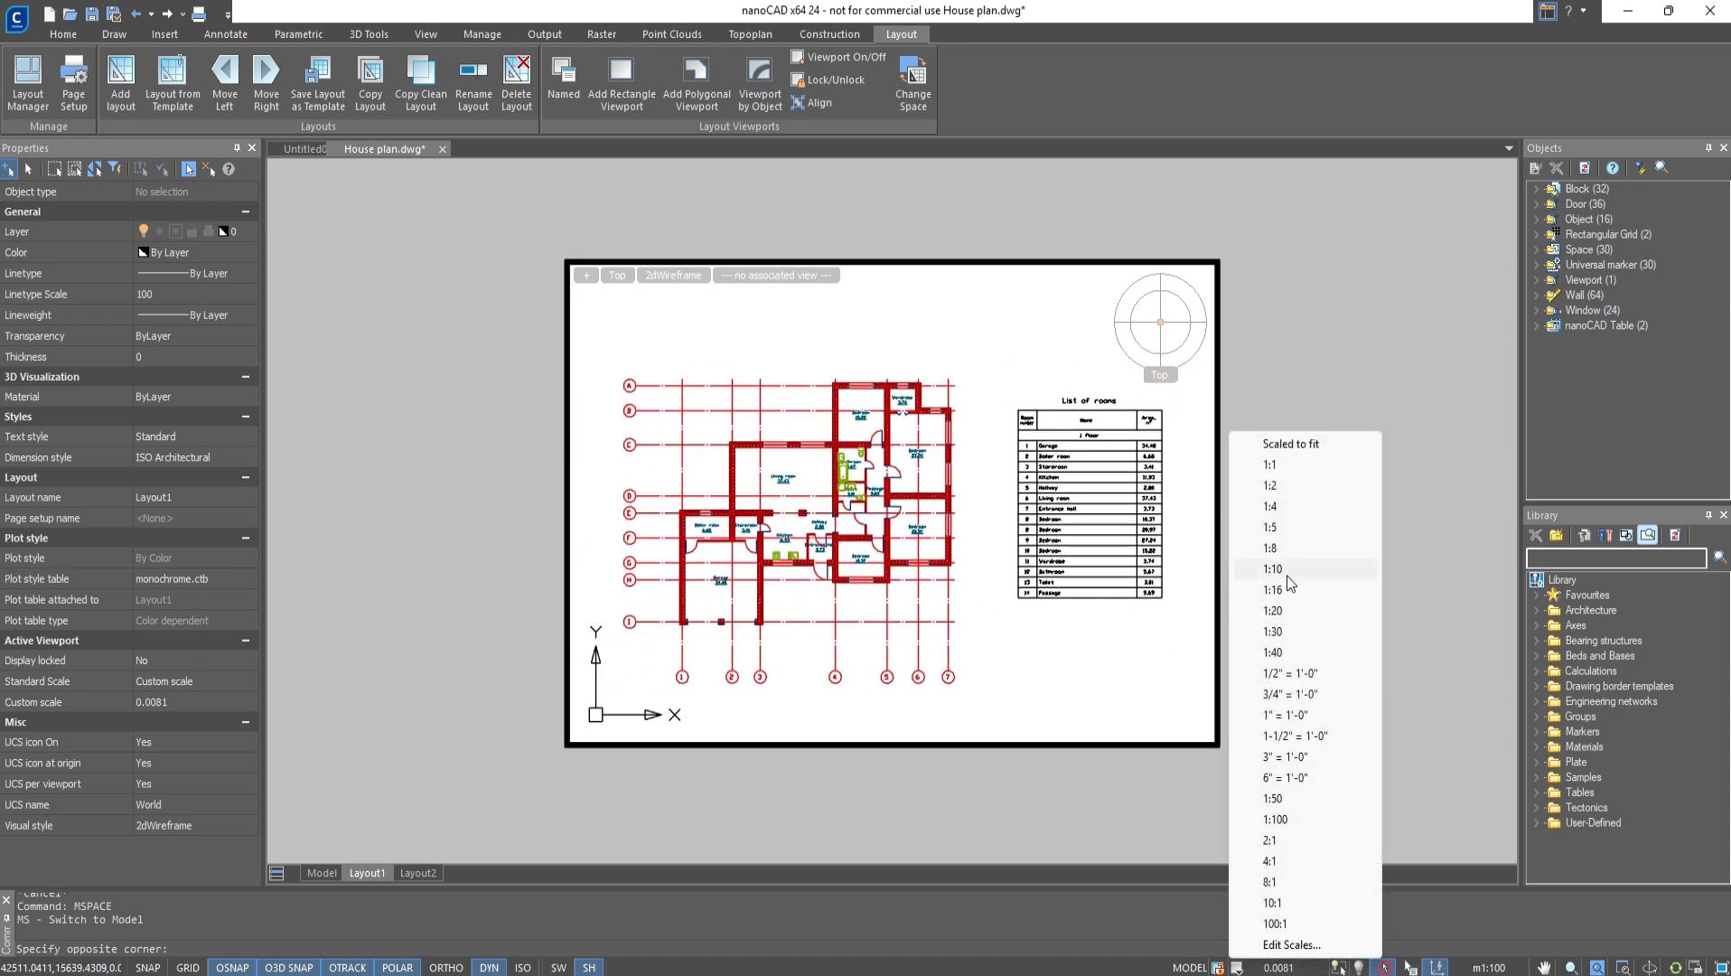
click(1272, 819)
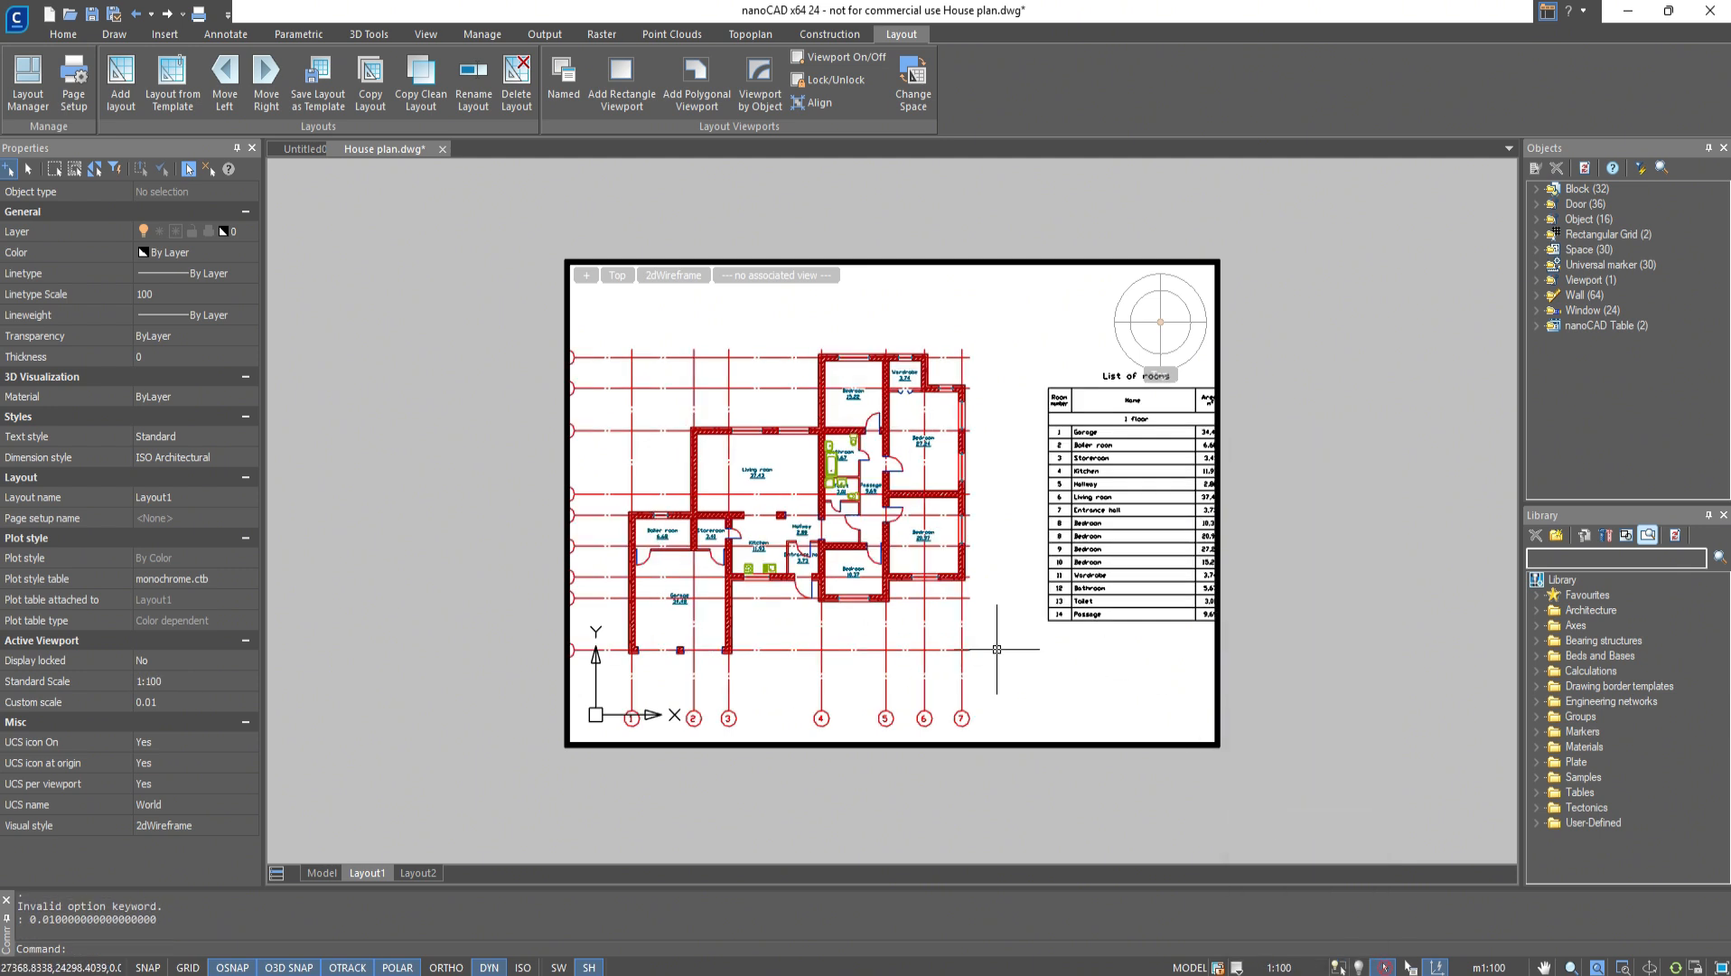
middle_drag(993, 660, 1011, 633)
double_click(1284, 583)
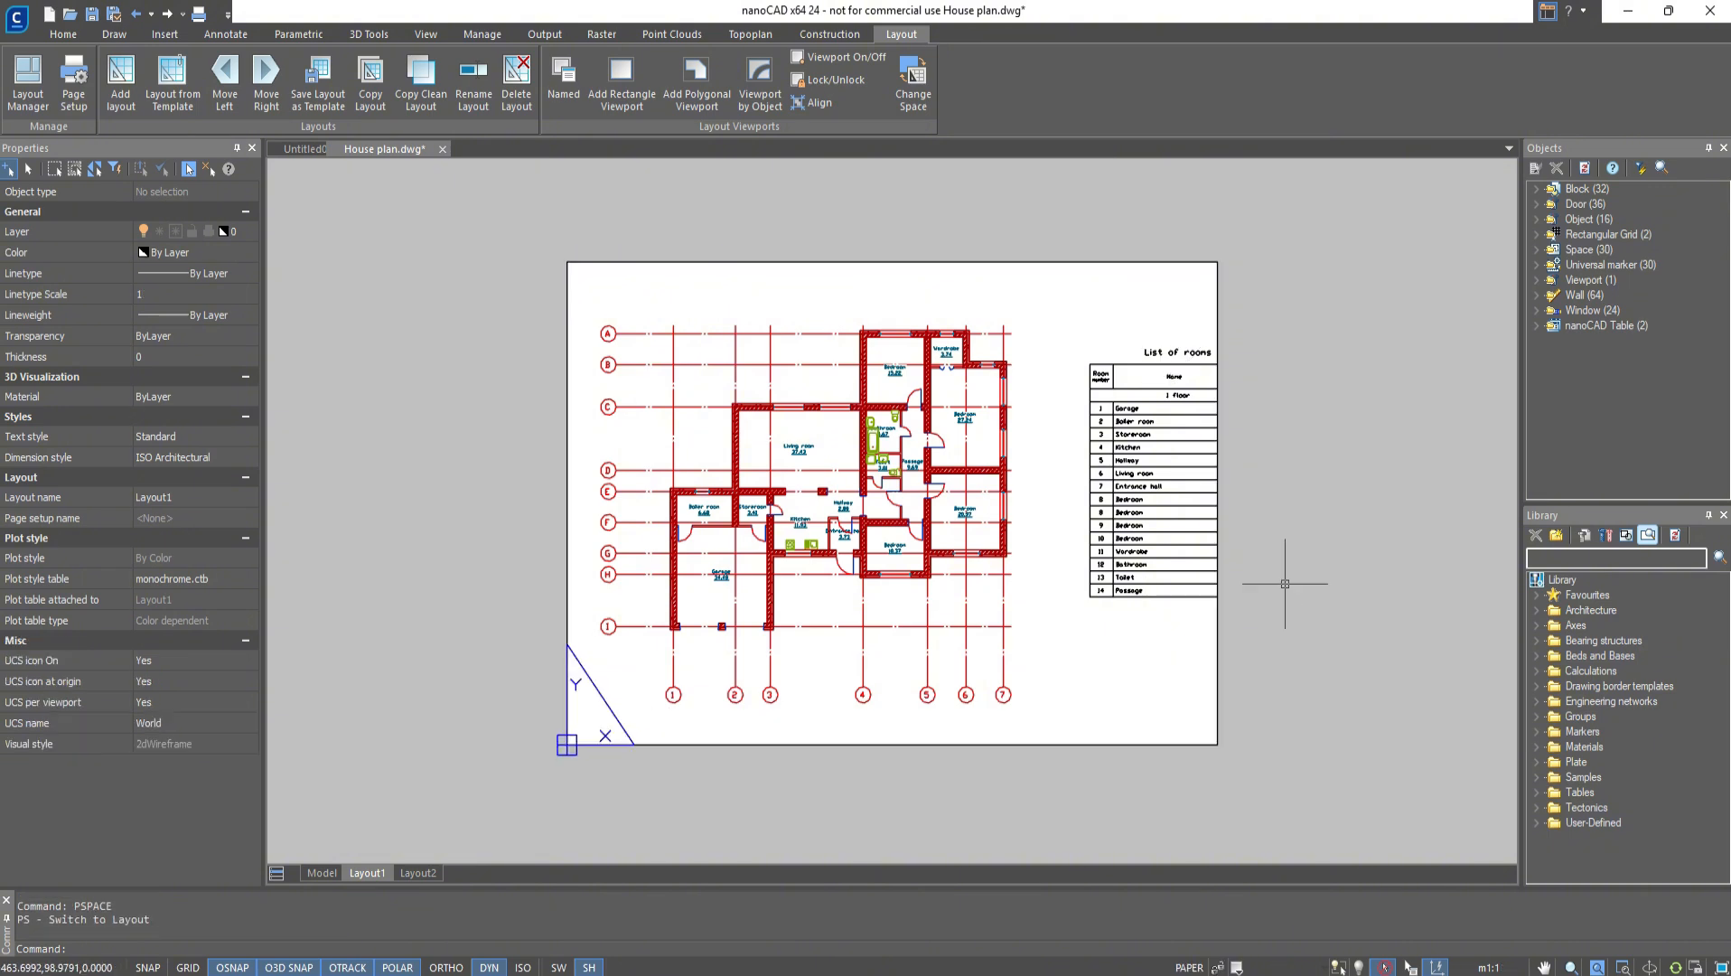
Change Layout1's paper size to ISO A2, apply it to the layout and close the plot settings without plotting
key(ctrl+p)
click(773, 340)
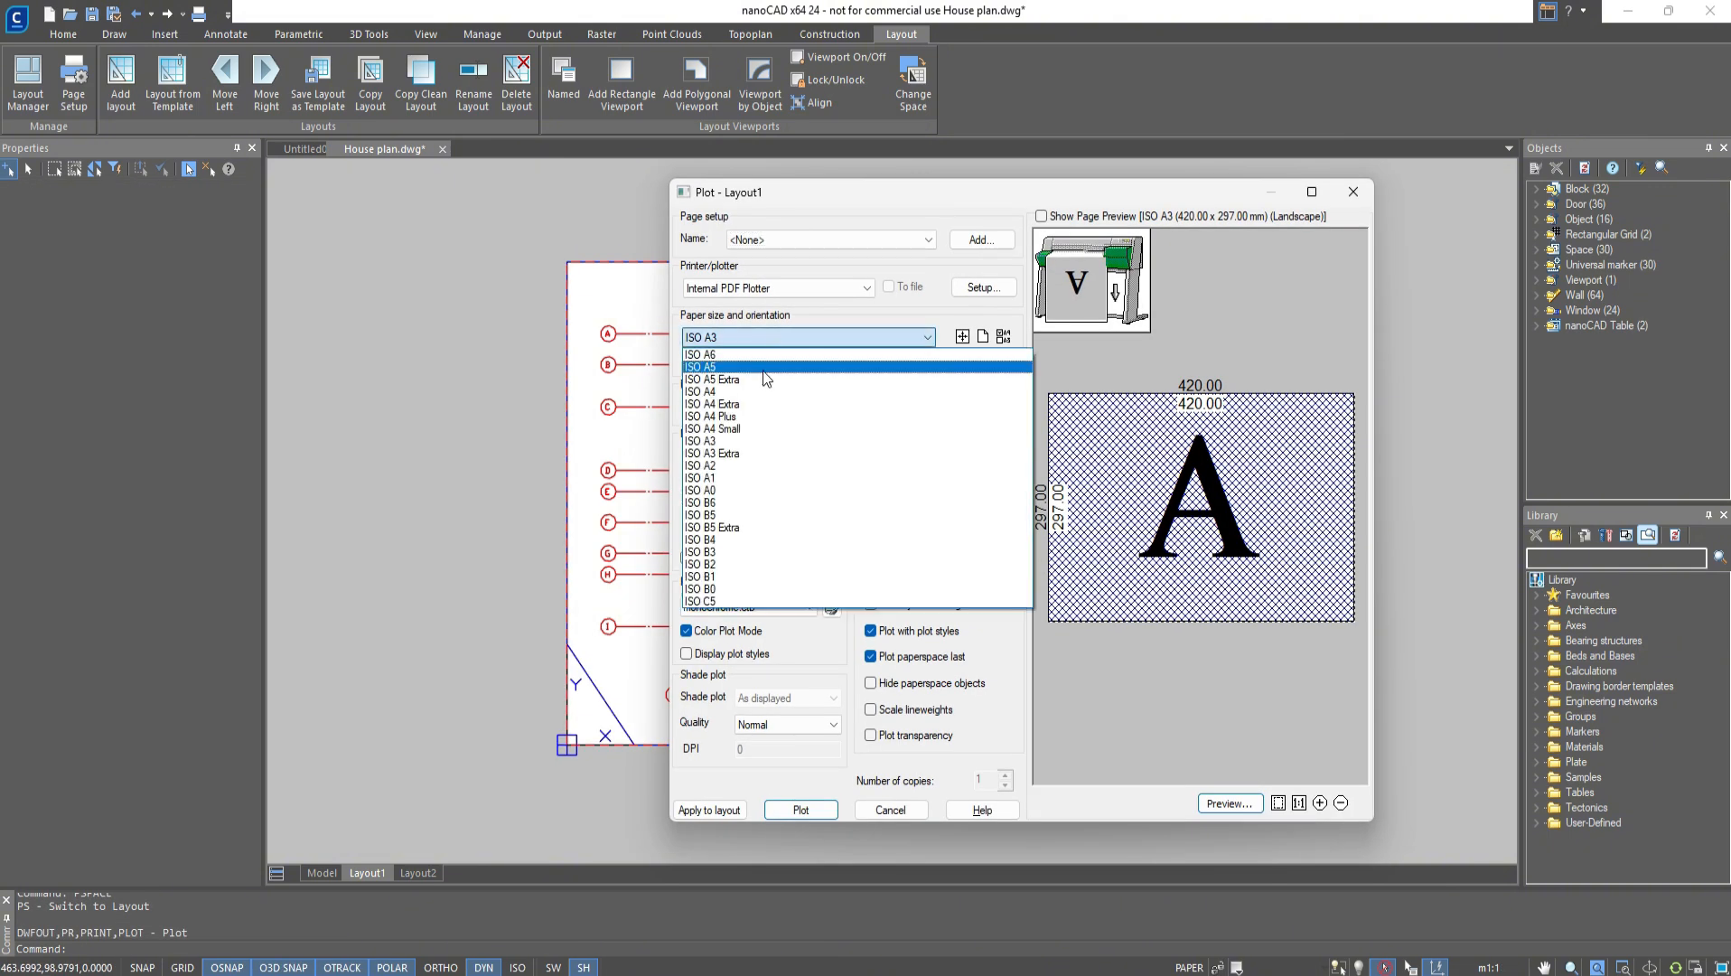
click(752, 465)
click(709, 809)
click(1351, 191)
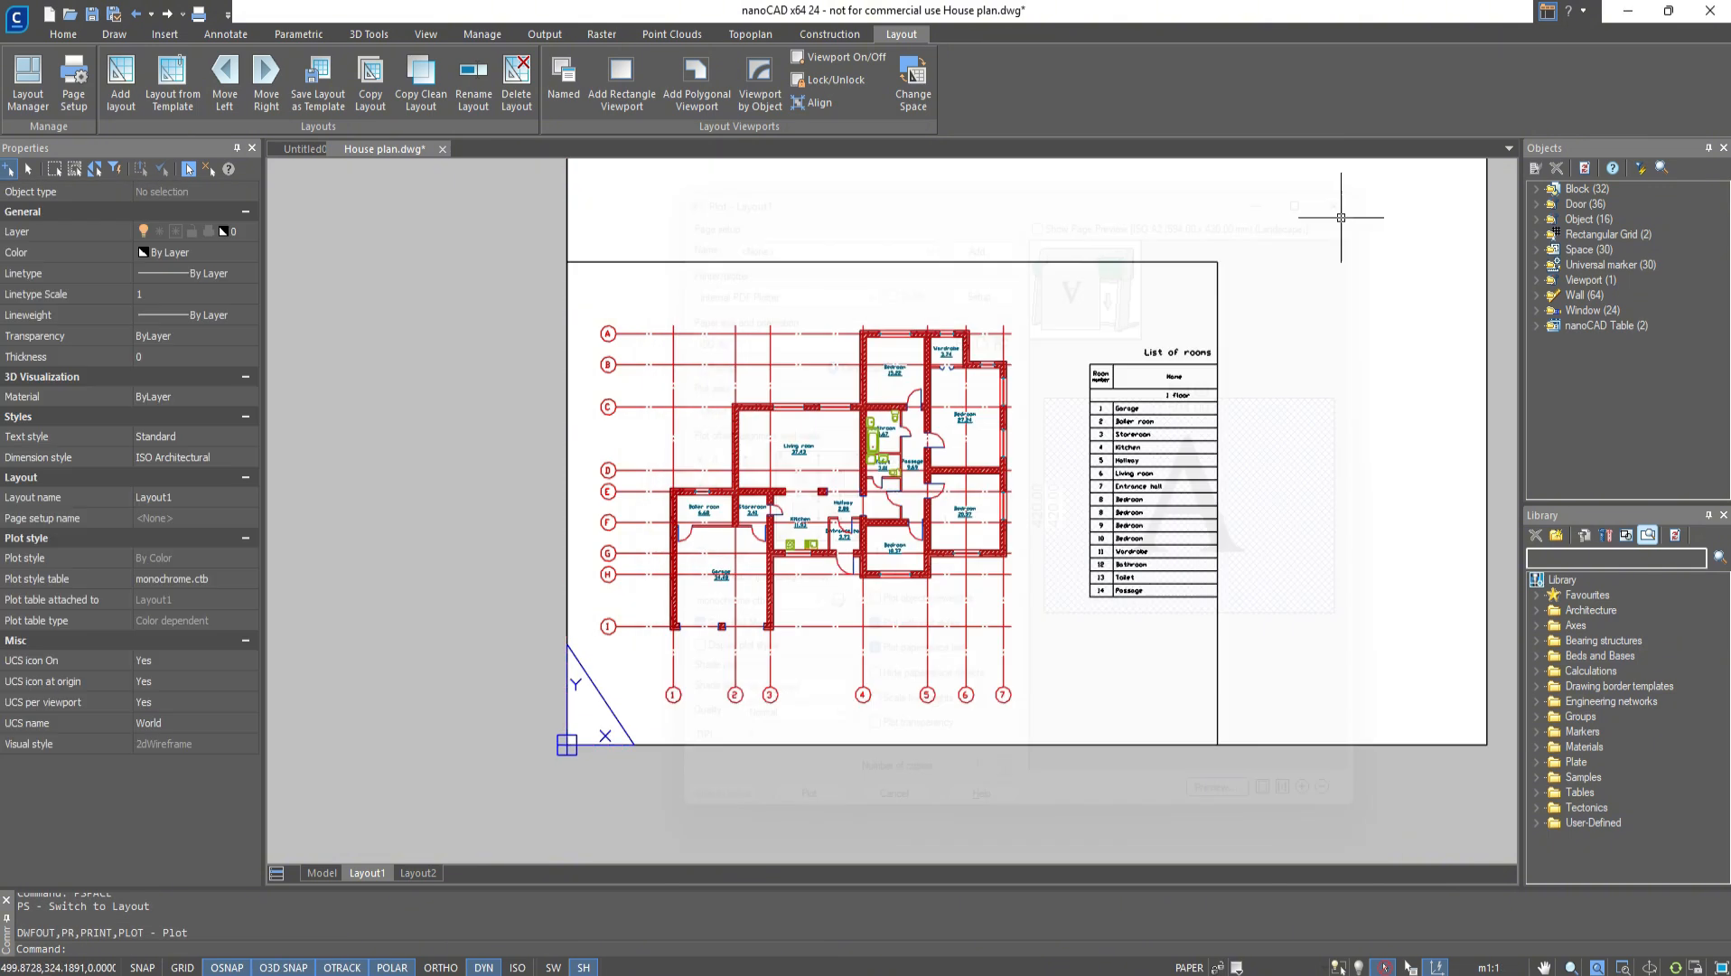
Stretch the viewport's upper-right corner to the upper-right corner of the A2 sheet
scroll(1120, 398, down, 2)
click(1117, 386)
click(1115, 386)
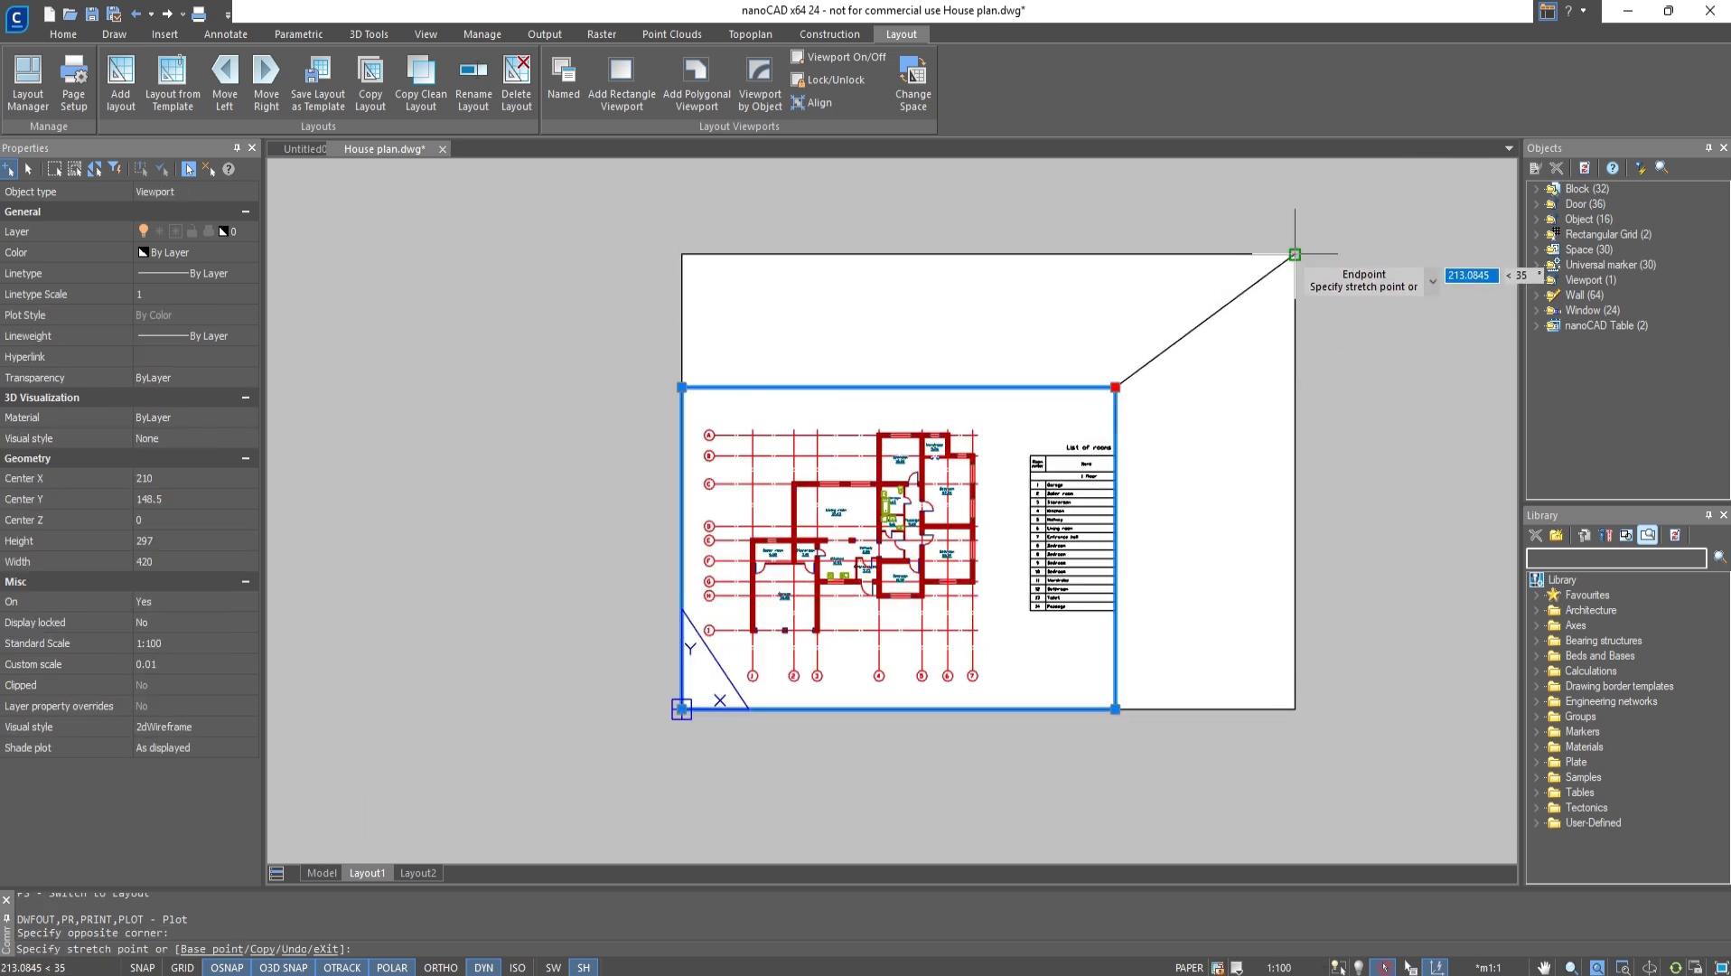
click(1295, 254)
key(Escape)
Reposition the model view inside the enlarged viewport so the floor plan and complete List of rooms fit, and return to paper space
double_click(996, 397)
middle_drag(996, 398, 1037, 352)
double_click(1384, 504)
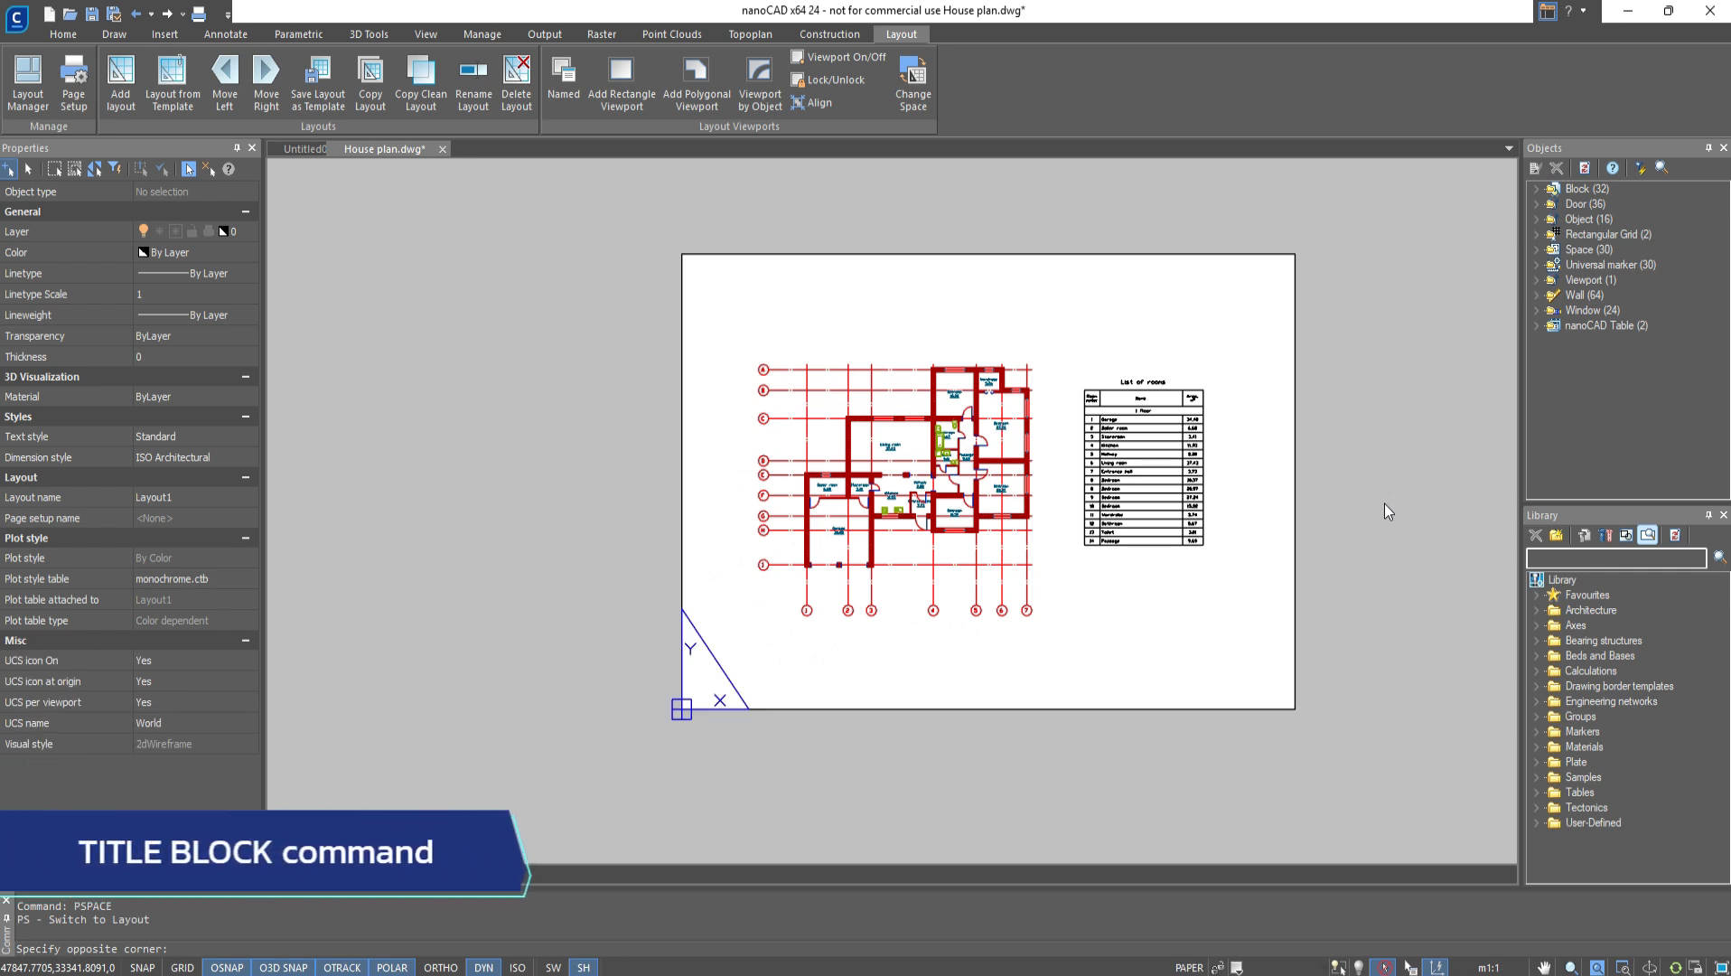
Insert an ISO 5457:1999 drawing border with title block in A2 format, first sheet, at the sheet's lower-left corner
click(813, 36)
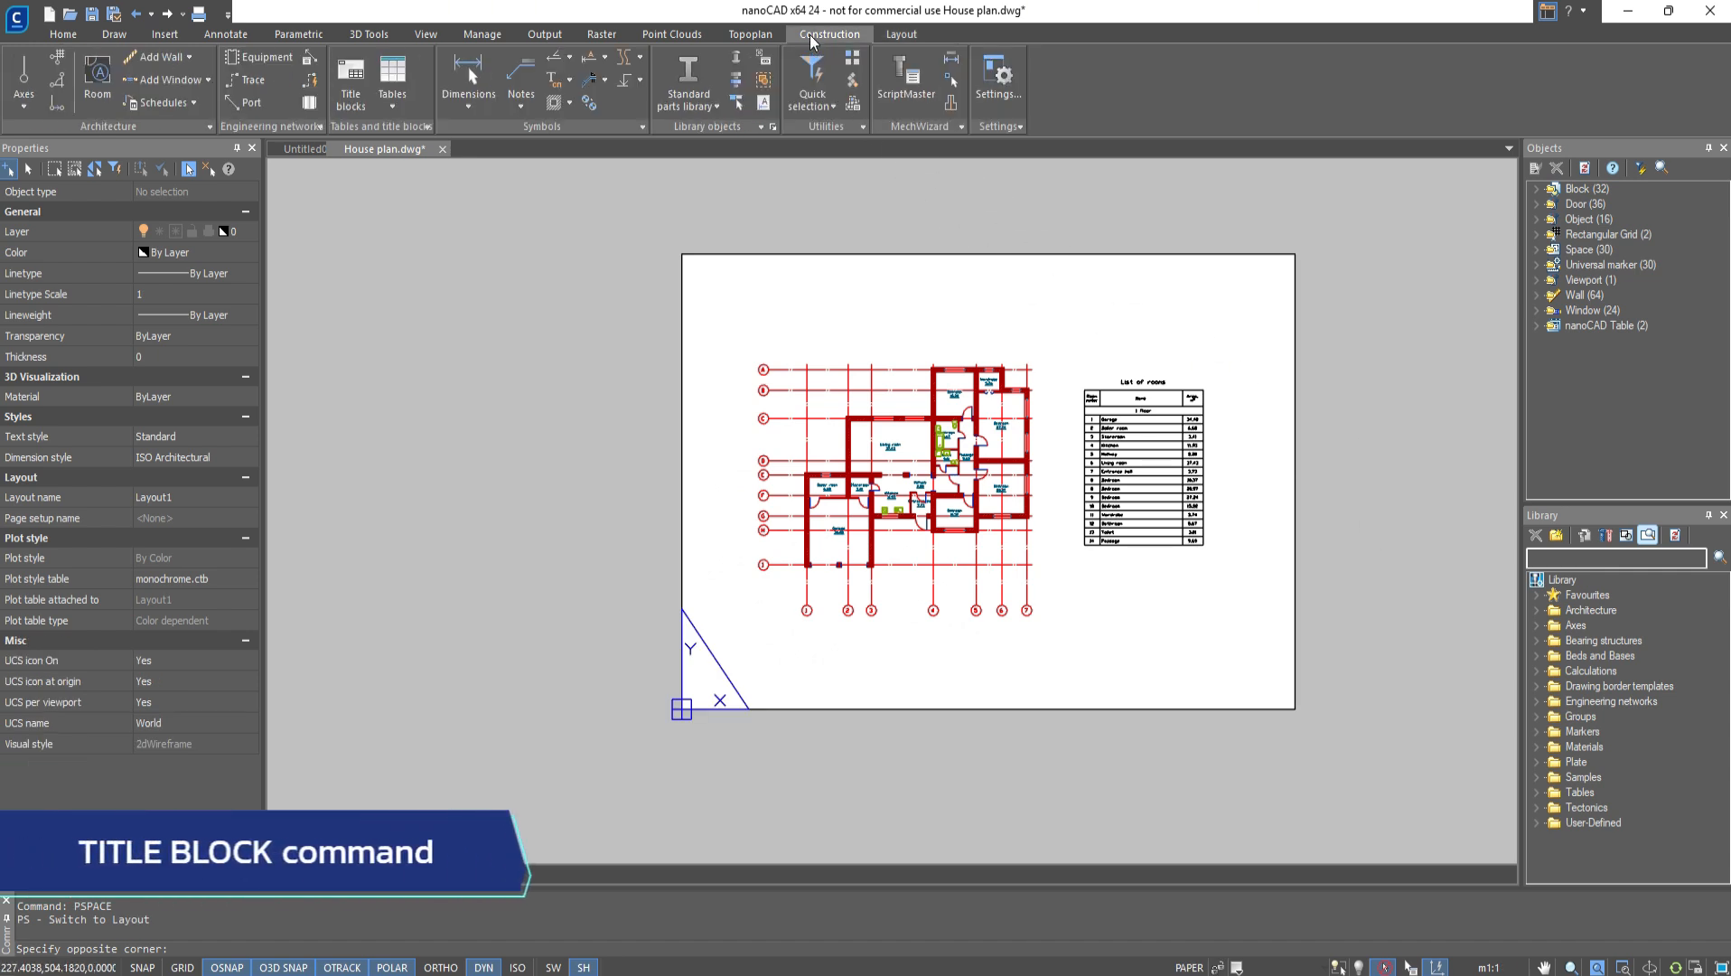
click(361, 100)
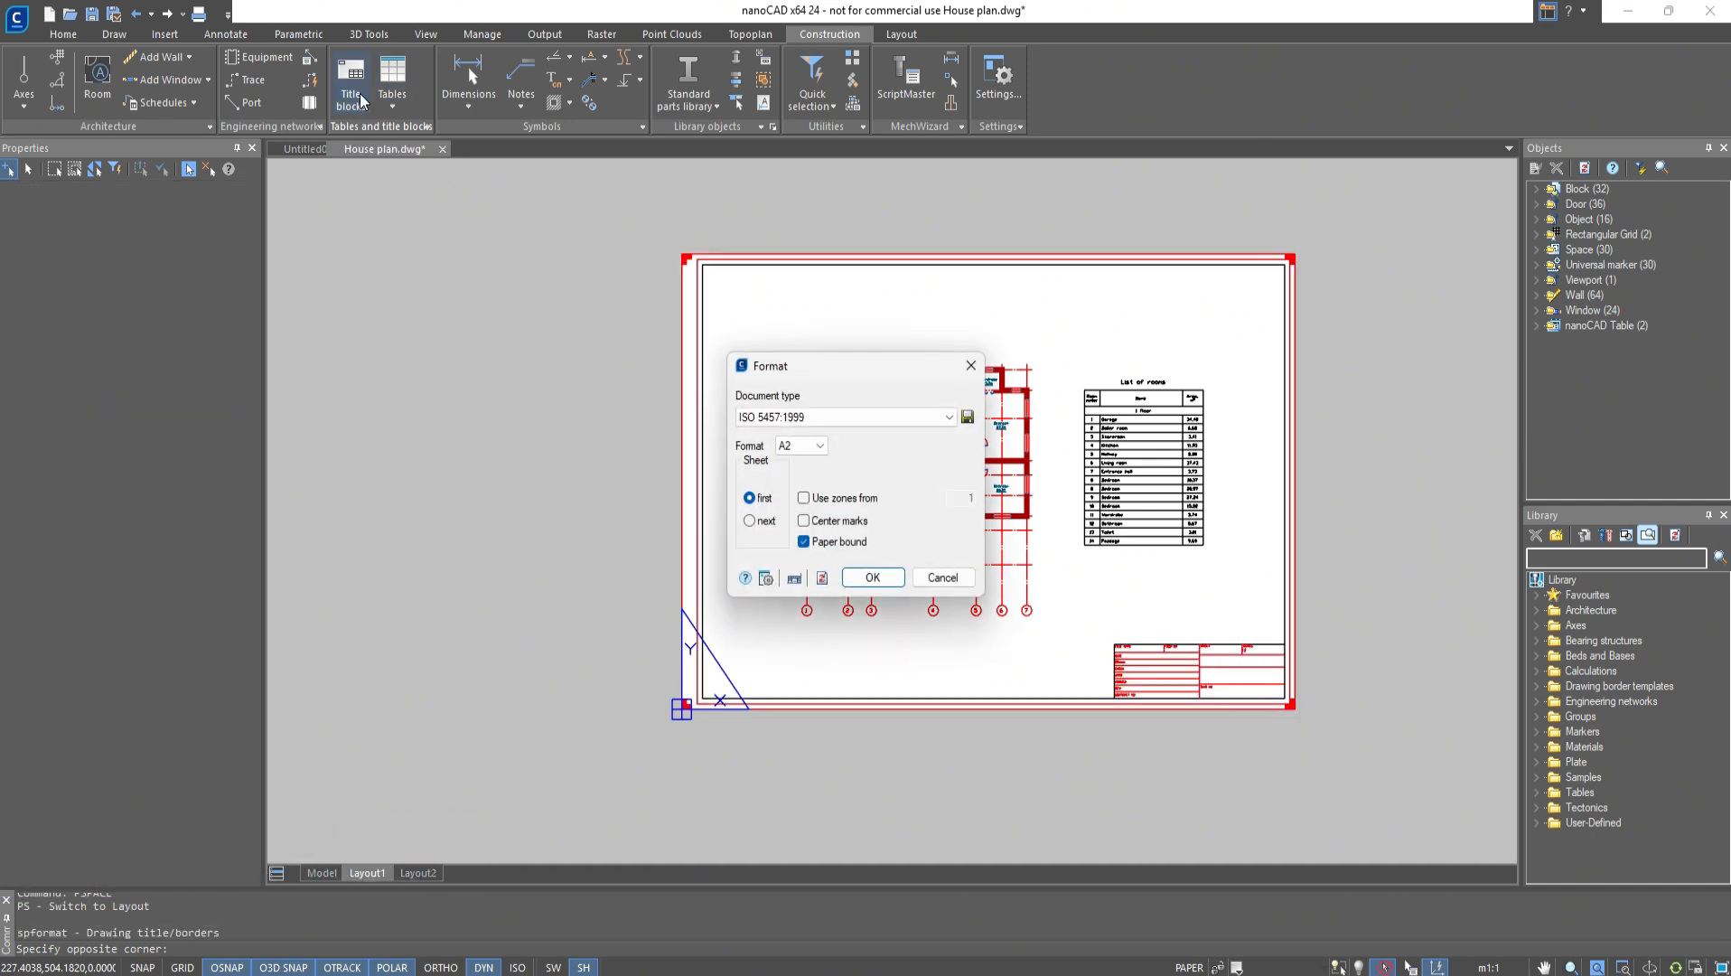
click(806, 421)
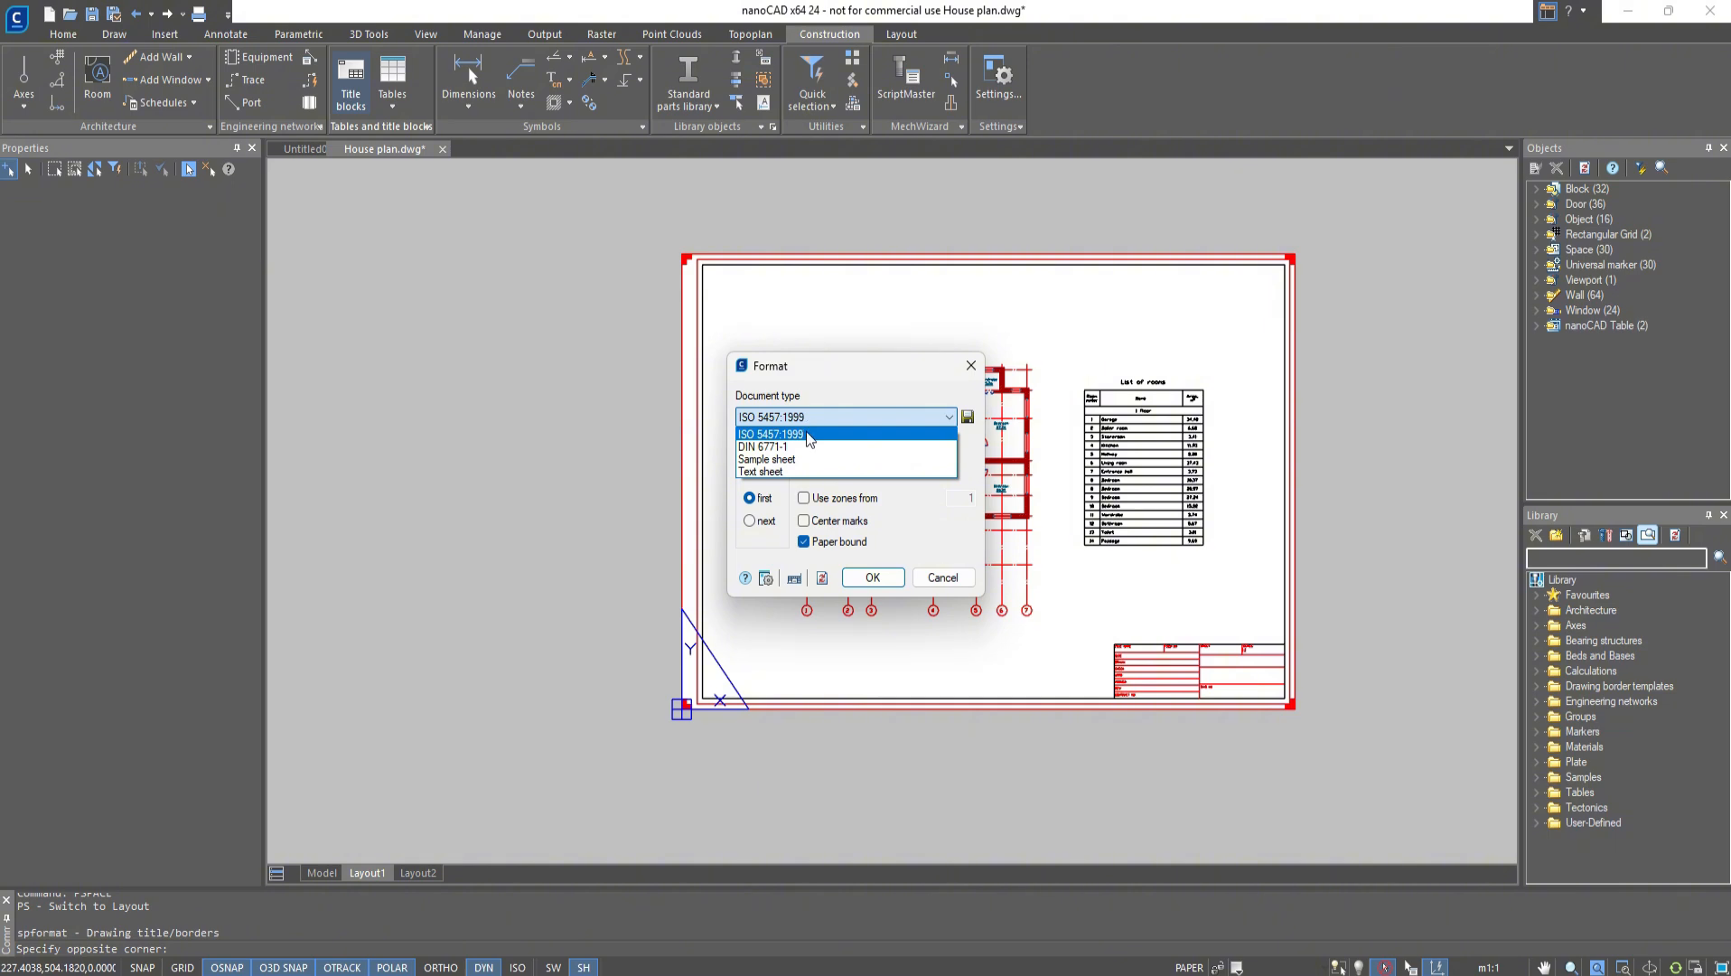
click(809, 435)
click(810, 445)
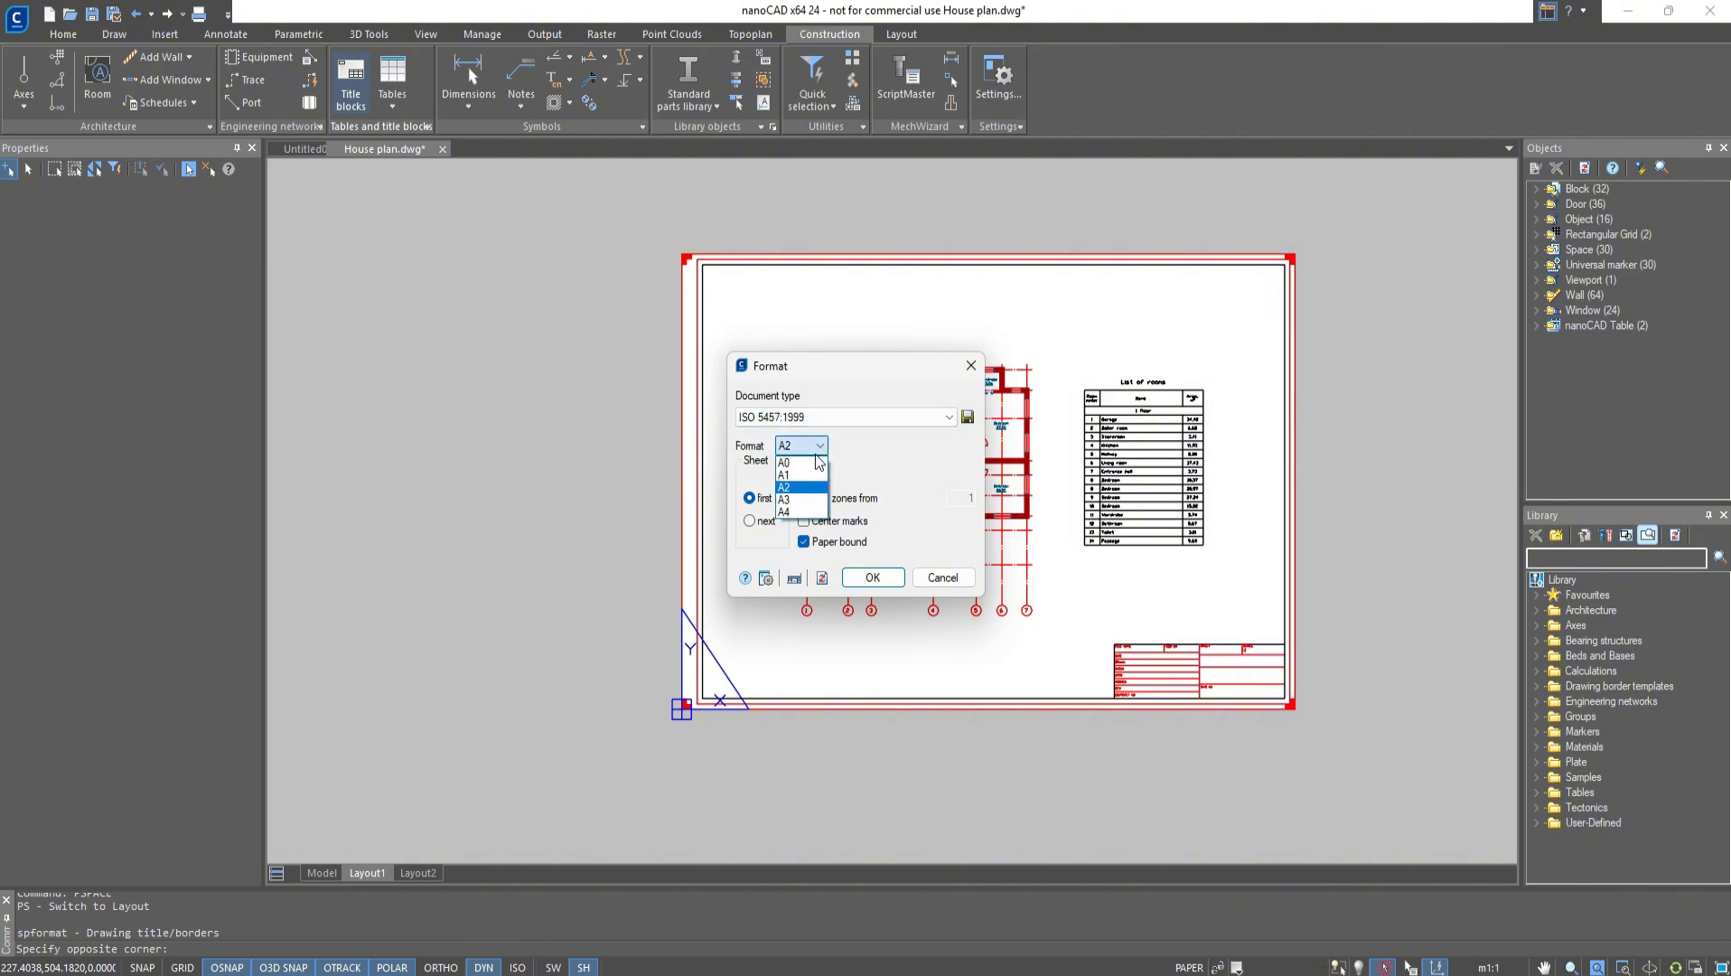
click(802, 497)
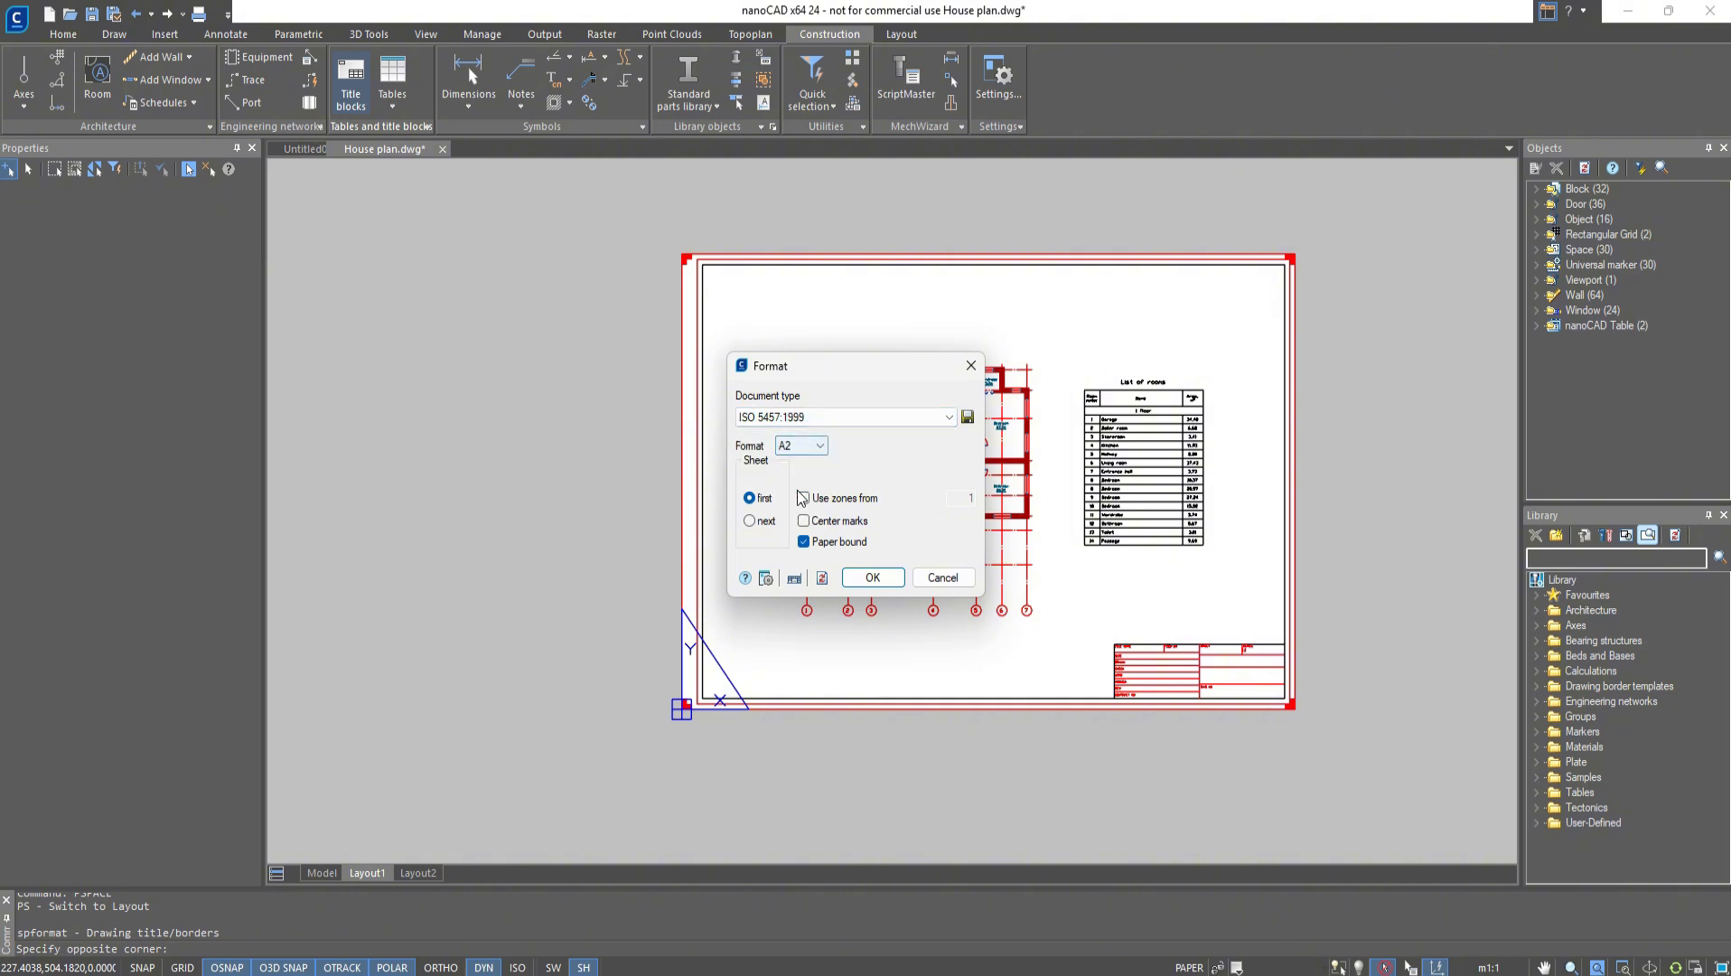
click(873, 578)
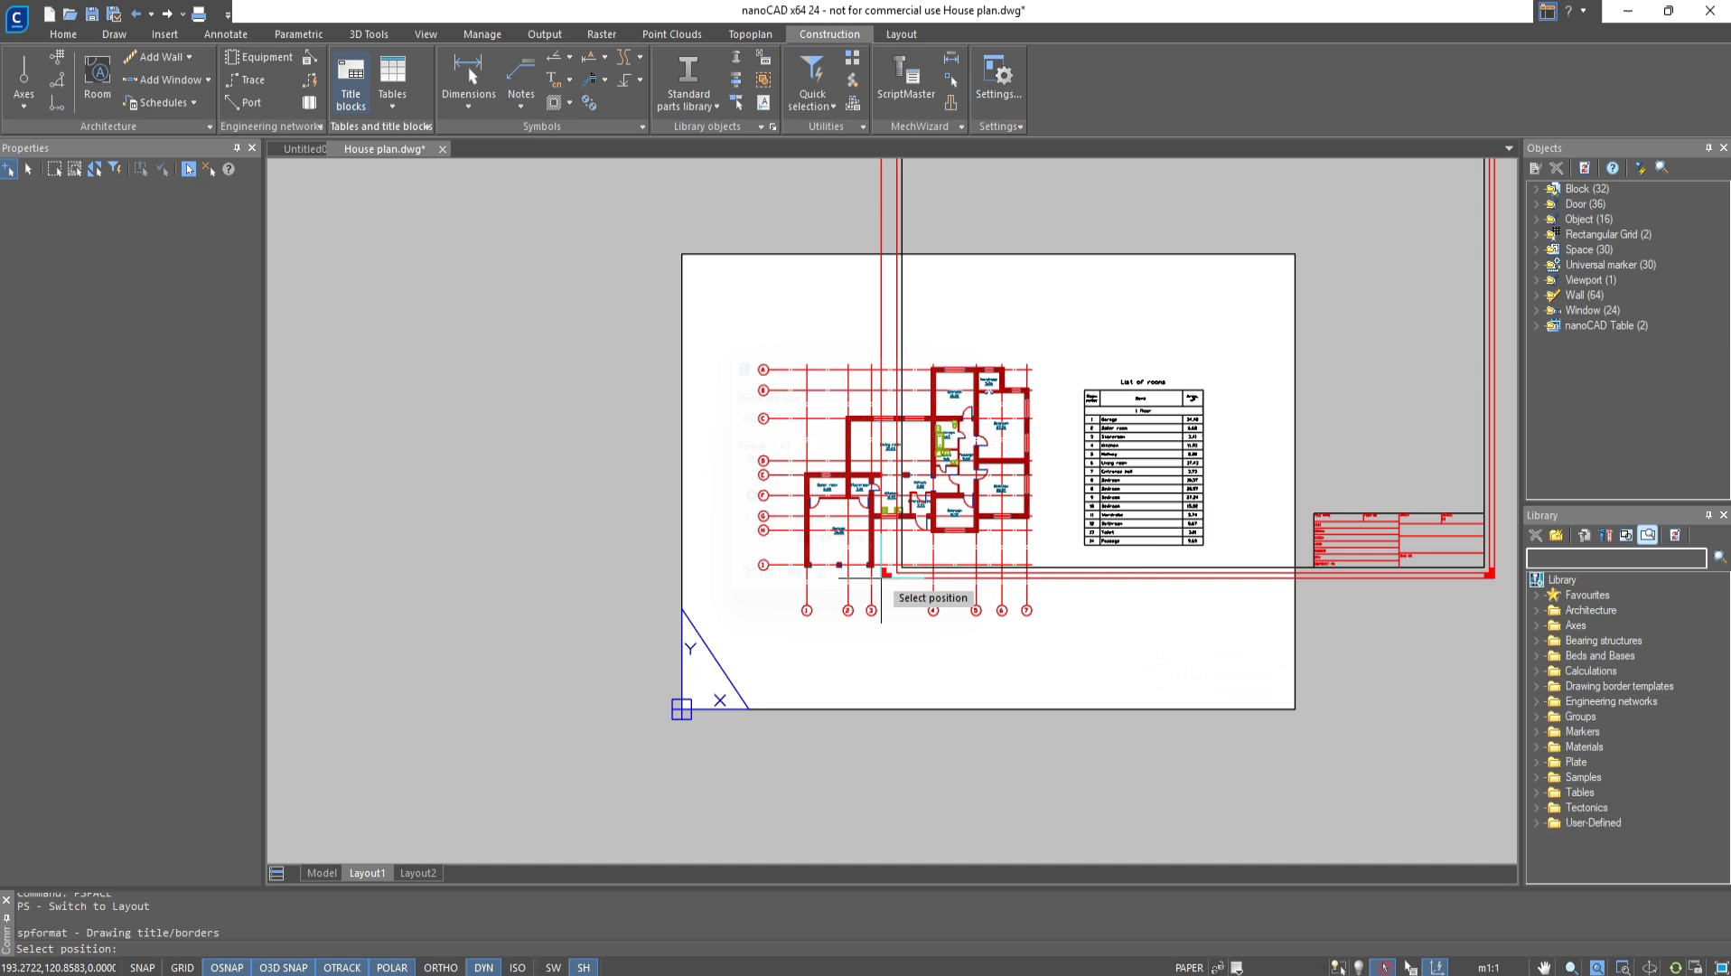
click(682, 709)
Fill in the title block with scale 1:100 and nanoCAD in the Drawn and Check fields
scroll(1109, 664, up, 2)
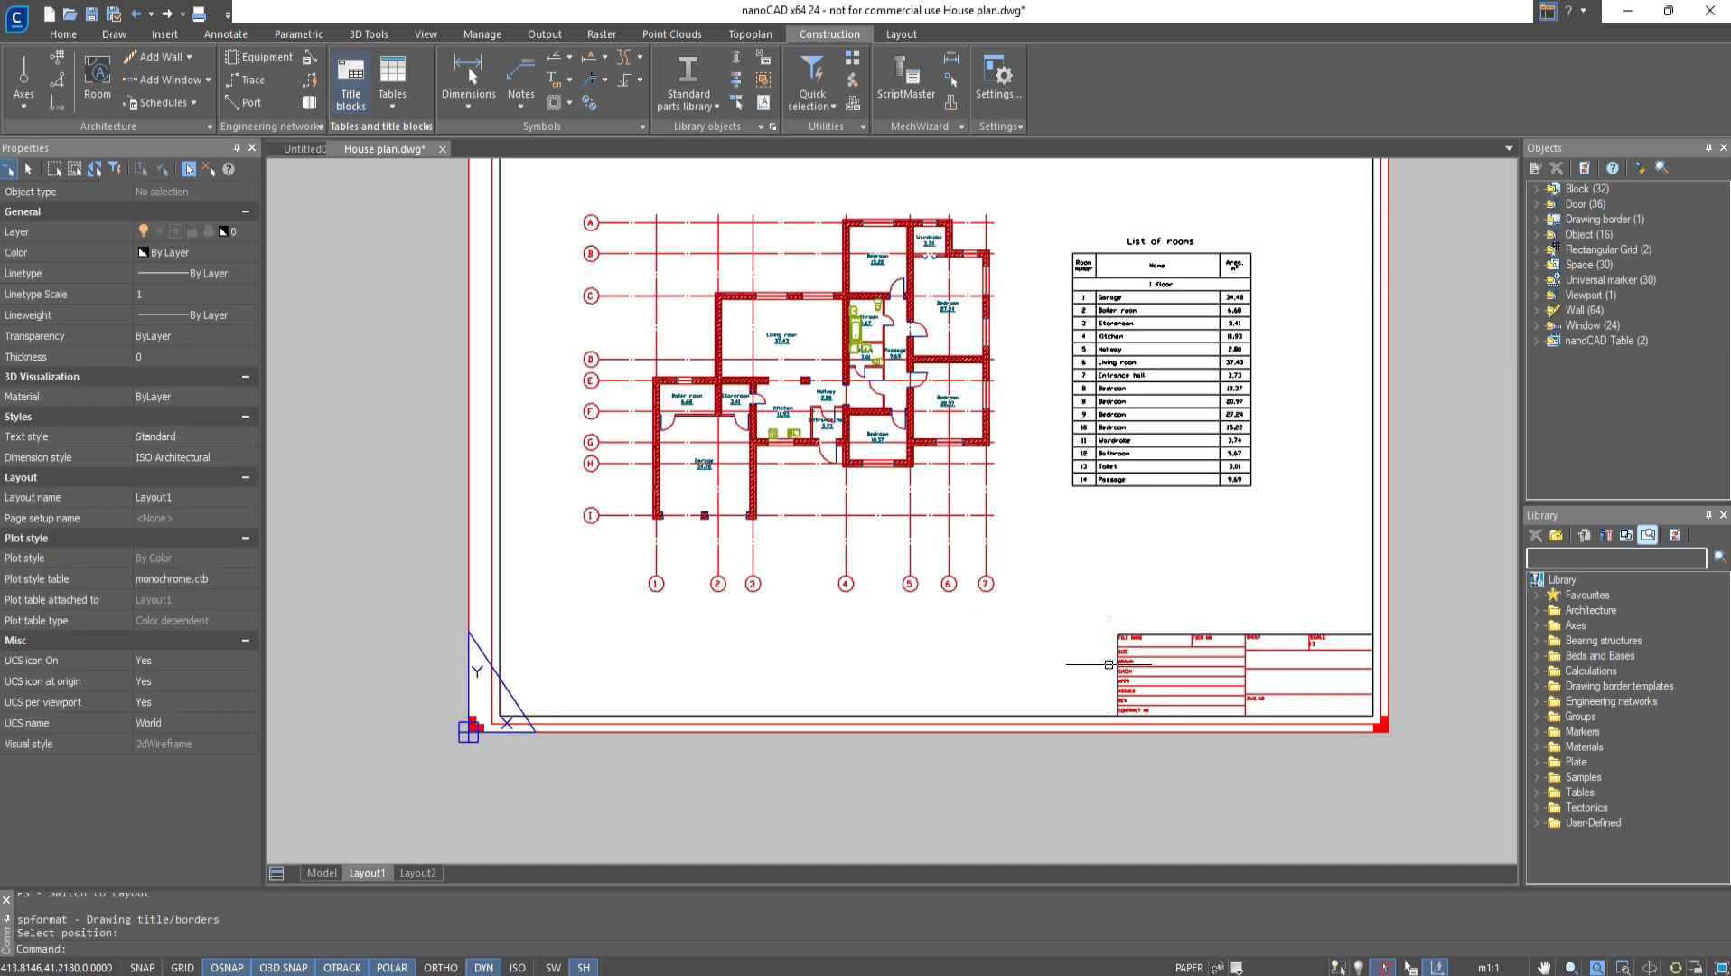
scroll(1108, 664, up, 3)
double_click(1131, 665)
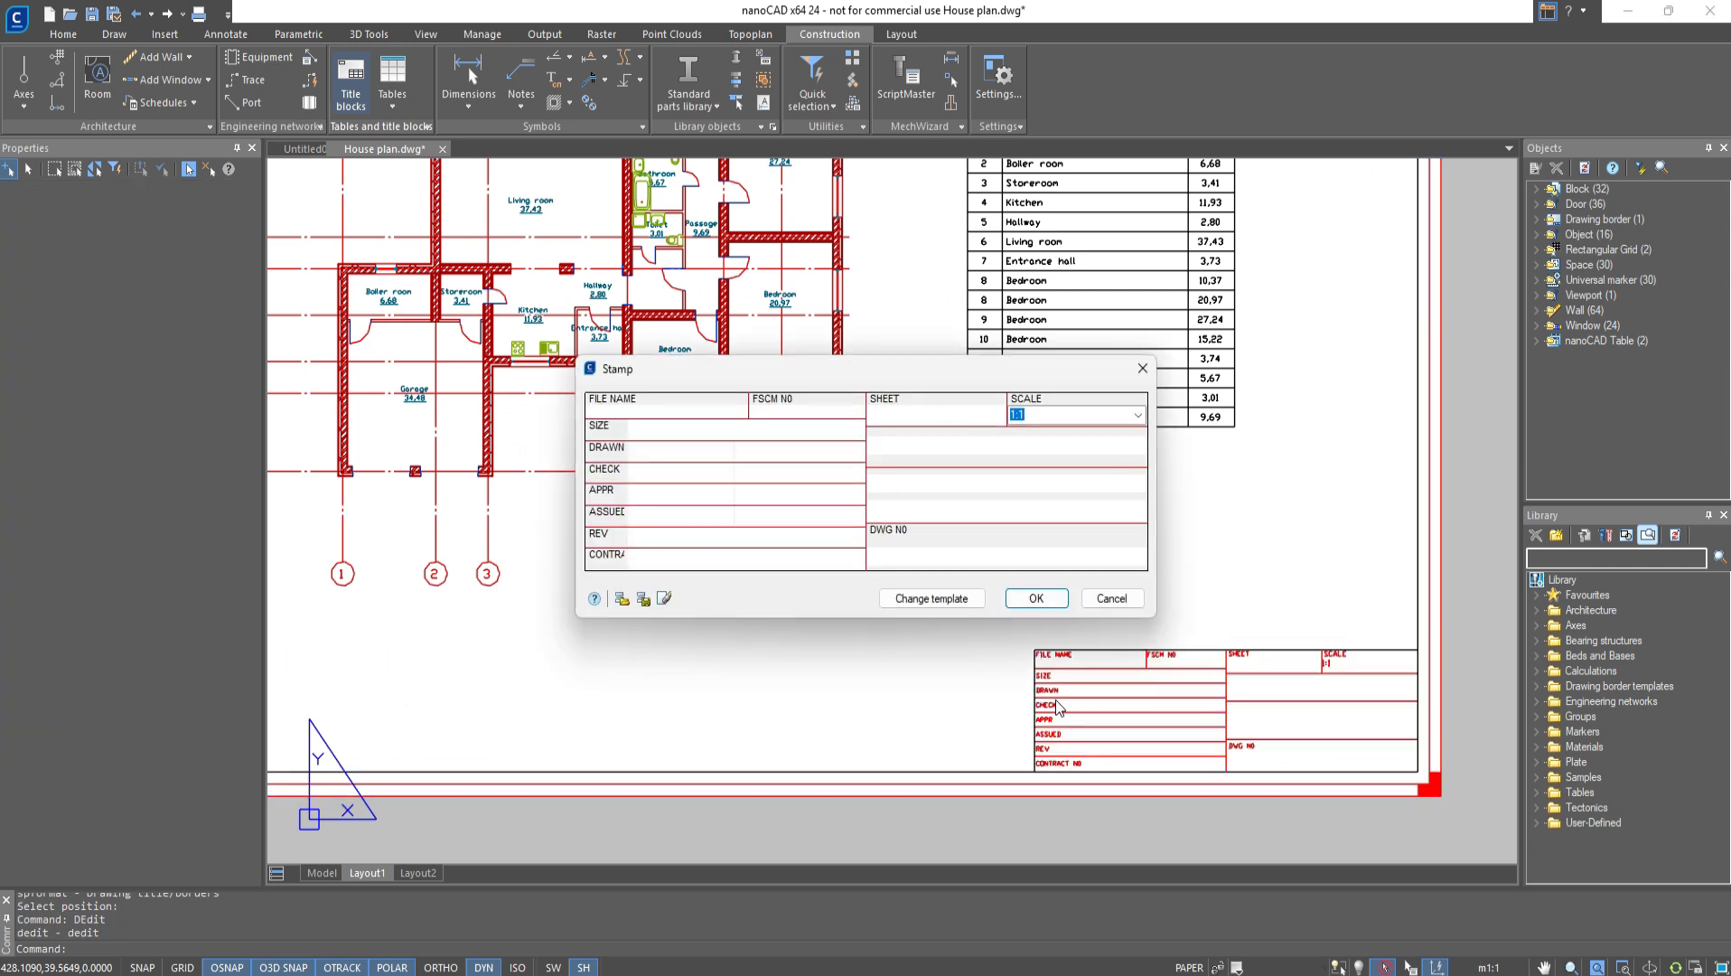
click(1137, 415)
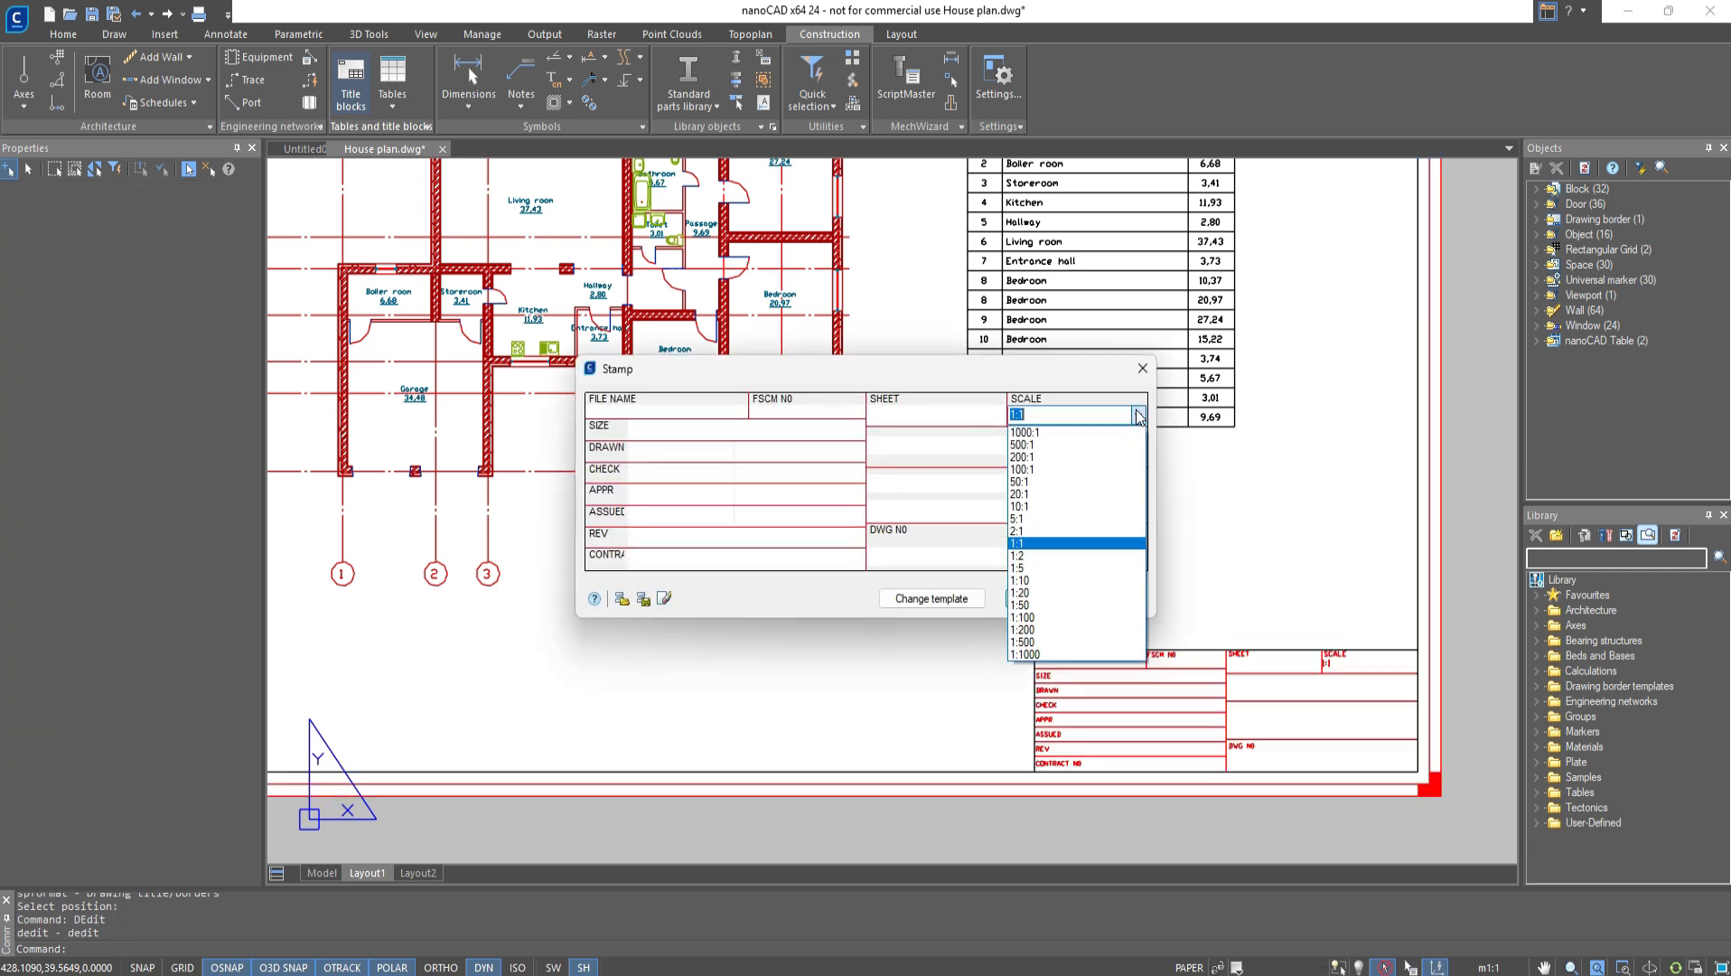
click(1025, 617)
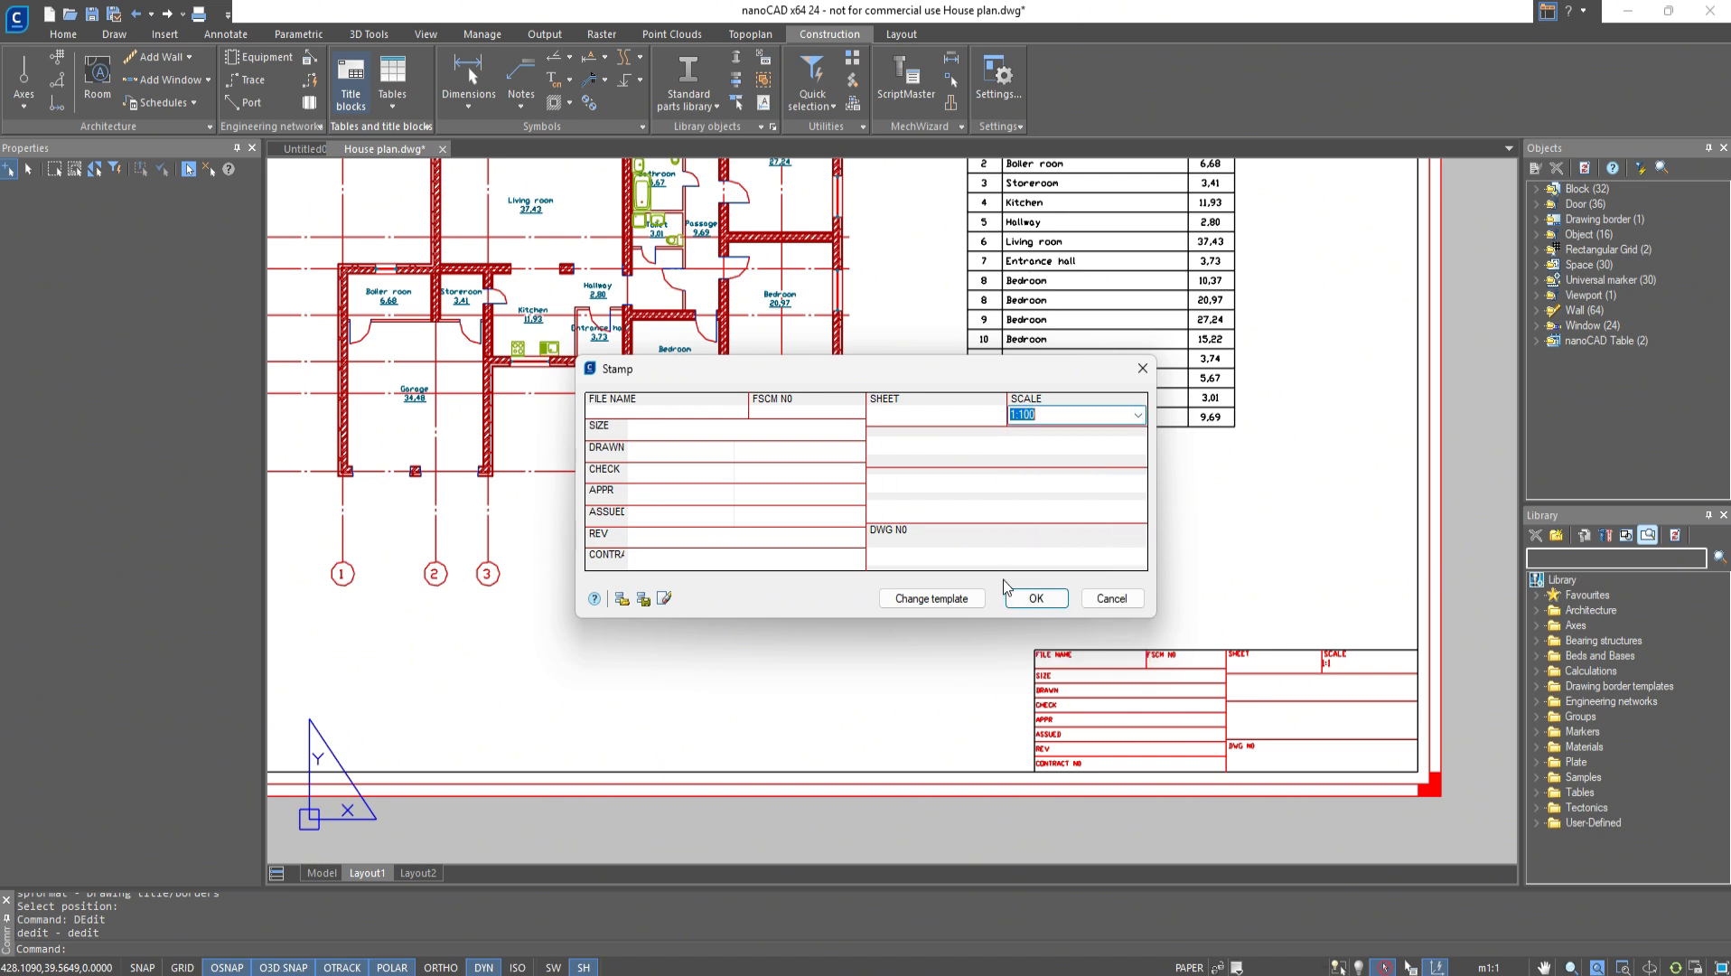
click(713, 454)
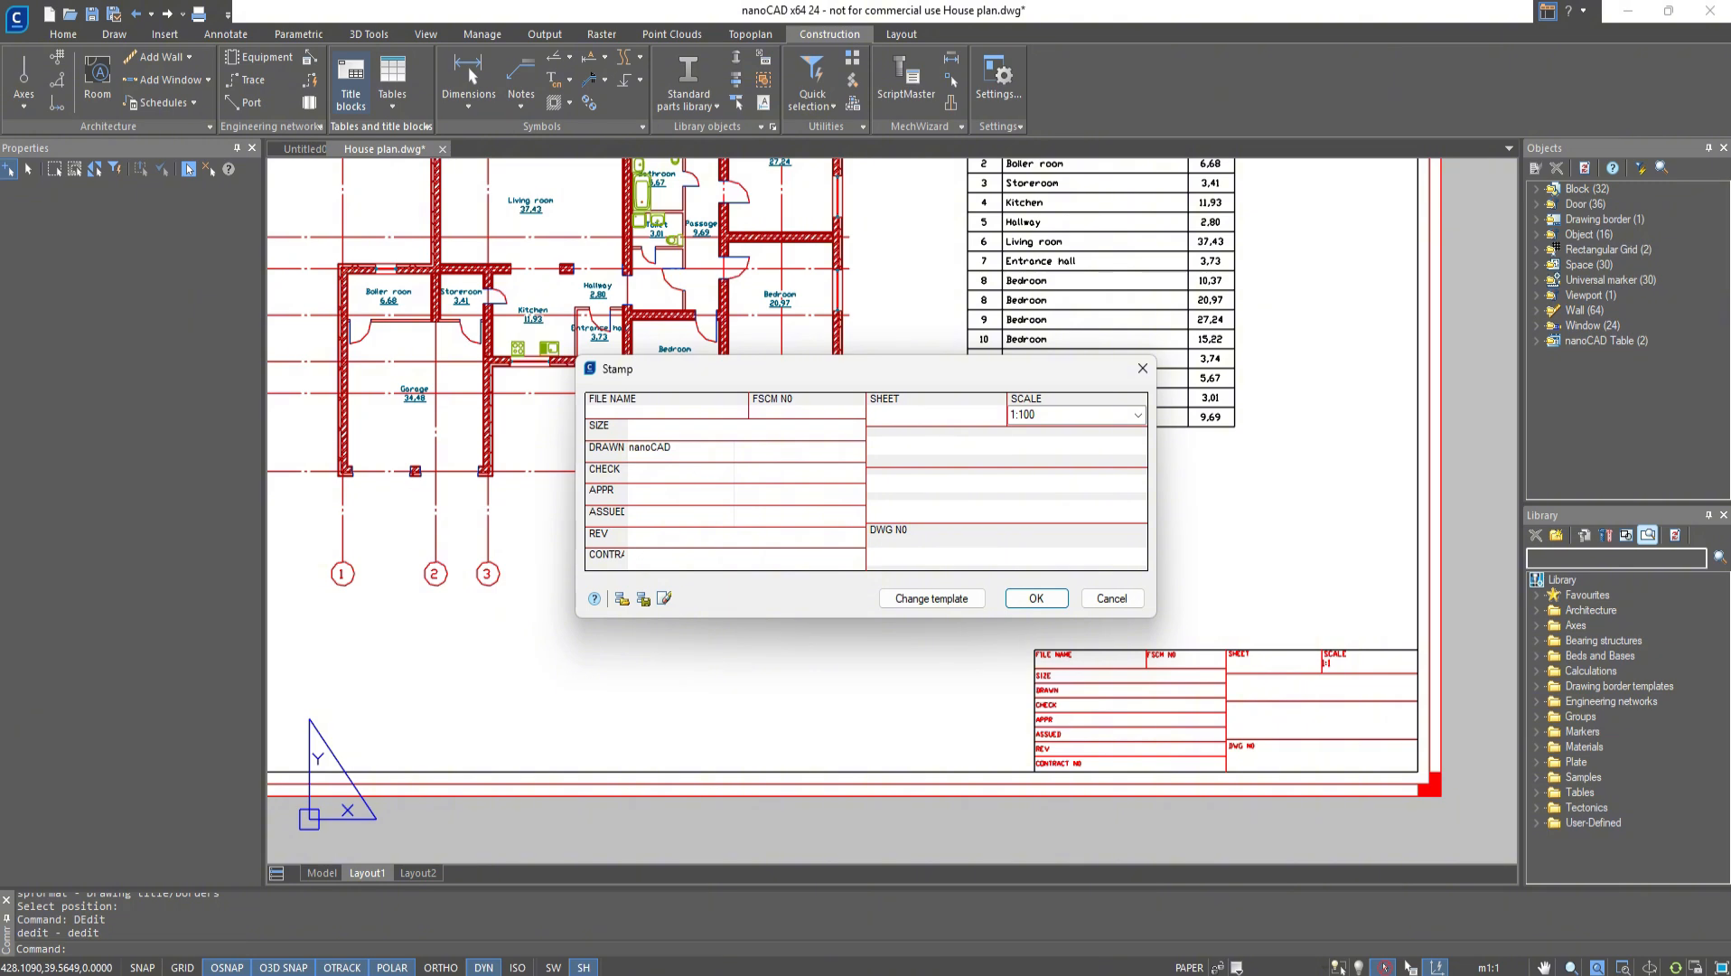
click(1036, 598)
scroll(1115, 748, up, 2)
middle_drag(1177, 746, 1036, 724)
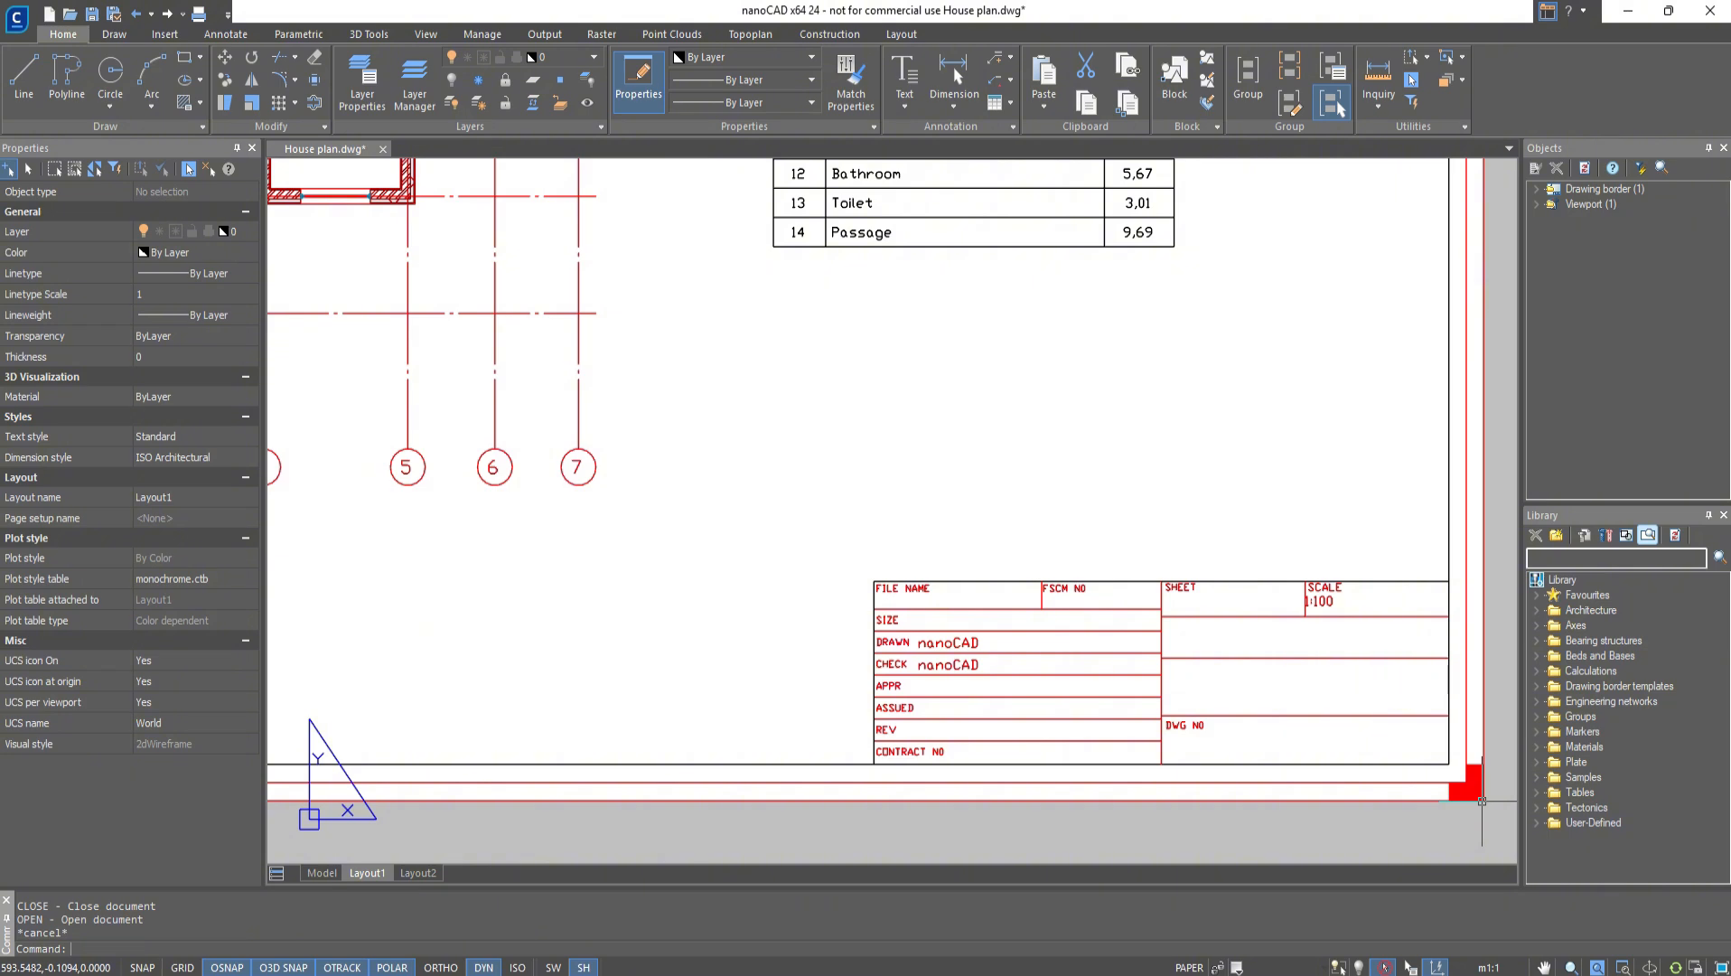
Delete the empty Layout2
right_click(432, 877)
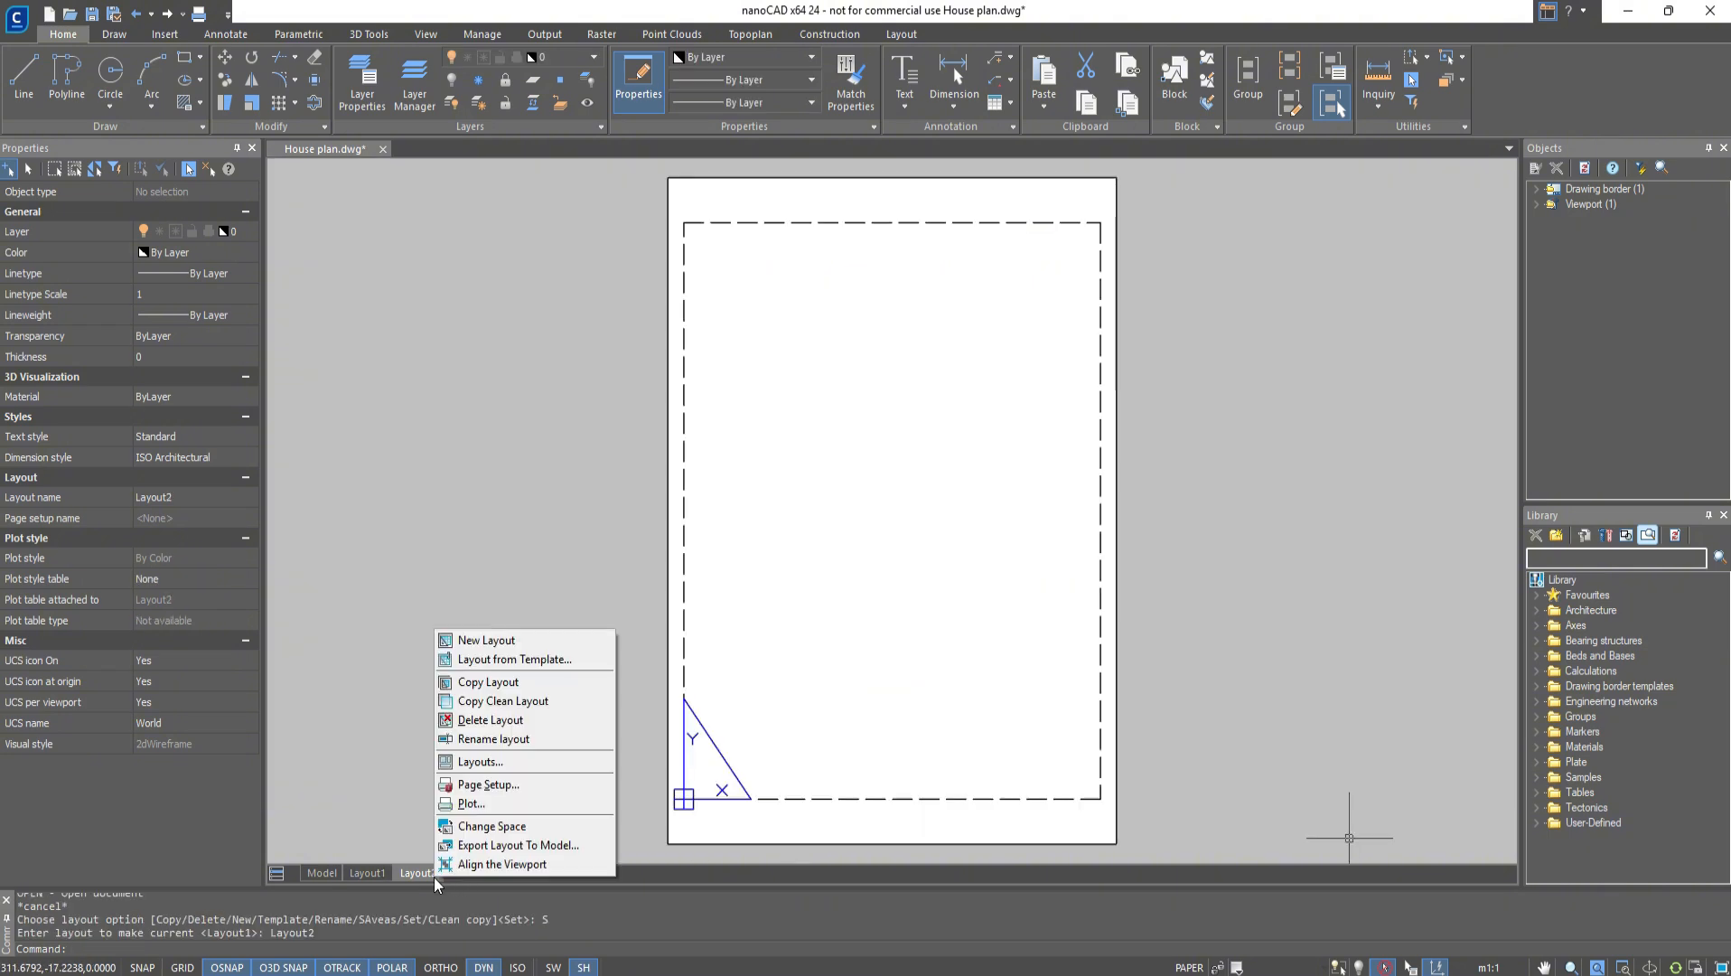
click(470, 721)
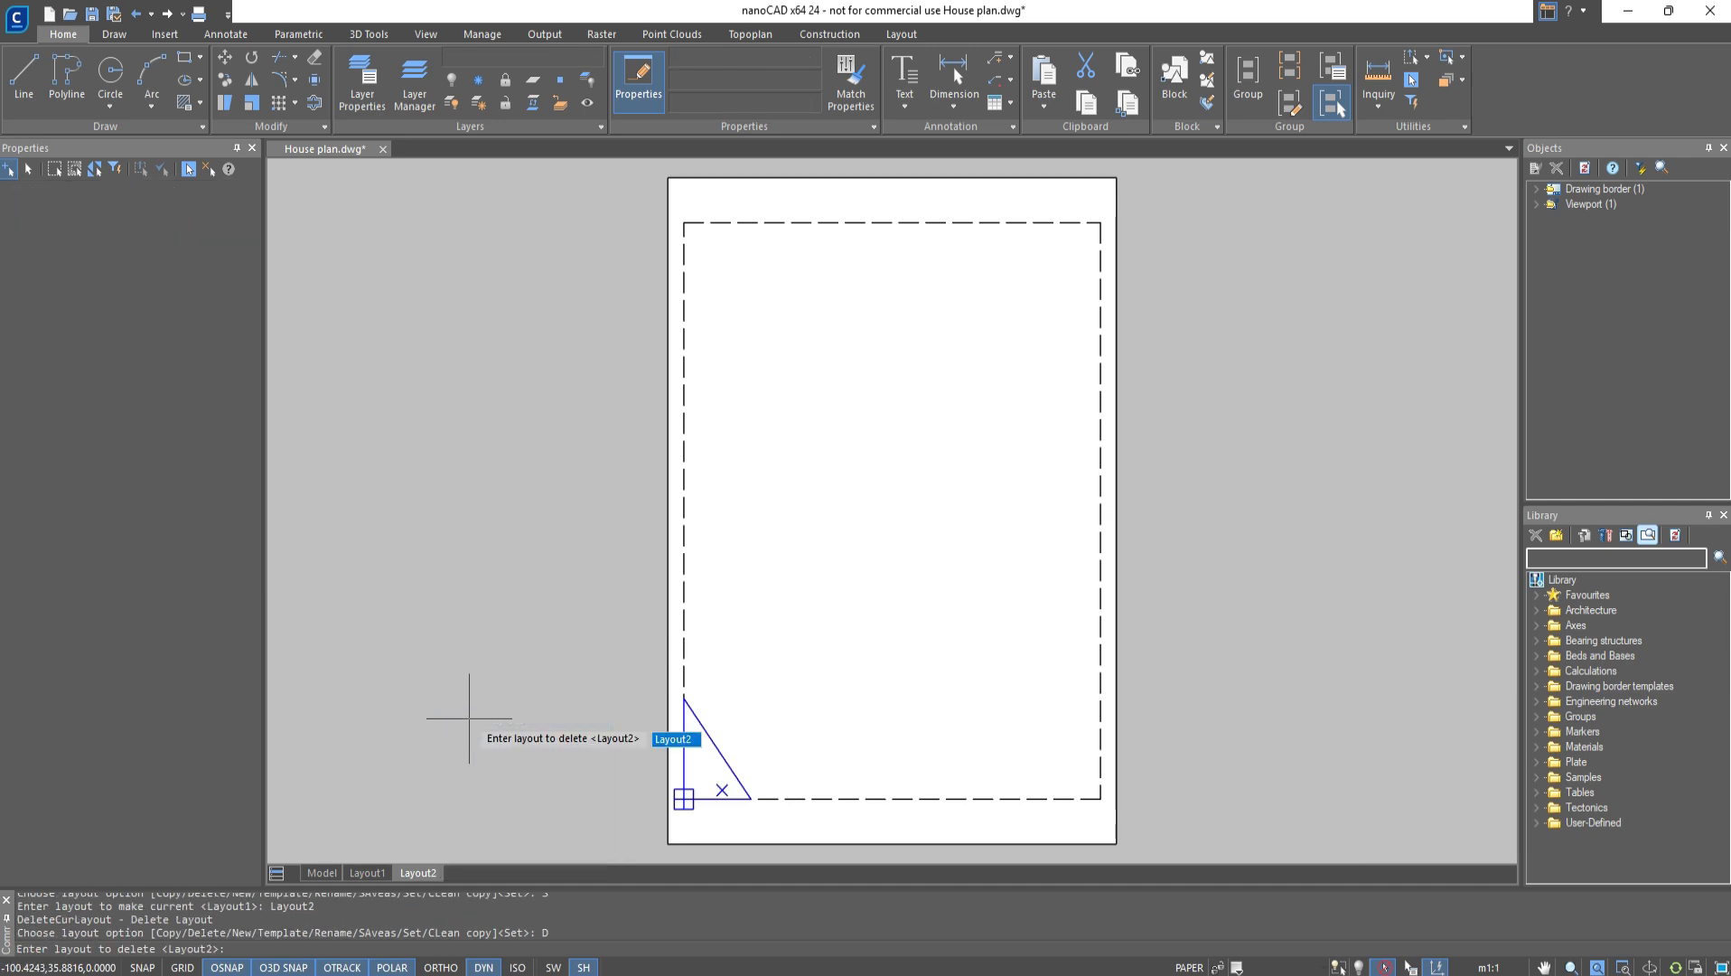
key(Return)
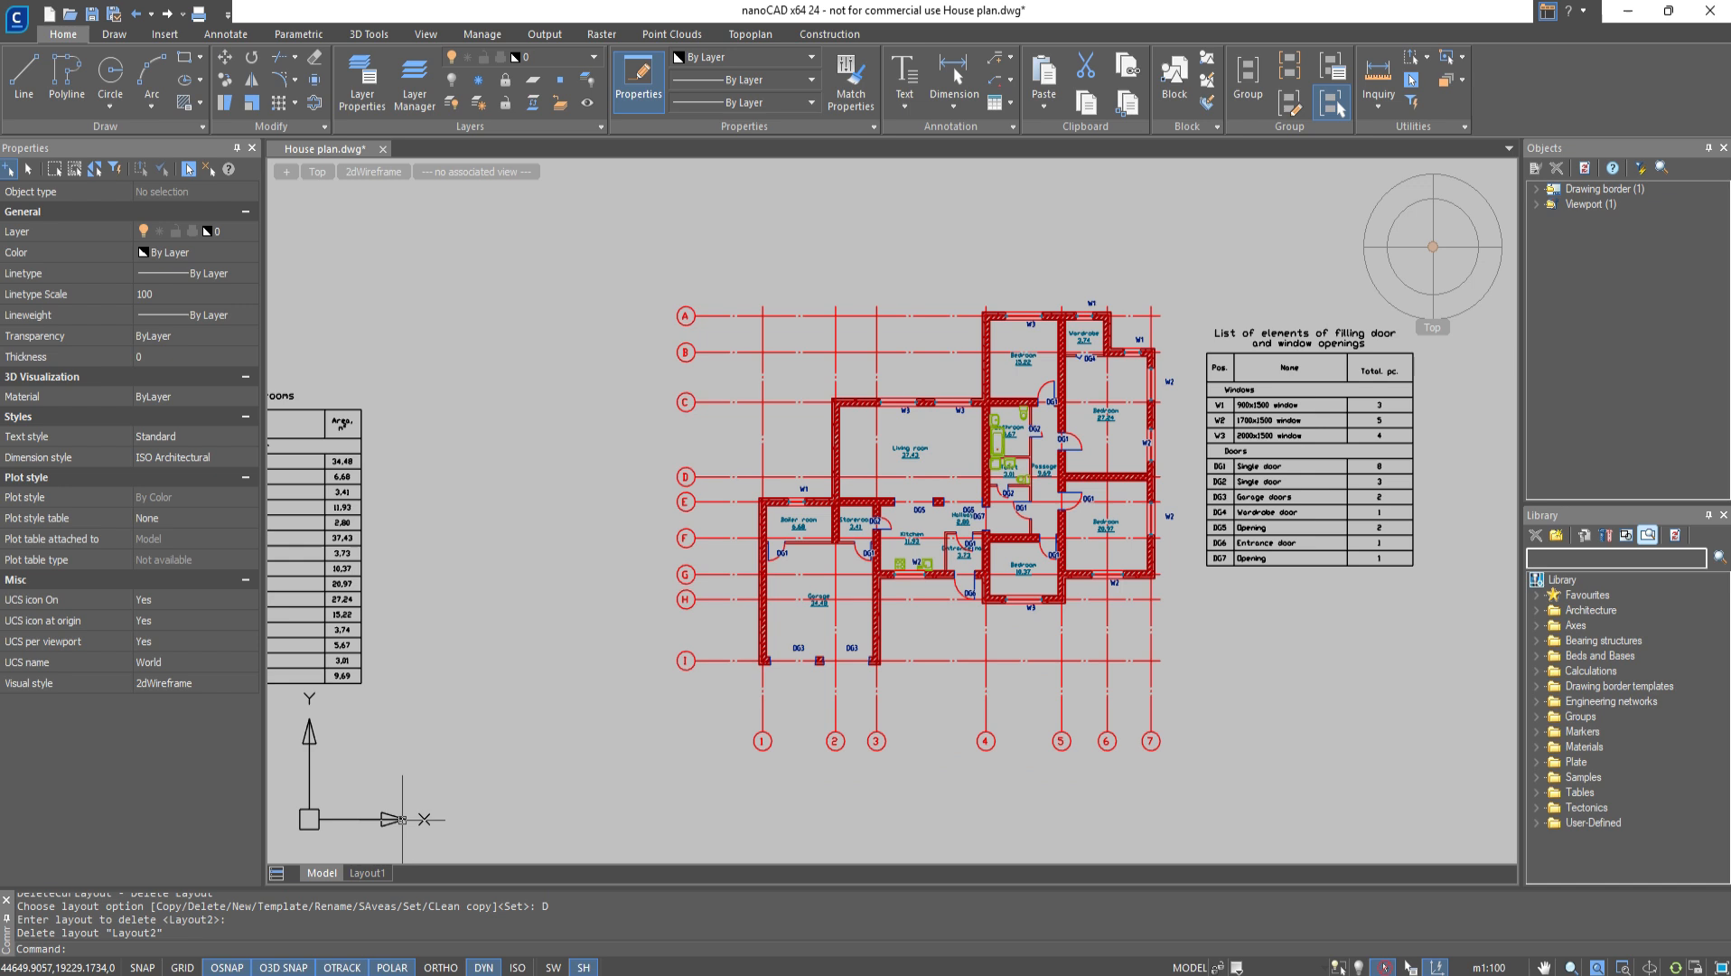
Copy Layout1 as a new layout named Layout2
click(366, 873)
right_click(363, 875)
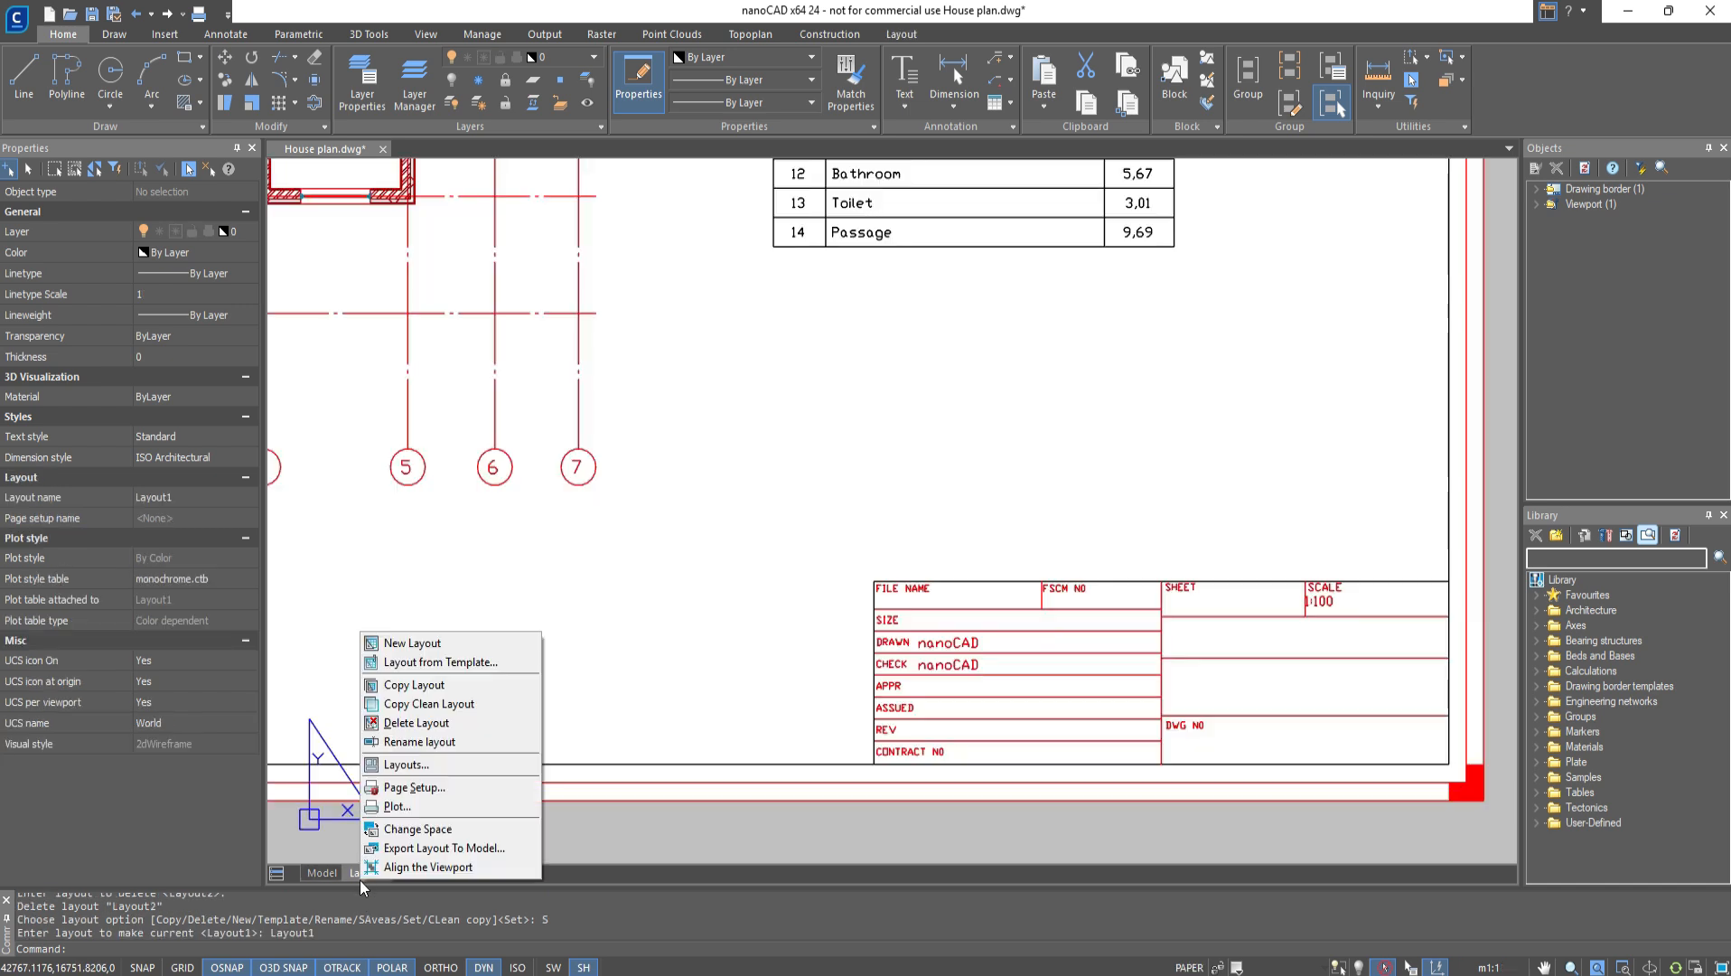
click(438, 692)
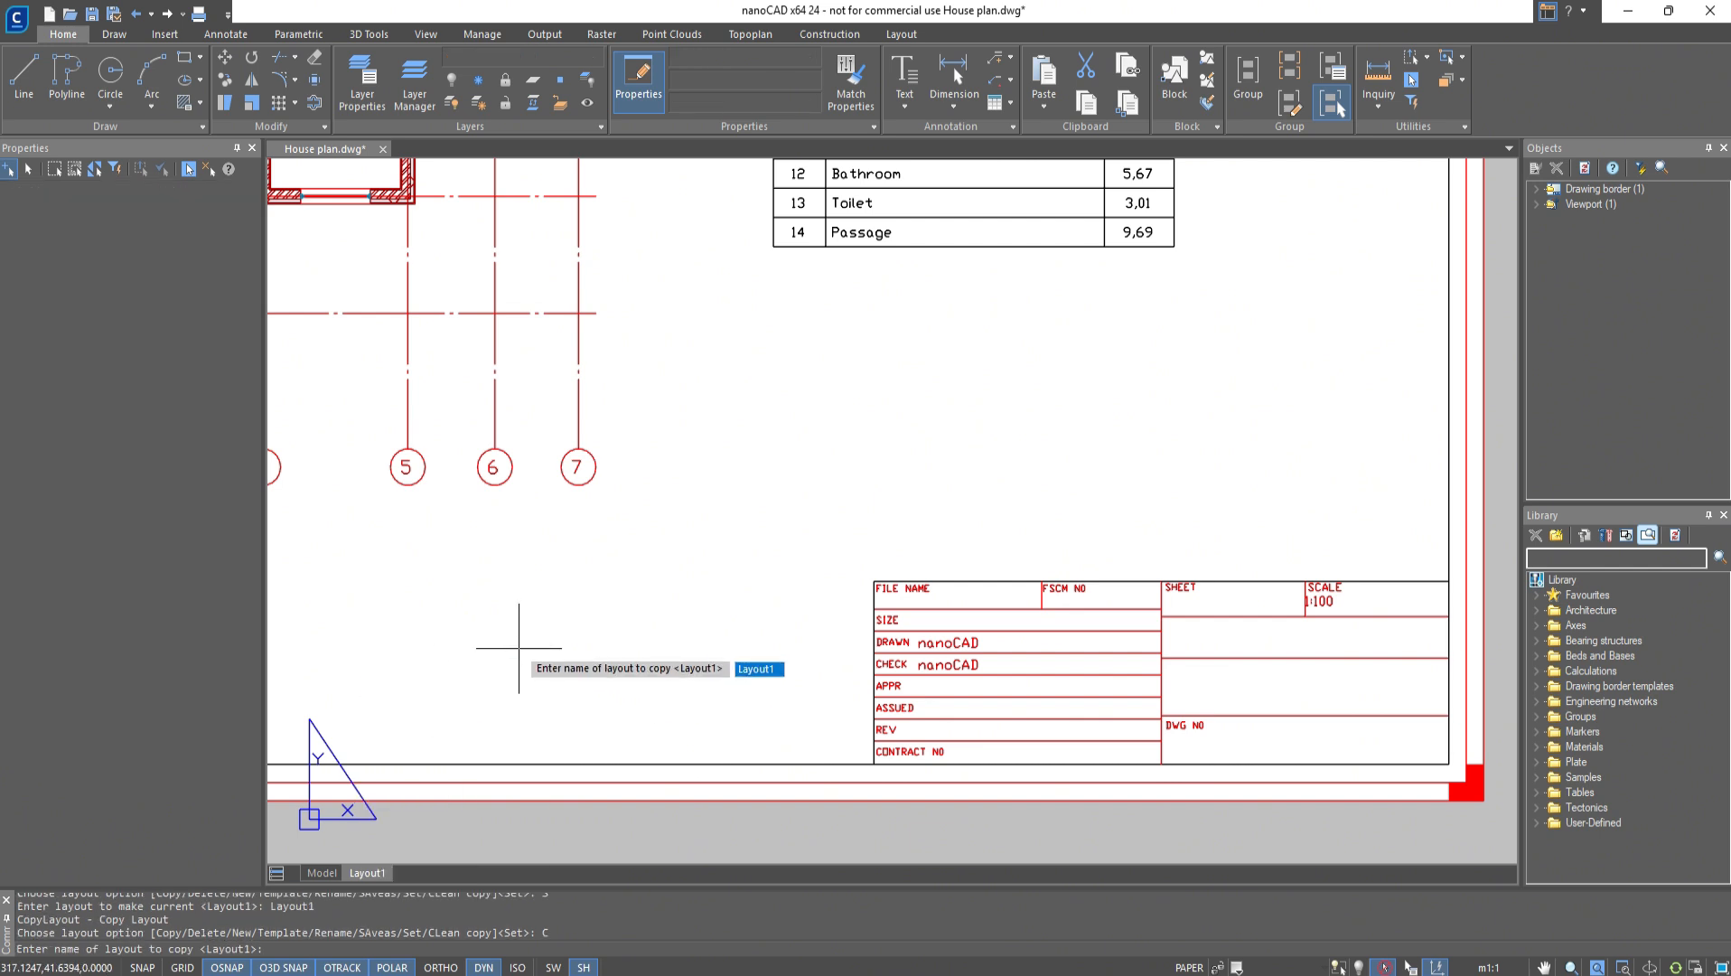
key(Return)
text(Layout2)
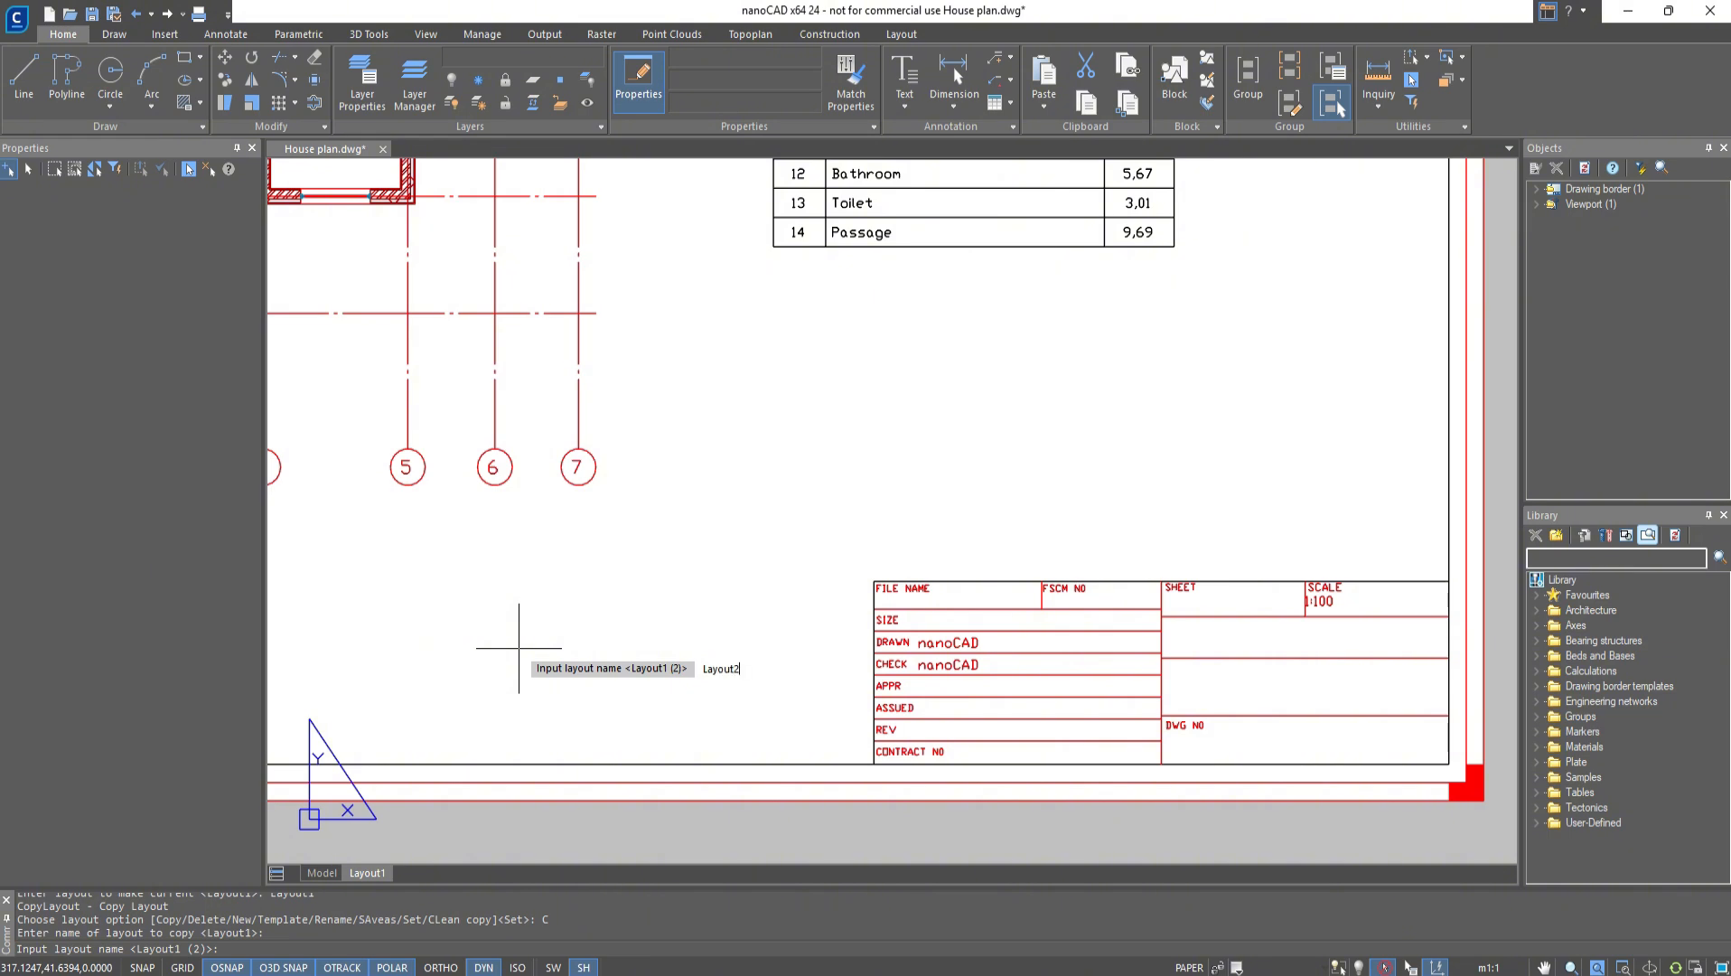
key(Return)
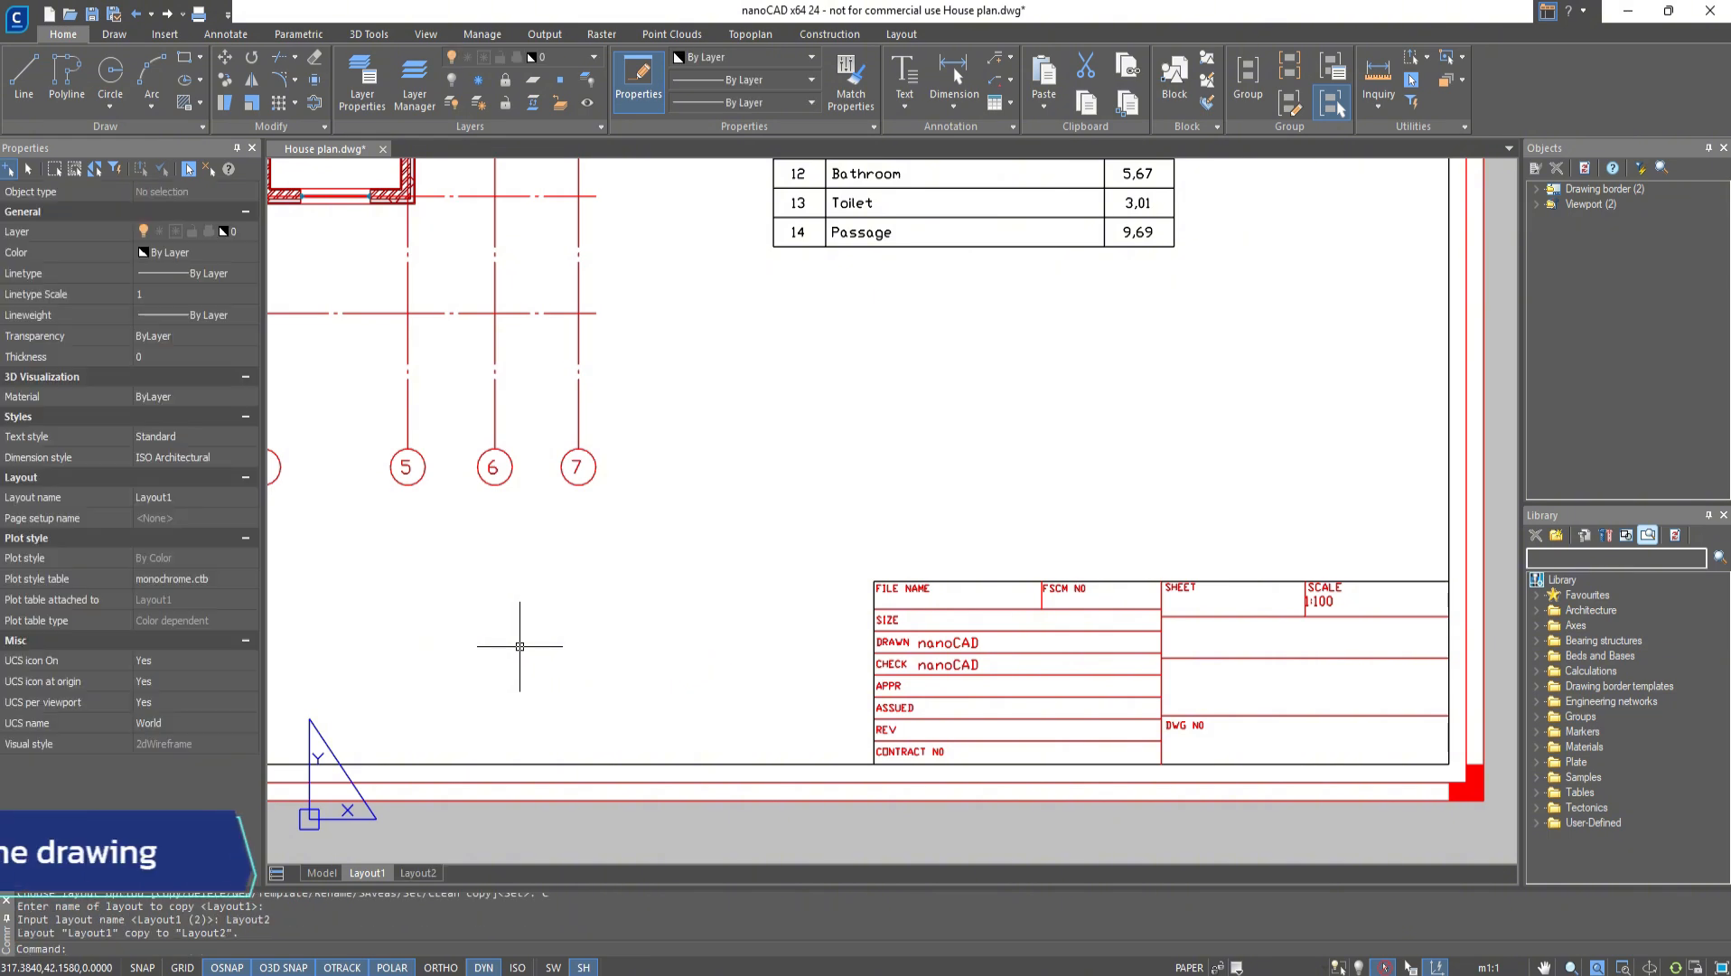
Make the copied Layout2 current with its floor plan, List of rooms and title block in view
scroll(488, 614, down, 3)
middle_drag(571, 474, 895, 514)
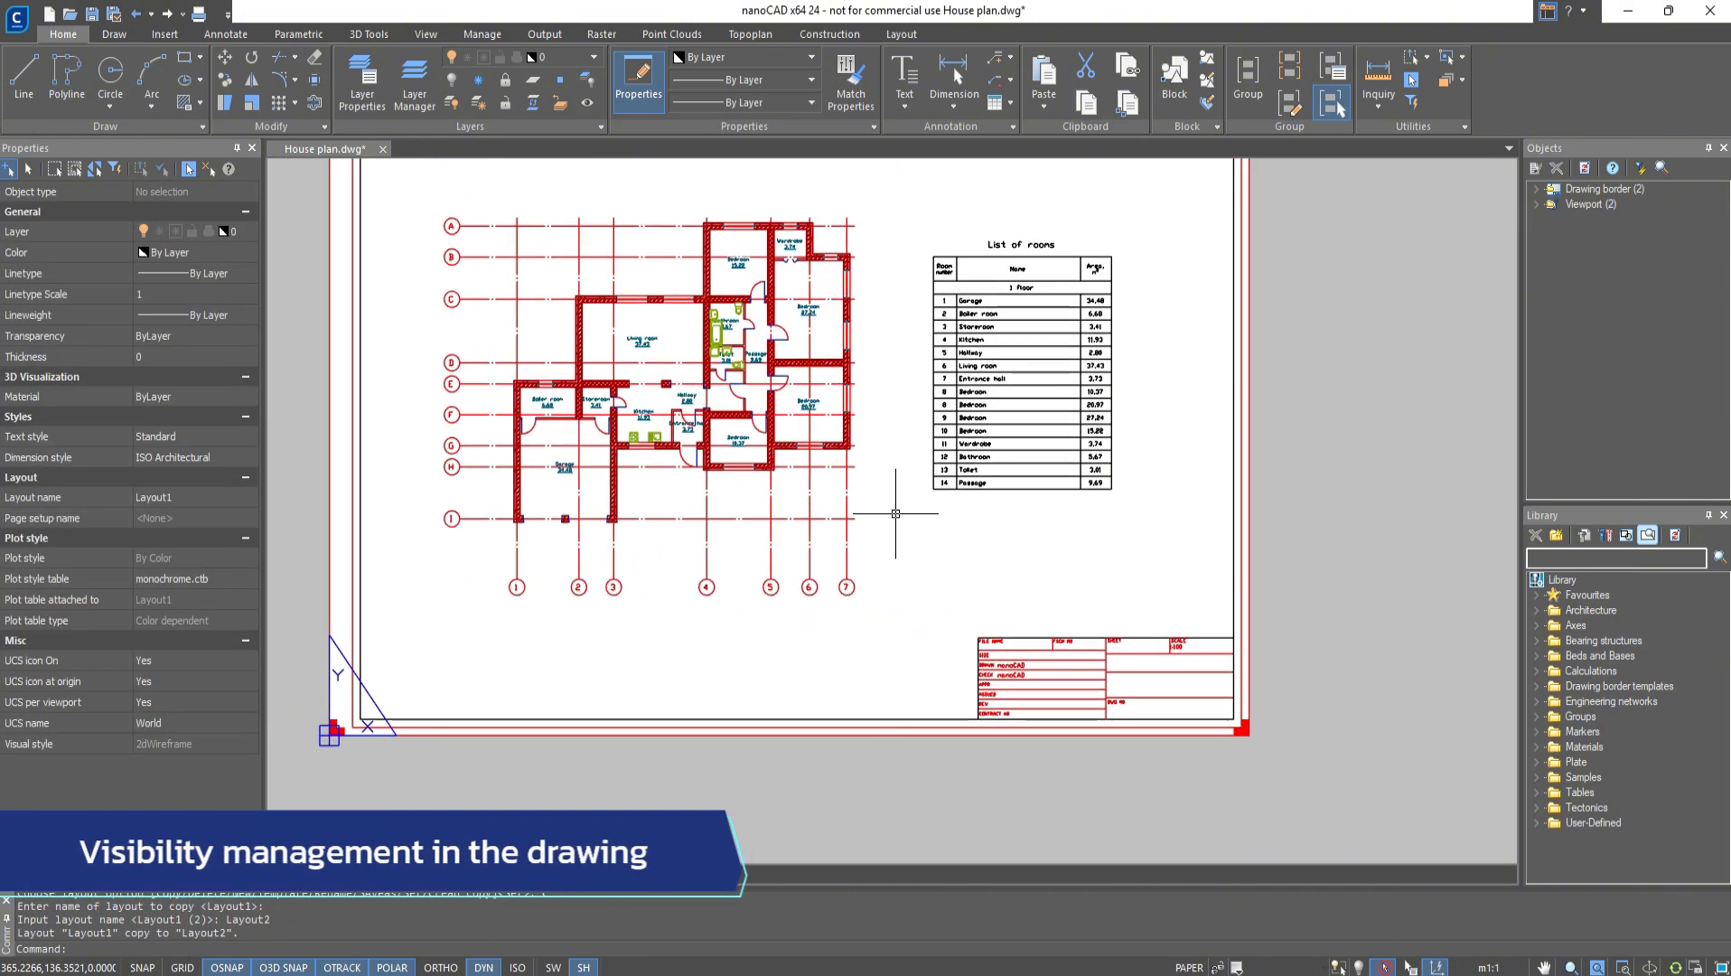
click(420, 874)
scroll(563, 512, down, 2)
middle_drag(621, 540, 934, 692)
scroll(880, 655, up, 1)
scroll(879, 654, down, 1)
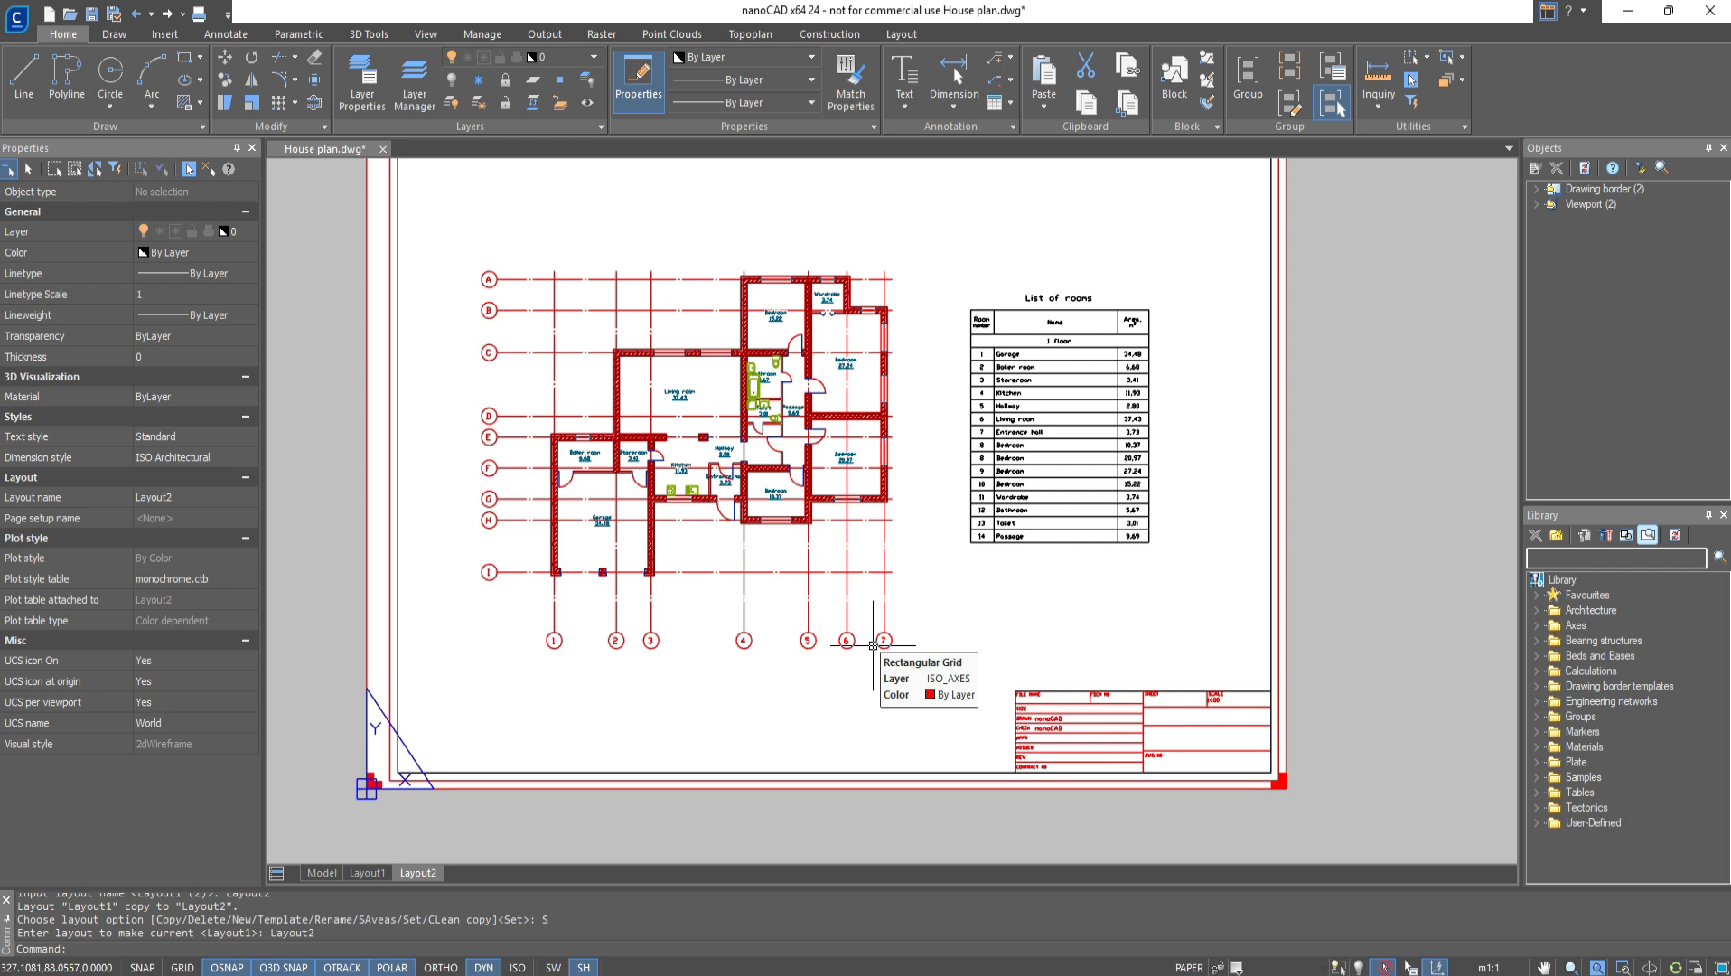
Turn on the ISO_DIMENSIONS layer in the Layer Manager
click(430, 102)
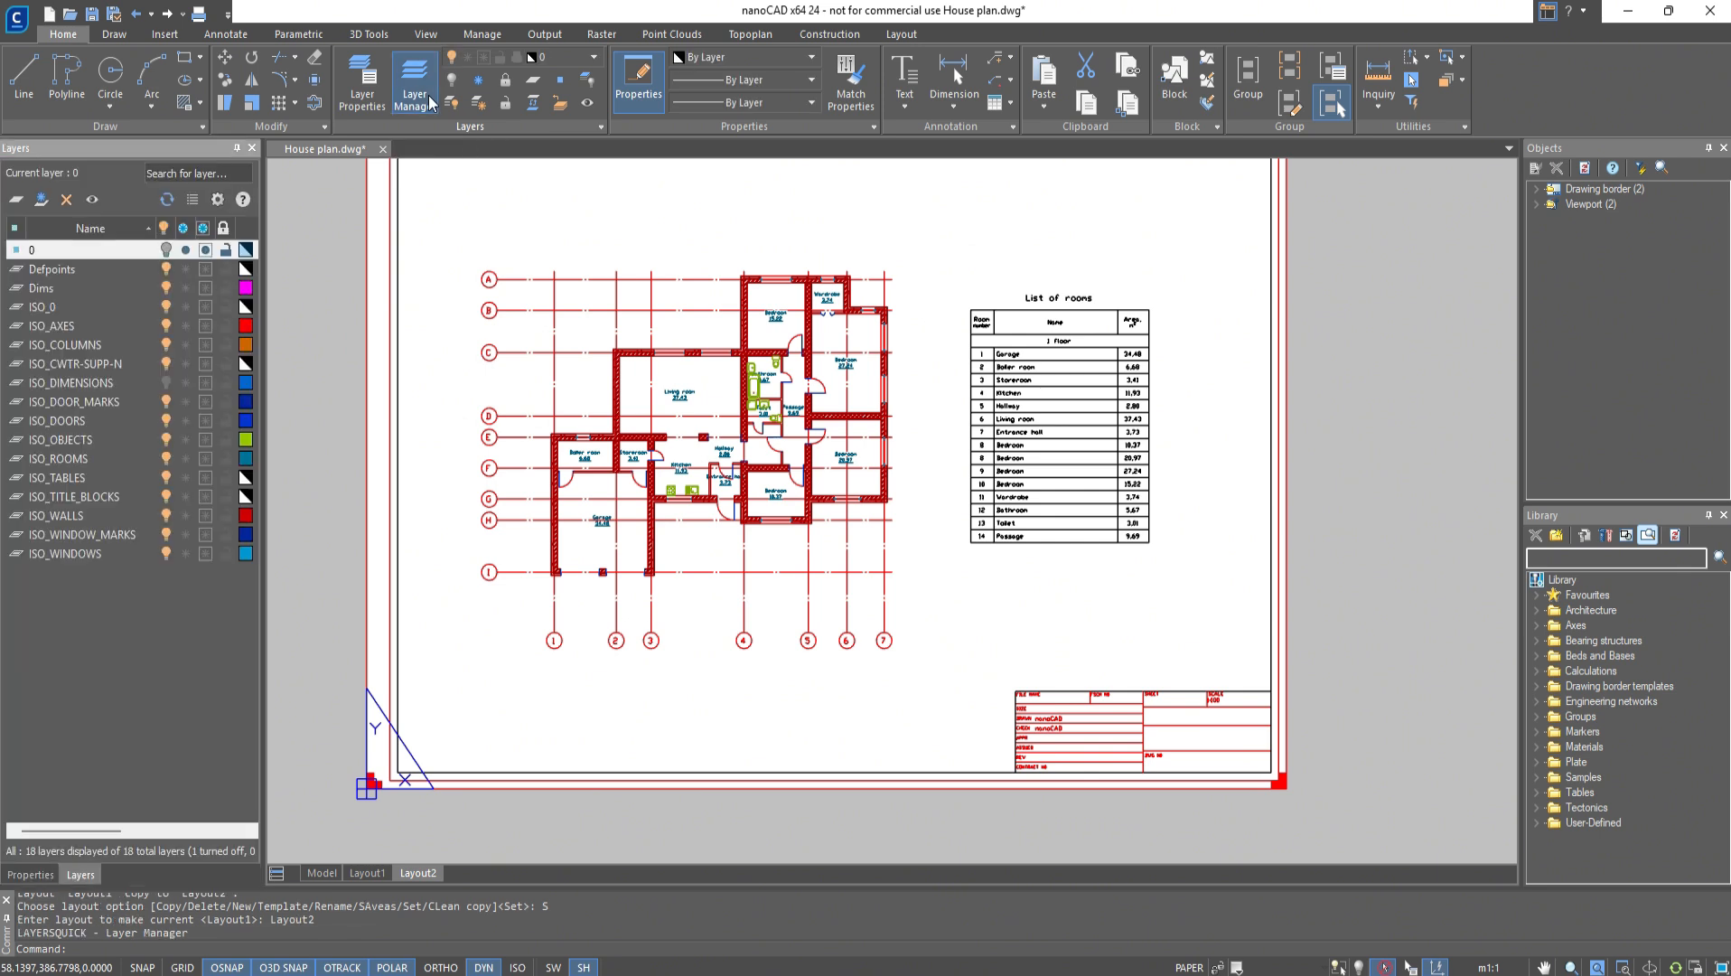
click(168, 383)
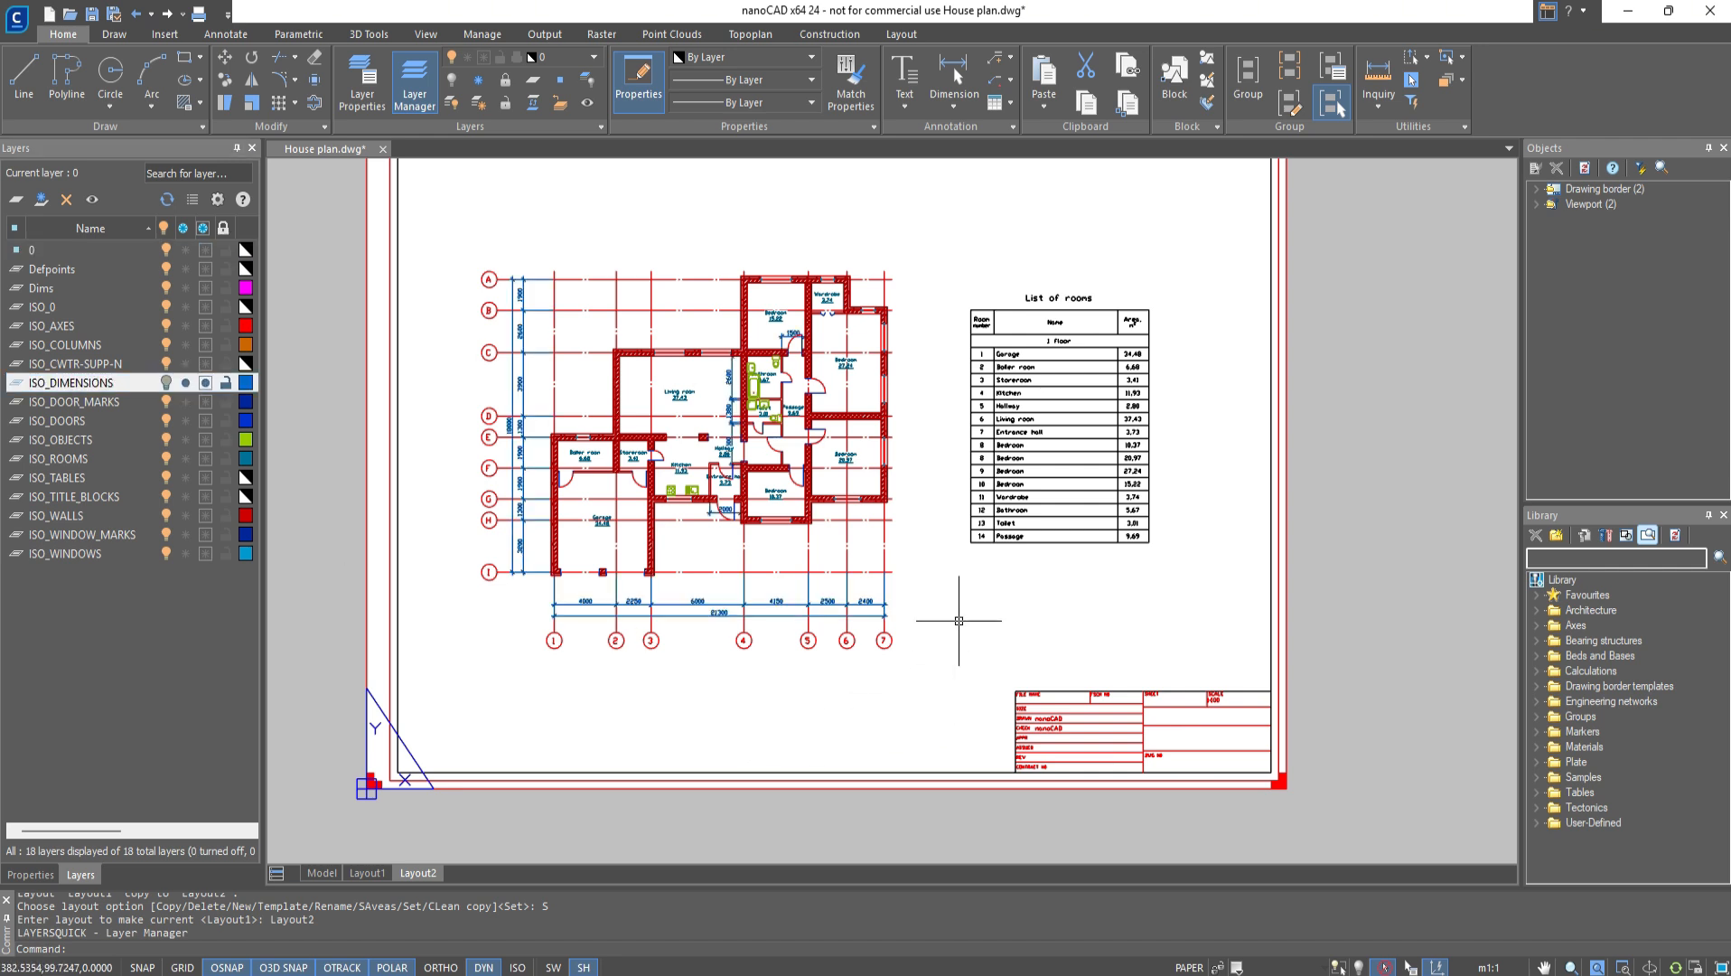
Shift the model inside Layout2's viewport to frame the plan with door and window marks and its list of openings
double_click(959, 612)
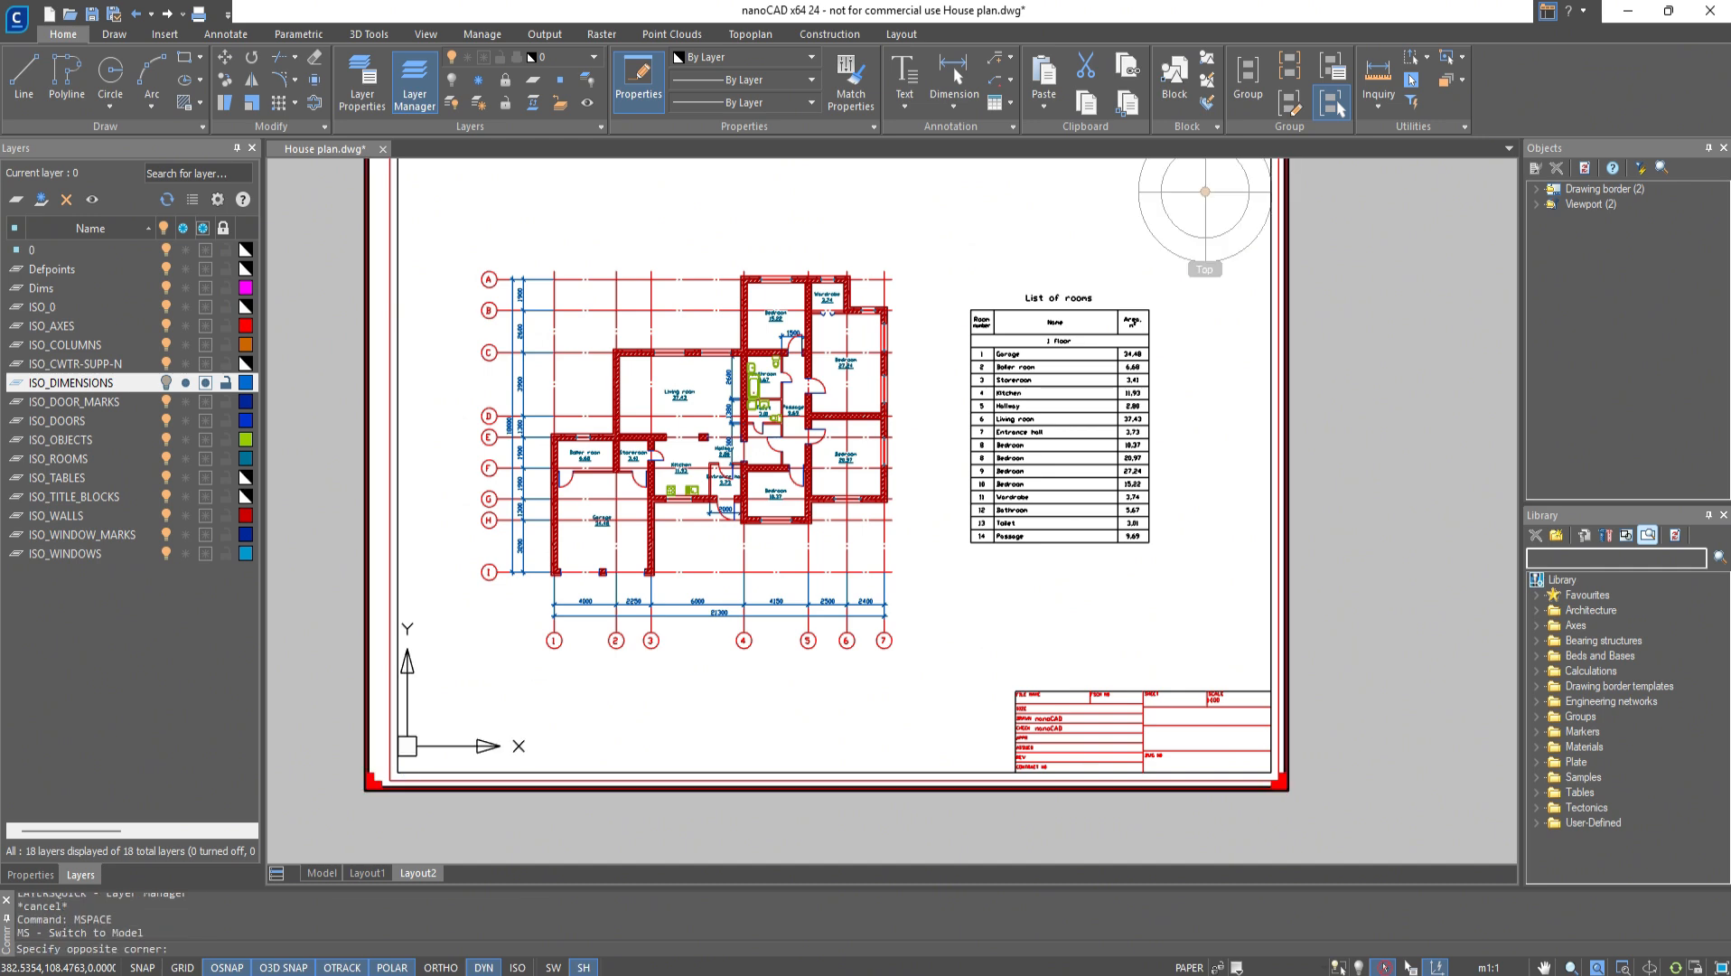
middle_drag(1141, 528, 748, 513)
middle_drag(1319, 476, 835, 537)
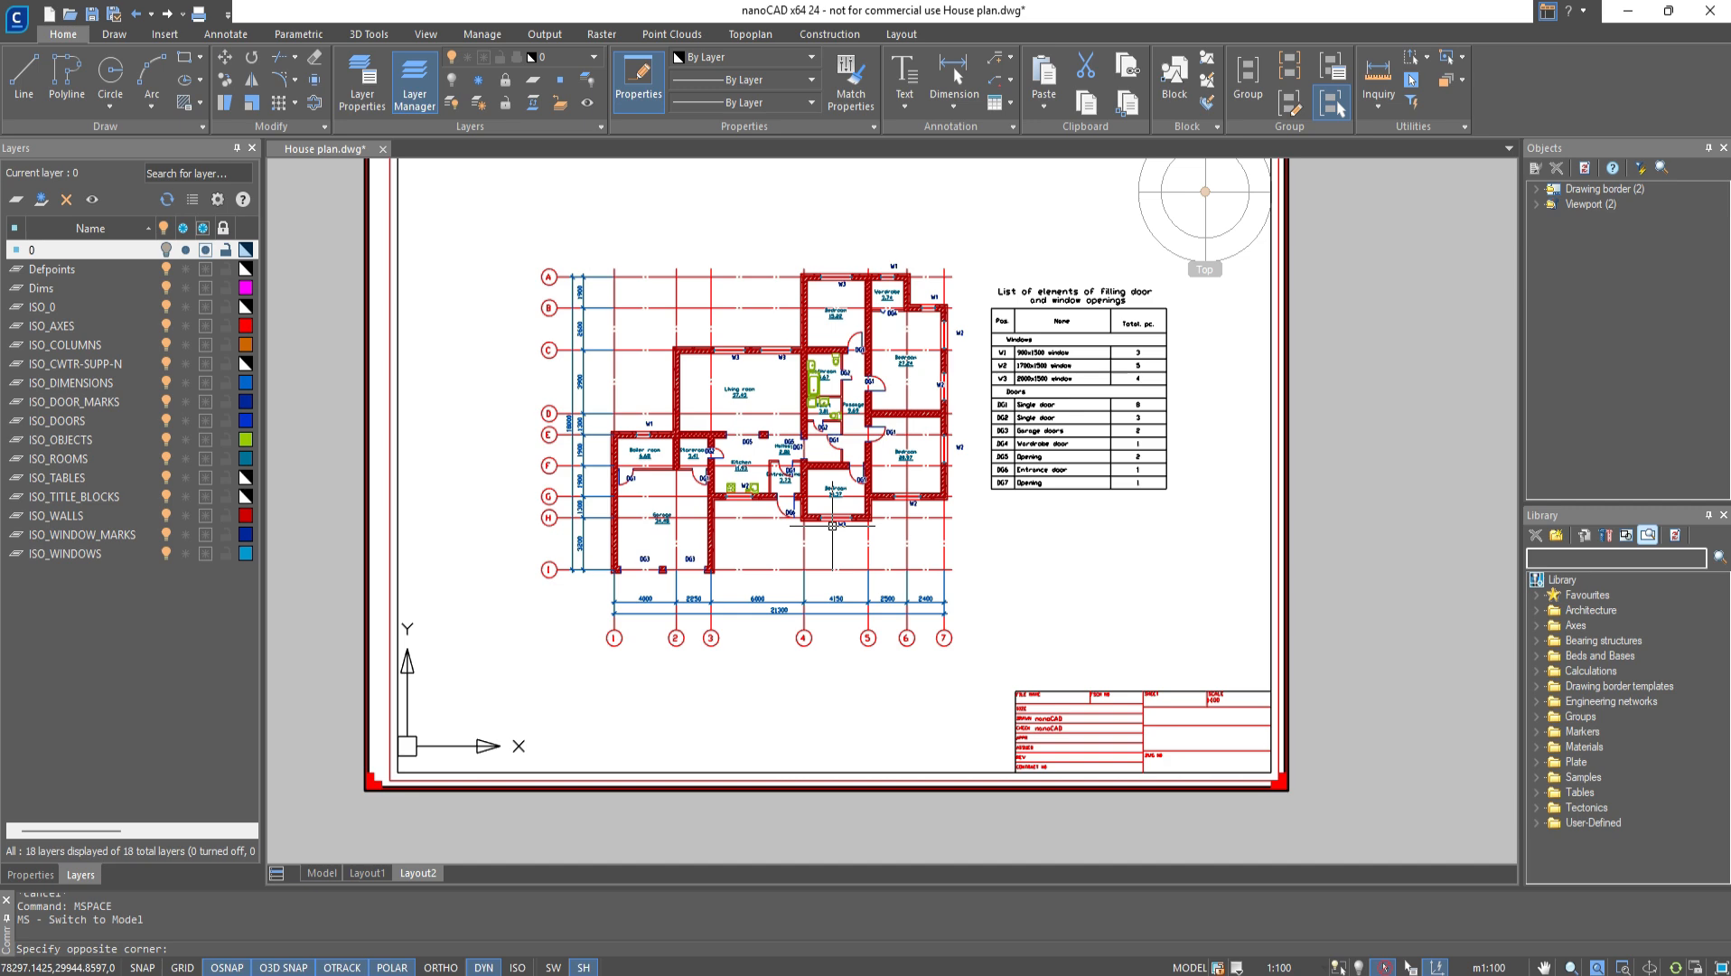
Freeze the ISO_ROOMS and ISO_OBJECTS layers in Layout2's viewport only, and return to paper space
click(205, 455)
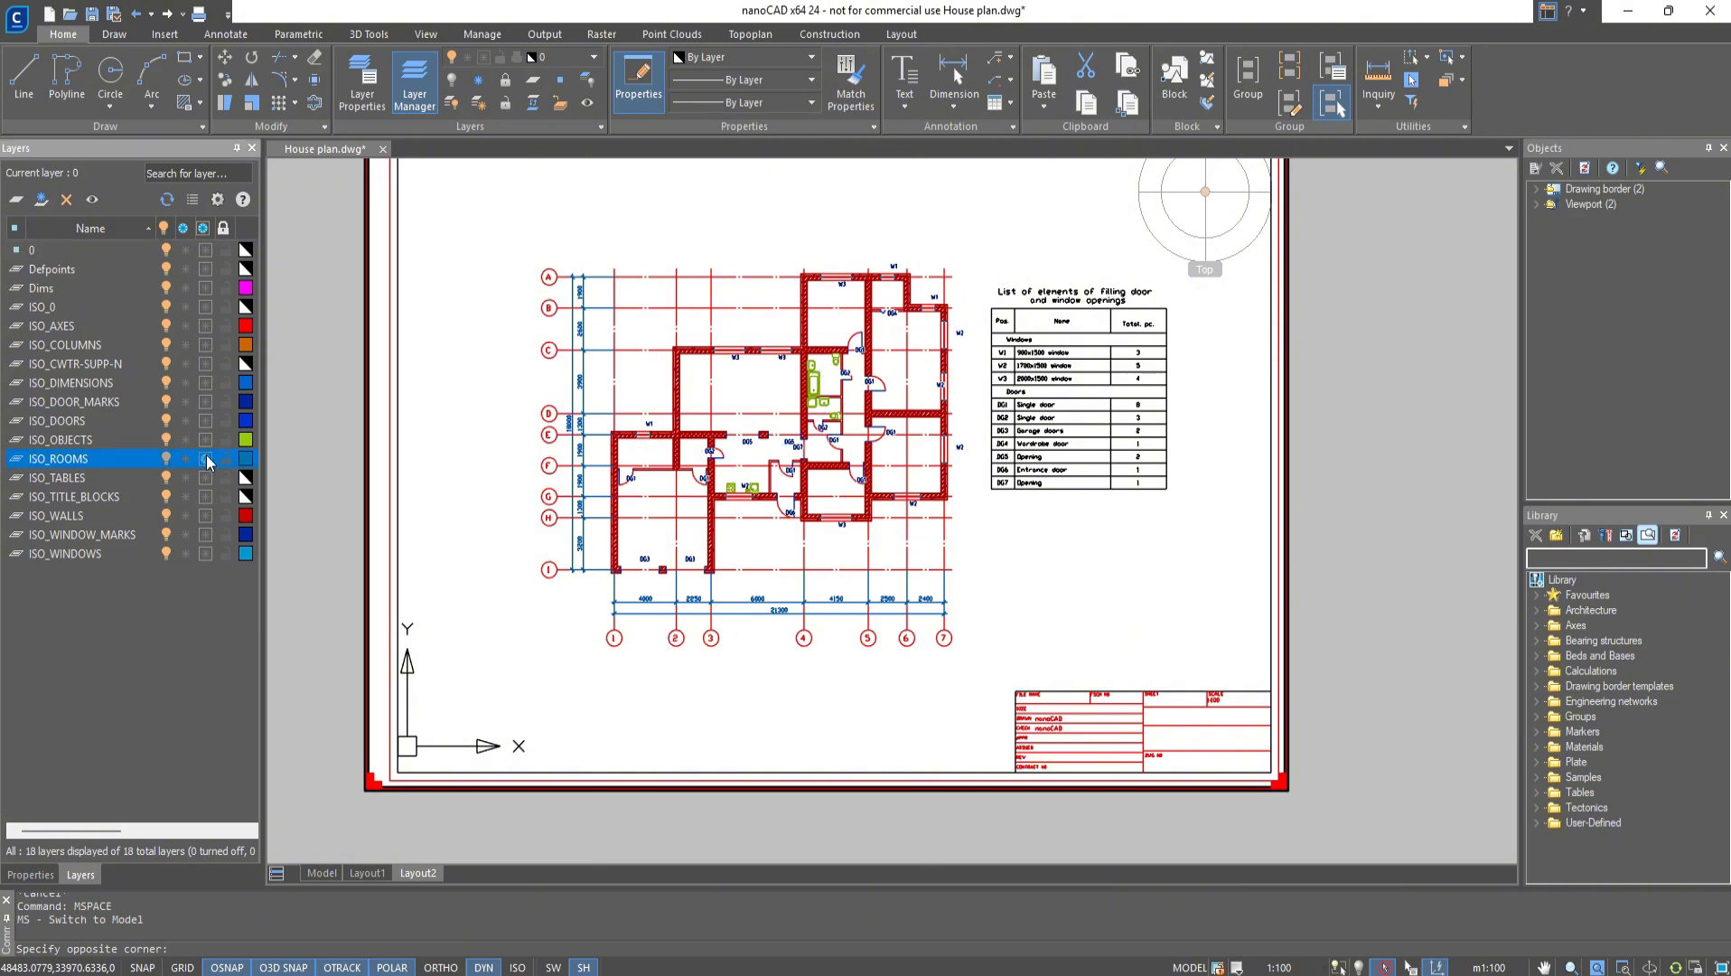
key(Down)
click(204, 440)
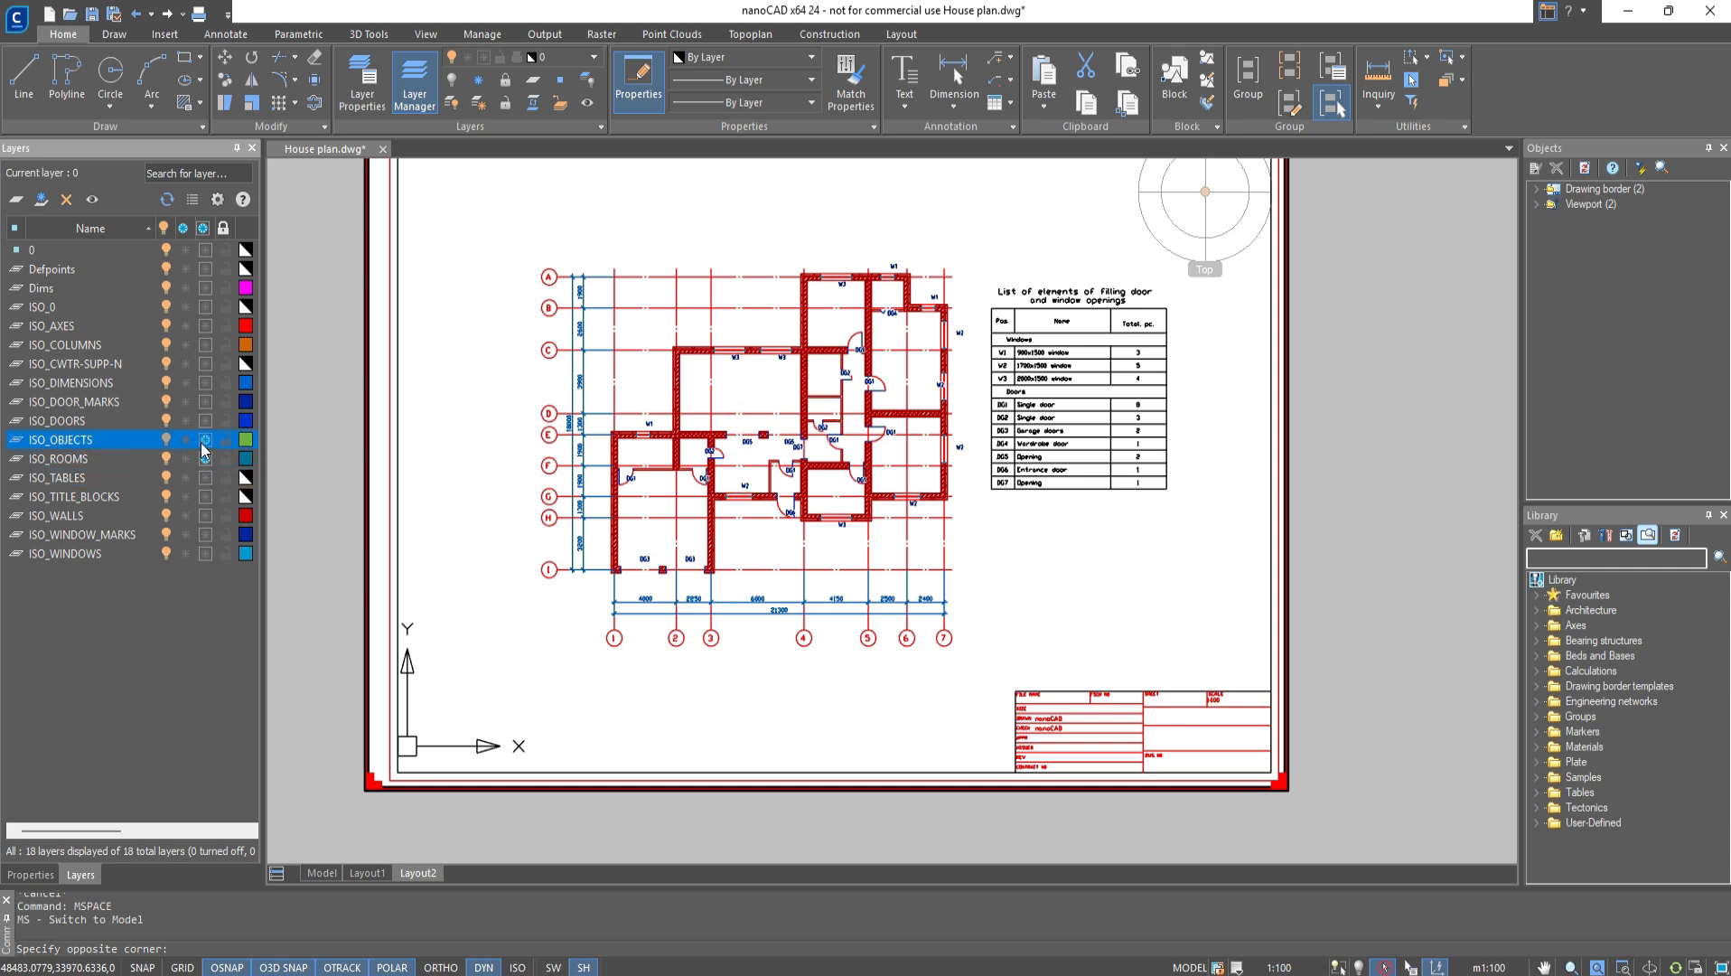
double_click(1430, 534)
middle_drag(957, 540, 991, 567)
In Layout1, freeze the ISO_DIMENSIONS and ISO_OBJECTS layers in the viewport only, and return to paper space
click(367, 872)
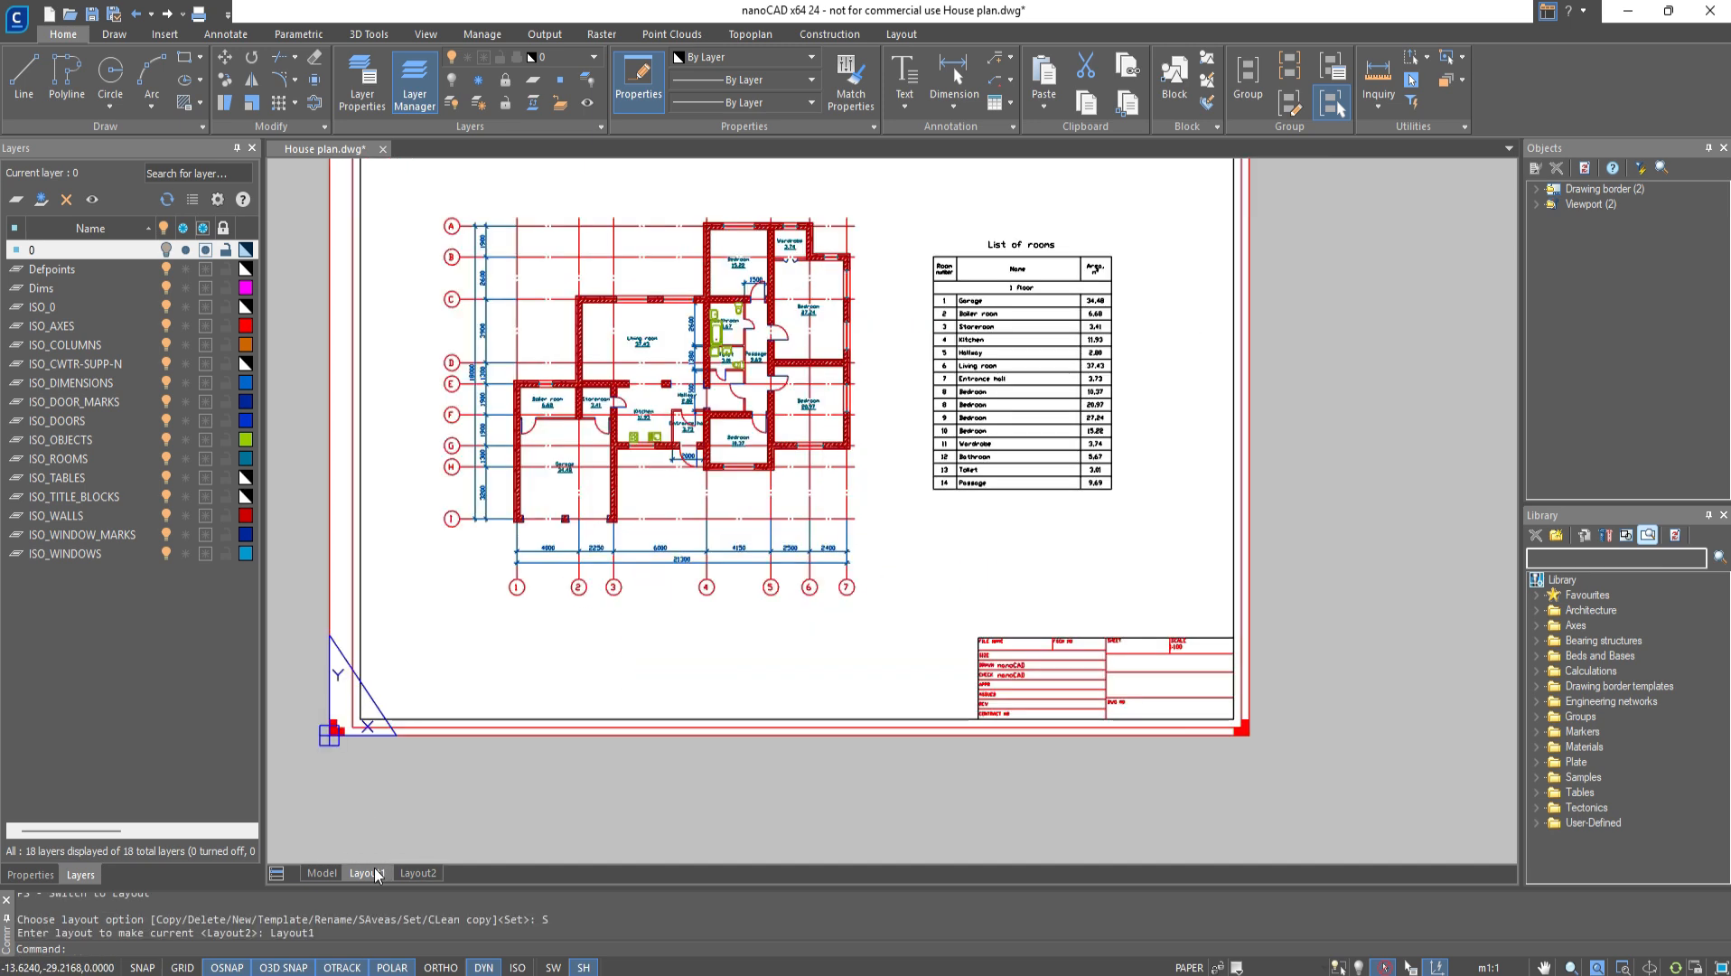
middle_drag(781, 513, 856, 572)
double_click(1043, 682)
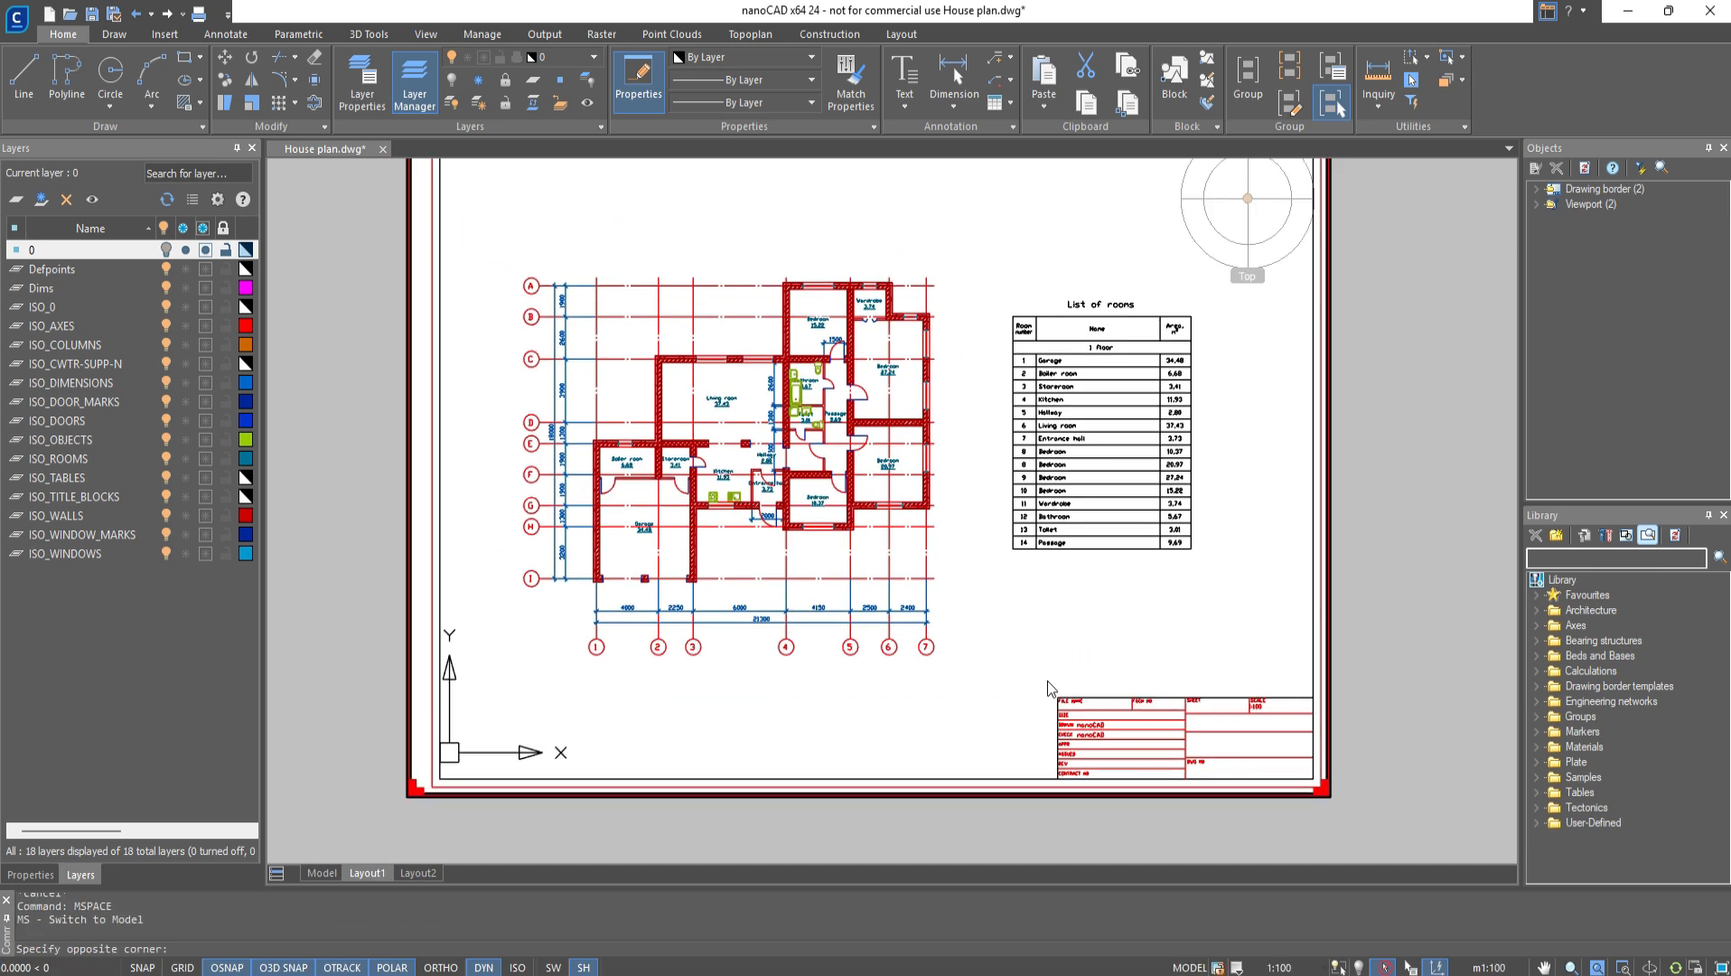
click(203, 384)
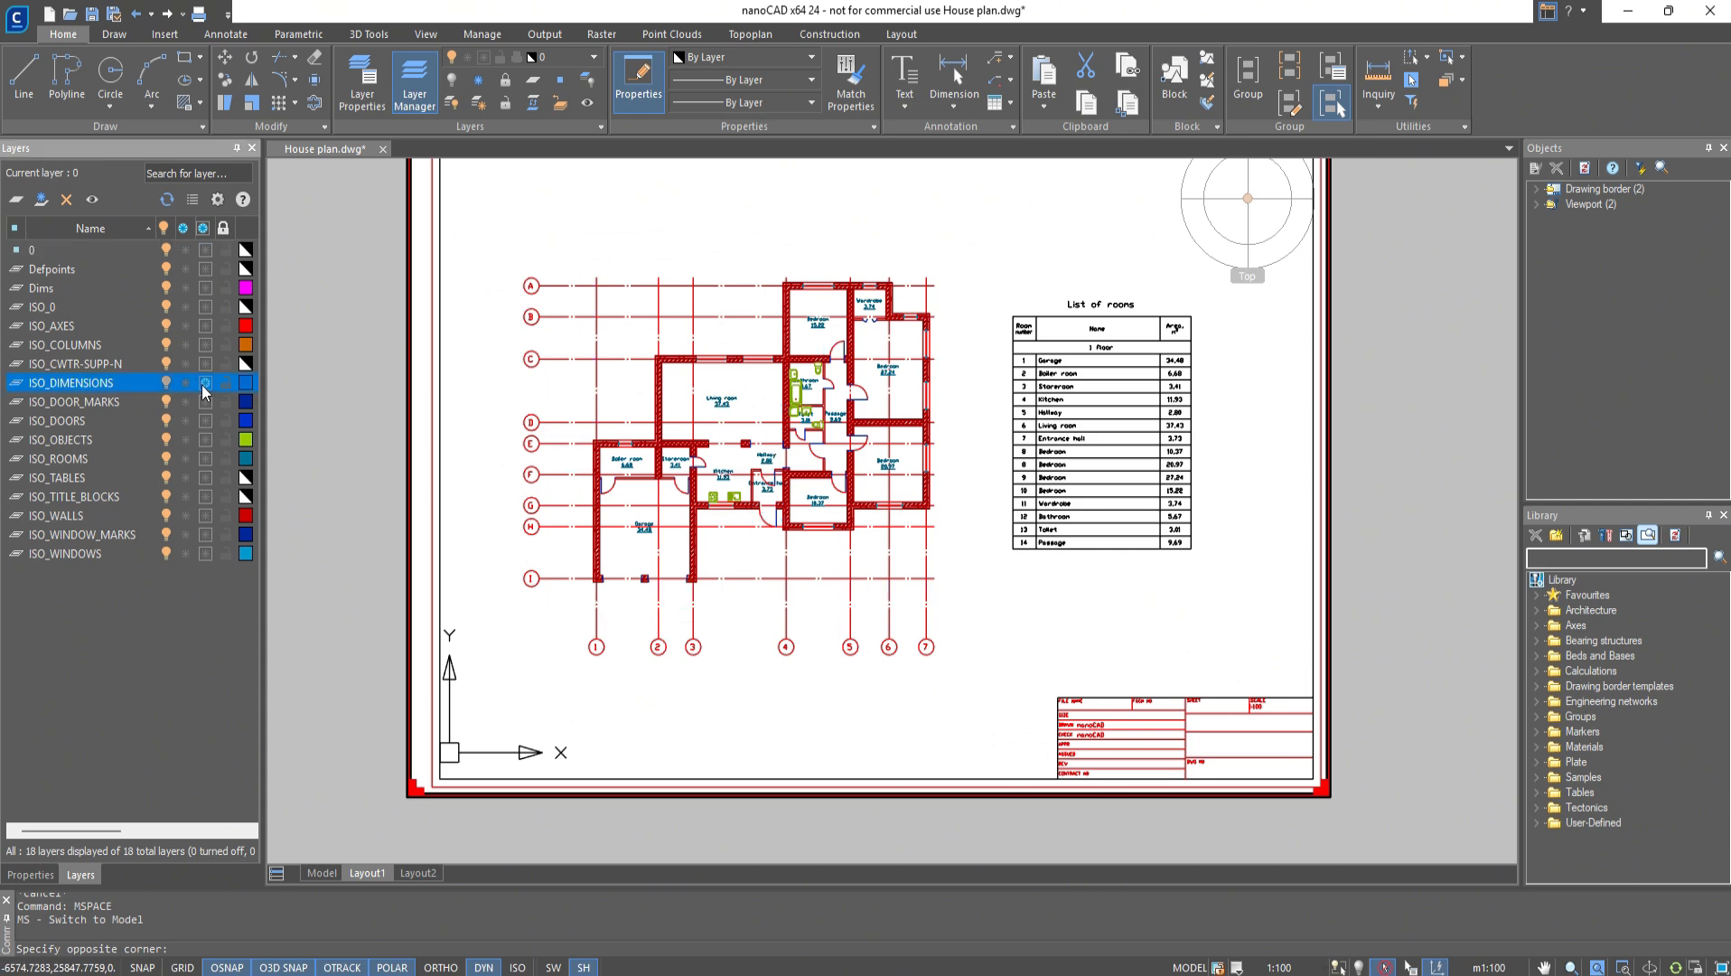
click(204, 439)
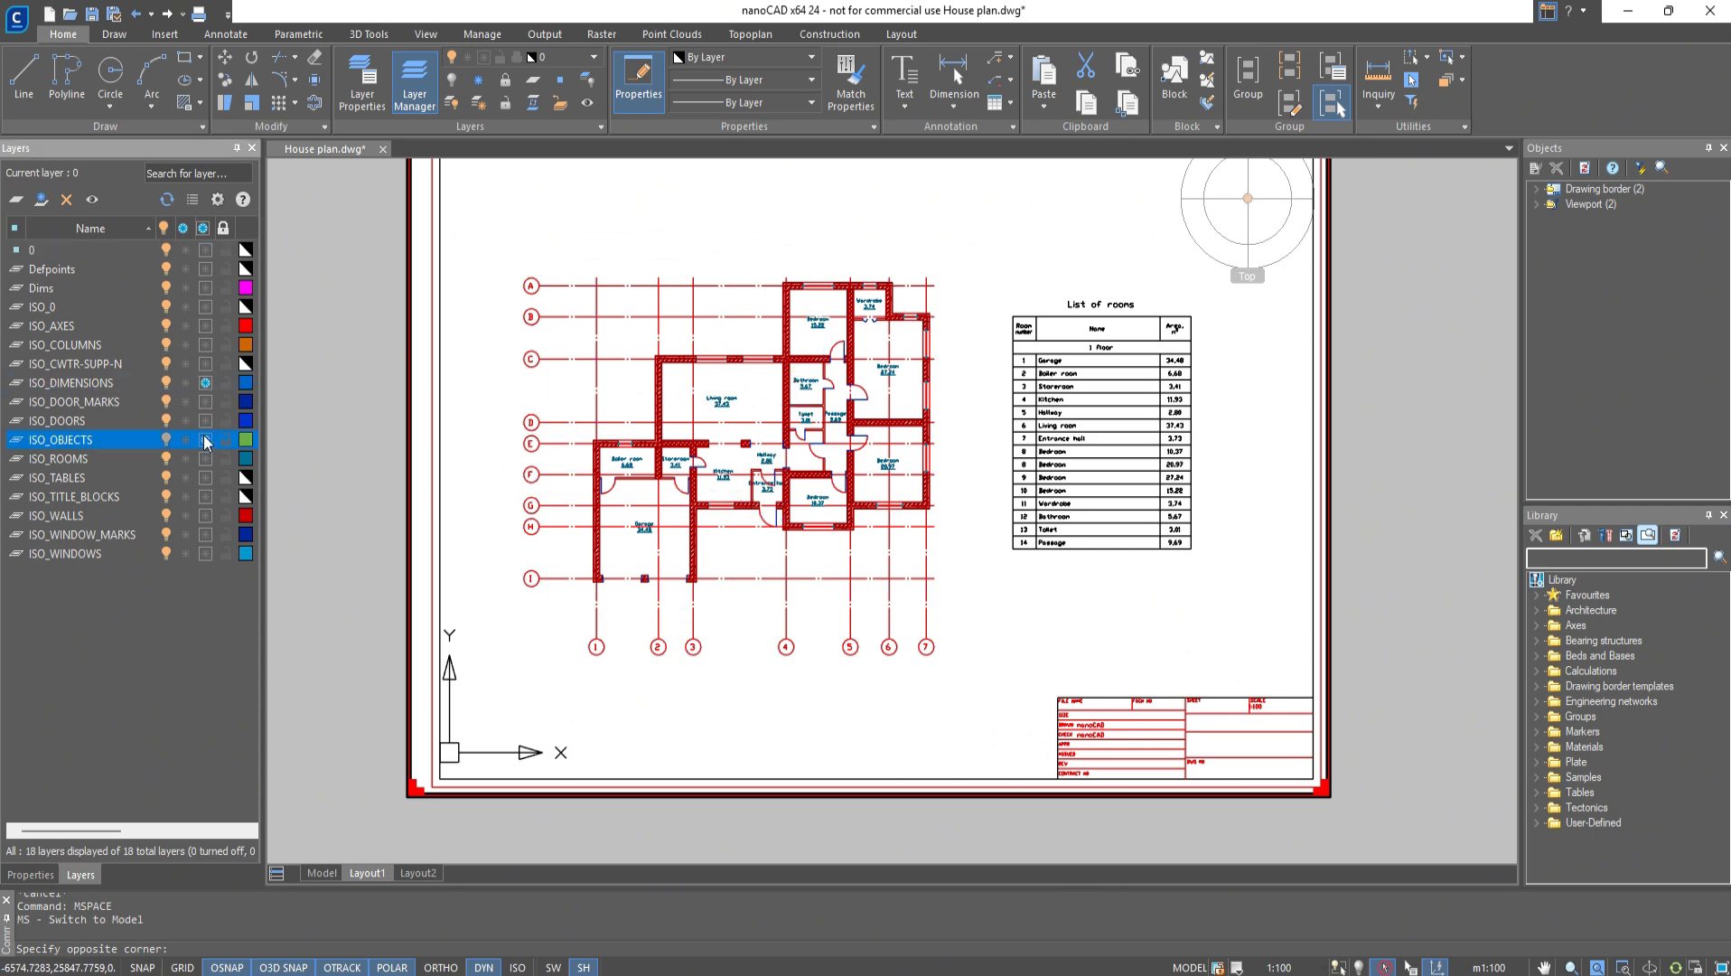
double_click(1409, 478)
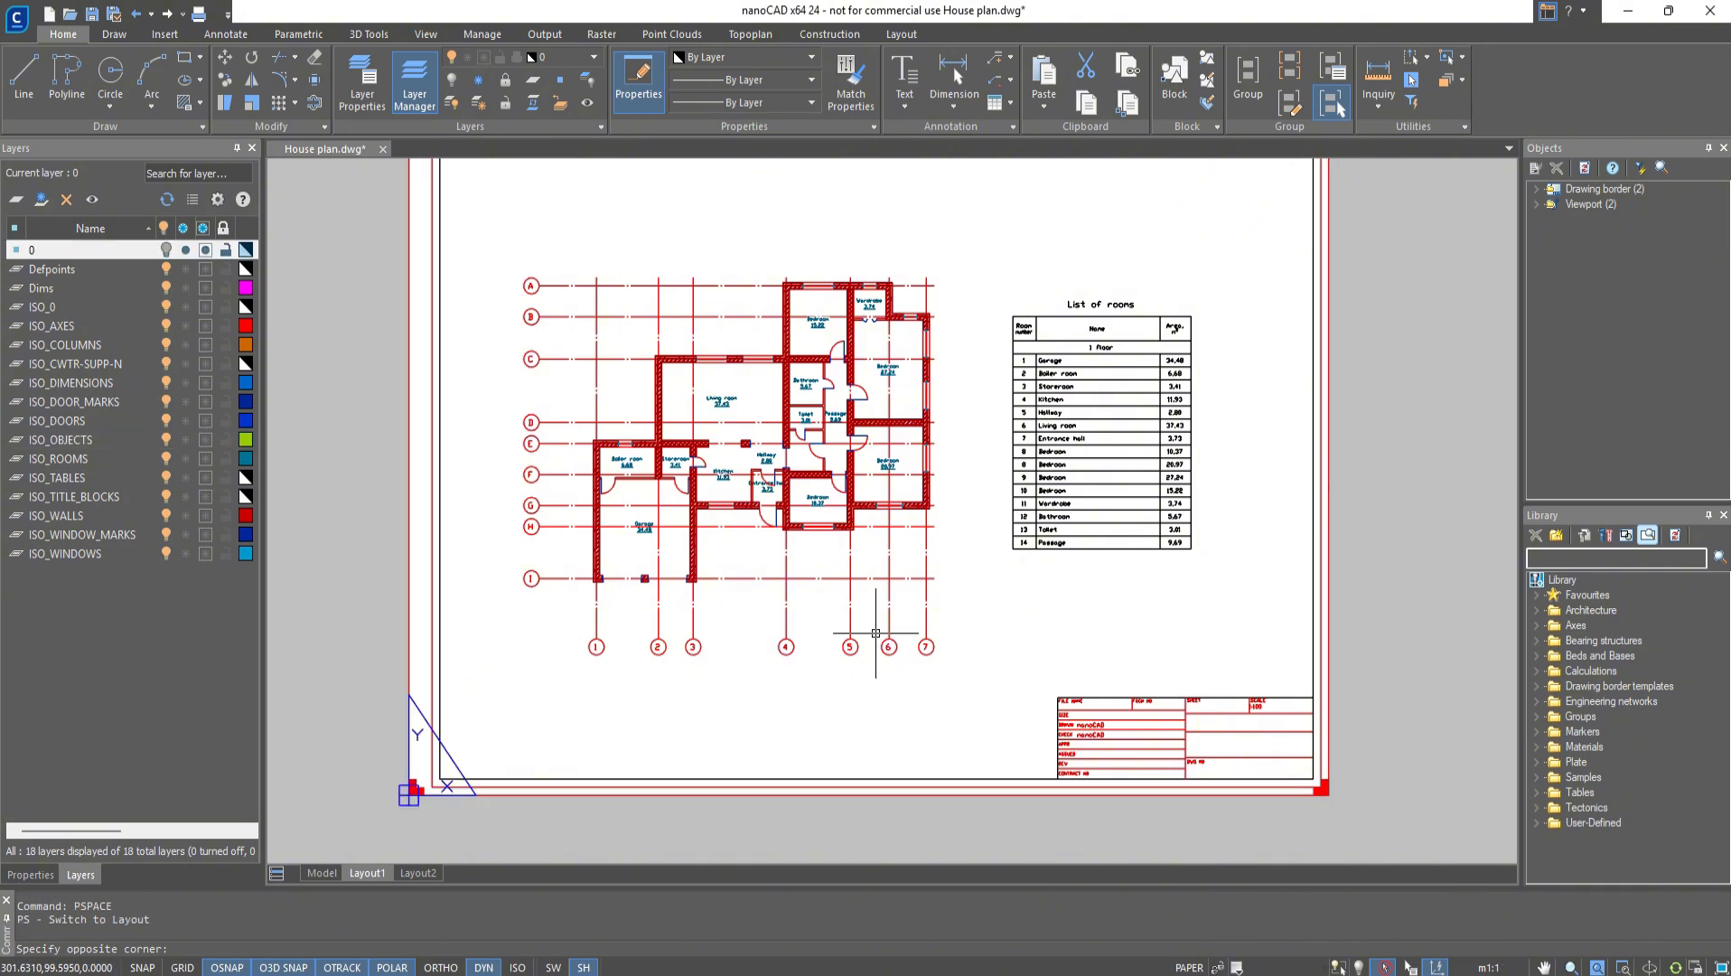
Copy Layout1 as a new layout named Layout3
right_click(375, 875)
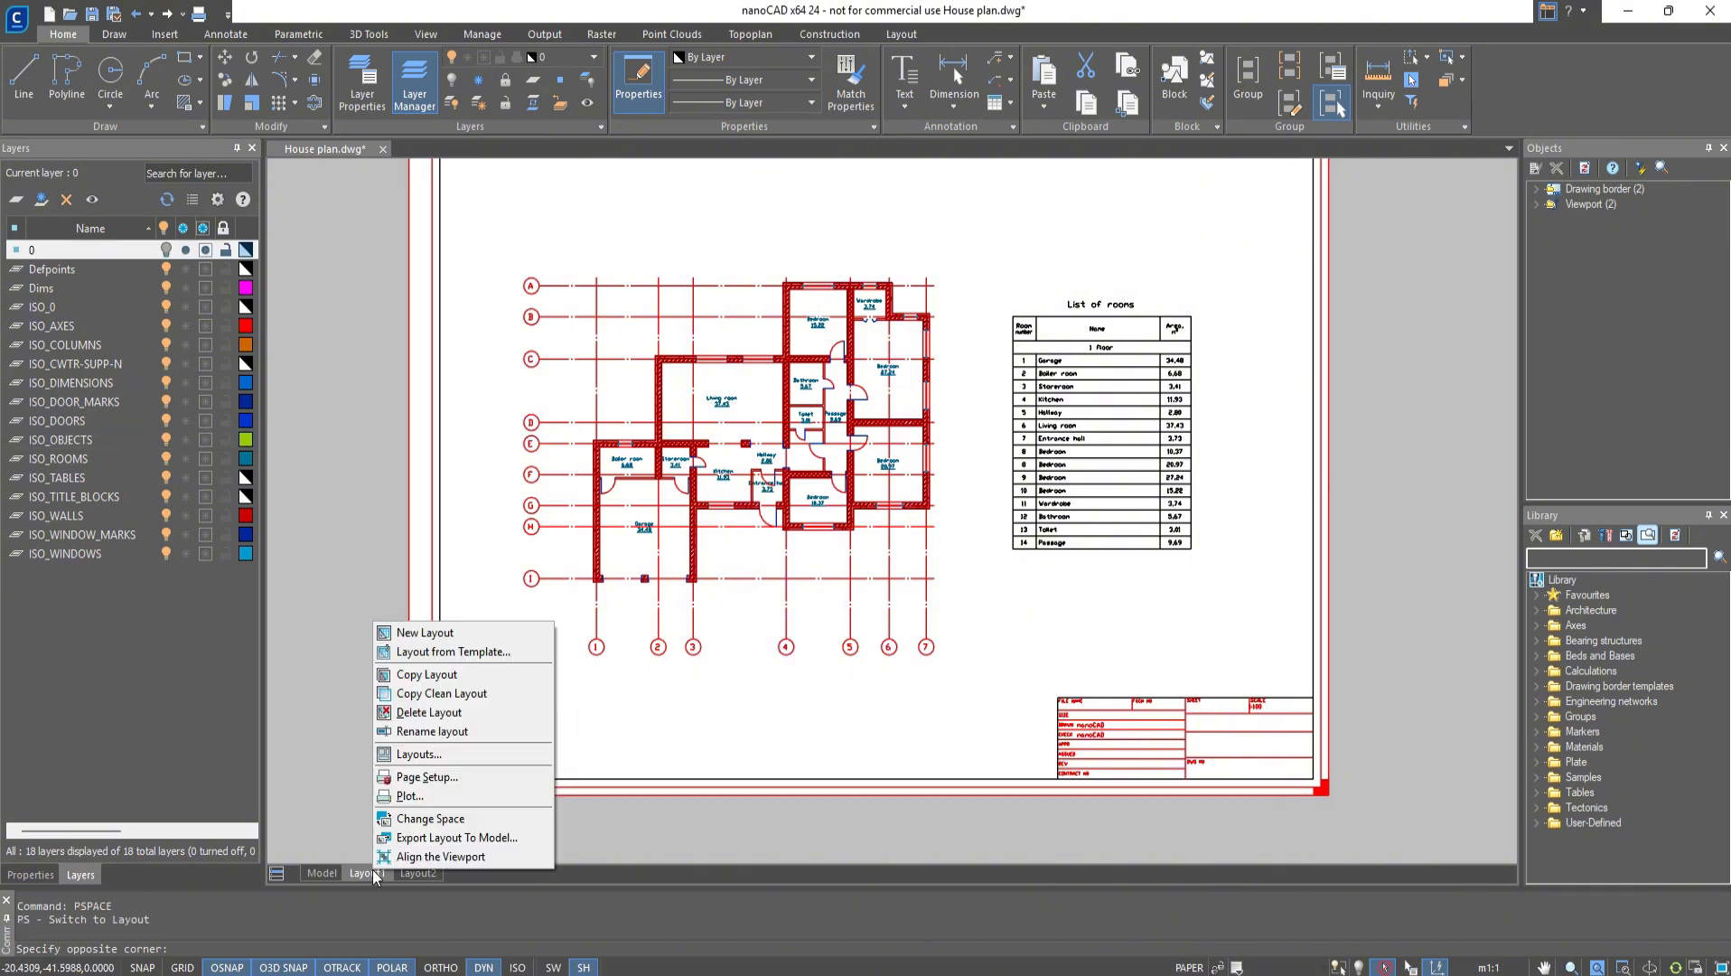
click(407, 680)
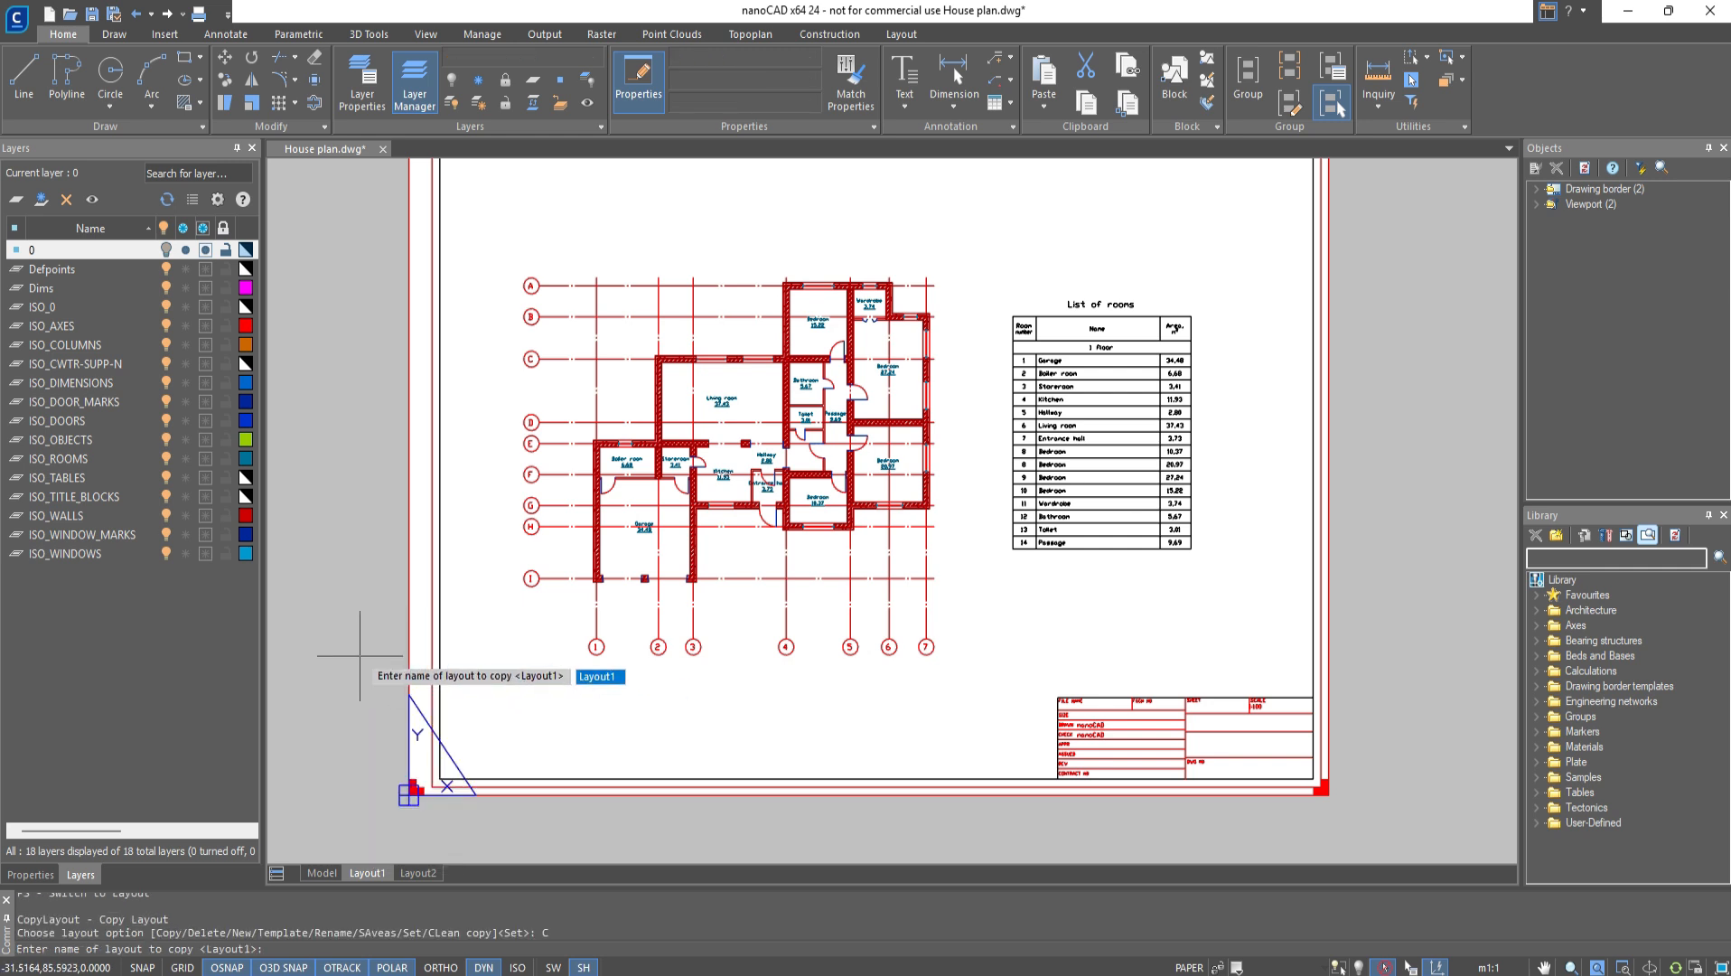
key(Return)
text(Lay)
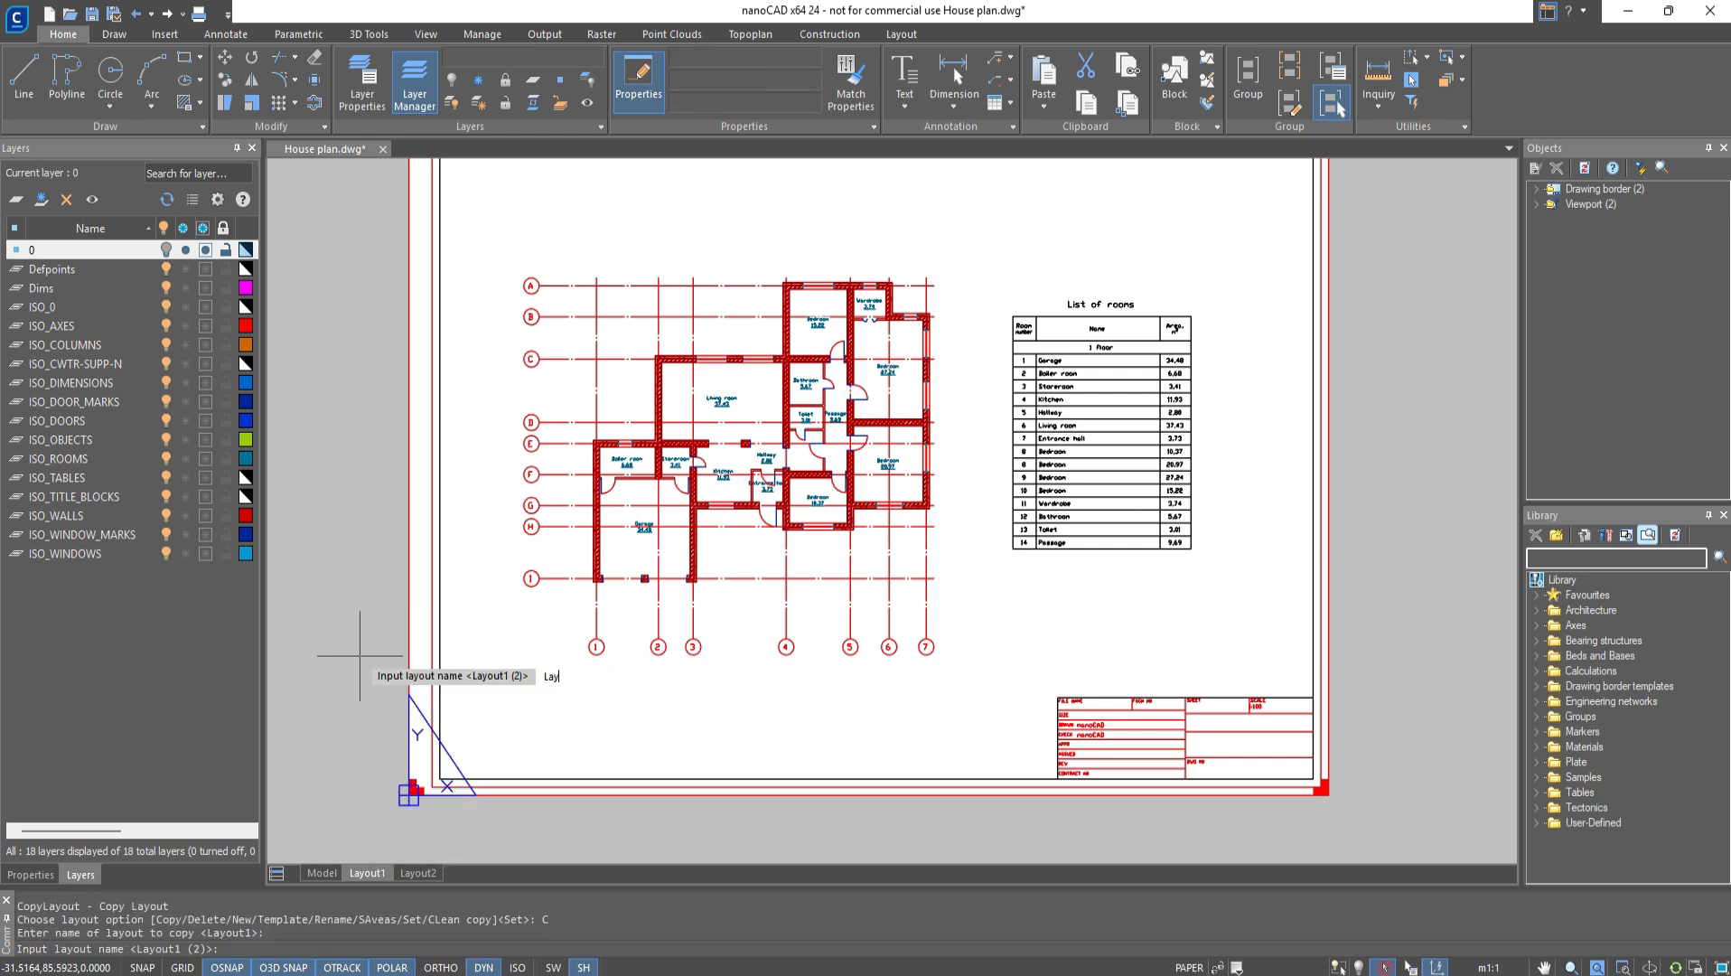
text(out3)
key(Return)
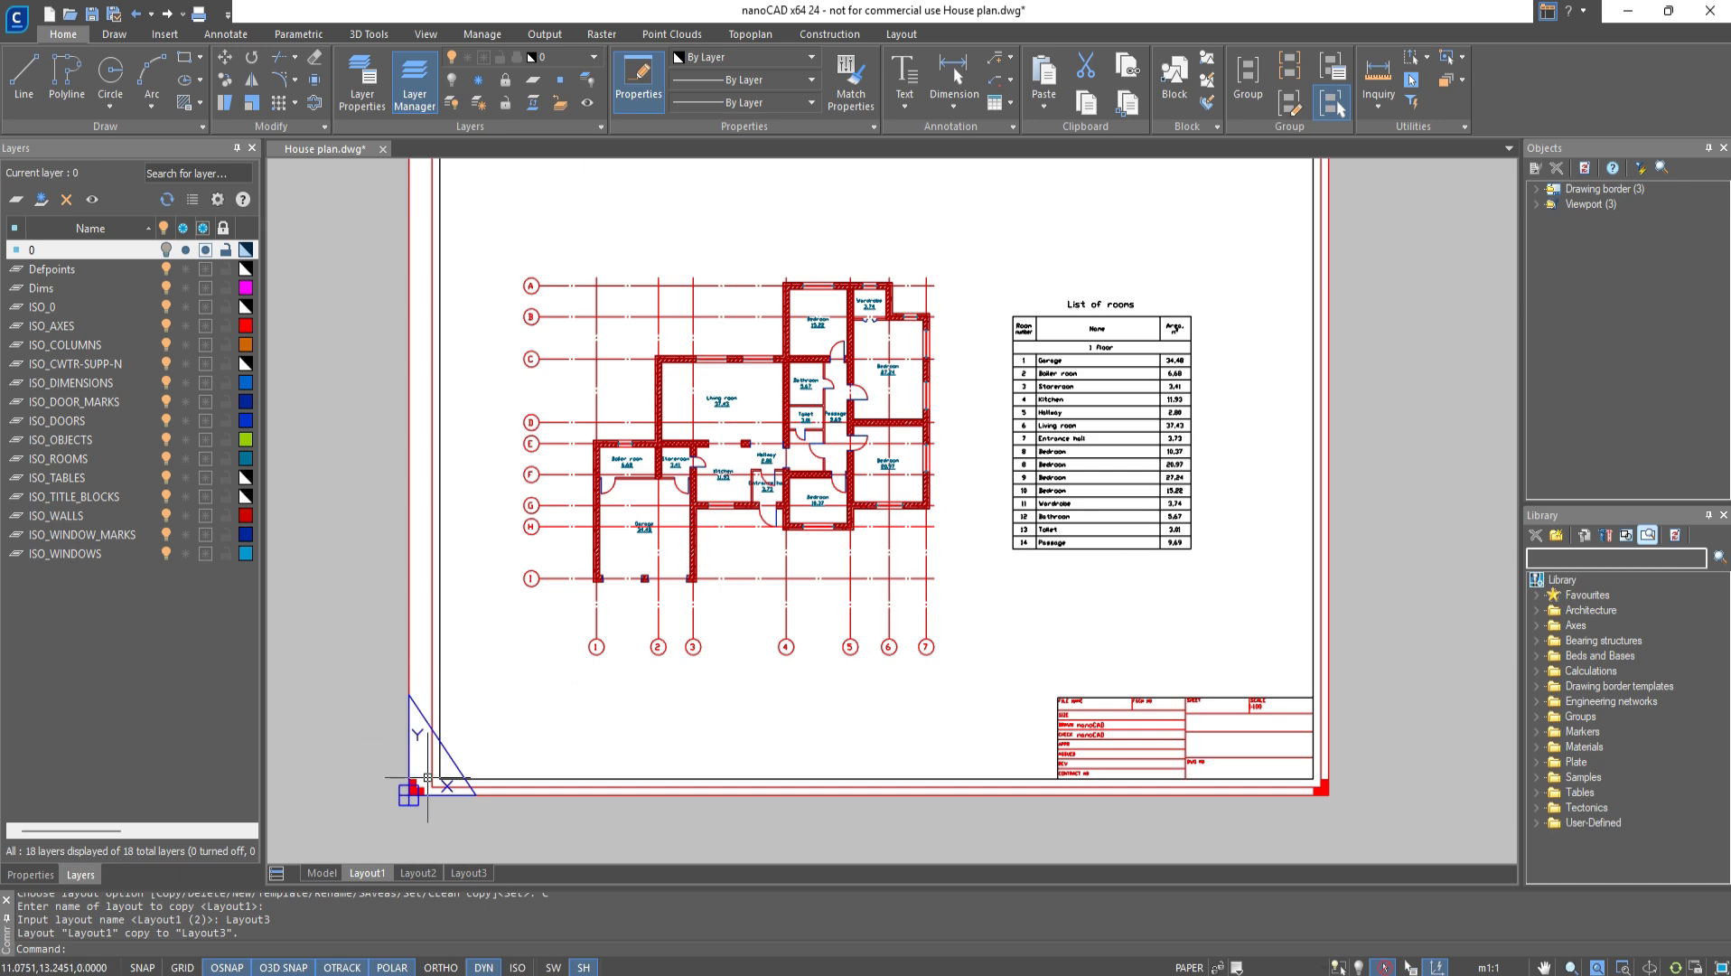
Set Layout3's plot paper size to ISO A3 and apply it to the layout without plotting
click(474, 874)
right_click(479, 877)
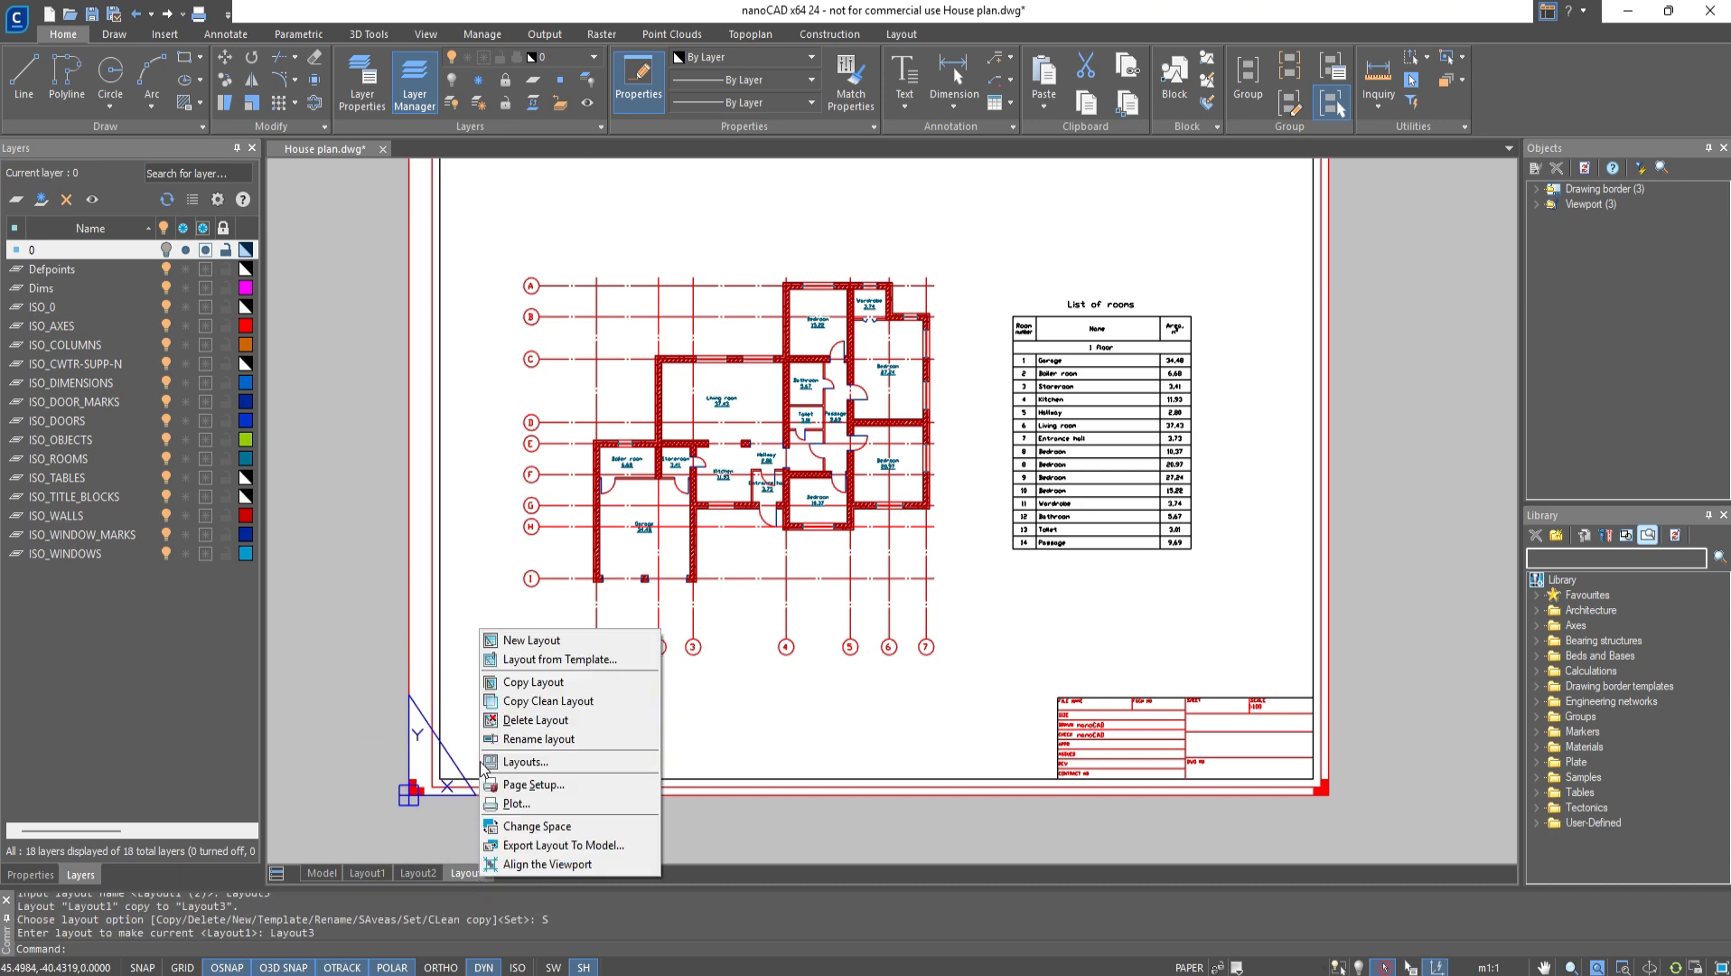
click(508, 801)
click(756, 338)
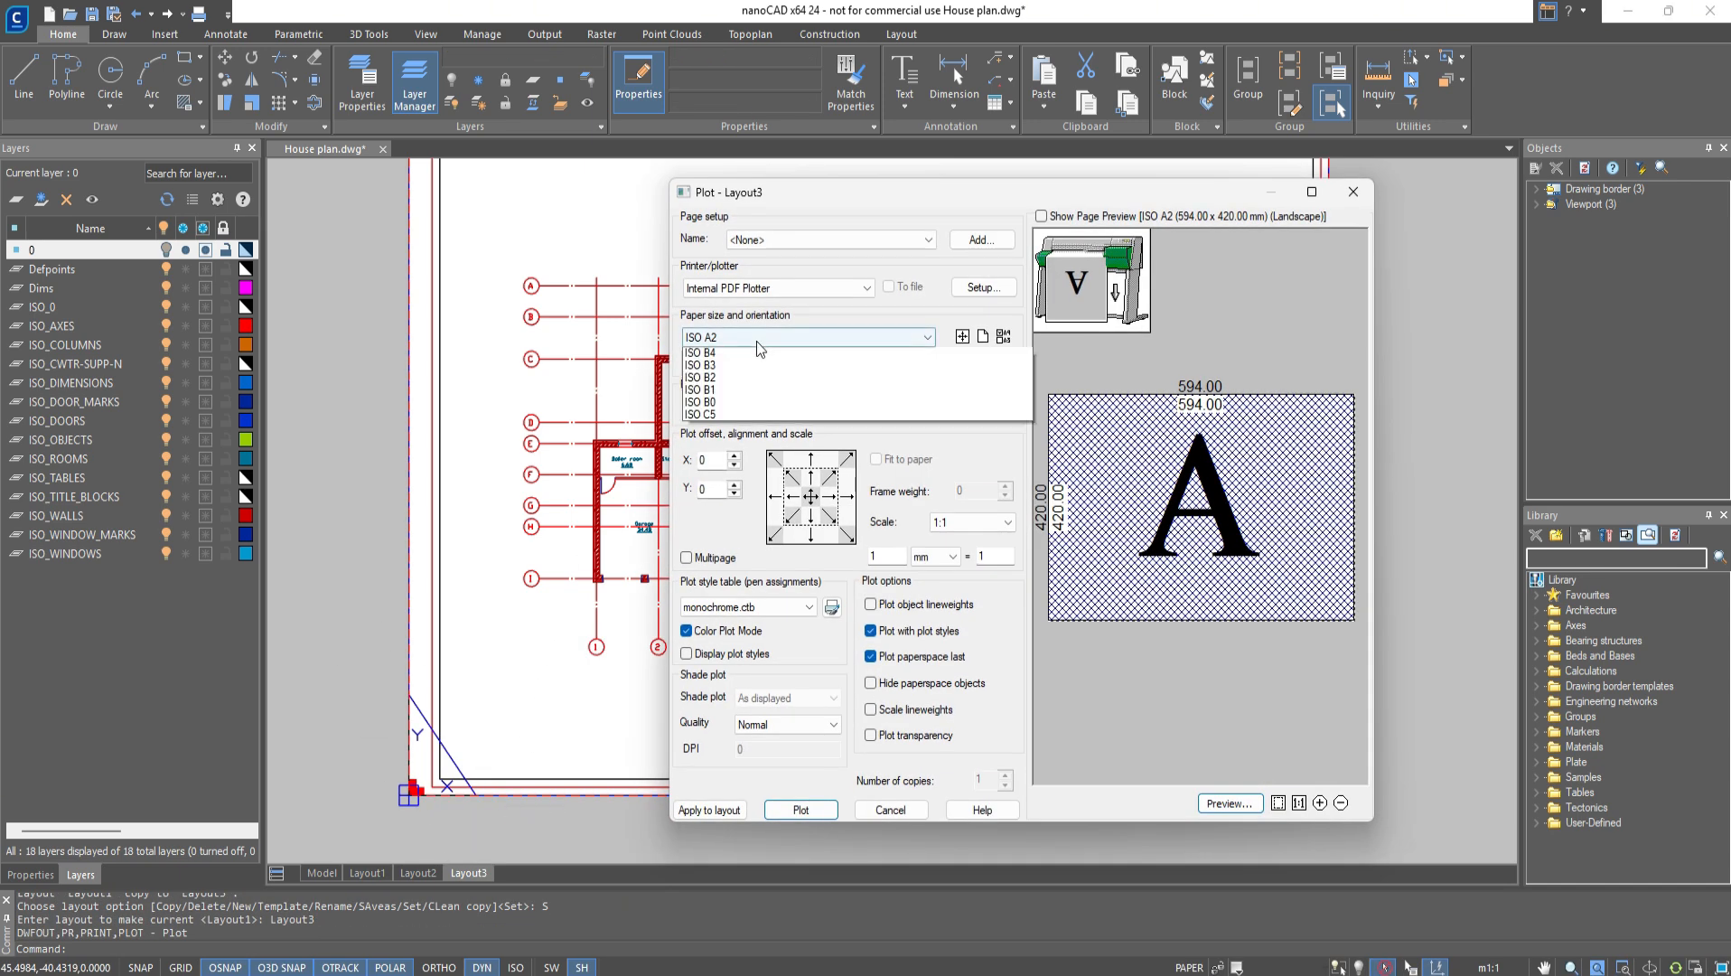
click(759, 441)
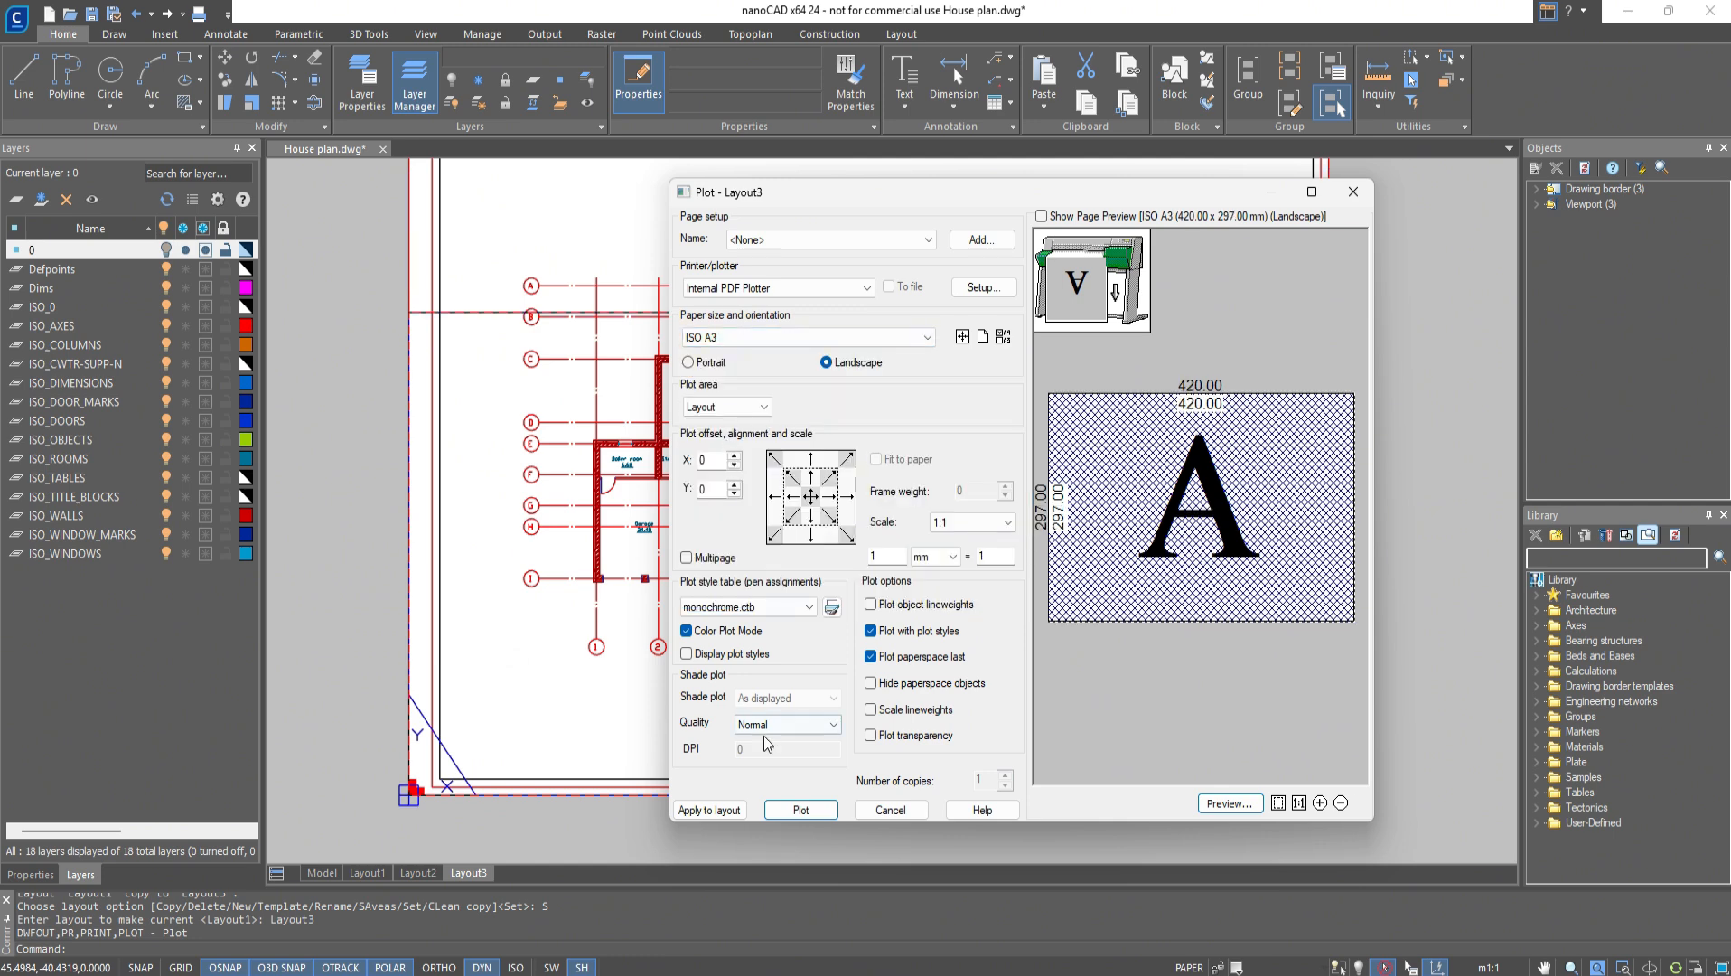
click(709, 809)
click(1352, 191)
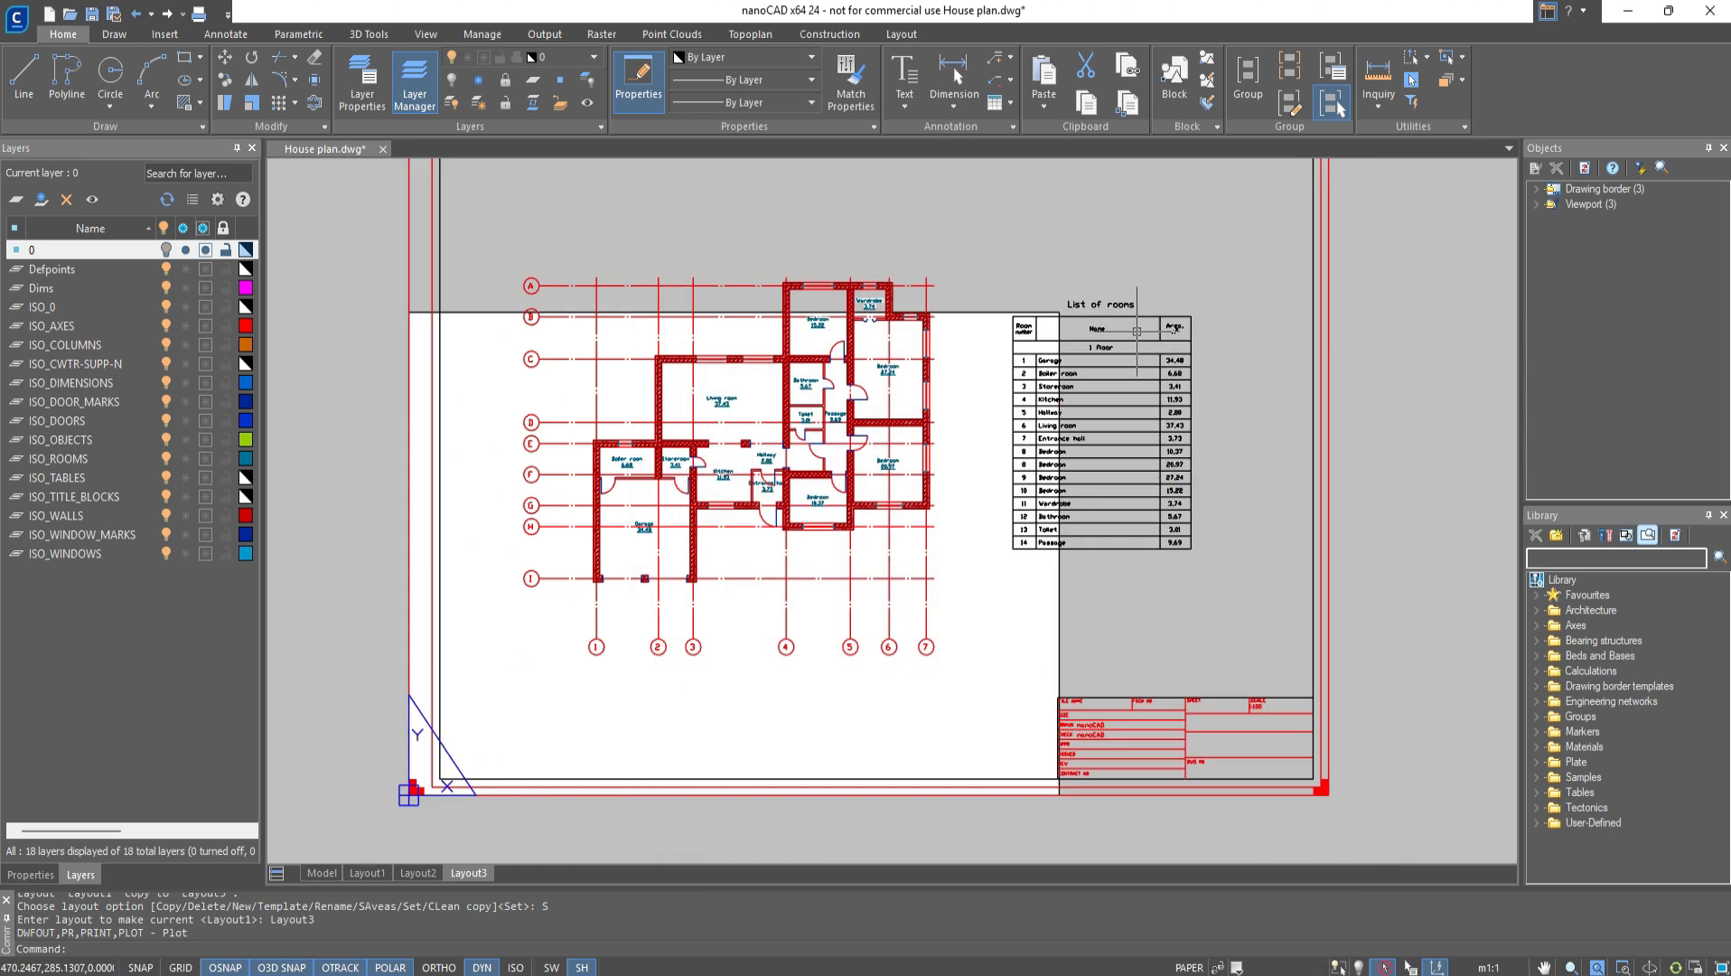
Delete the A2 drawing border with its title block from Layout3
click(1371, 333)
click(1299, 279)
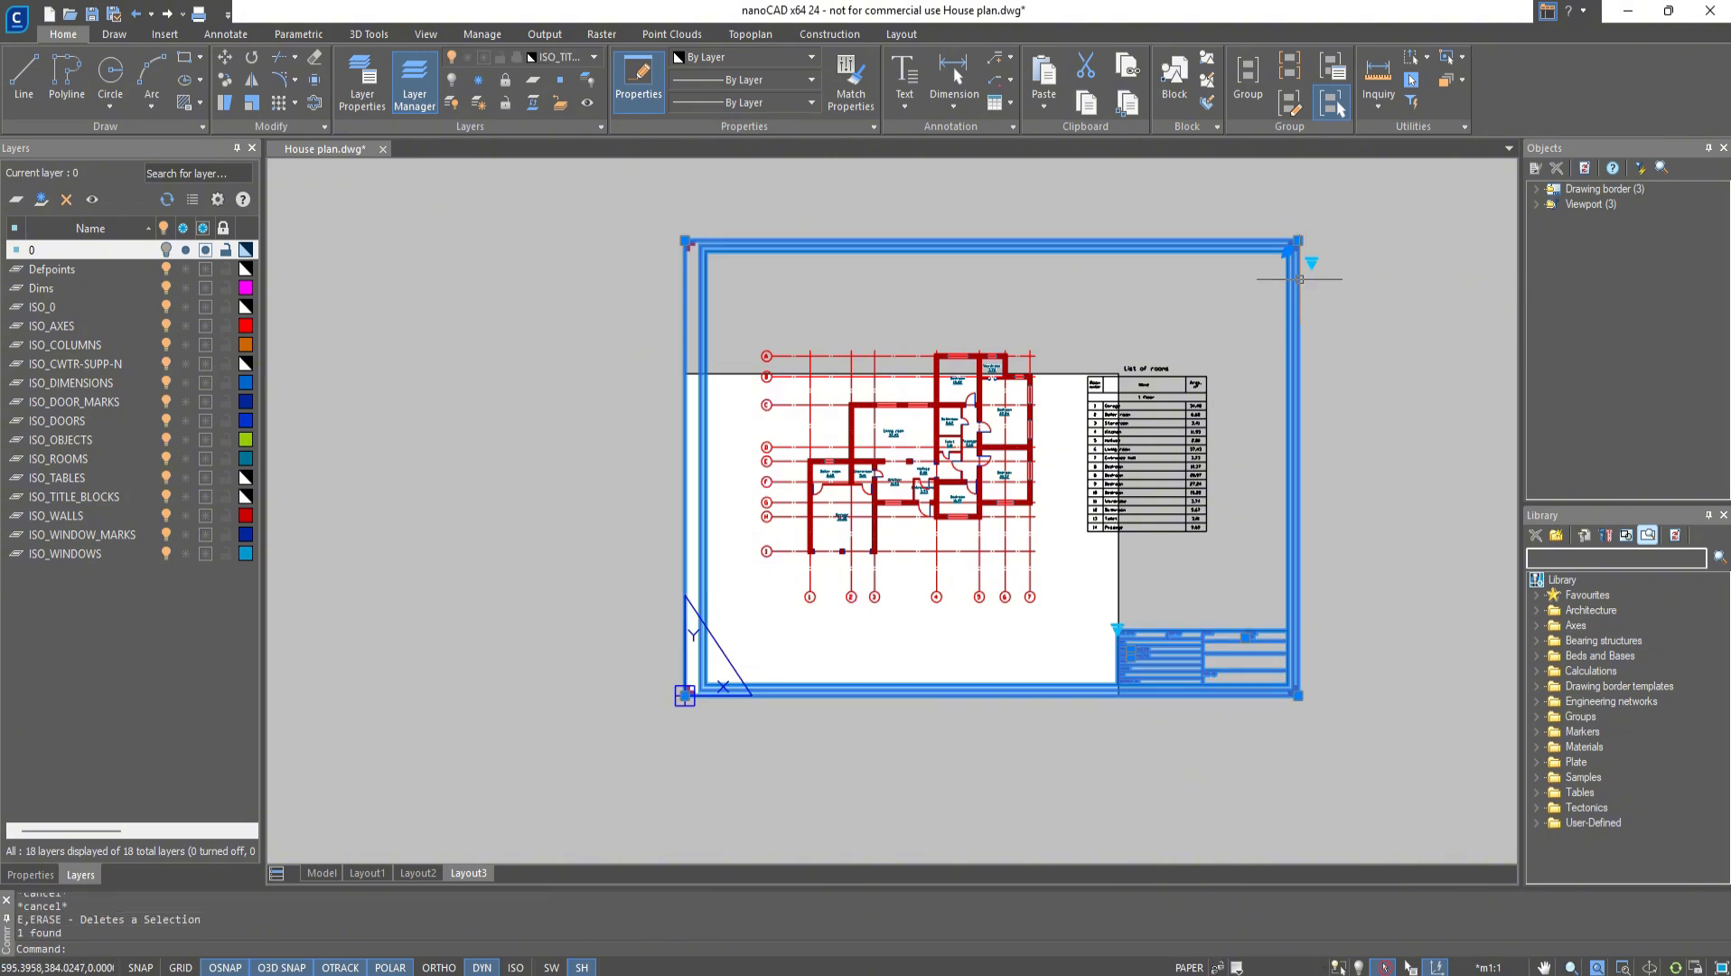
key(Delete)
Shrink Layout3's viewport by moving its upper-right corner to the corner of the A3 sheet
click(1298, 277)
click(1298, 241)
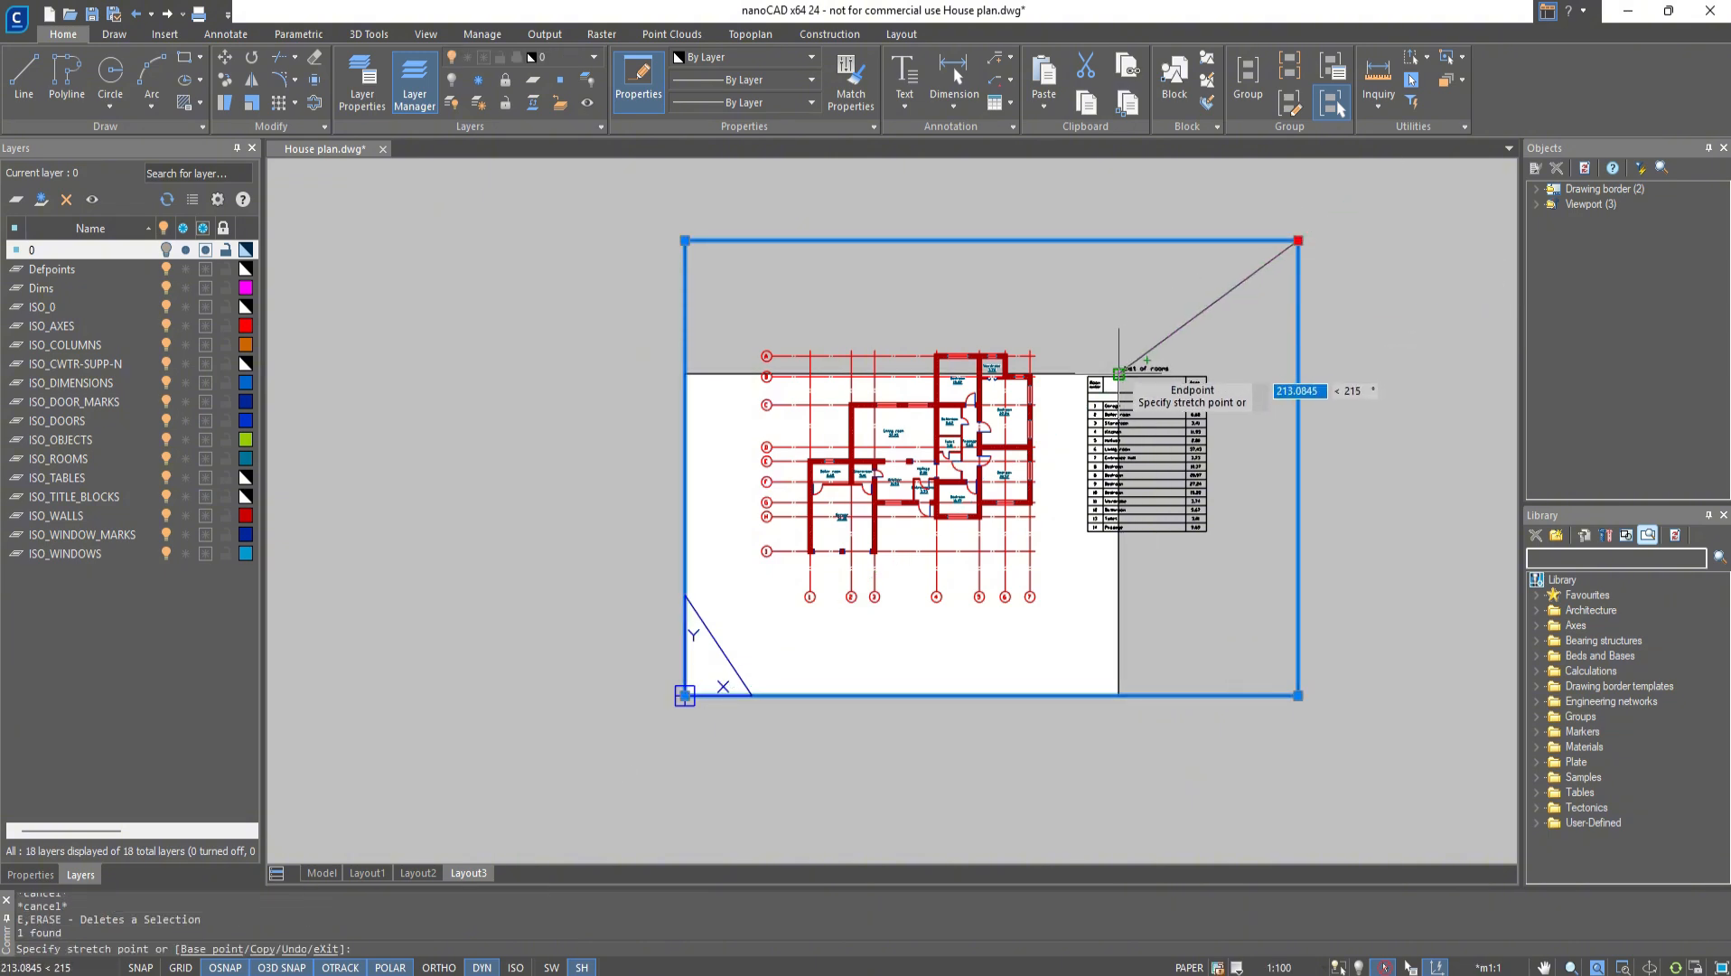
click(1118, 374)
Reposition the floor plan inside Layout3's viewport so the whole plan fits, and return to paper space
double_click(1062, 479)
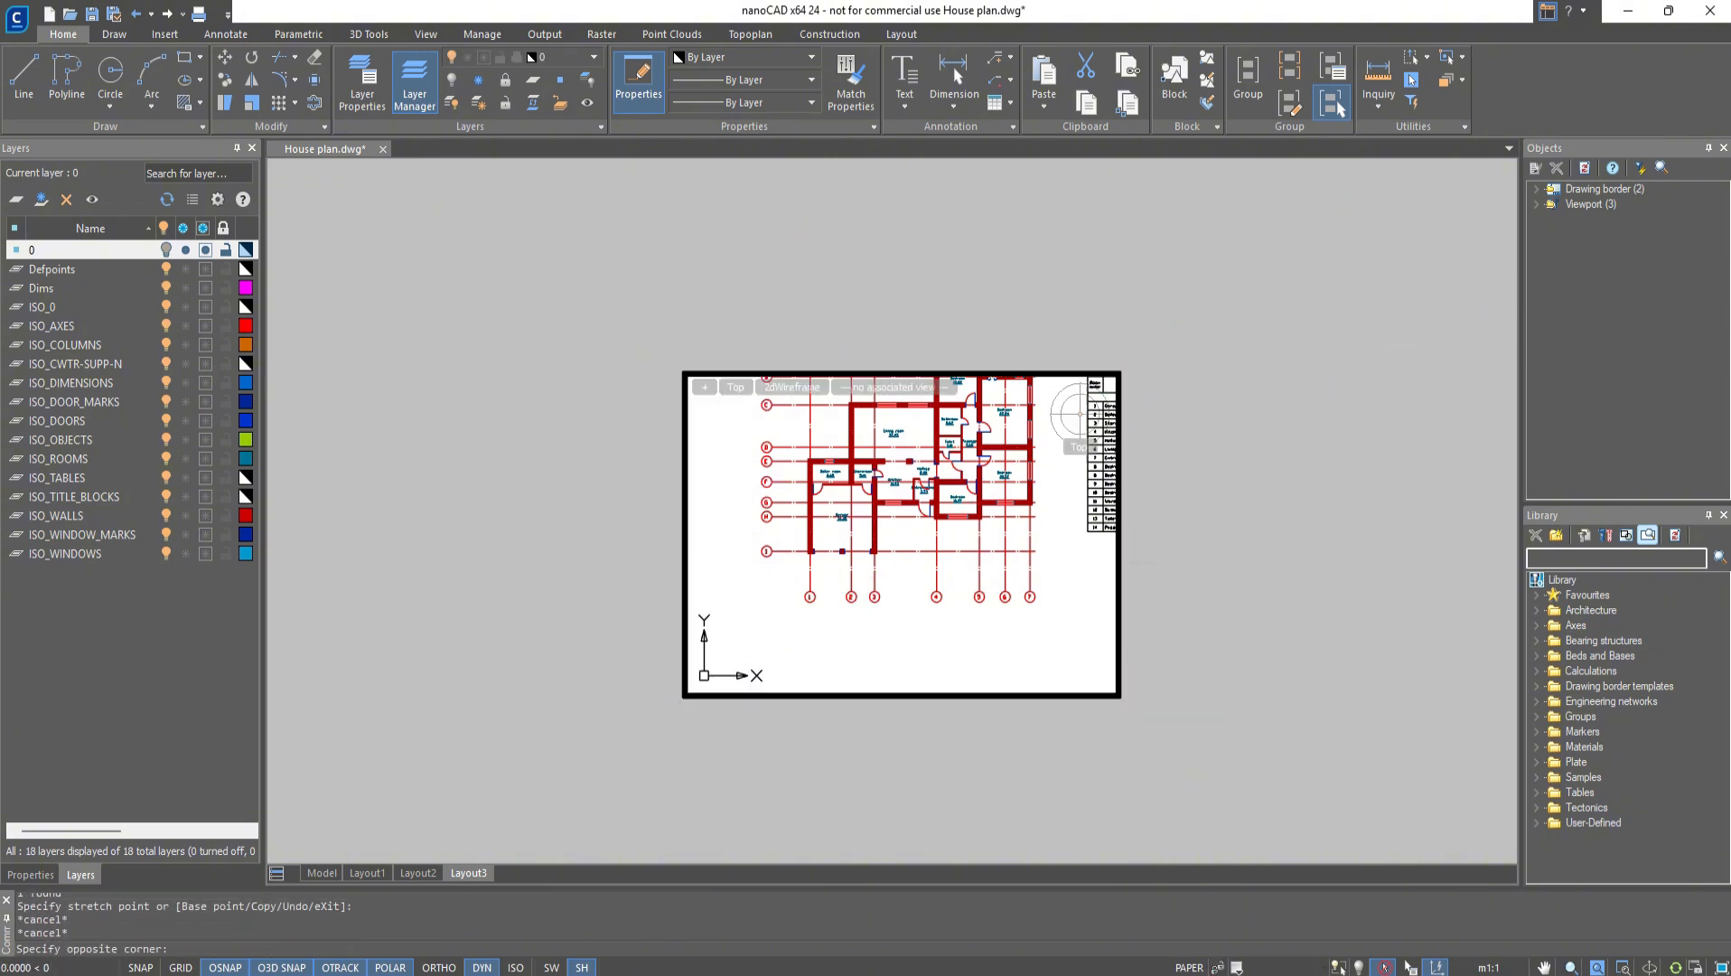
middle_drag(1048, 461, 1054, 526)
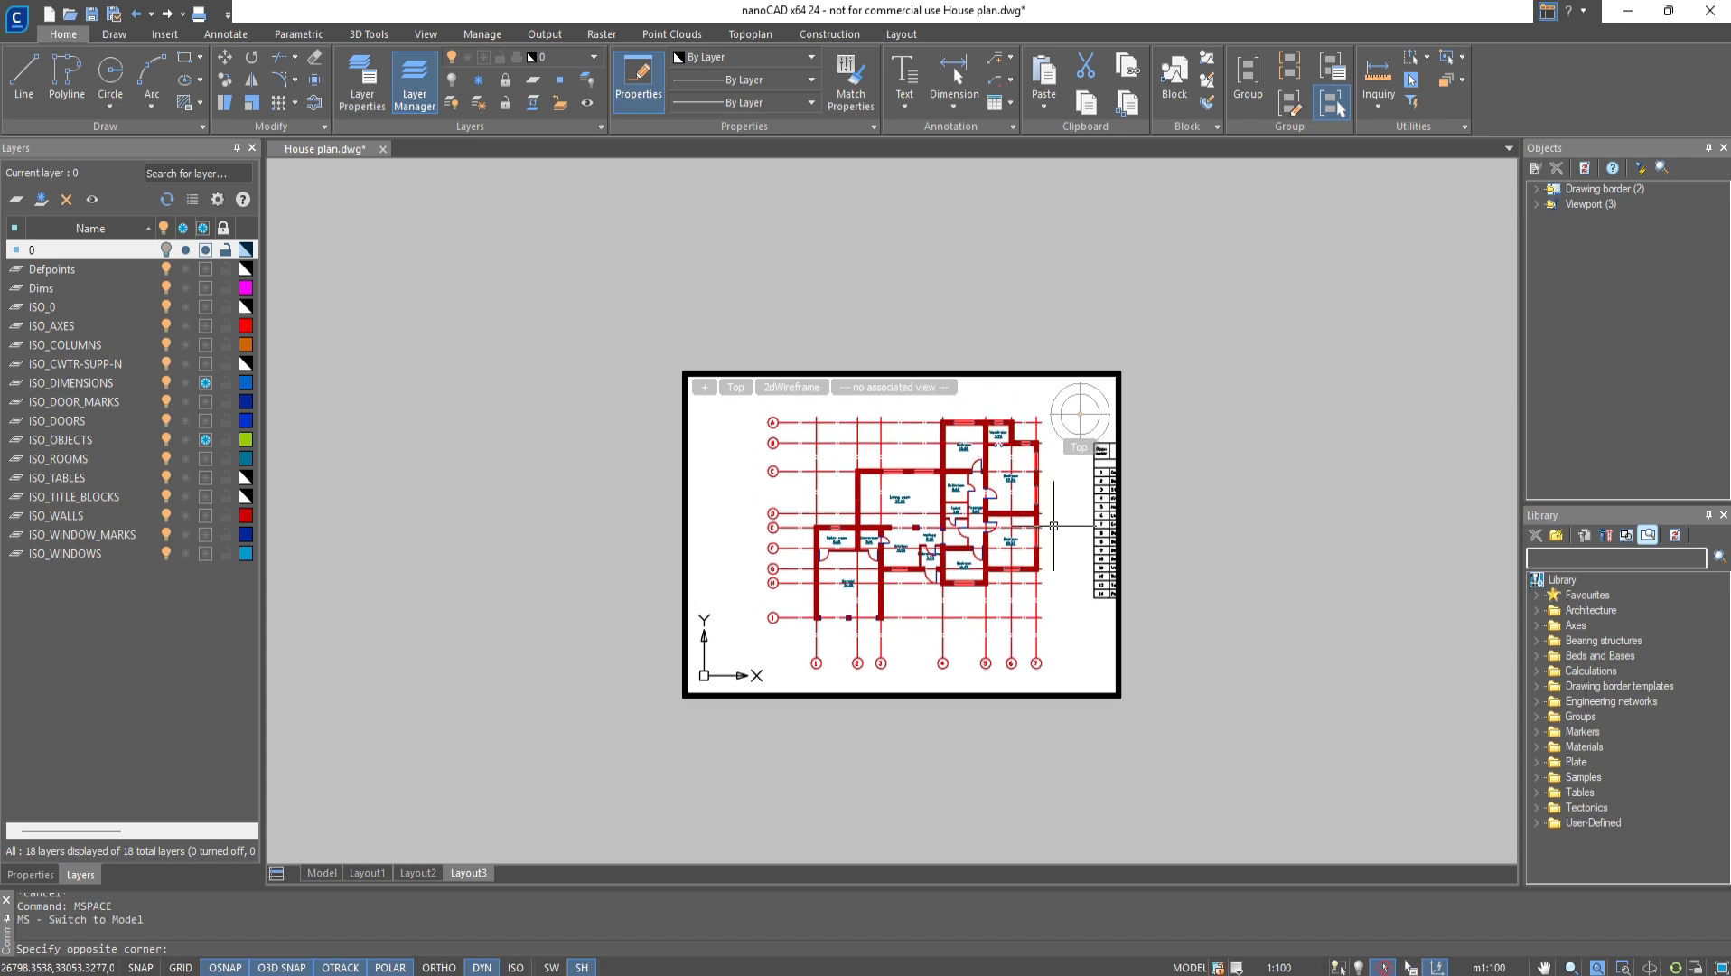
double_click(1225, 549)
Insert an ISO 5457:1999 A3 drawing border of the next-sheet type at the lower-left corner of Layout3's sheet
click(829, 33)
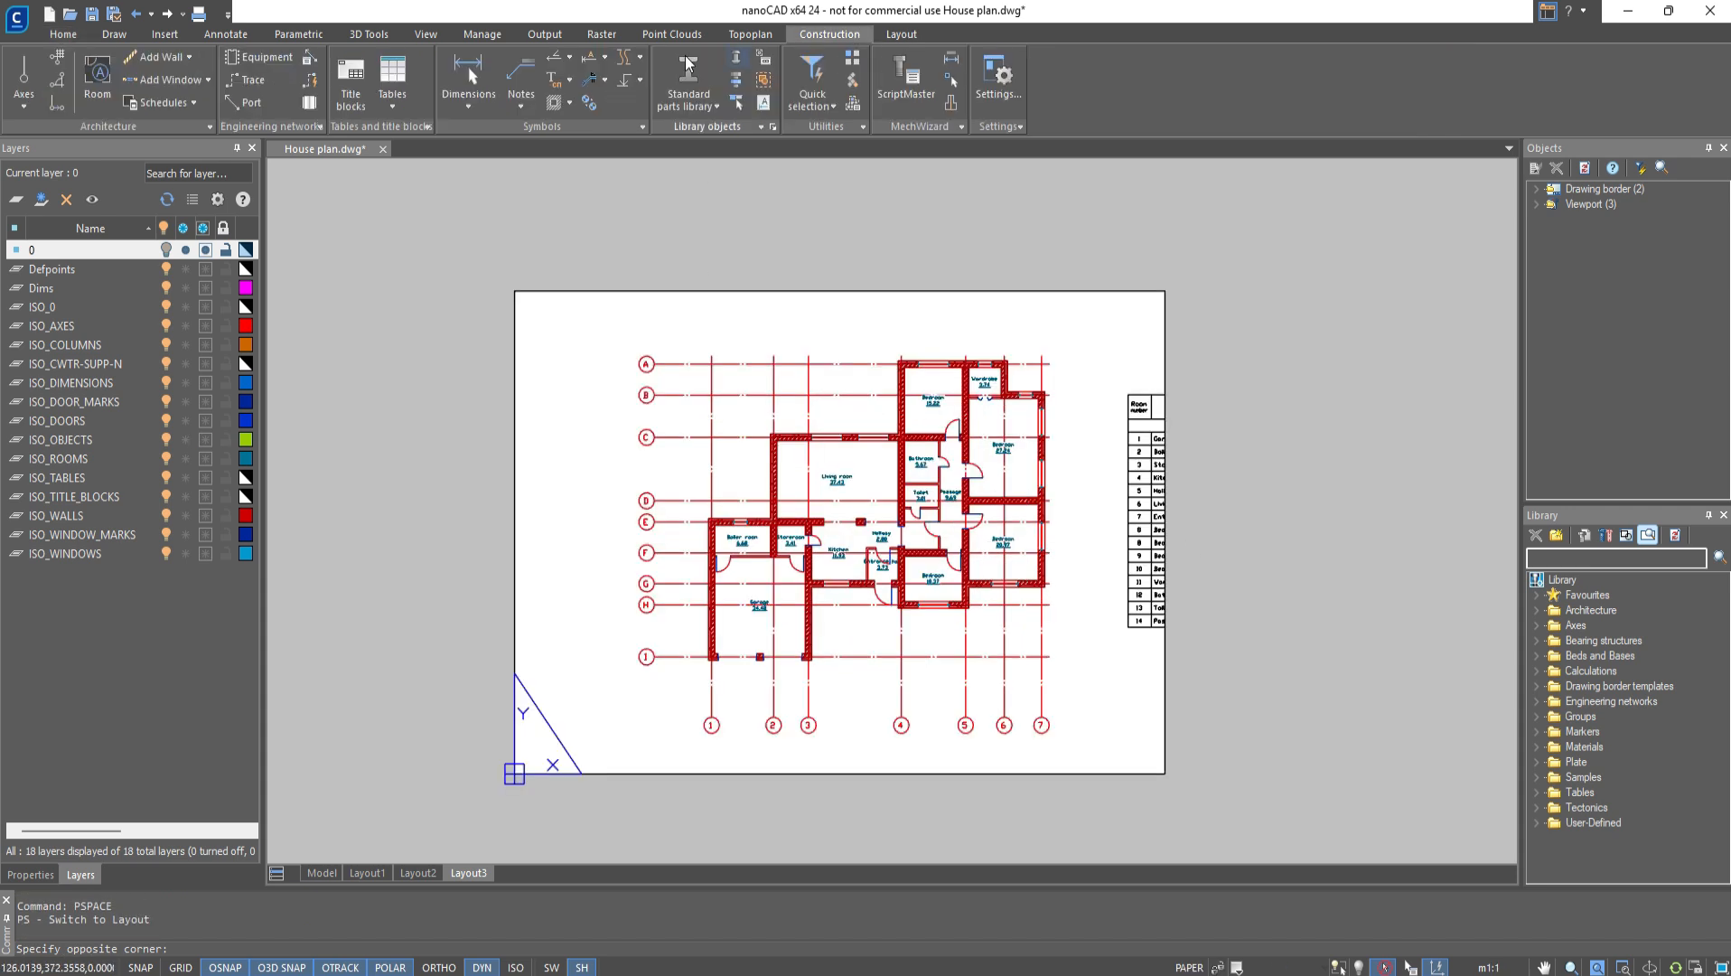
click(351, 79)
click(800, 446)
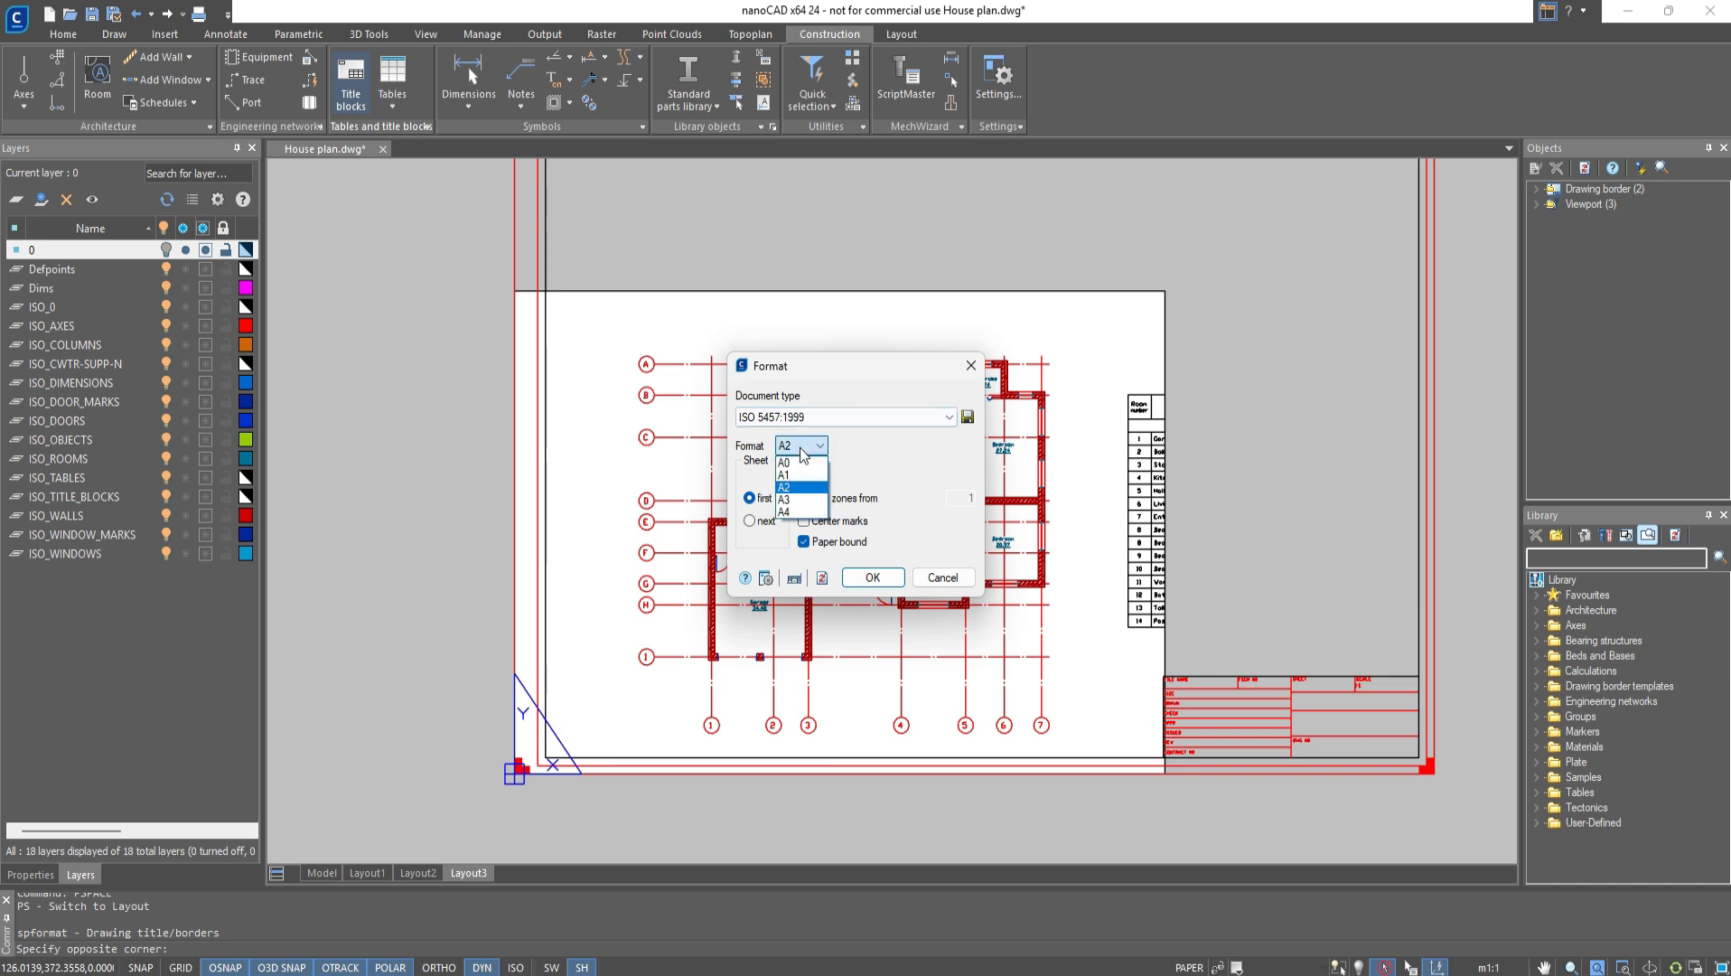
click(792, 500)
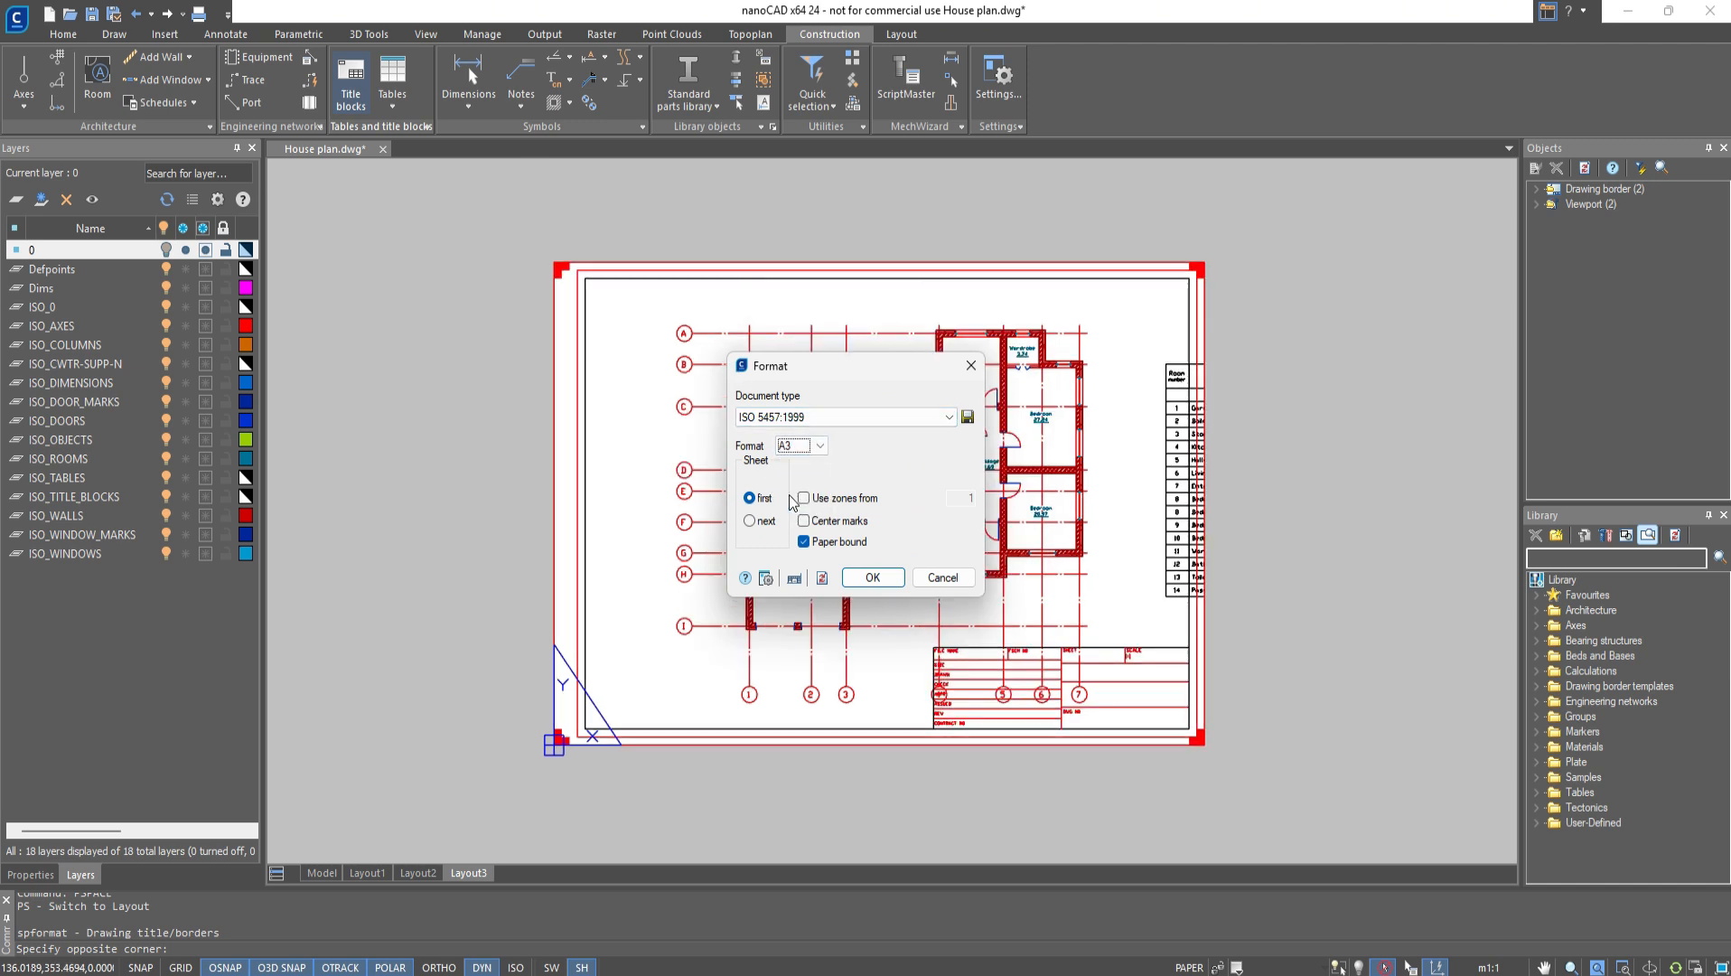
click(749, 521)
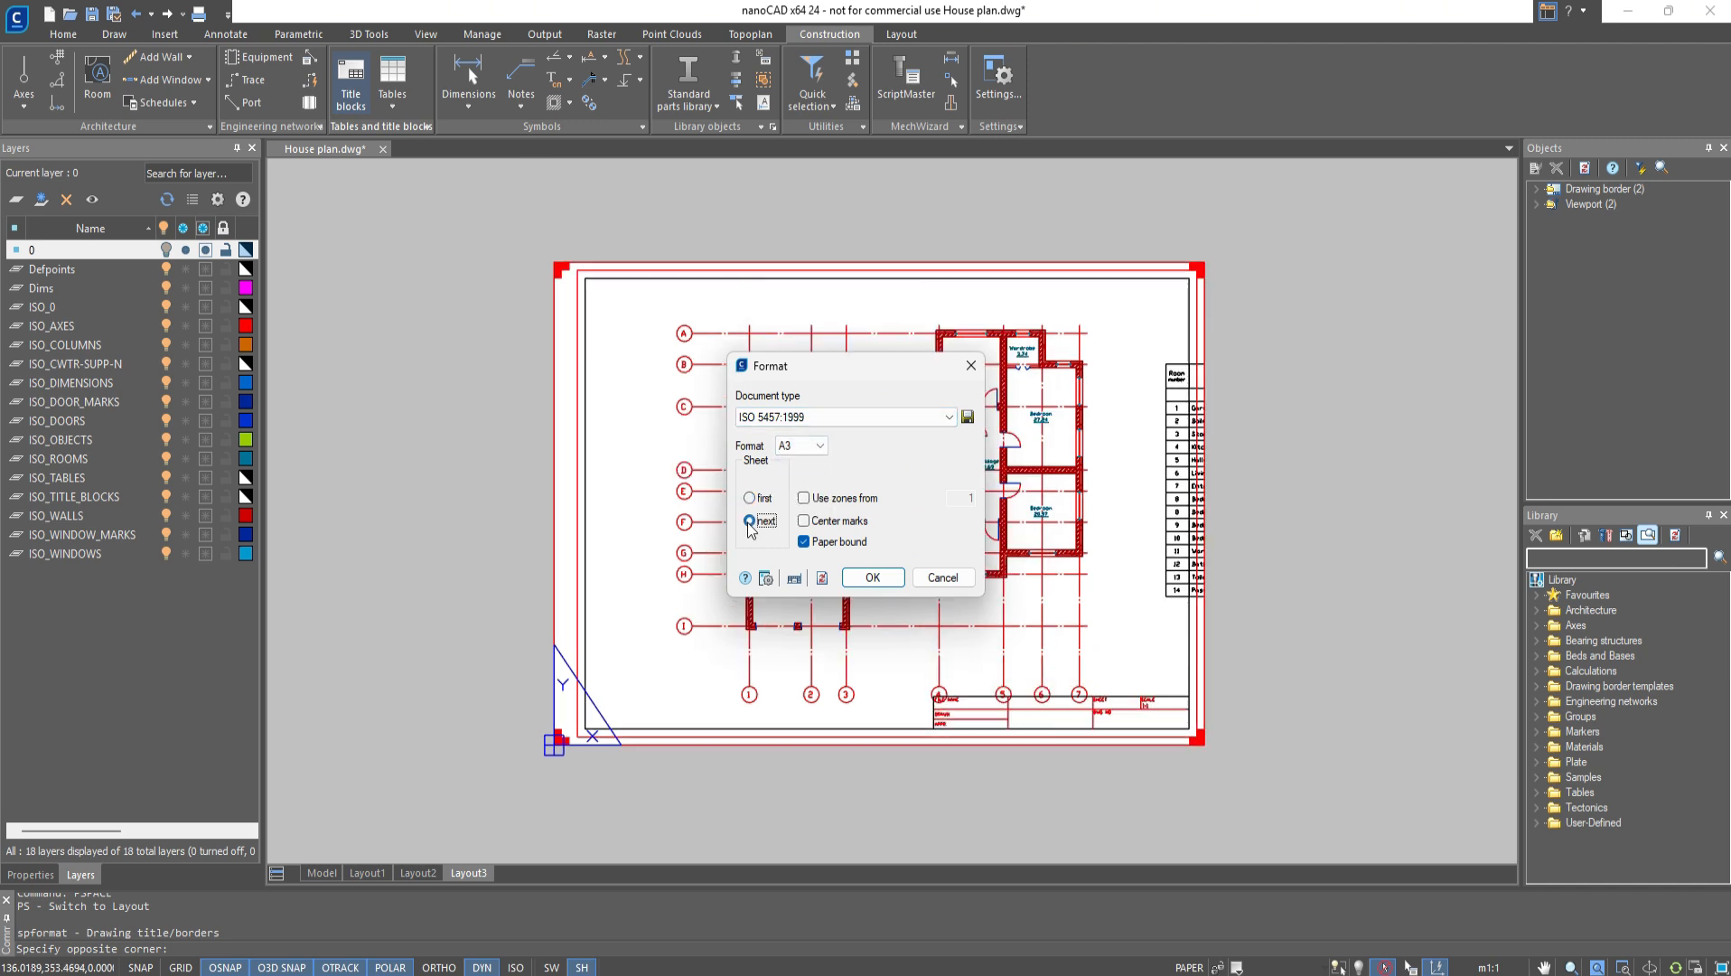
click(872, 578)
click(554, 740)
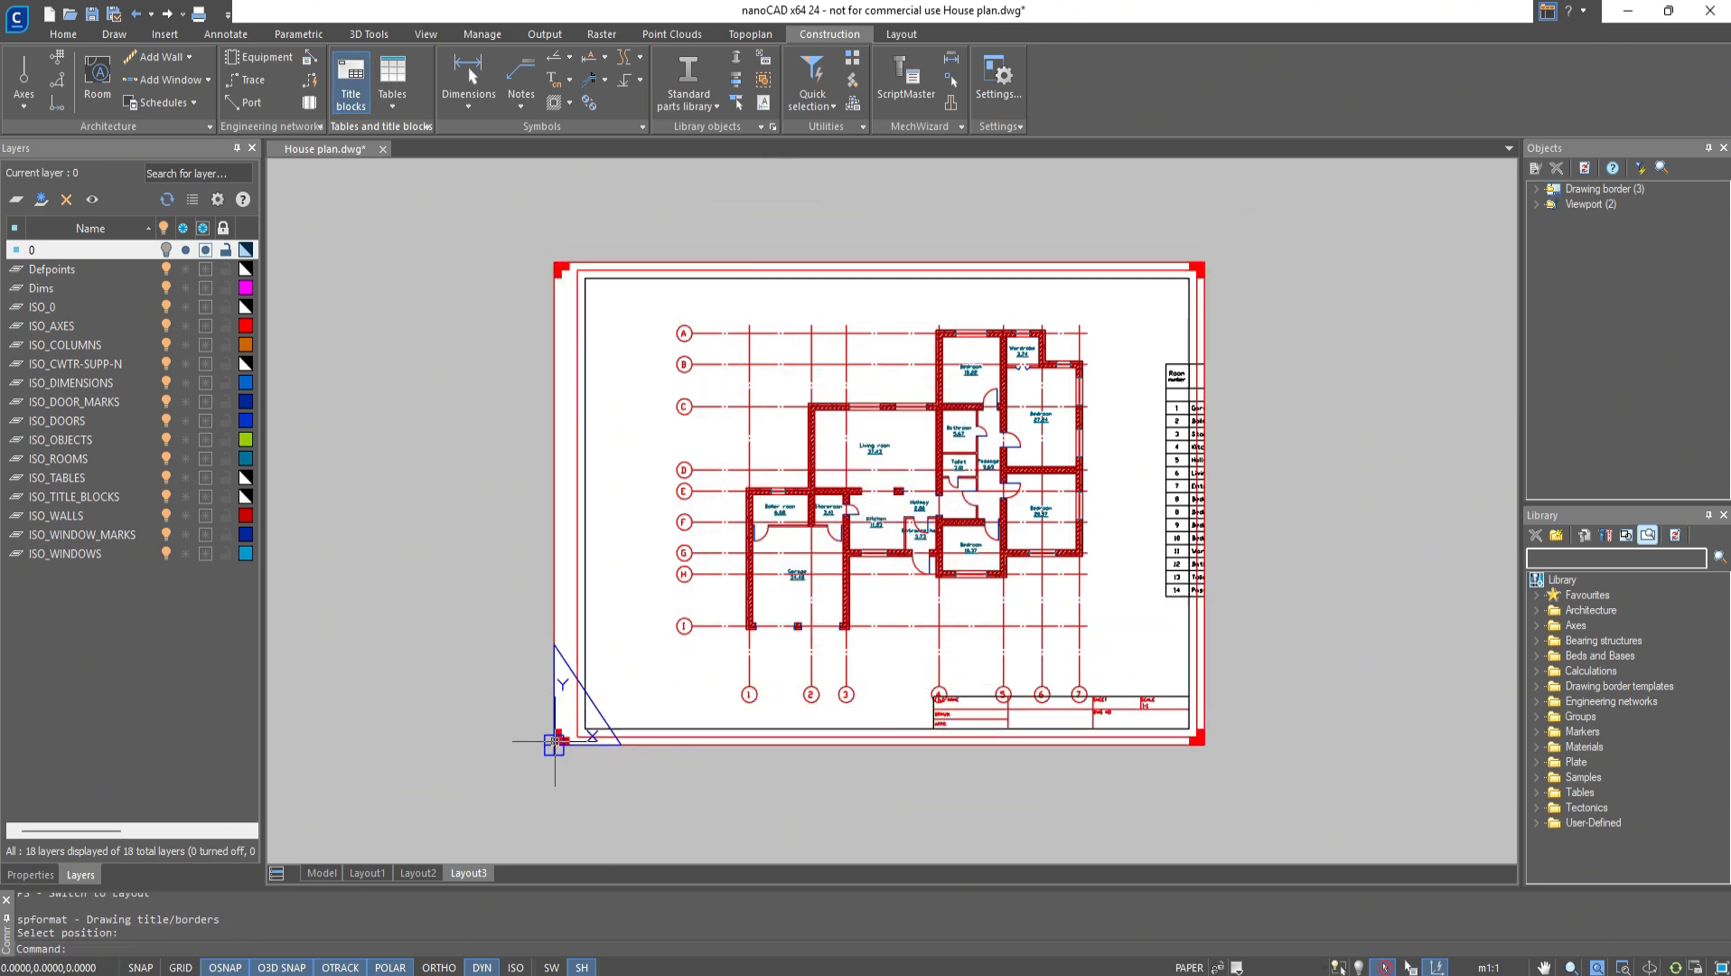
Activate Layout3's viewport and shift the plan slightly upward, clear of the title block
double_click(1114, 635)
middle_drag(1114, 632, 1112, 608)
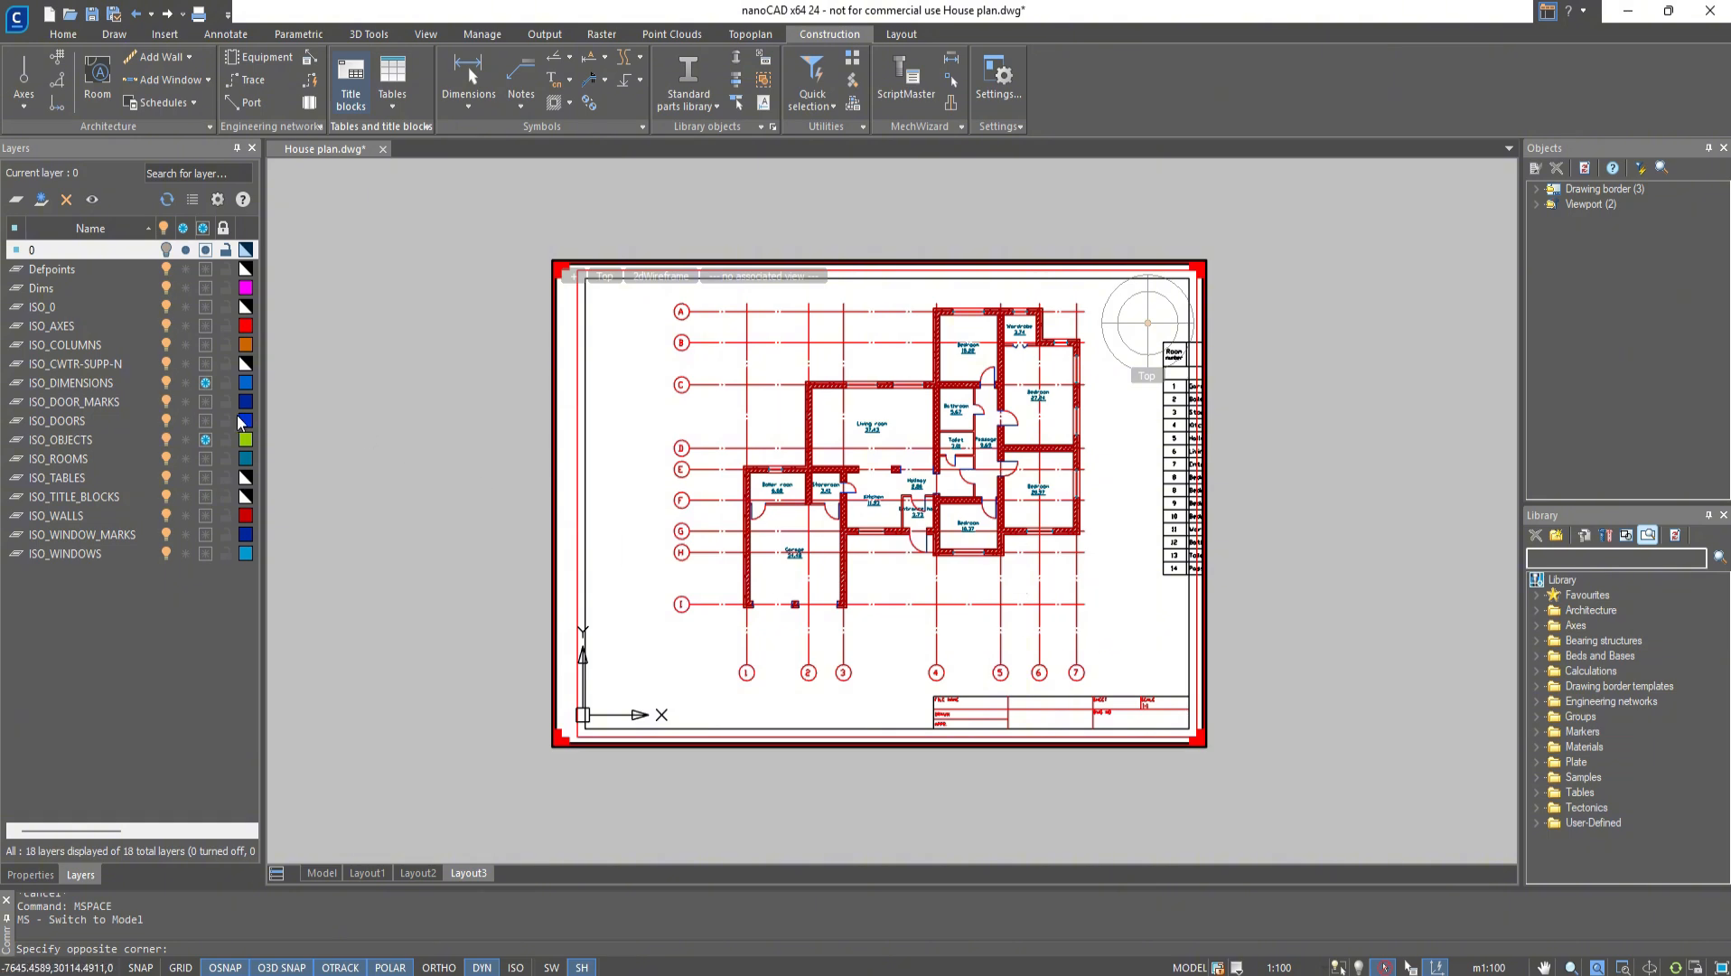
In Layout3's viewport, thaw ISO_DIMENSIONS, freeze ISO_TABLES and ISO_ROOMS, and return to paper space
click(206, 382)
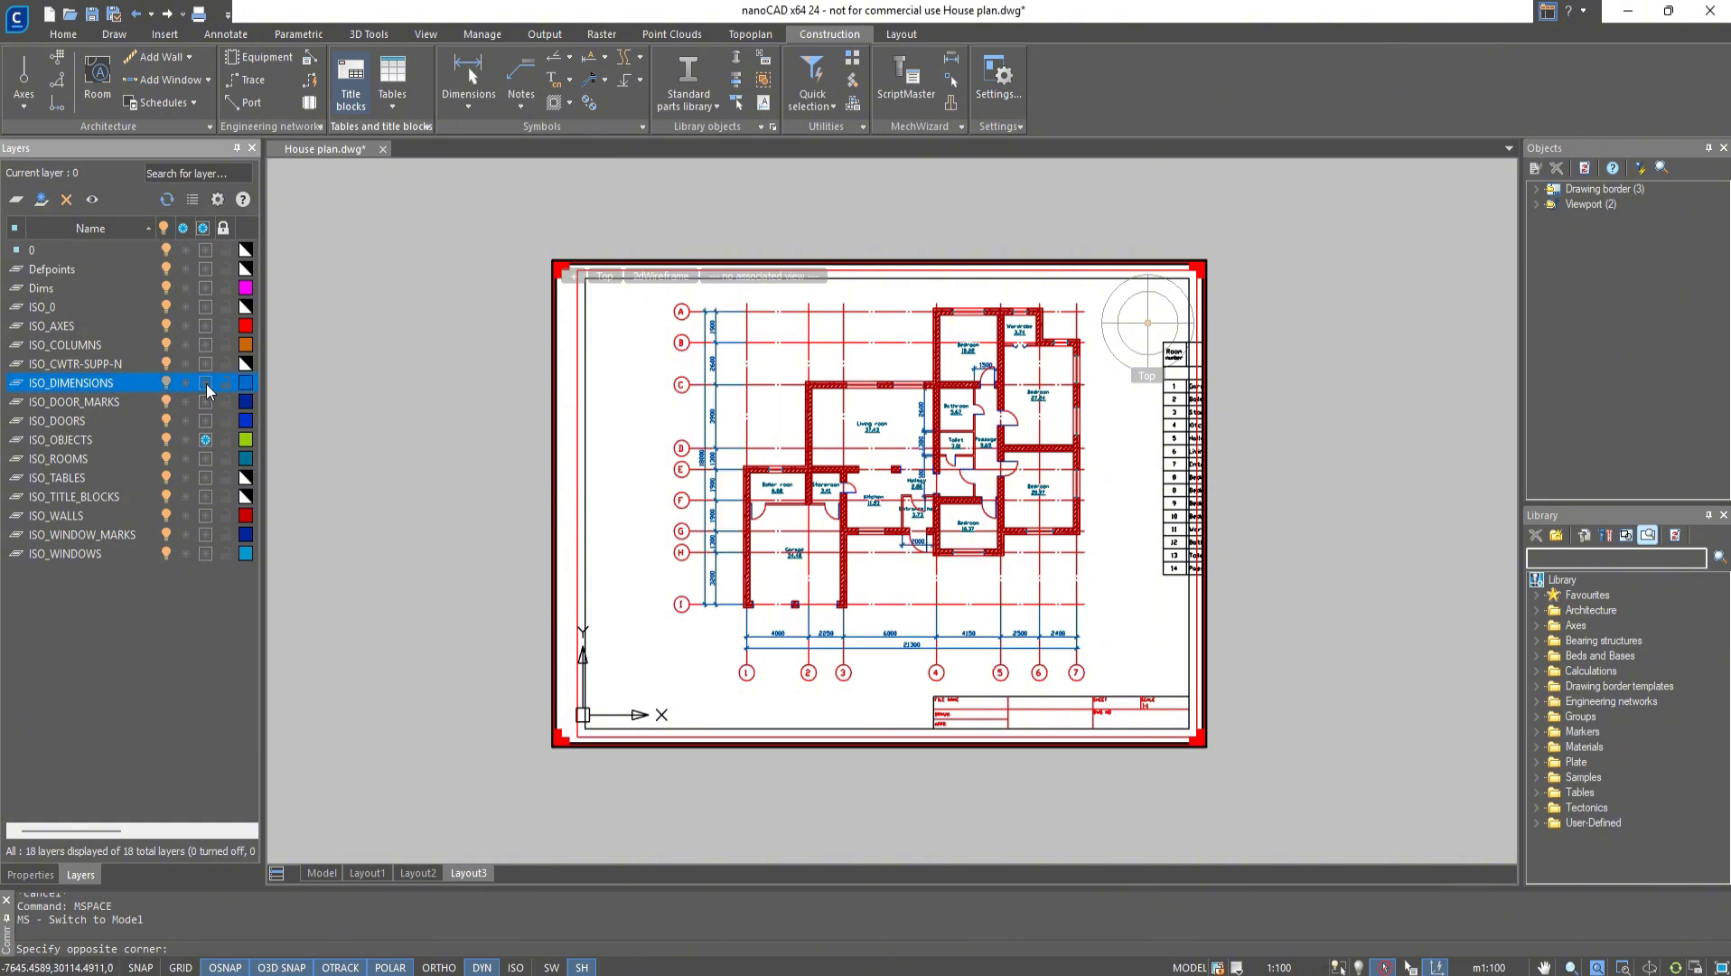
click(206, 477)
click(206, 458)
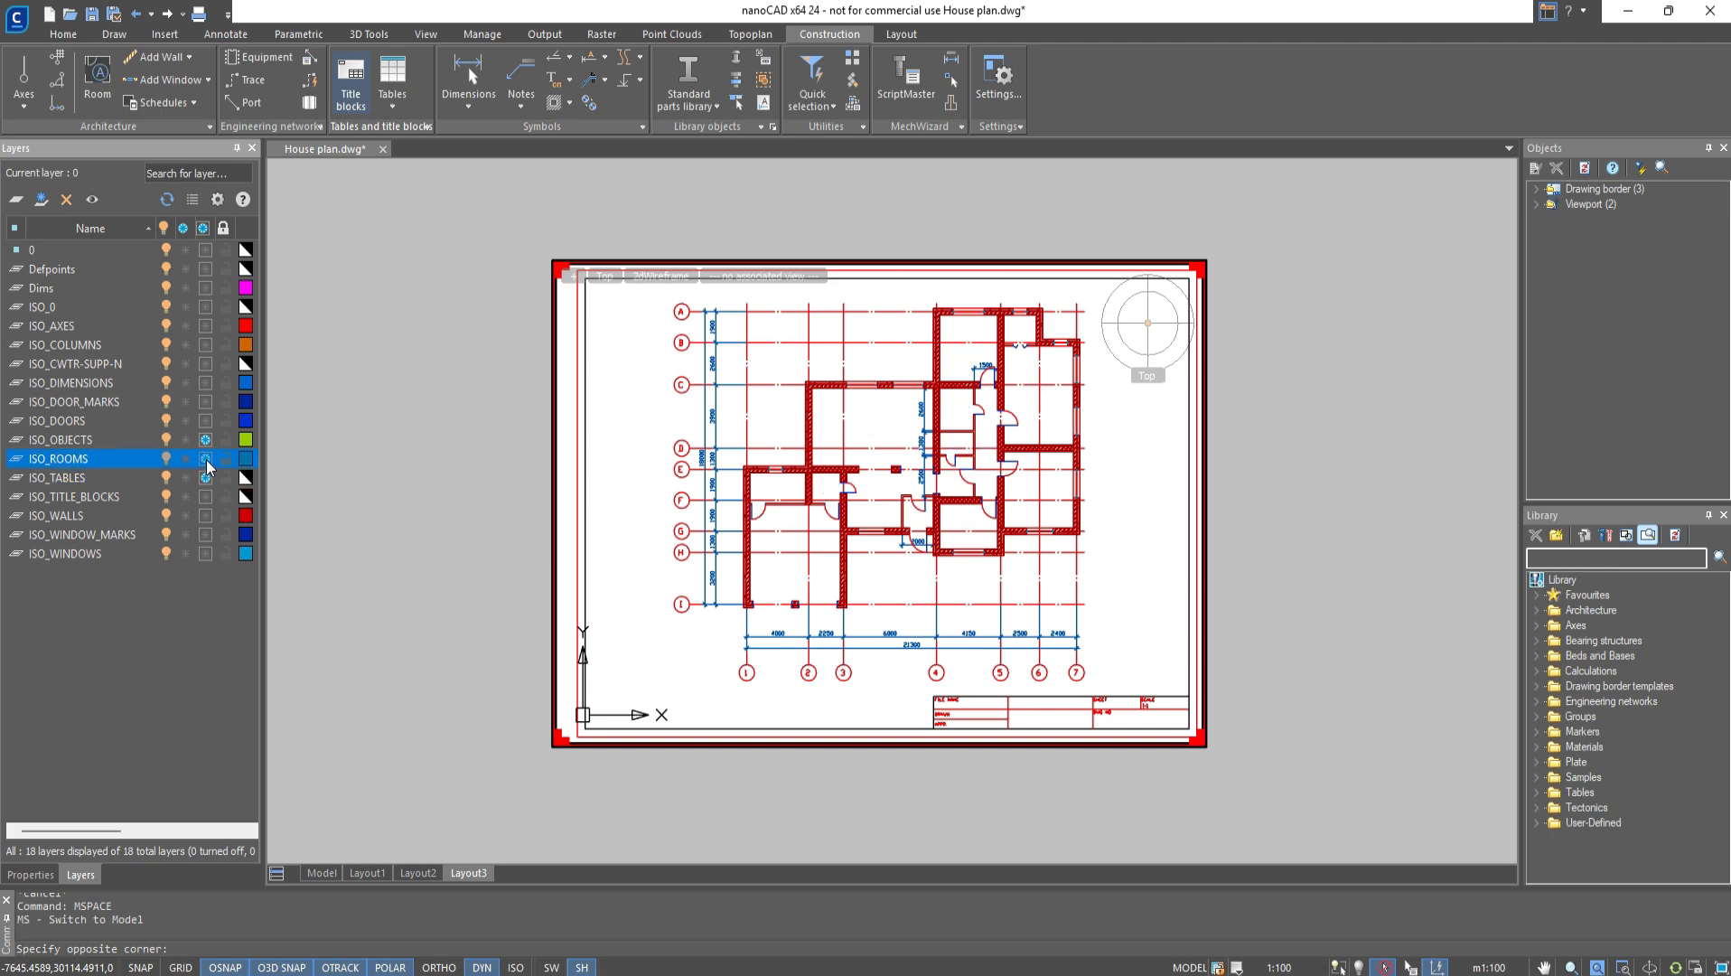
double_click(514, 639)
Start a batch plot of the House plan drawing and remove the Model sheet from the layouts to plot
scroll(940, 569, up, 2)
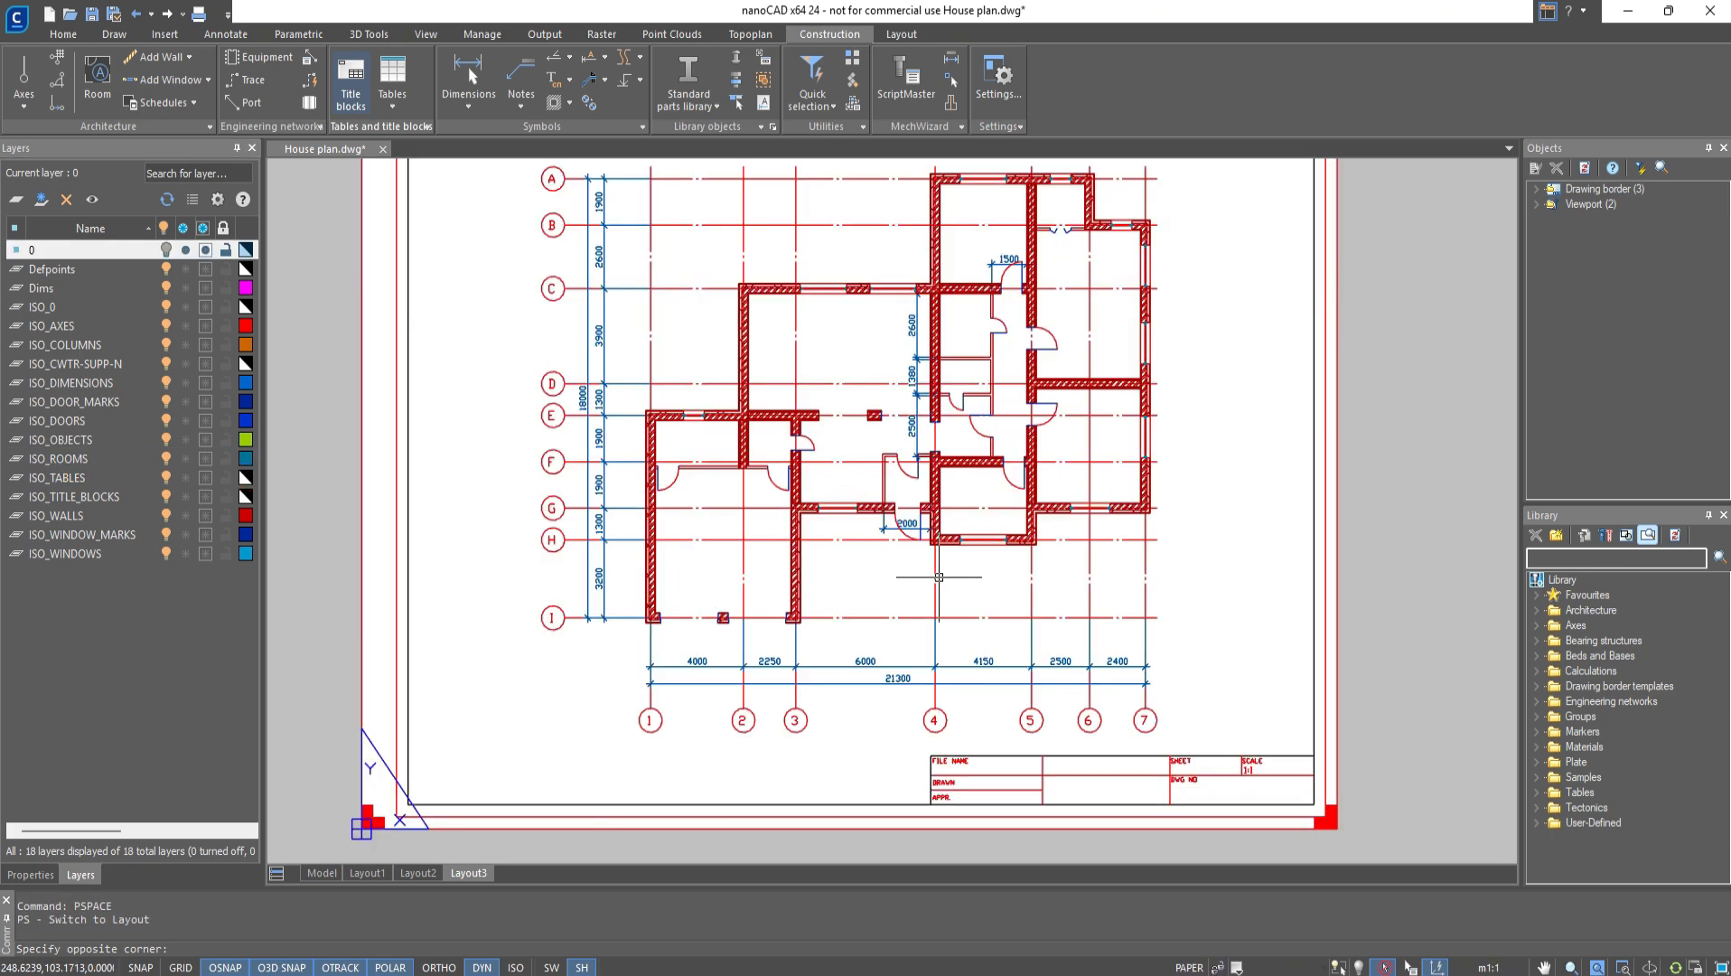
text(z)
key(Return)
text(e)
key(Return)
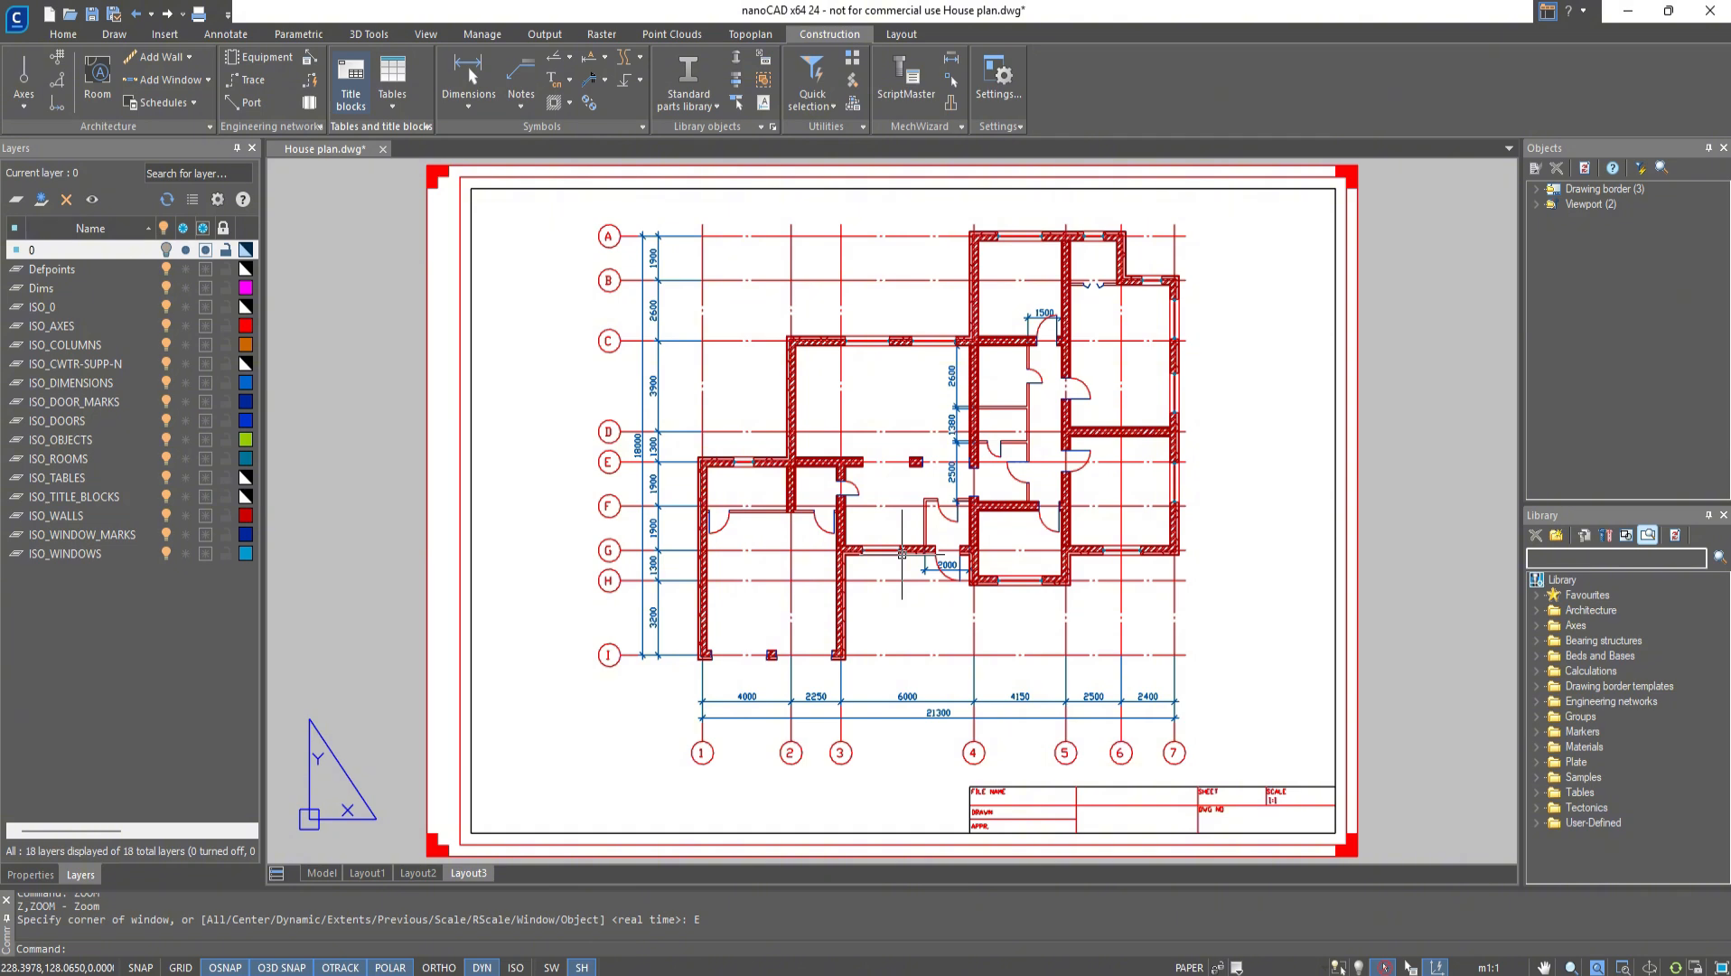
click(542, 36)
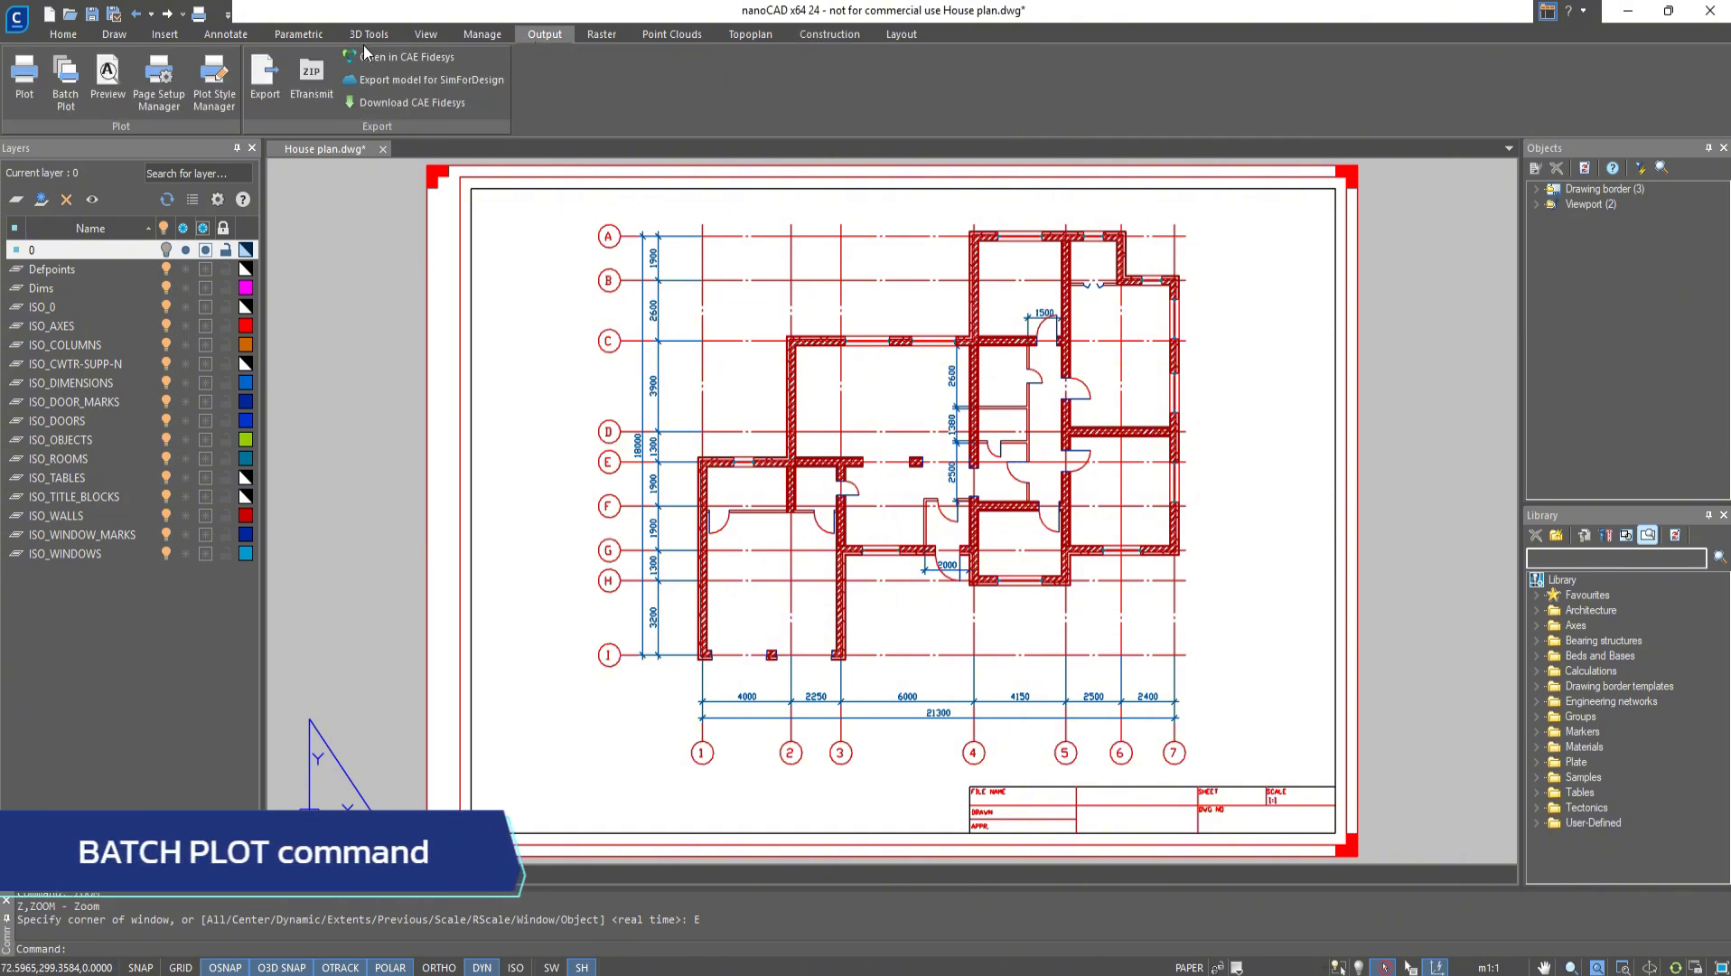
click(78, 96)
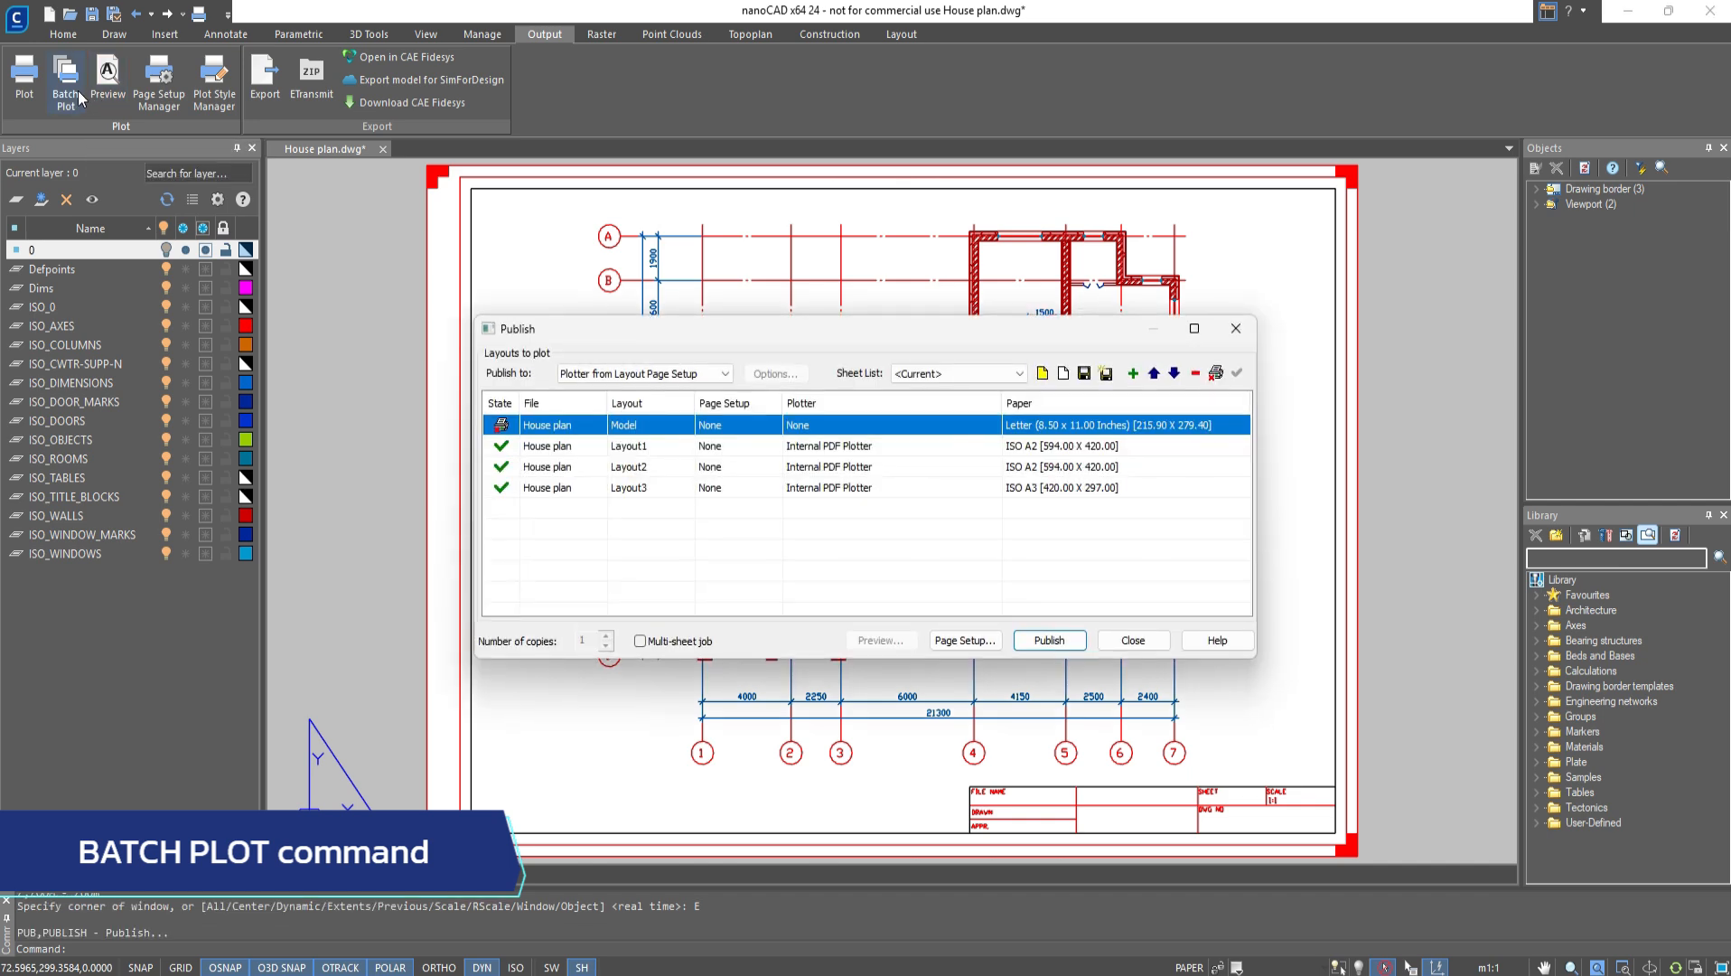
click(1195, 374)
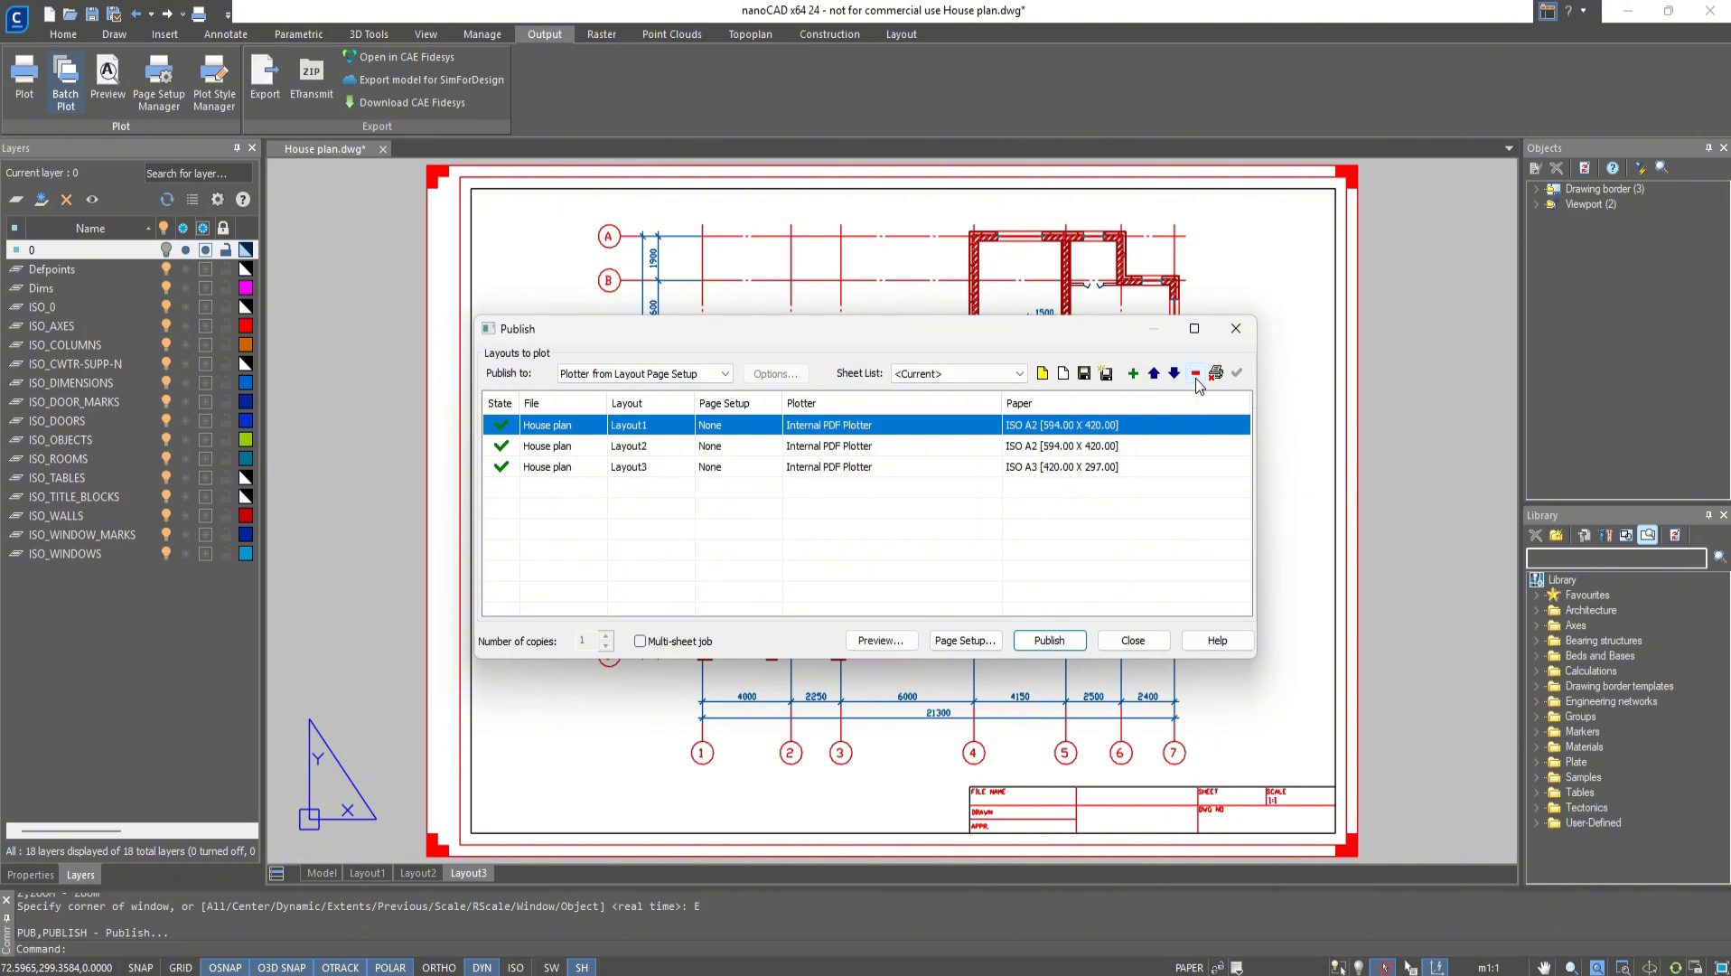
Publish Layout1, Layout2 and Layout3 as one multi-sheet job, saving the PDF as House plan in the Construction folder
click(641, 641)
click(1048, 639)
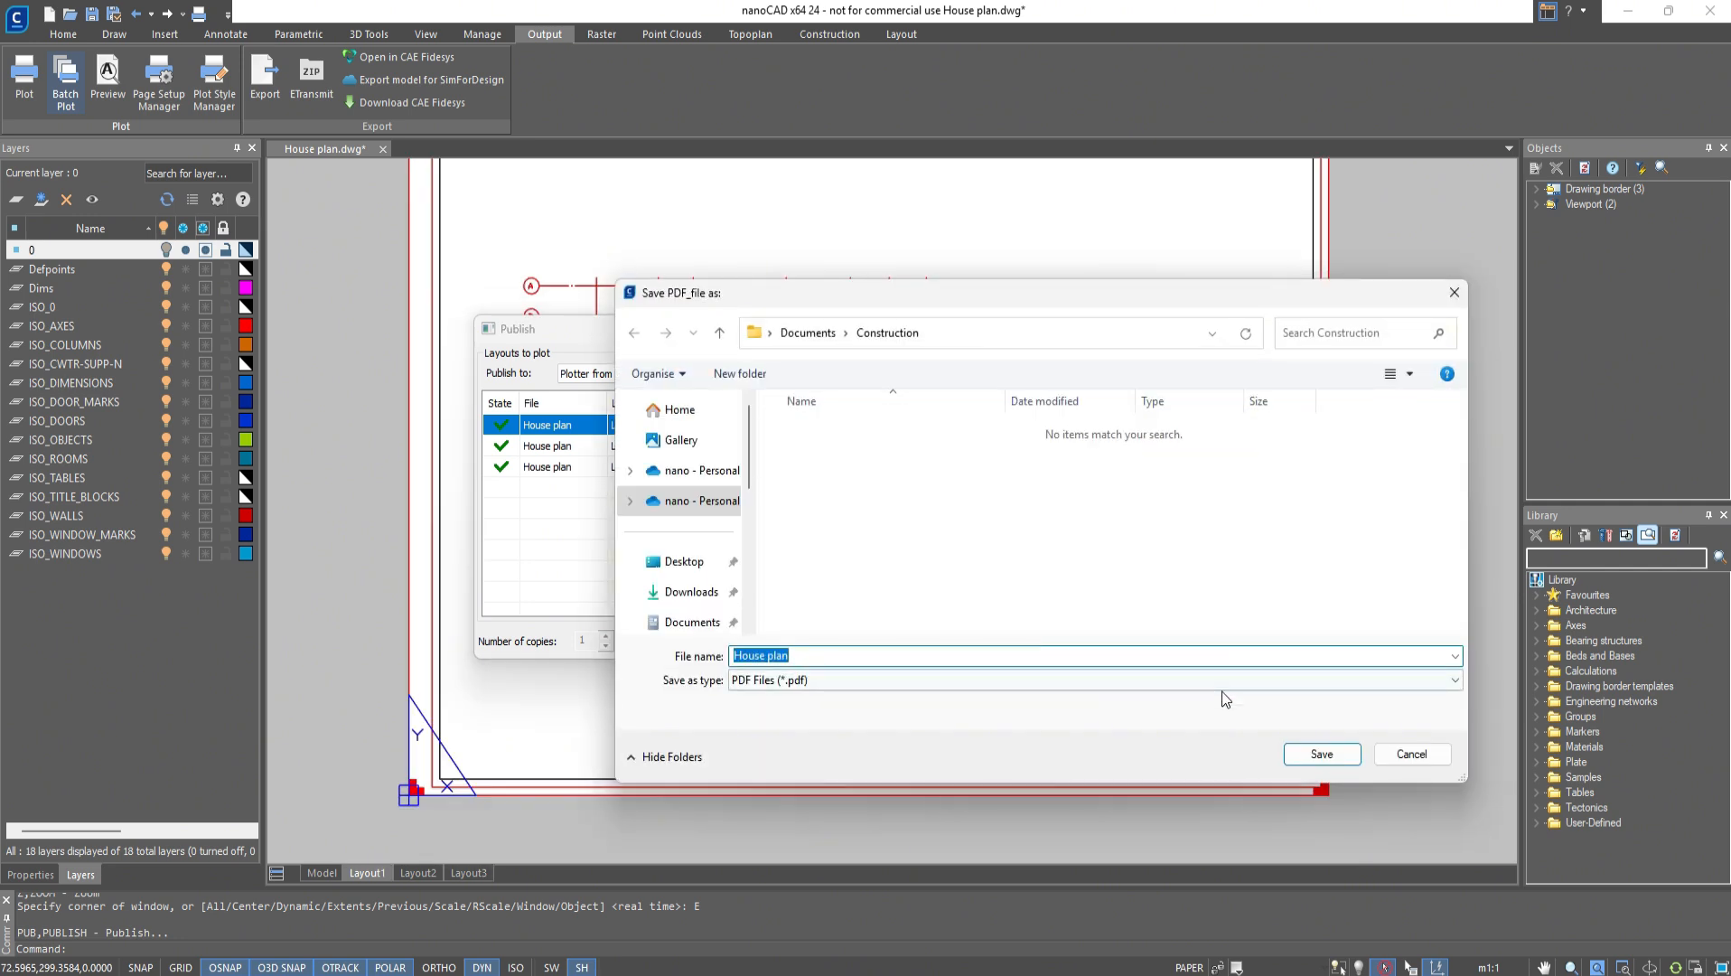
click(1320, 753)
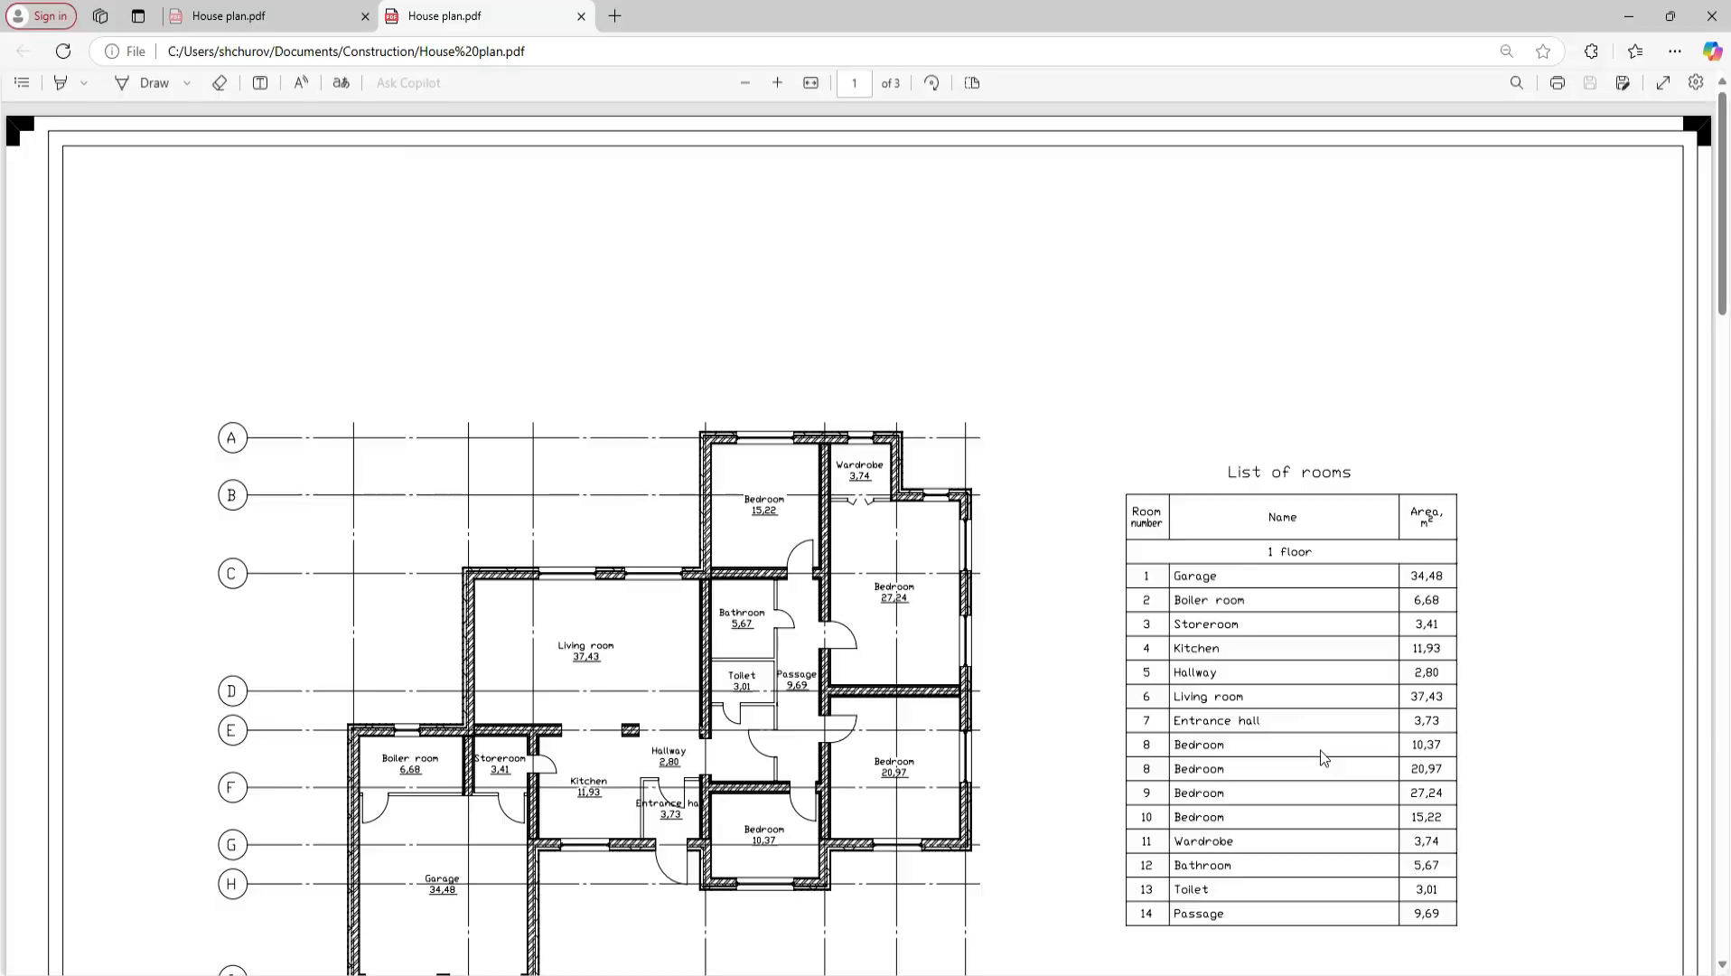
Review the pages of the published House plan PDF, checking the plans, schedules and title blocks through to the last sheet
scroll(1320, 749, down, 5)
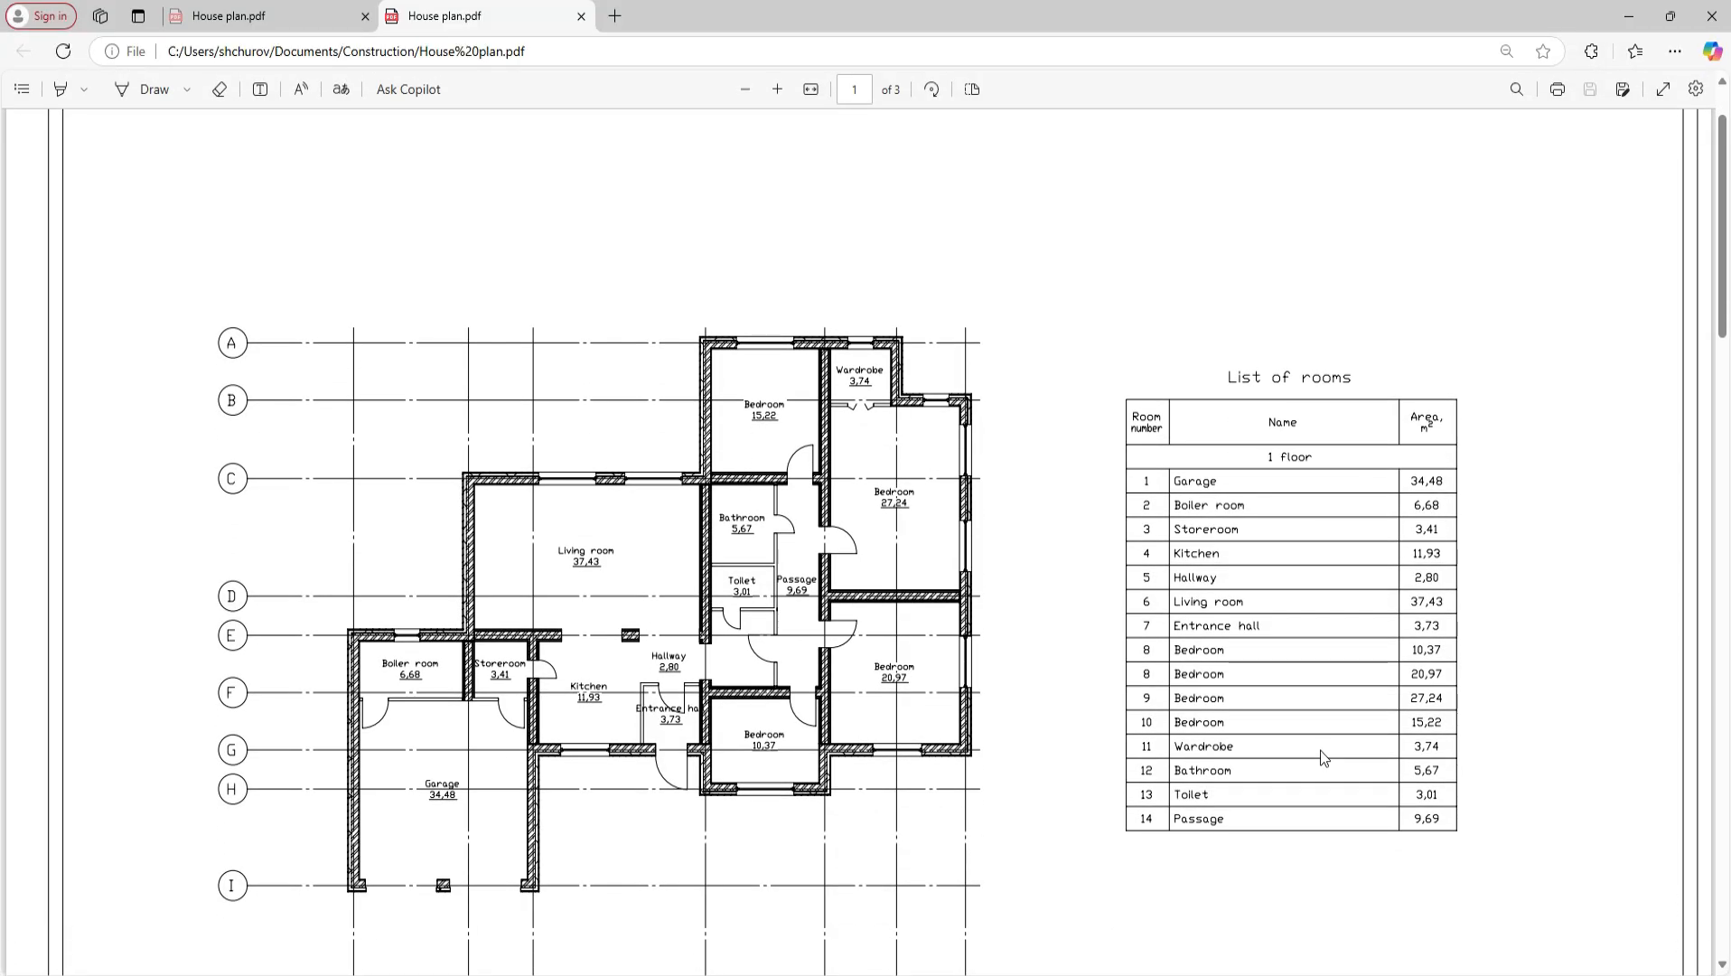
scroll(1321, 756, down, 12)
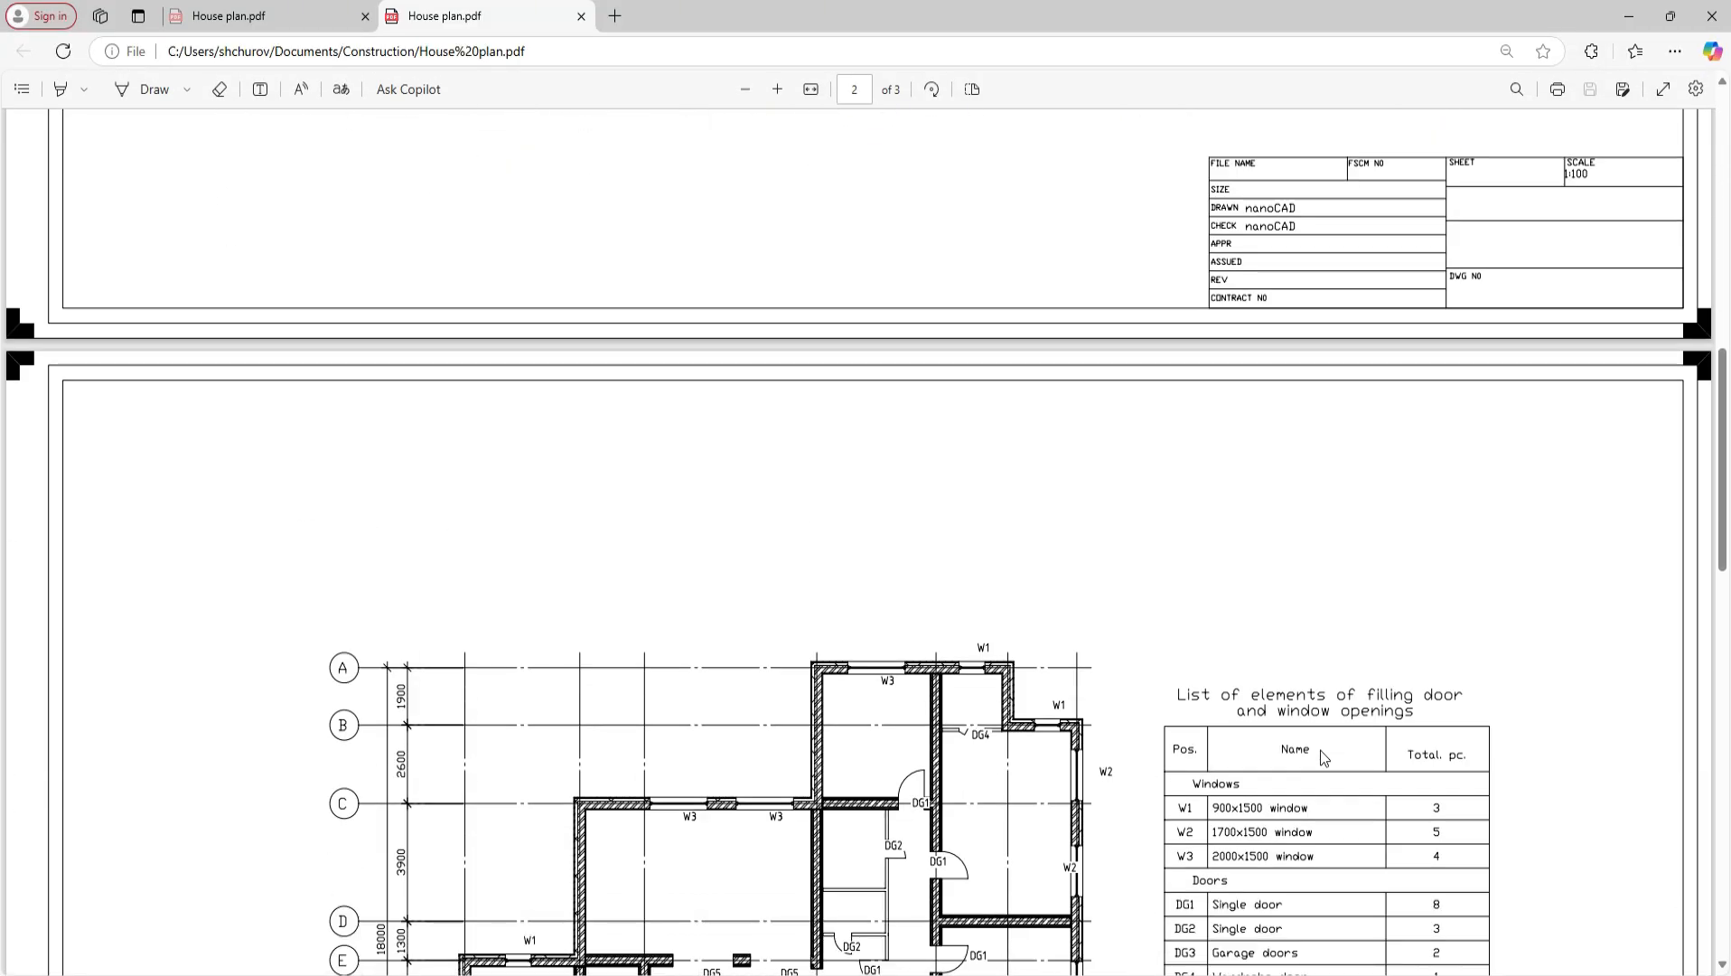
scroll(1320, 757, down, 12)
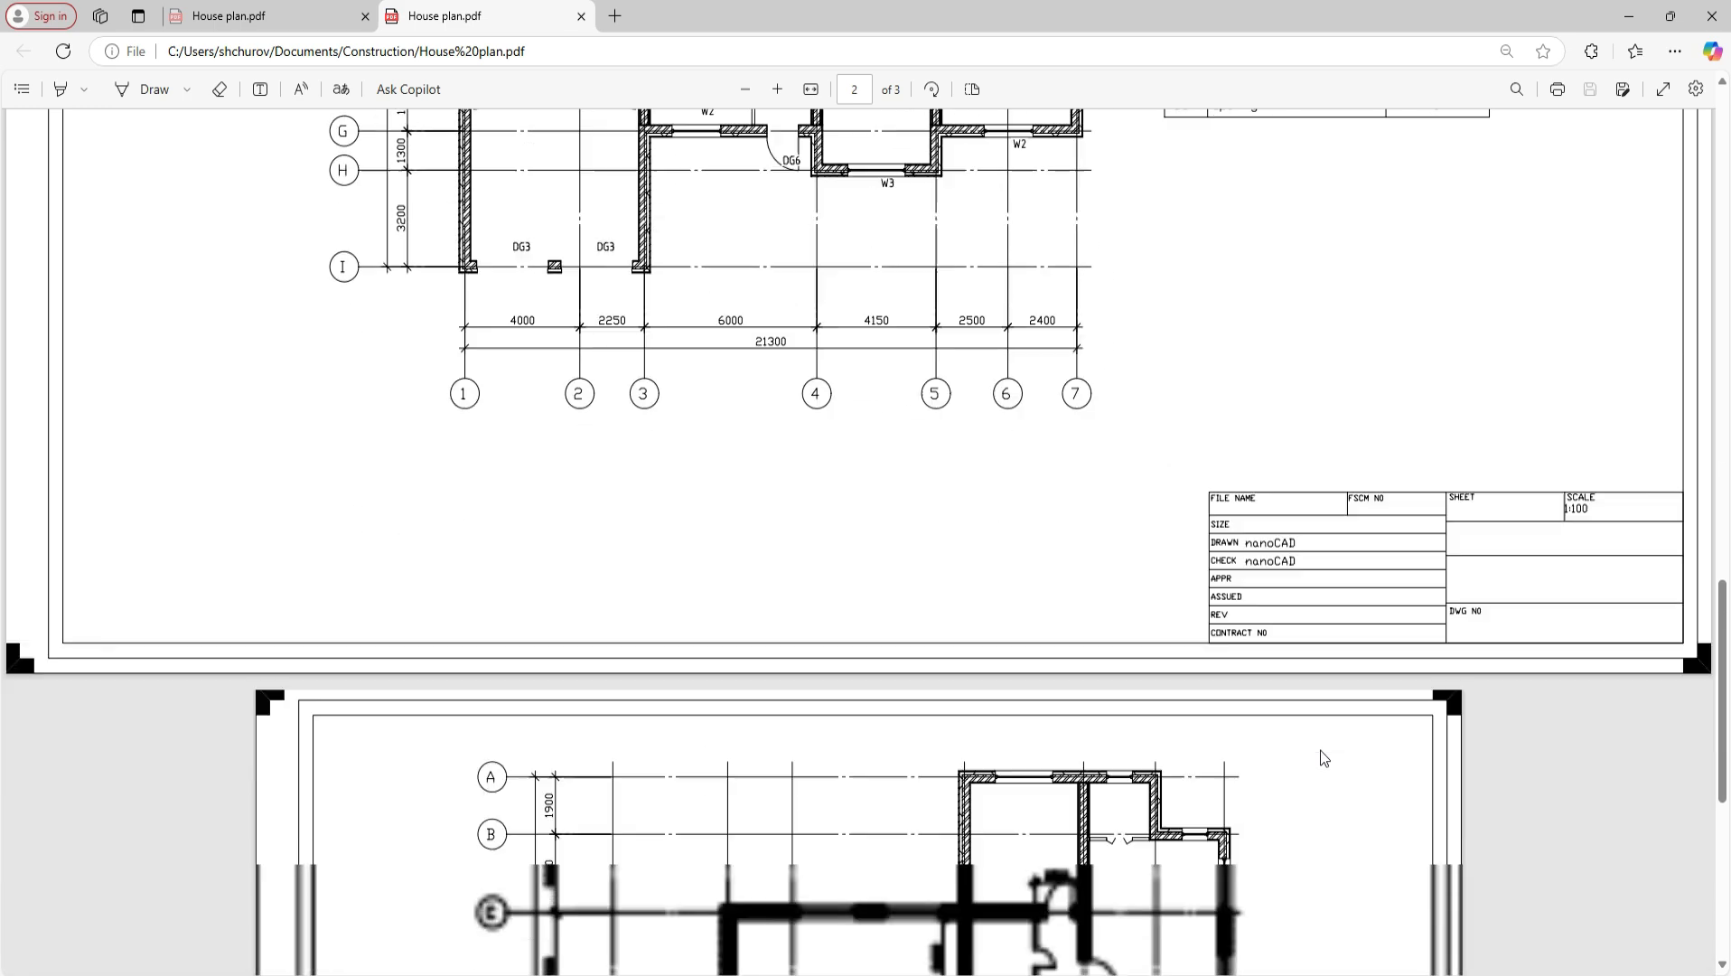
scroll(1320, 757, down, 1)
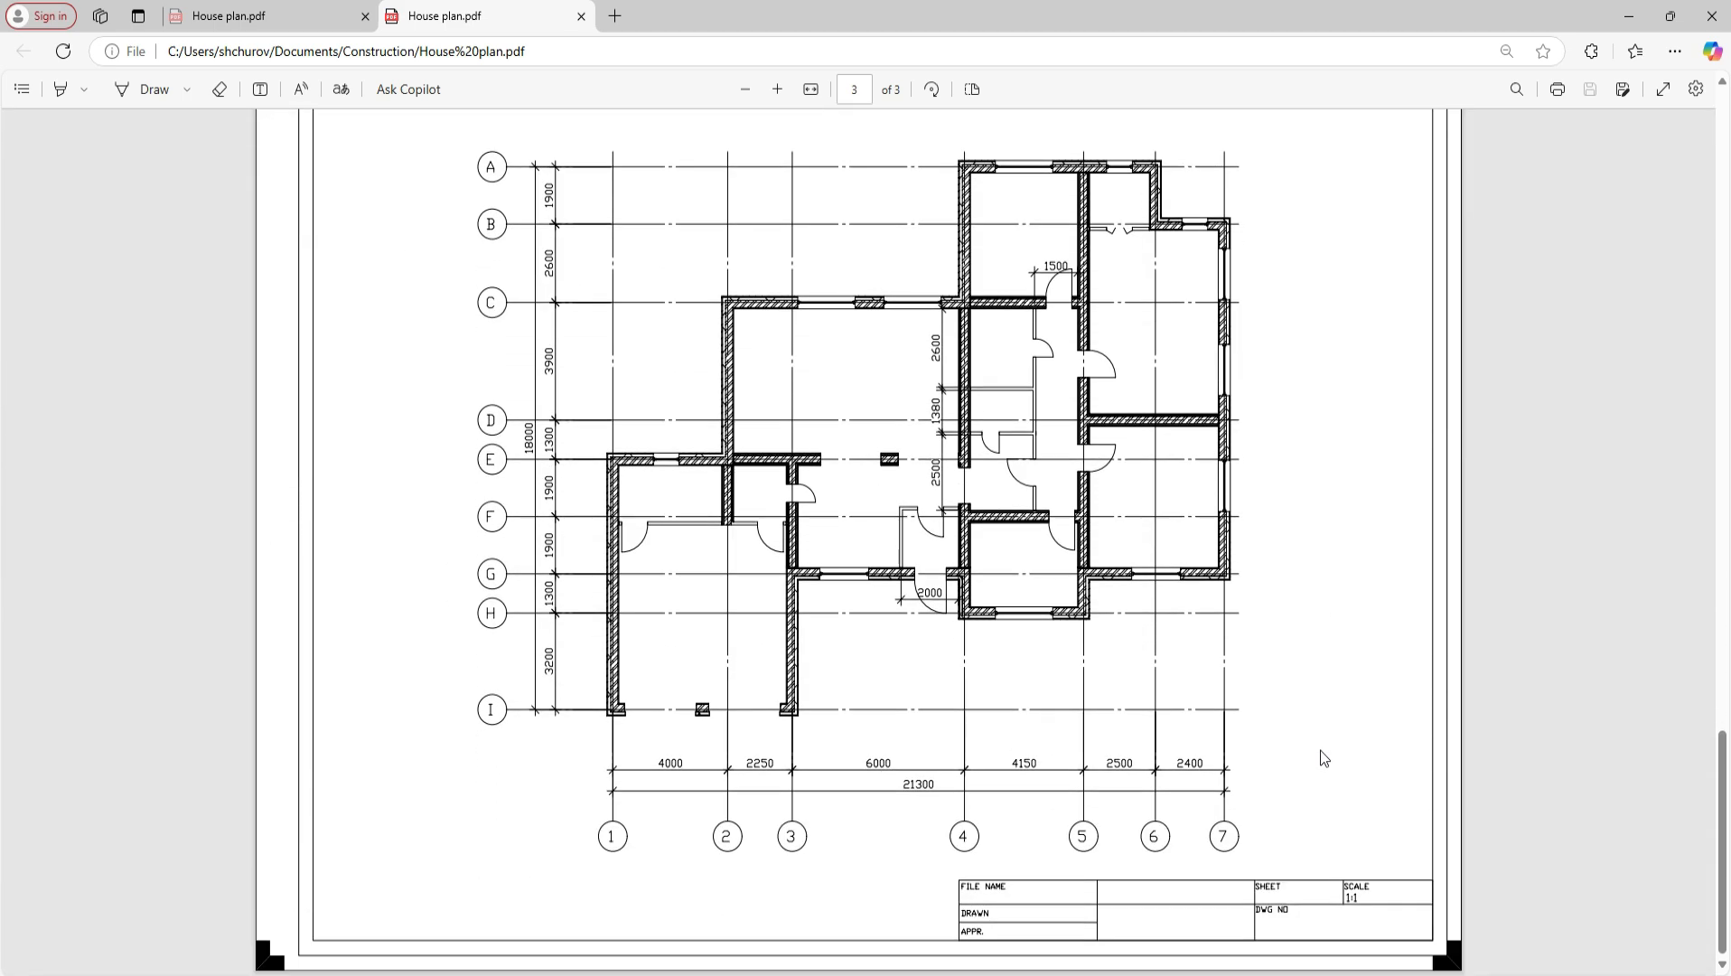